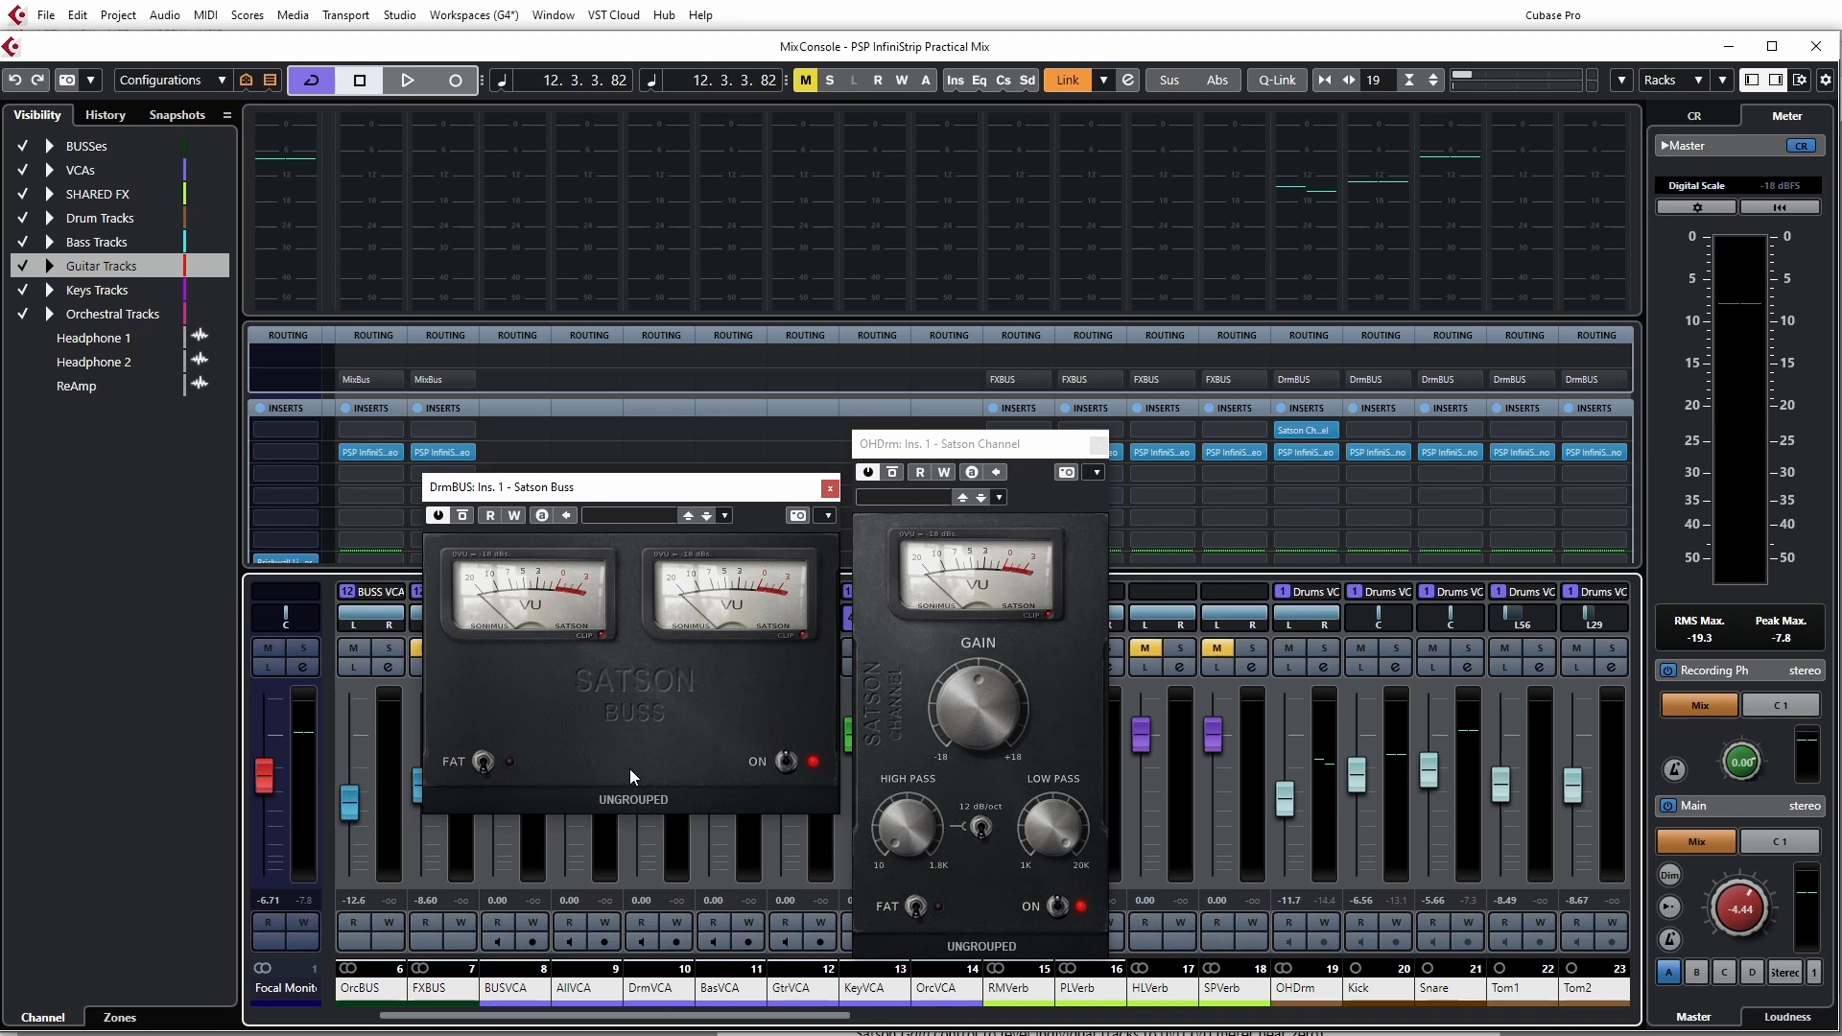
- Check the ON switch and group assignment options of Satson Buss on DrmBUS, keep it ungrouped, and activate the Satson Channel window
click(787, 763)
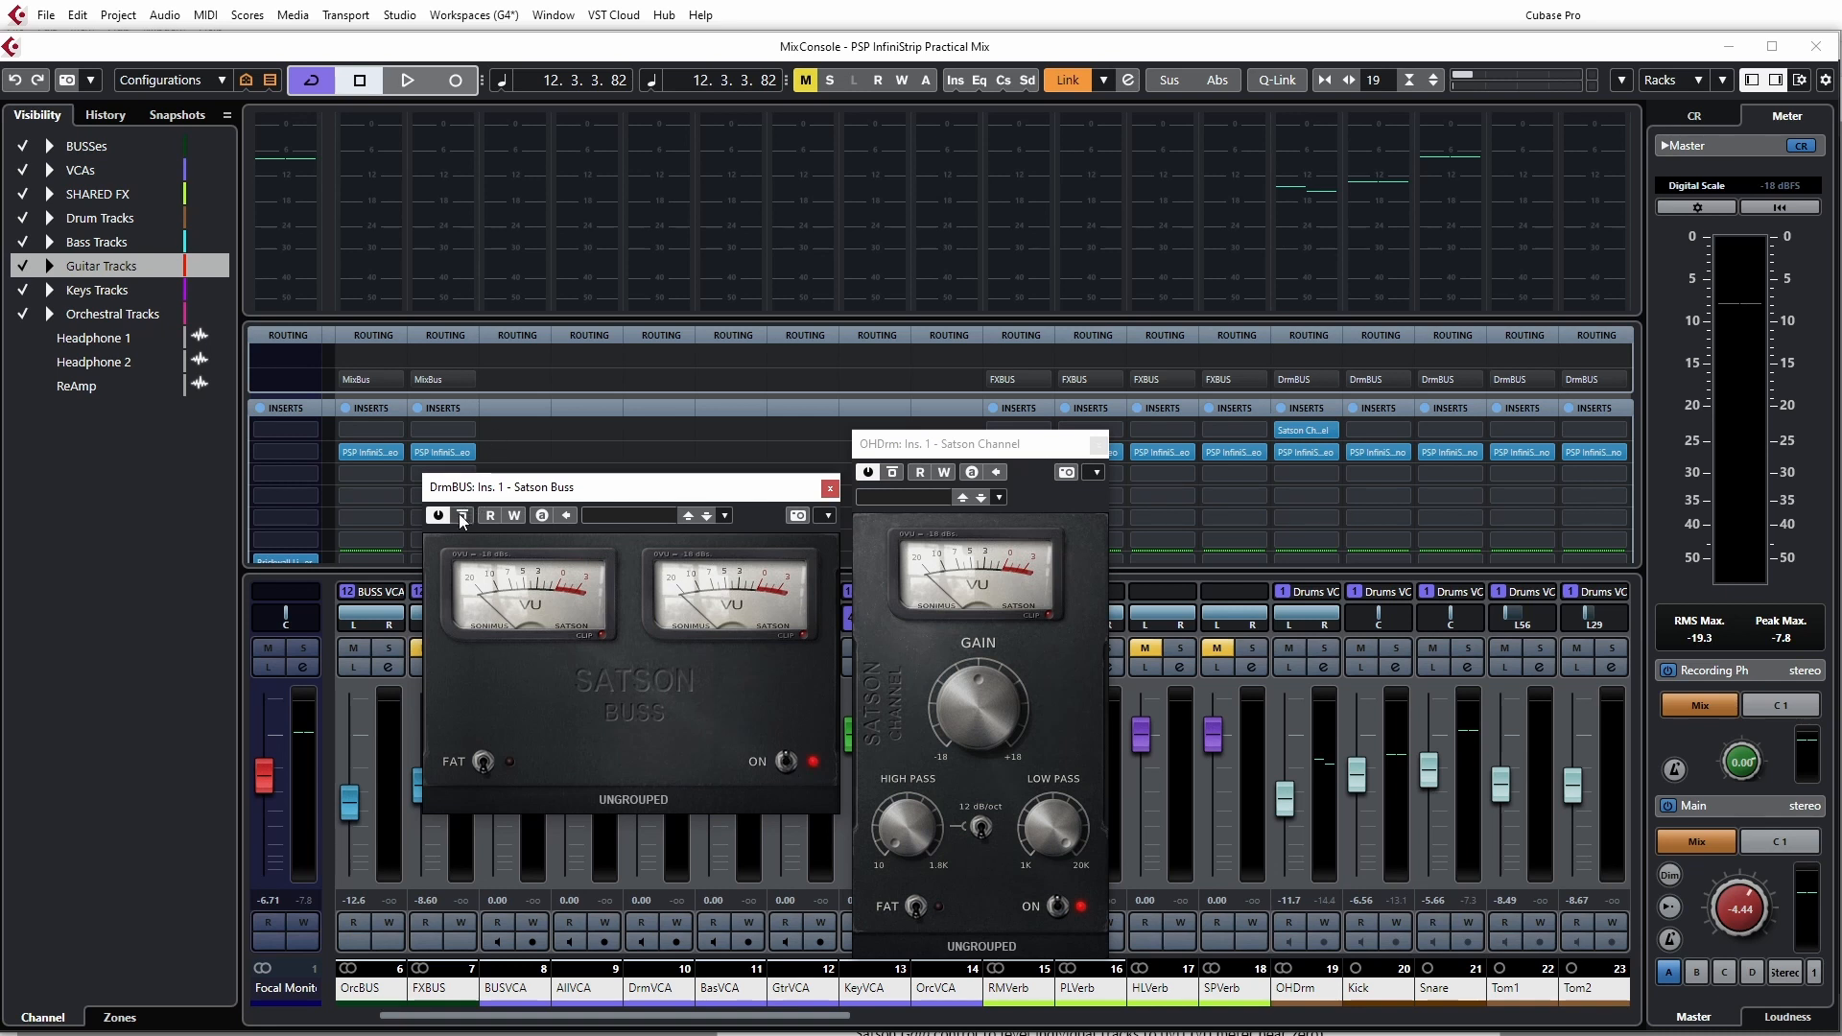
click(643, 798)
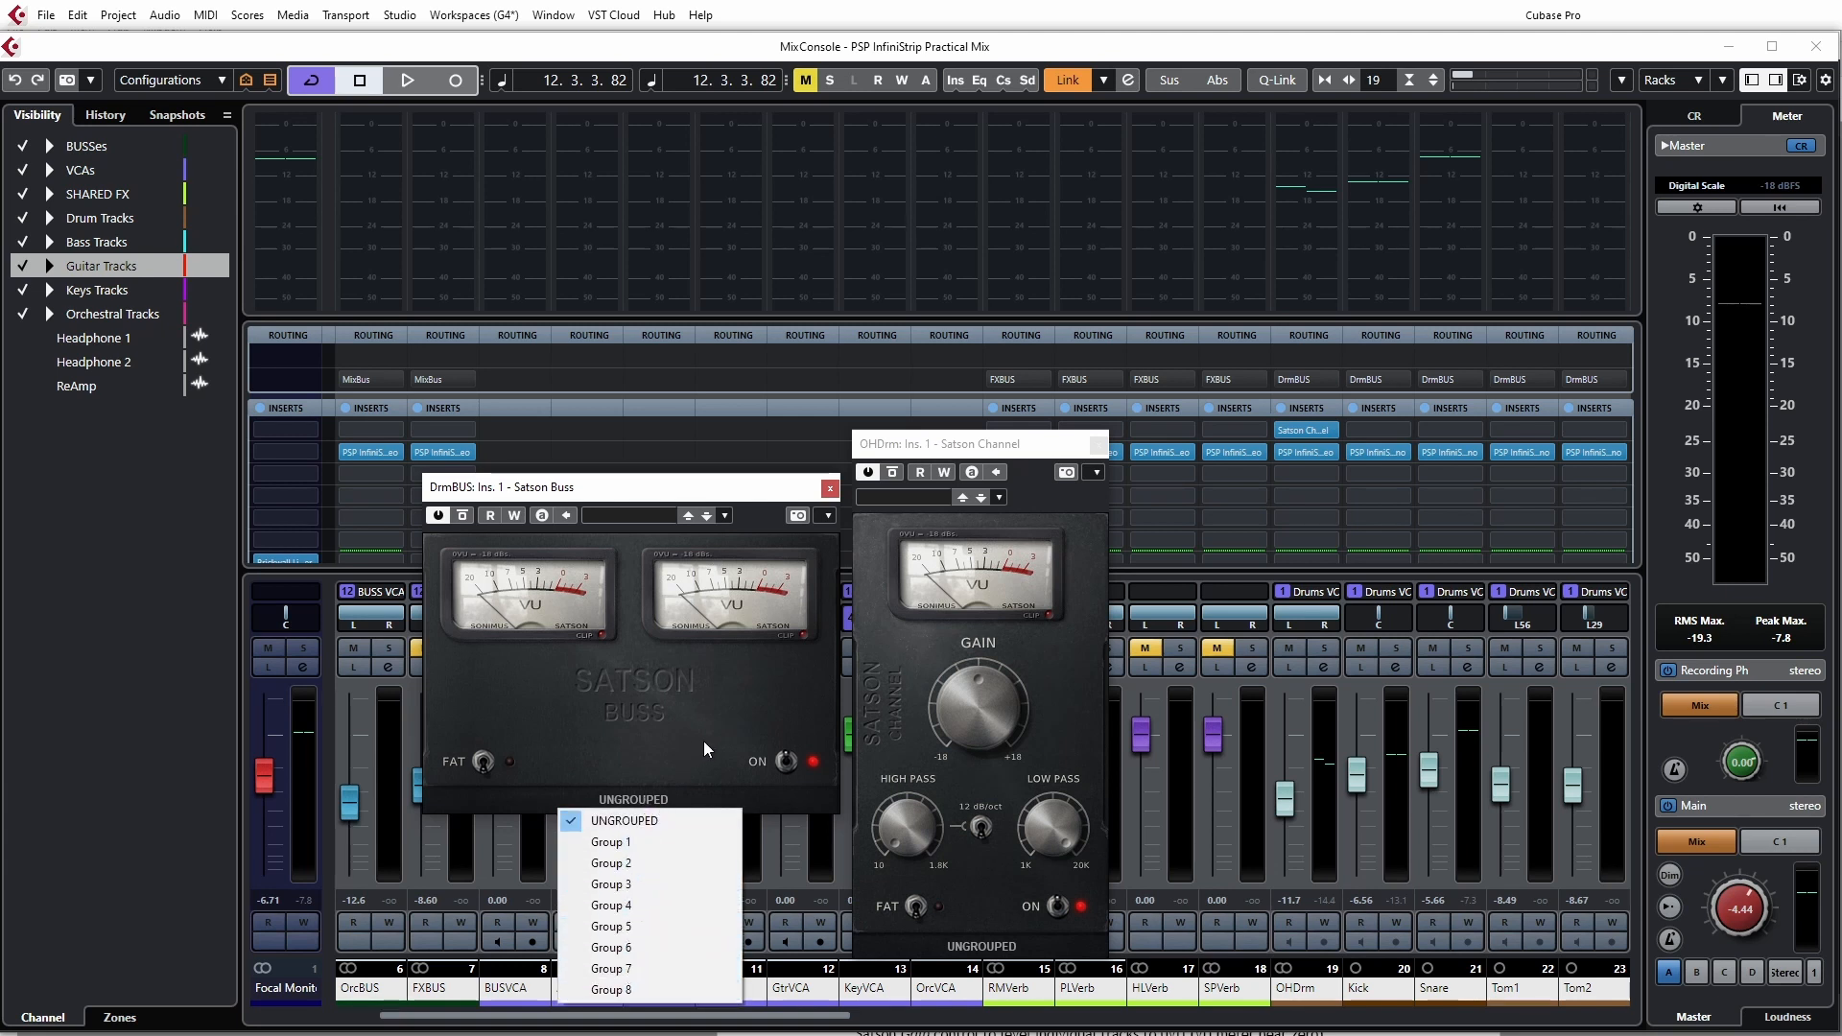
click(756, 700)
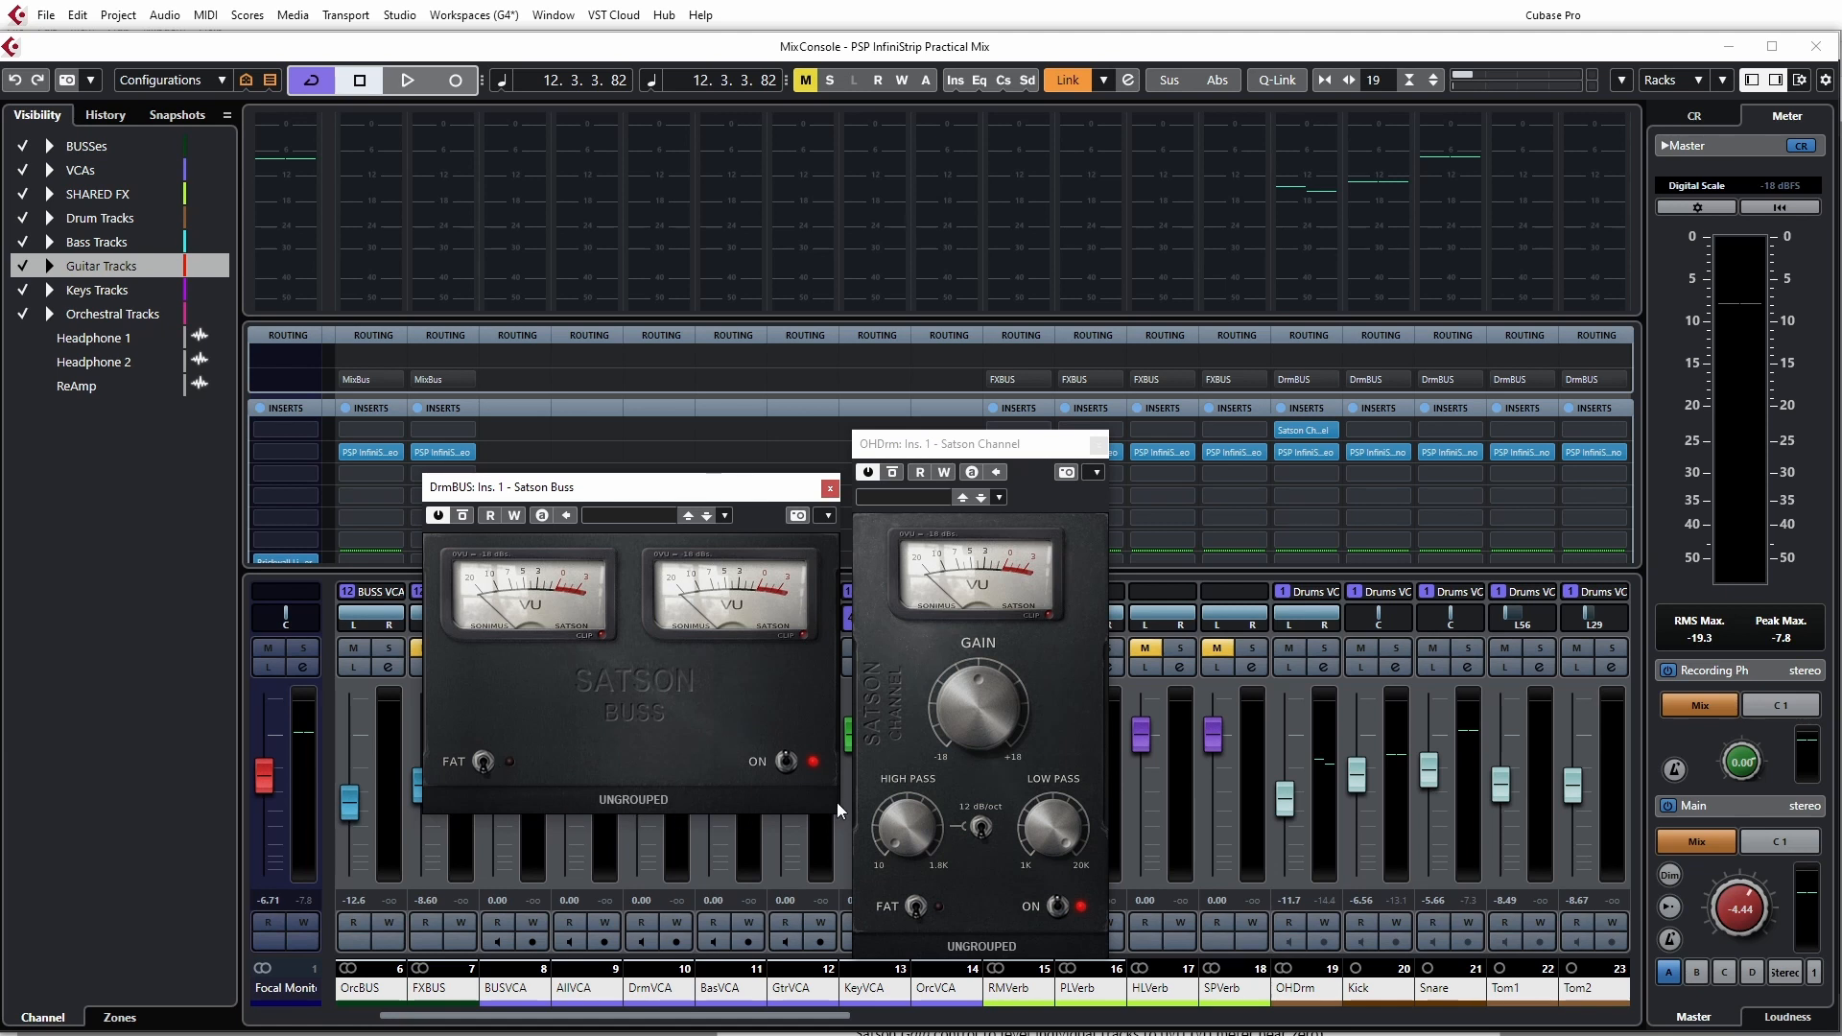
click(1024, 454)
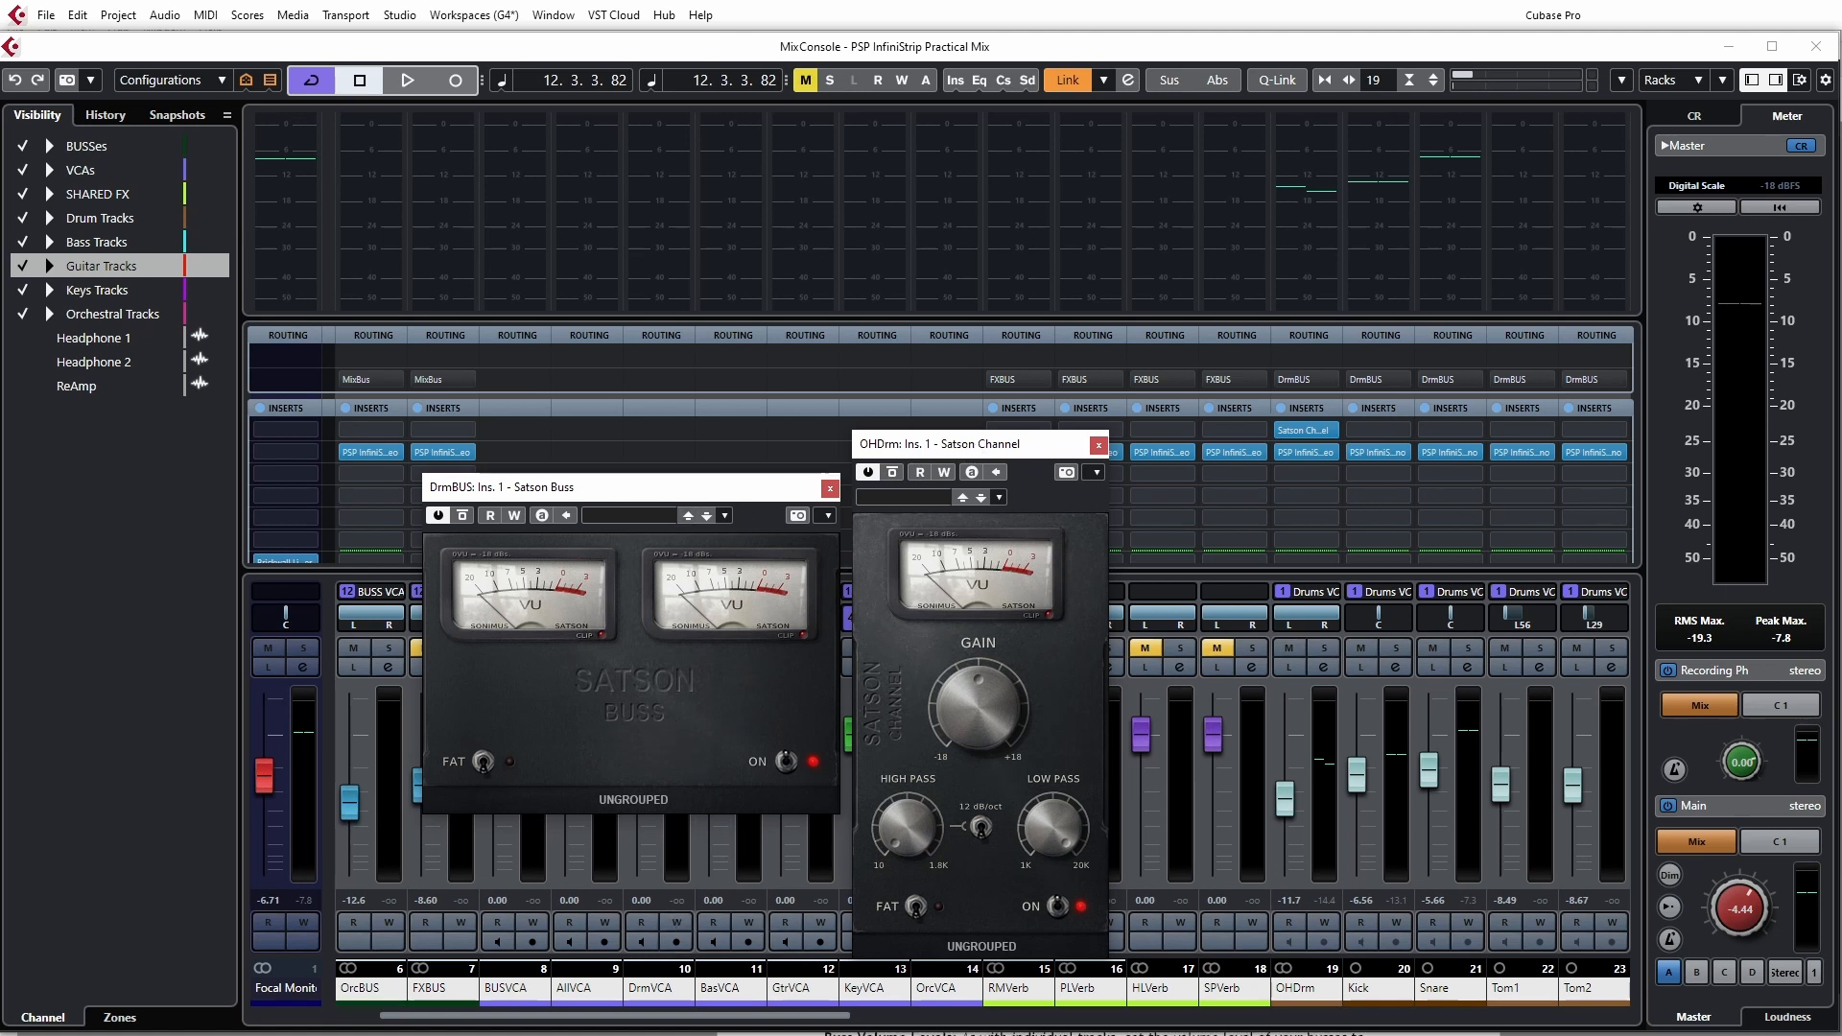
- Toggle the FAT switch on Satson Buss and the ON and FAT switches on Satson Channel, restoring their original states
click(483, 762)
click(485, 762)
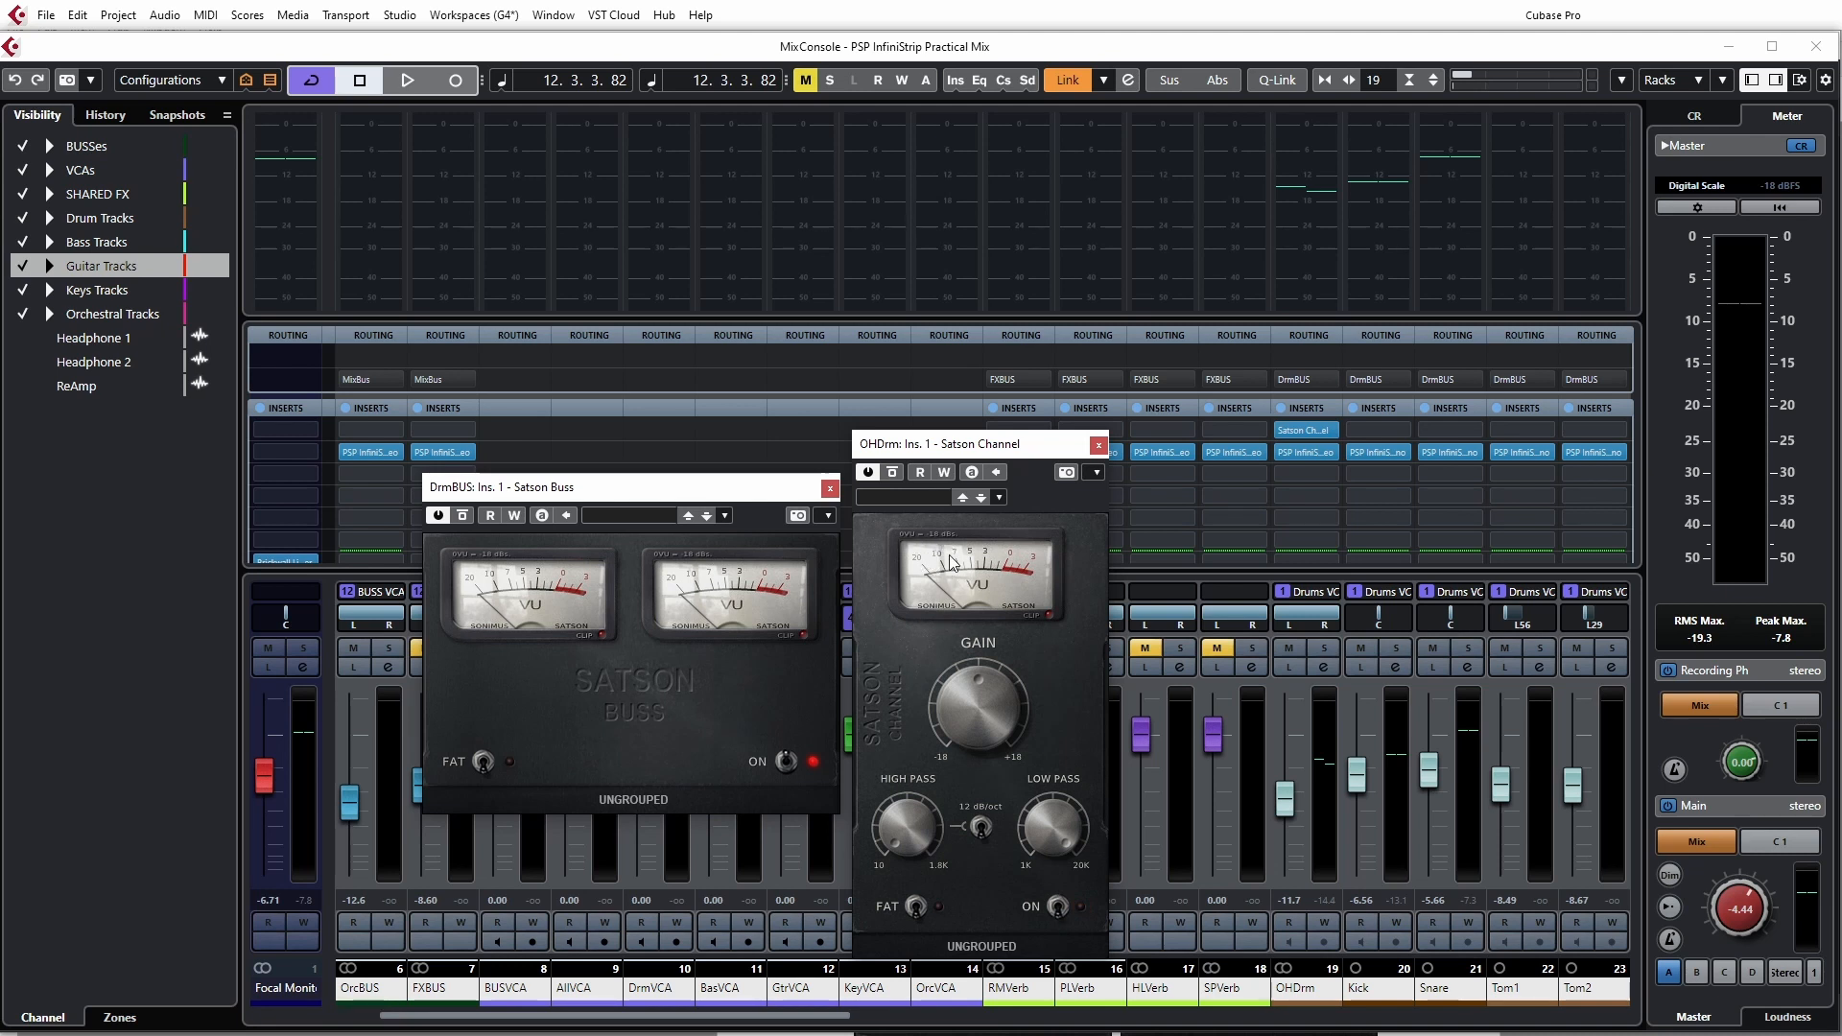
click(1057, 905)
click(1057, 910)
click(916, 907)
click(915, 909)
click(918, 908)
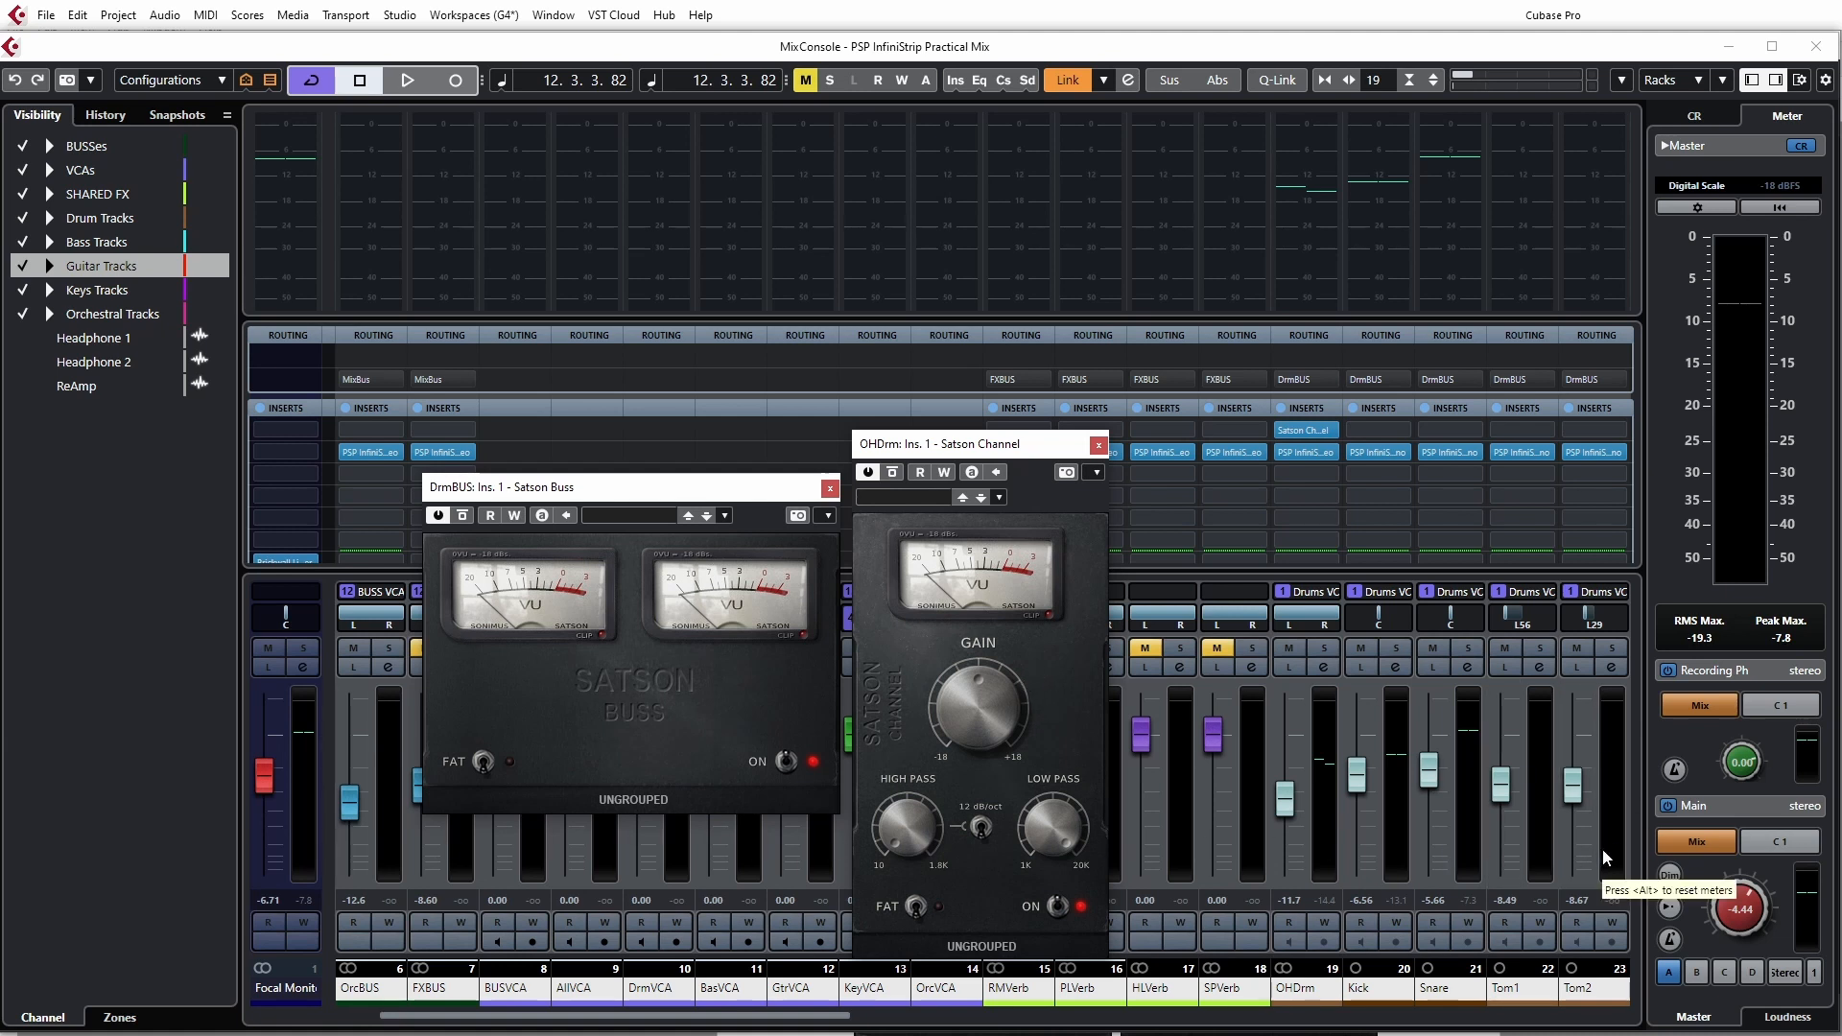
- Bring the bus channels into view and try the 12 dB/oct switch and High Pass knob on the OHDrm Satson Channel
drag(825, 1020, 658, 1022)
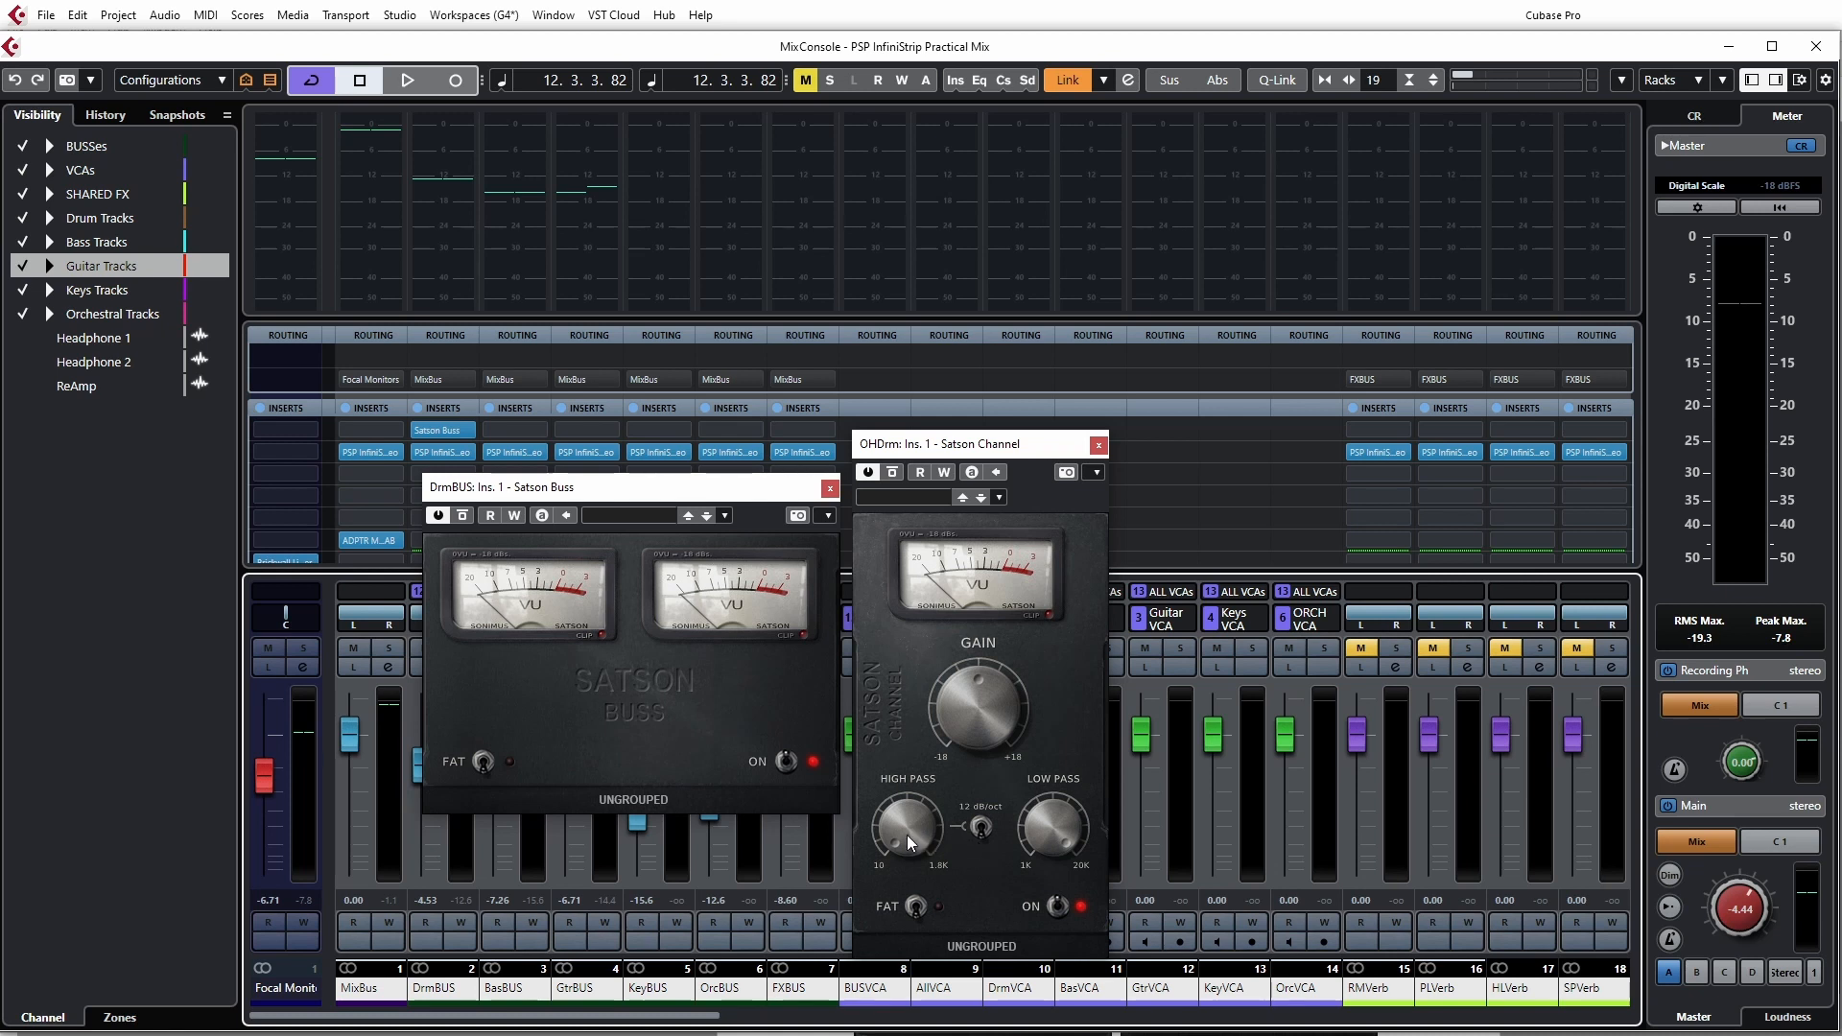
click(988, 827)
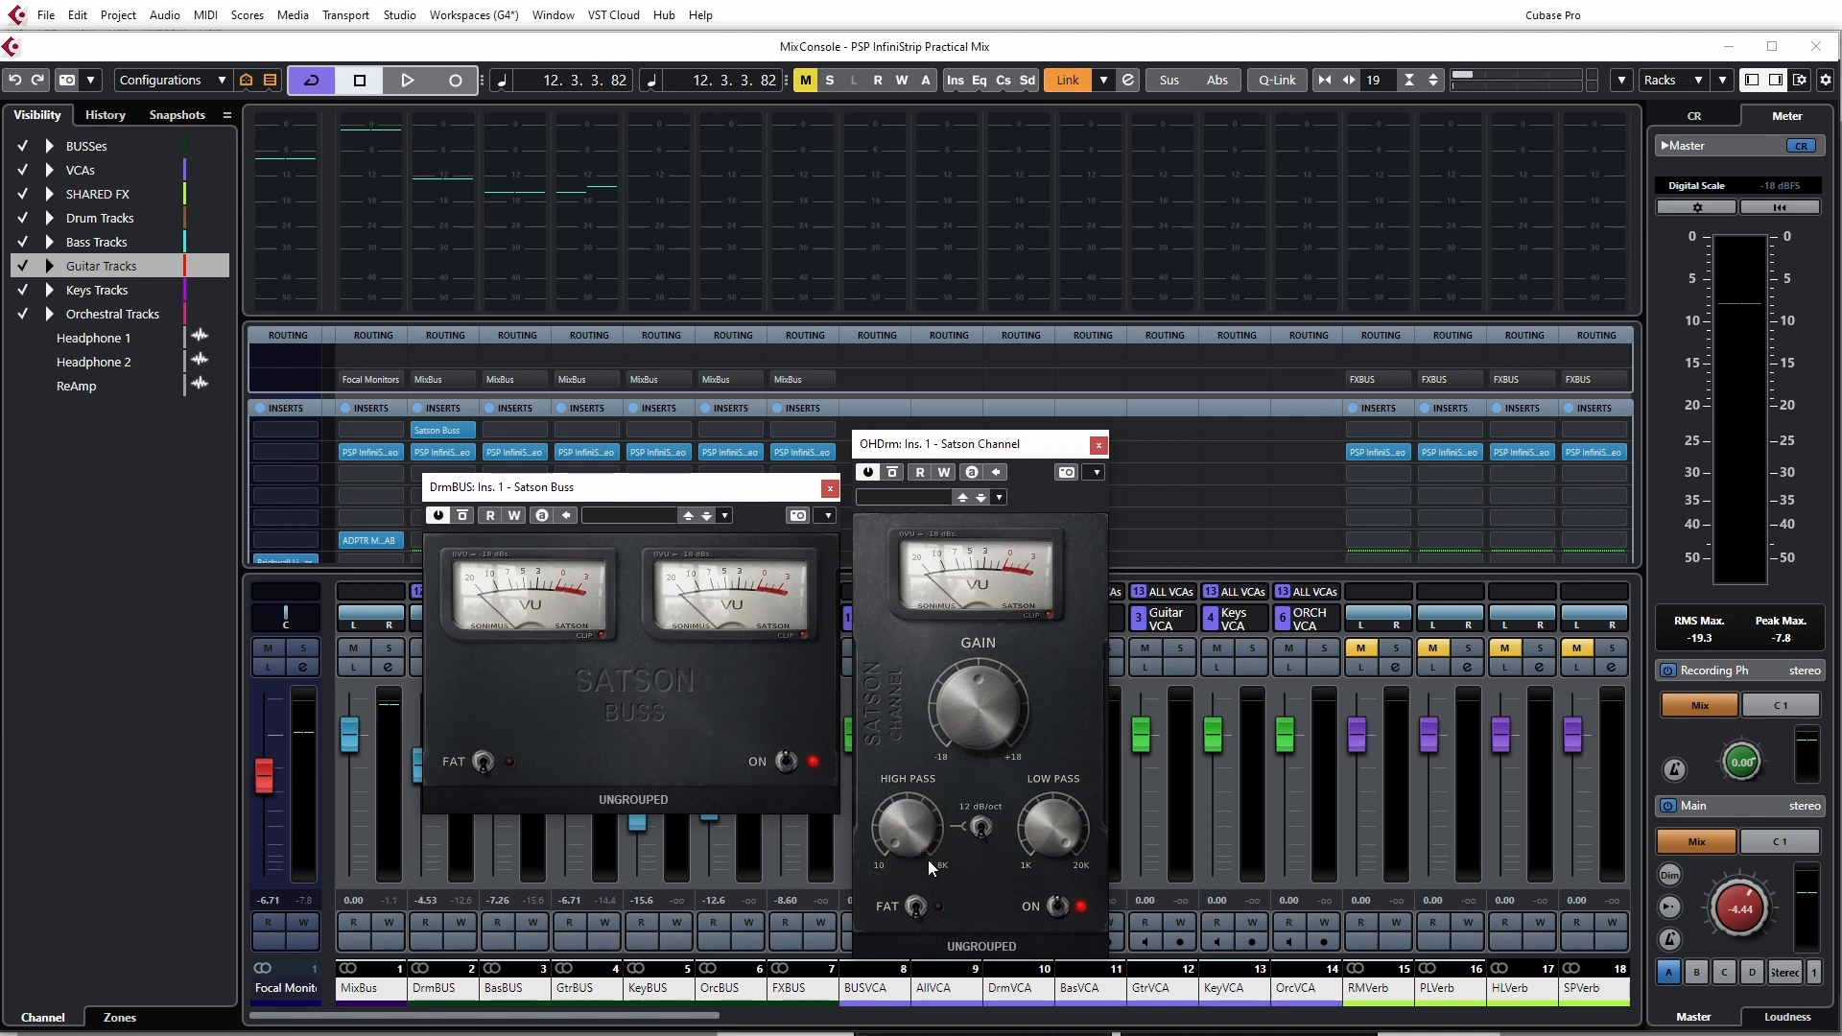
drag(905, 841, 893, 789)
drag(911, 814, 913, 791)
- Examine the VU meter's 0VU reference level options and the group assignment options on the OHDrm Satson Channel
click(941, 576)
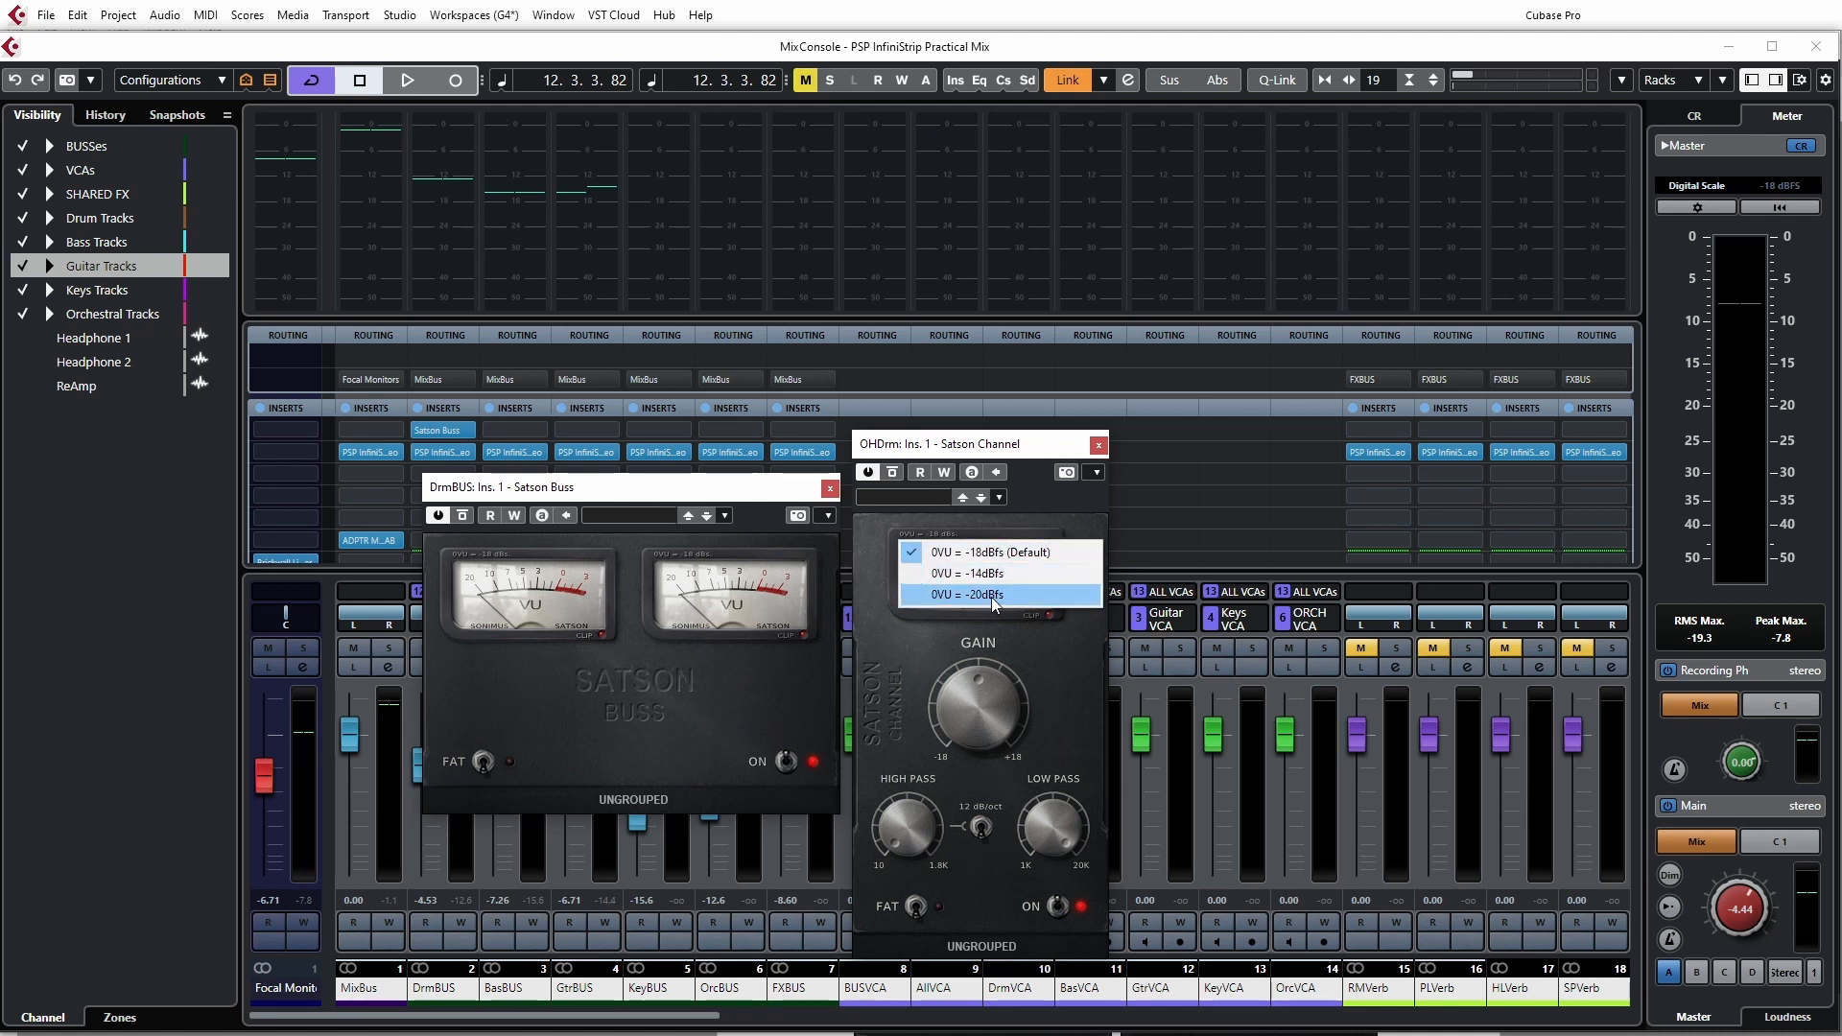
click(1075, 523)
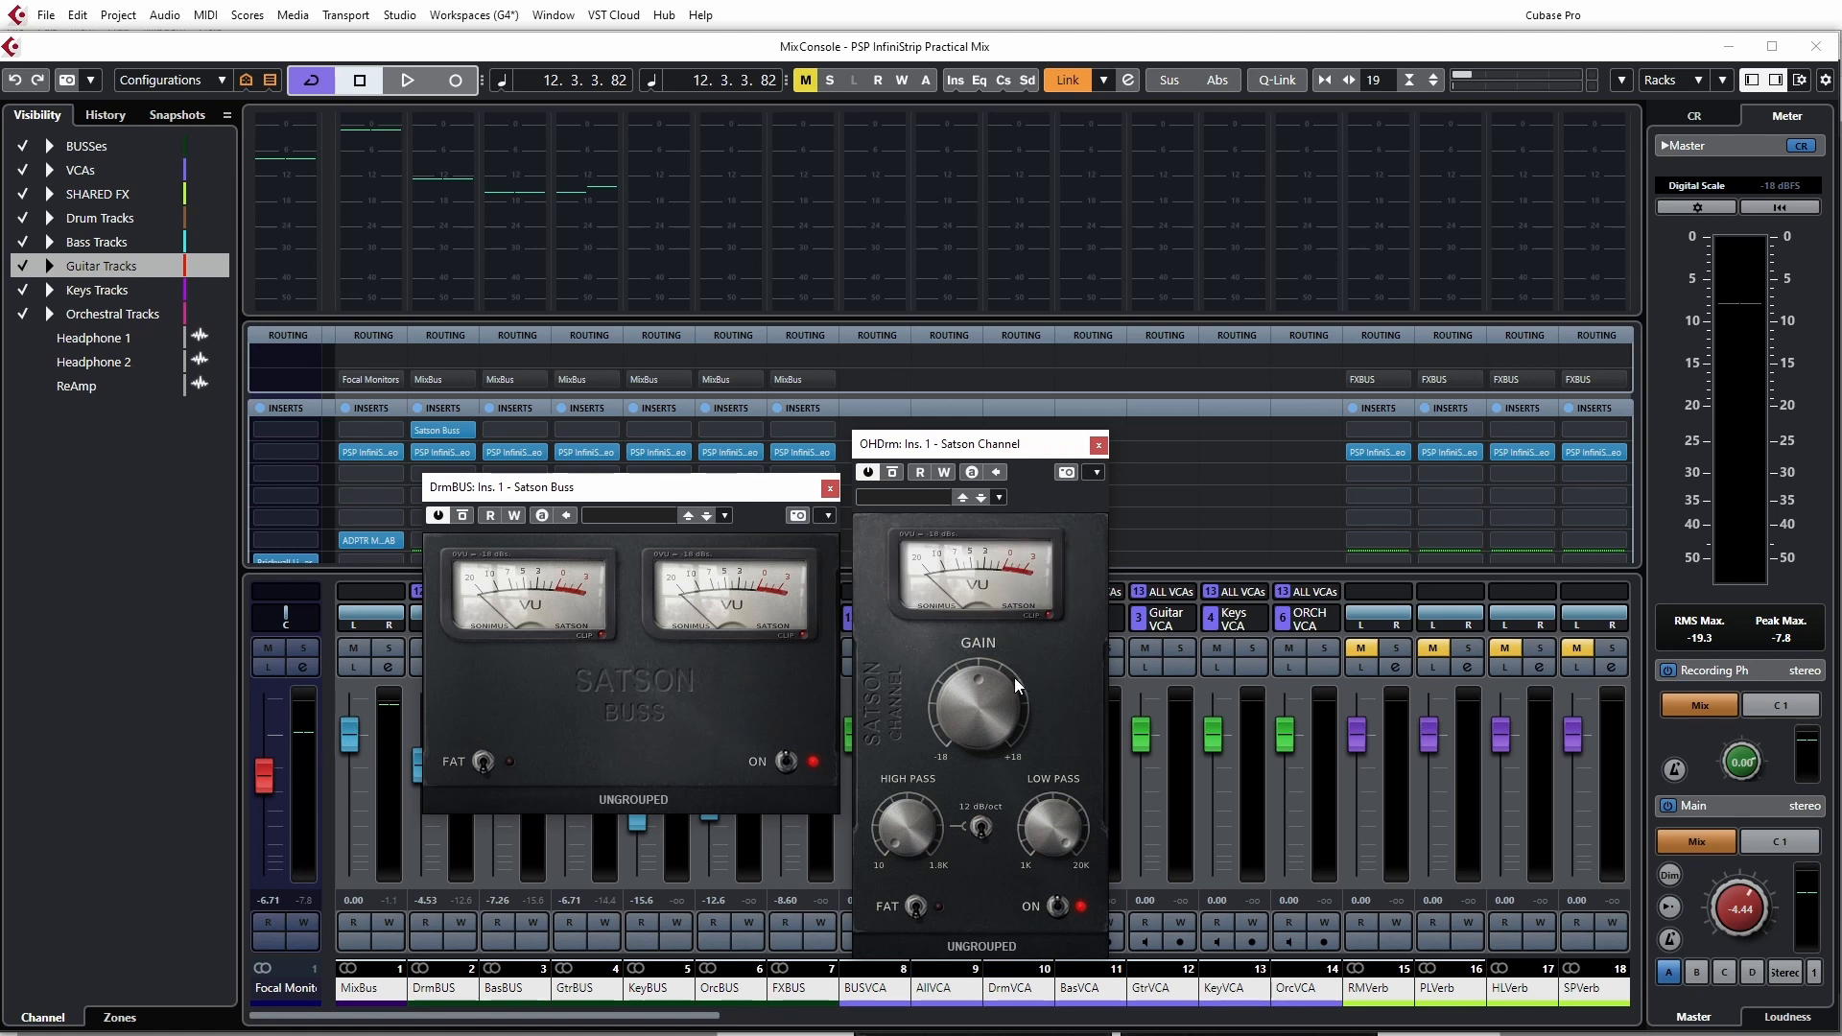
click(996, 944)
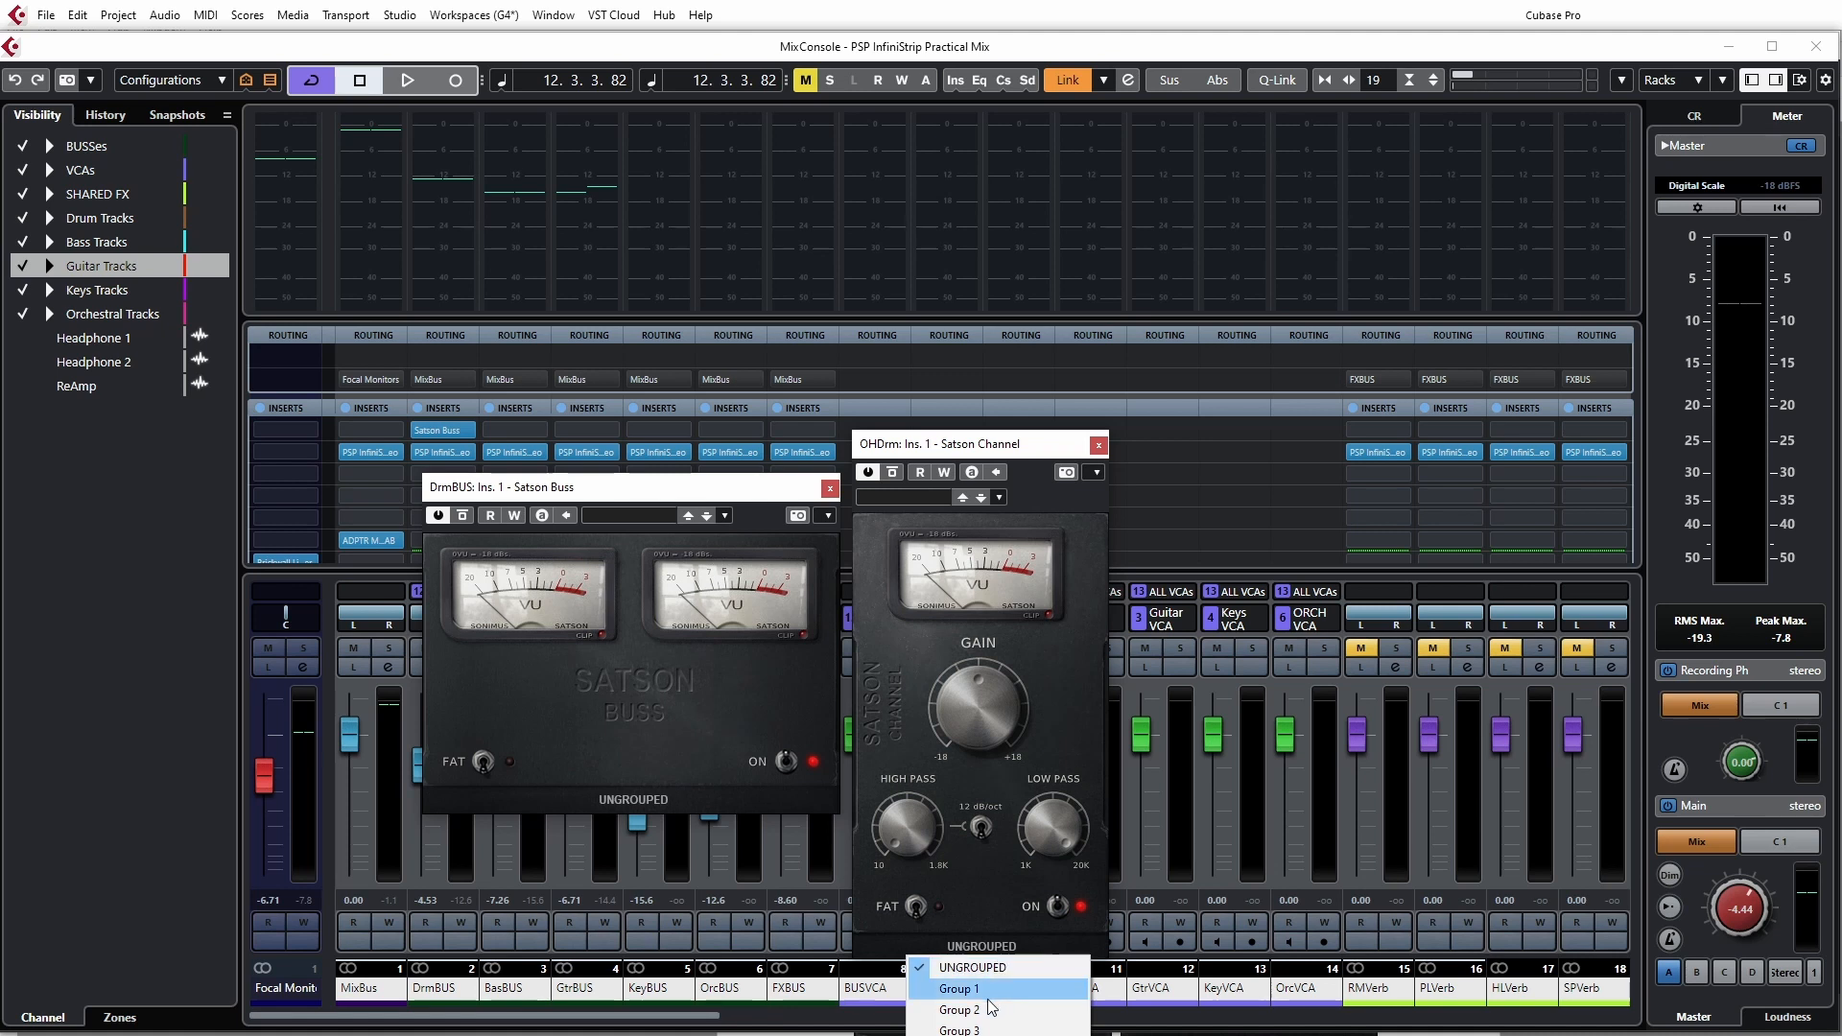
click(1003, 451)
- Reposition the Satson Channel window to show its full group list, keep it ungrouped, and place the window beside Satson Buss
drag(1004, 446, 1014, 199)
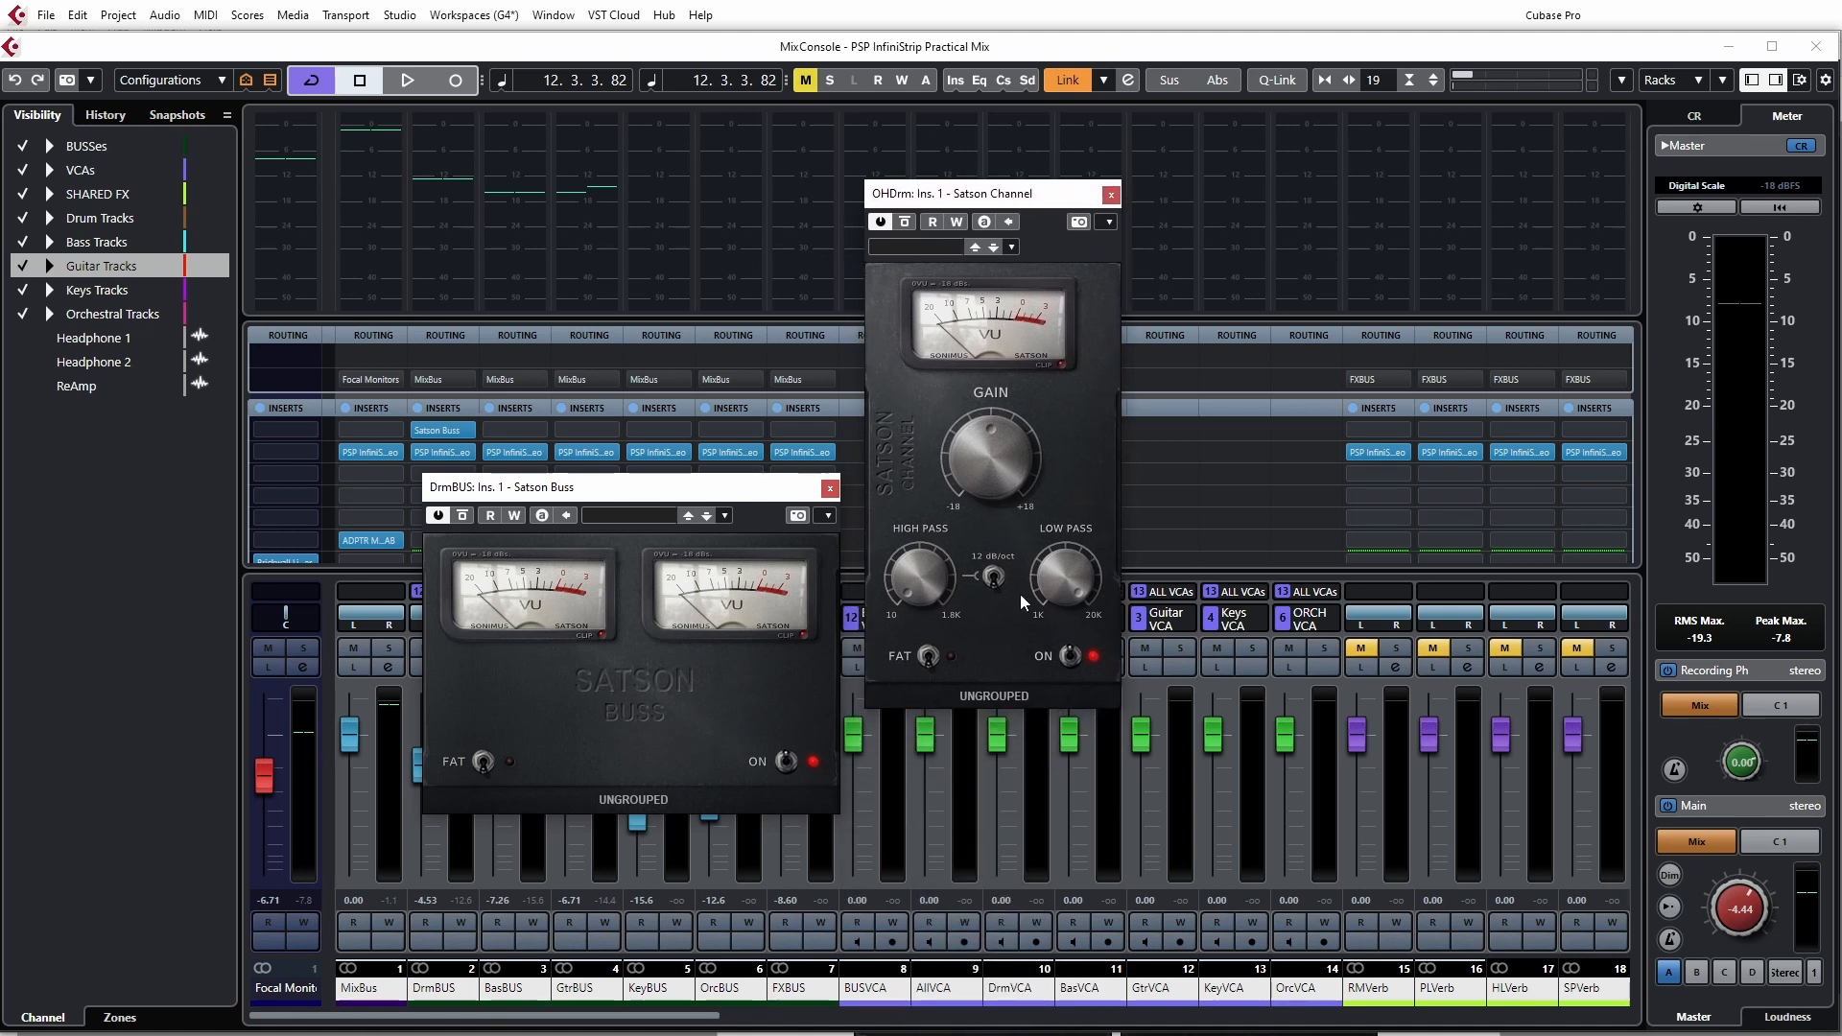
click(1010, 693)
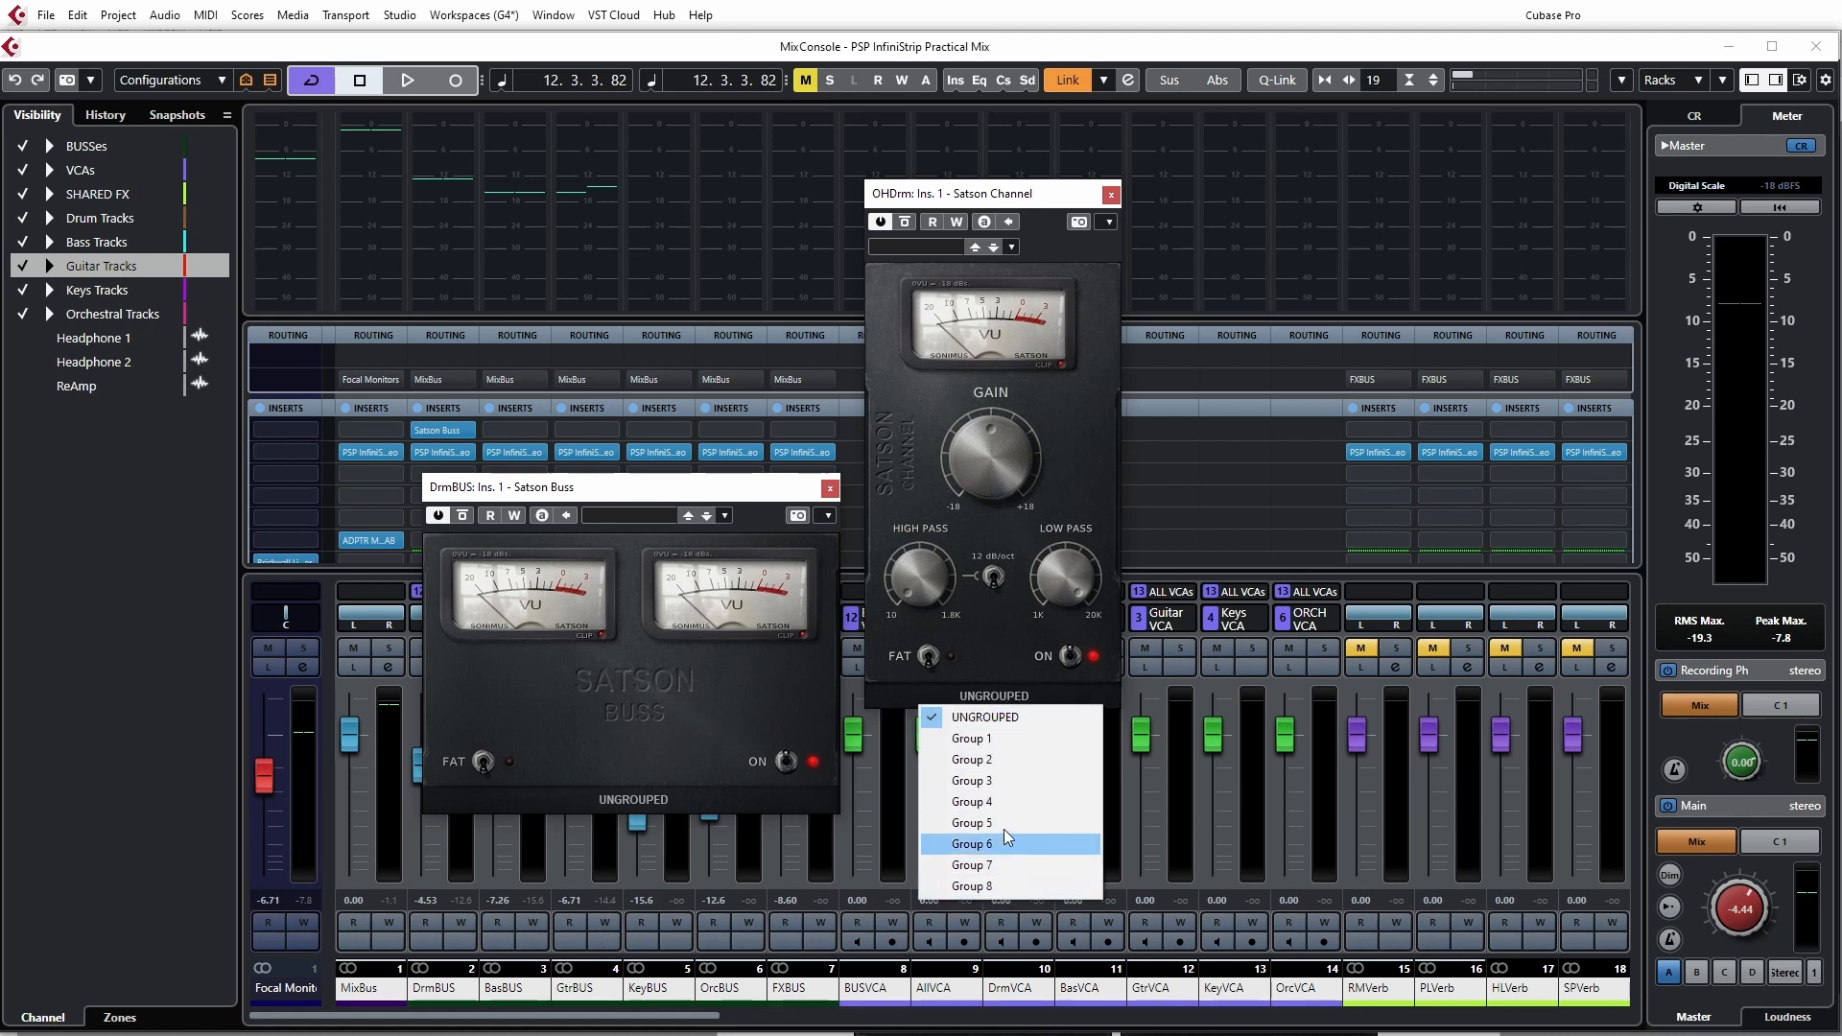
click(1004, 637)
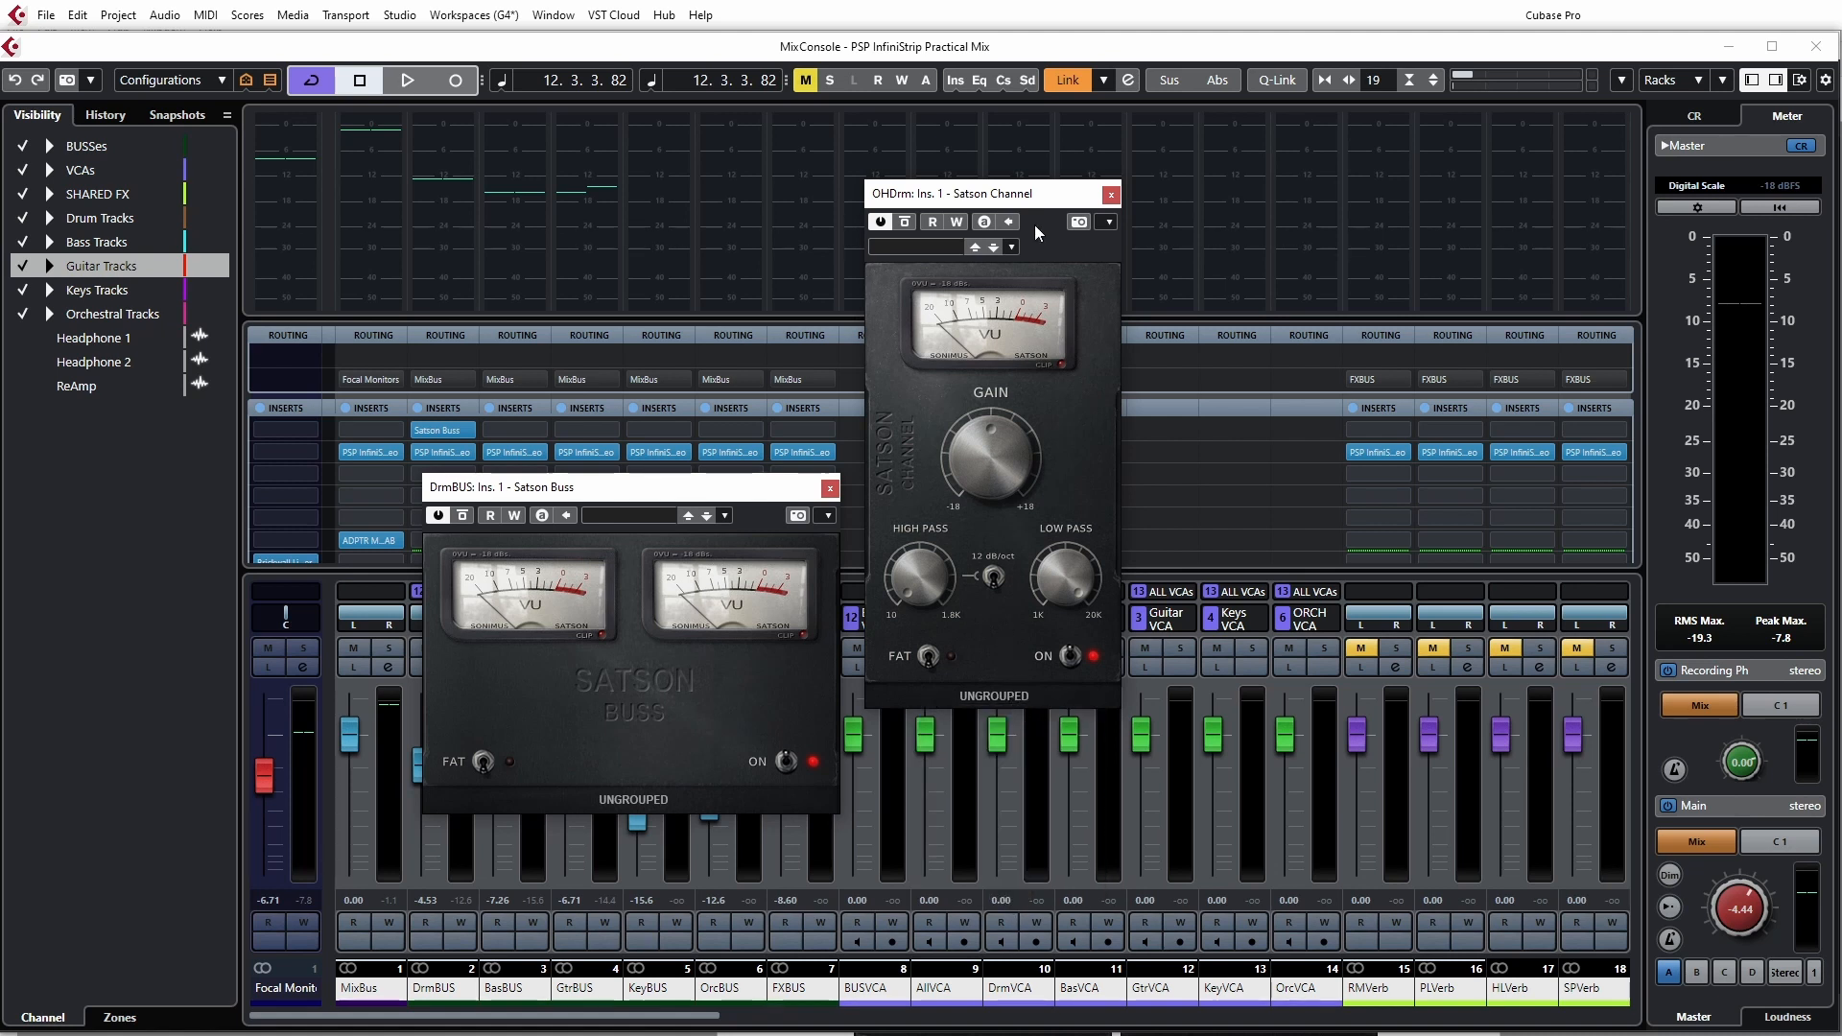
drag(1027, 199, 1002, 305)
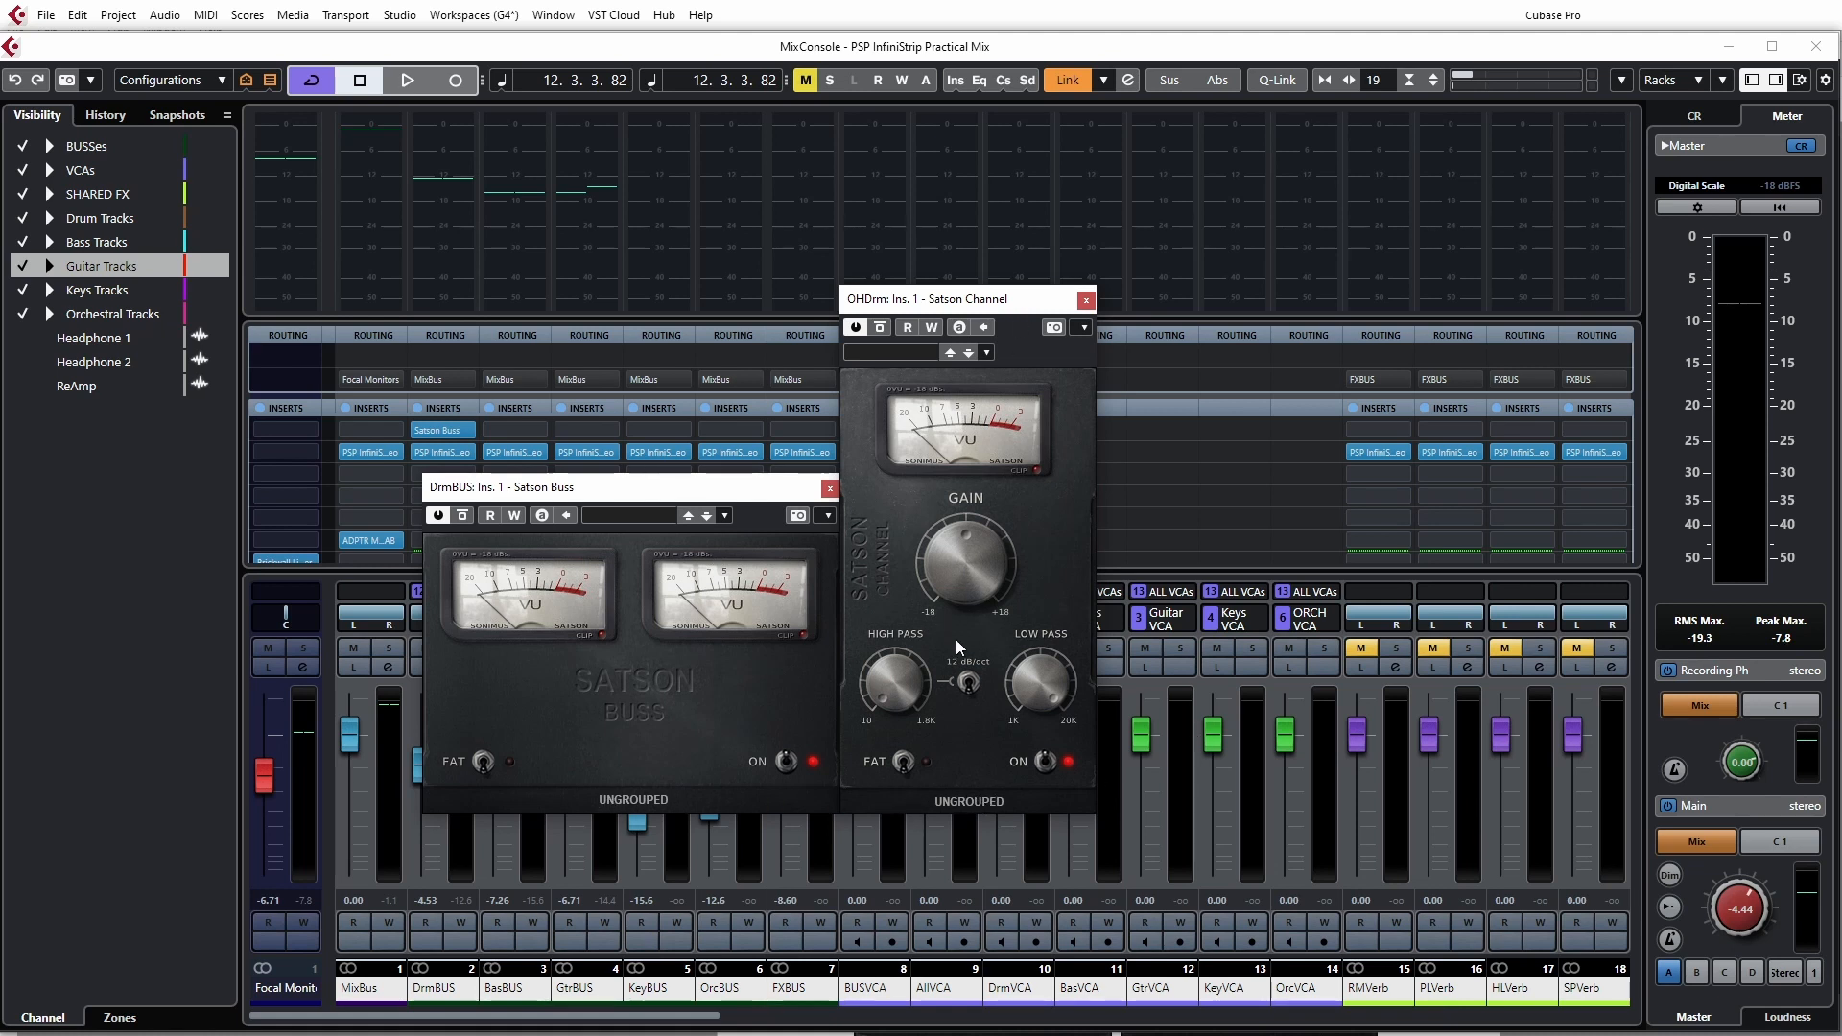
- Enable Output Compensation in the Satson Channel configuration, inspect the plug-in panel, and disable the option again
click(873, 578)
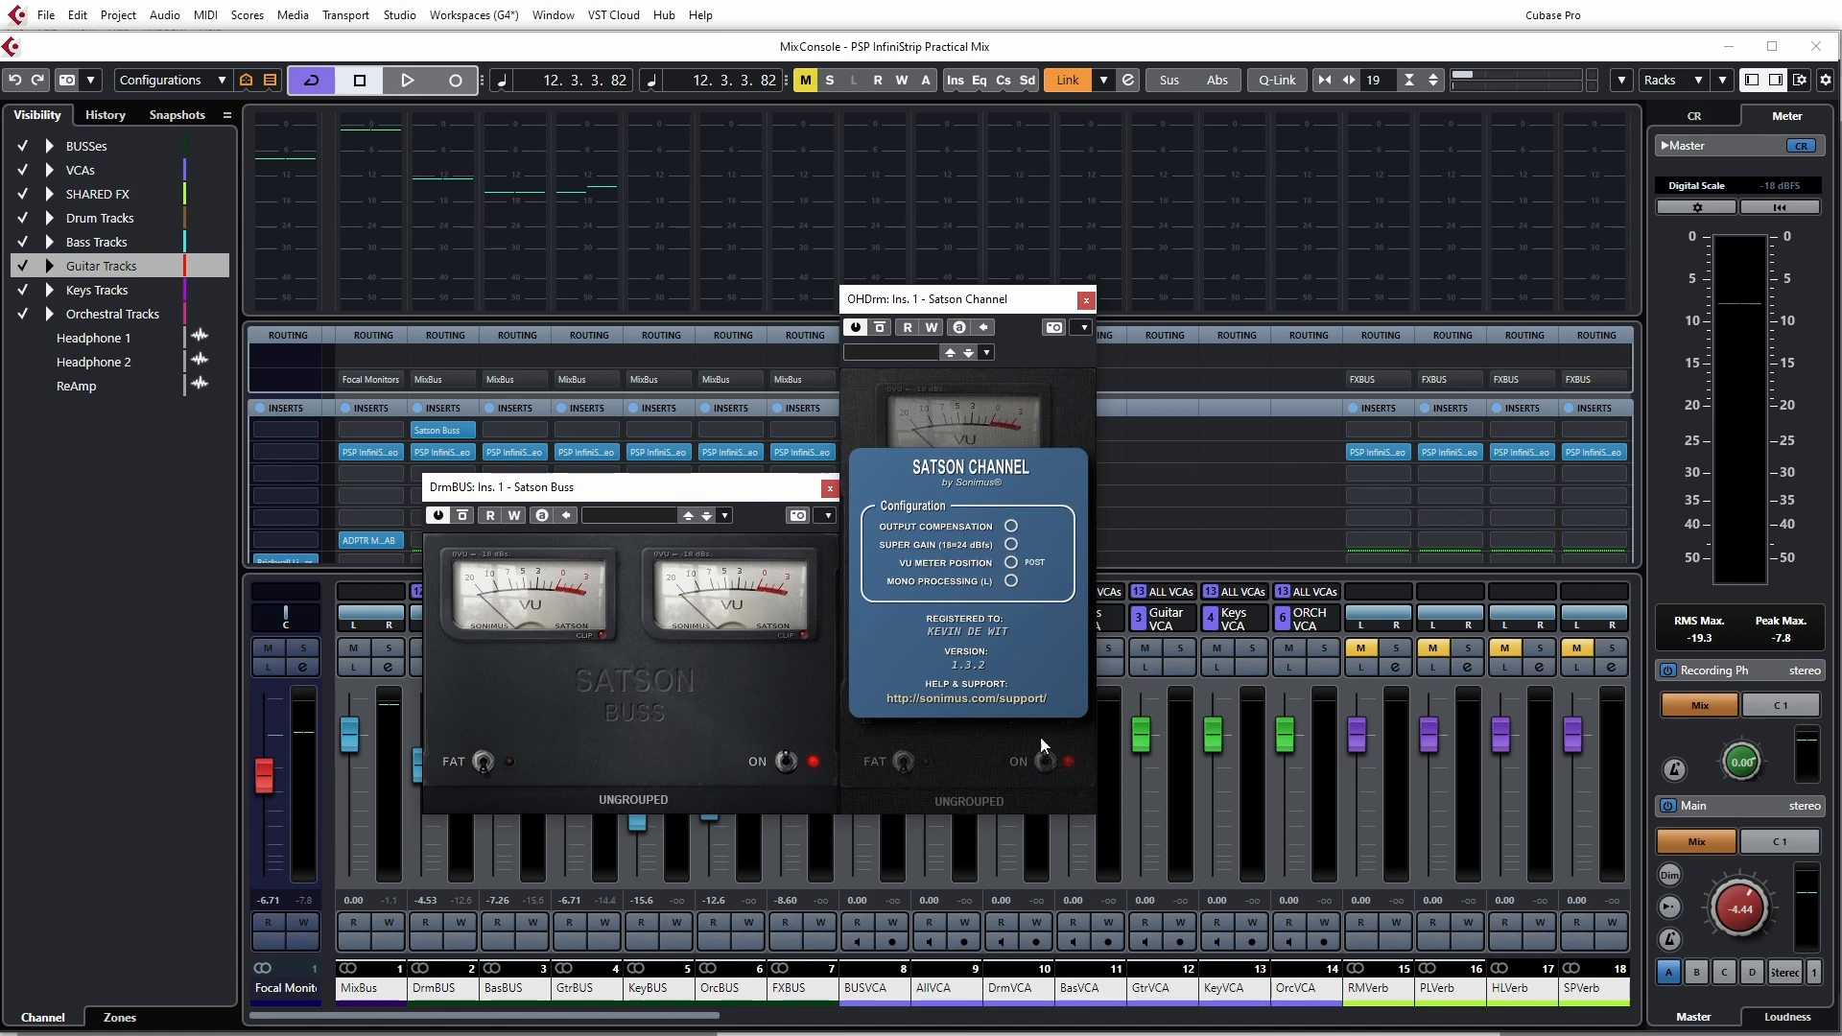
click(1011, 527)
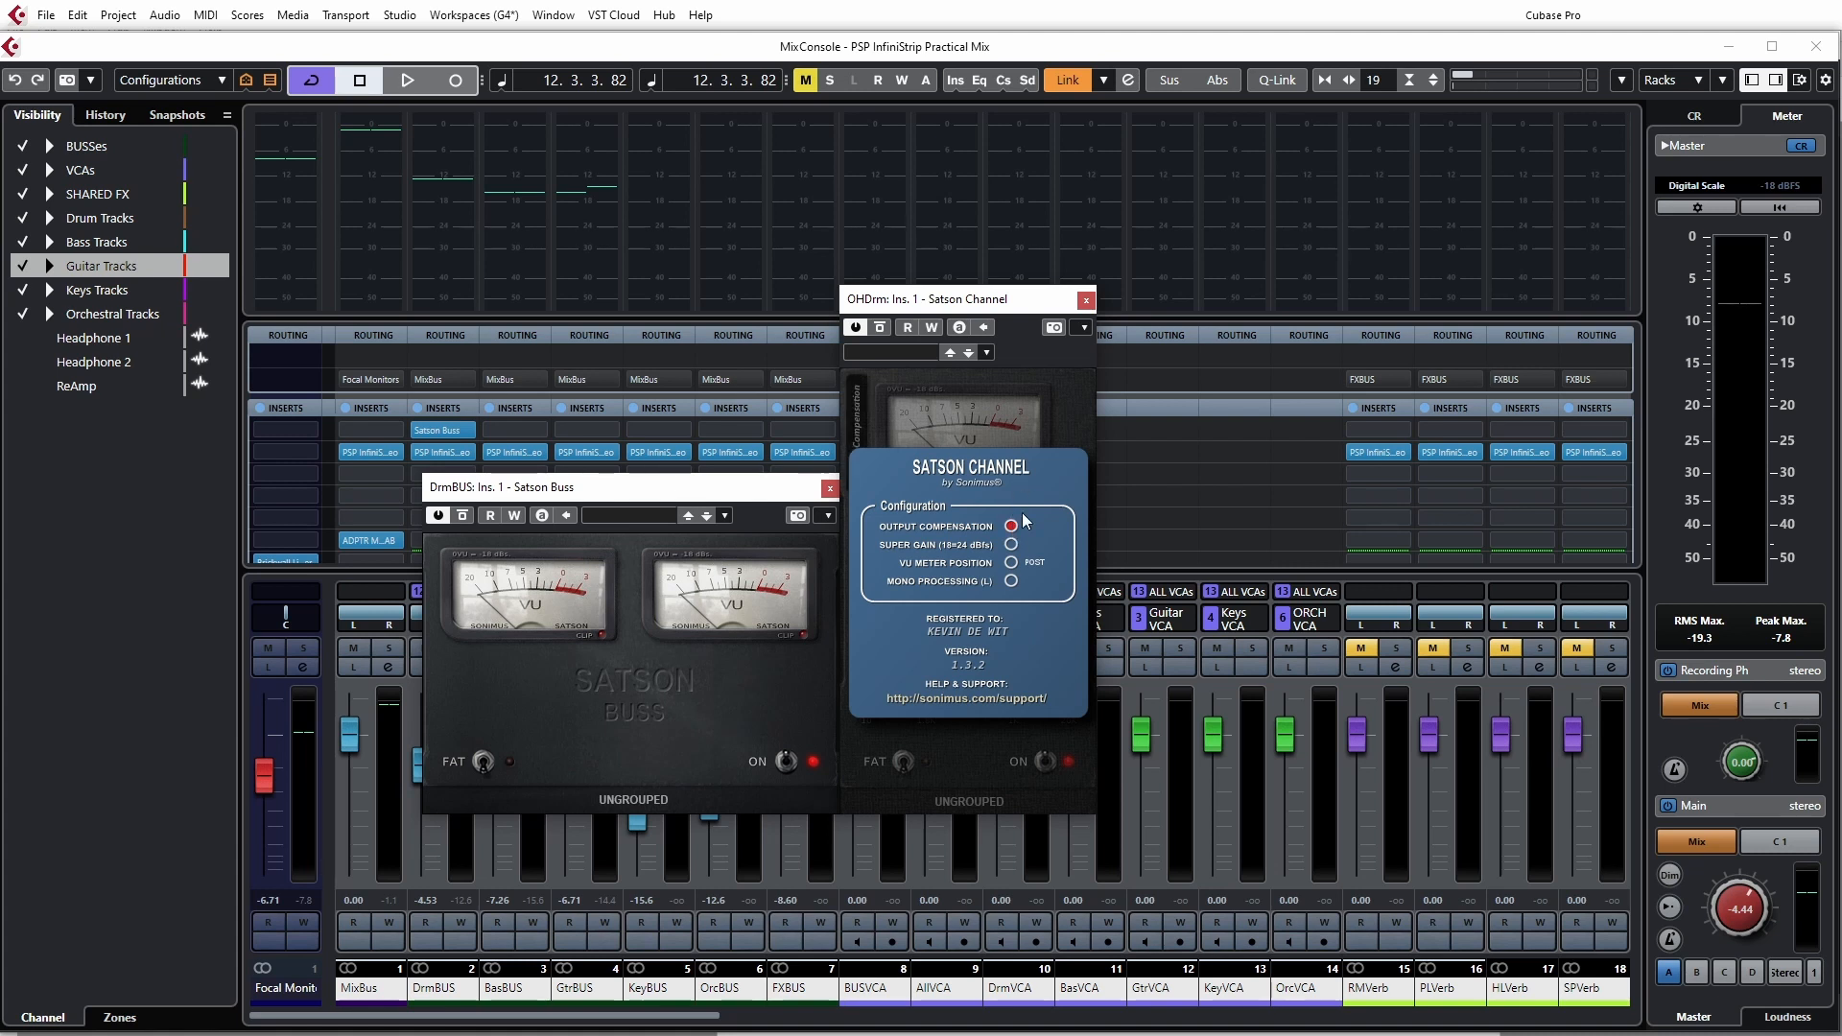
click(1055, 433)
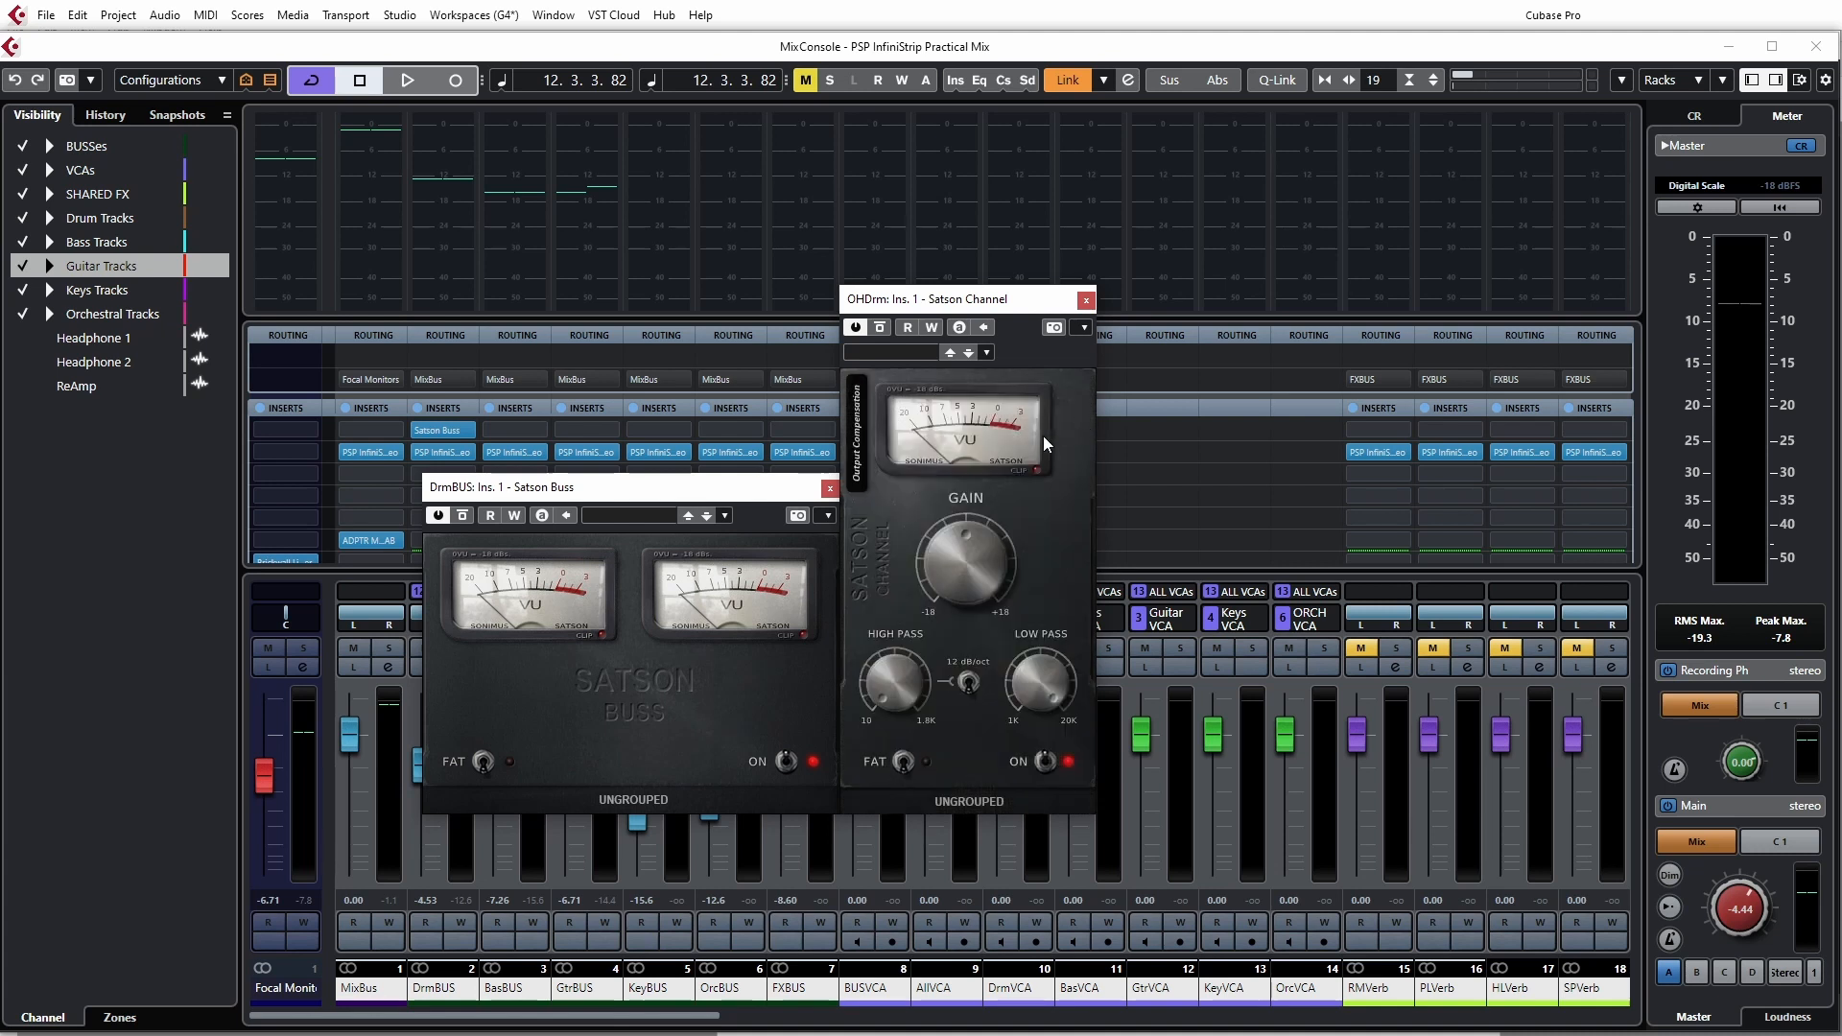
click(869, 518)
click(1012, 527)
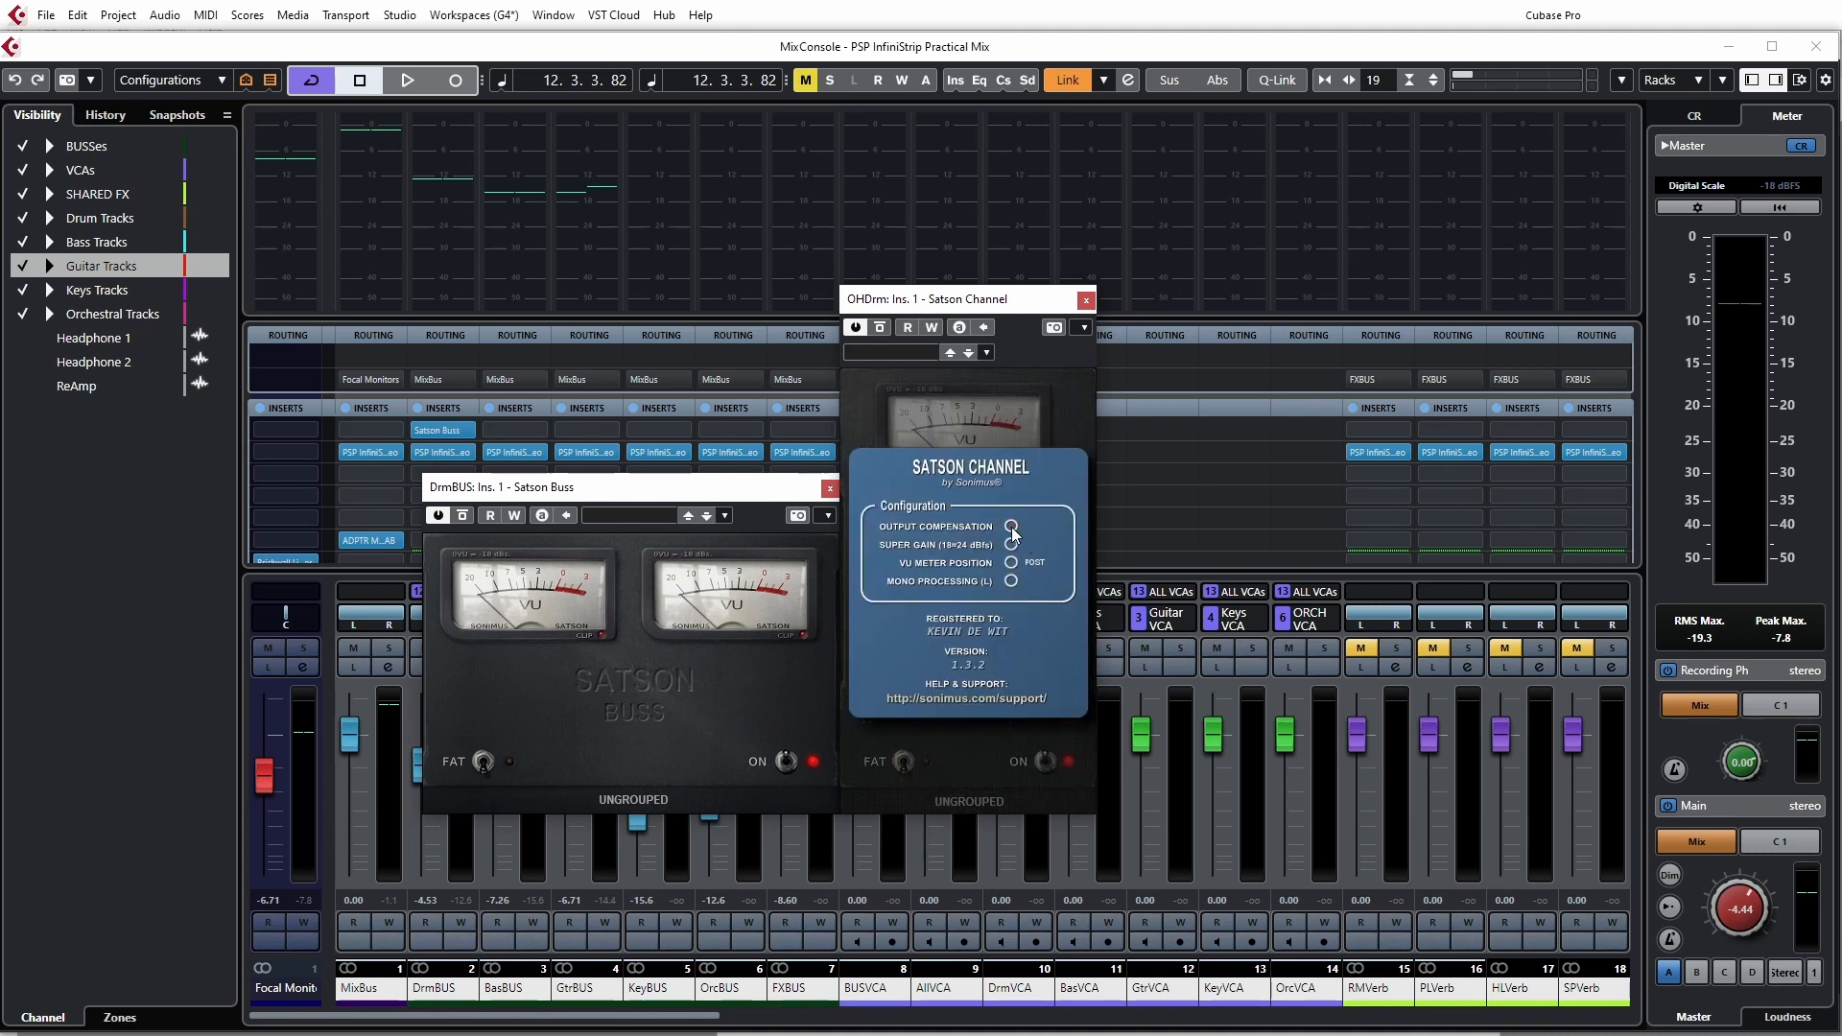
click(1063, 415)
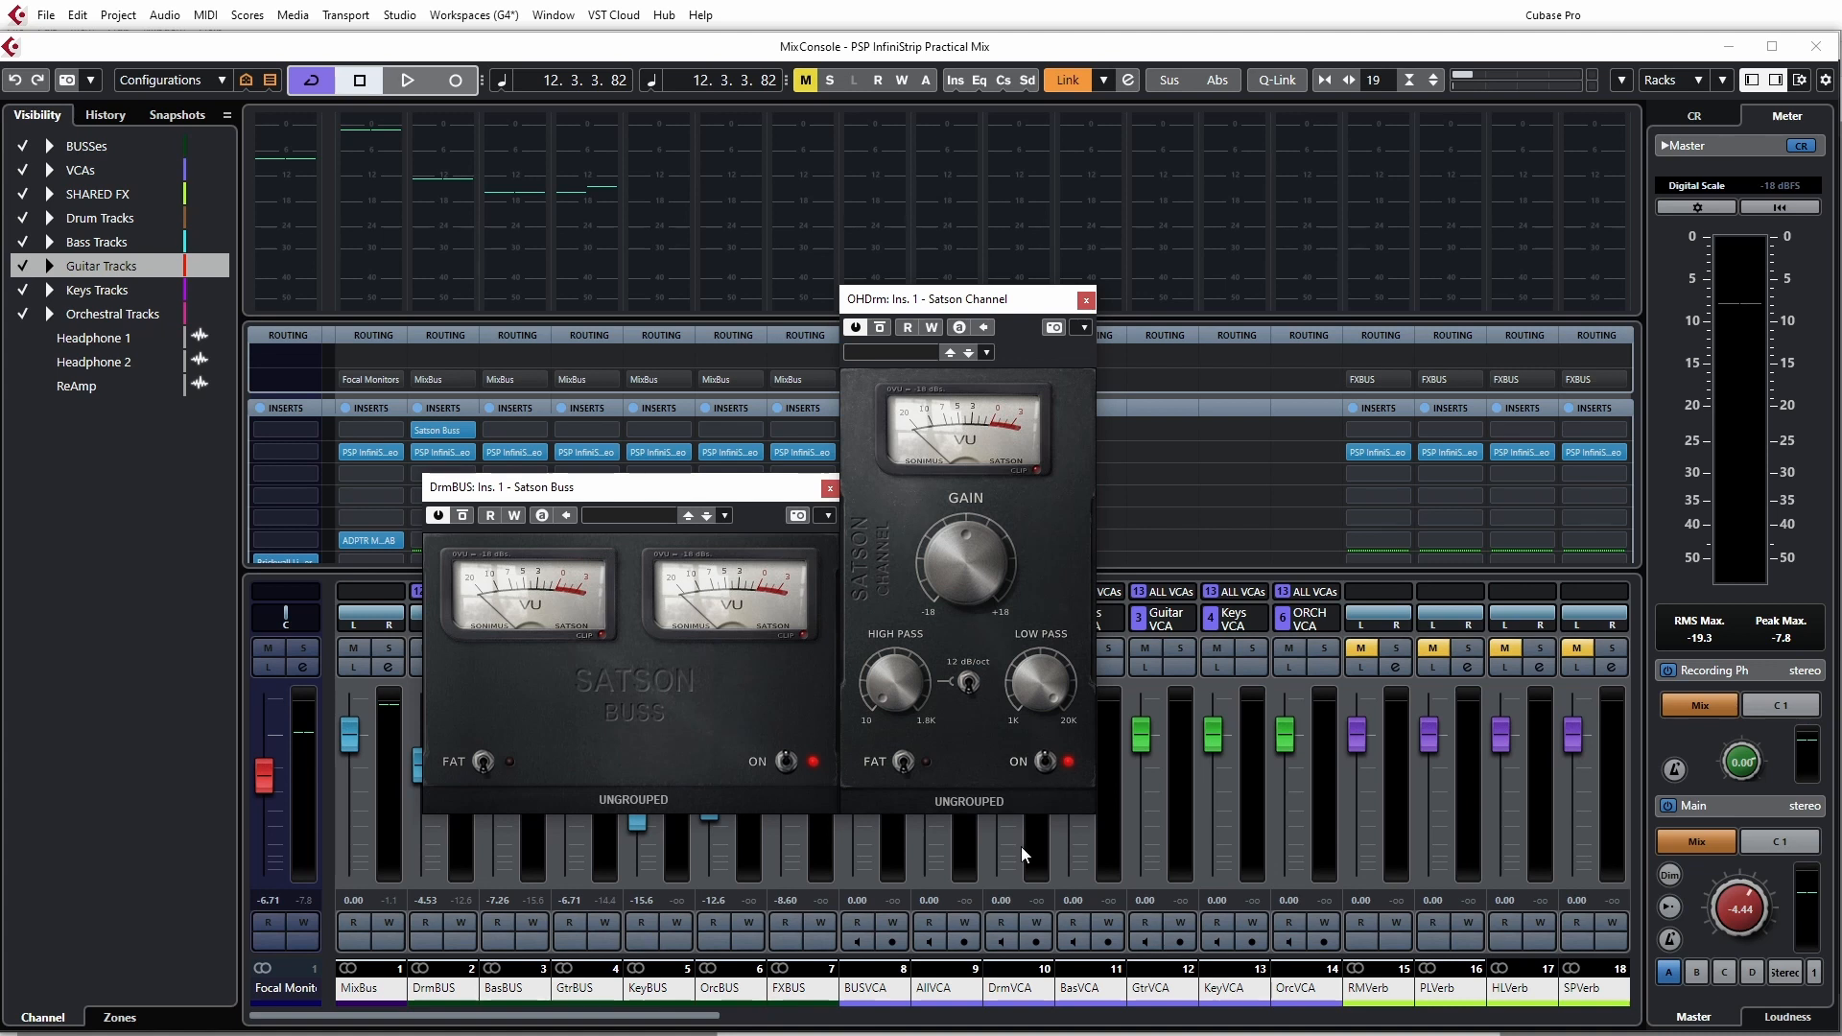
- Switch the Satson Channel's VU Meter Position away from POST and back, and close the configuration
click(860, 561)
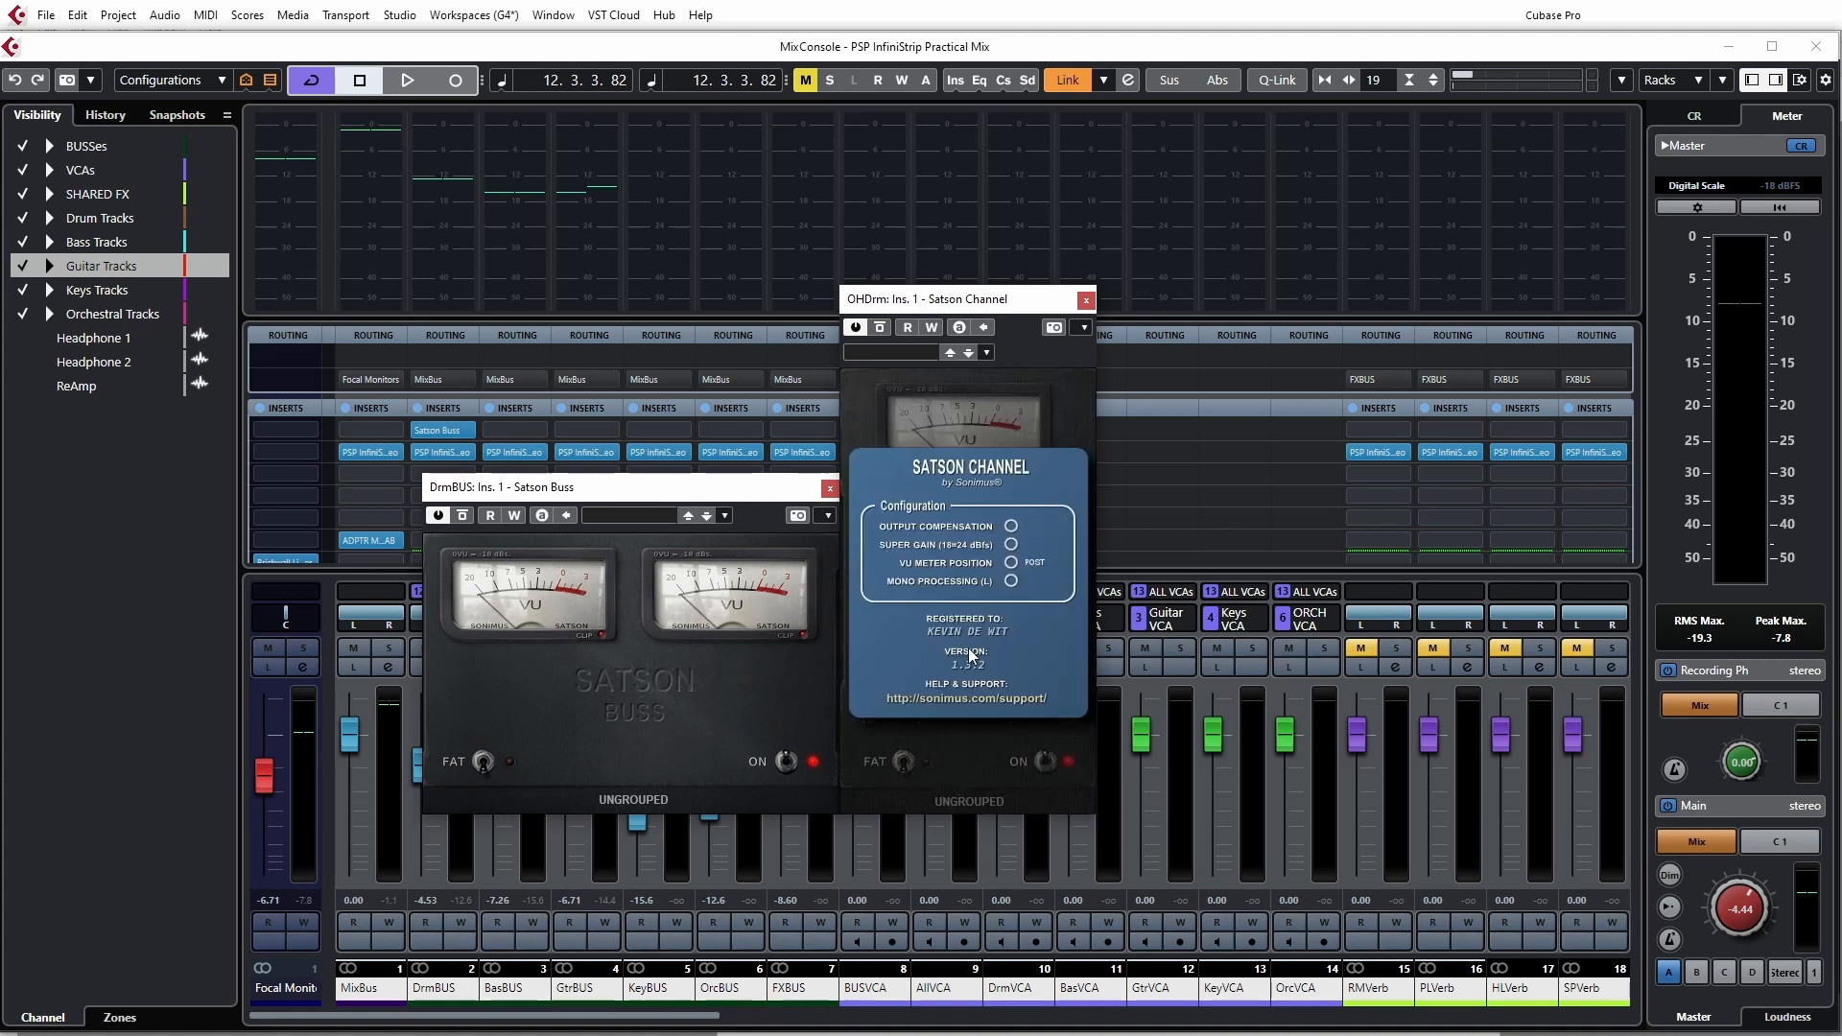
click(1011, 563)
click(1011, 563)
click(1008, 616)
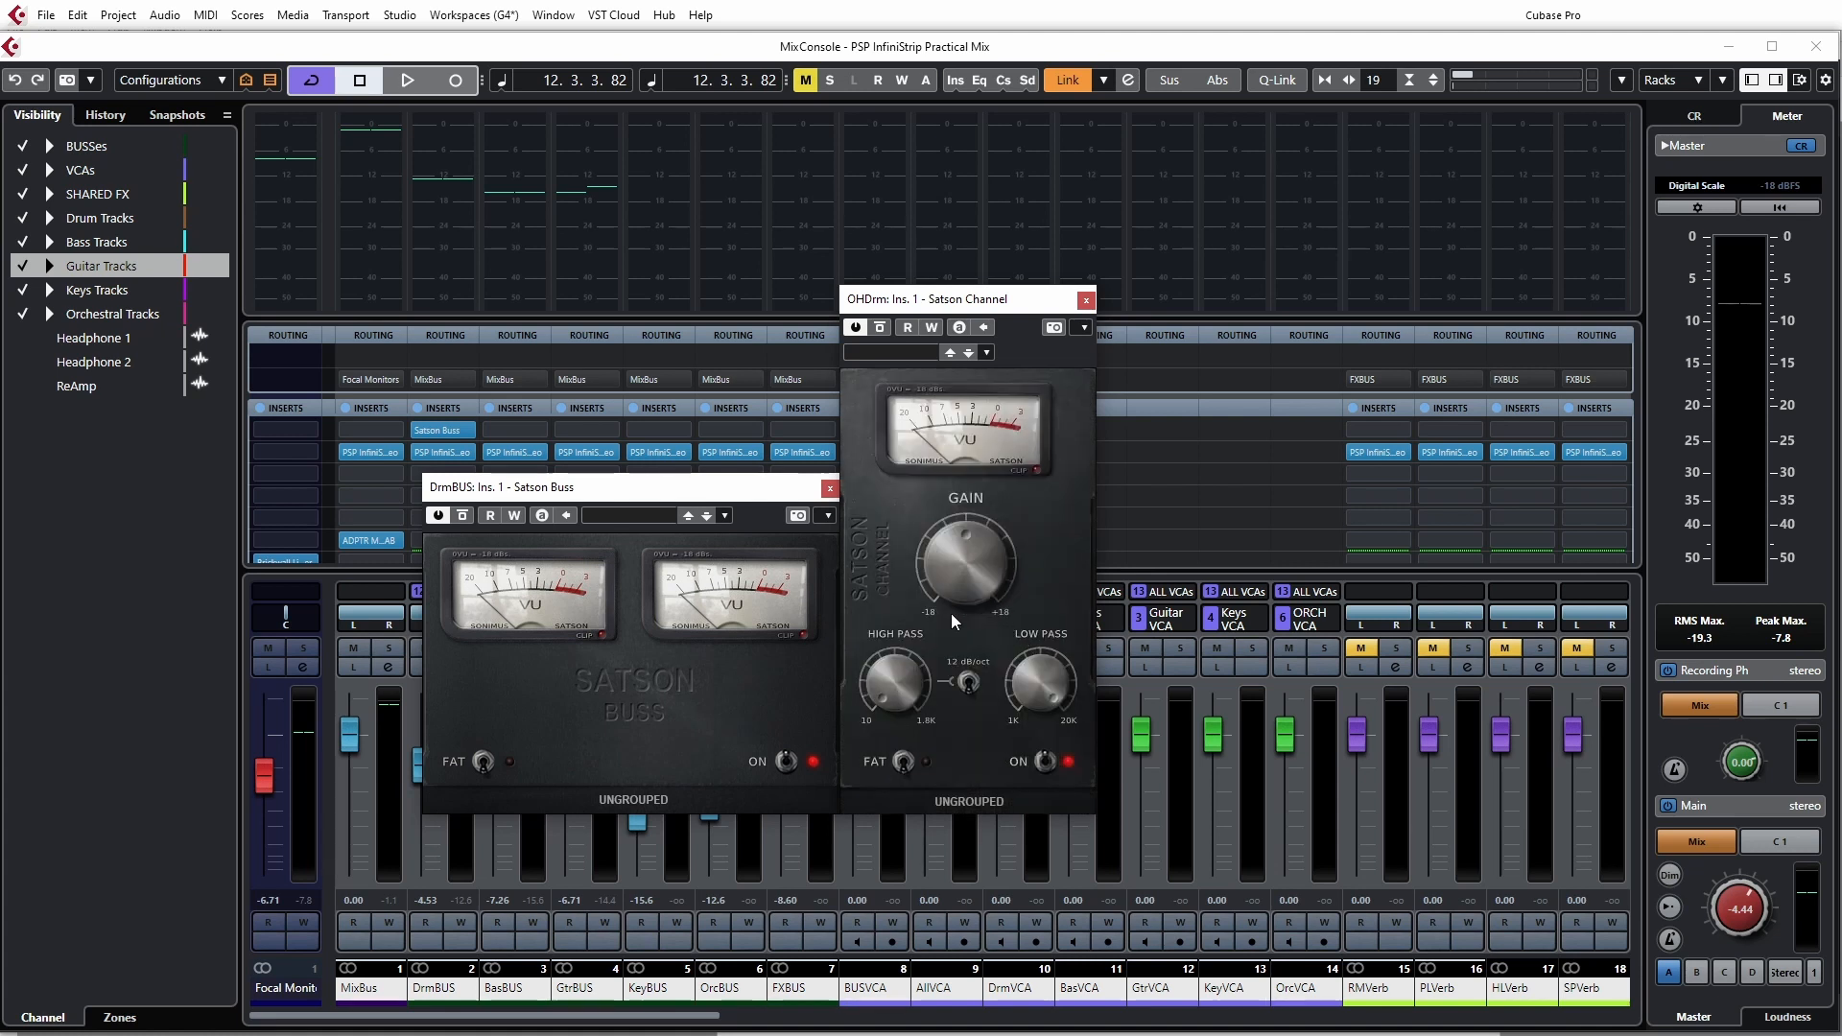
- Try the VU Meter Position and Mono Processing (L) options in the Satson Channel configuration and close it
click(900, 543)
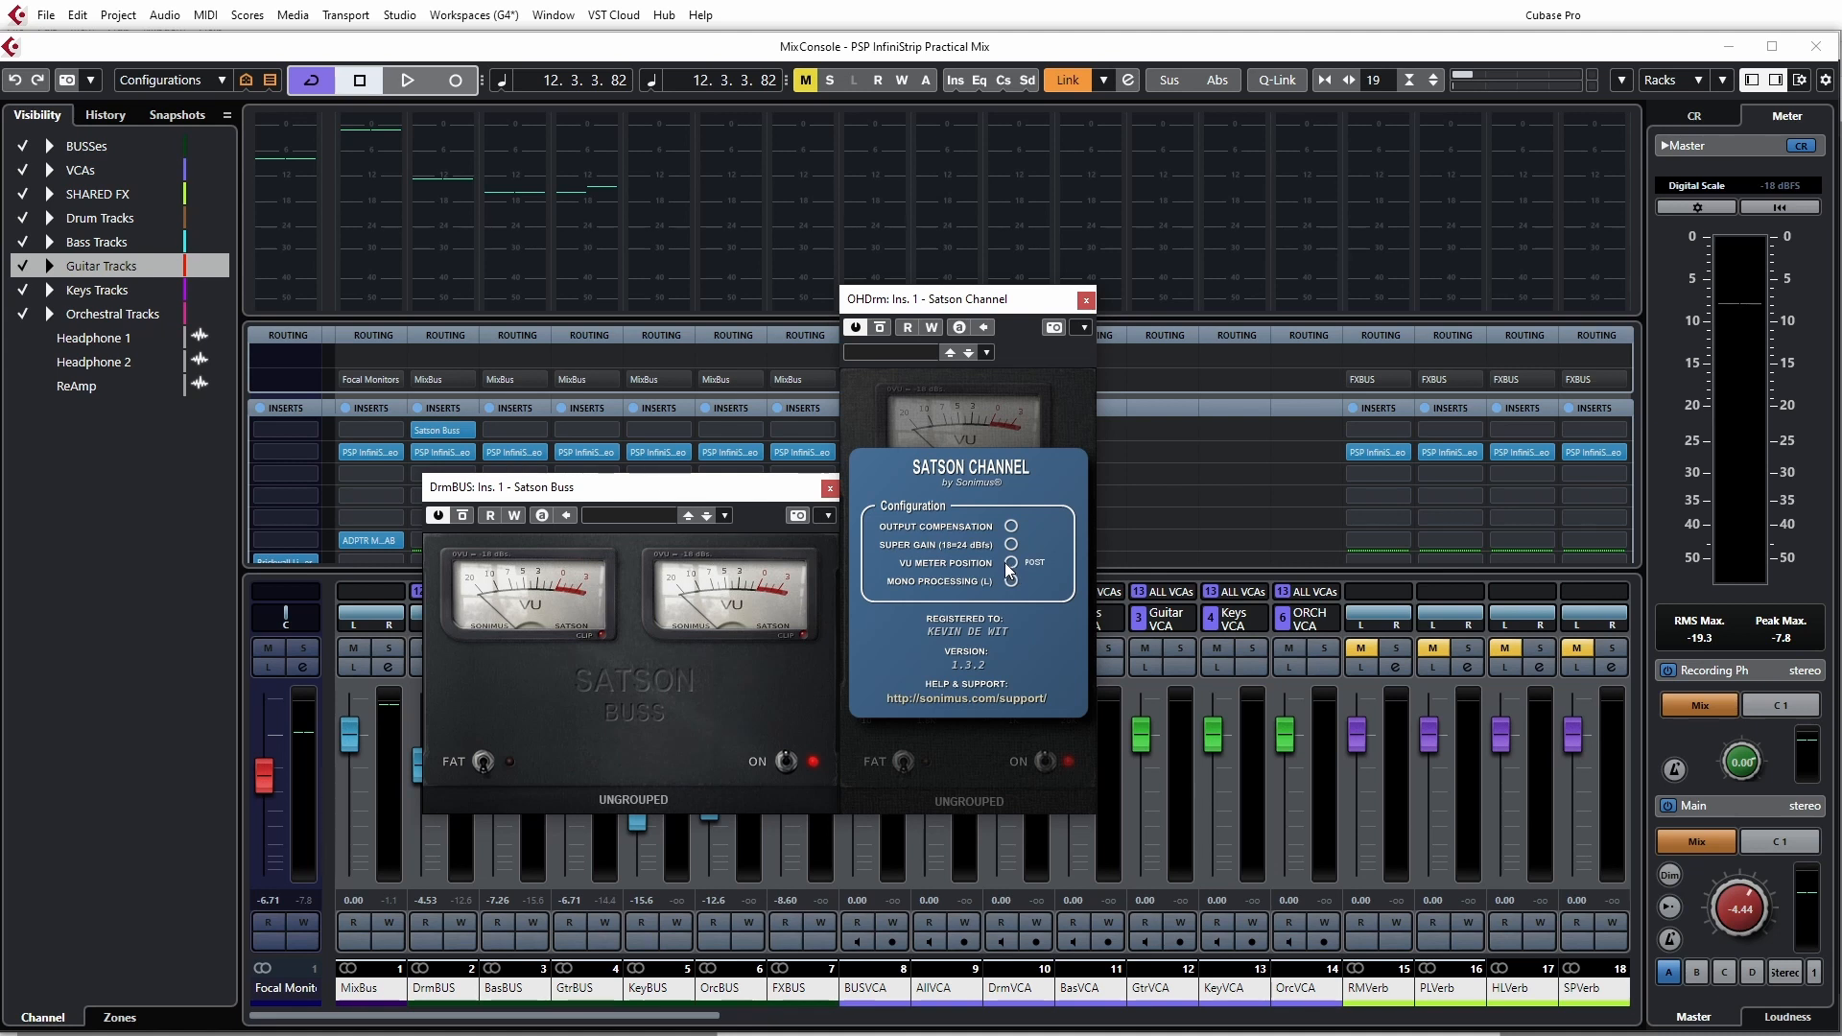
click(1007, 563)
click(1012, 581)
click(1046, 726)
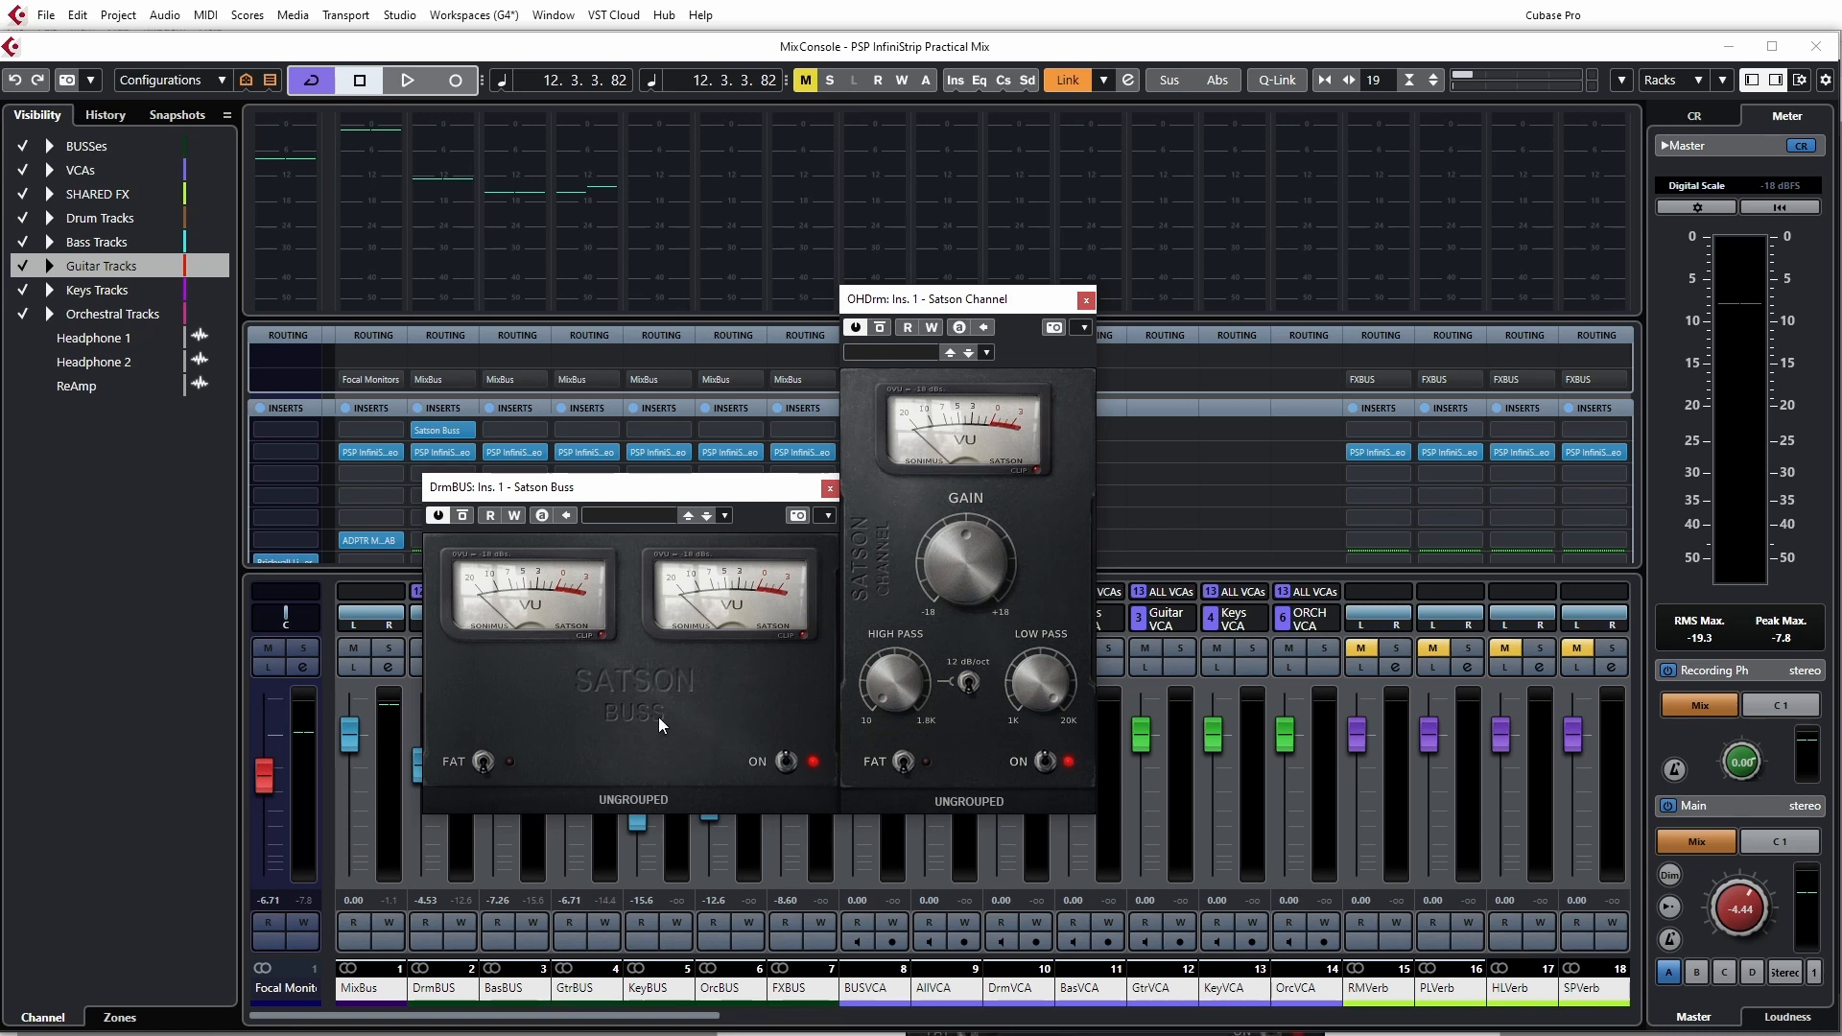
- Examine the Satson Buss configuration options and the 0VU reference level choices of both its VU meters
click(623, 687)
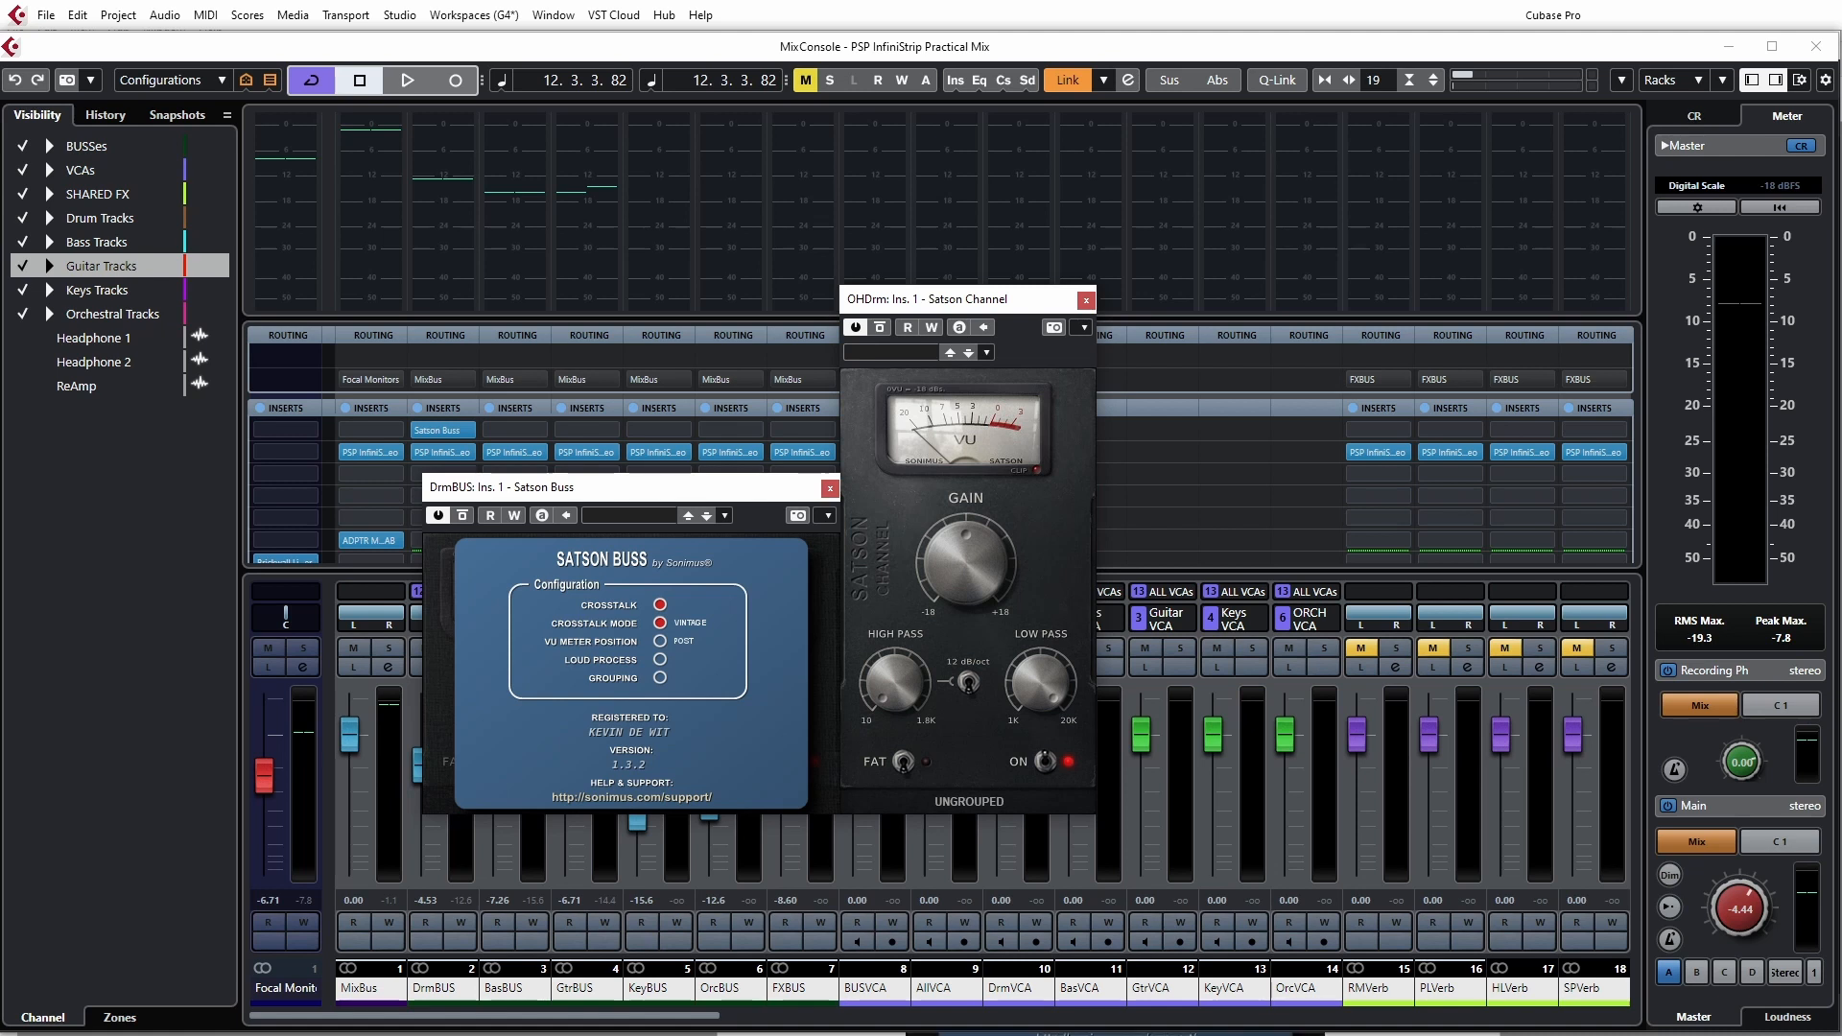
click(812, 568)
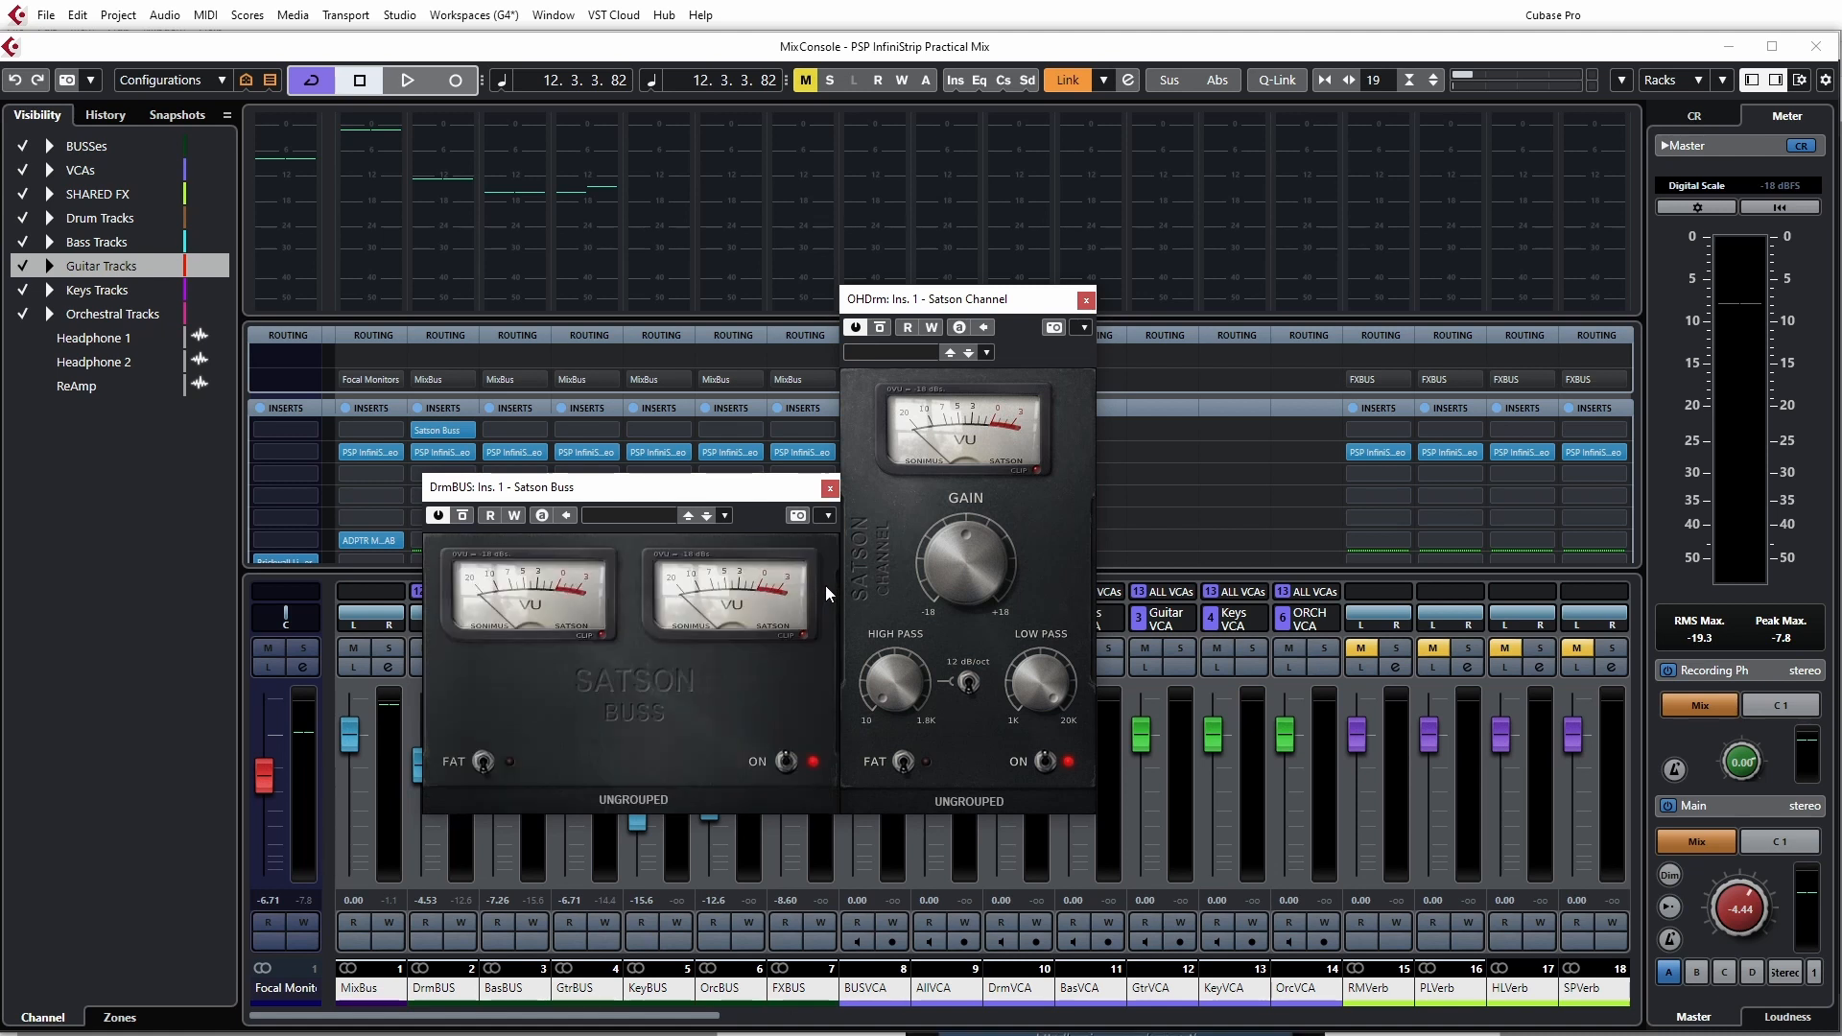
click(488, 555)
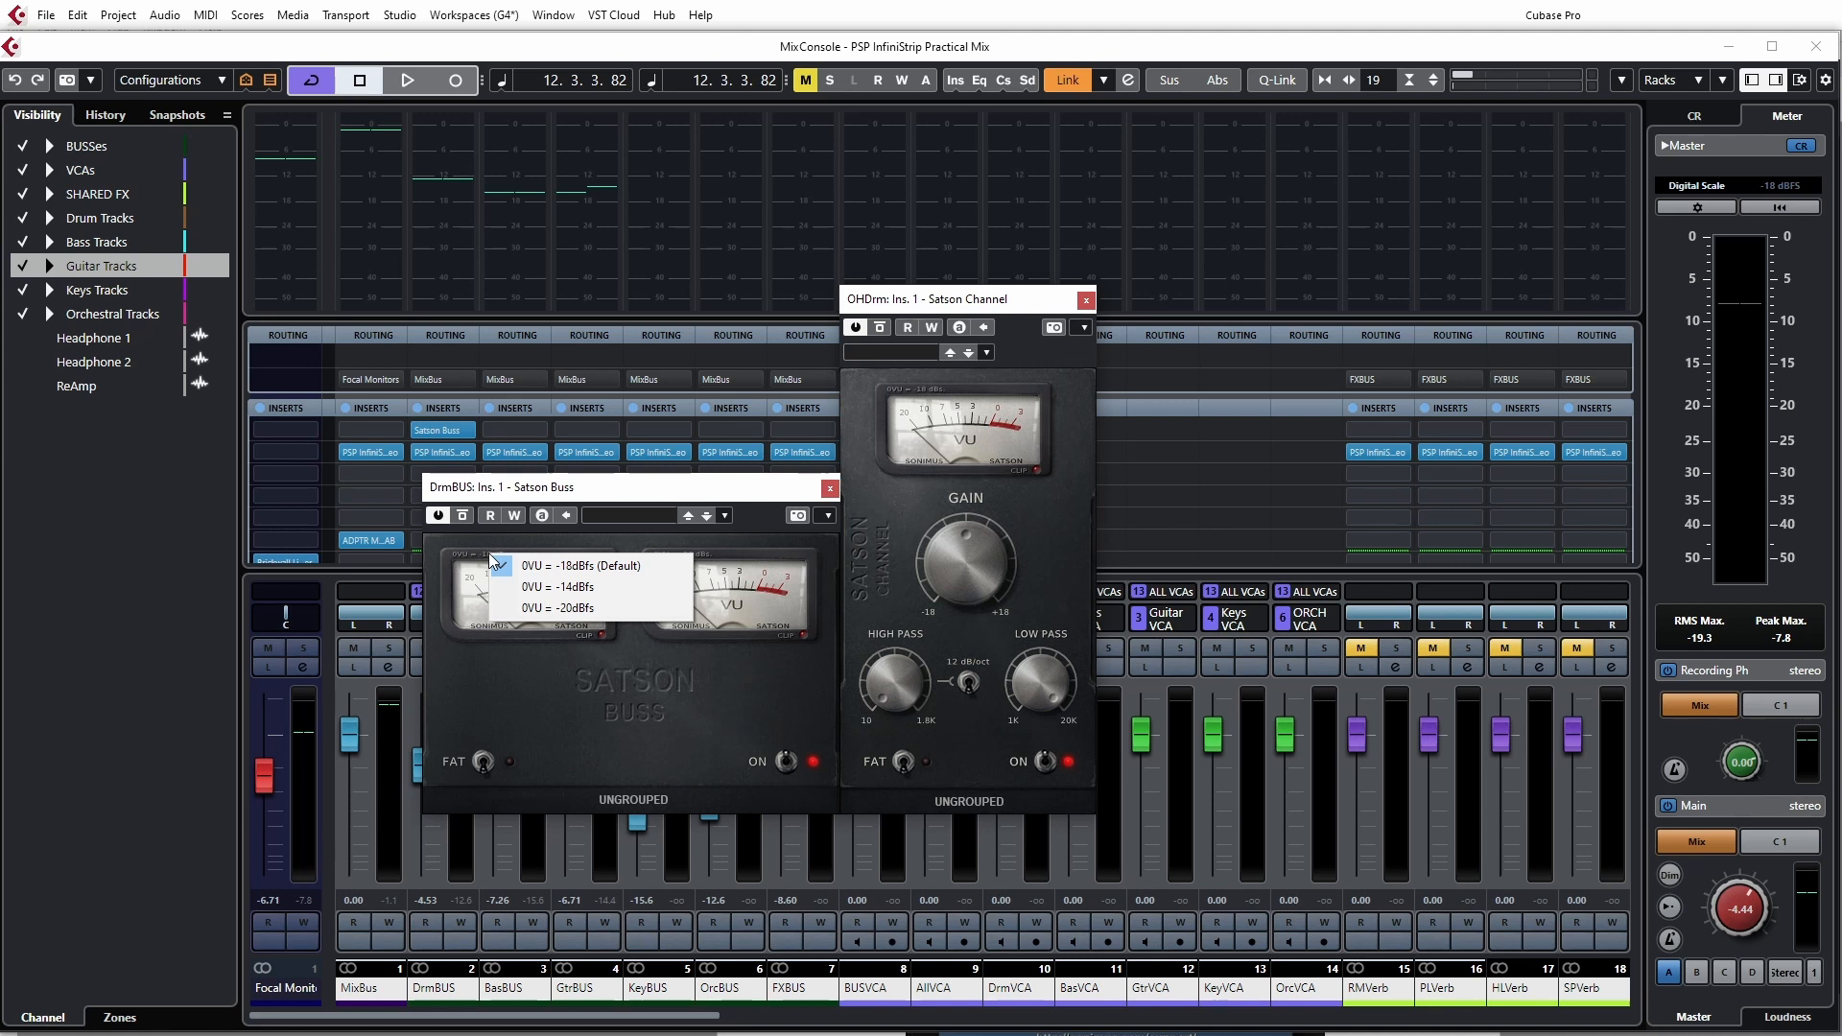
click(702, 555)
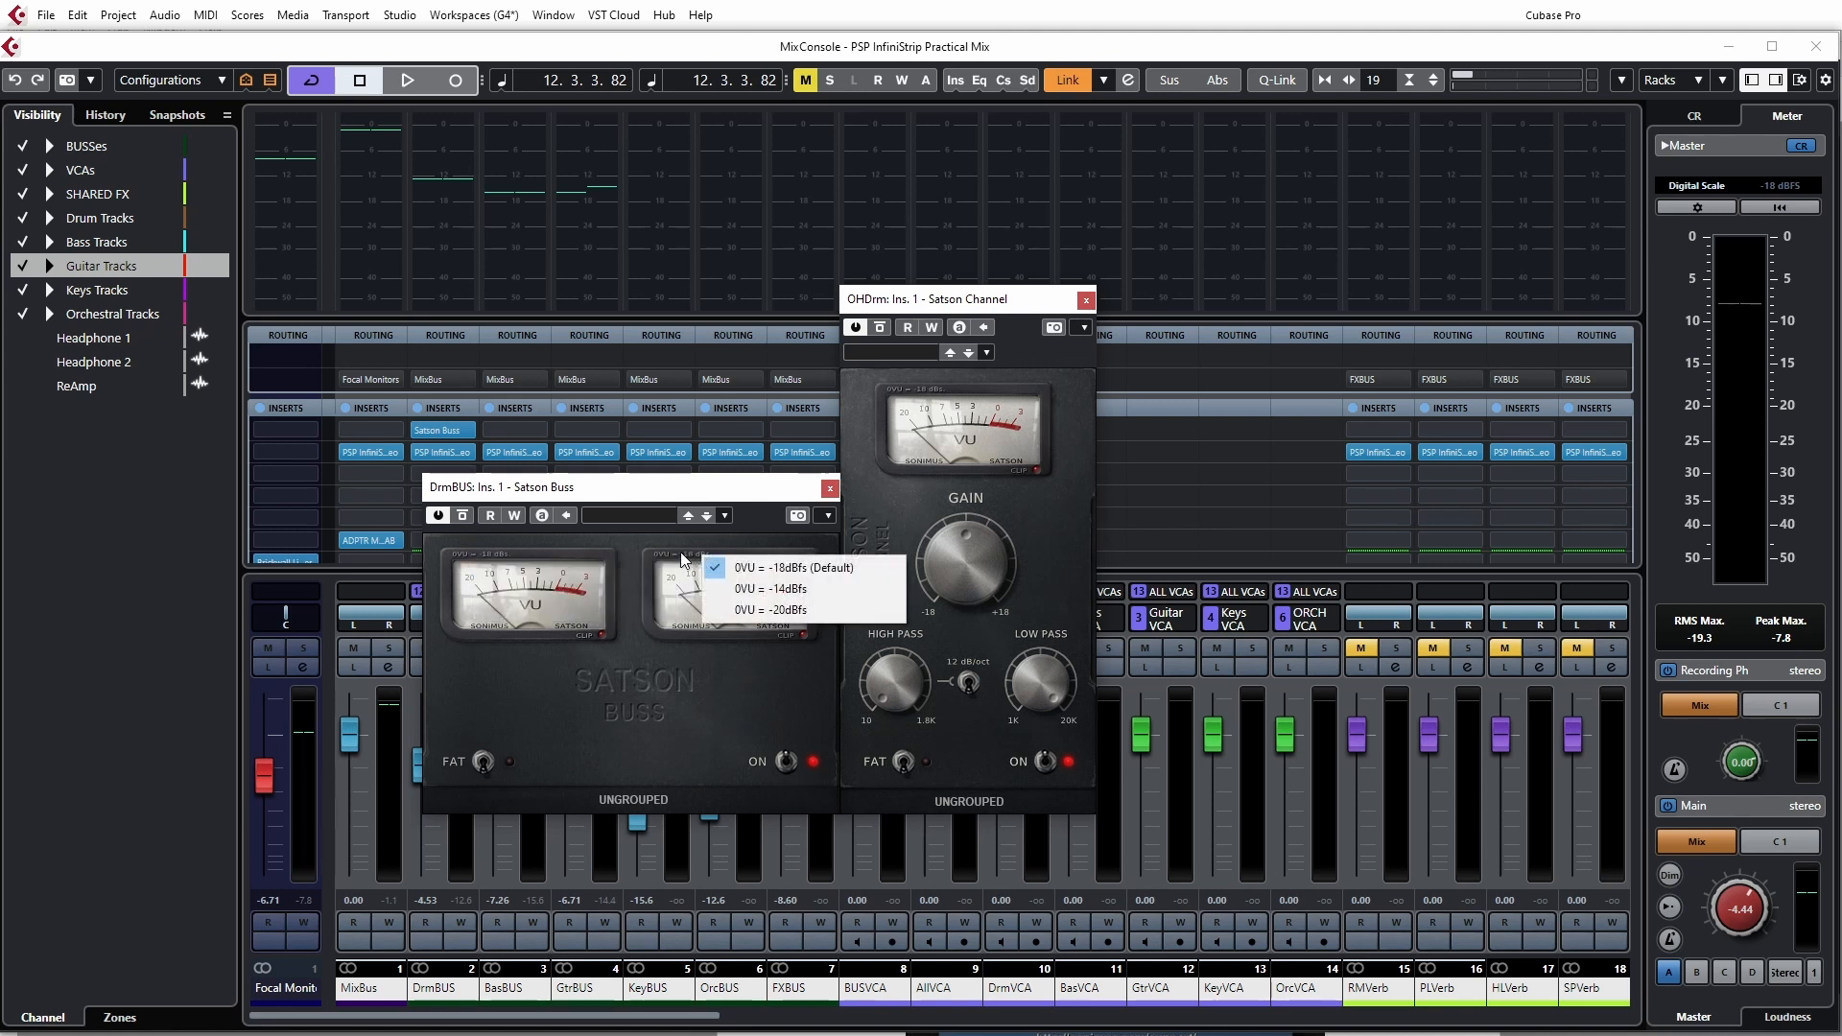
click(656, 545)
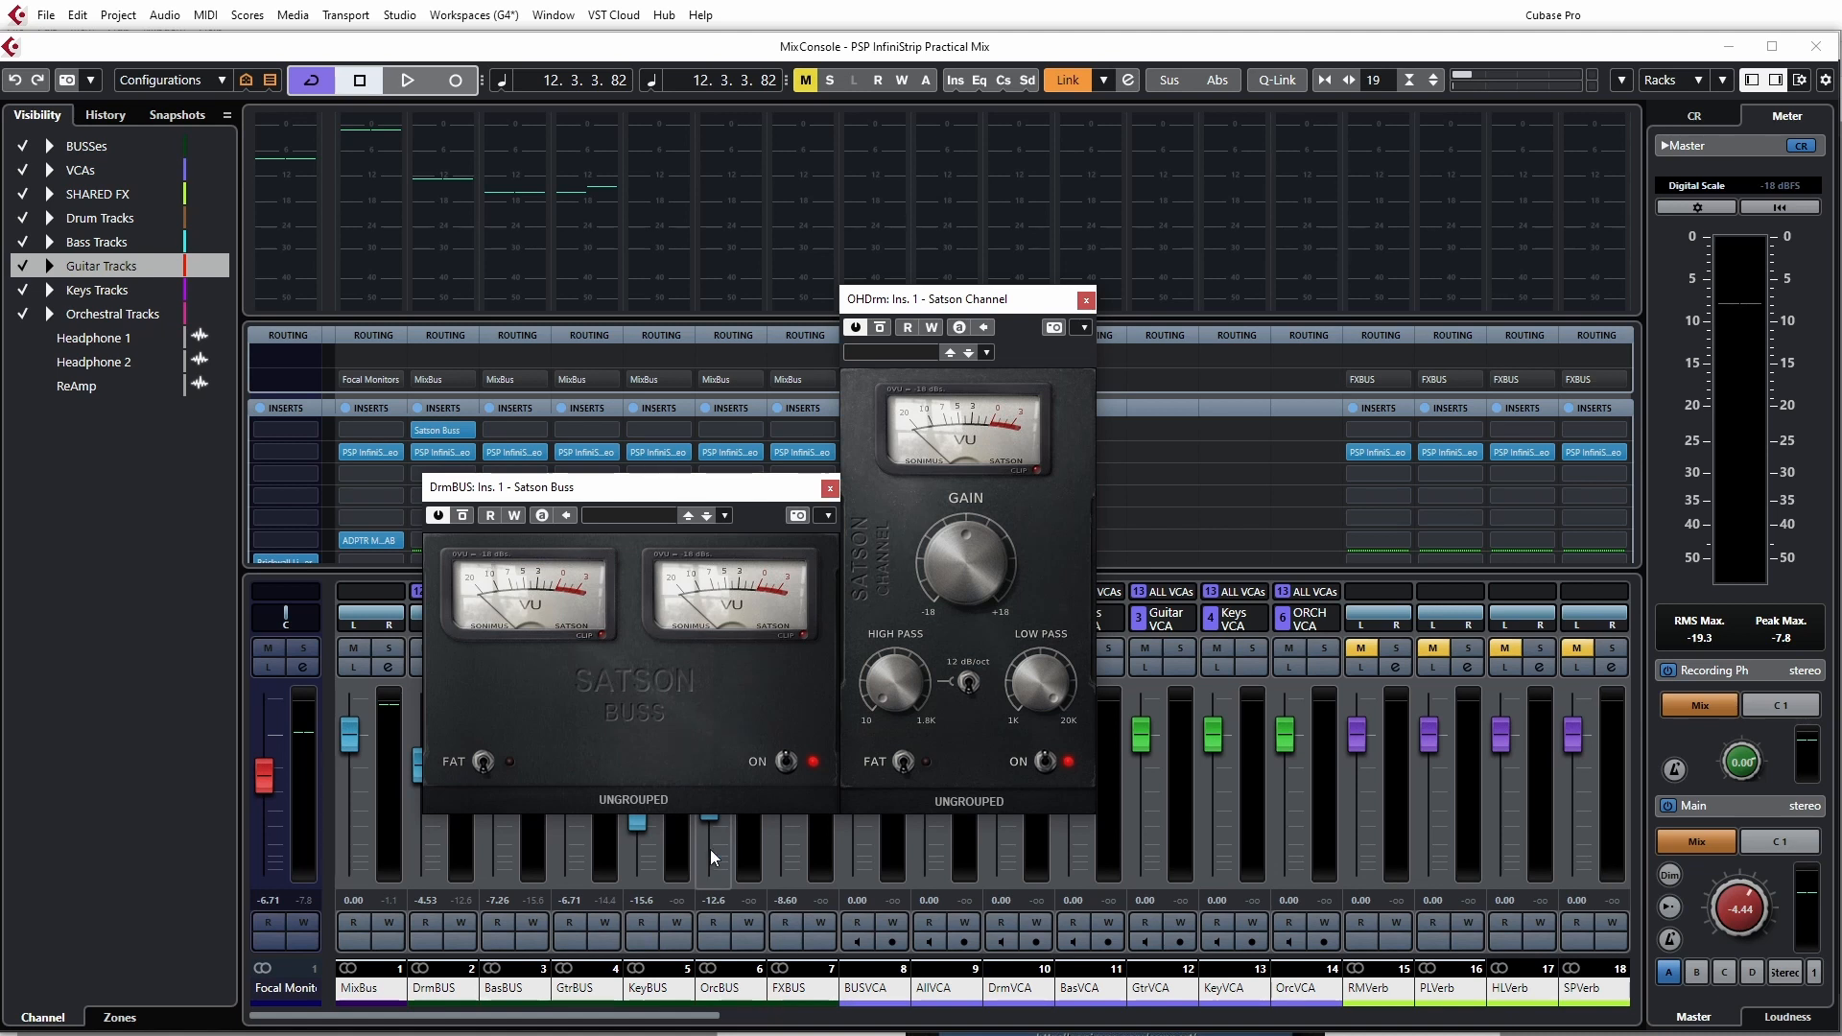
- Try the Crosstalk Mode option in the Satson Buss configuration, keeping it on VINTAGE
click(666, 683)
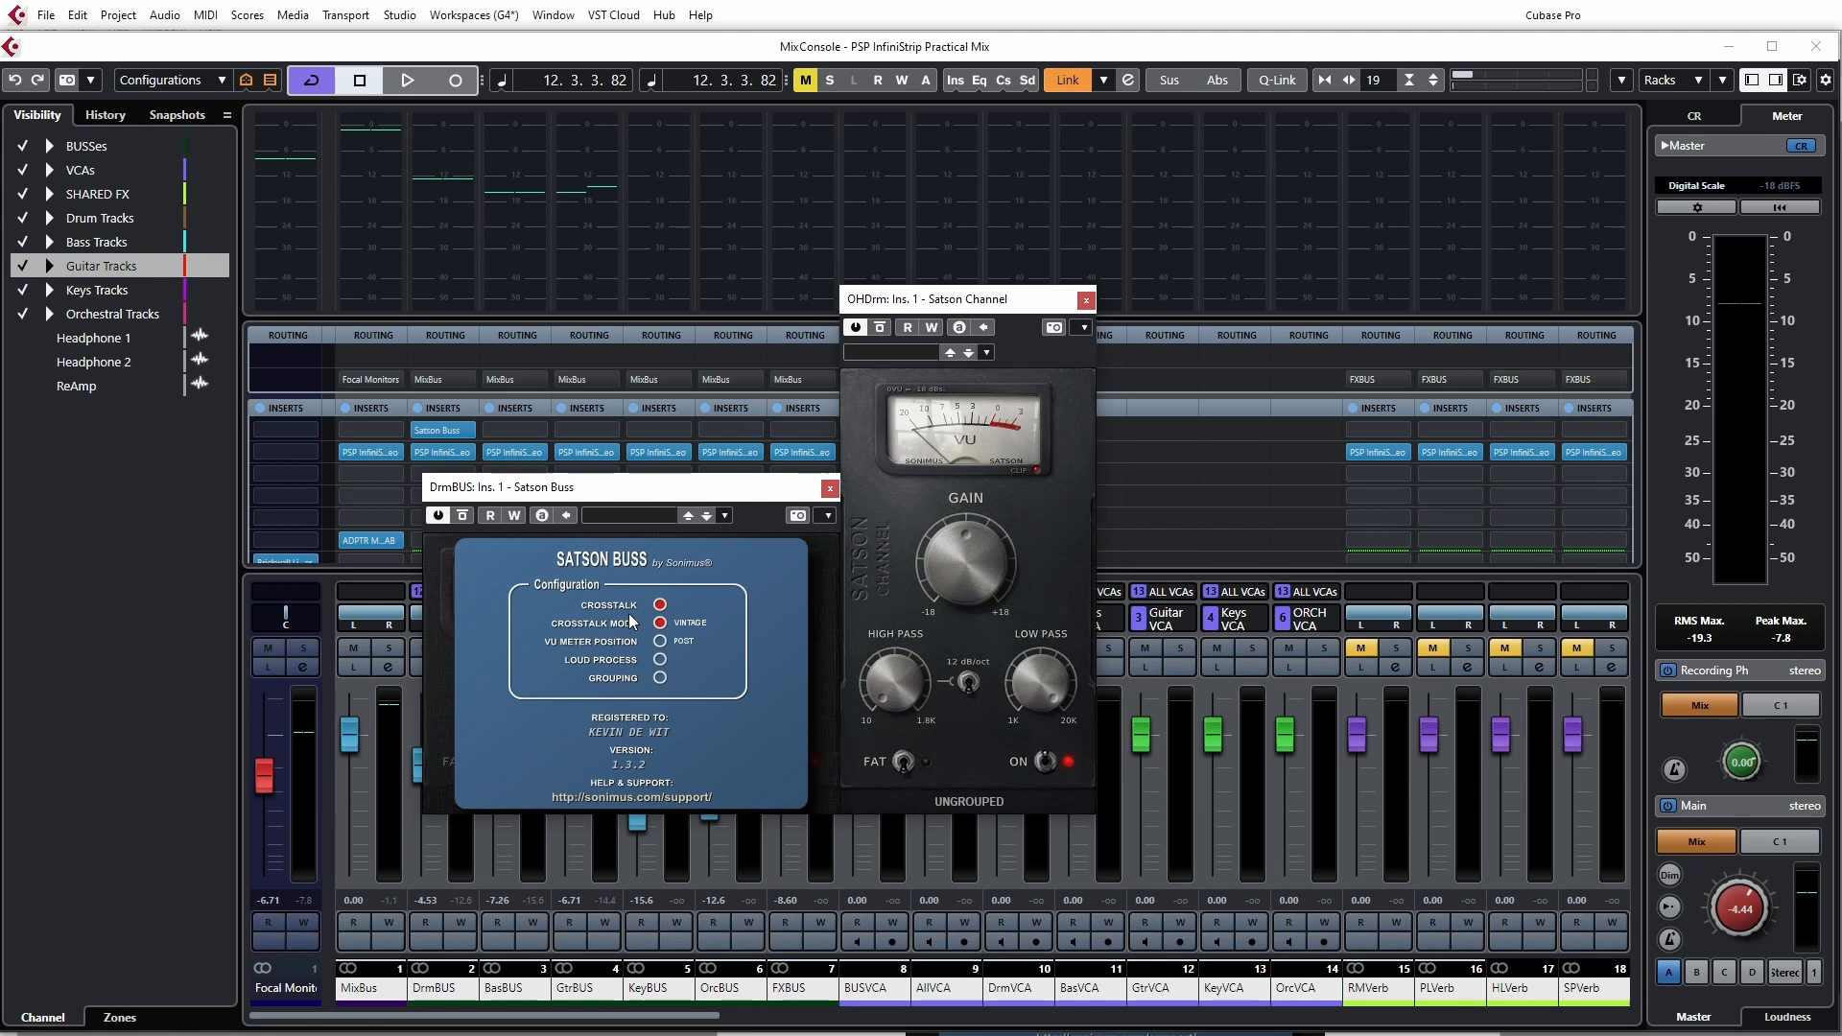
click(660, 621)
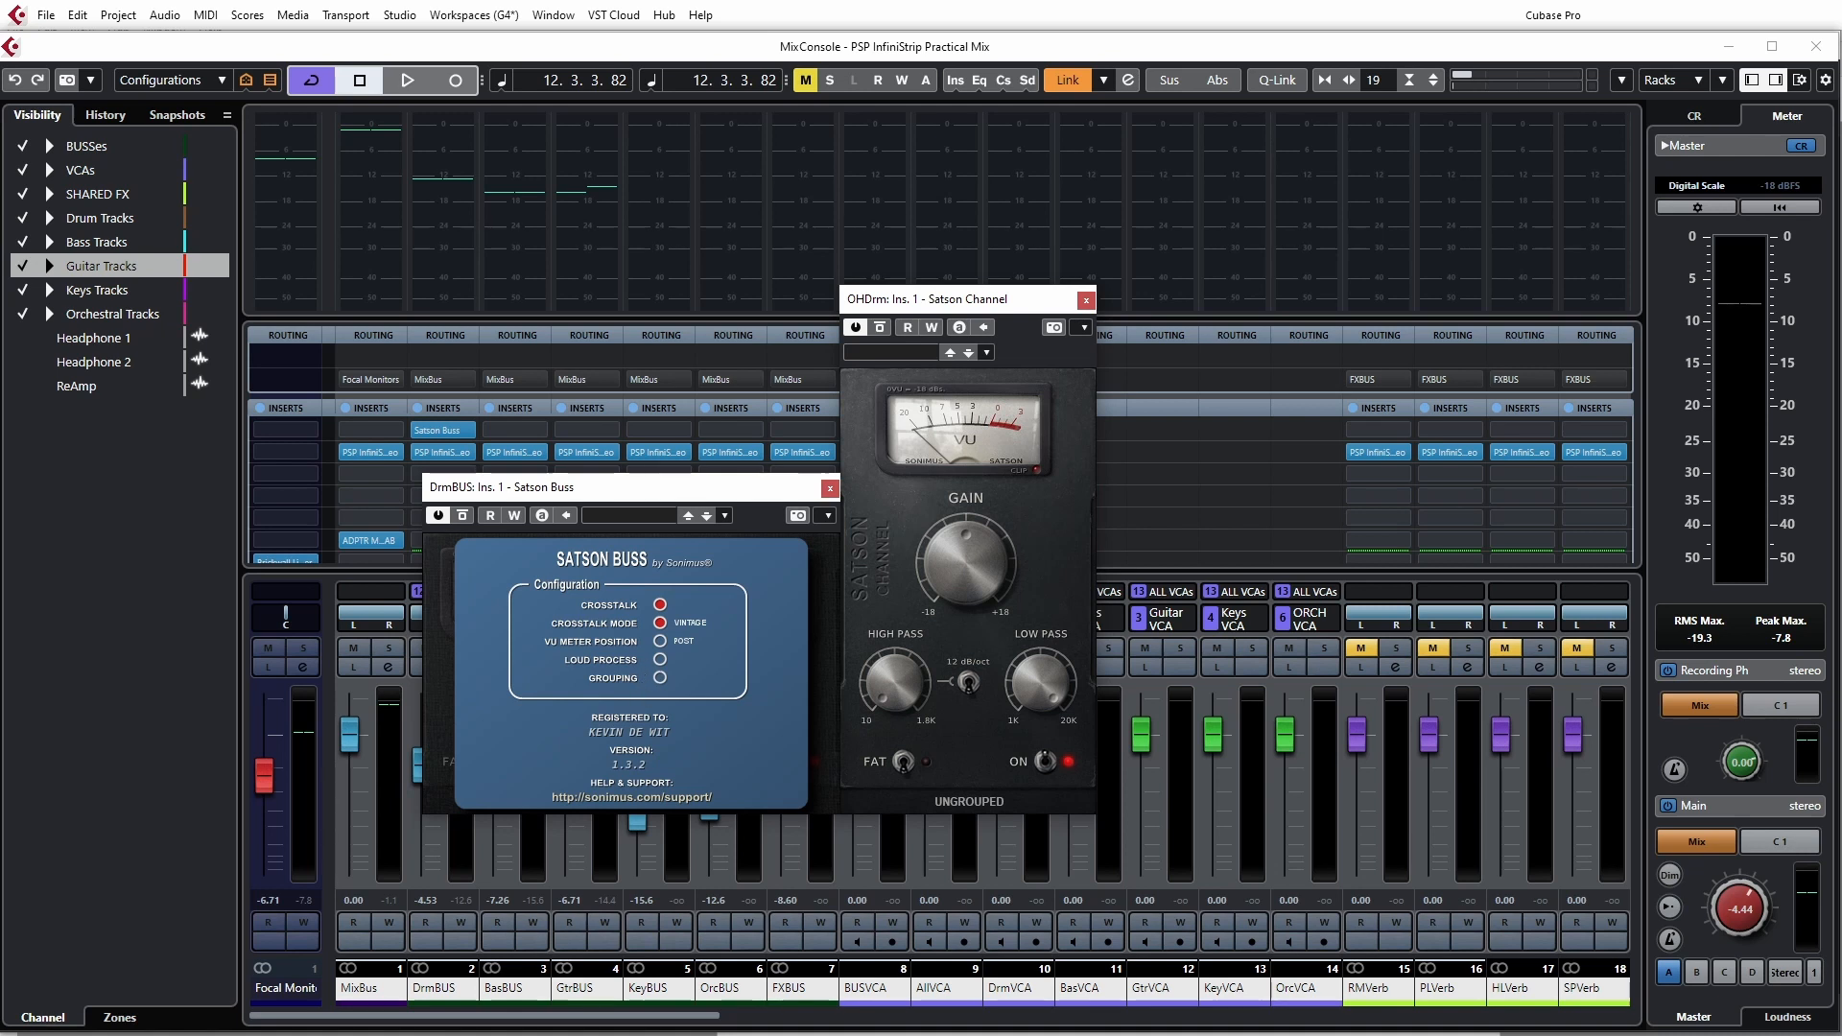
- Enable Grouping in the Satson Buss configuration to view the group trim controls, and disable it again, accepting the warning
click(658, 677)
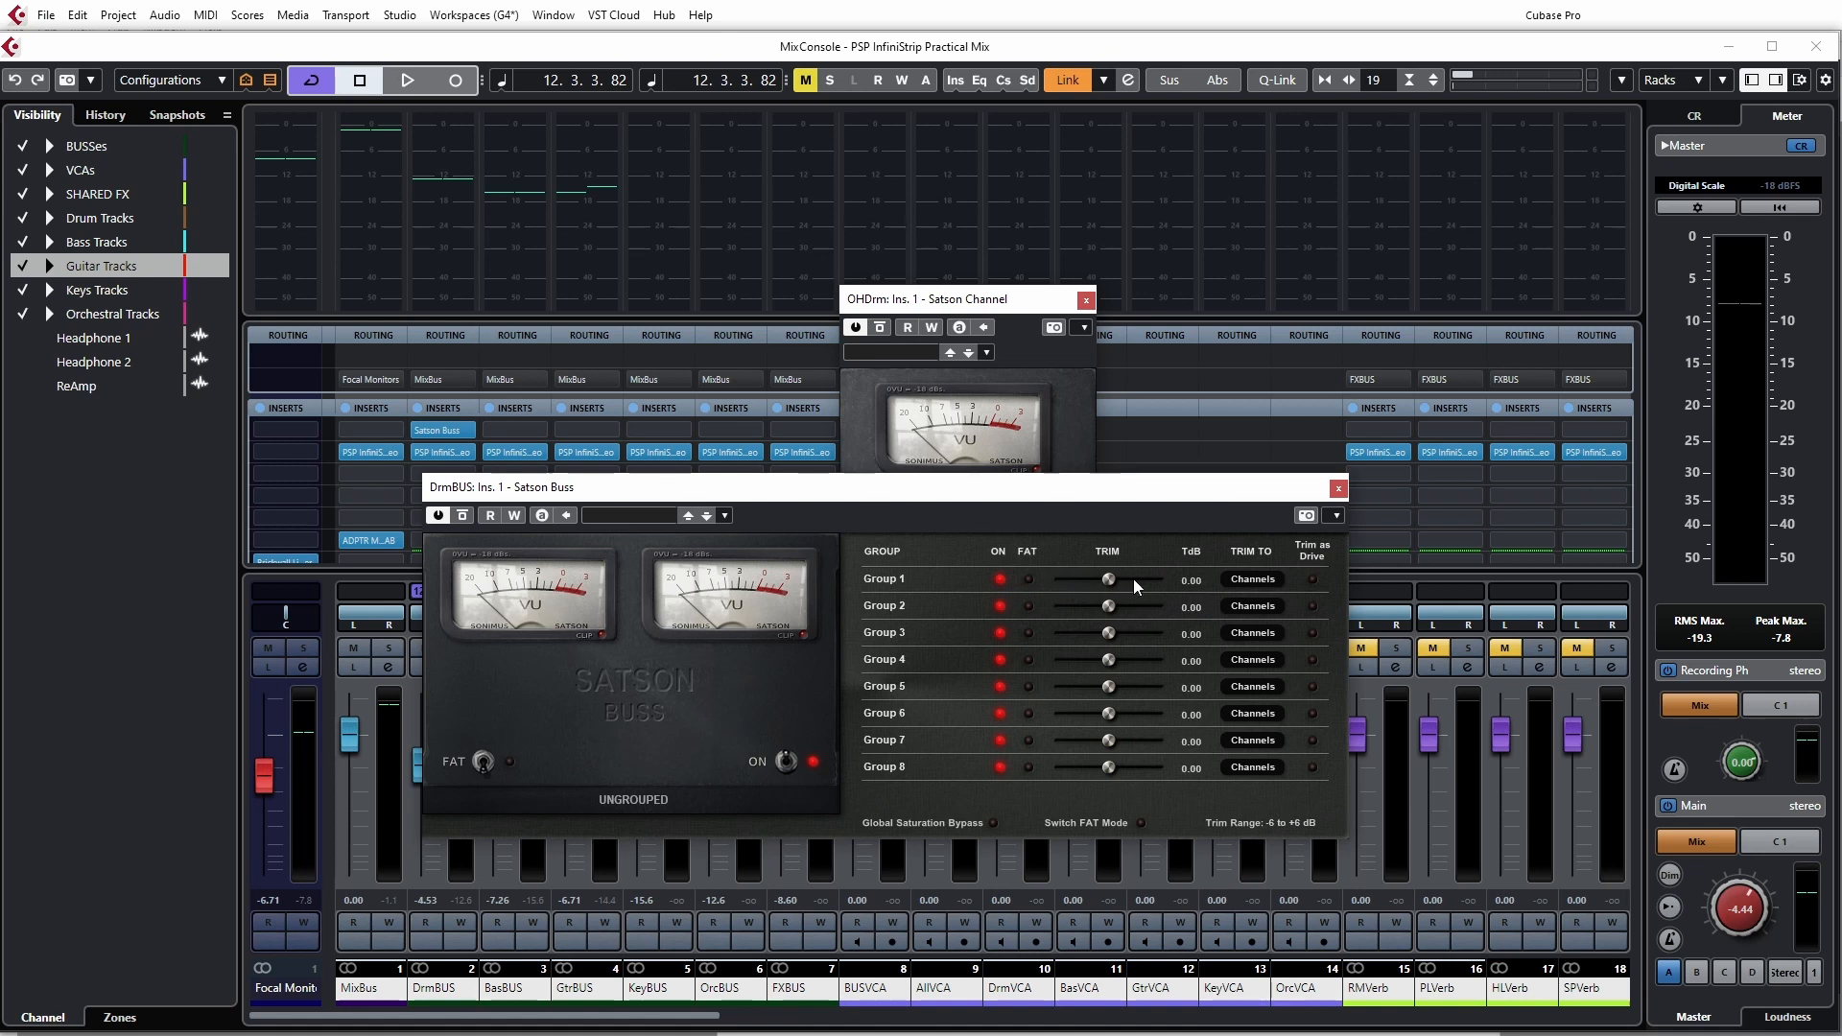
click(677, 746)
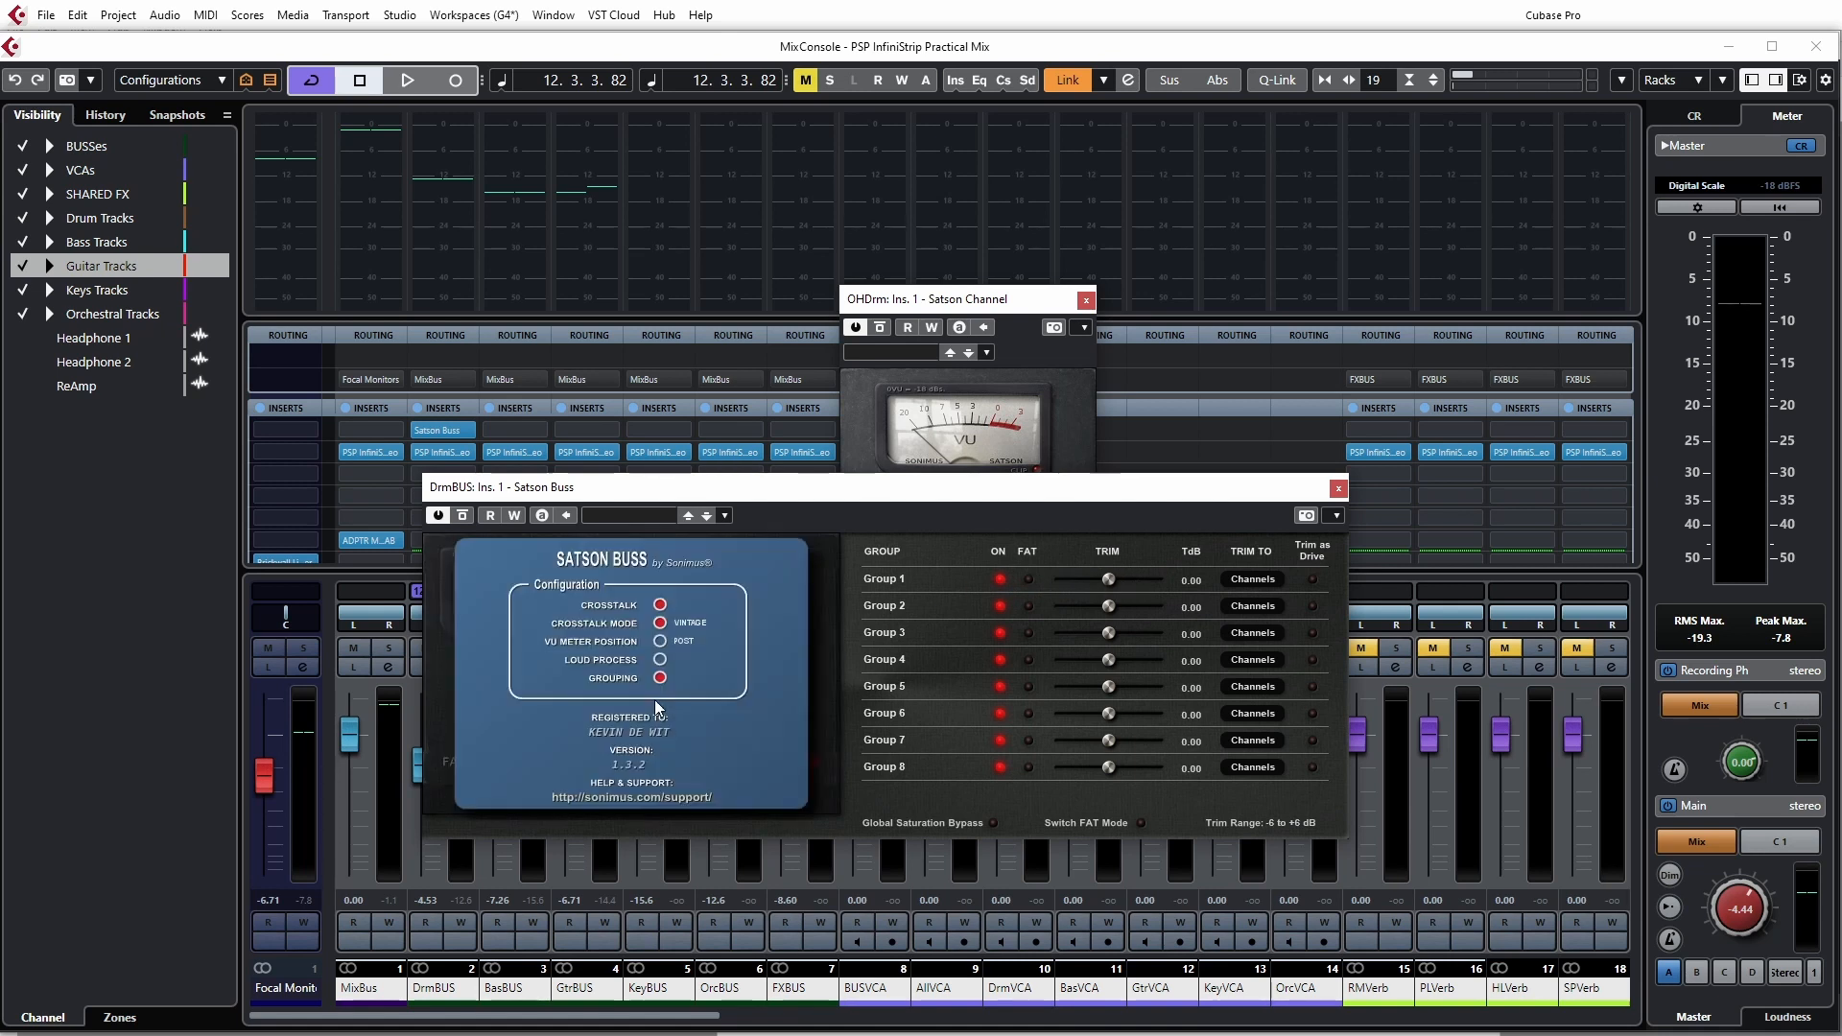
click(659, 678)
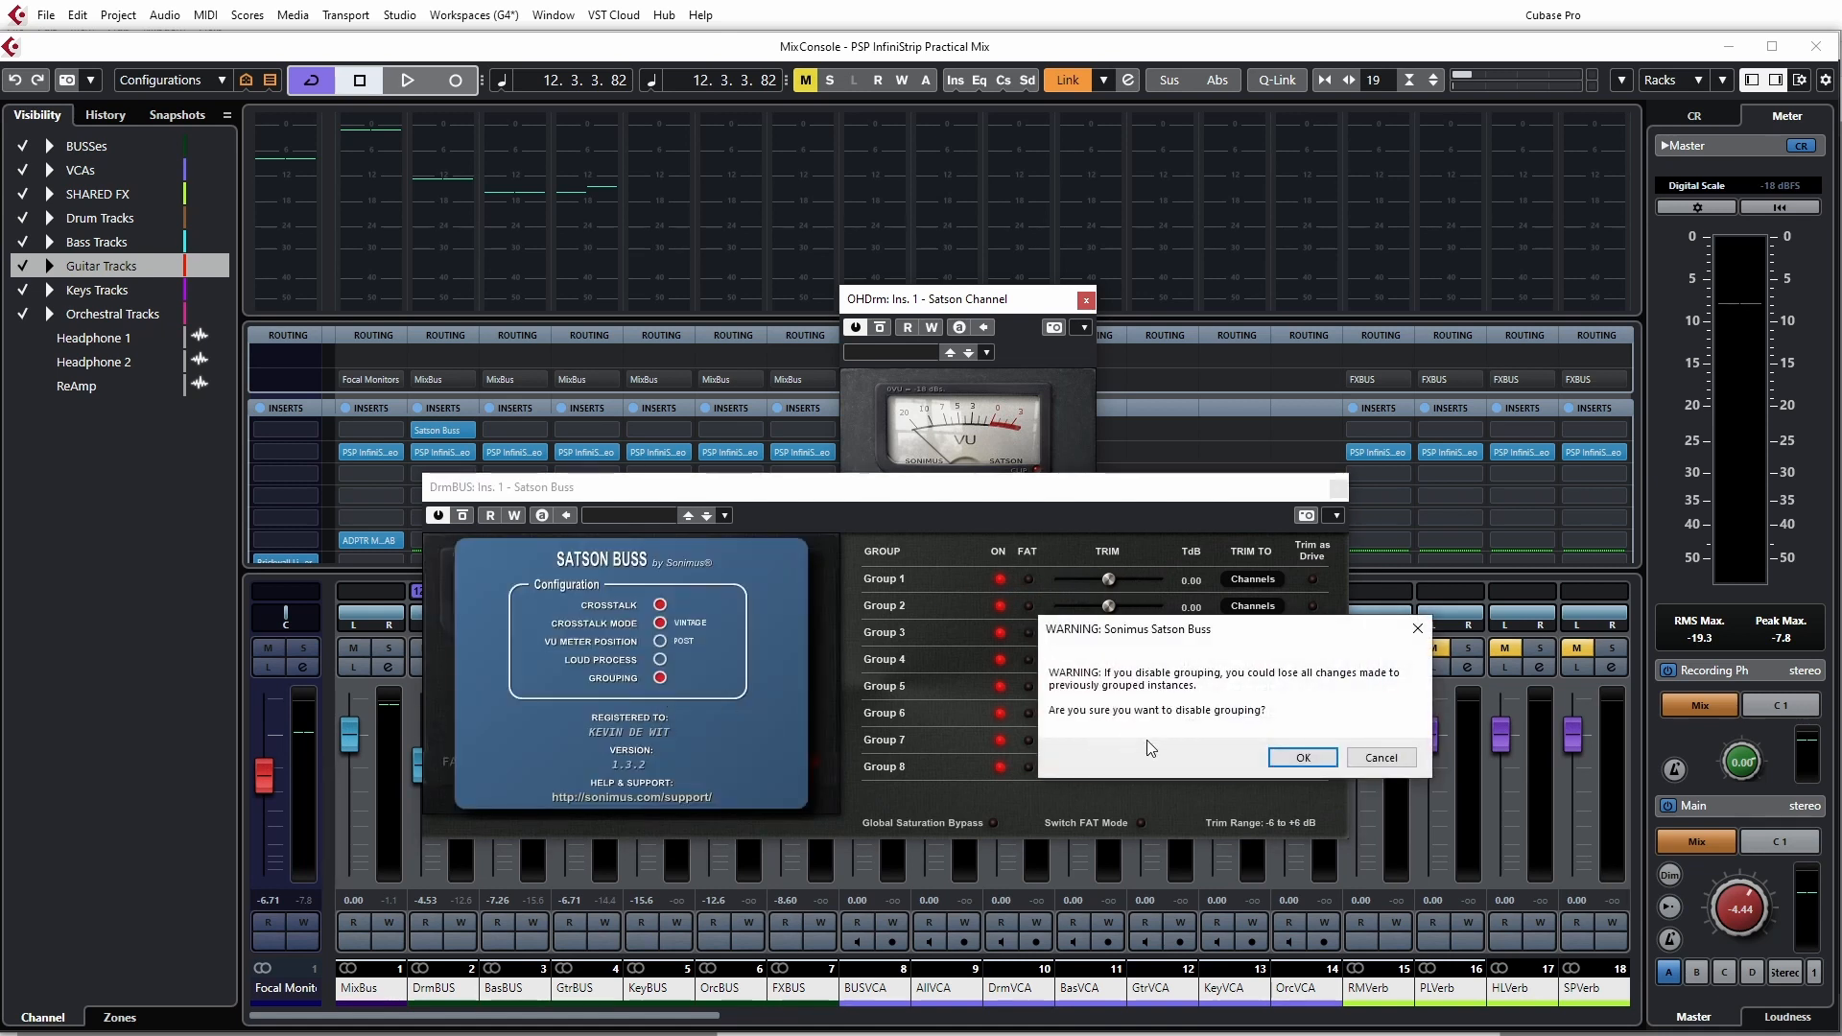
click(1303, 759)
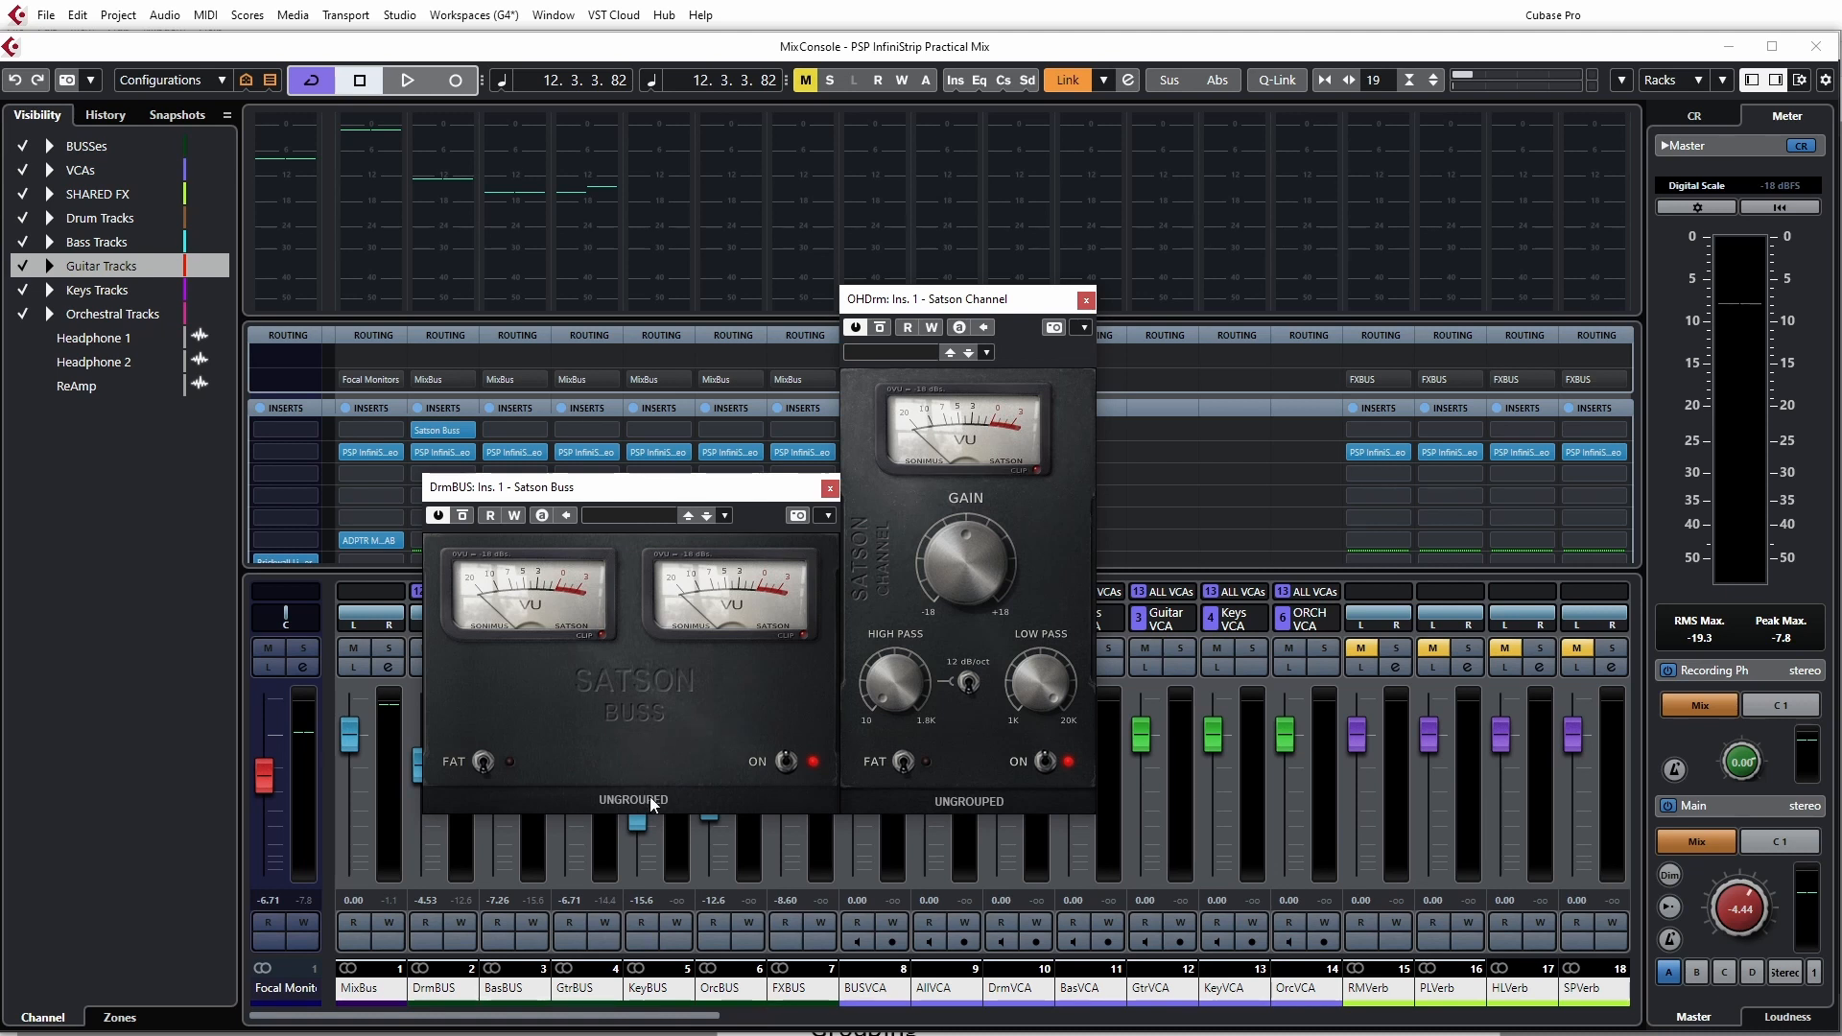
- Move the DrmBUS Satson Buss and OHDrm Satson Channel windows aside and close both
drag(649, 798, 922, 798)
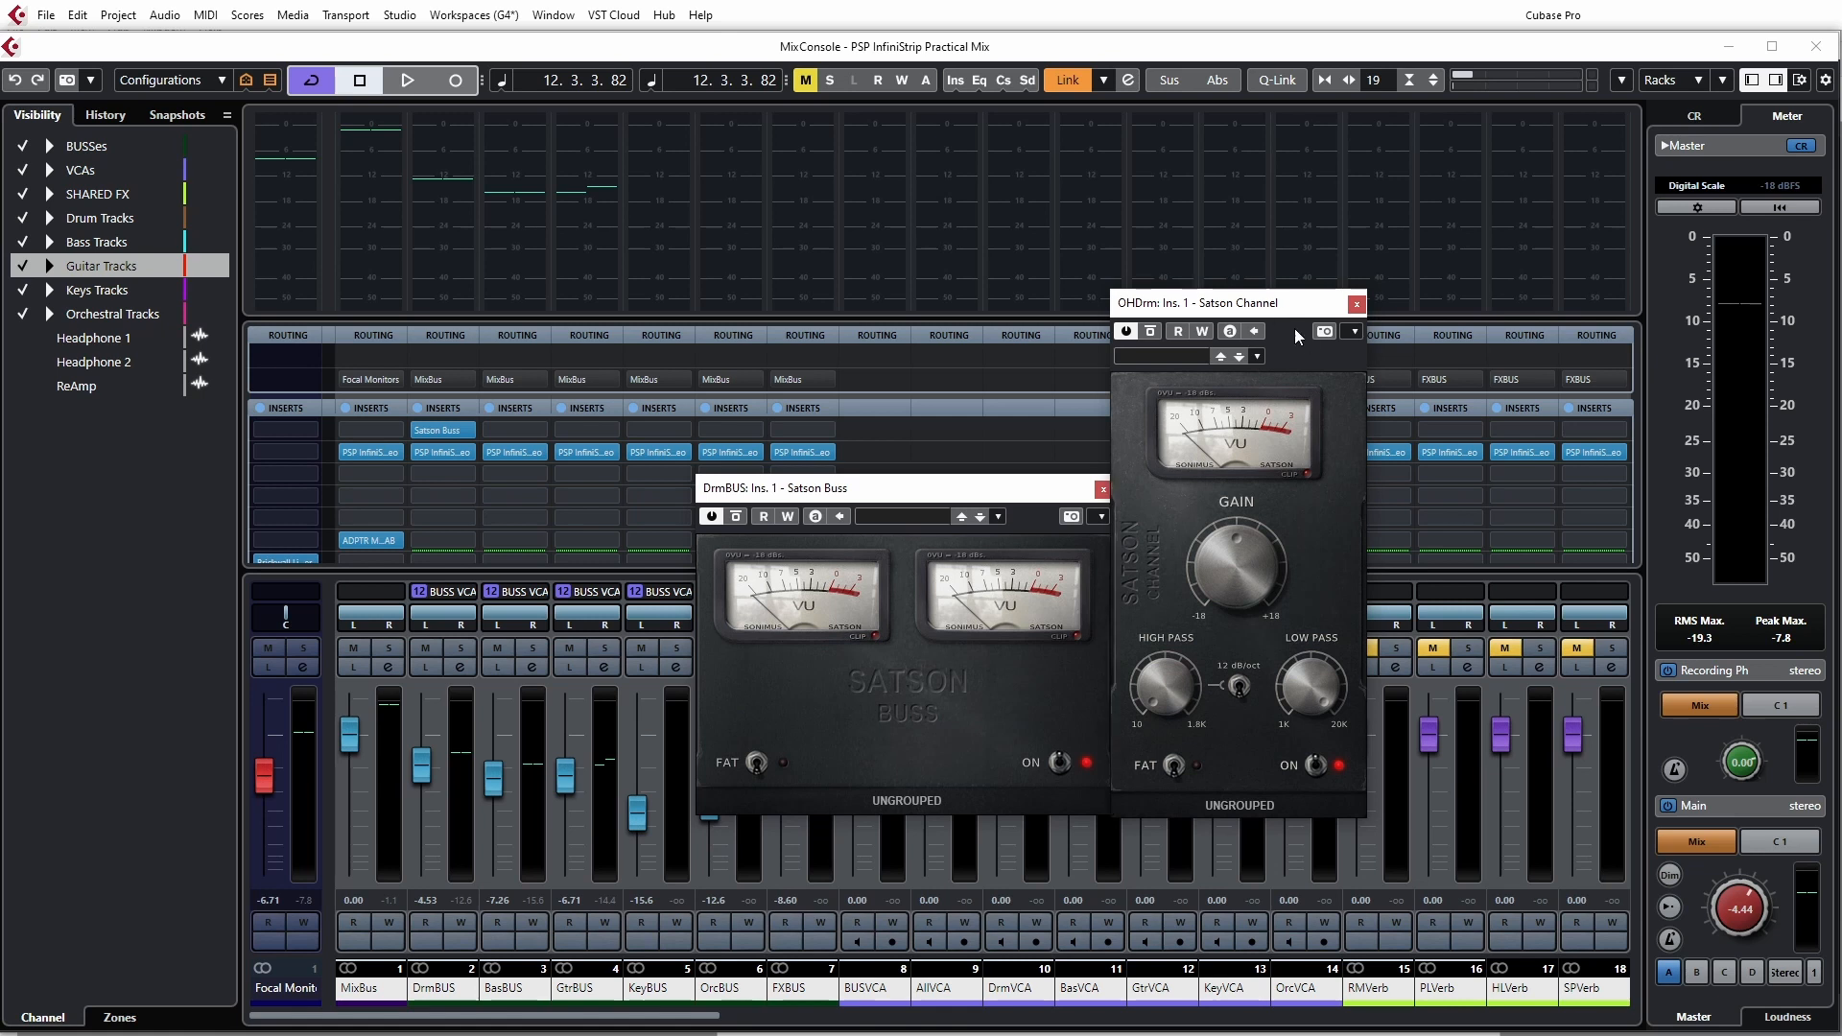
drag(1277, 314, 1283, 355)
drag(995, 495, 1006, 541)
drag(998, 547, 990, 541)
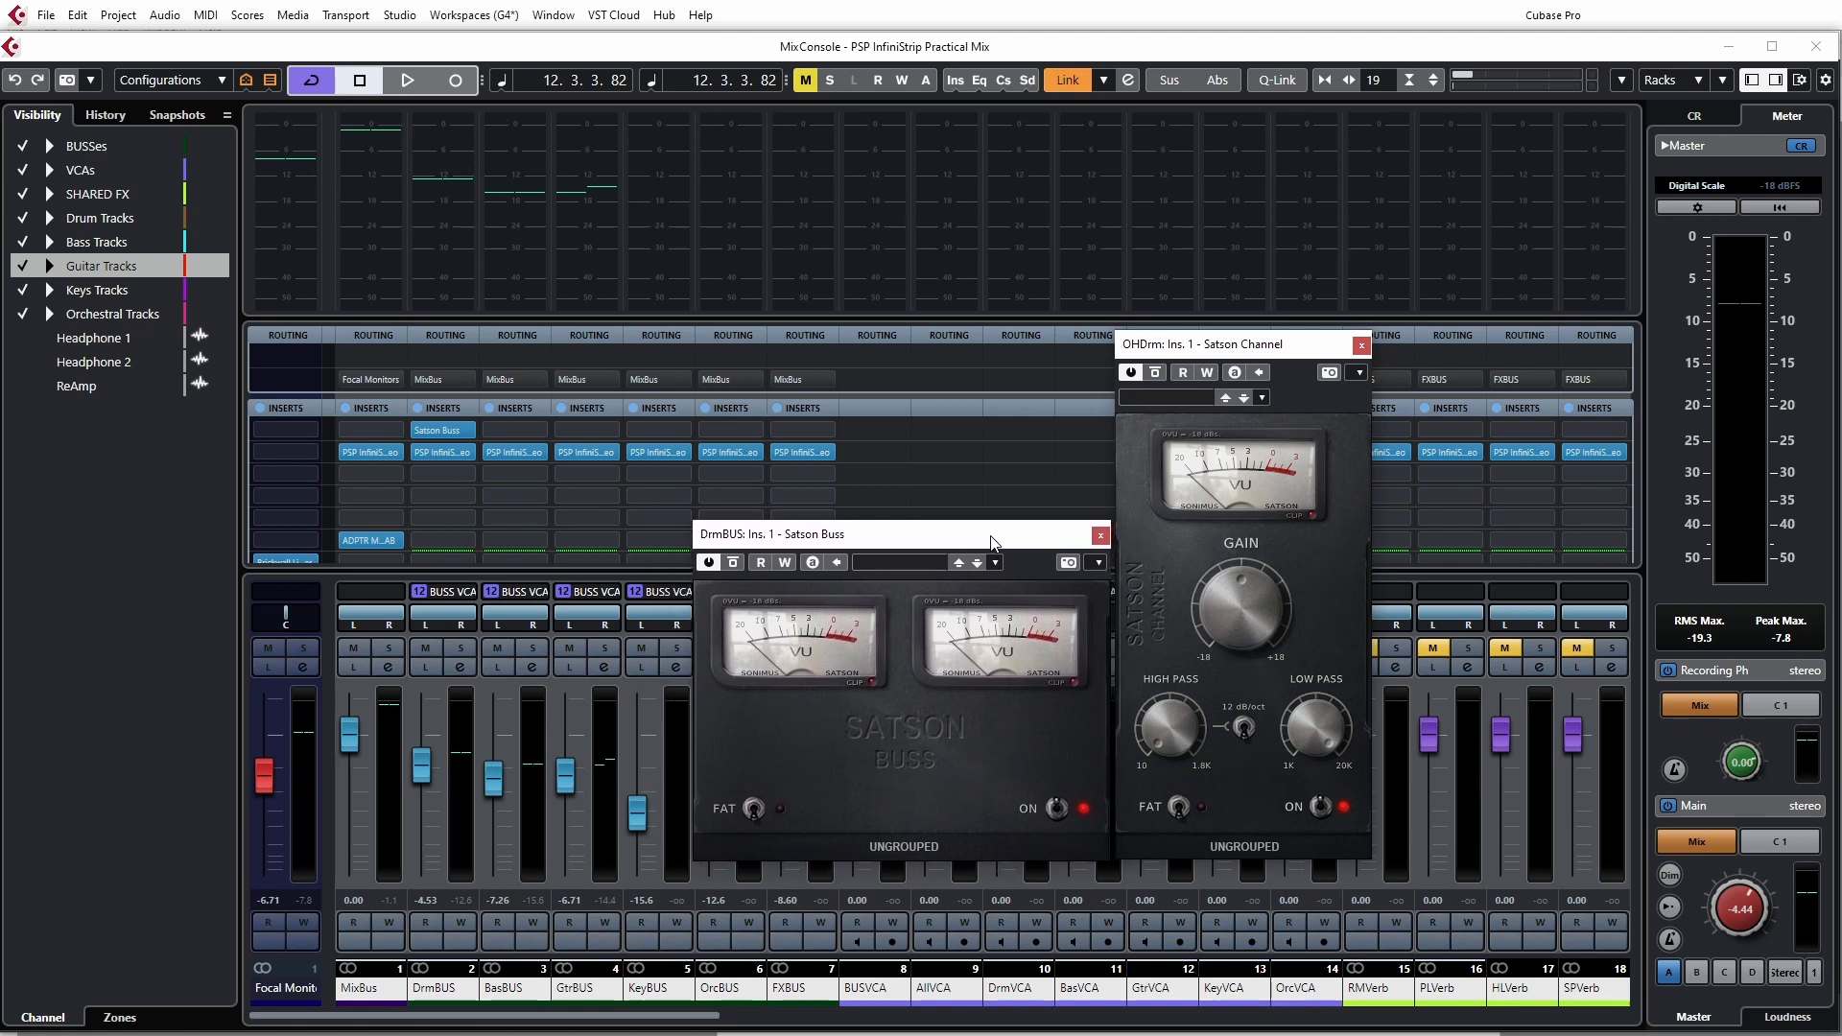
click(1360, 344)
click(1101, 535)
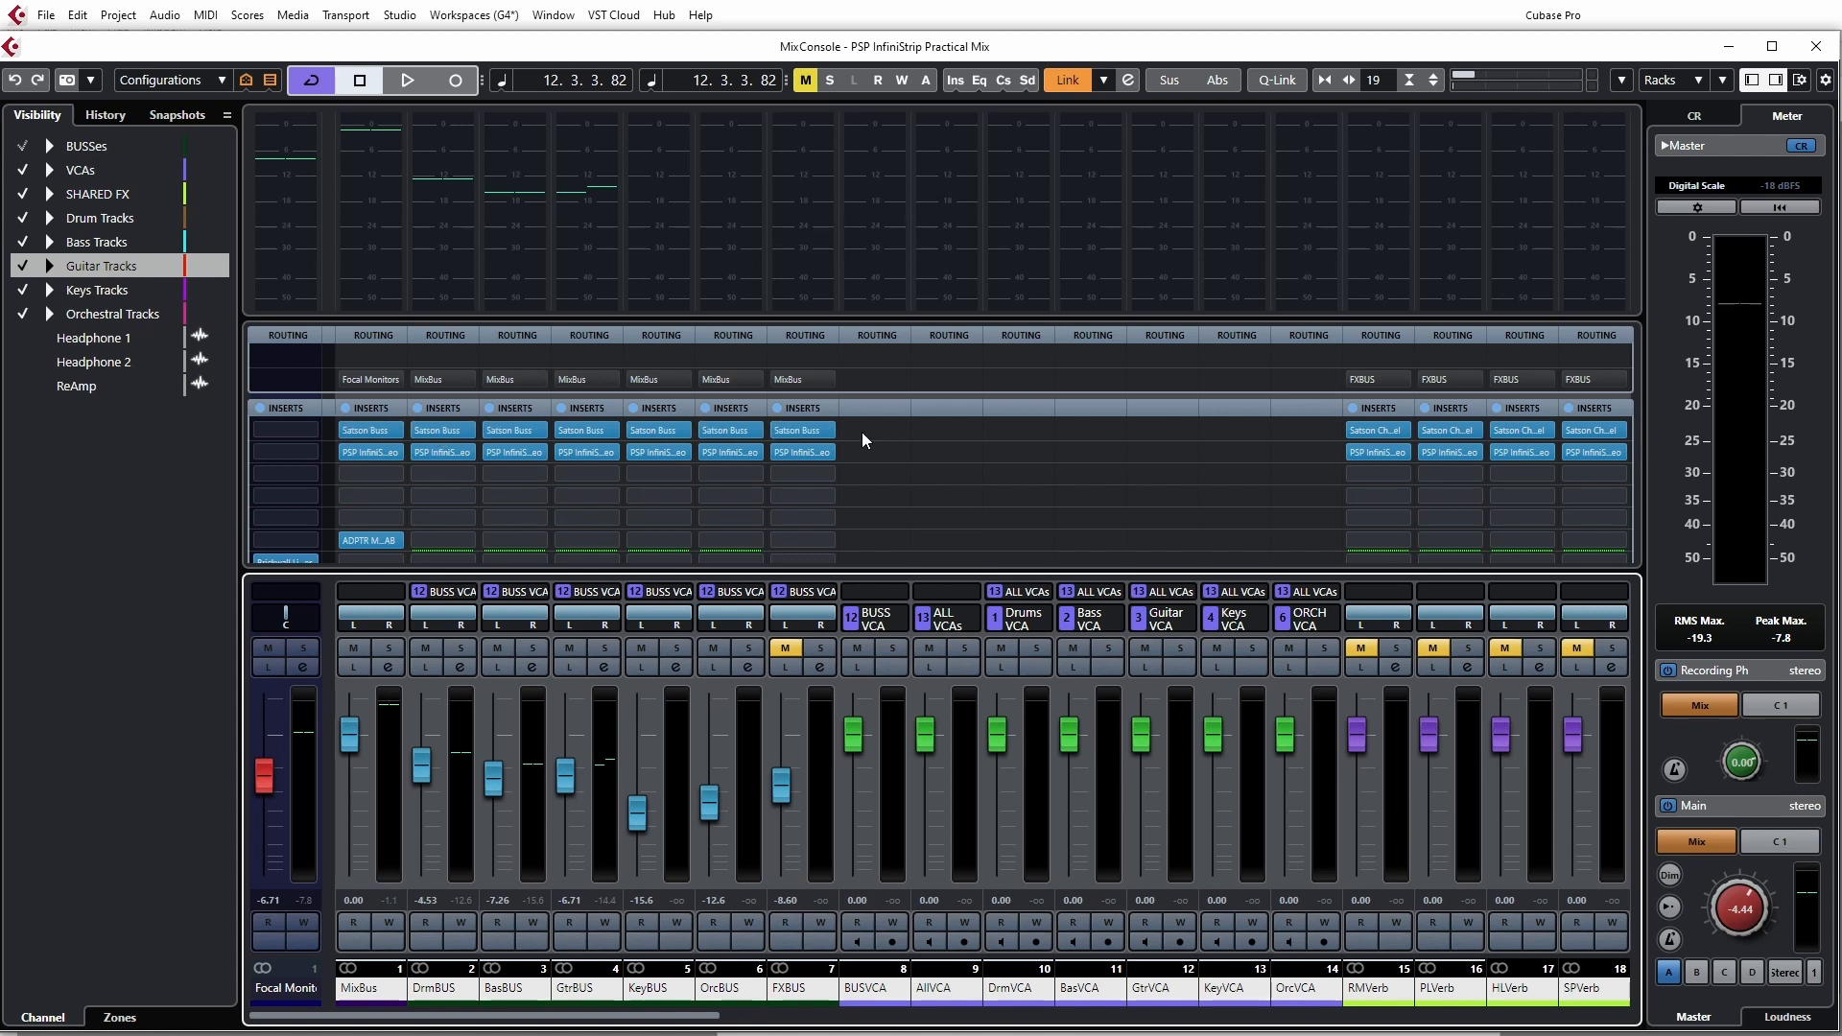
drag(705, 1020, 488, 1031)
drag(684, 1033, 459, 1013)
click(459, 1005)
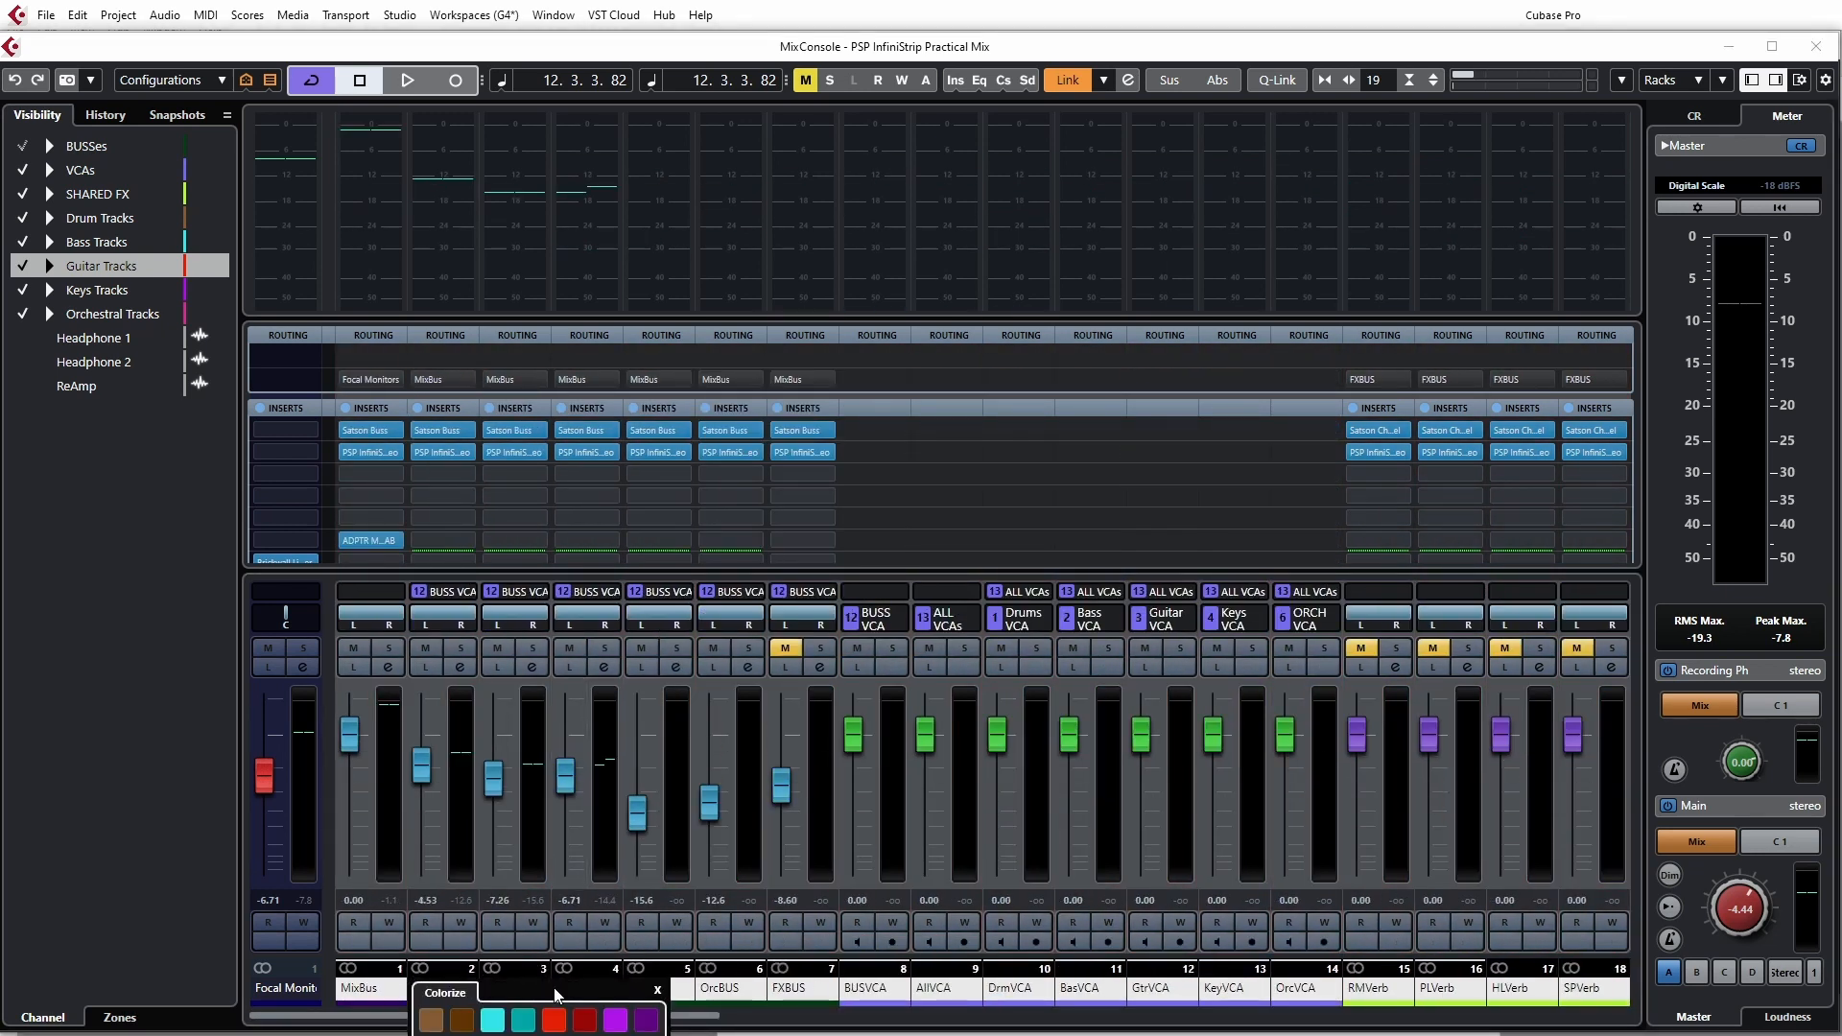
- Open the Satson Buss on the GtrBUS channel and move its window over the bus faders
click(588, 430)
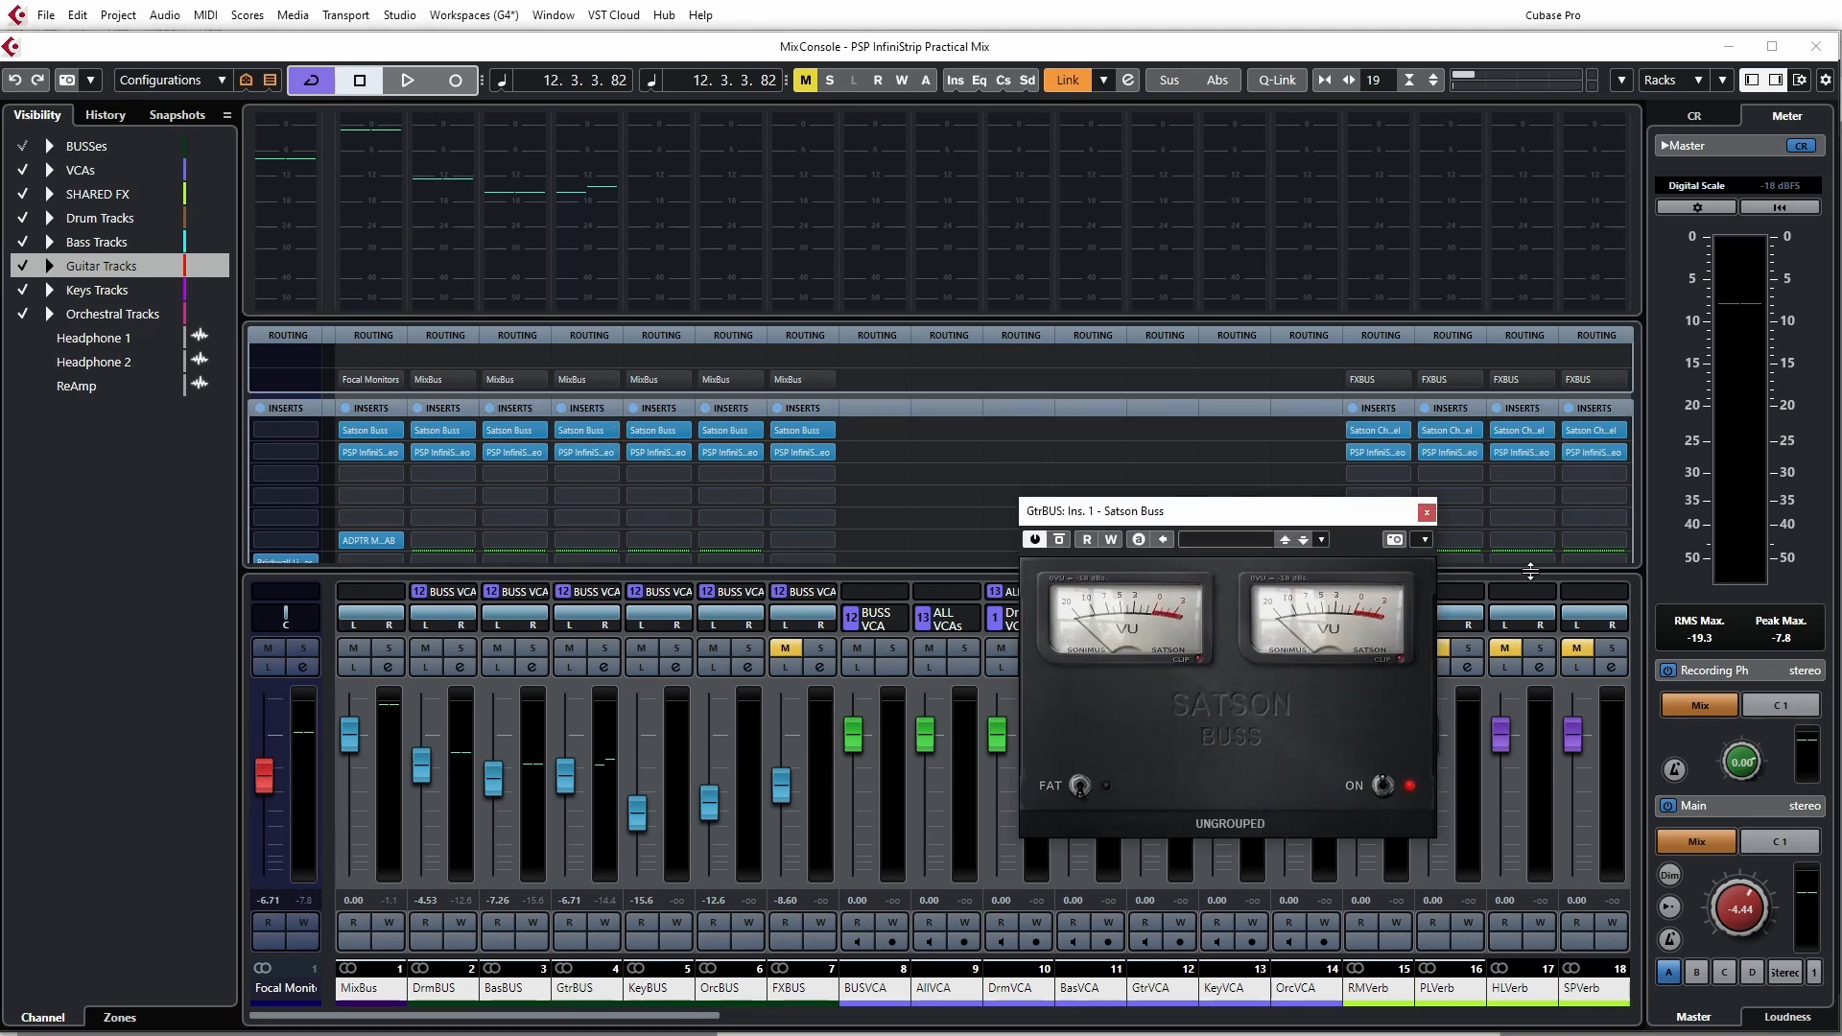
drag(1278, 523, 672, 508)
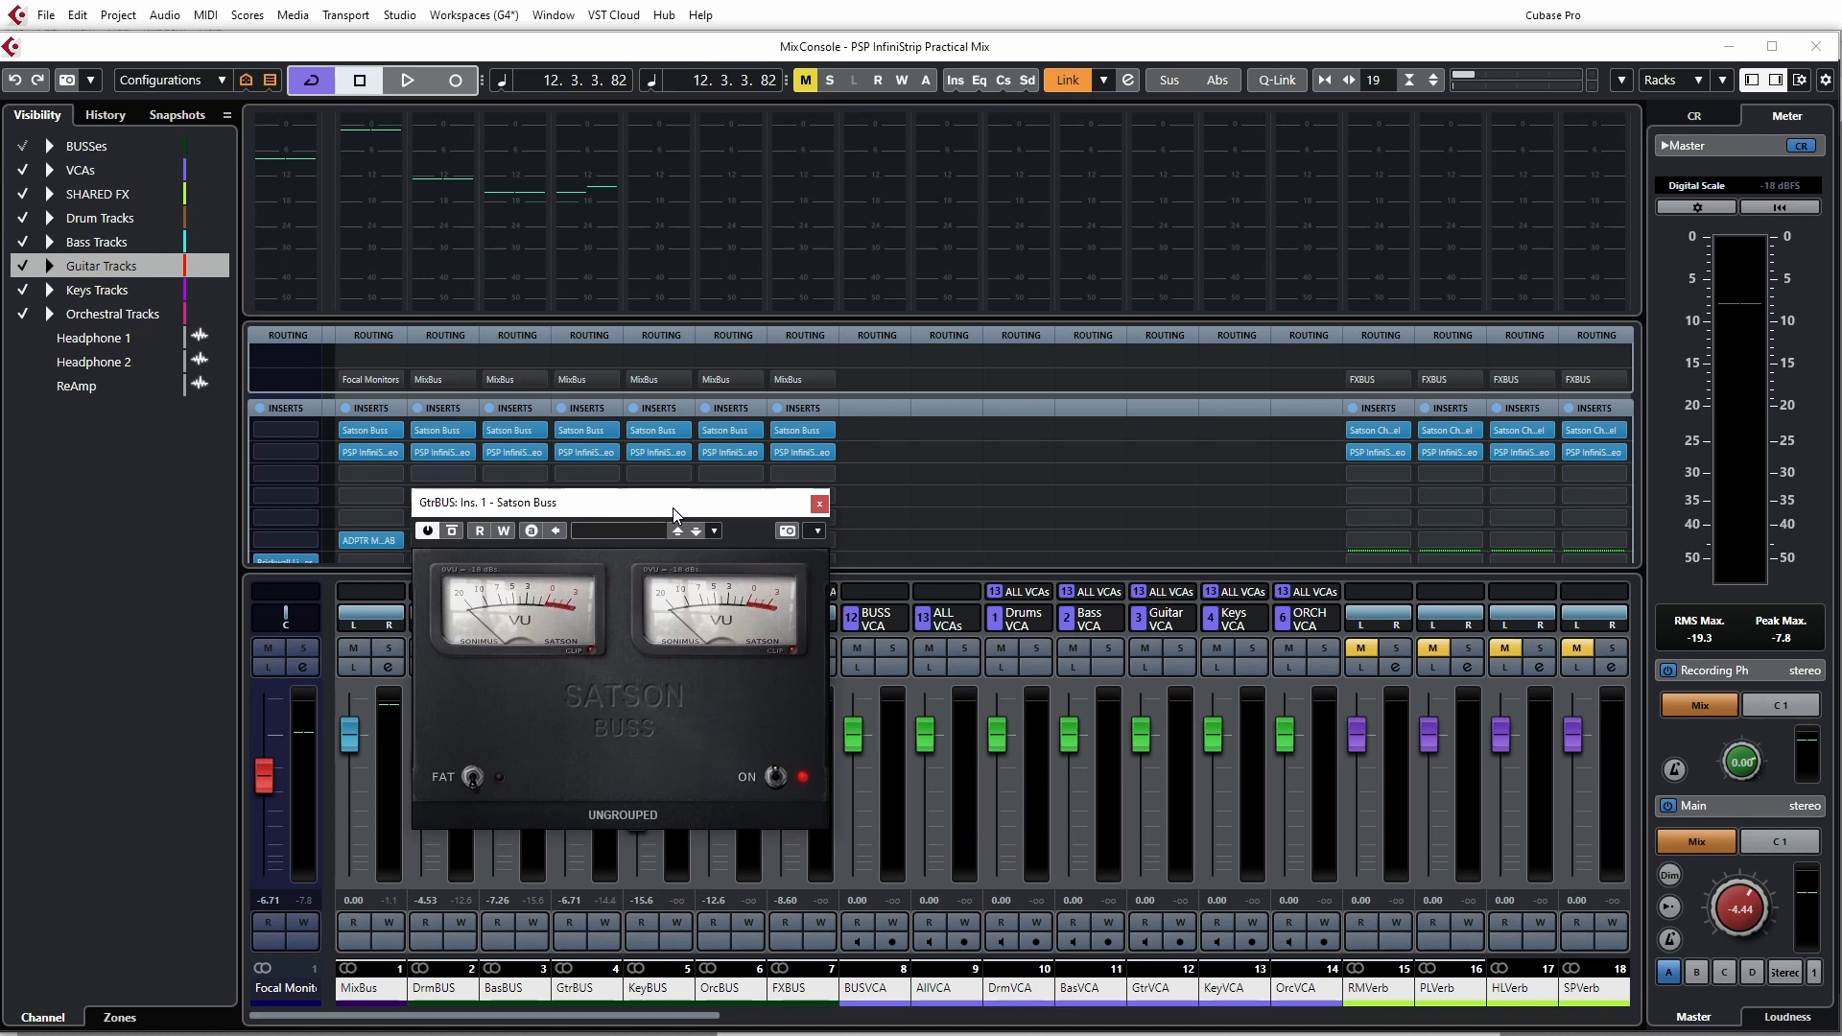
click(614, 810)
click(629, 801)
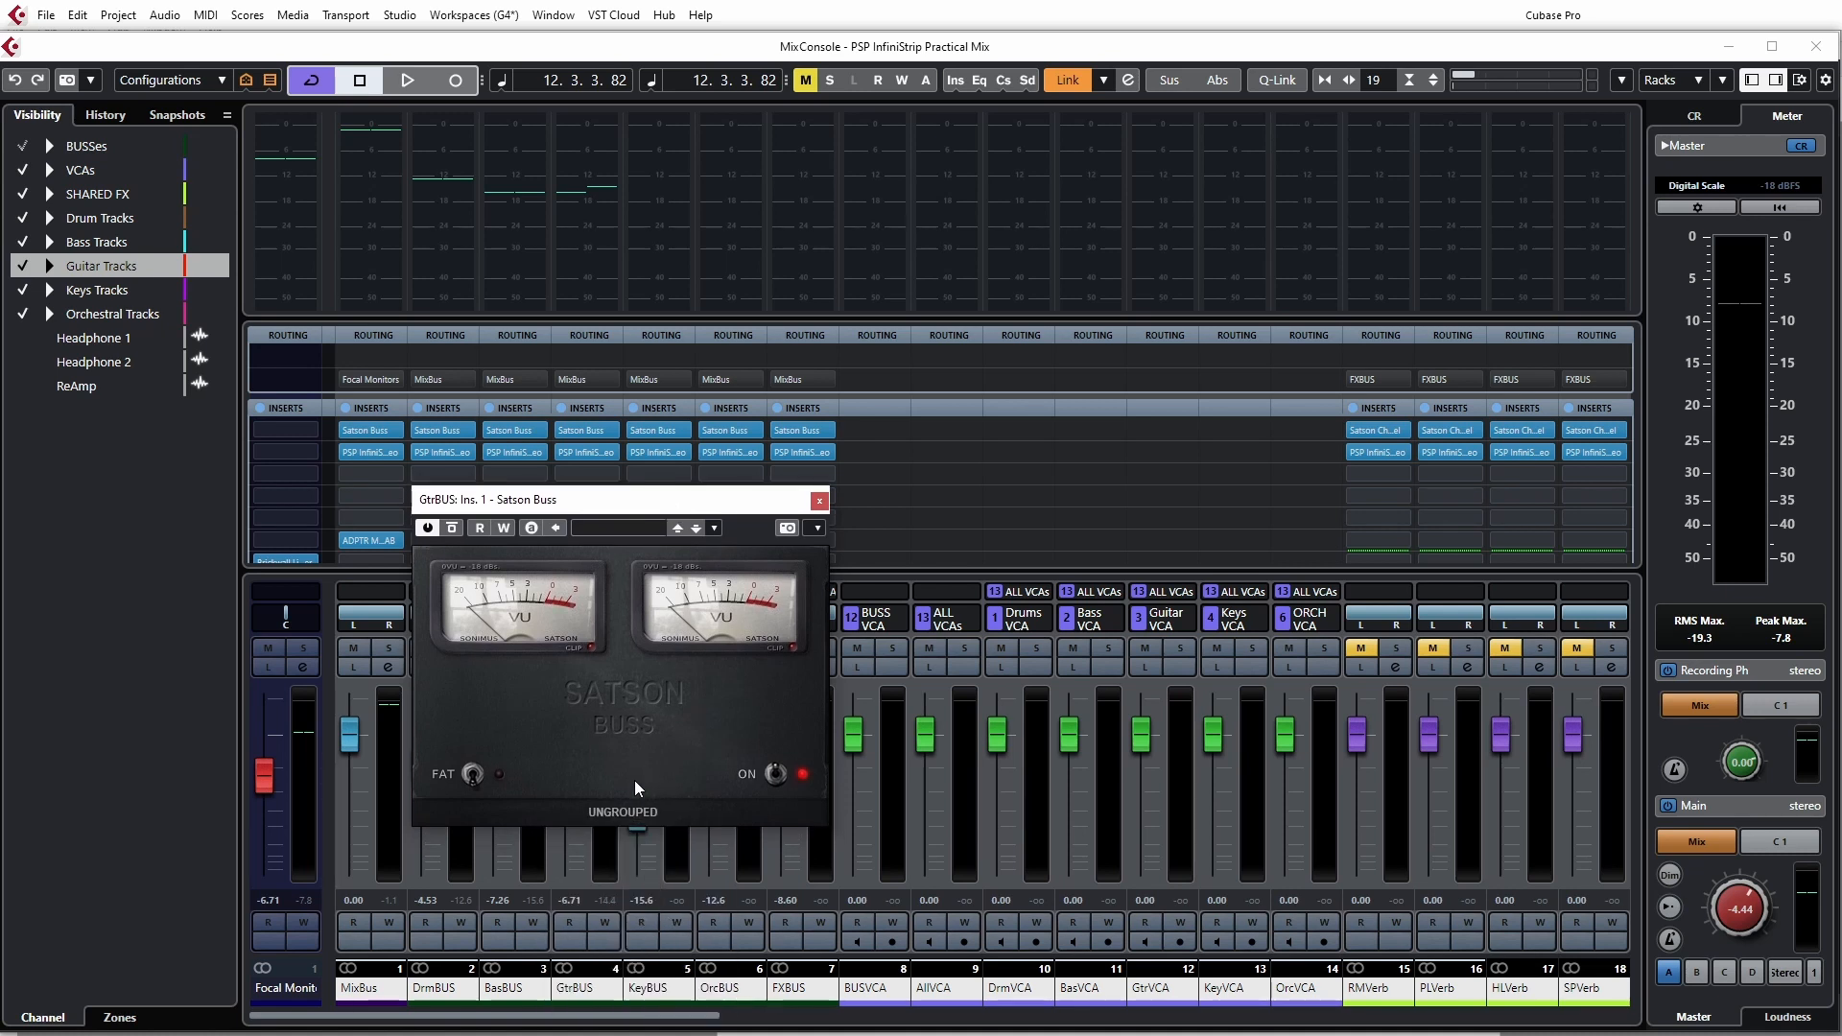
- Open the Satson Buss on the FXBUS channel and assign it to Group 1, dismissing the grouping warning
click(798, 429)
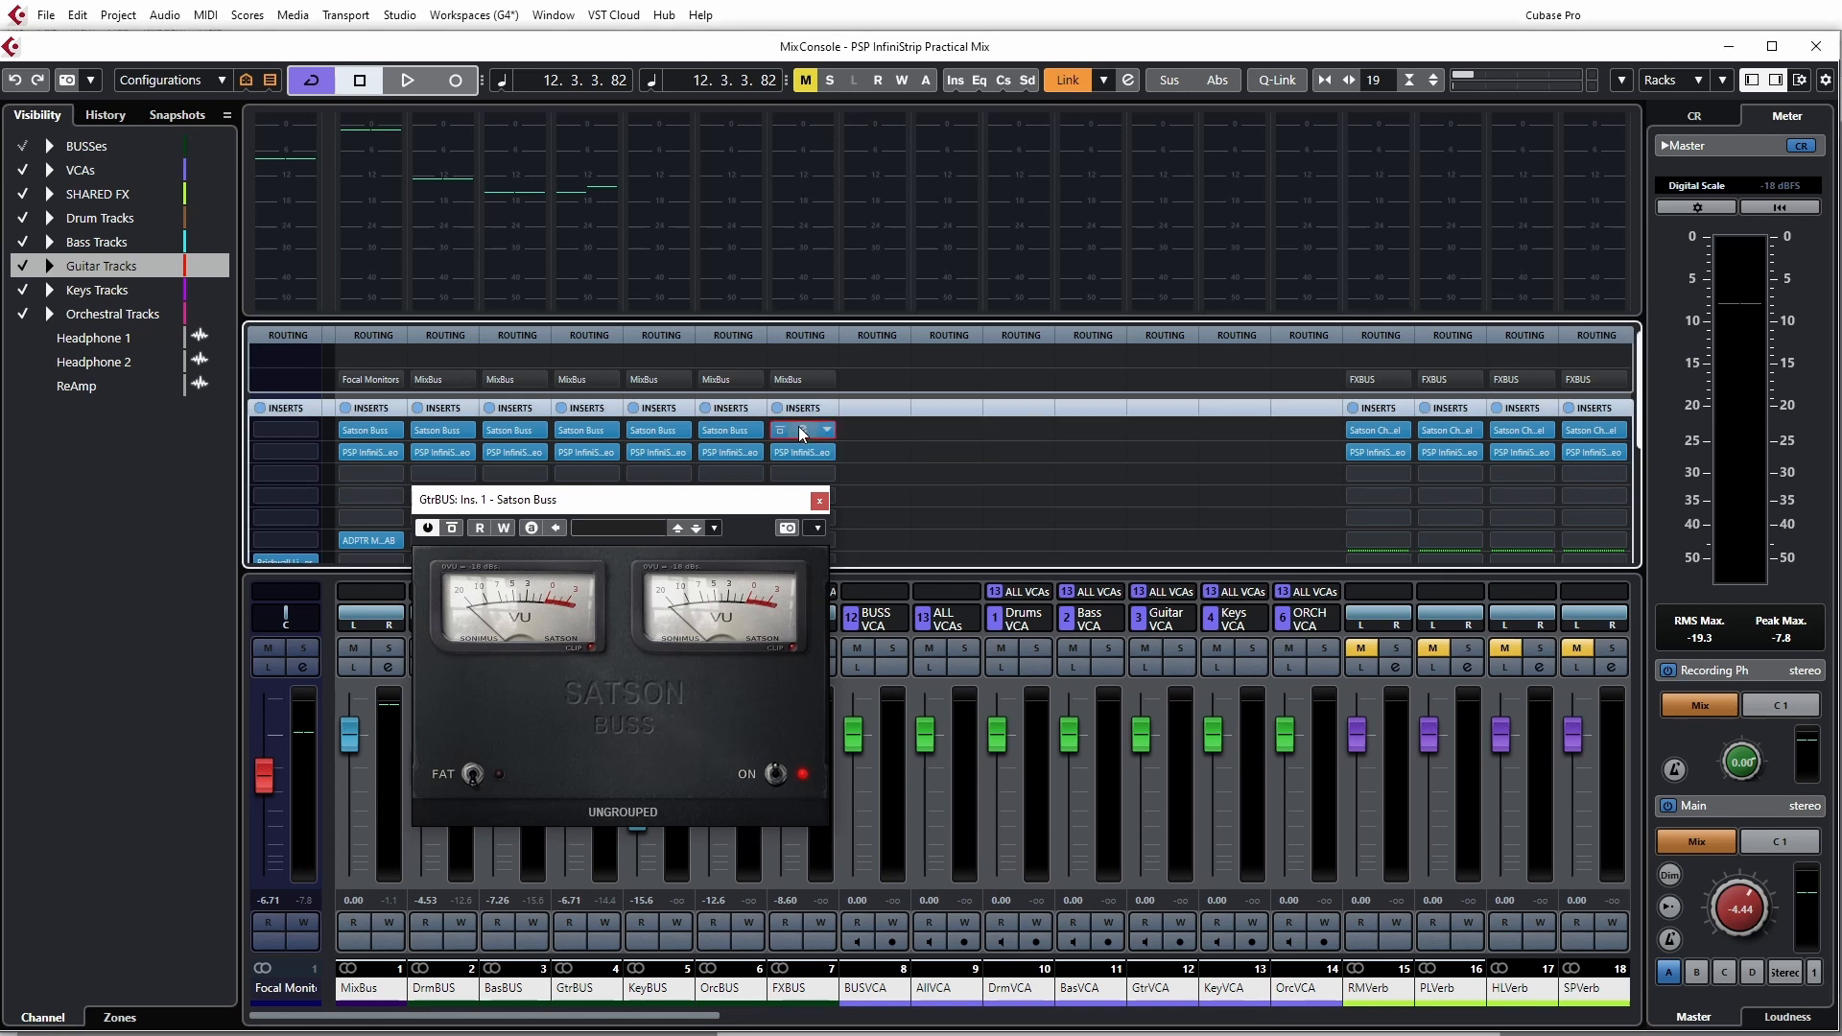
click(1232, 822)
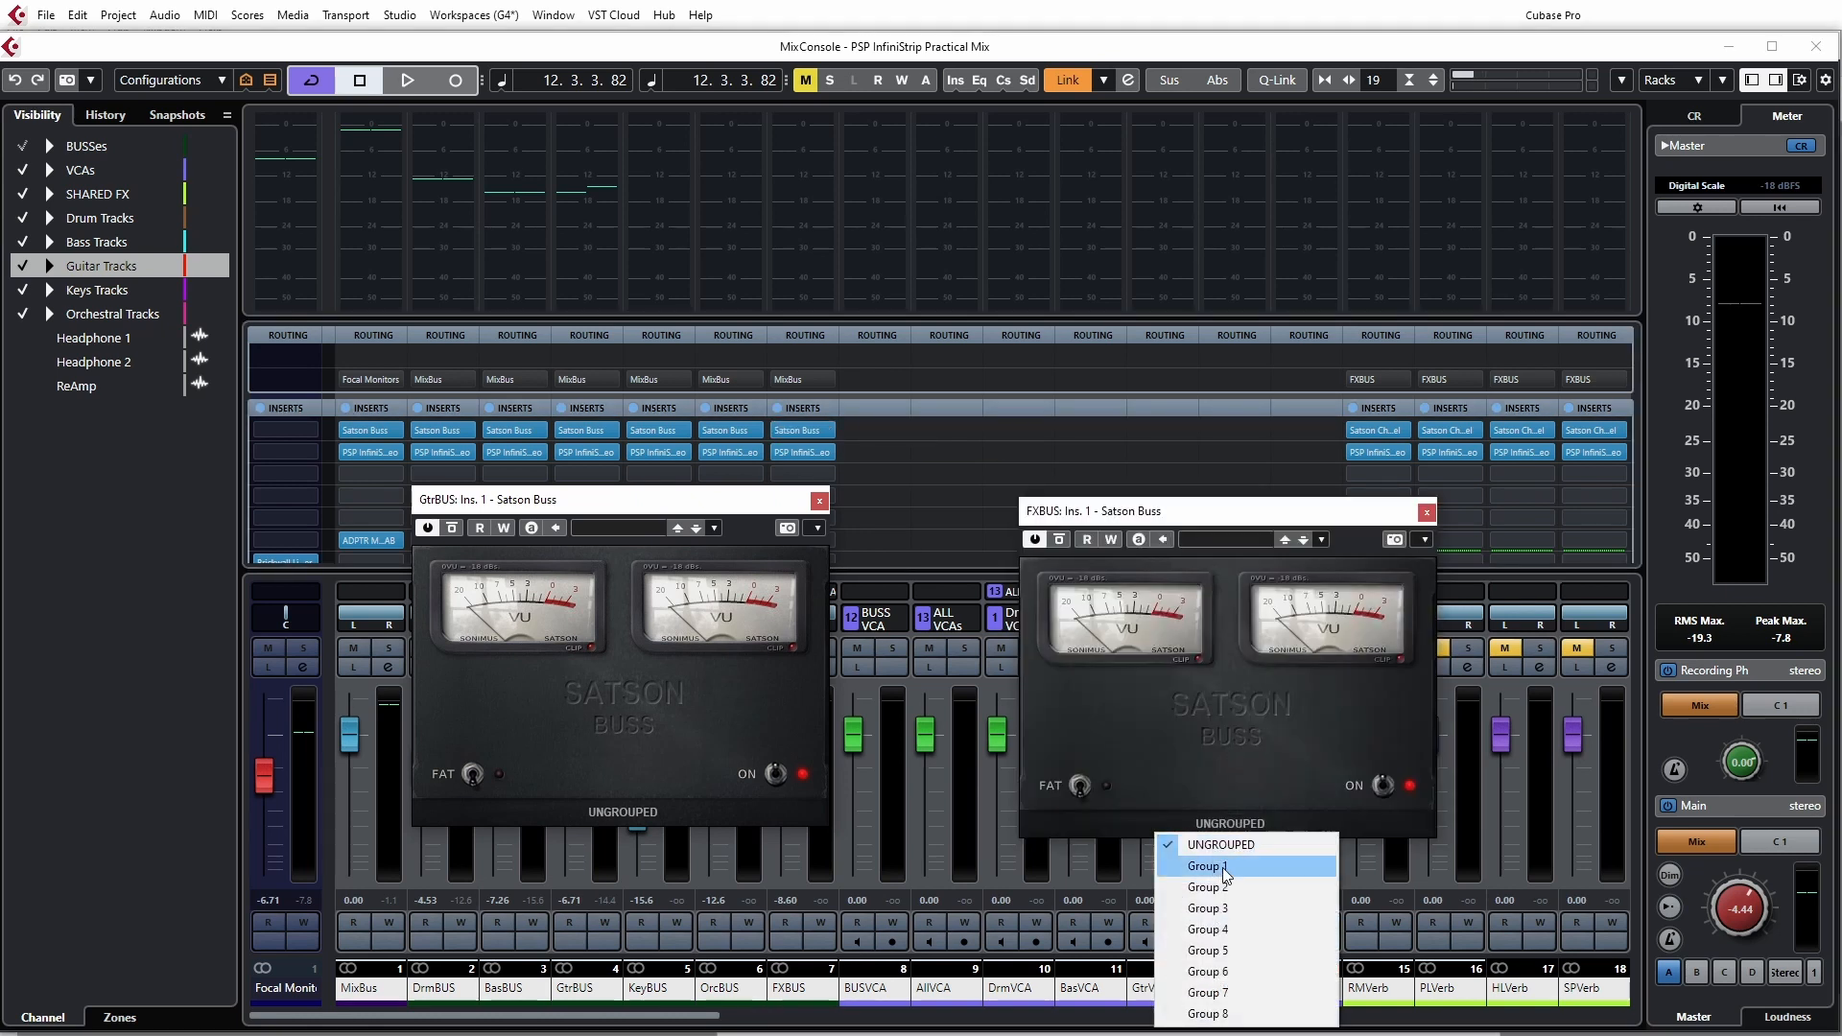
click(1220, 869)
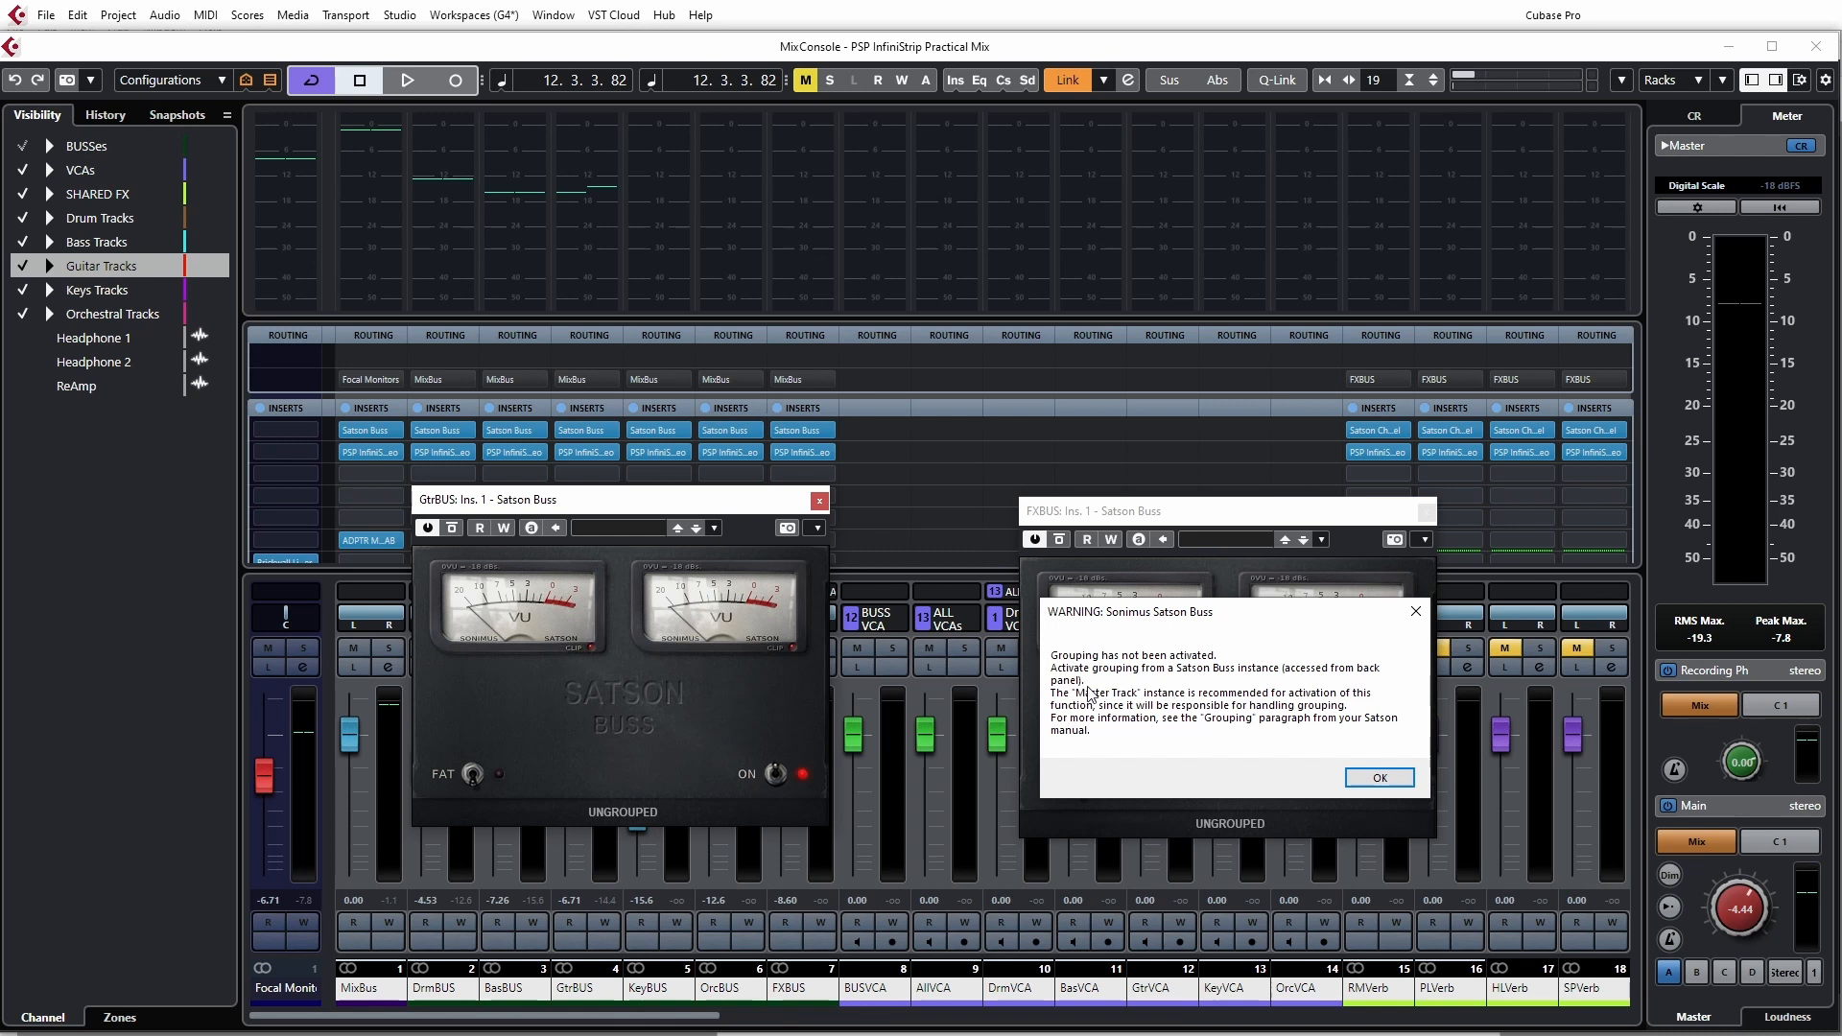
click(1372, 777)
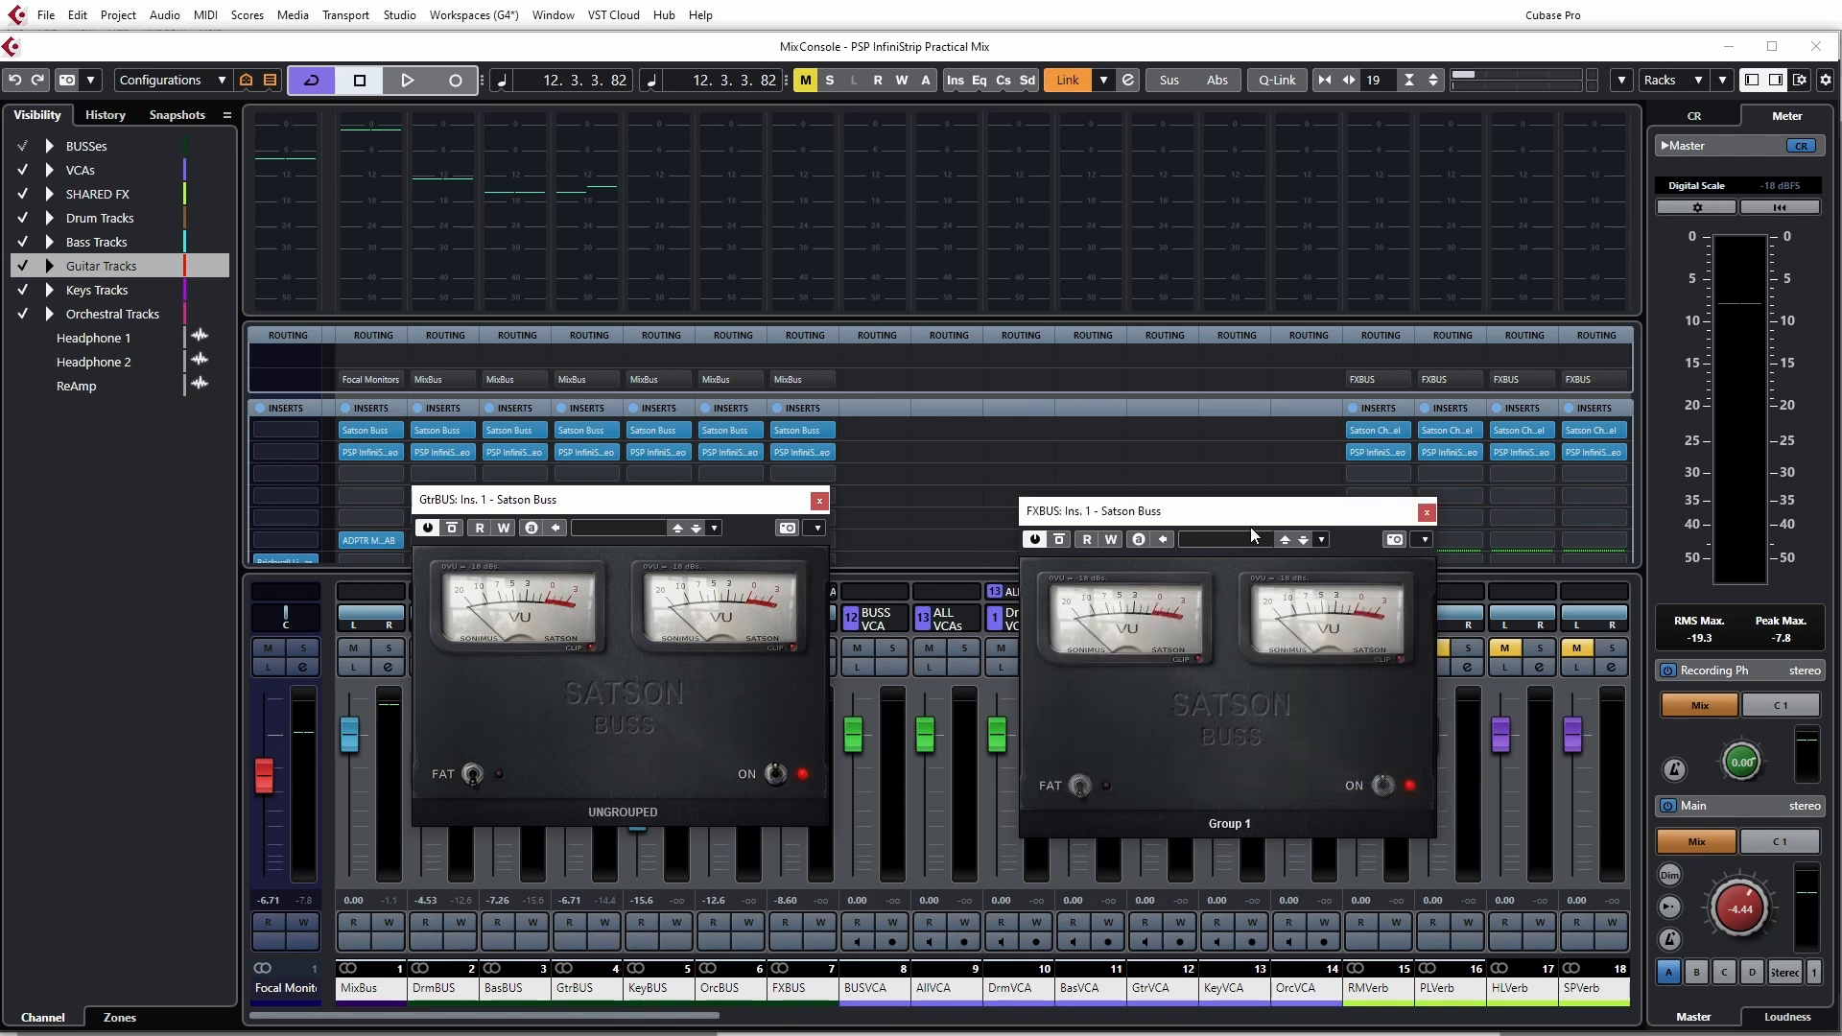
- Enable Grouping in the configuration of the MixBus Satson Buss and move its window to reveal the group controls
drag(1244, 513, 1054, 501)
click(1253, 724)
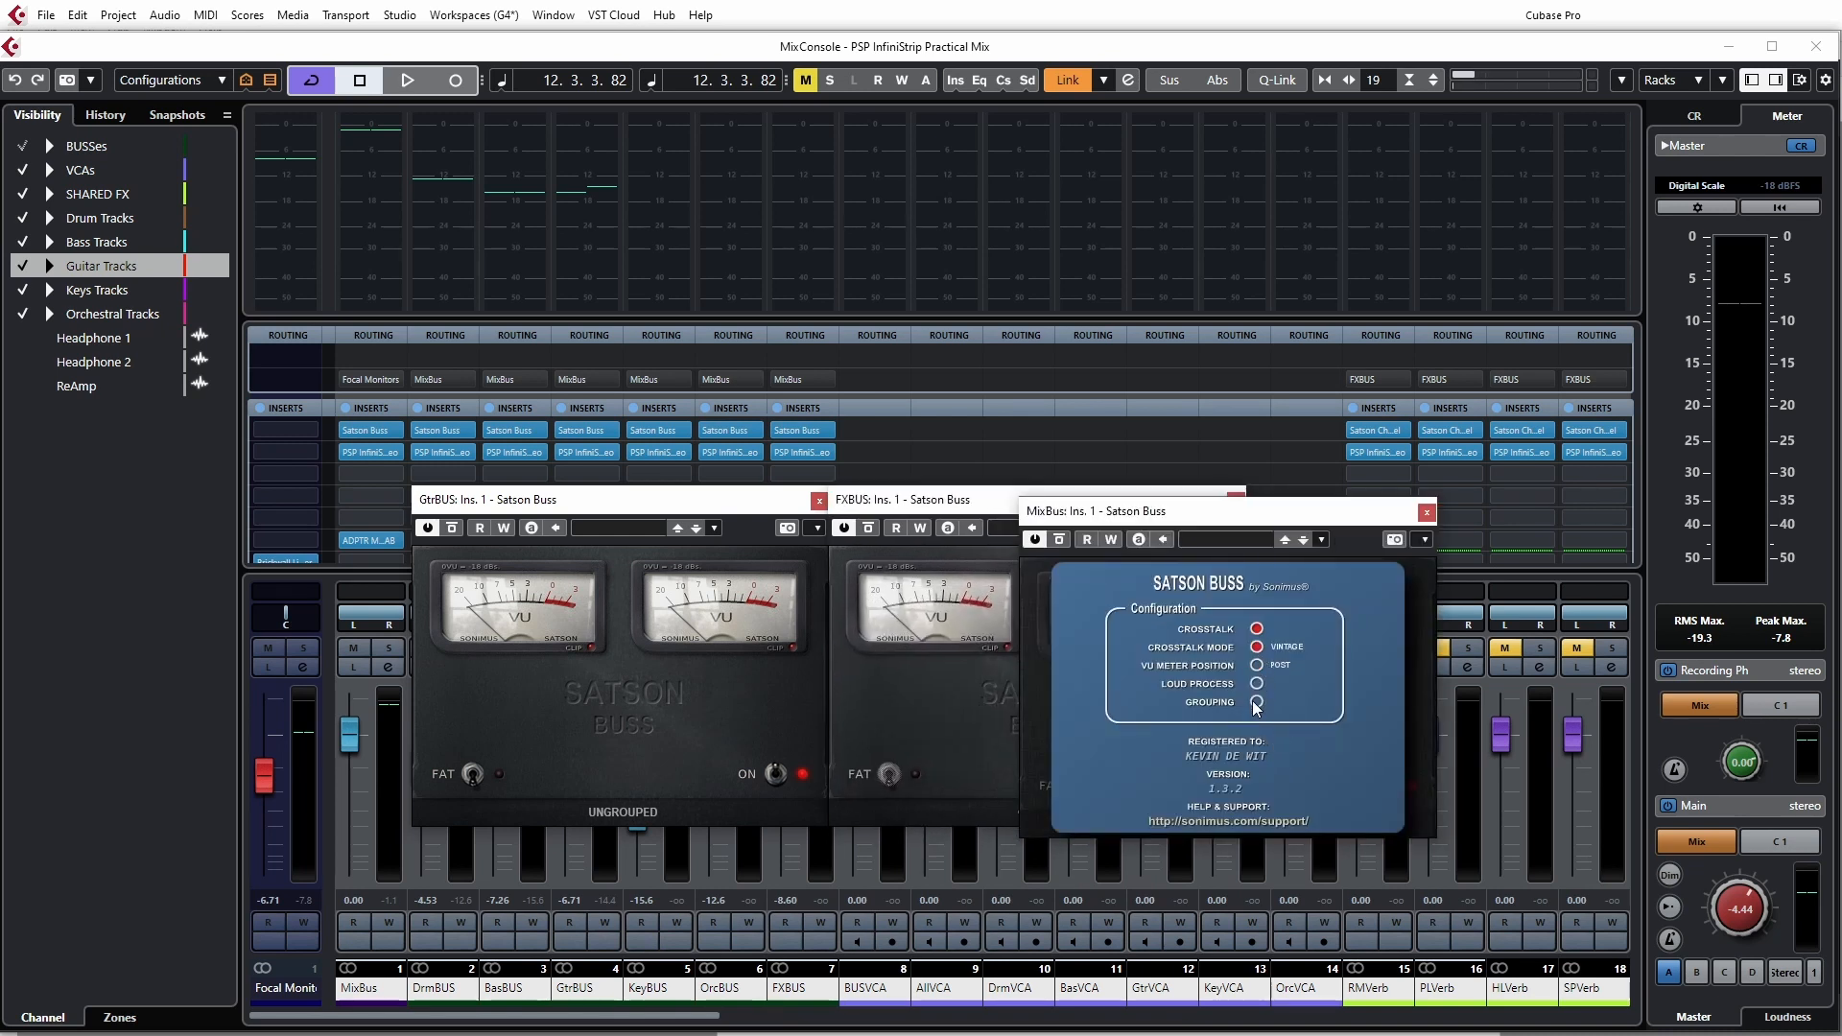
click(1256, 702)
drag(1415, 521, 902, 499)
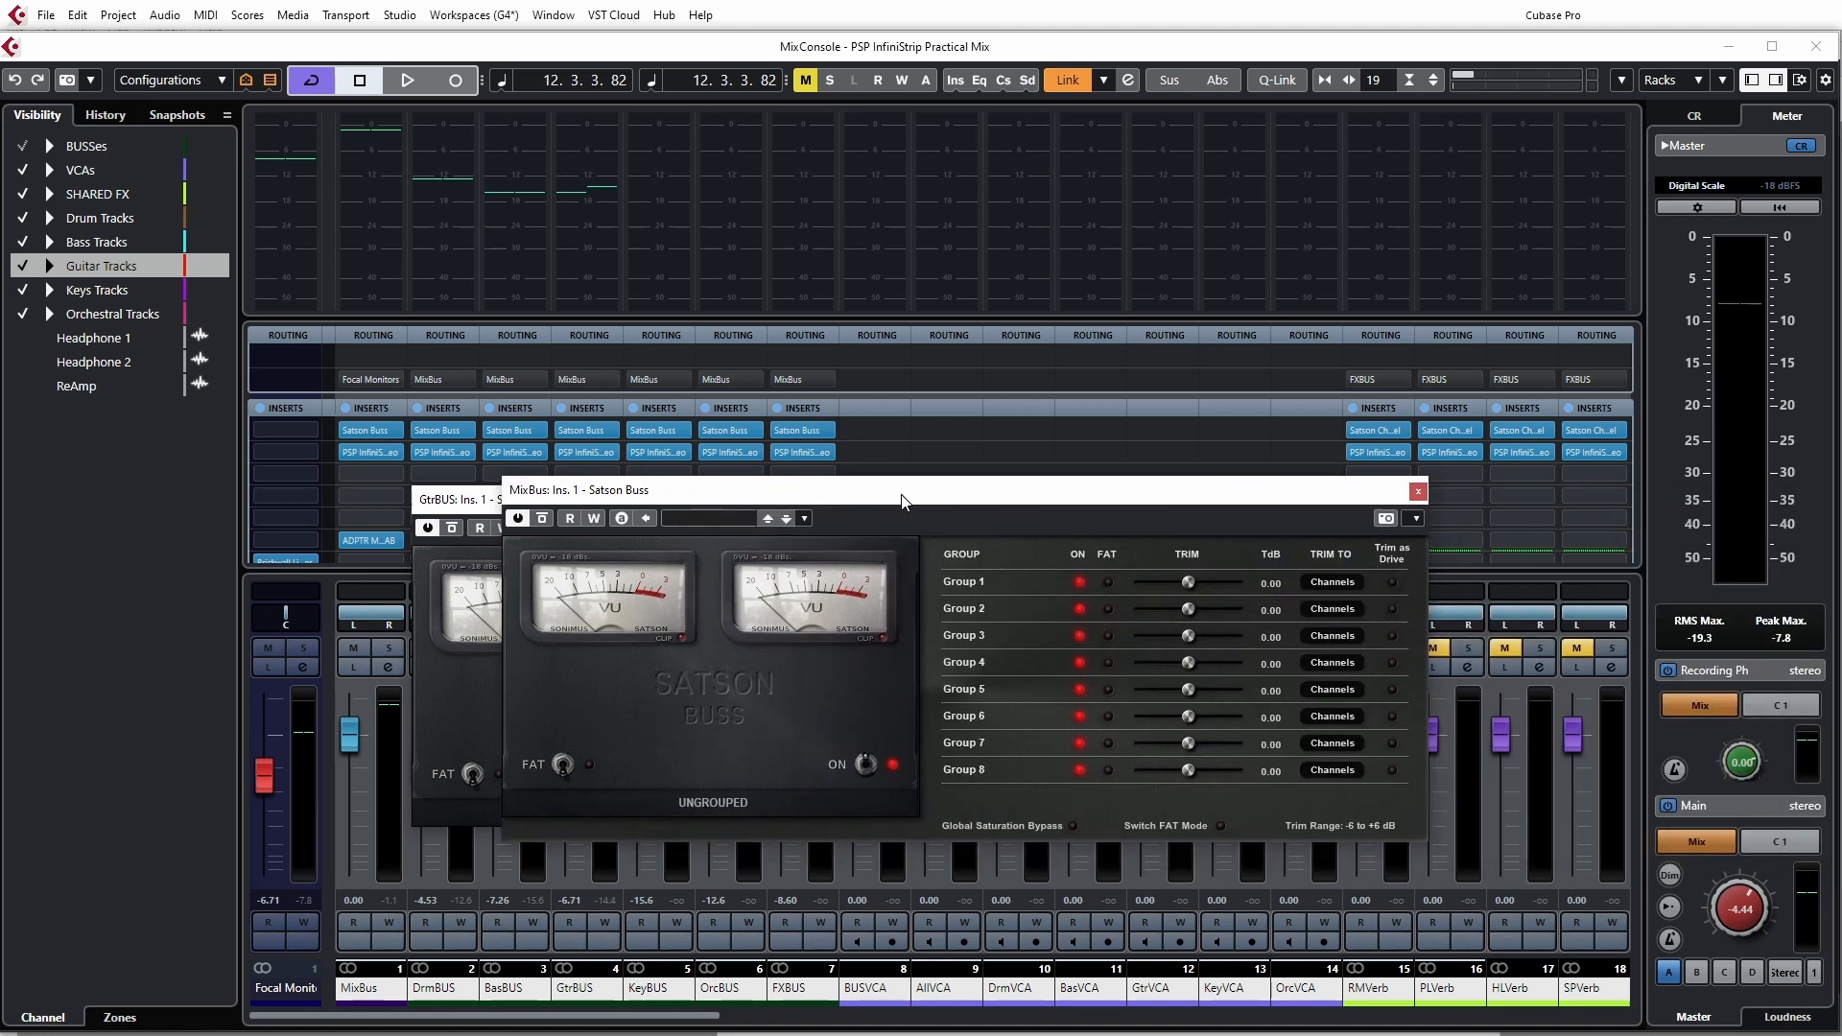
- Assign the MixBus Satson Buss to Group 1 and compare it with the FXBUS group assignment
click(714, 802)
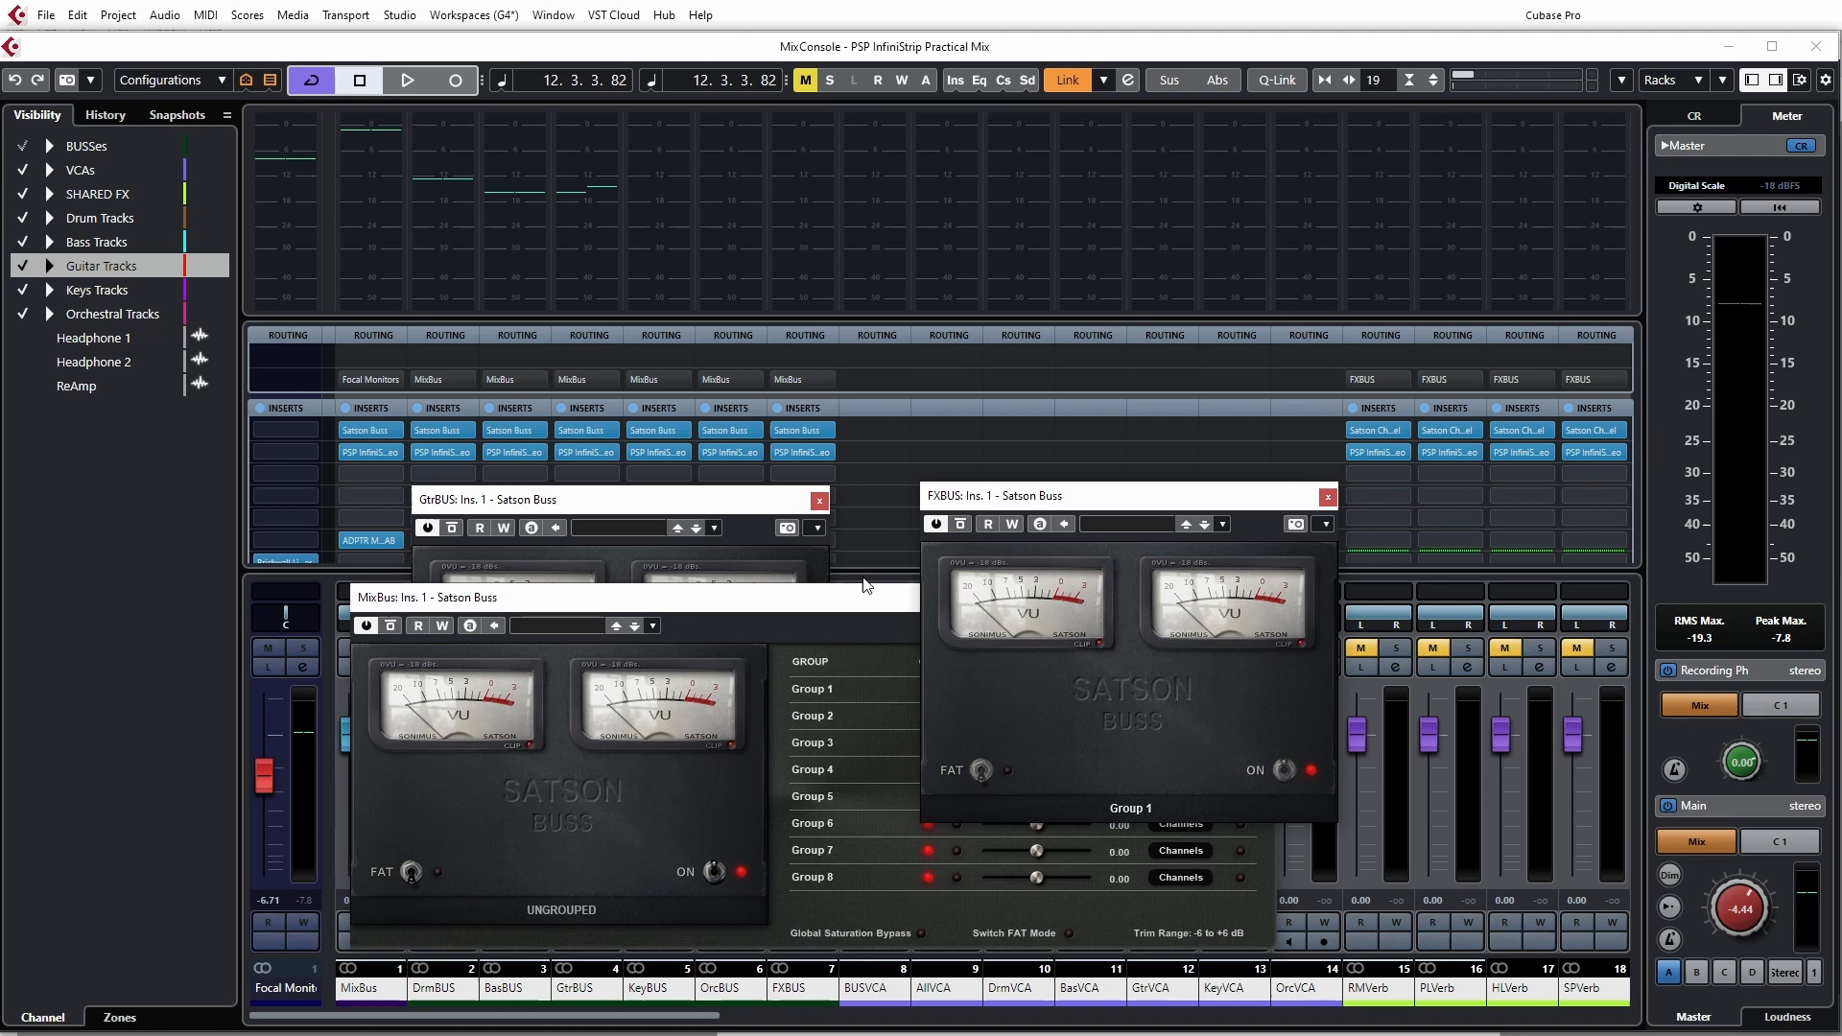
click(705, 508)
click(662, 914)
click(576, 947)
click(1082, 526)
click(1141, 806)
click(722, 654)
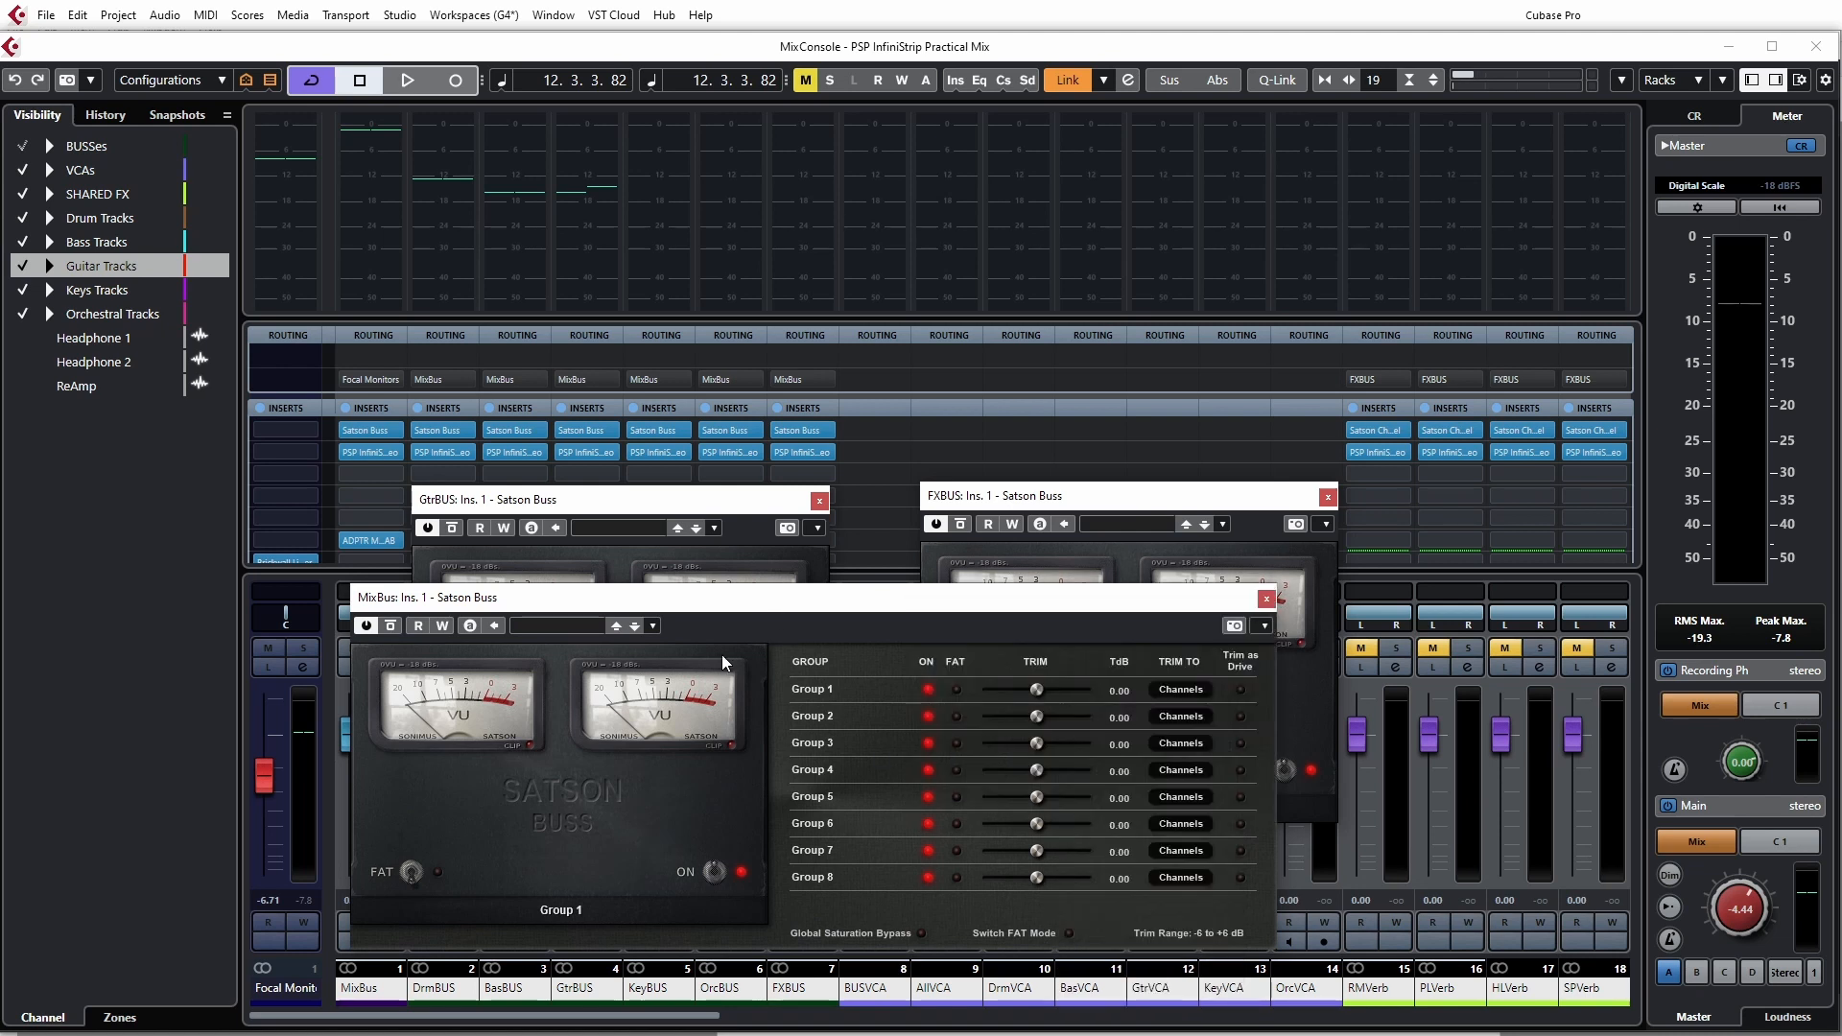
- Compare the Grouping option in the configurations of the MixBus and FXBUS Satson Buss instances
click(575, 830)
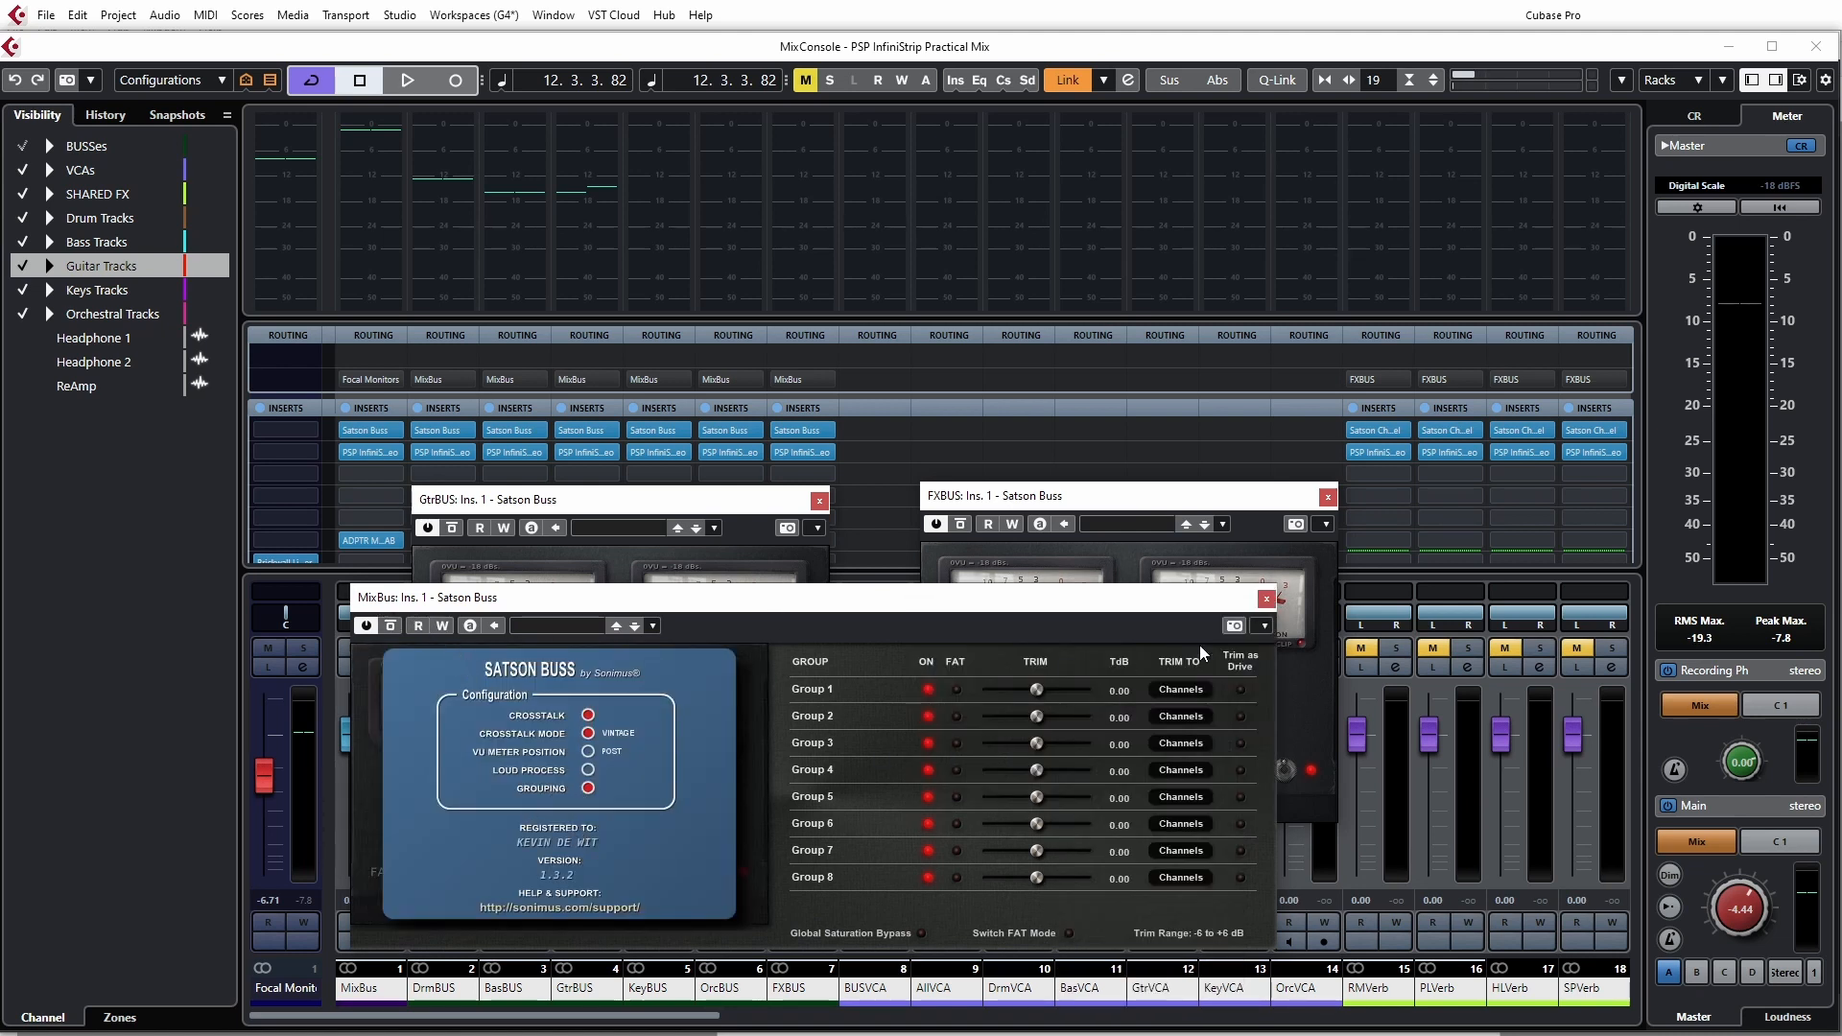
click(742, 701)
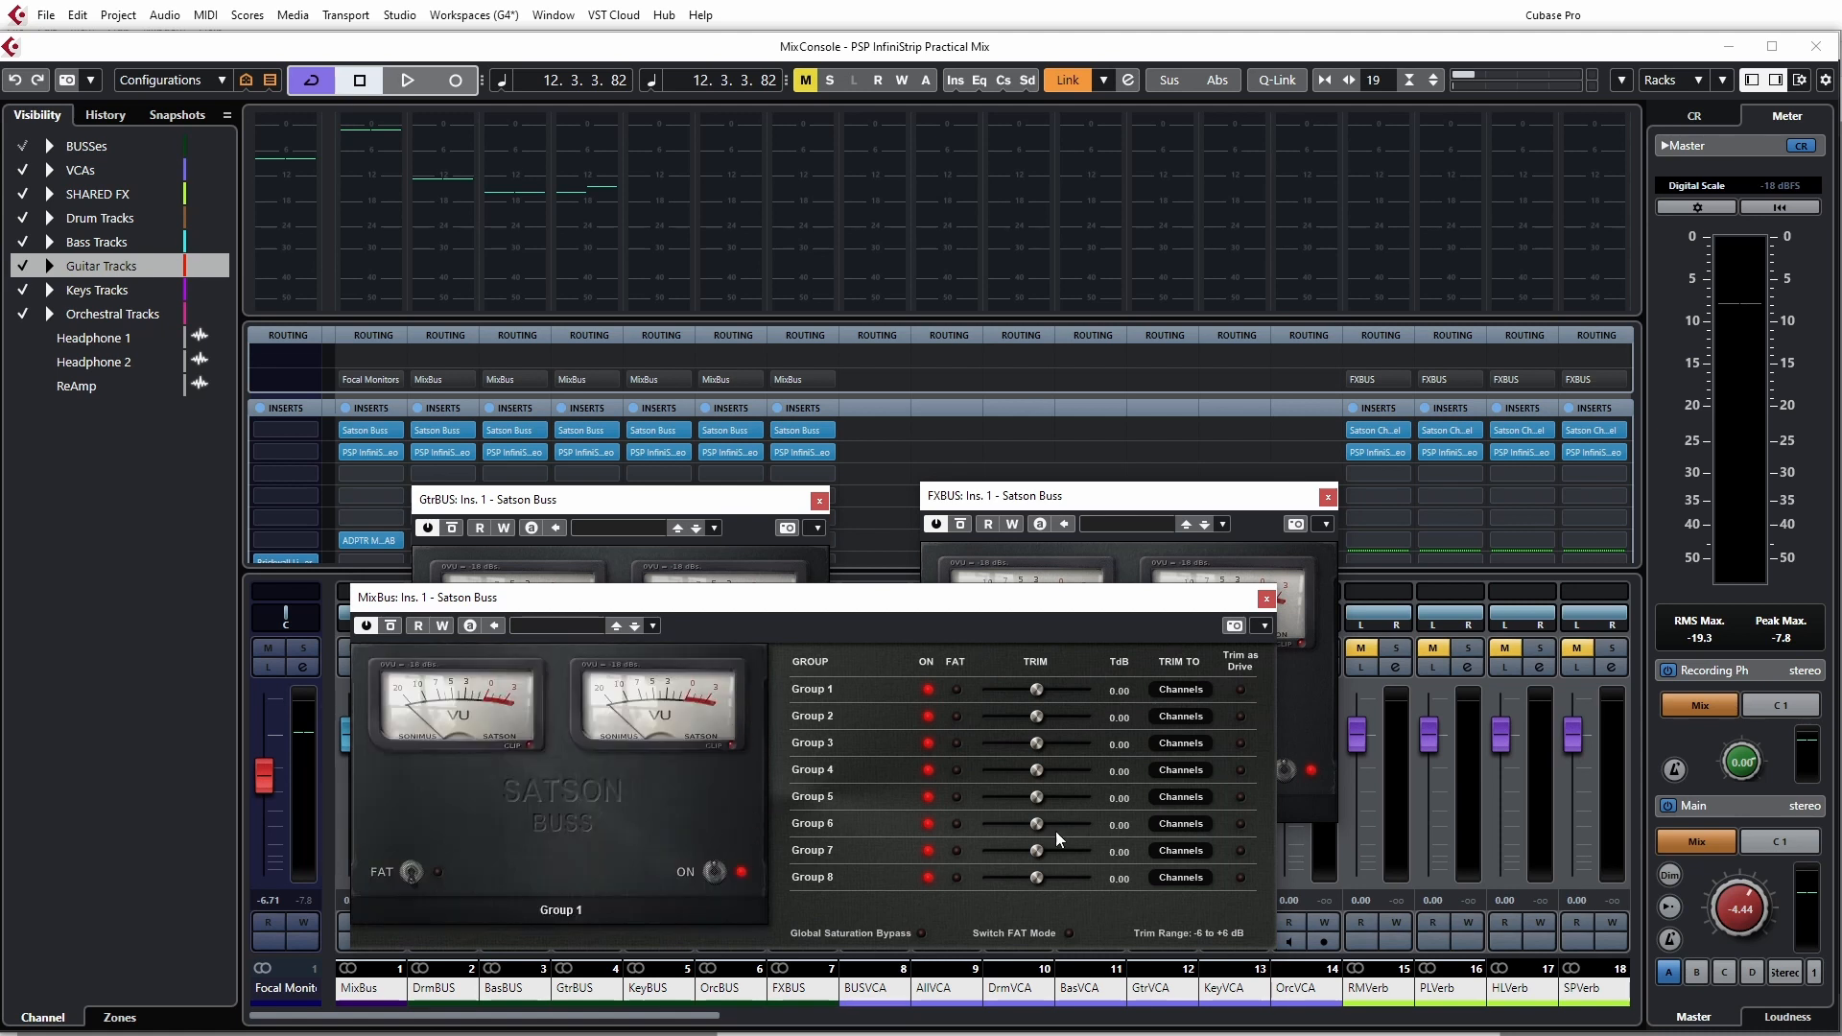
click(1119, 501)
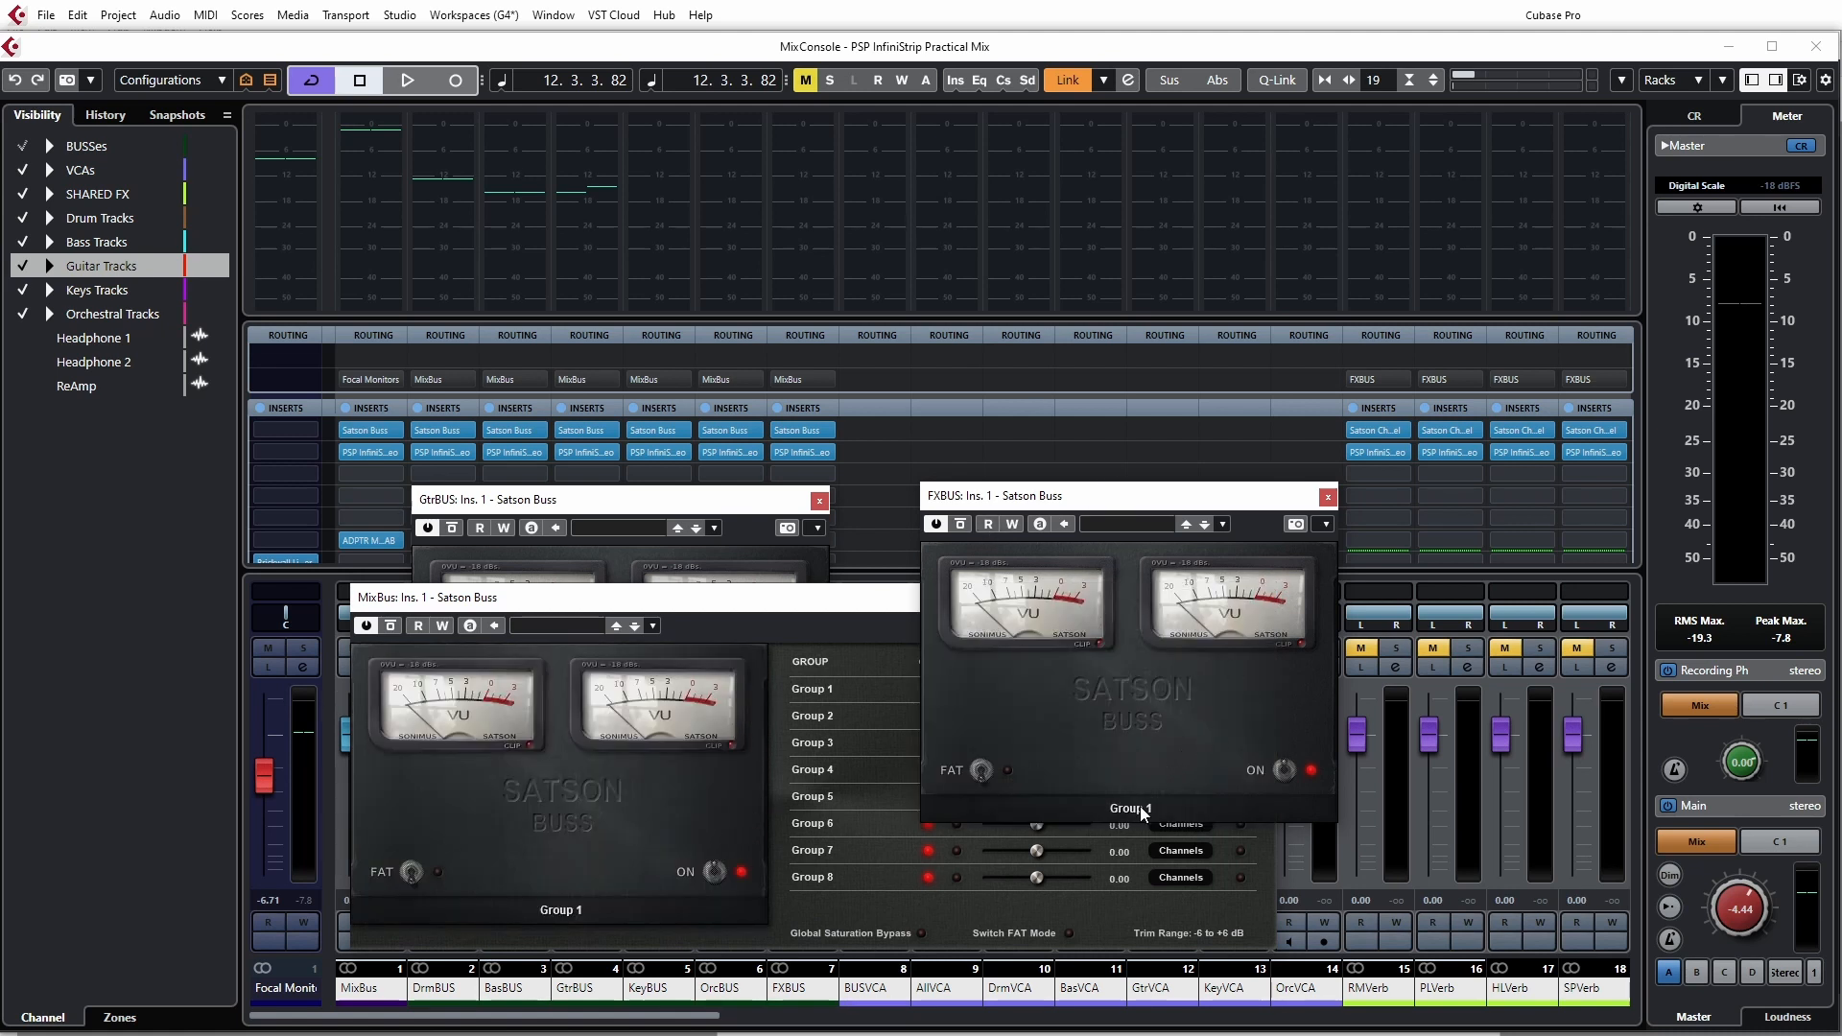
click(1134, 718)
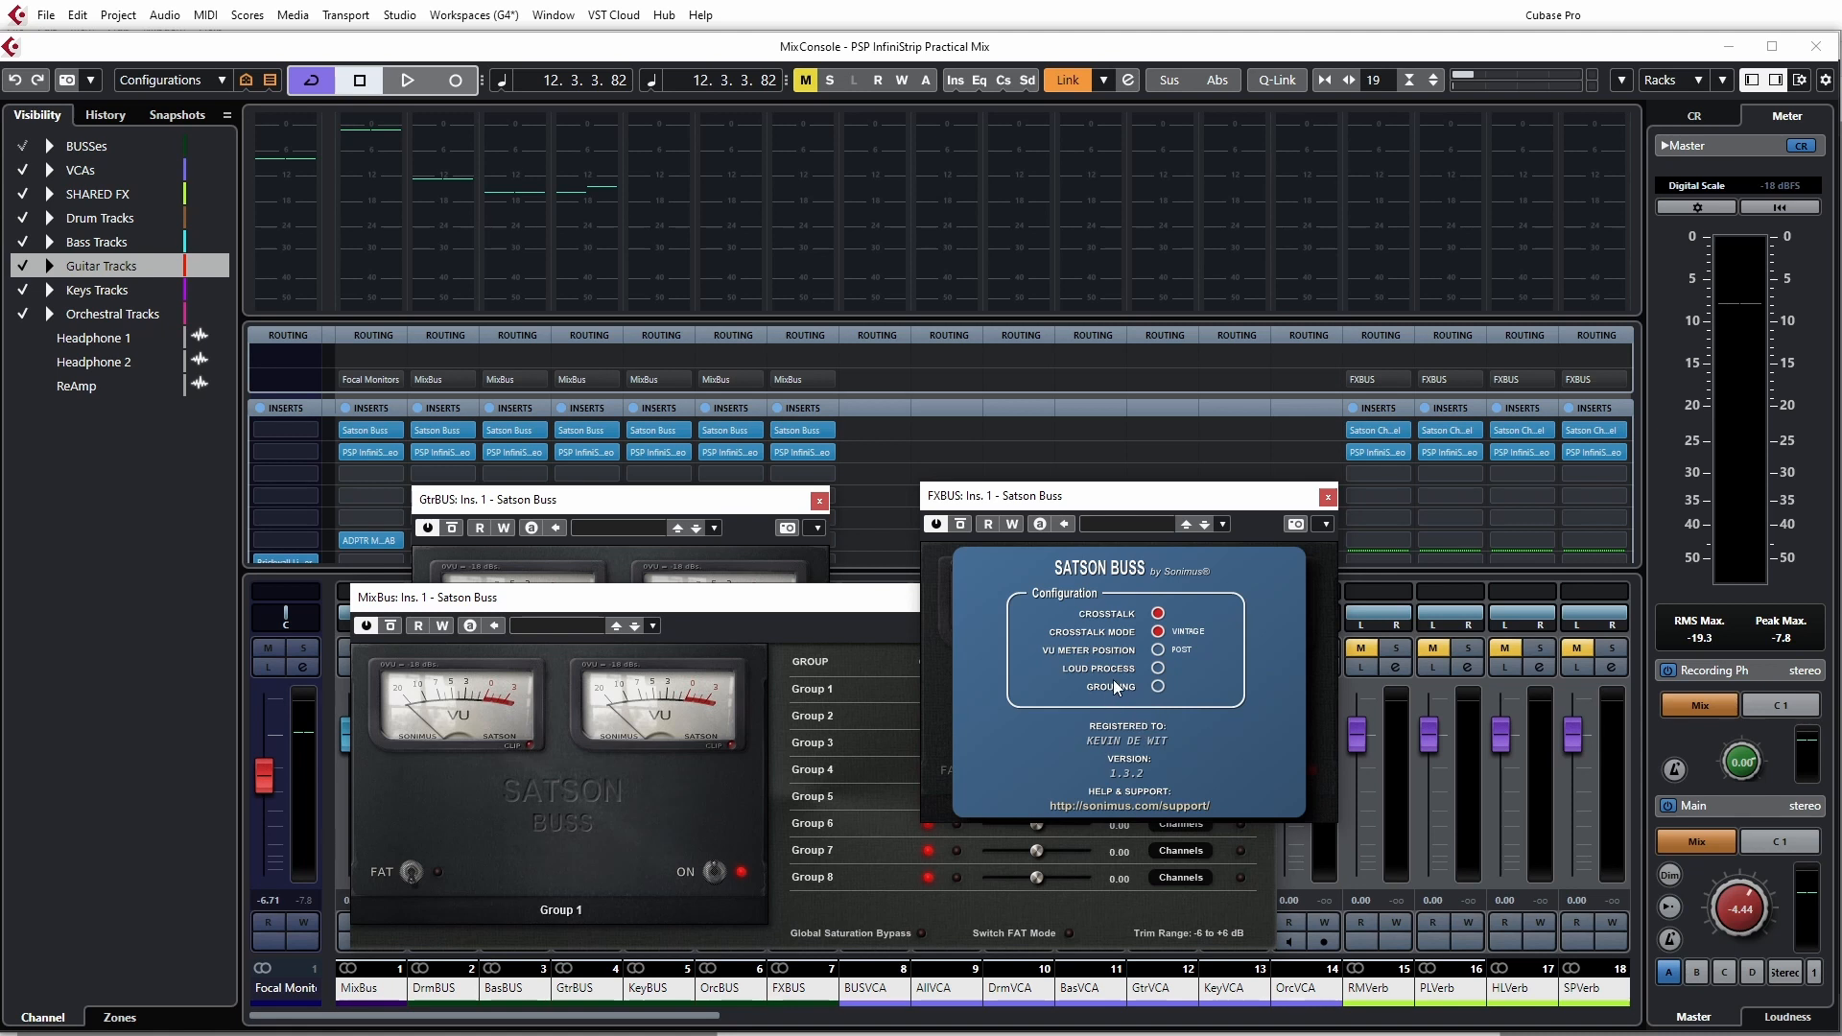
click(1321, 688)
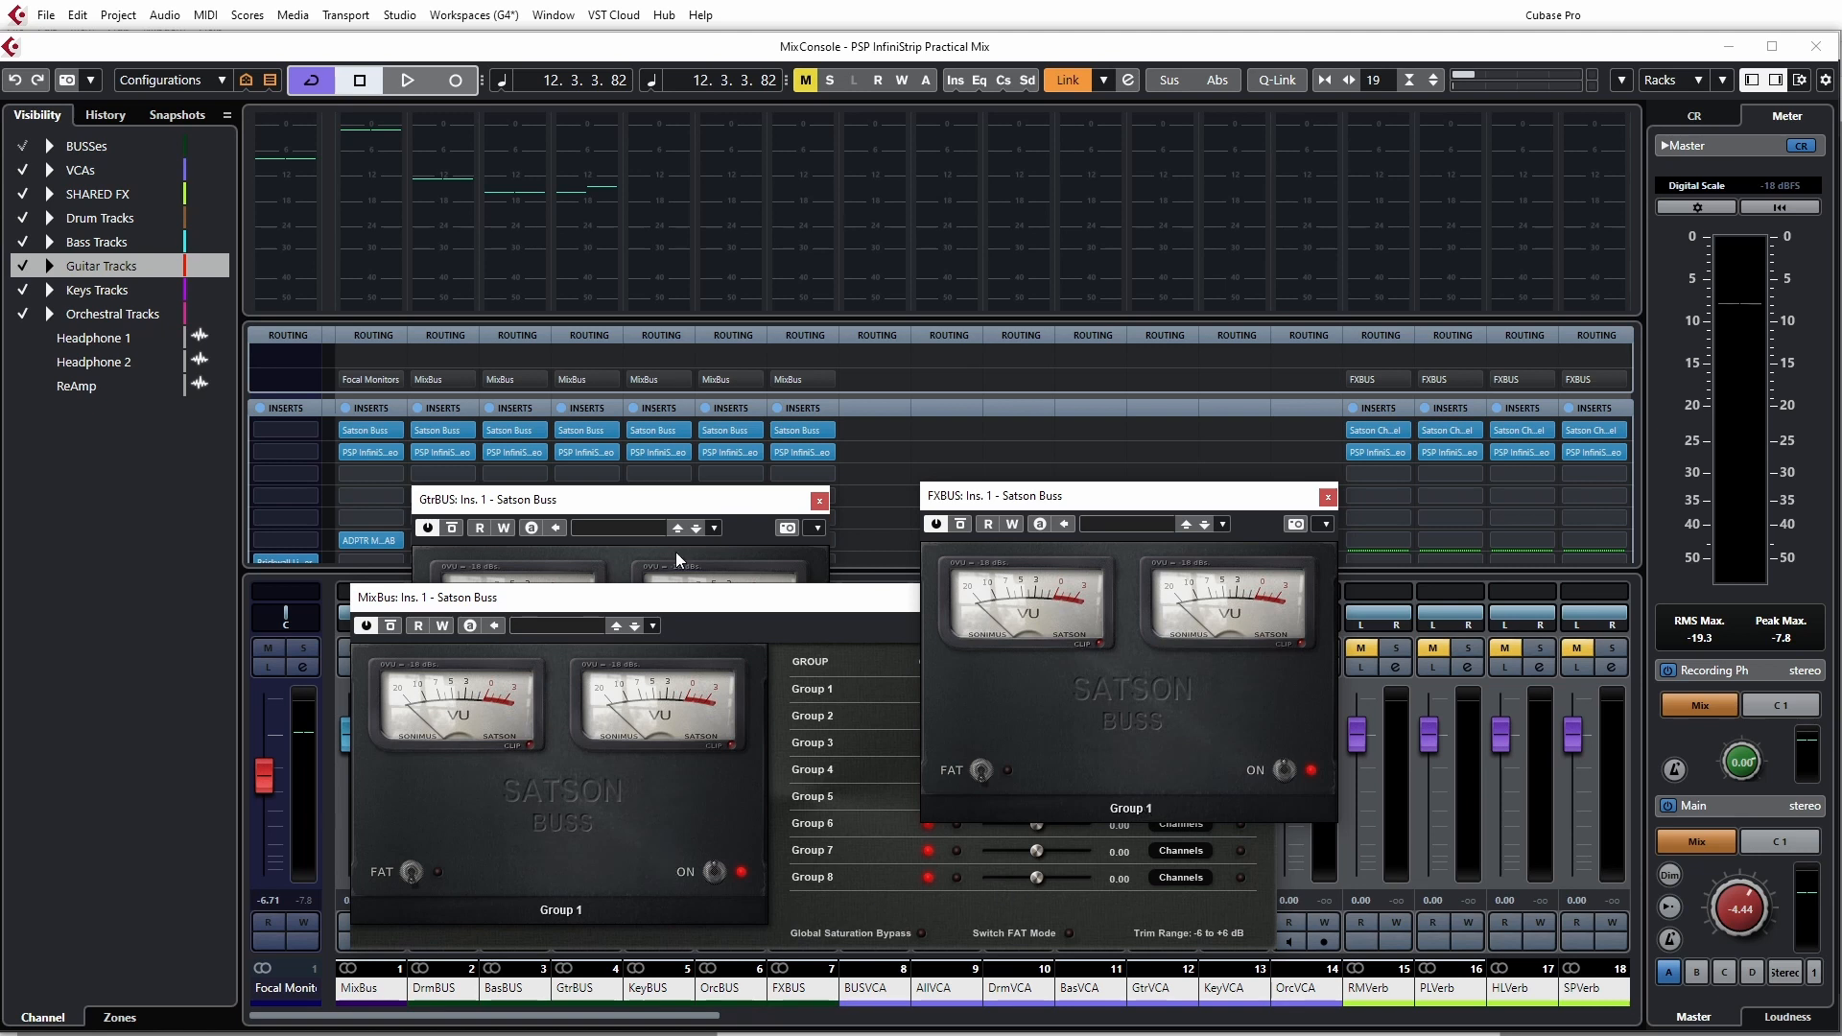
- Close the FXBUS and GtrBUS plug-in windows and assign the Satson Buss on DrmBUS to Group 1
click(1328, 497)
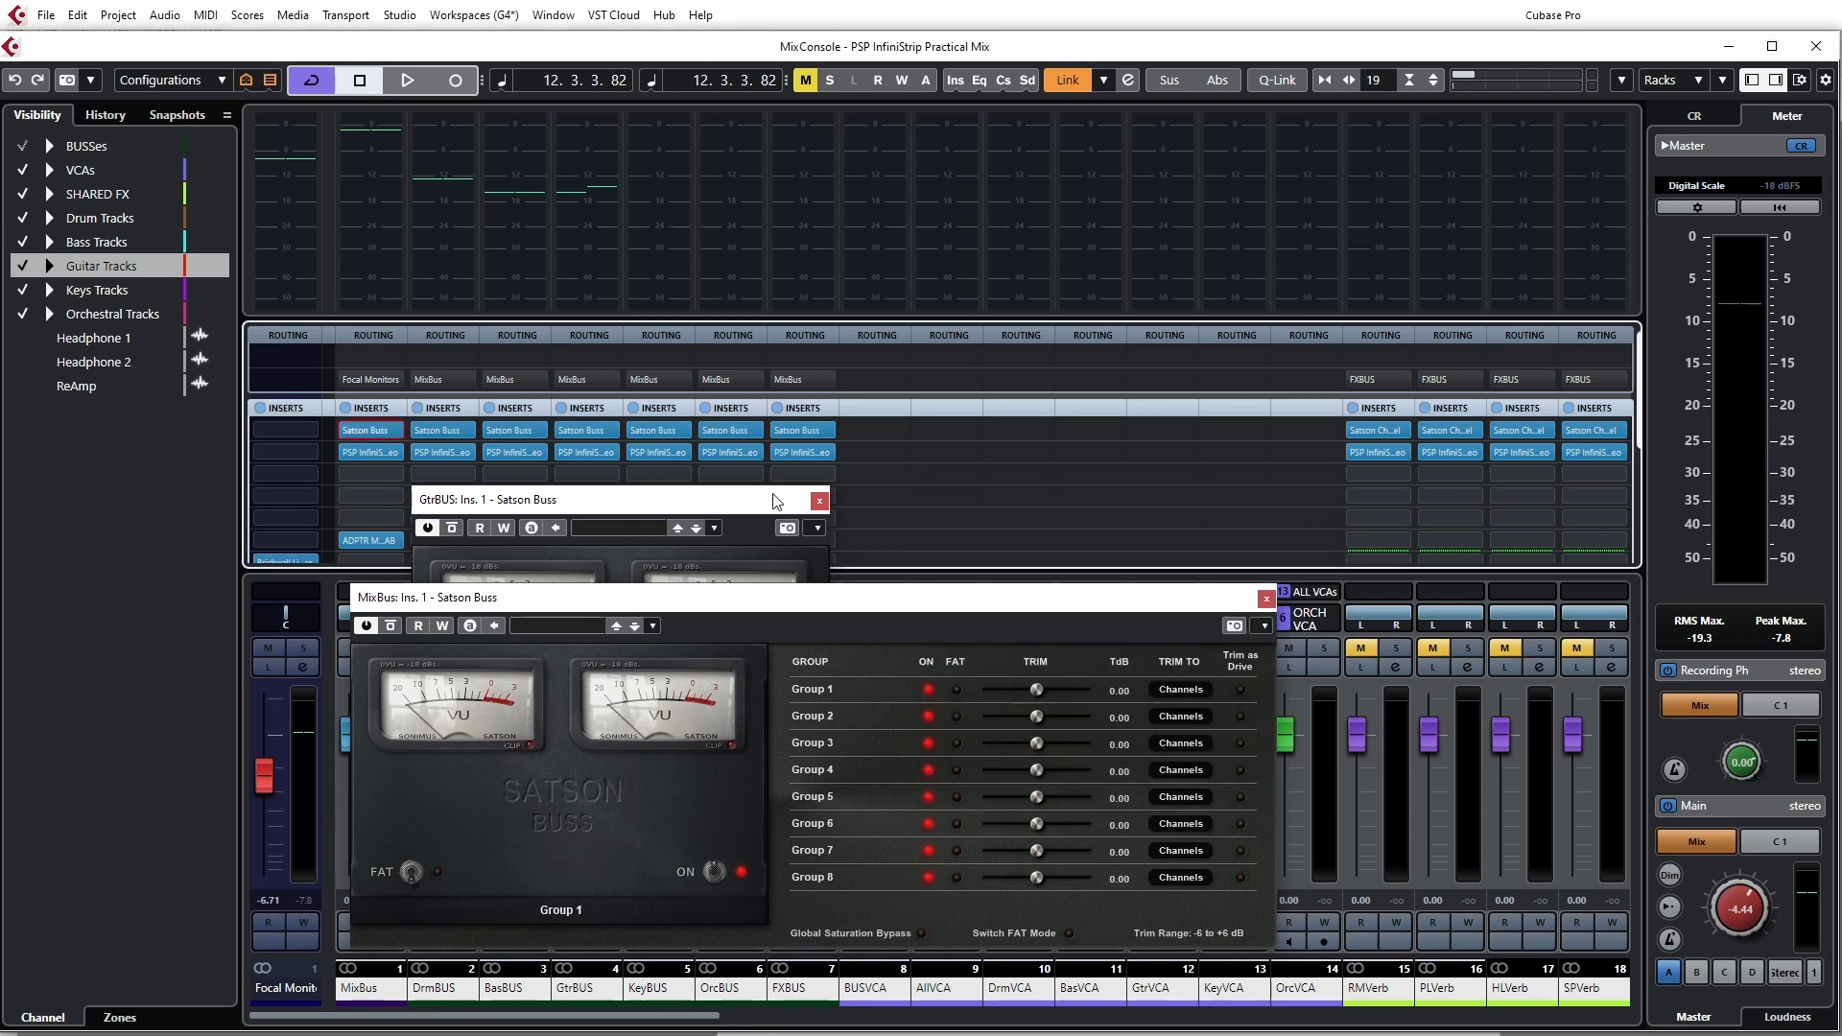
click(820, 500)
click(440, 433)
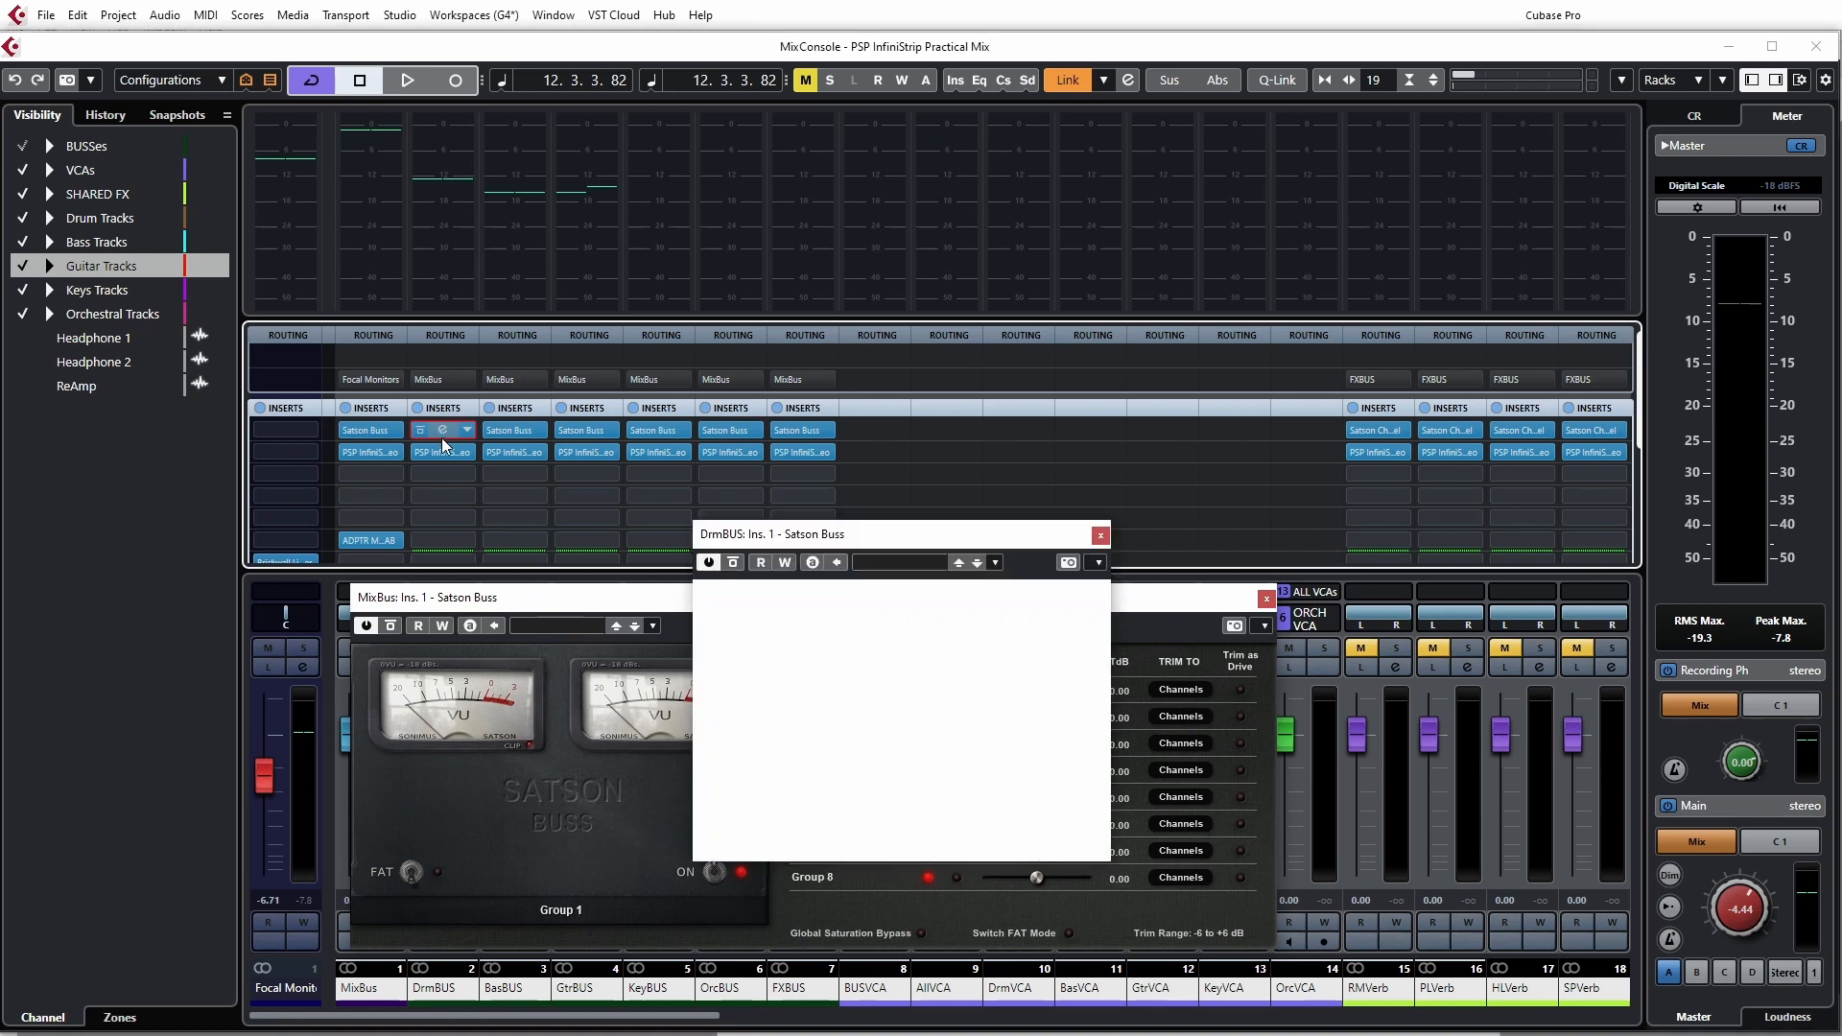
click(922, 850)
click(902, 890)
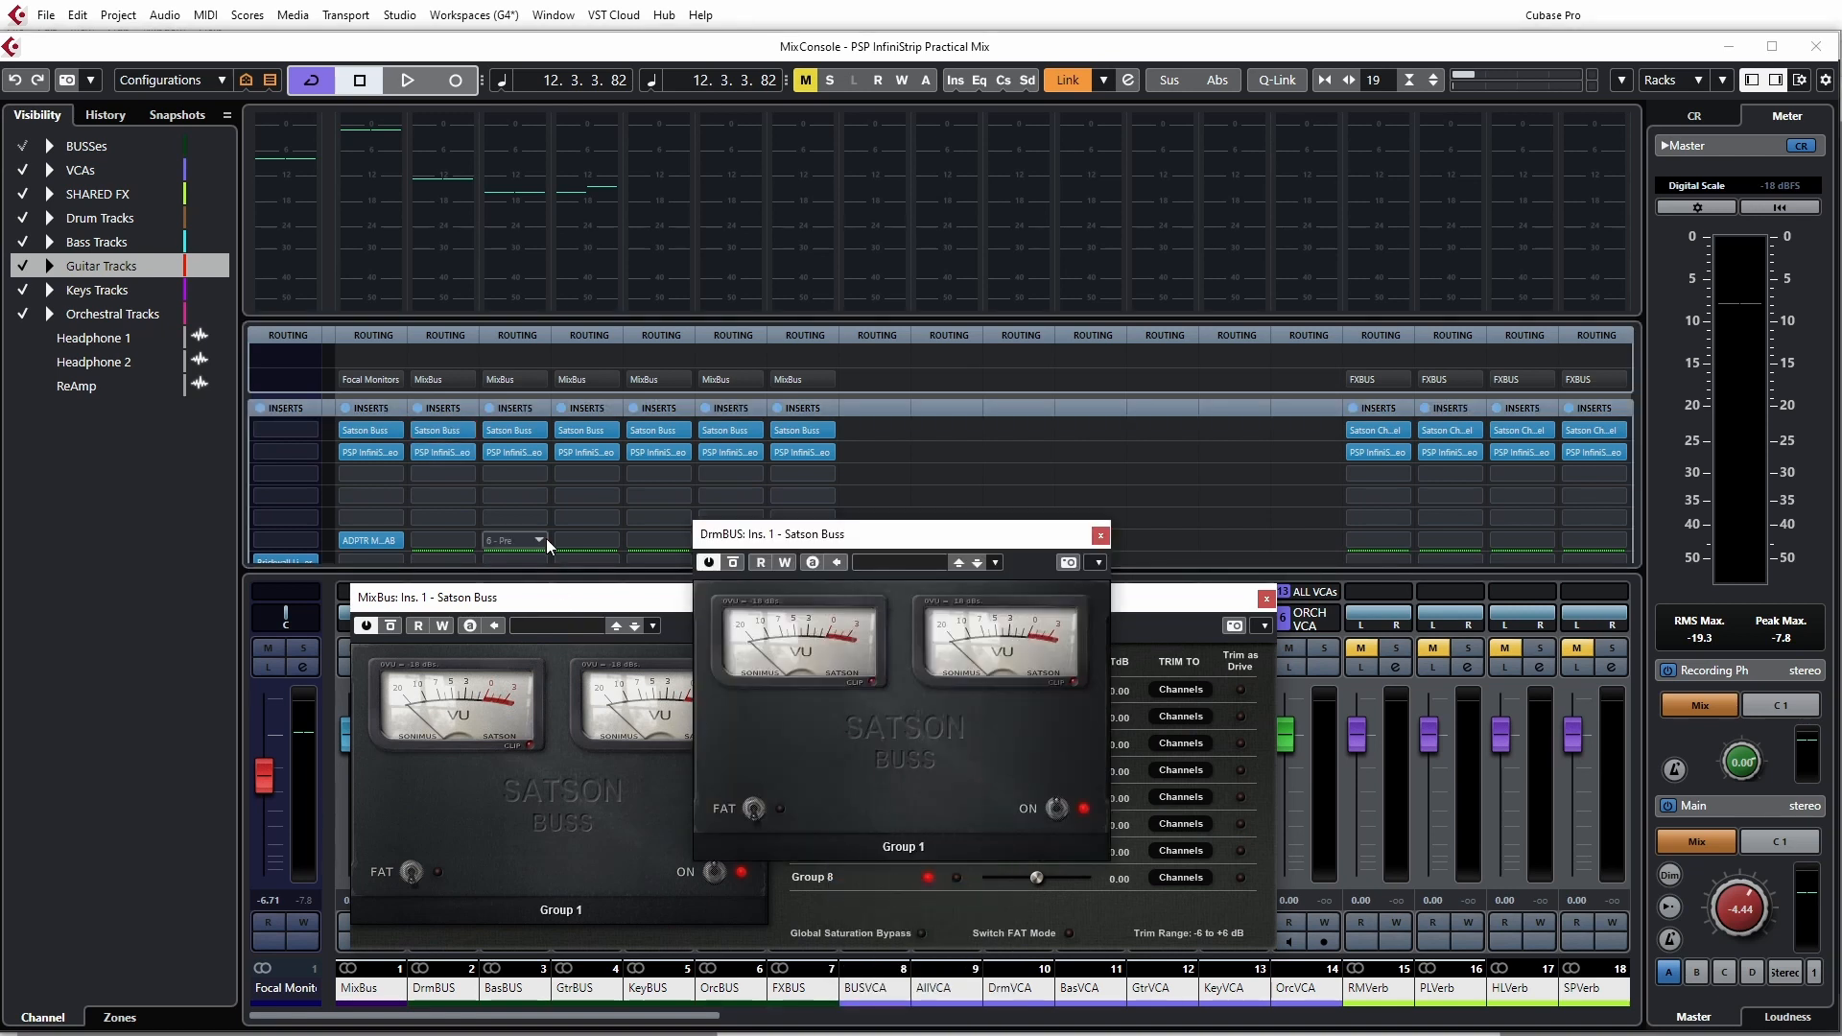
- Assign the Satson Buss instances on BasBUS and GtrBUS to Group 1
click(511, 429)
click(1211, 826)
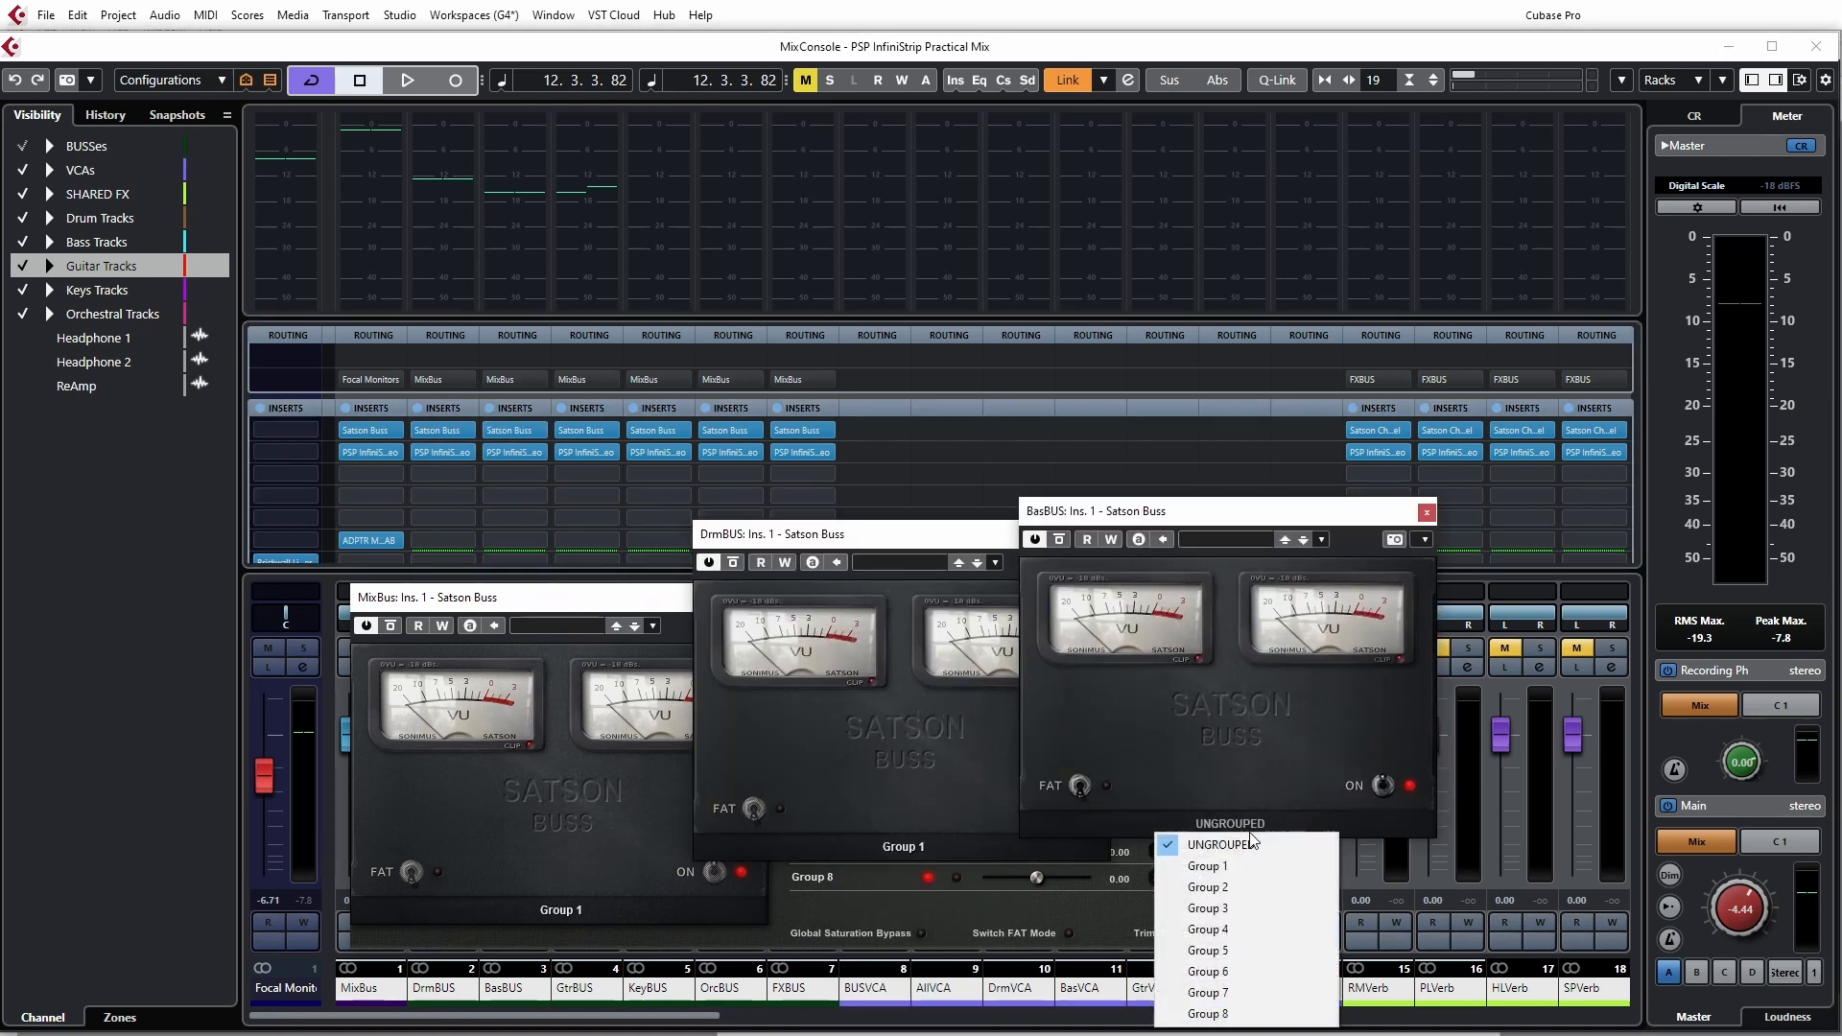
click(1207, 865)
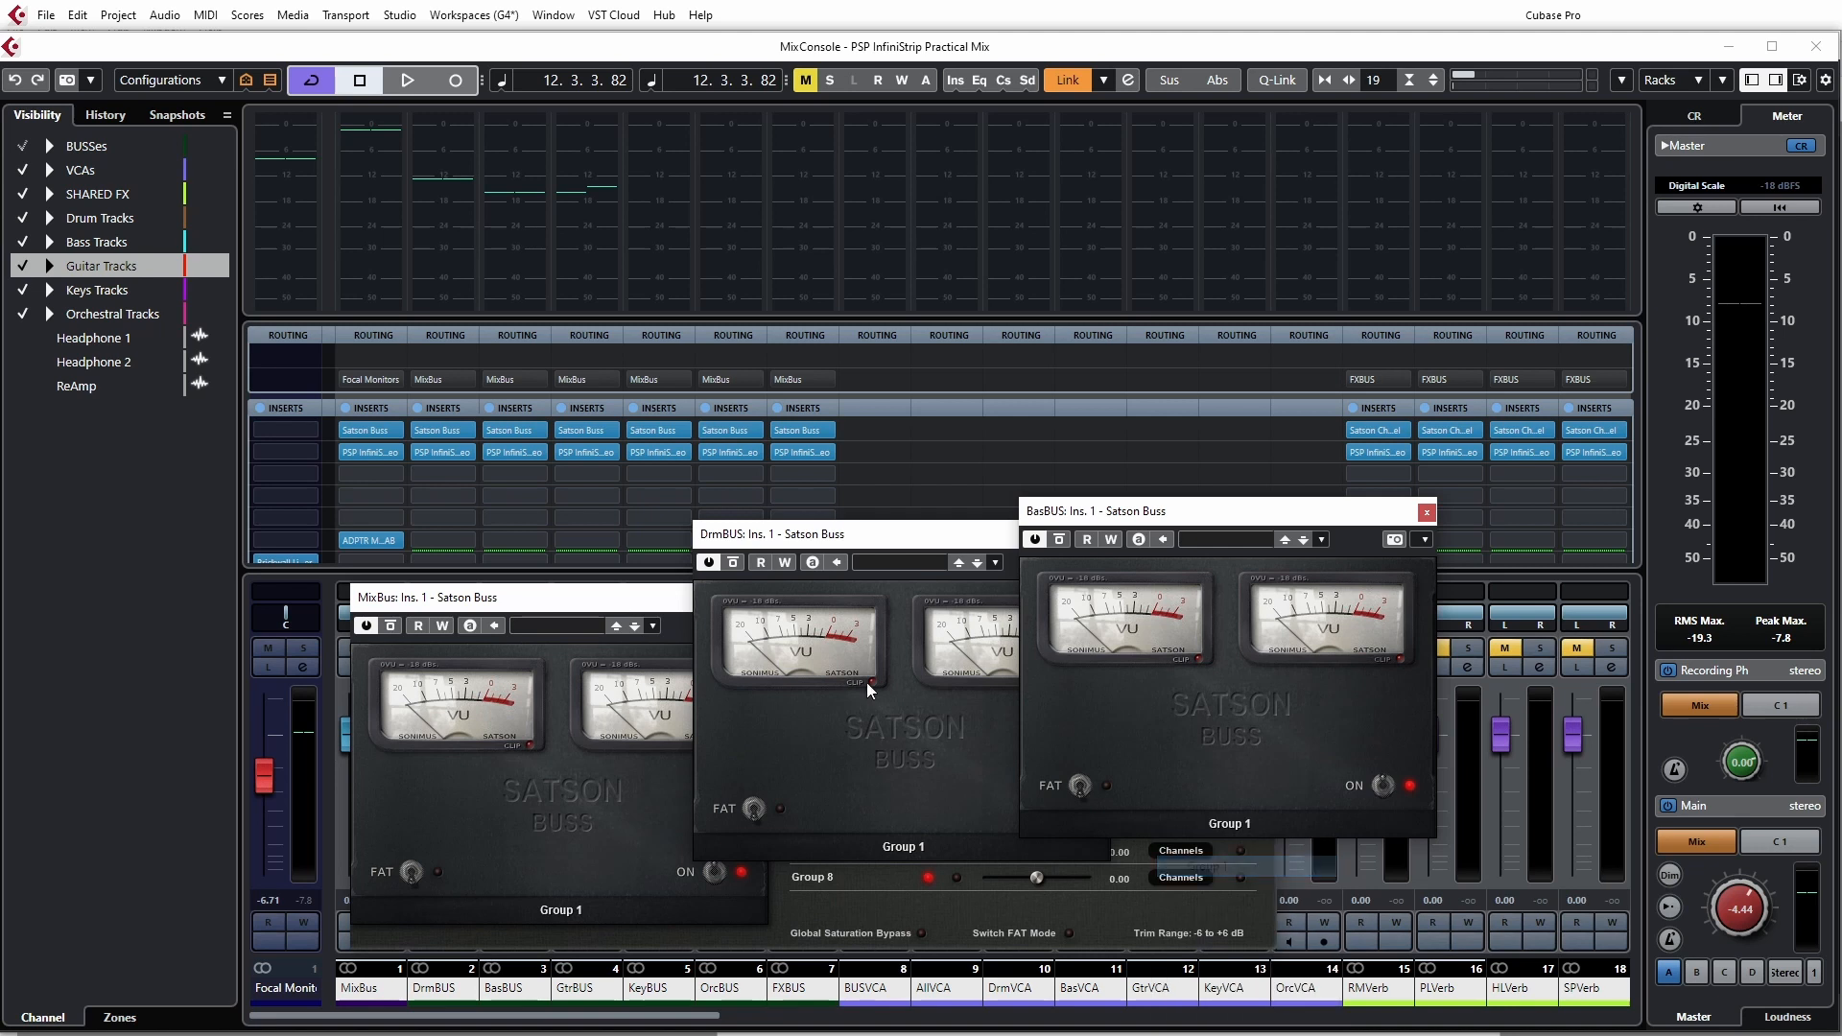
click(598, 429)
click(638, 811)
click(638, 853)
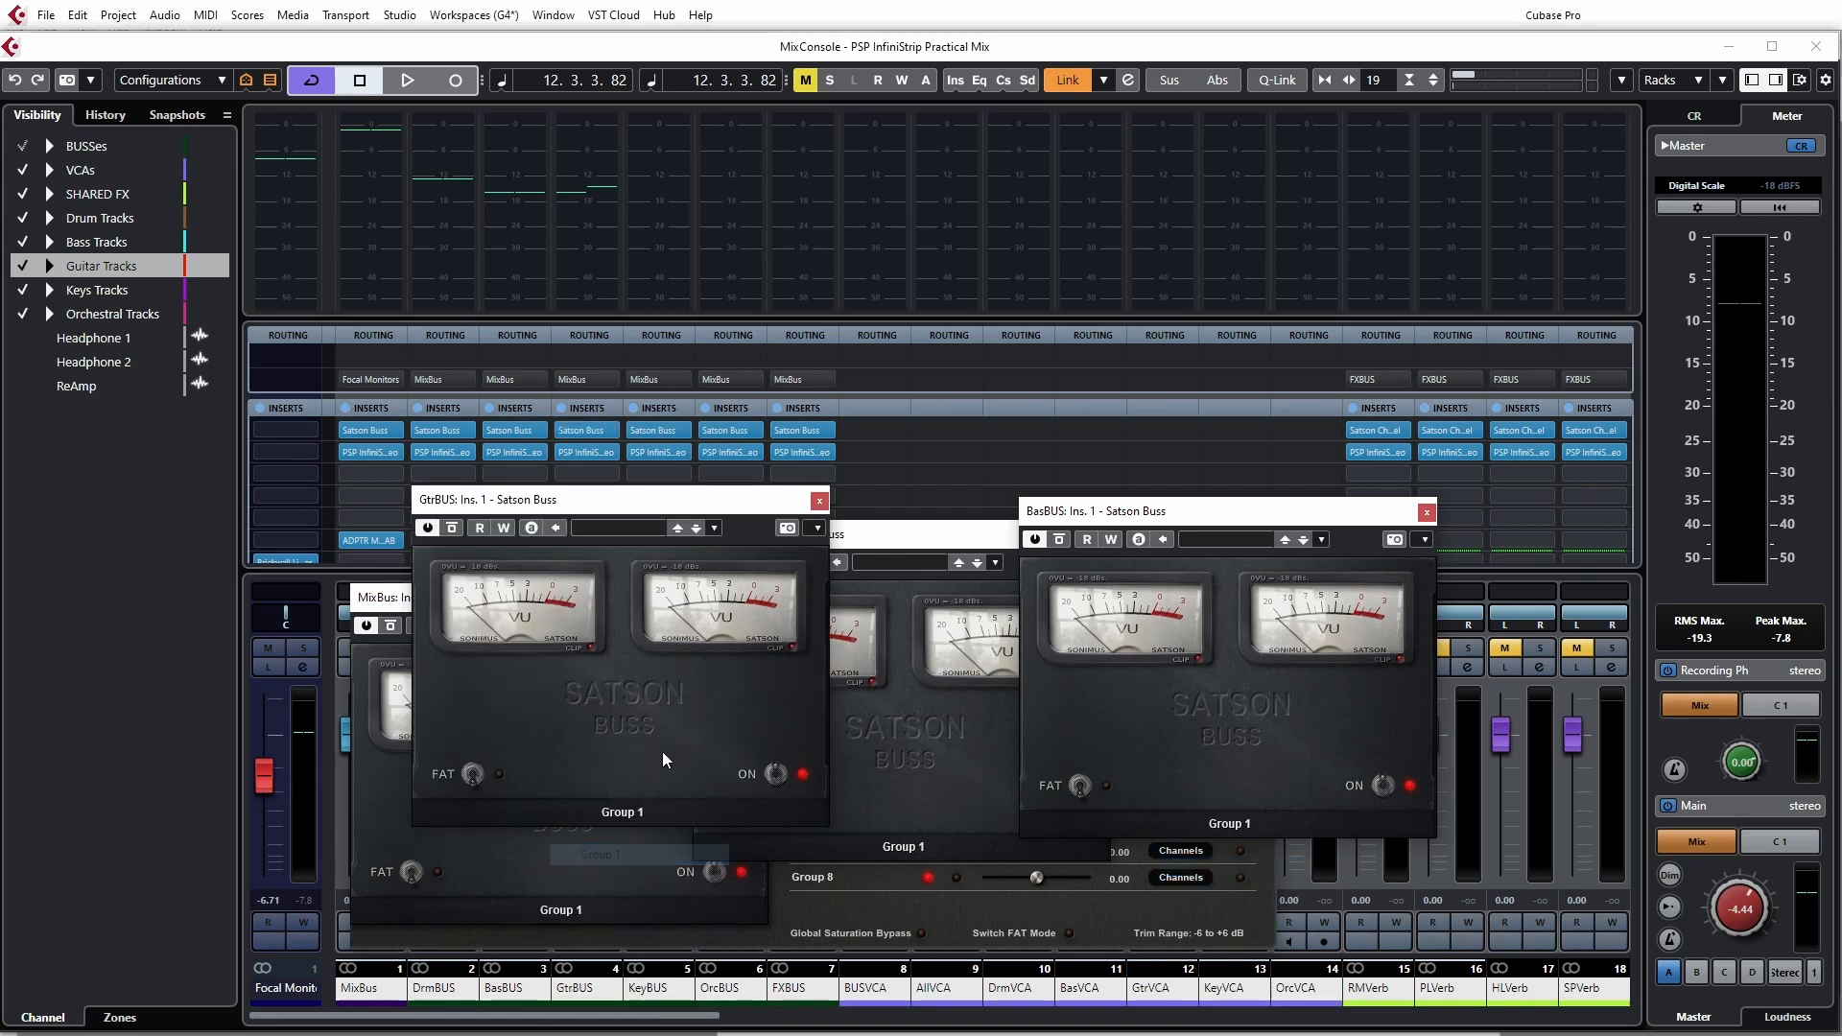
- Assign the Satson Buss instances on KeyBUS and OrcBUS to Group 1
click(656, 430)
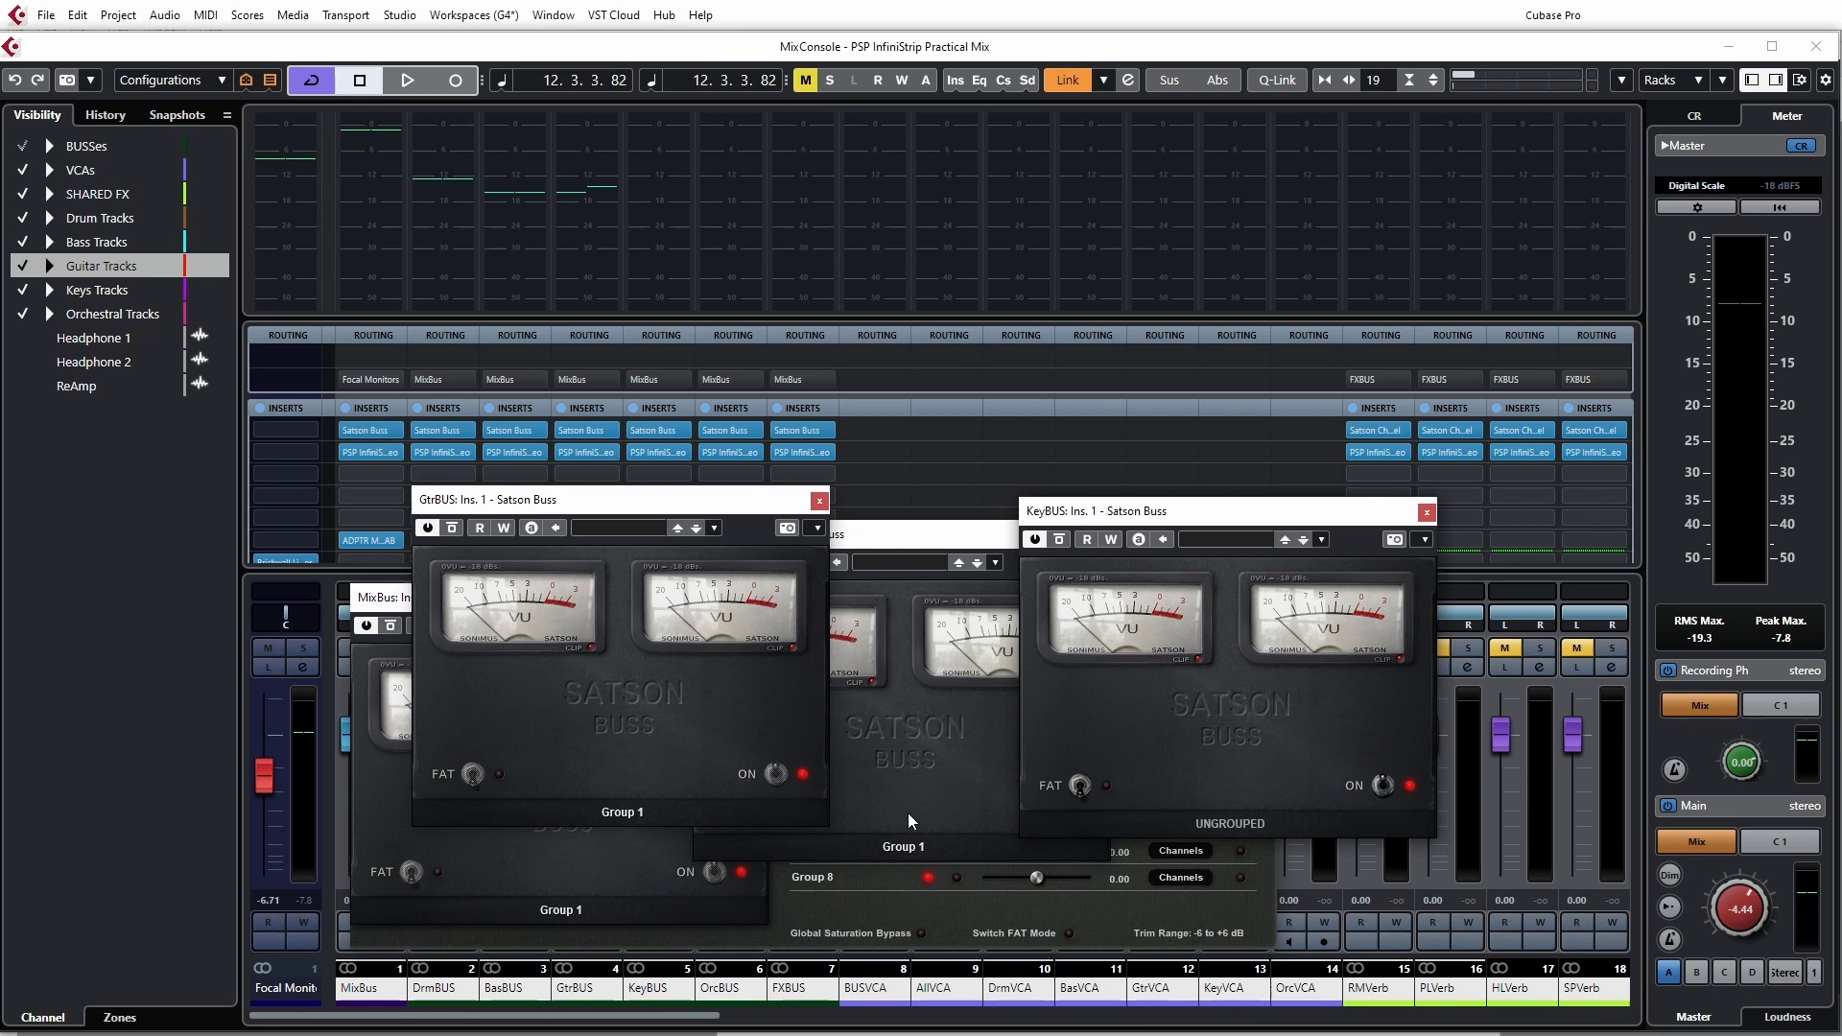
click(1165, 825)
click(1225, 861)
click(734, 432)
click(1165, 824)
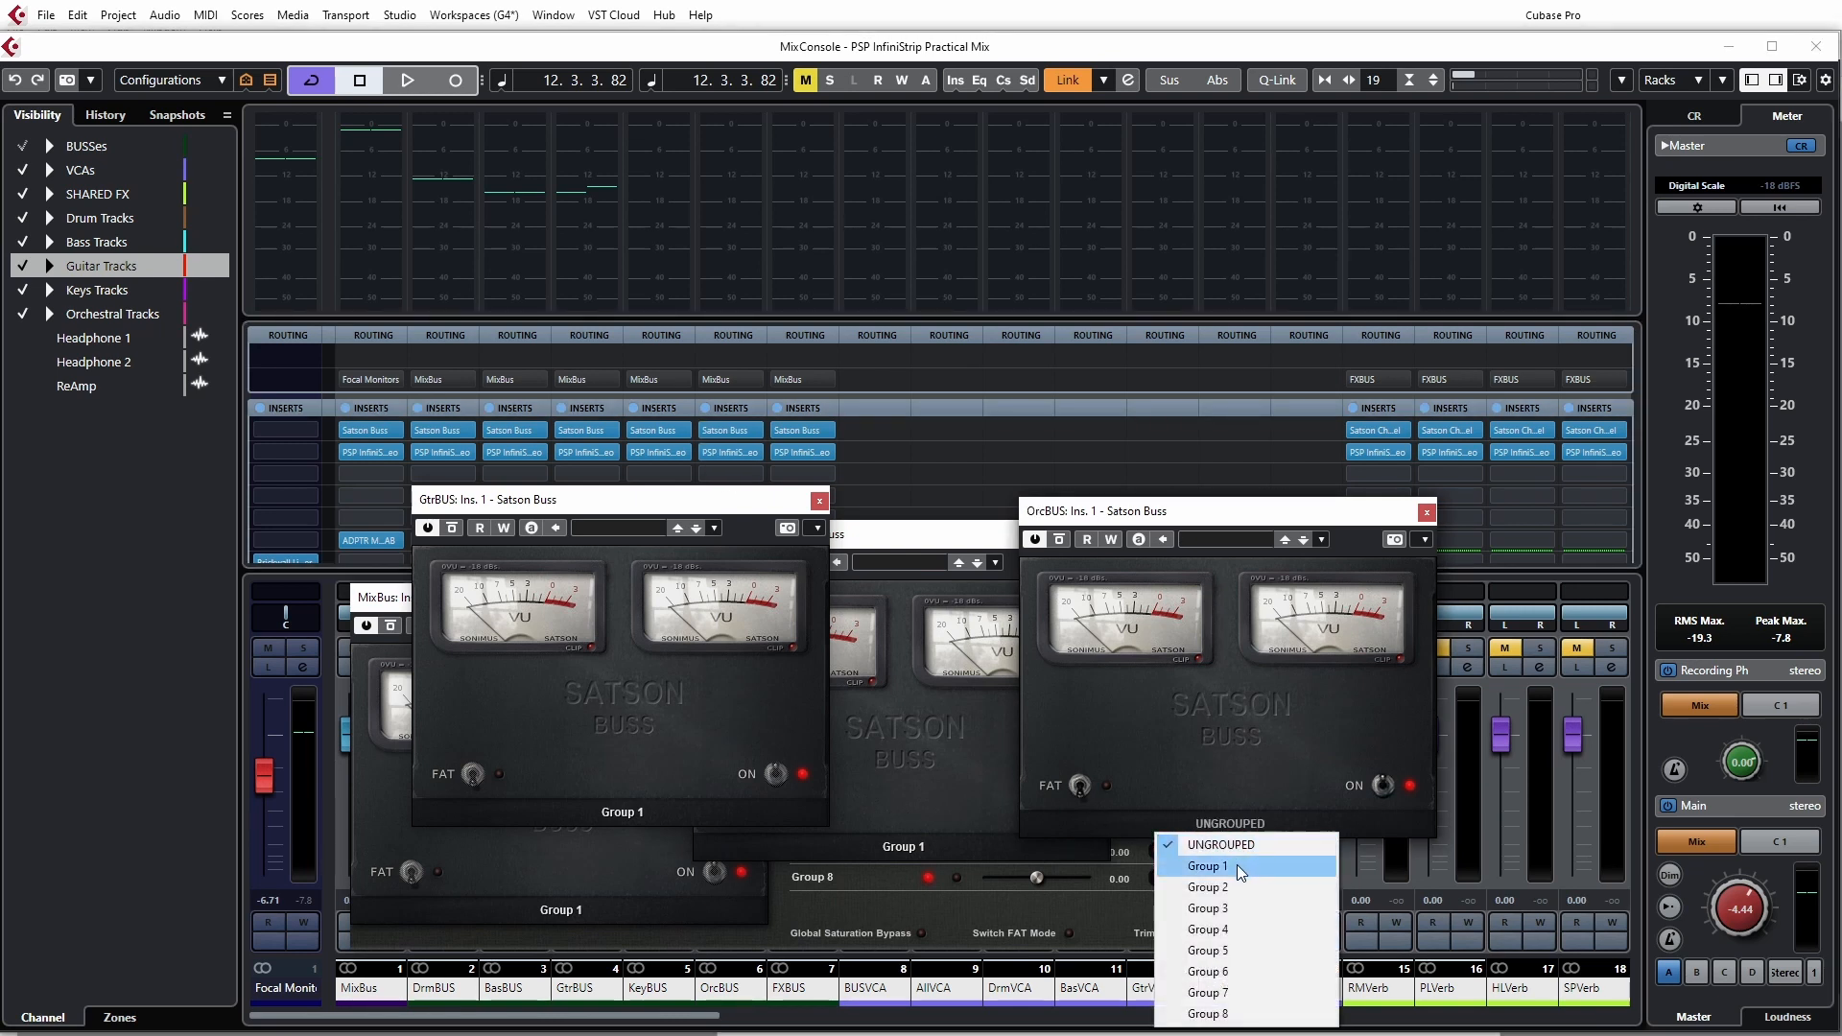
click(1235, 866)
- Check the group assignment of the FXBUS Satson Buss and close every plug-in window except the MixBus one
click(798, 430)
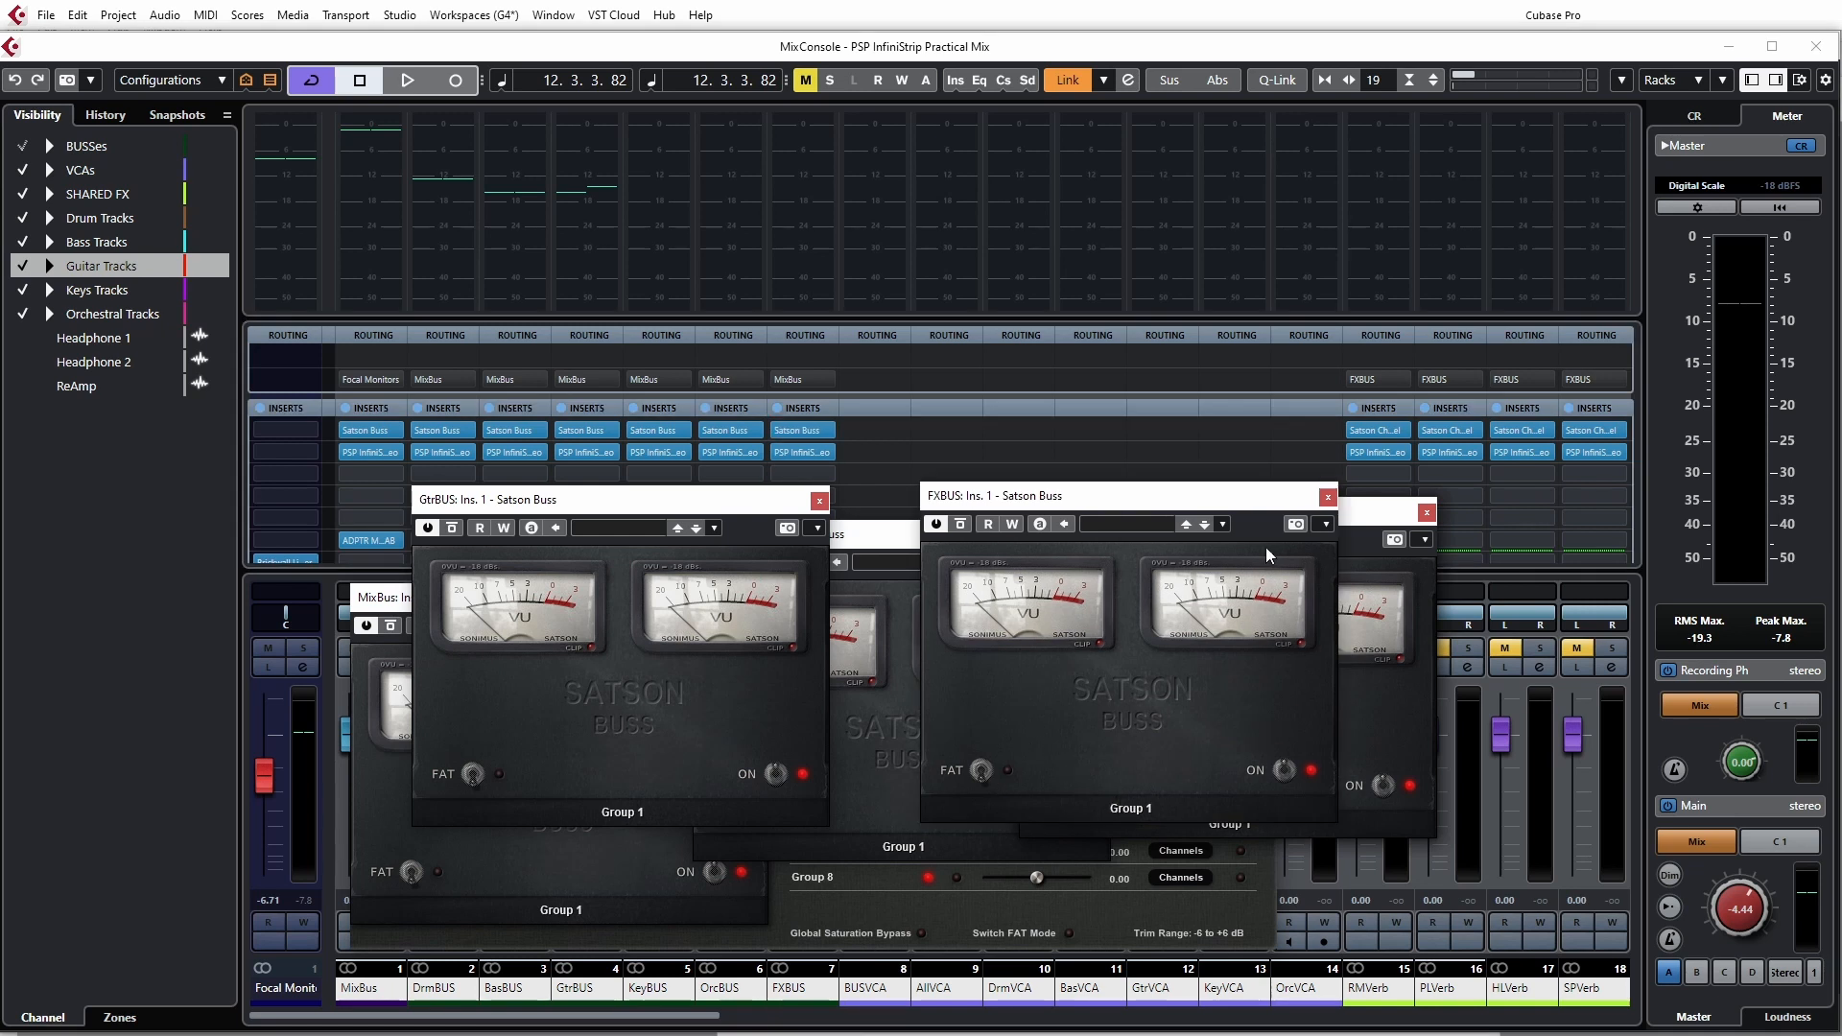
click(1426, 512)
click(820, 500)
click(1425, 513)
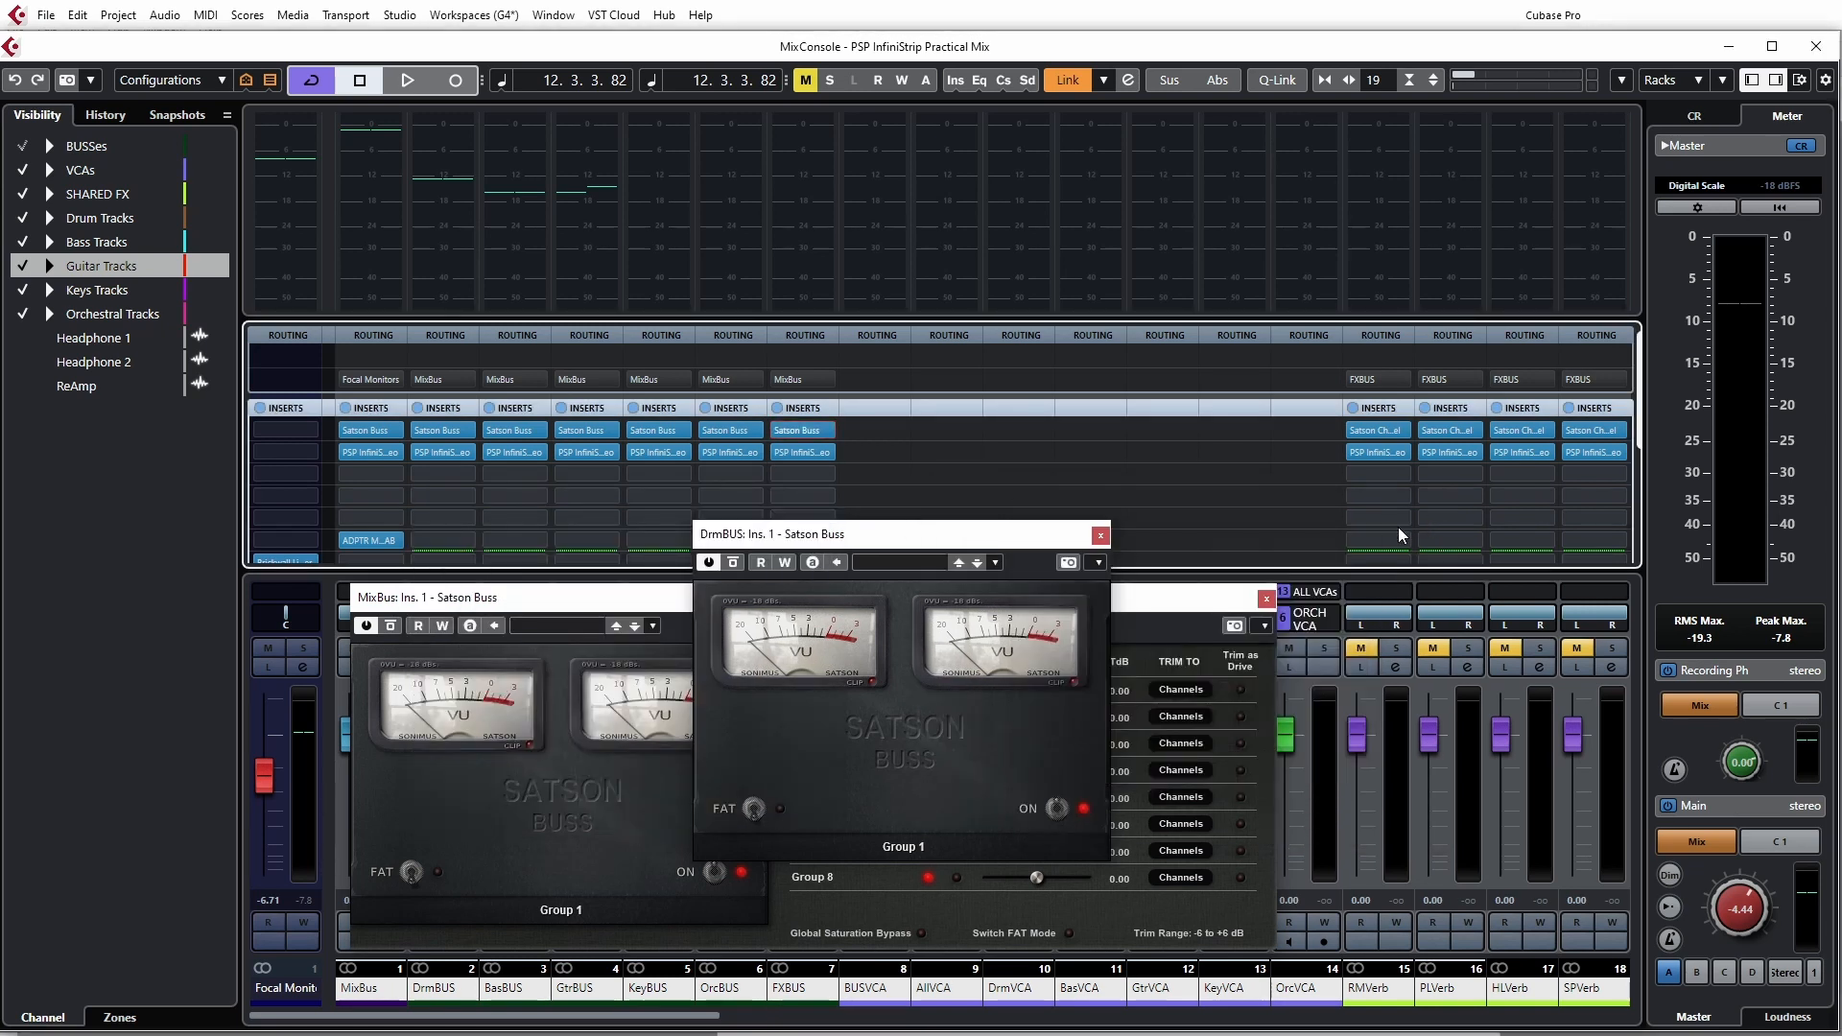
click(1101, 535)
- Set the MixBus Satson Buss to UNGROUPED, repositioning its window over the mixer
drag(742, 610, 912, 611)
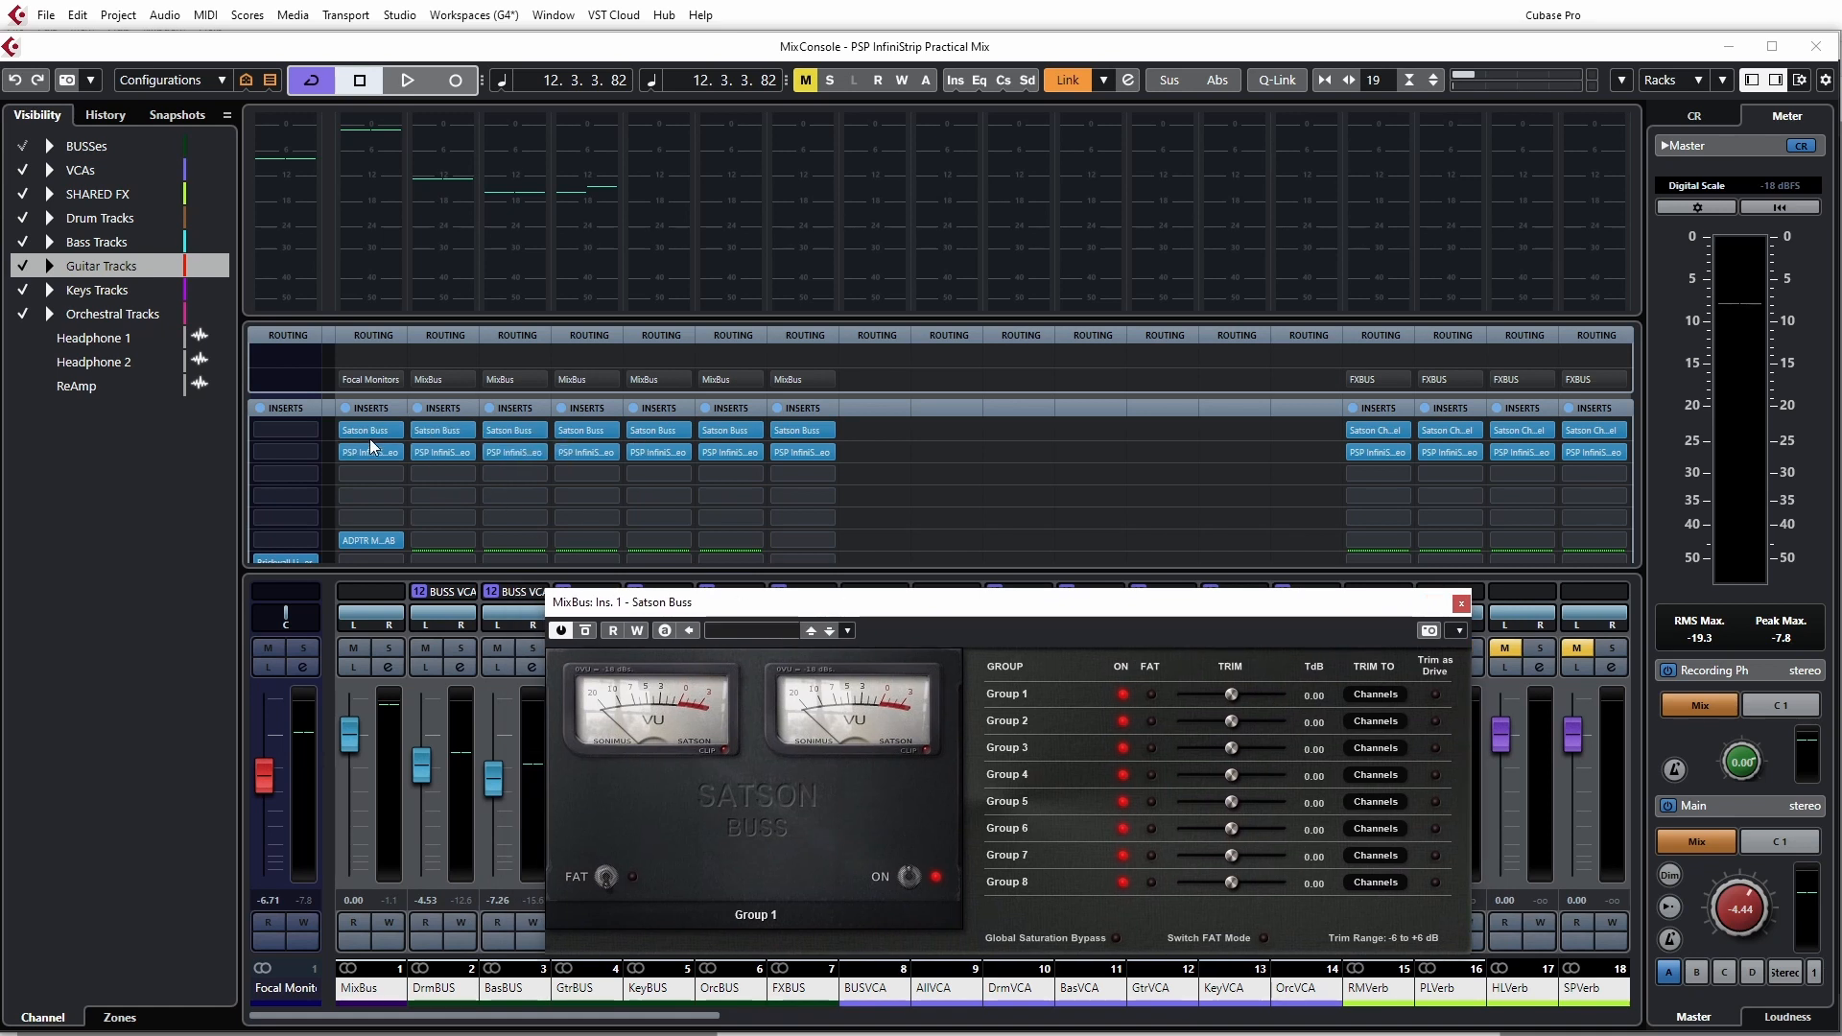
click(757, 916)
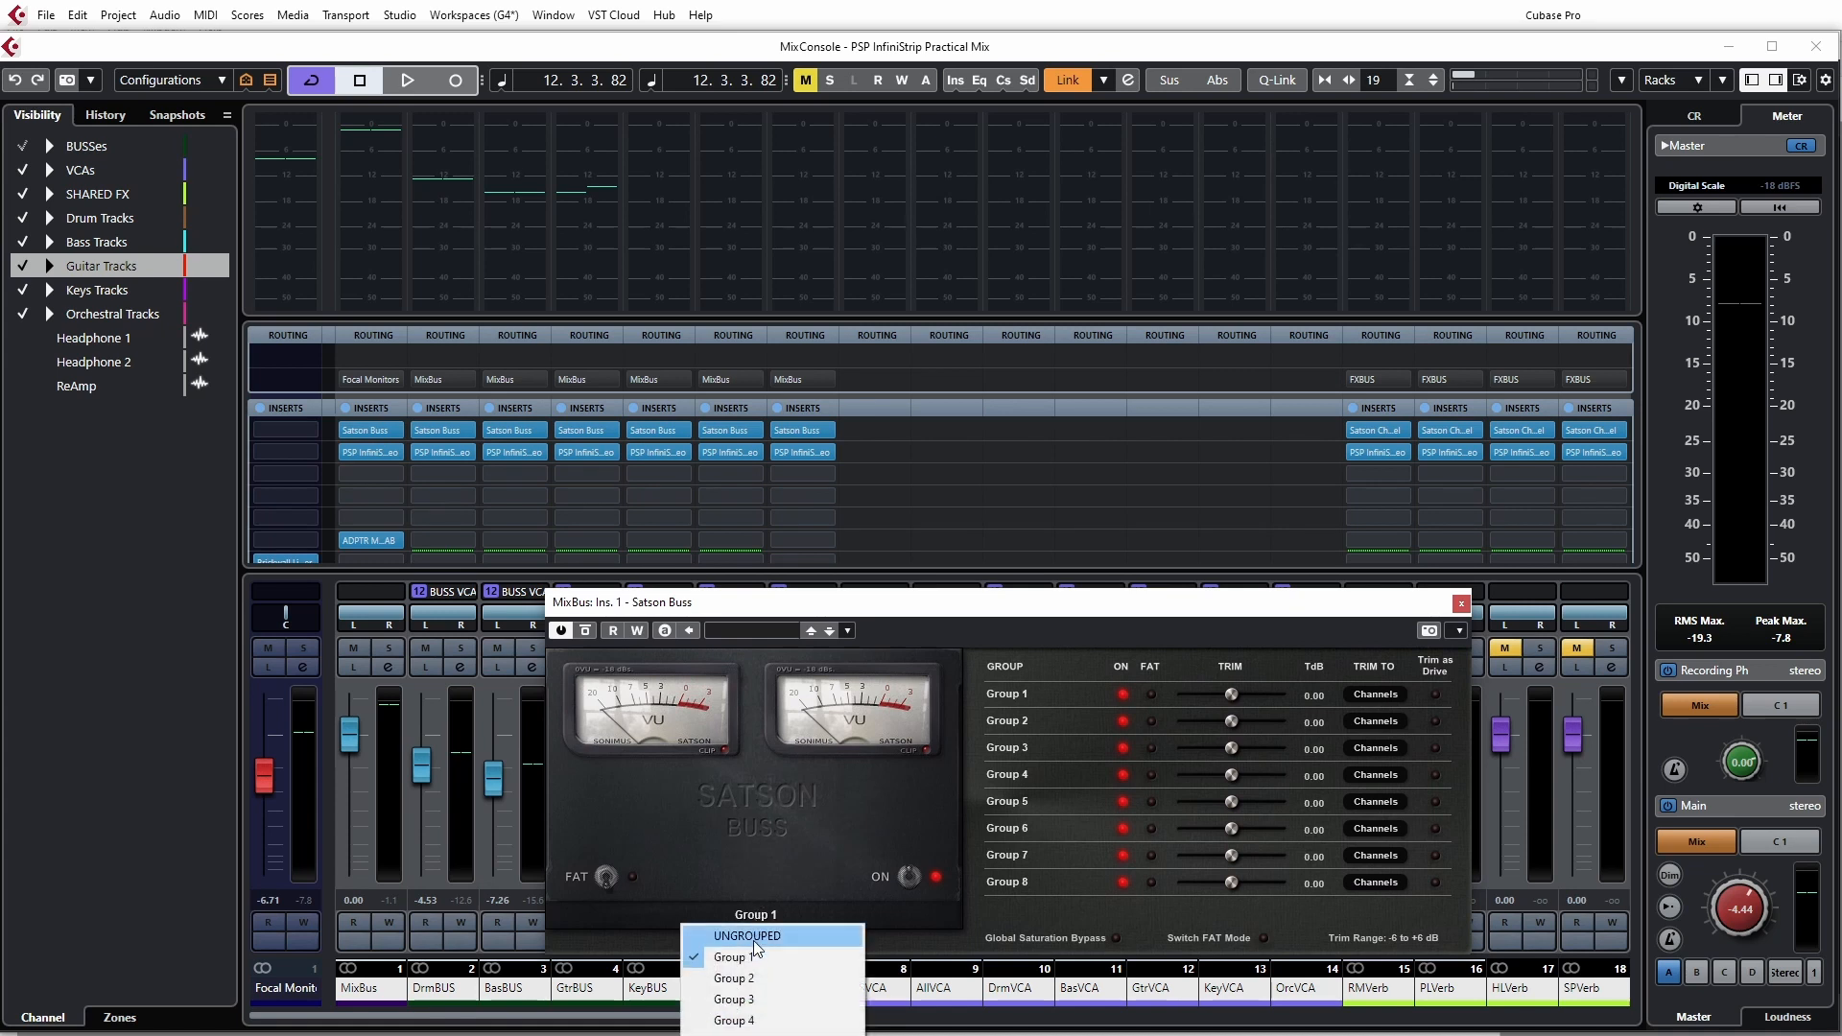
click(756, 937)
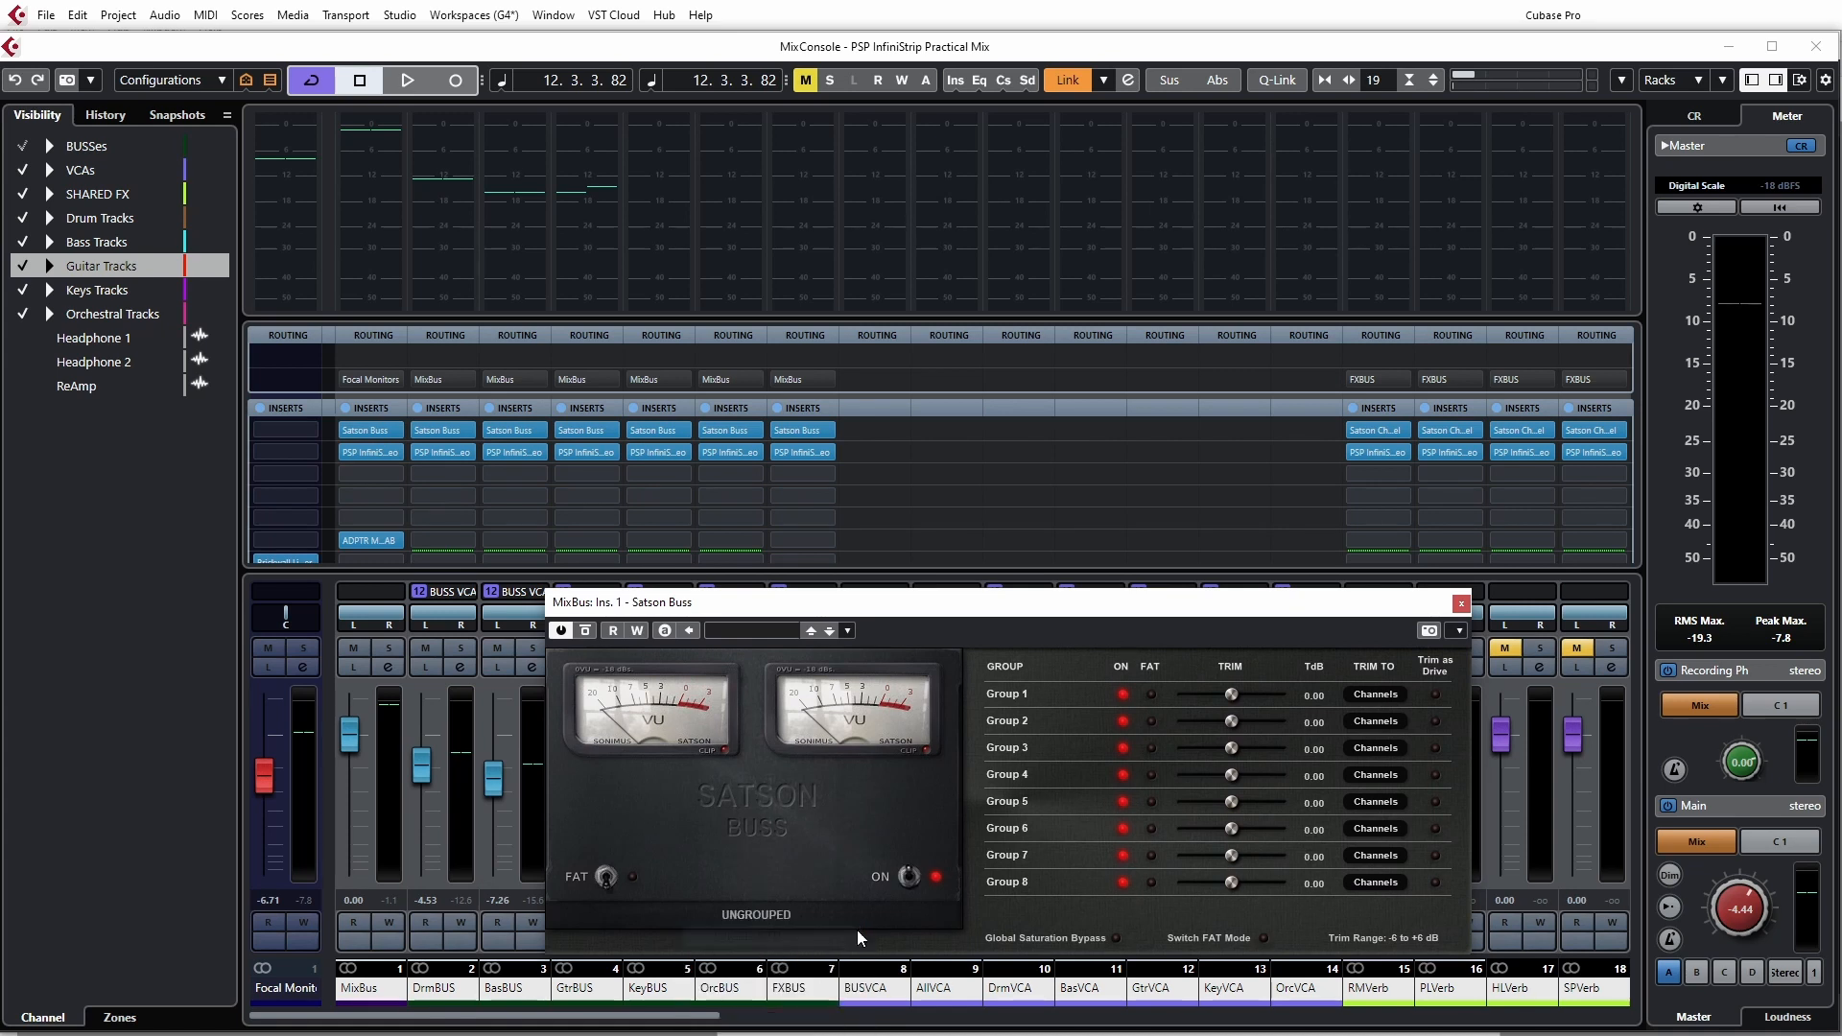
drag(928, 606, 746, 615)
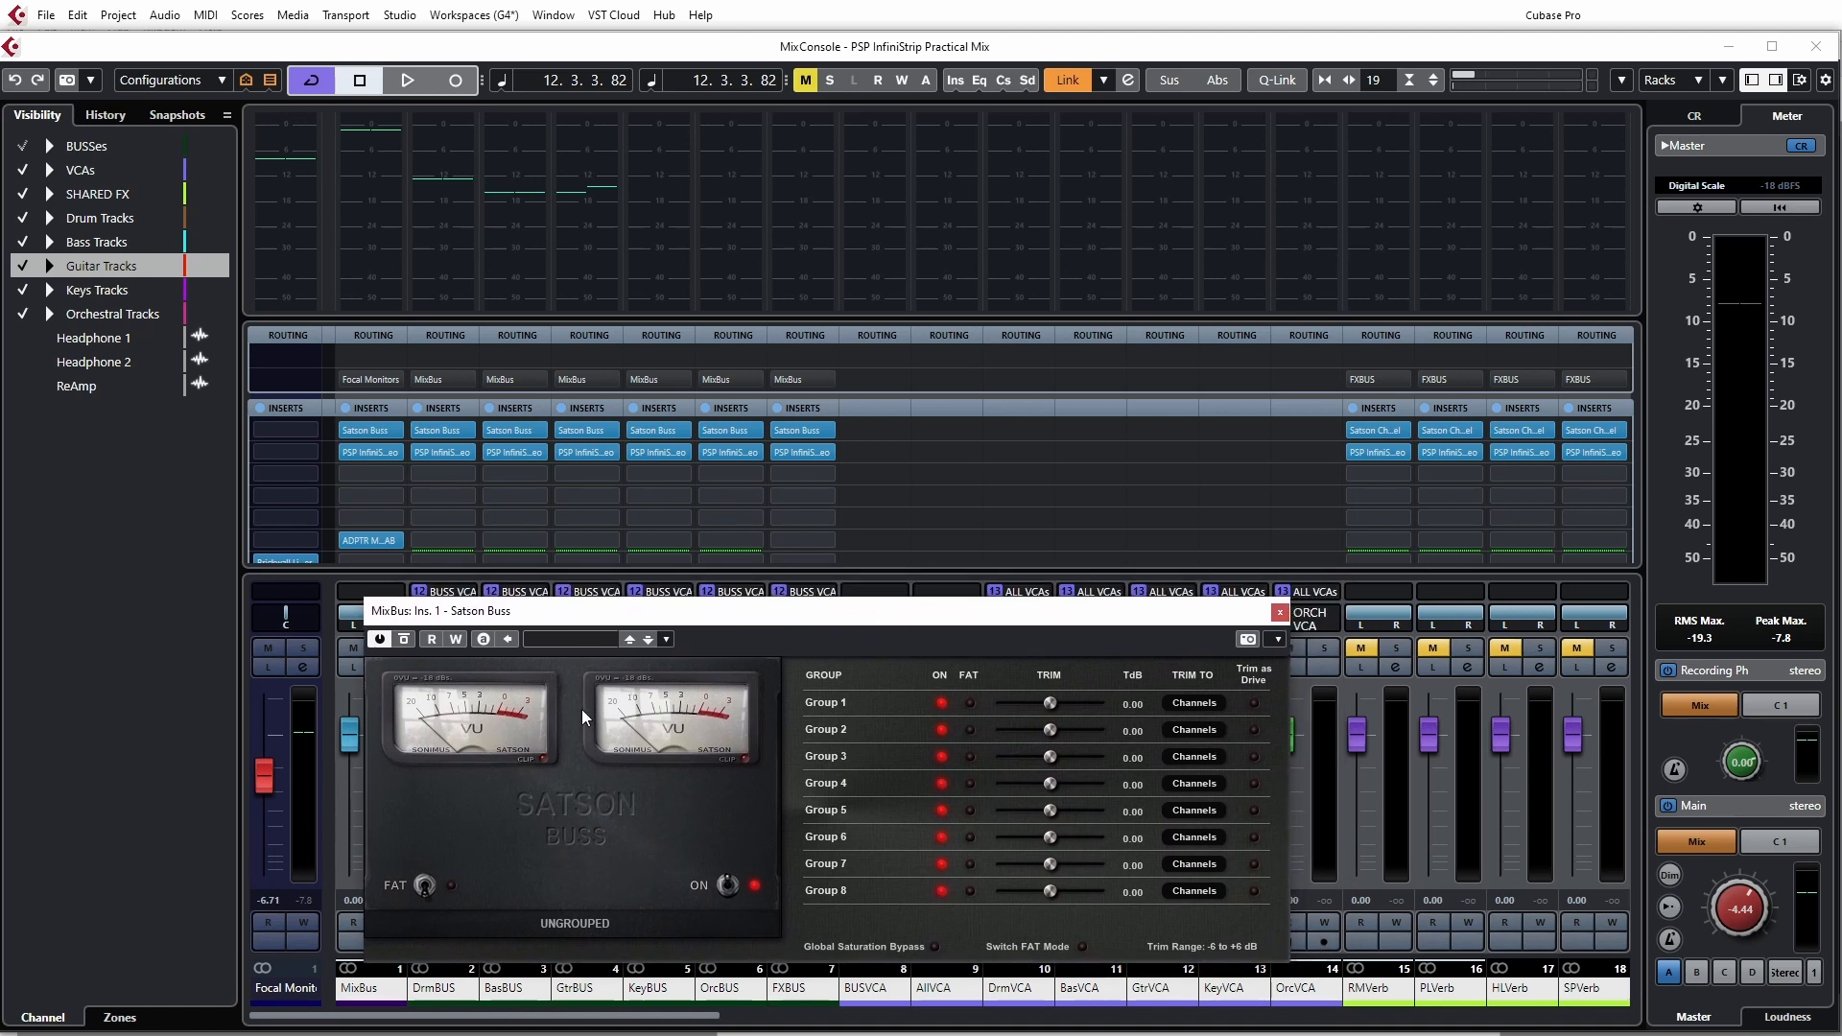
- Rename Group 1 as Drums in the group list of the MixBus Satson Buss
drag(708, 619, 655, 617)
mouse_move(447, 452)
double_click(787, 700)
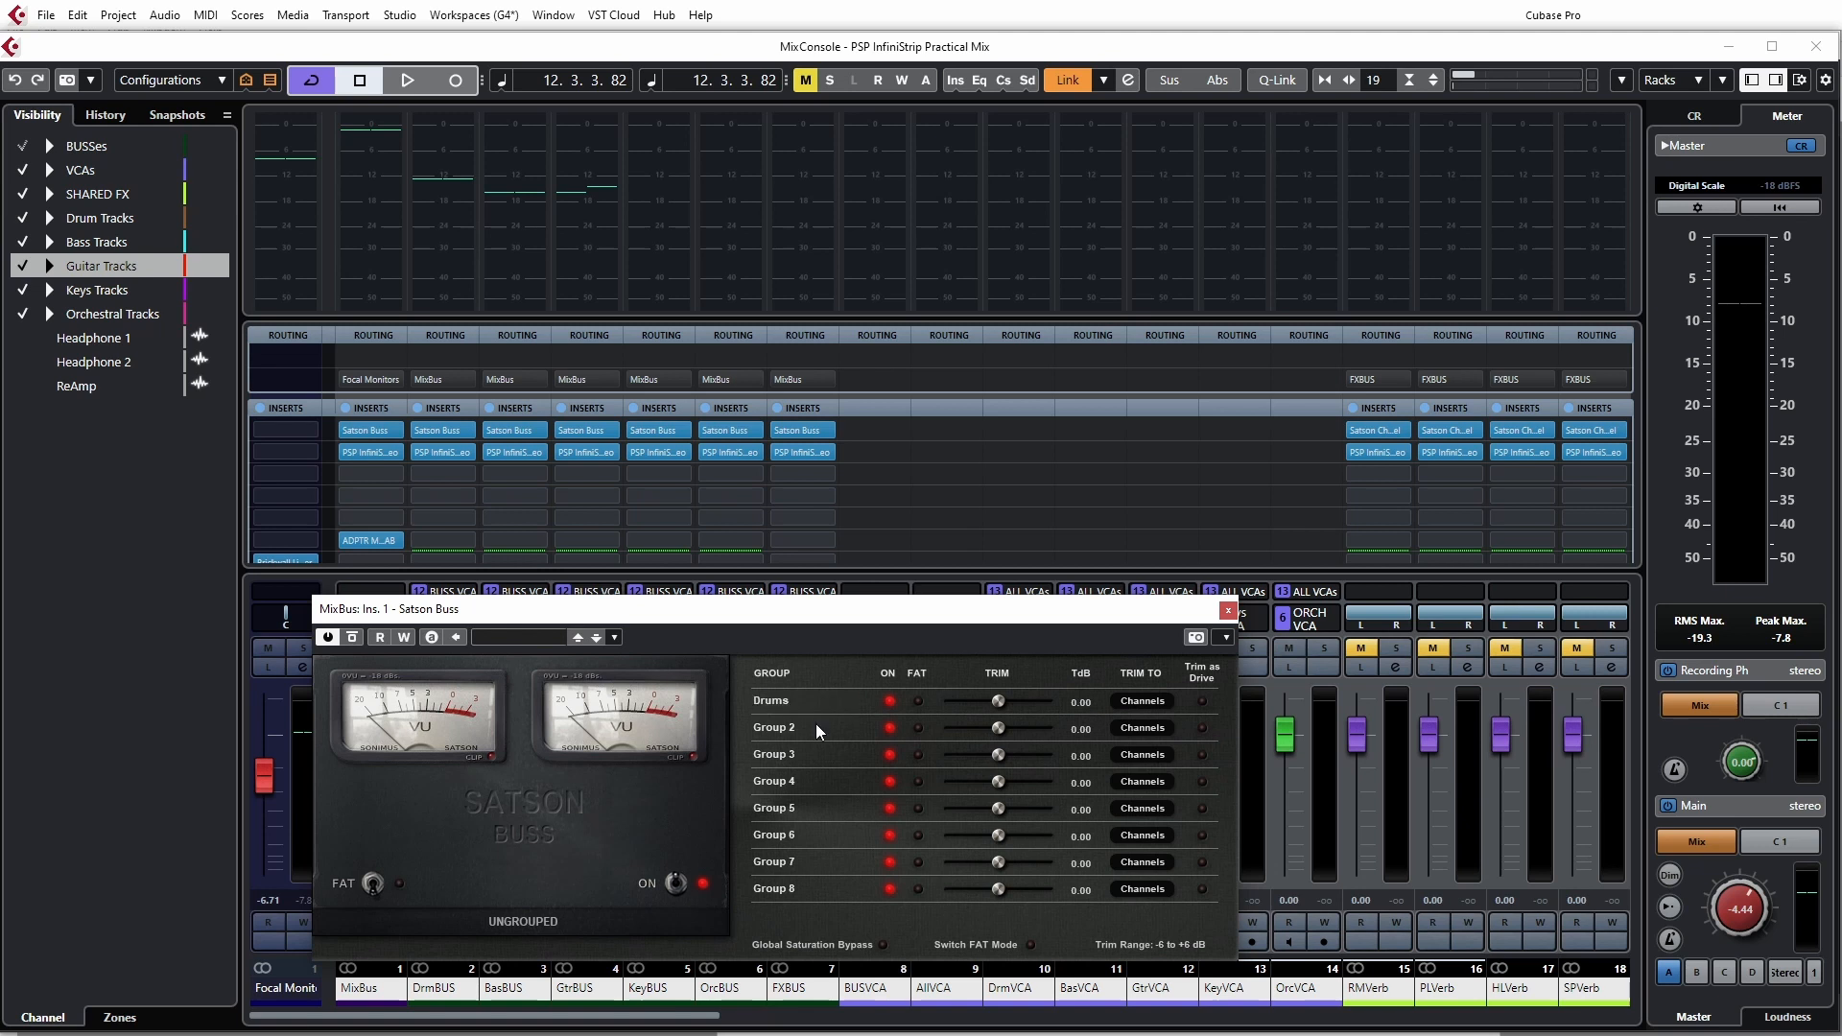
- Move the MixBus Satson Buss window higher and check the group assignment of the DrmBUS Satson Buss
drag(787, 618, 959, 529)
click(446, 428)
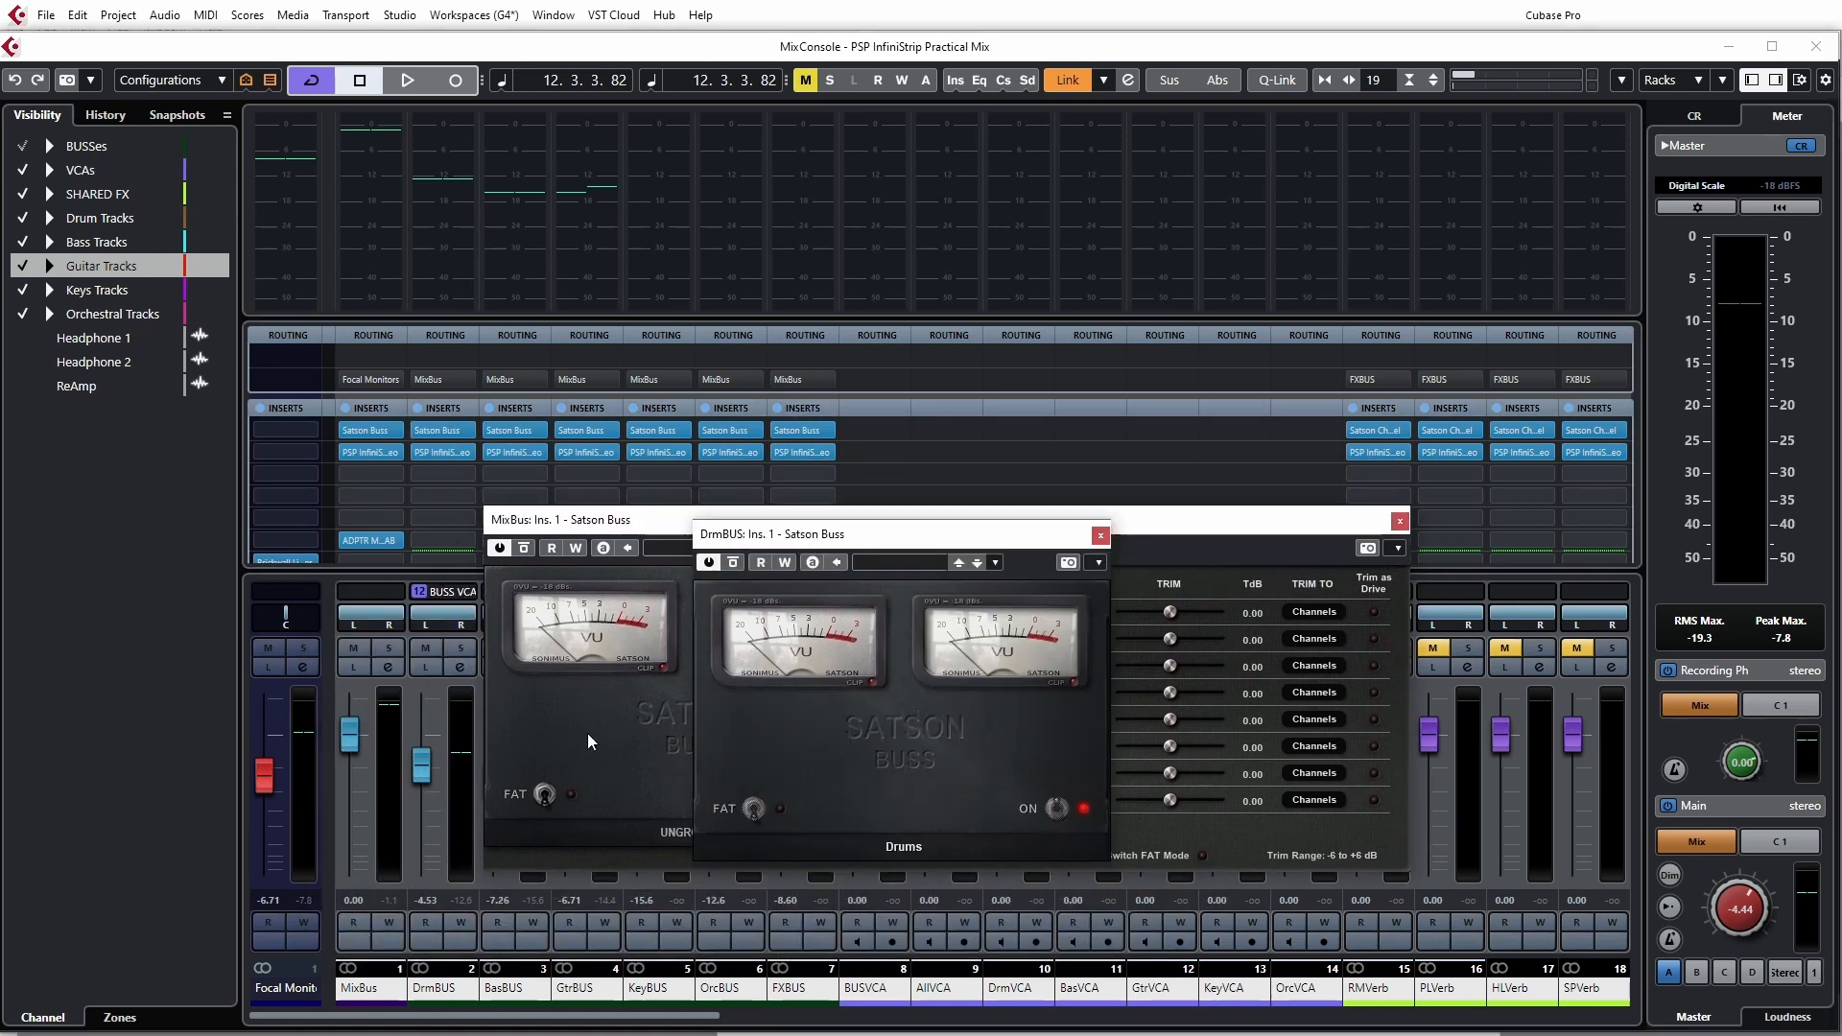
click(1100, 534)
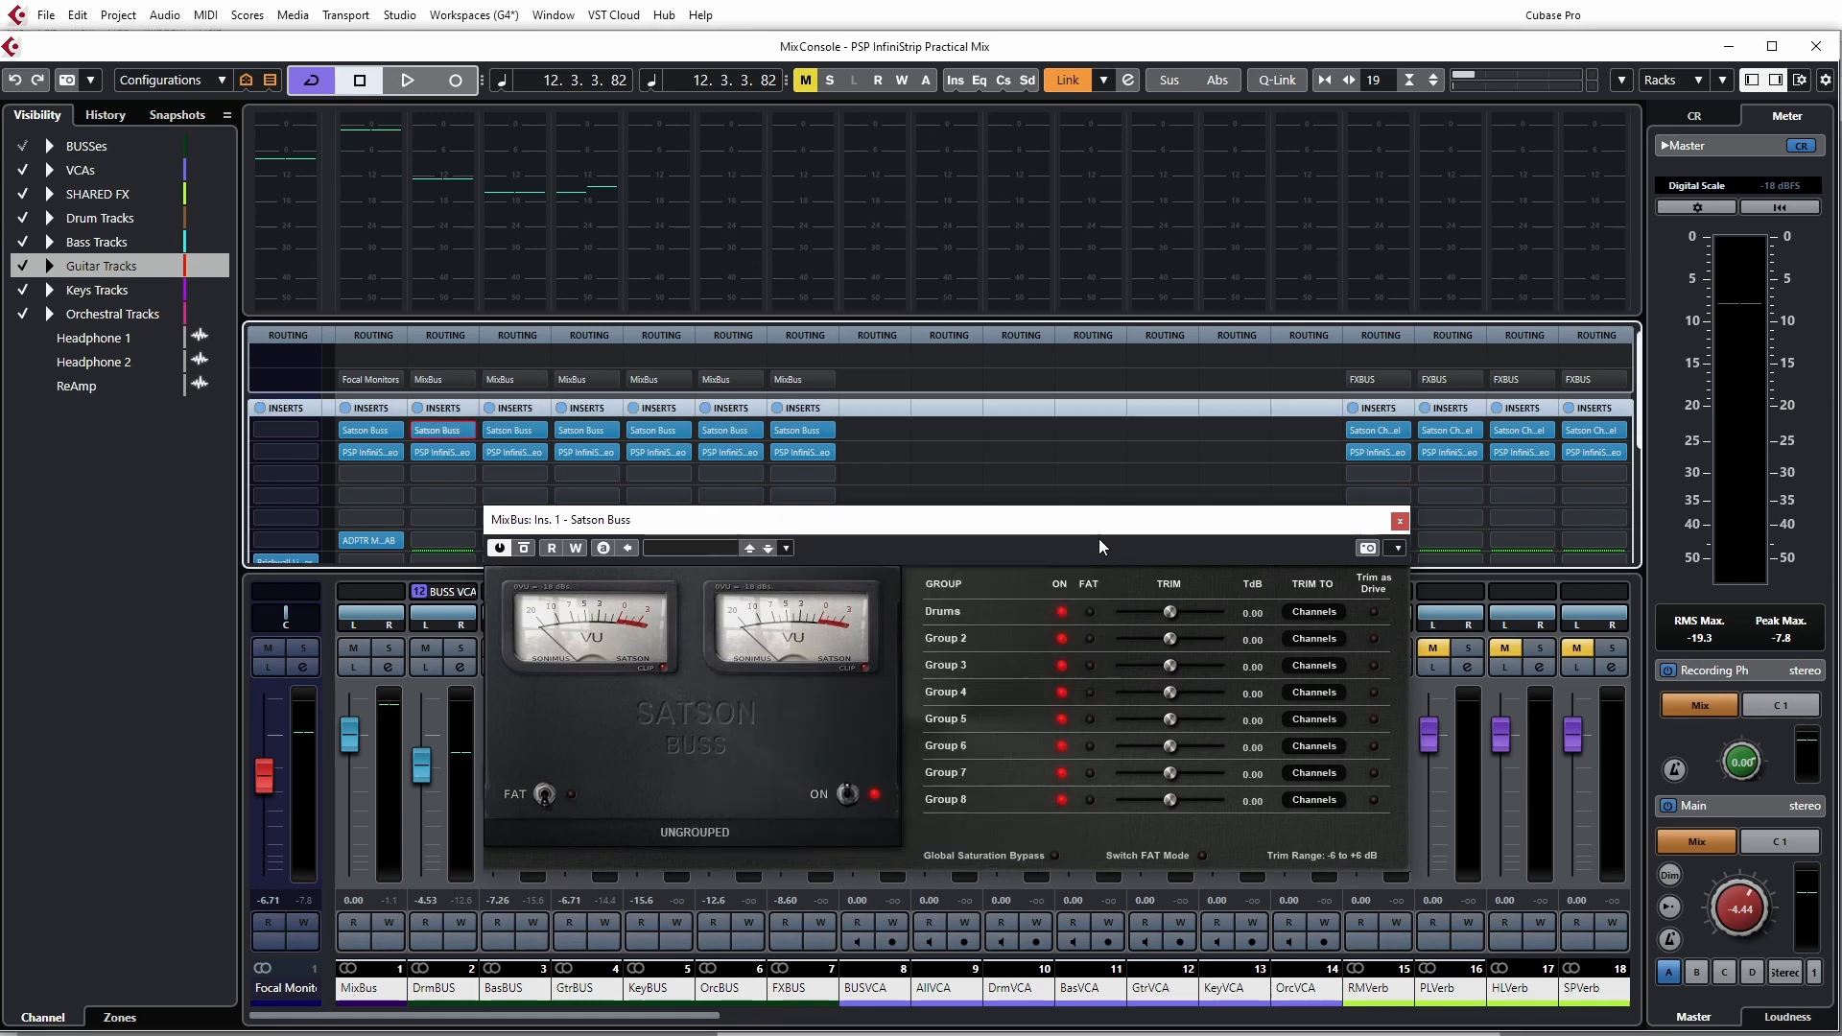
- Assign the Satson Channel on the OHDrm channel to the Drums group and close its window
drag(693, 1026, 979, 1029)
click(945, 431)
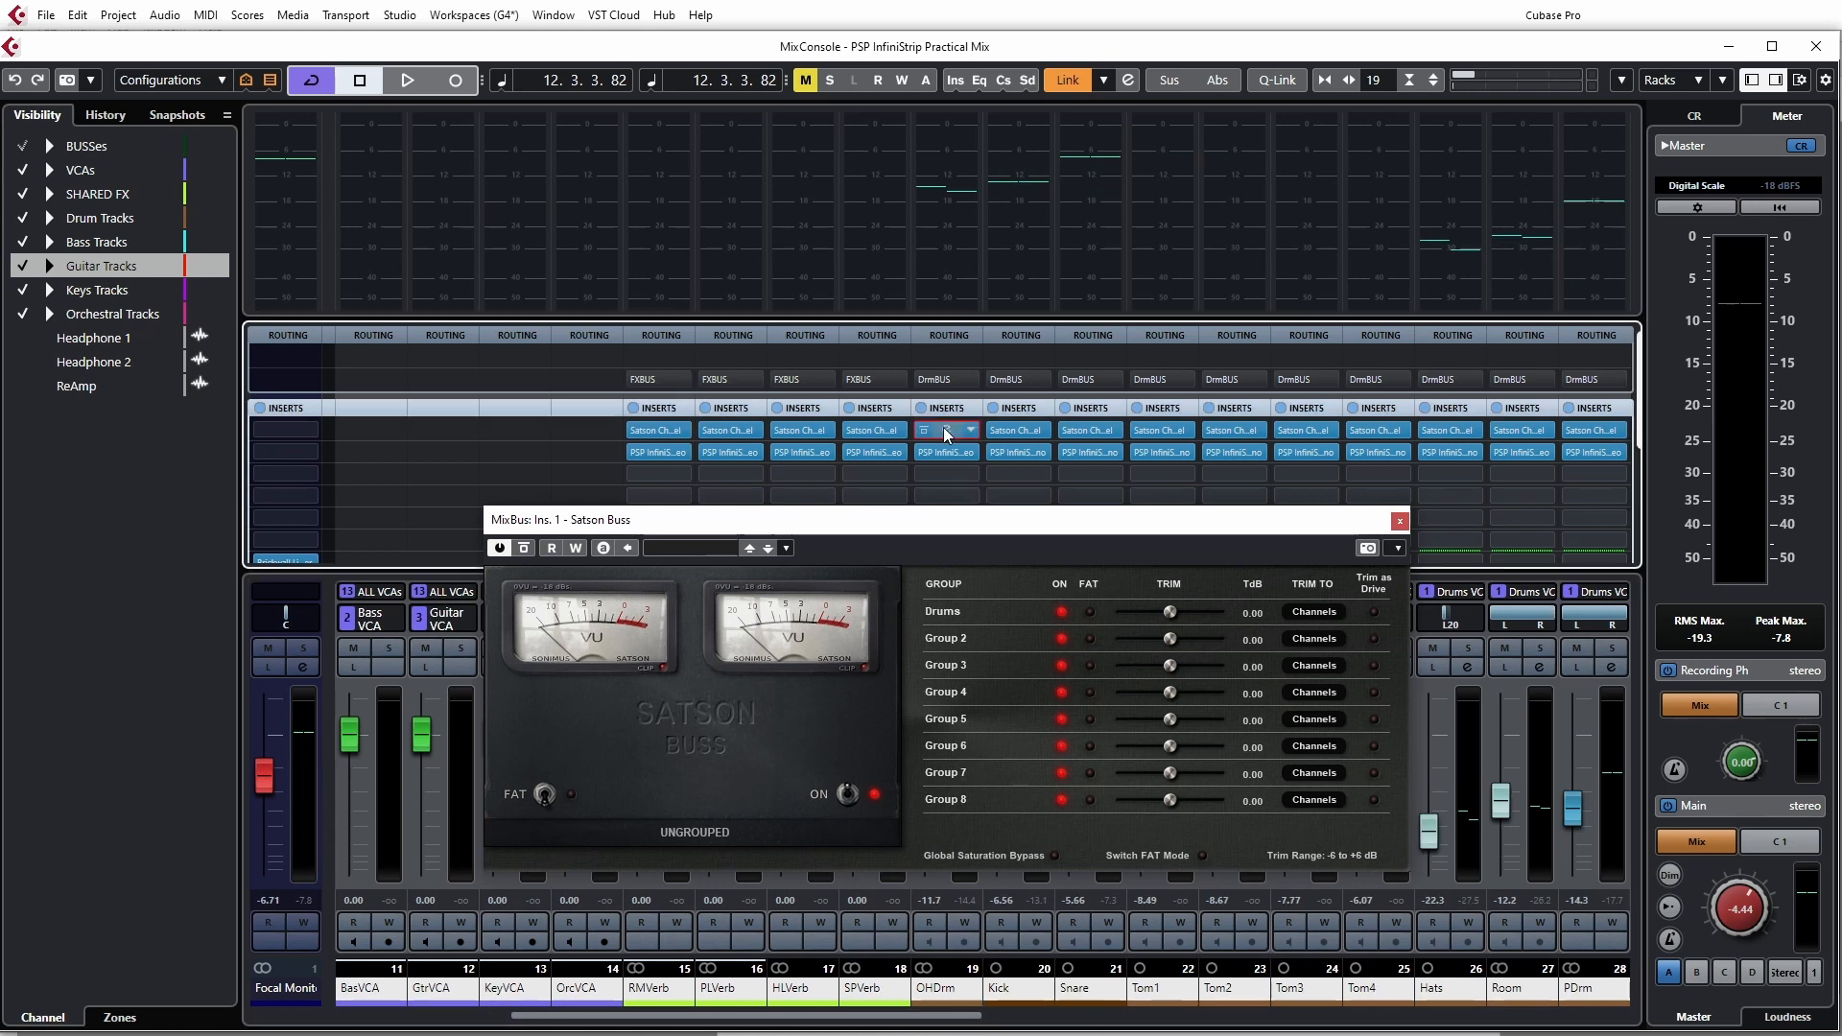
click(1236, 846)
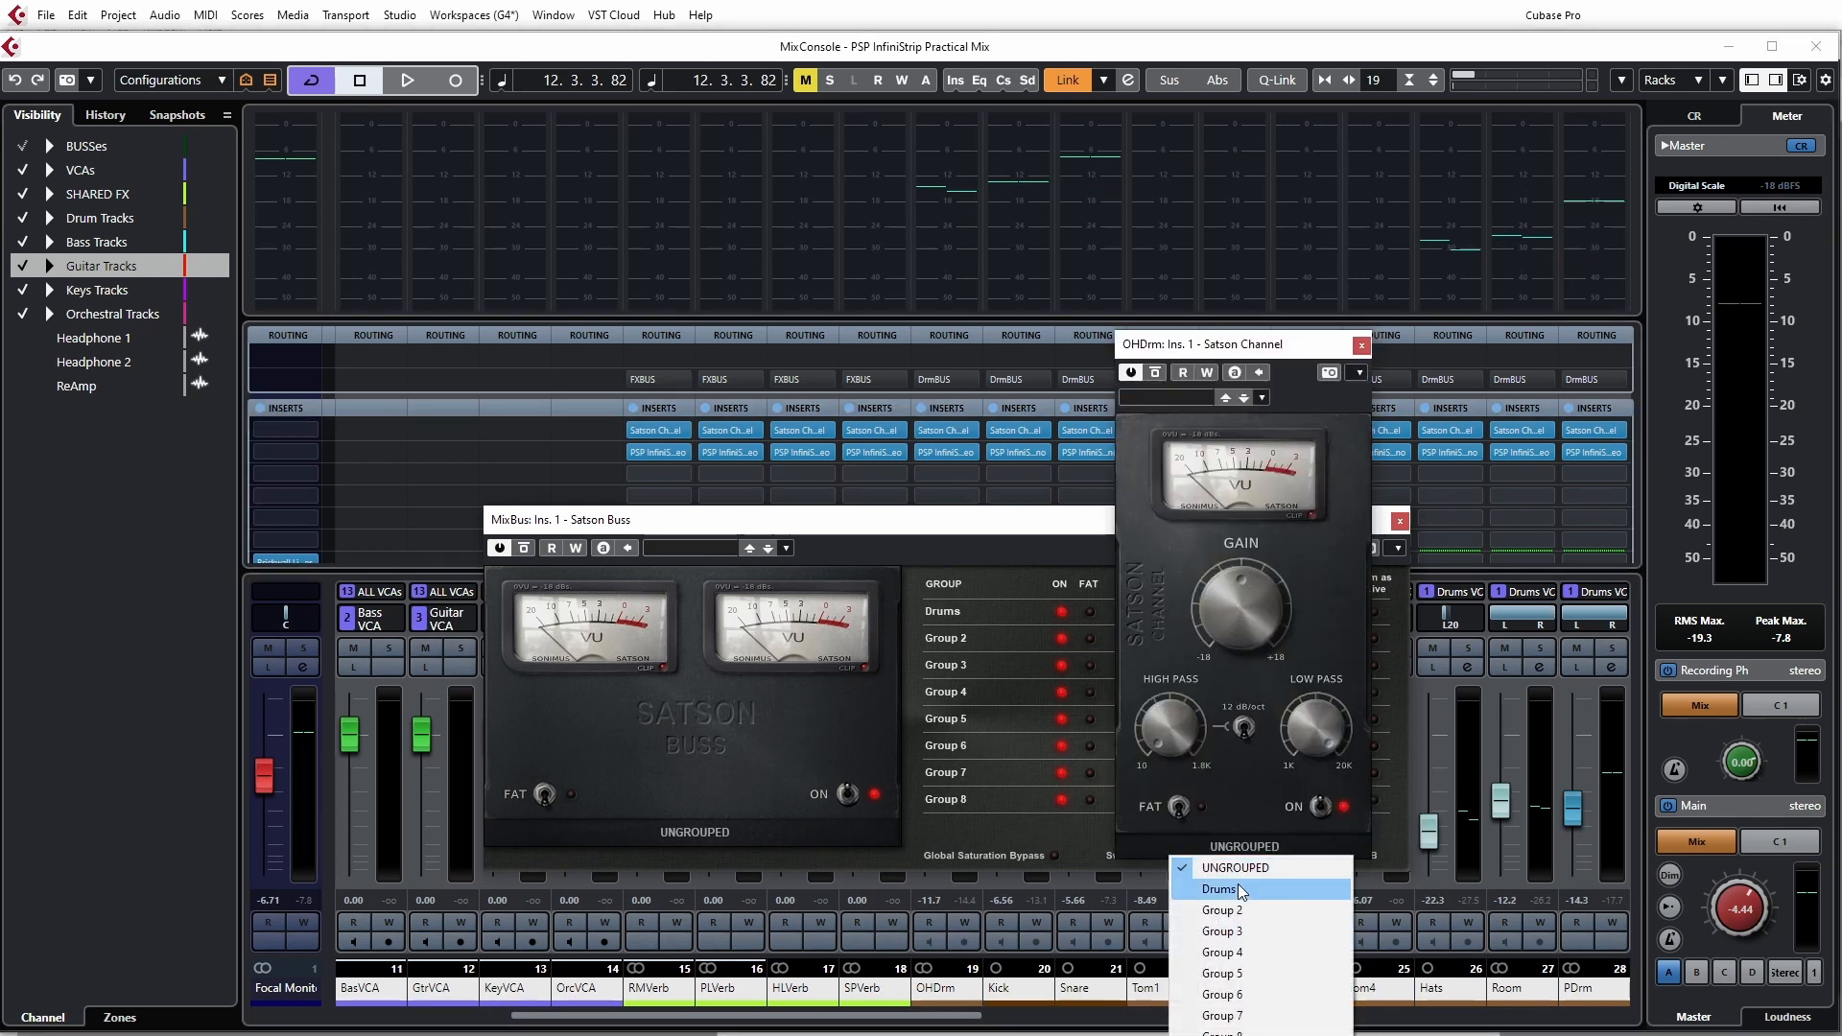
click(1237, 884)
click(1361, 347)
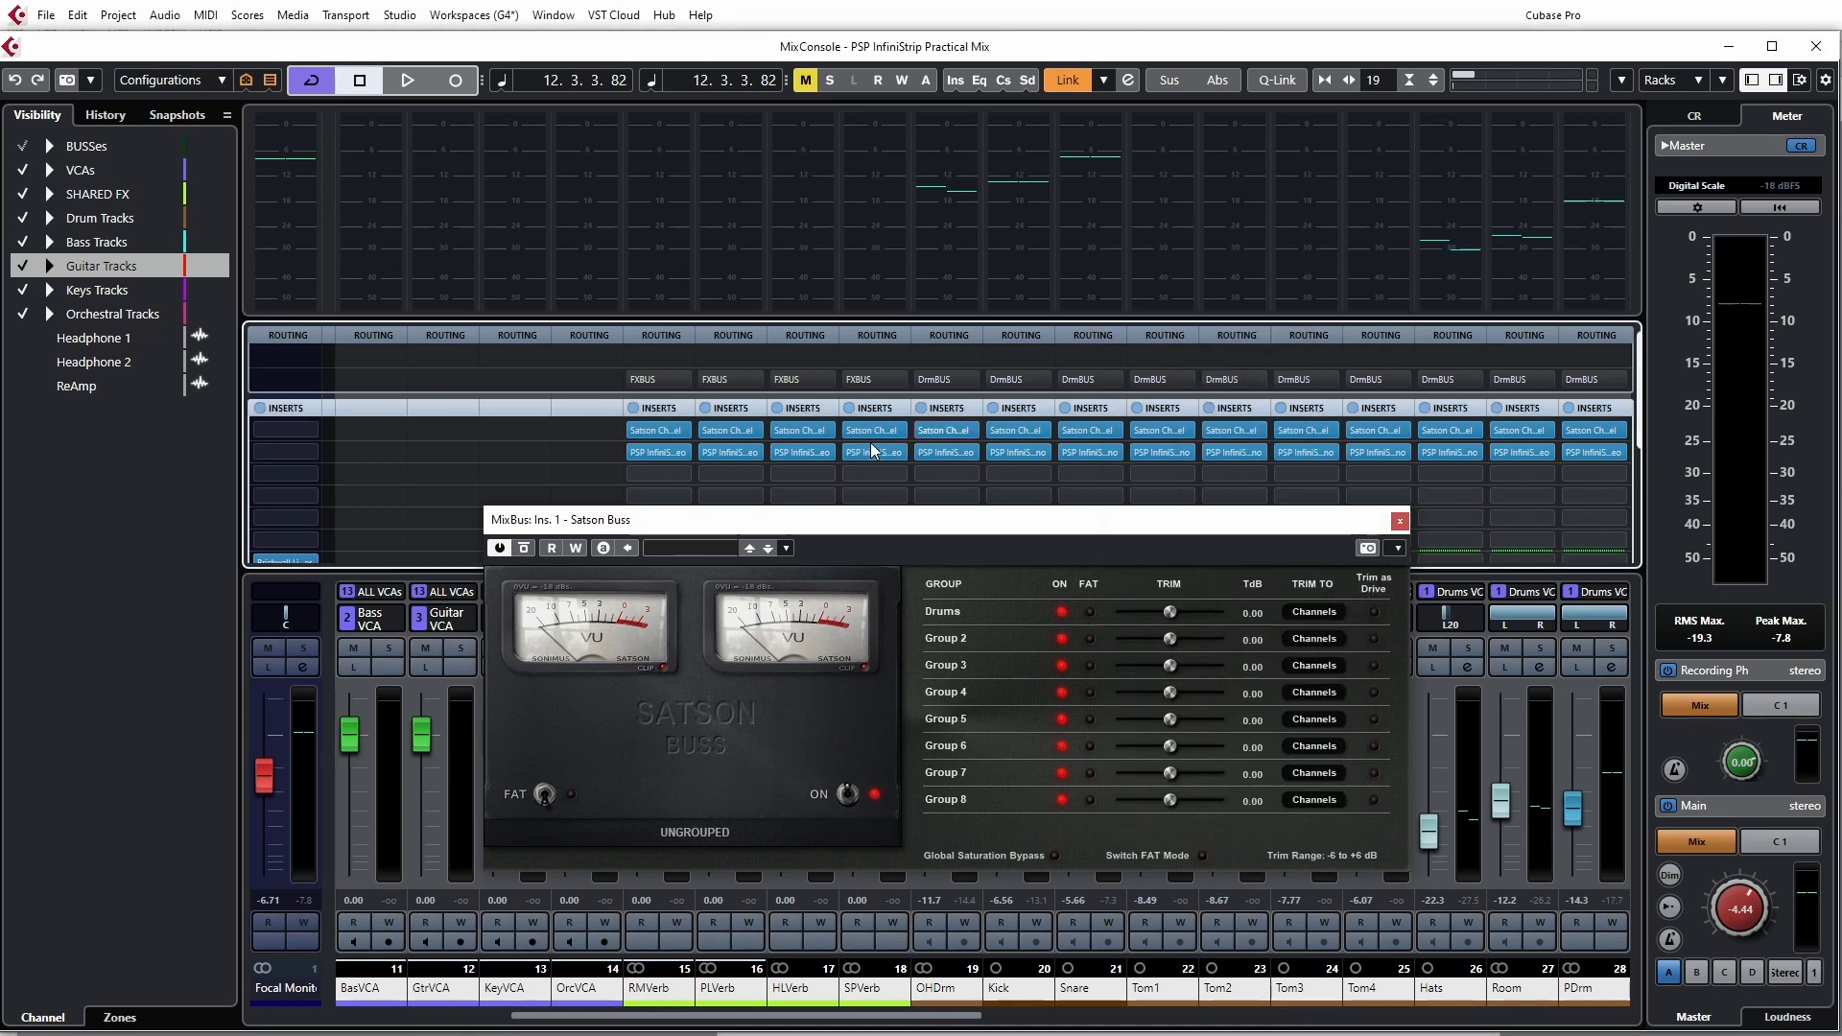
- Assign the Satson Channel instances on the drum channels from Kick to PDrm to the Drums group and close their windows
click(1019, 435)
click(1224, 918)
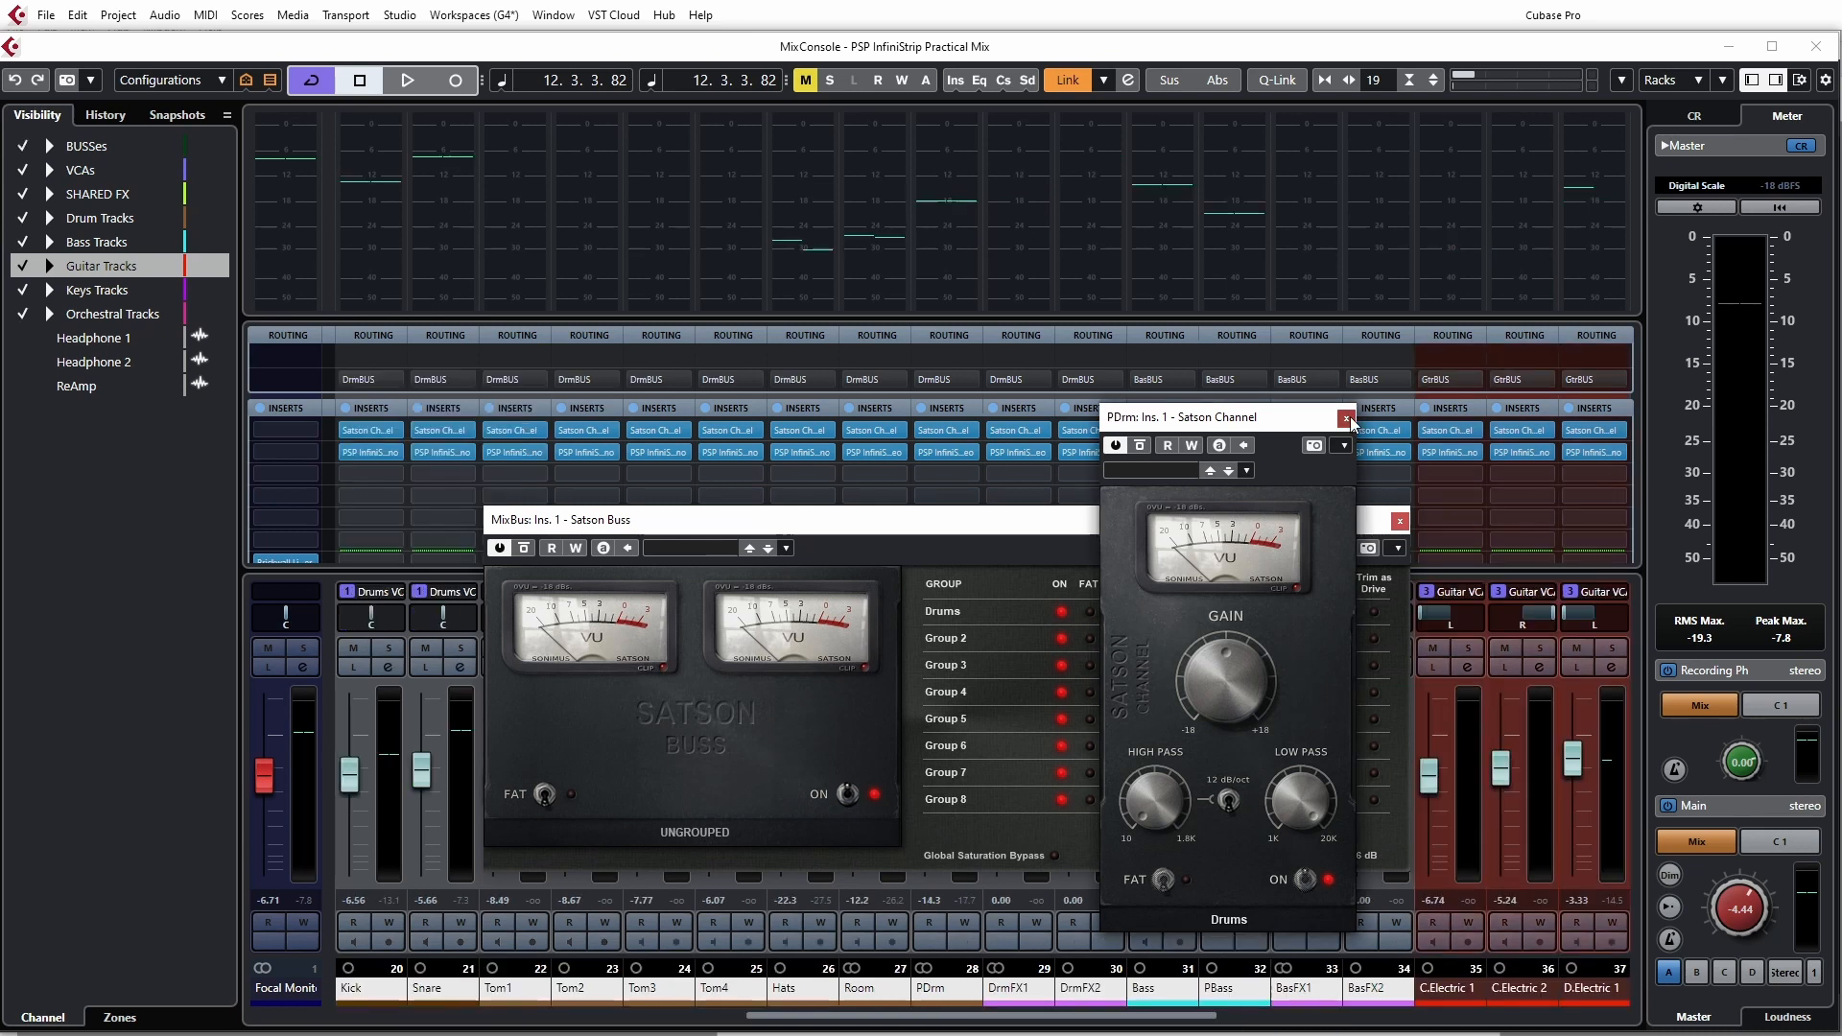
click(1347, 418)
click(1346, 418)
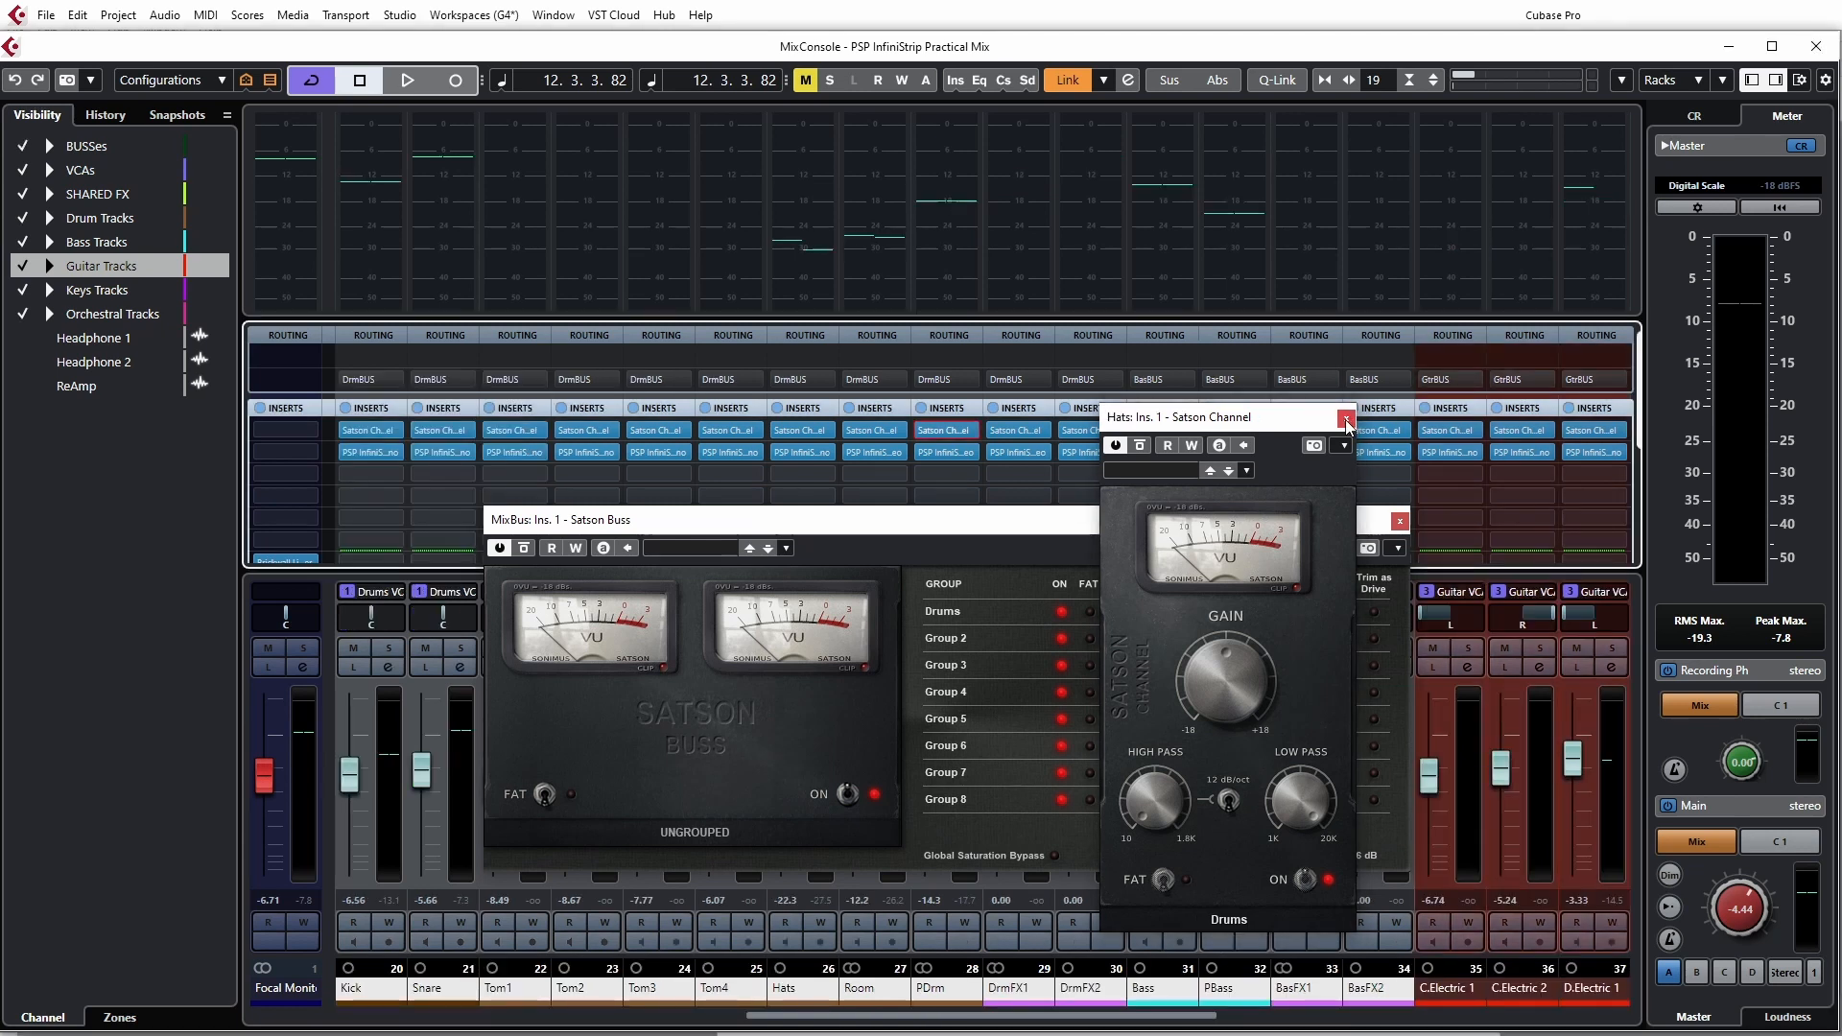
click(1346, 419)
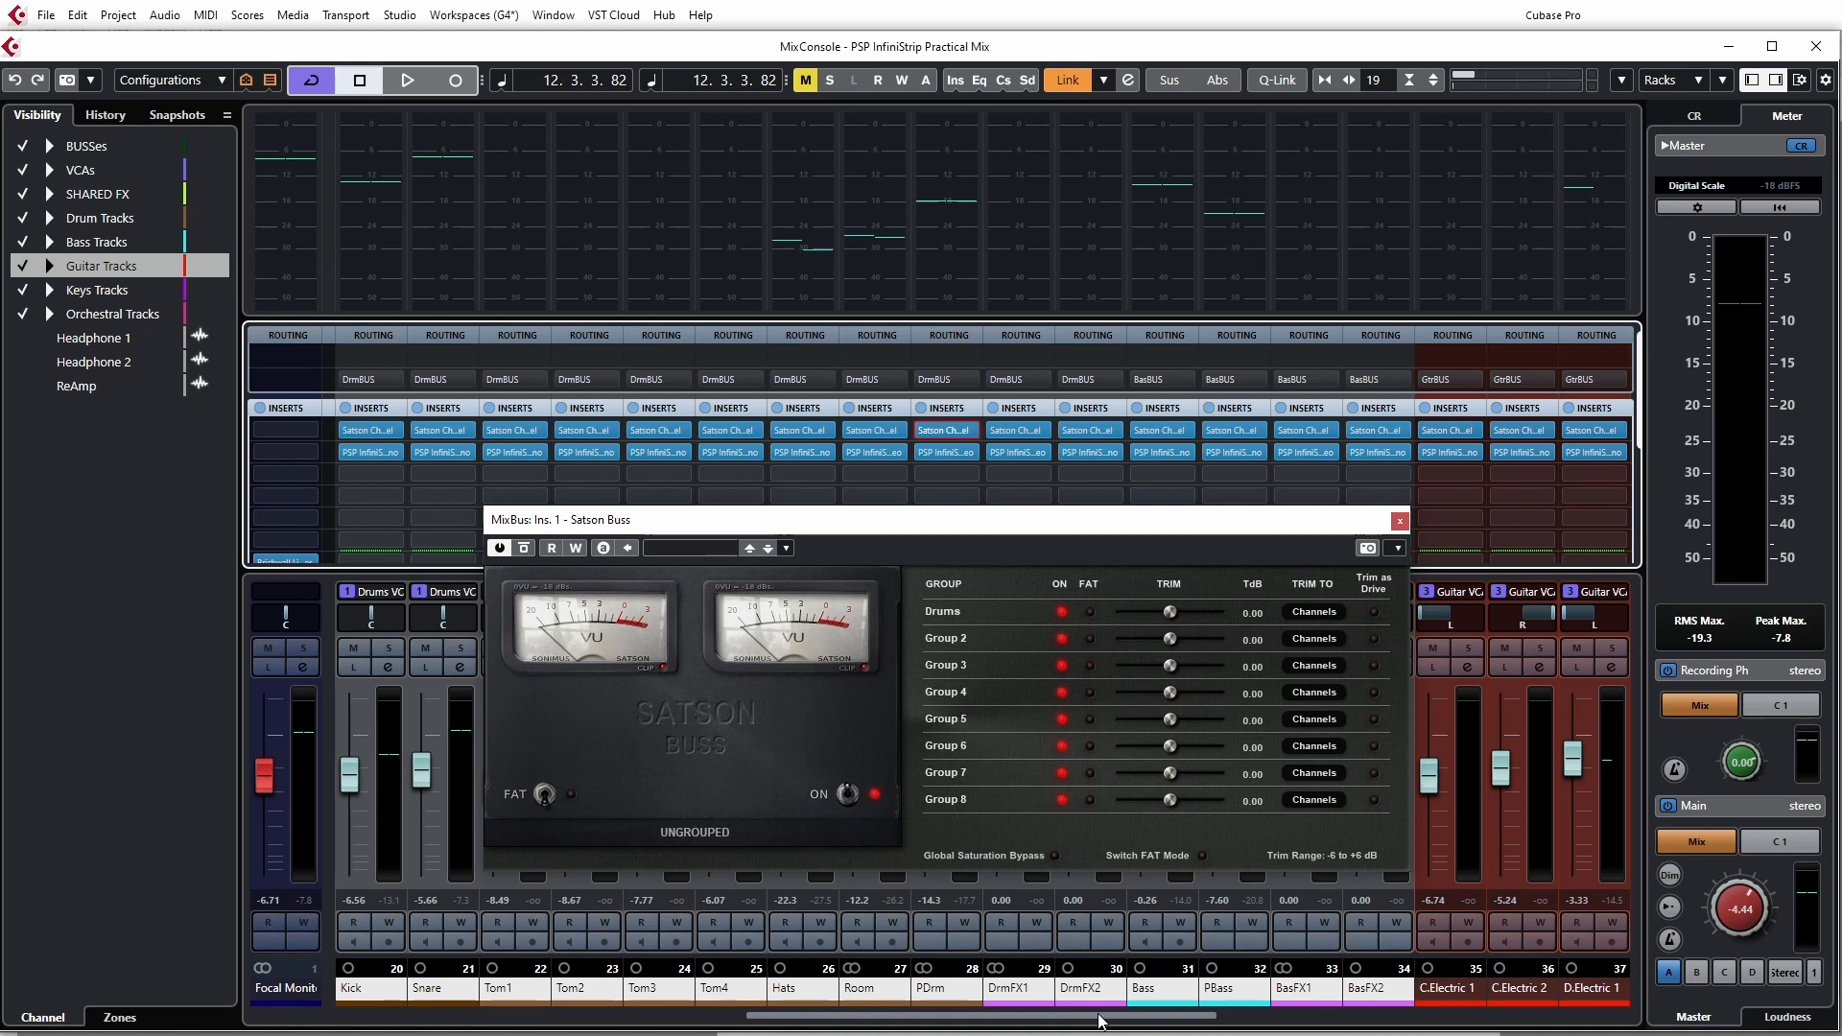
- Assign the Satson Channel instances on DrmFX1 and DrmFX2 to the Drums group, closing each window
click(1019, 434)
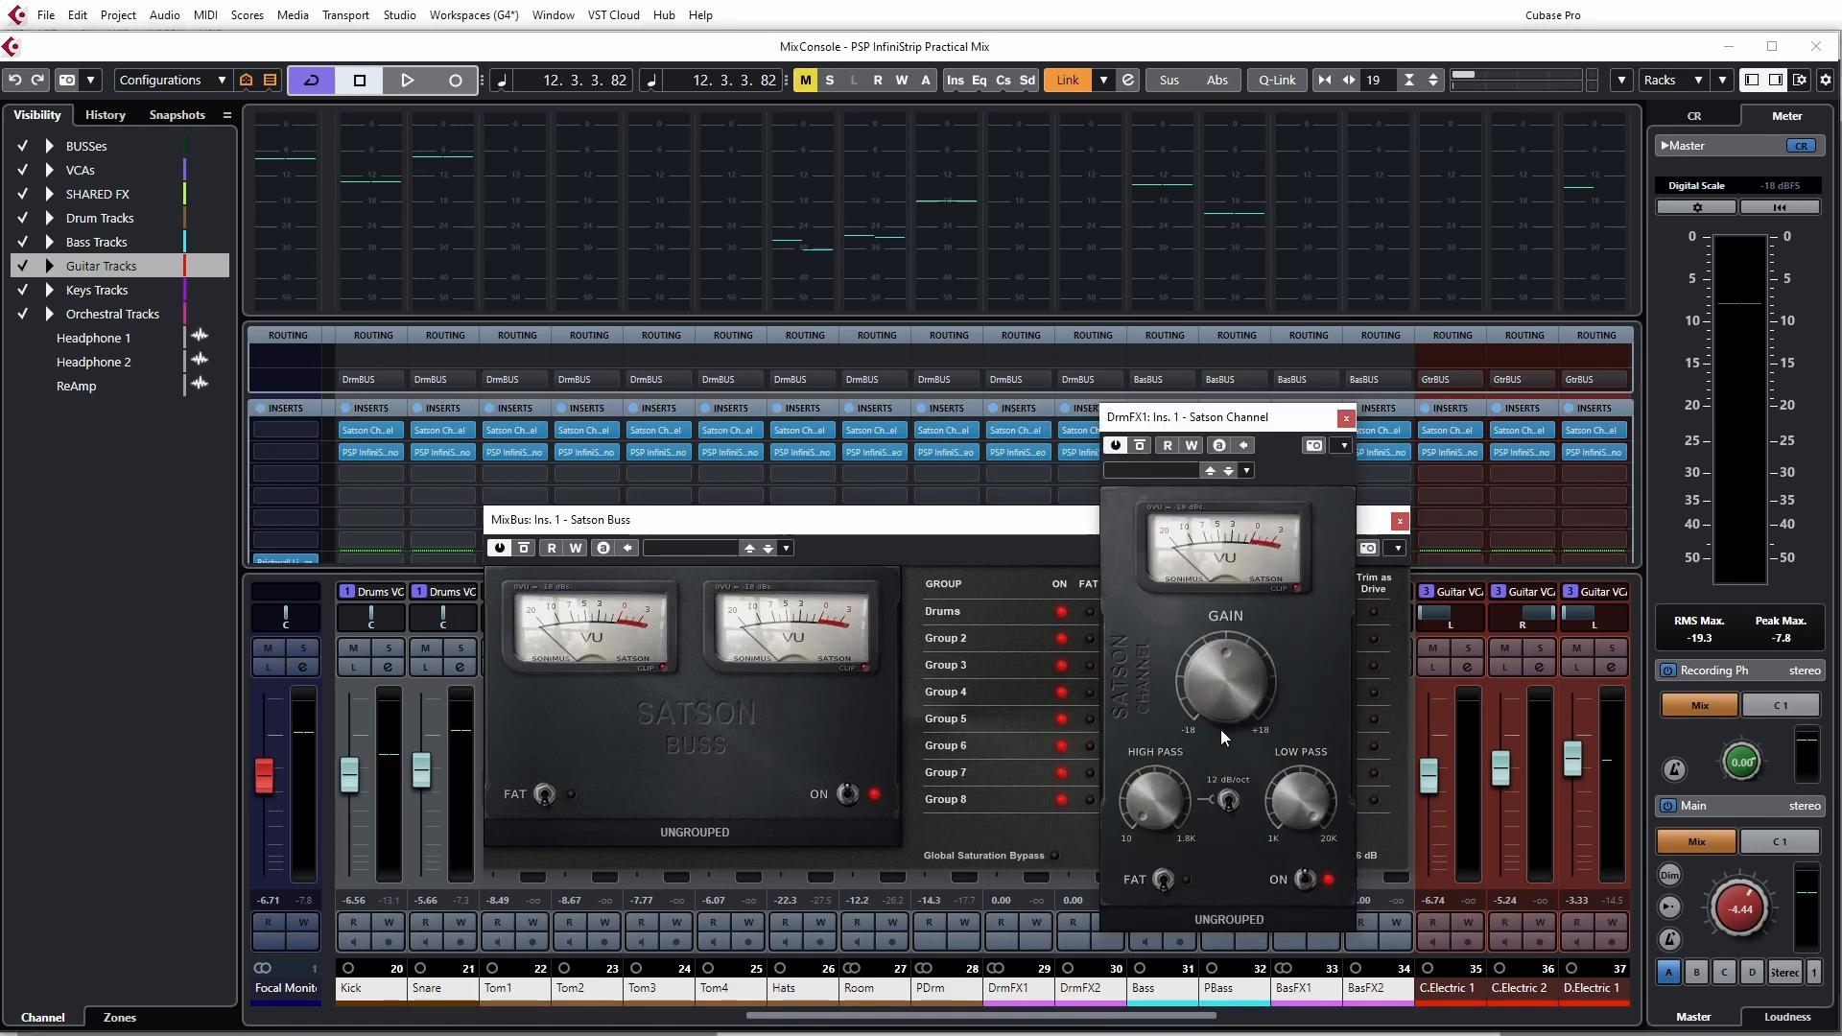
click(1230, 923)
click(1233, 960)
click(1344, 418)
click(1091, 433)
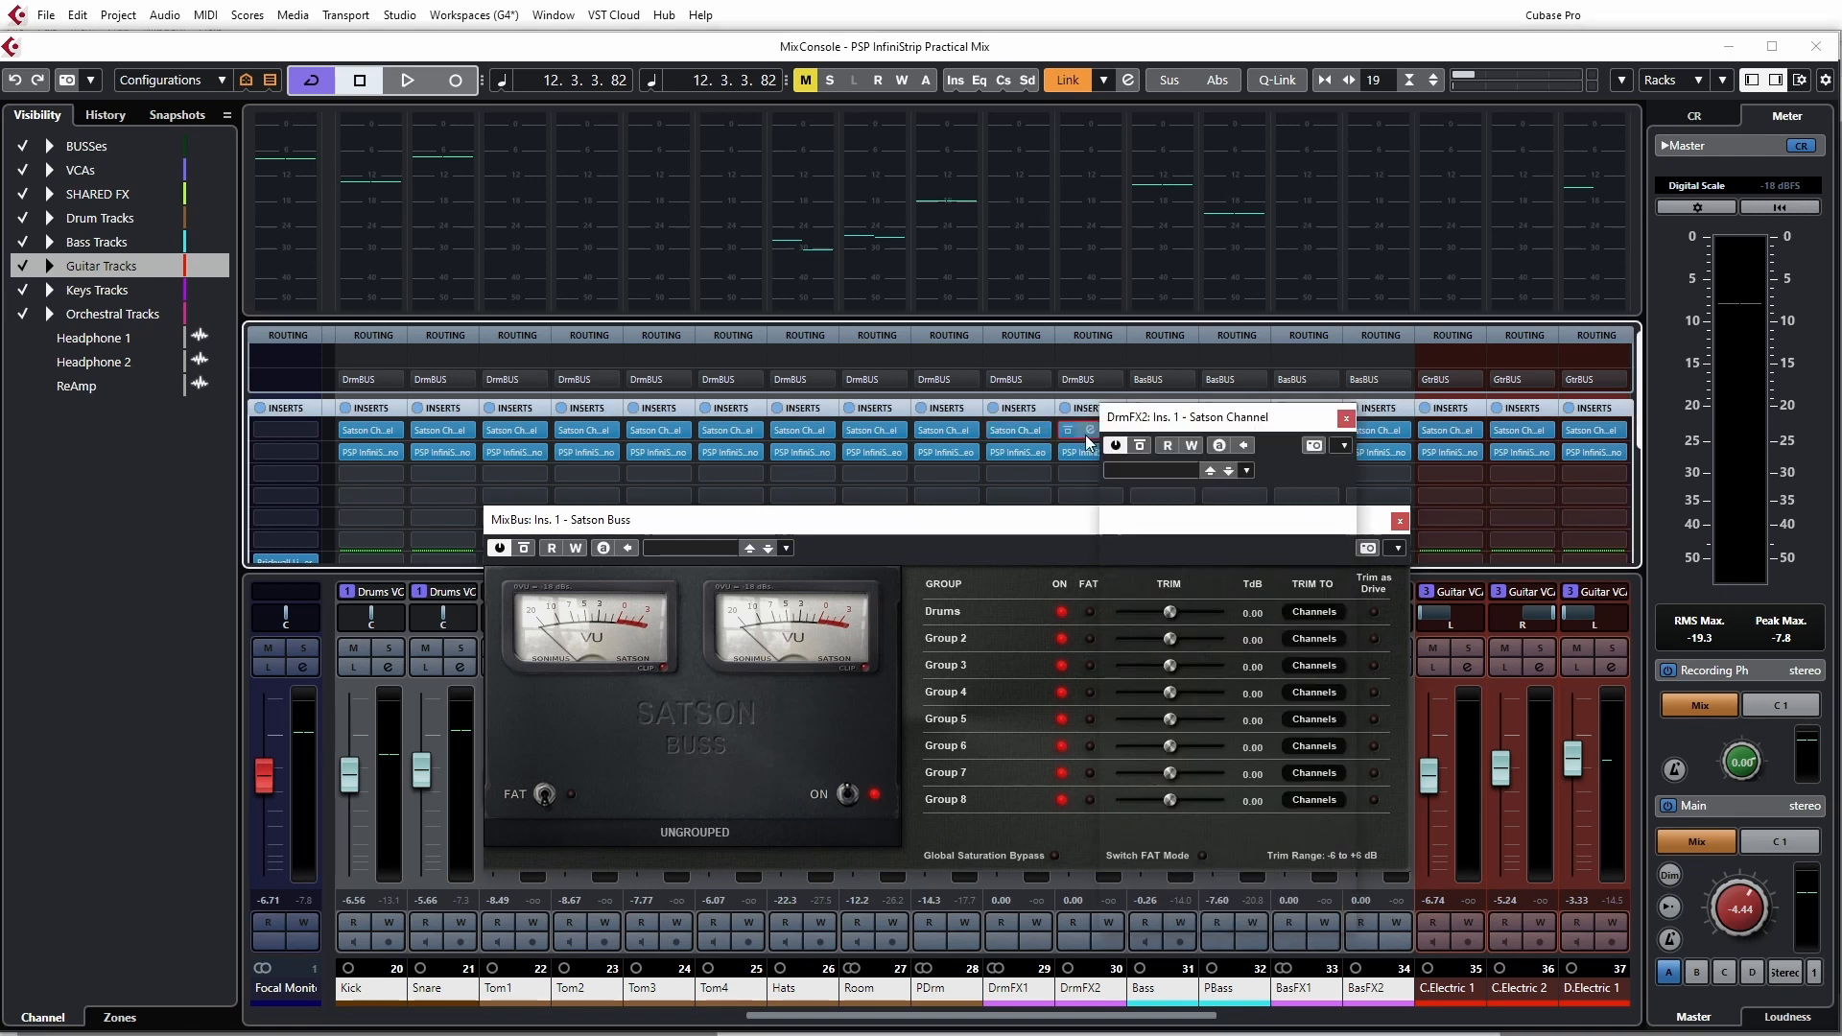
click(1218, 919)
click(1232, 959)
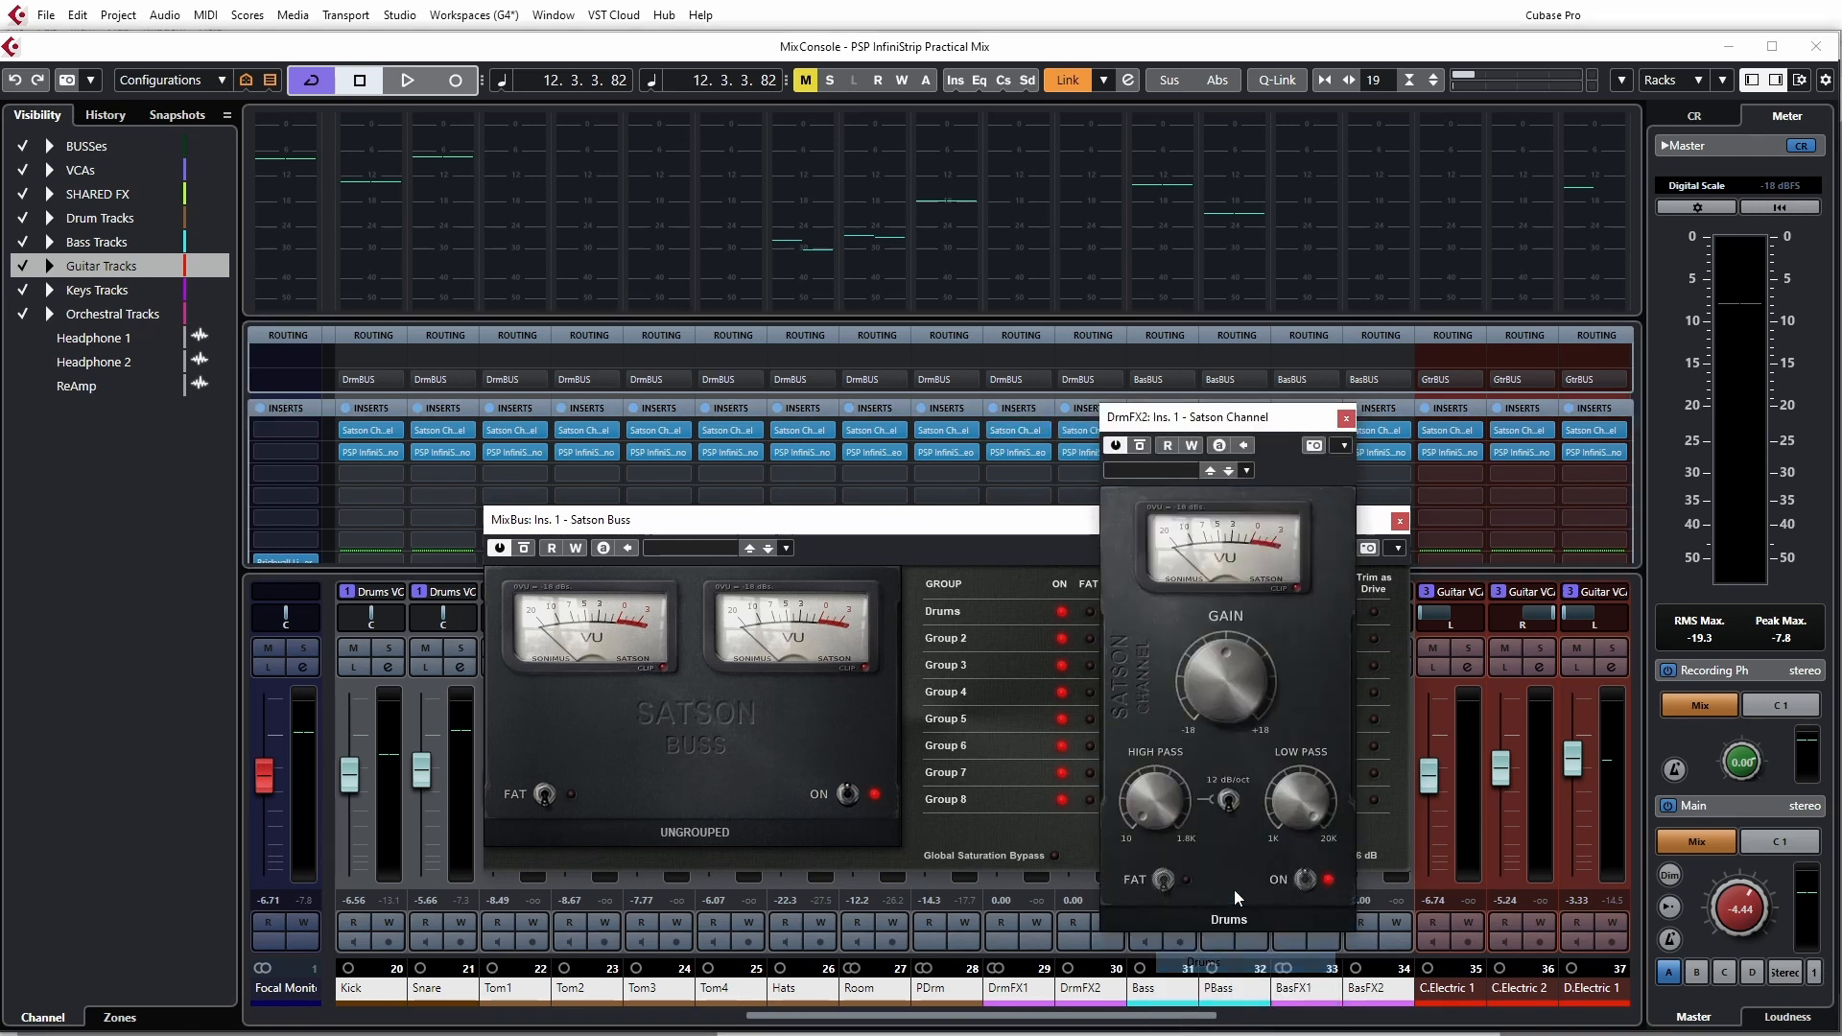
click(1346, 419)
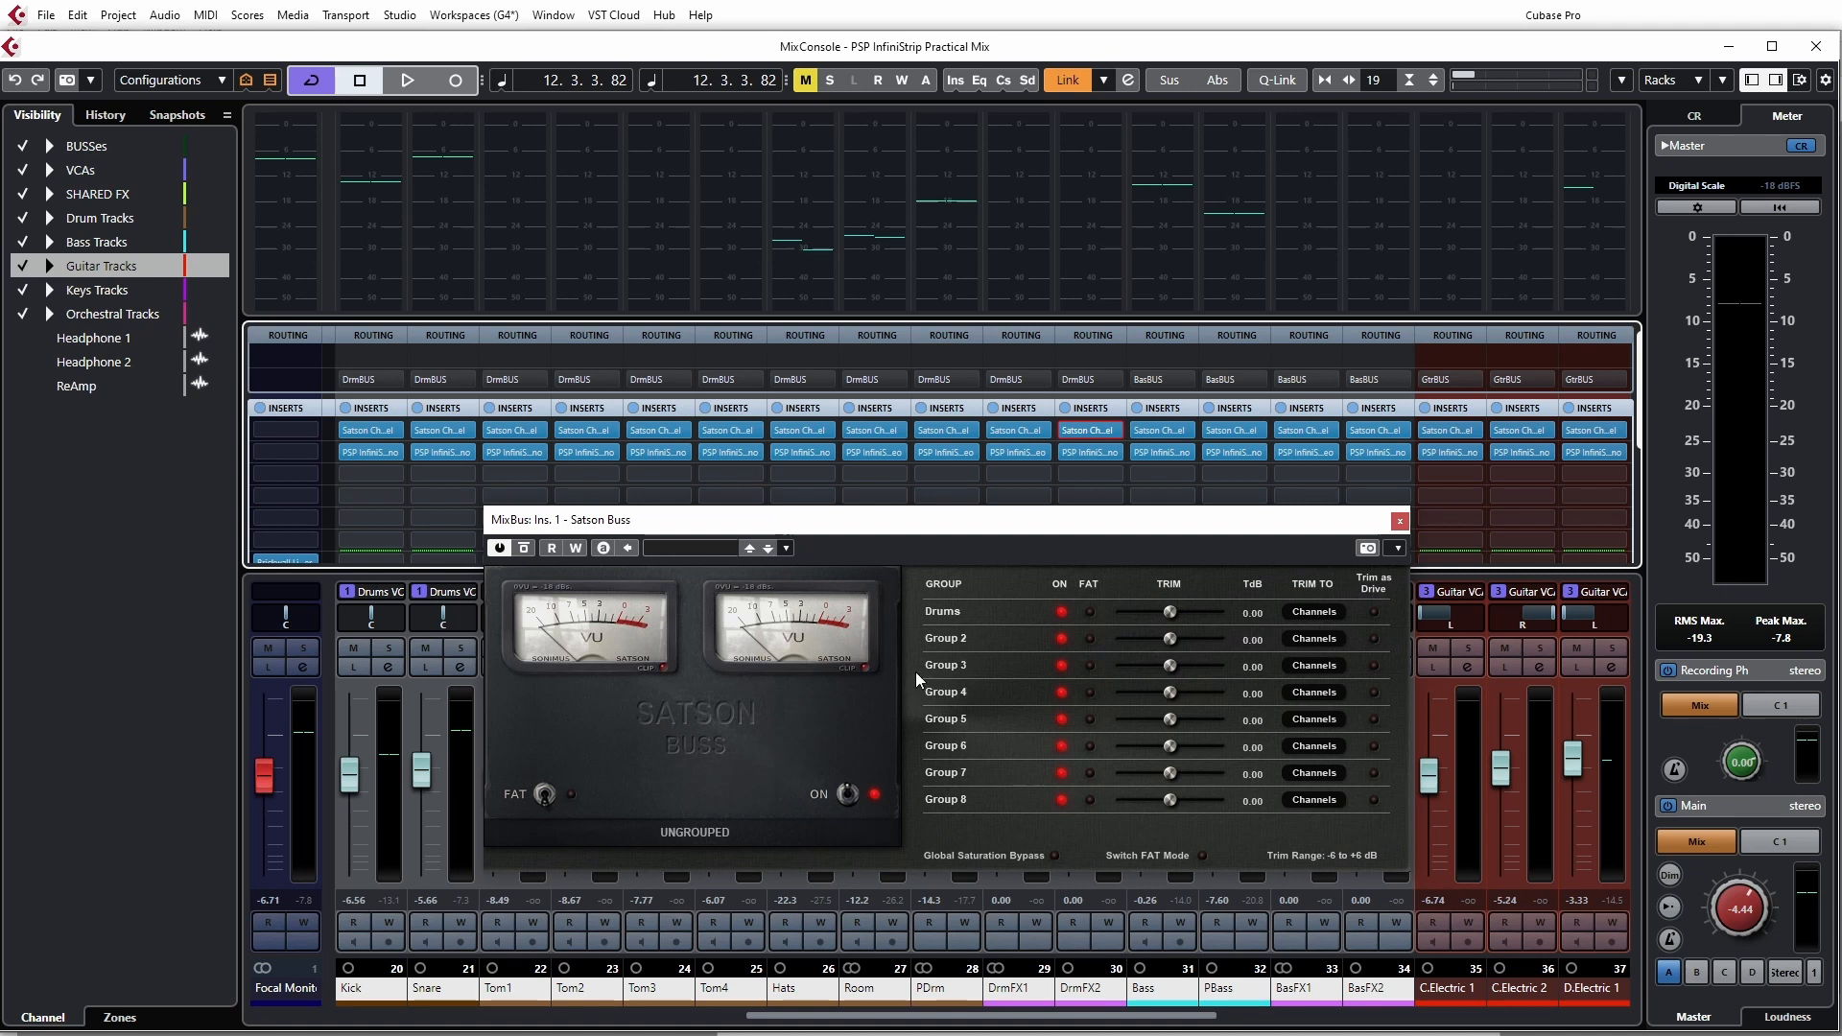
- Rename Group 2 as Bass and Group 3 as Guitar in the group list of the MixBus Satson Buss
double_click(947, 640)
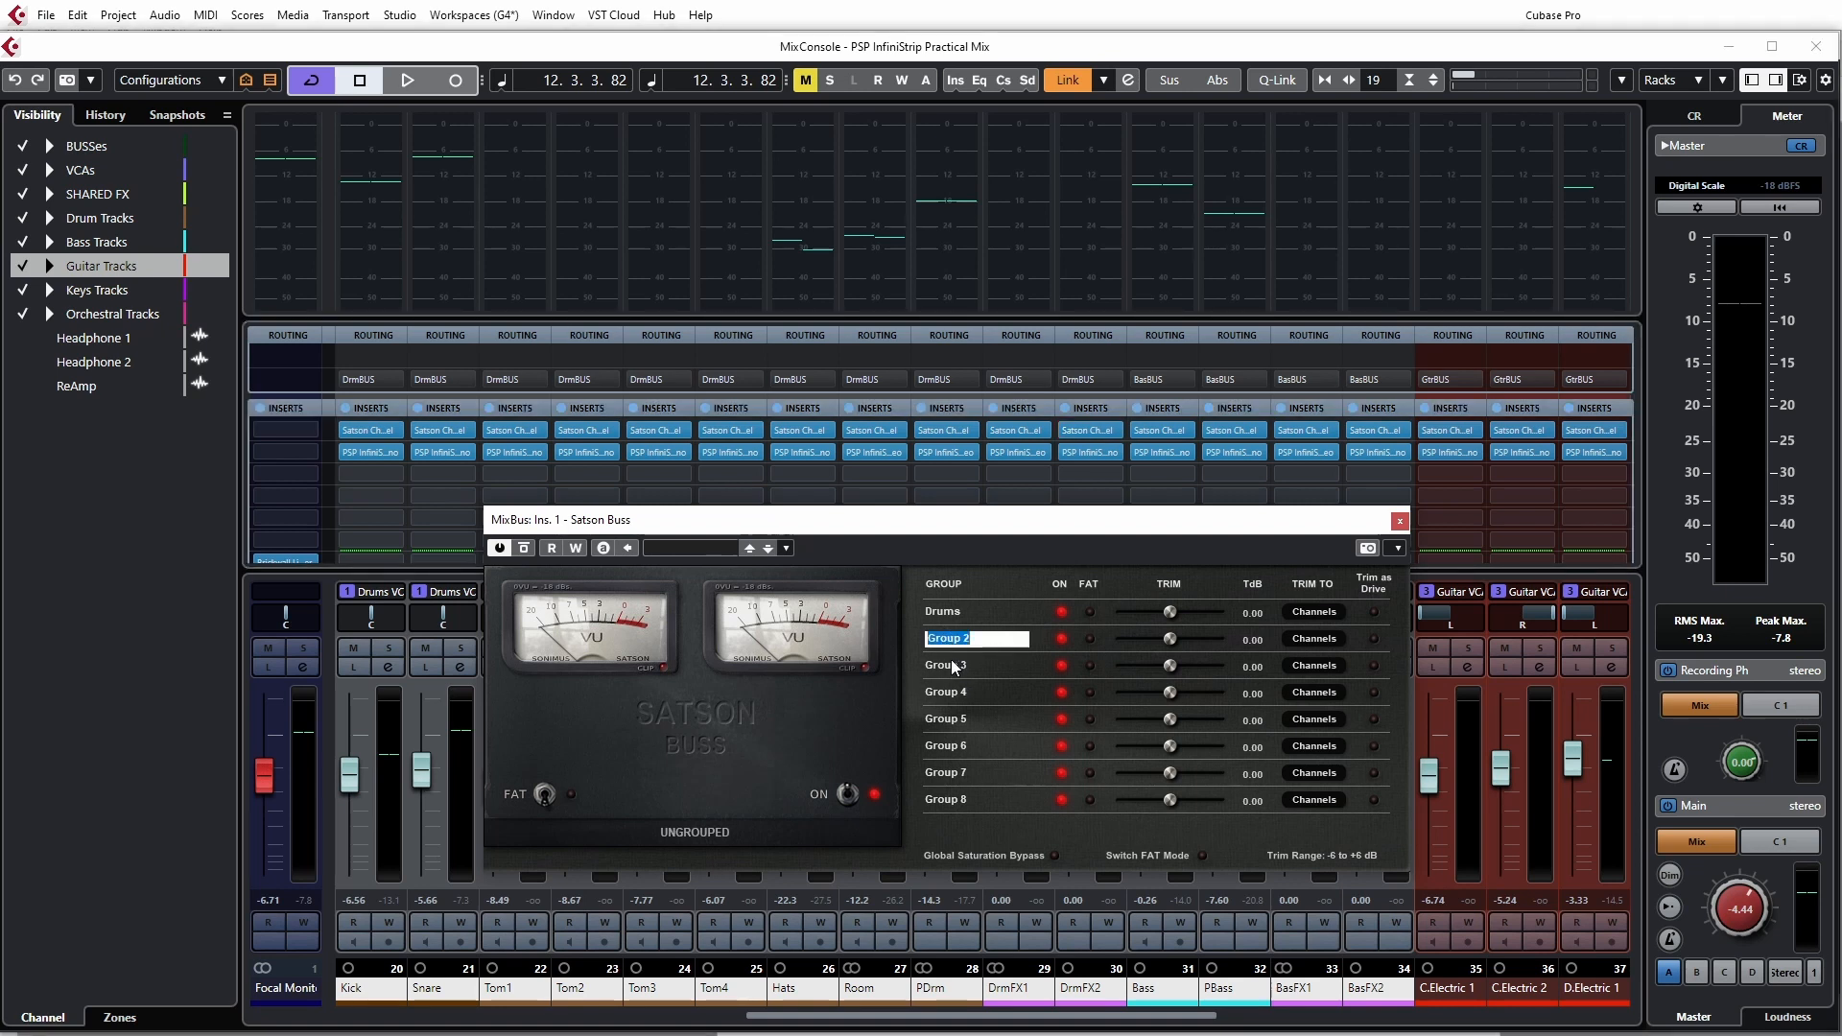
text(Bass)
key(Return)
double_click(952, 662)
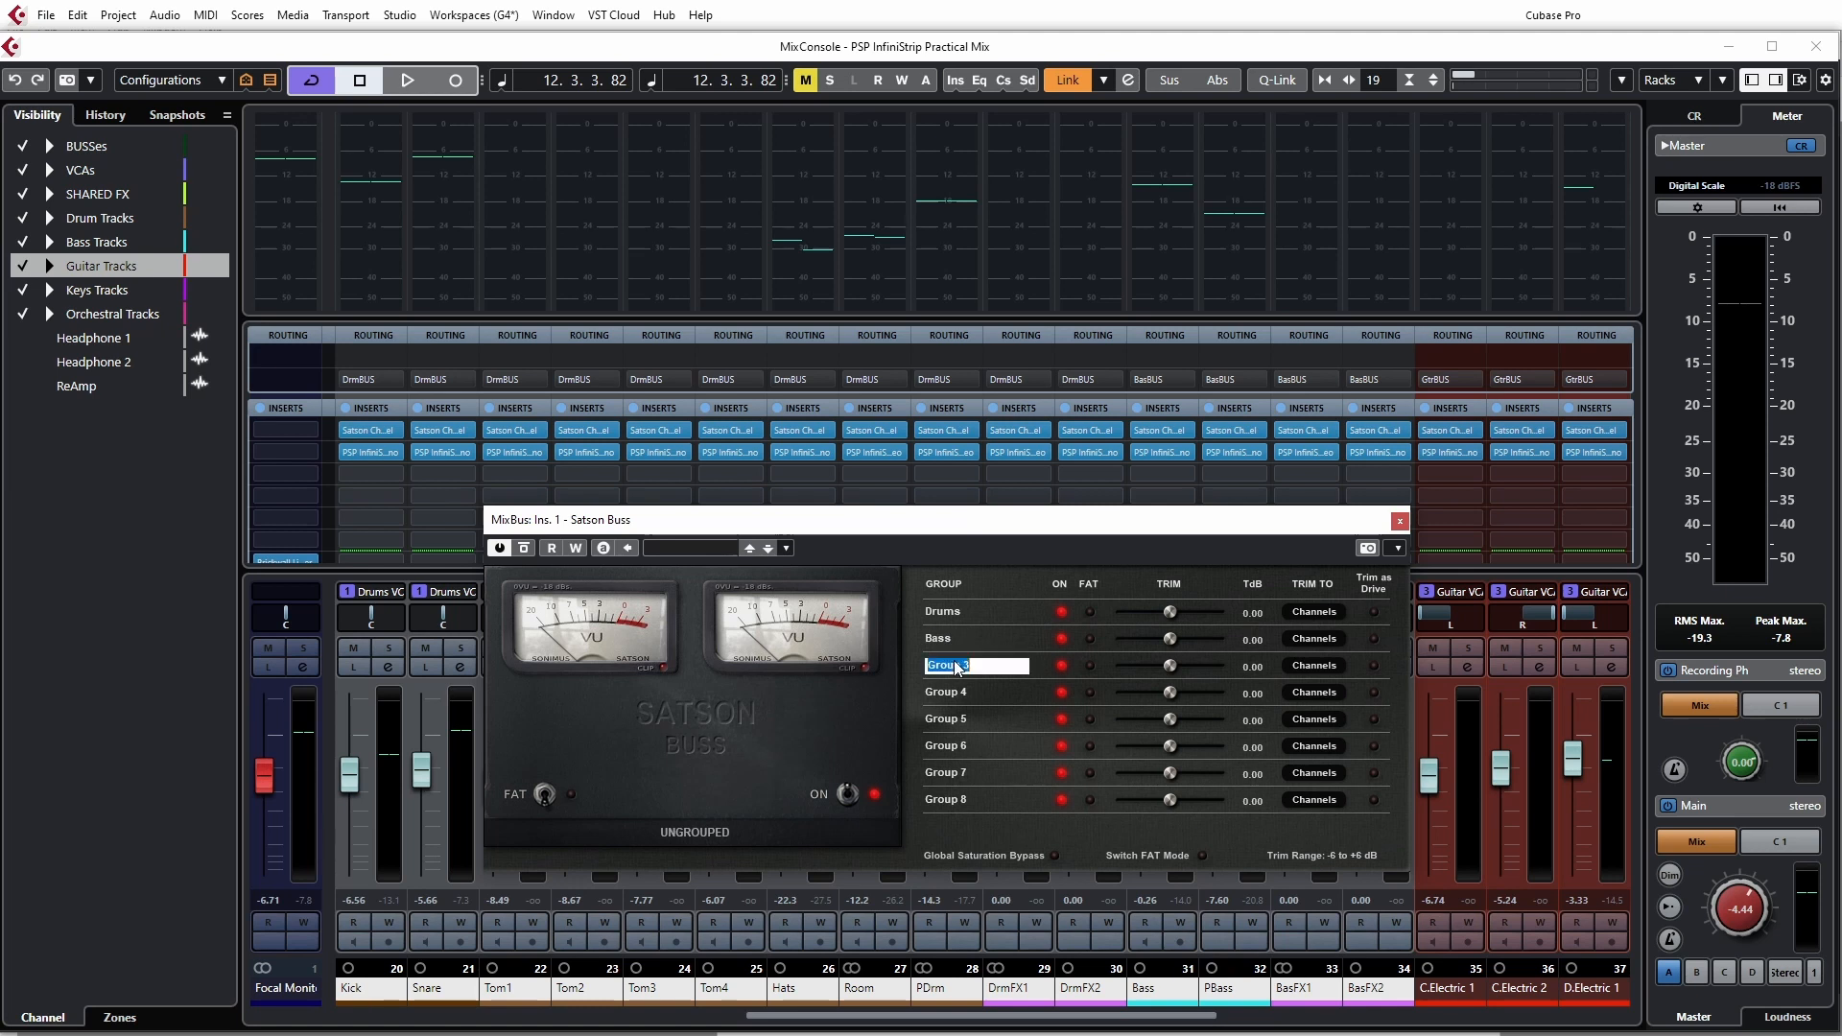
text(Gu)
text(itra)
key(BackSpace)
key(BackSpace)
text(a)
key(Return)
- Rename Group 4 as Keys in the group list of the MixBus Satson Buss
drag(950, 1015, 412, 1013)
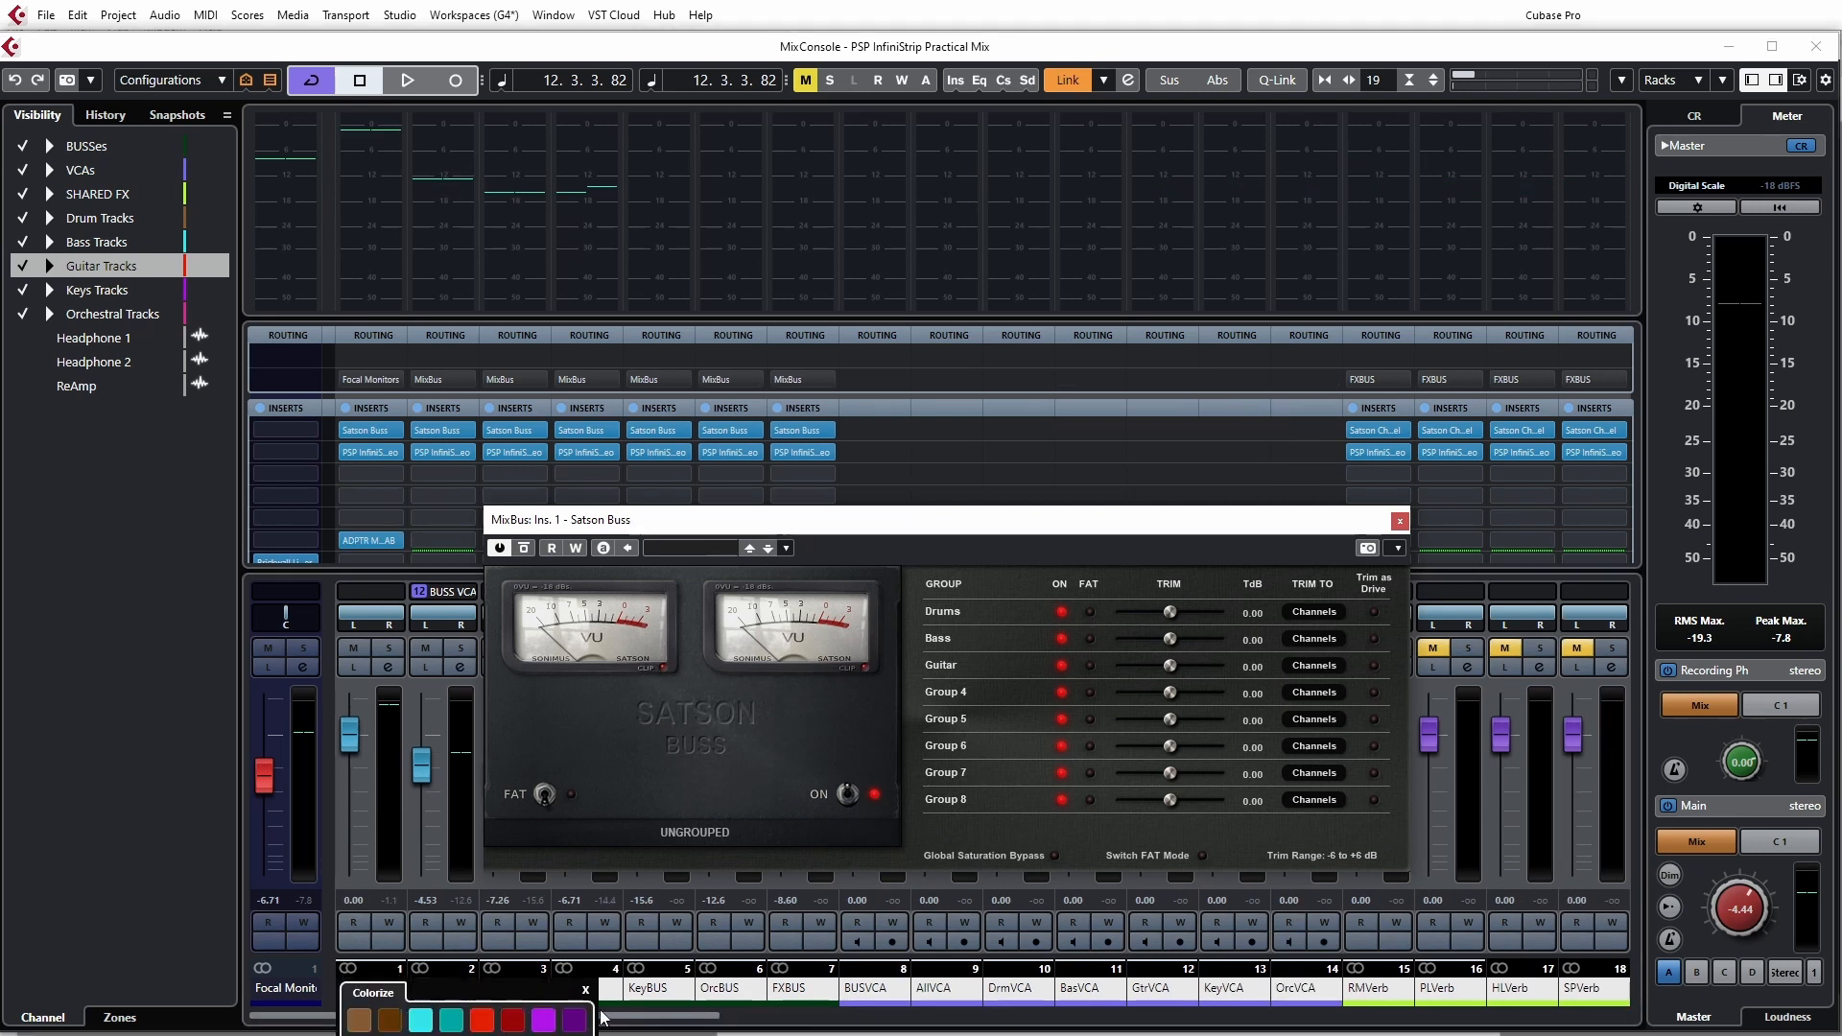
double_click(956, 693)
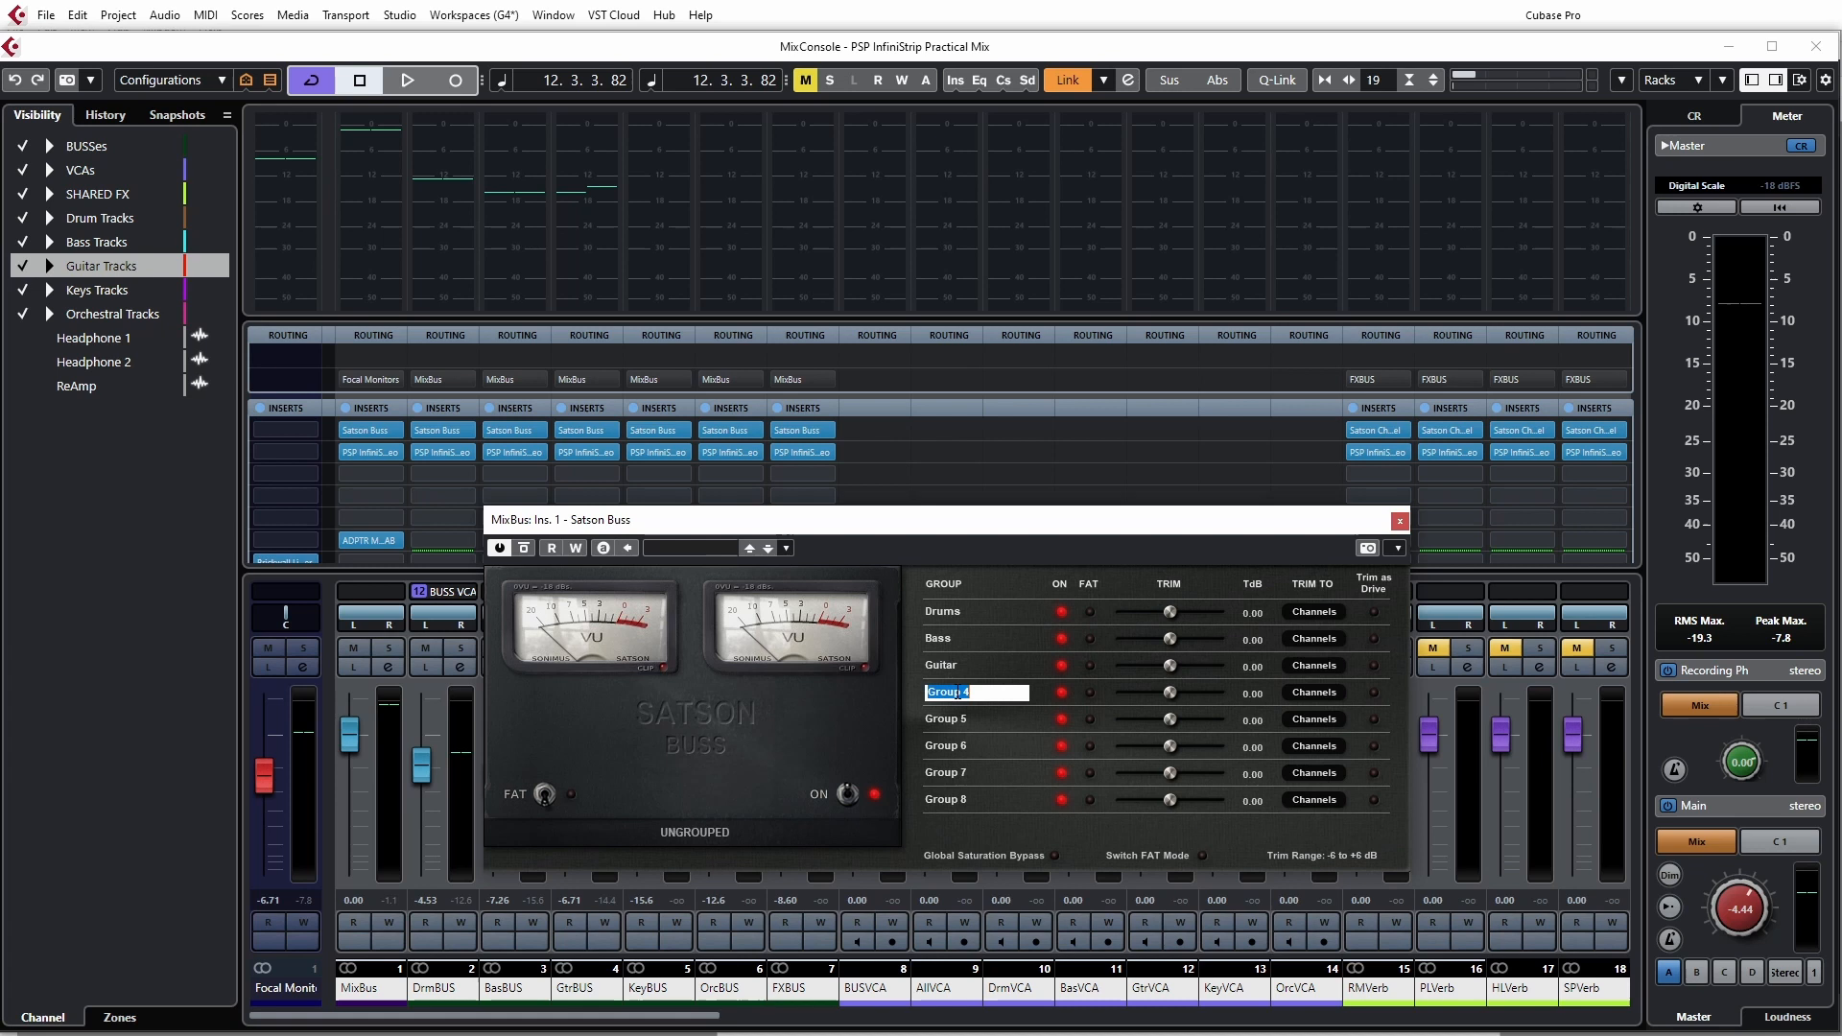
text(Key)
key(Return)
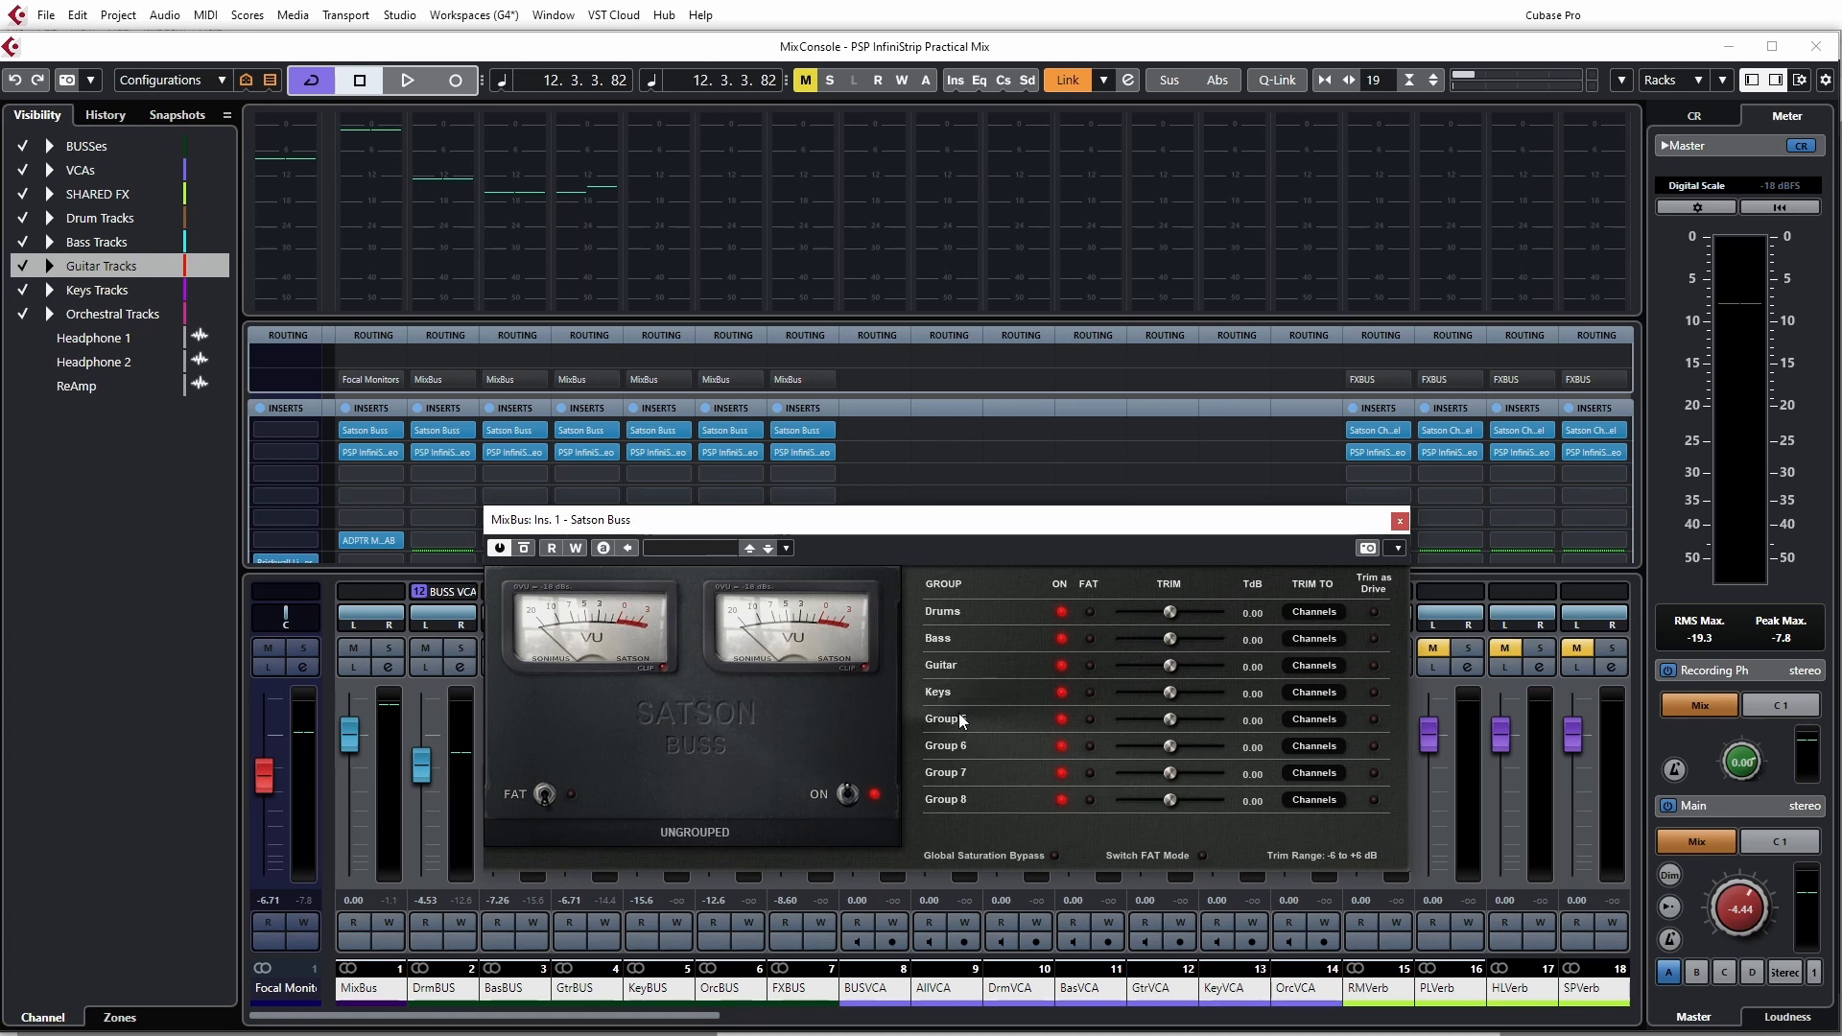
- Rename Group 5 as Orch and Group 6 as FX in the group list of the MixBus Satson Buss
double_click(958, 719)
text(Orch)
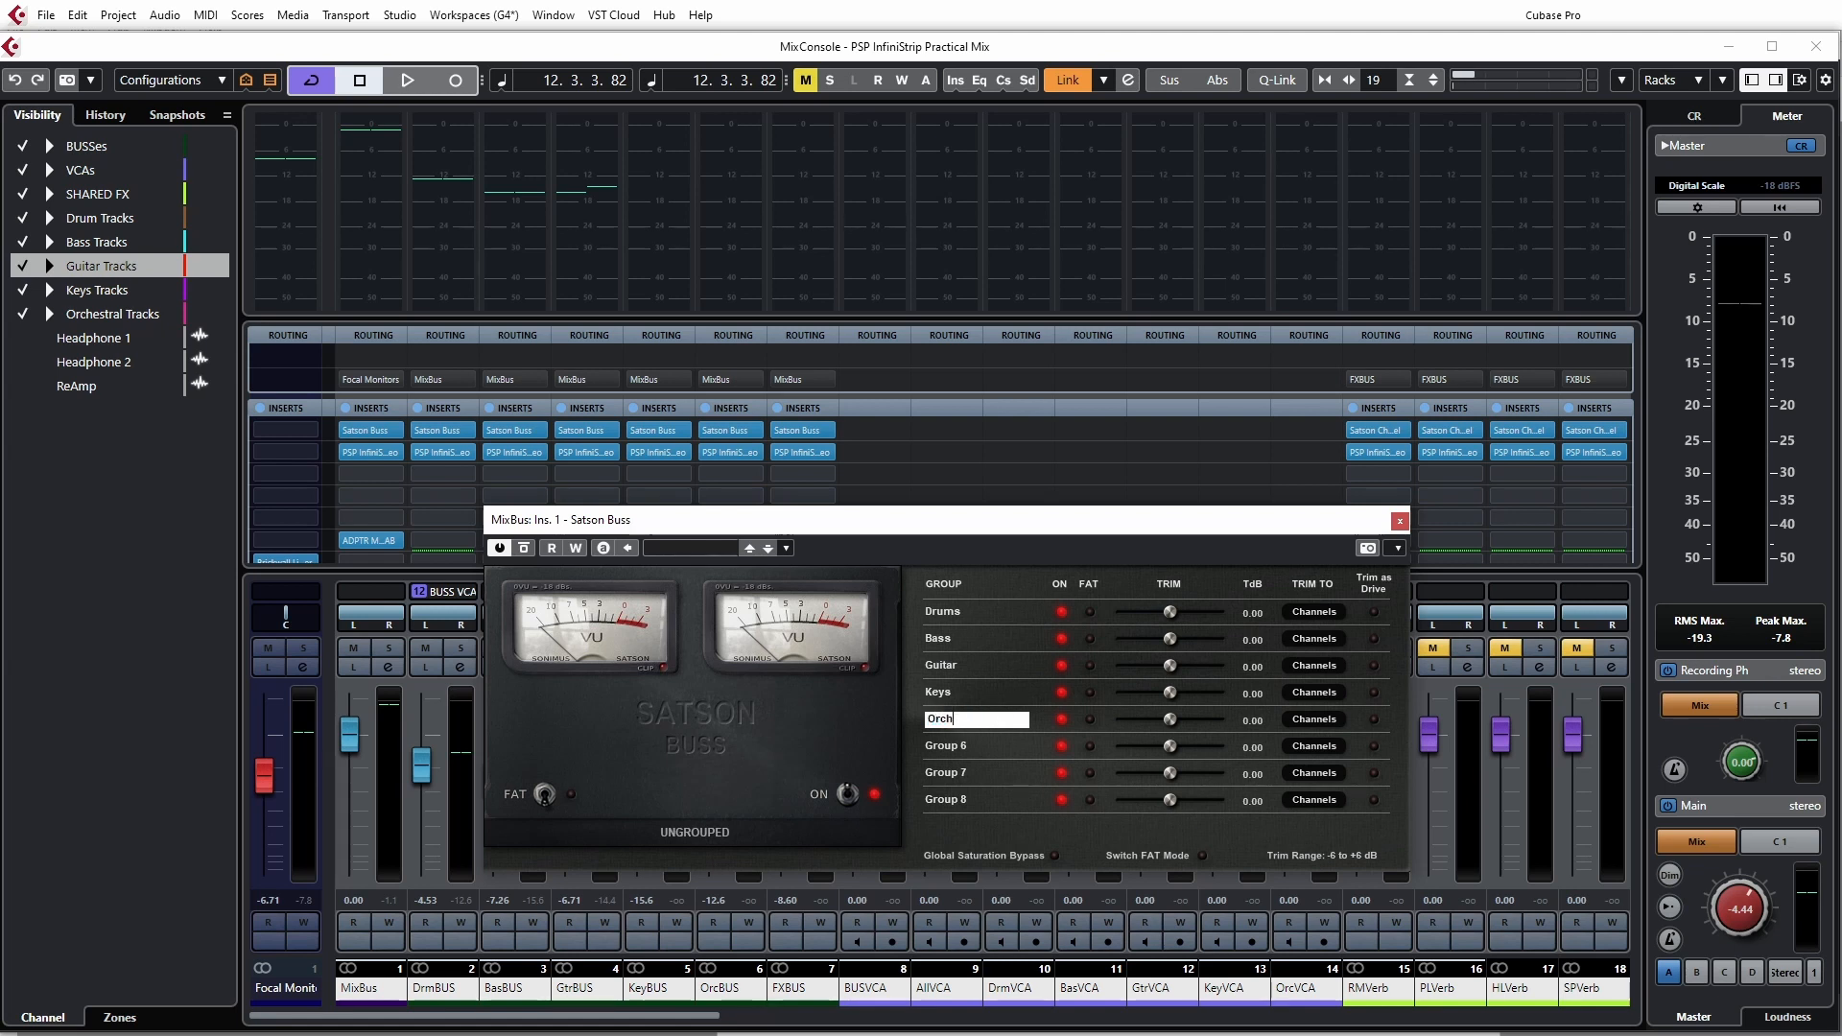
double_click(958, 744)
text(FX)
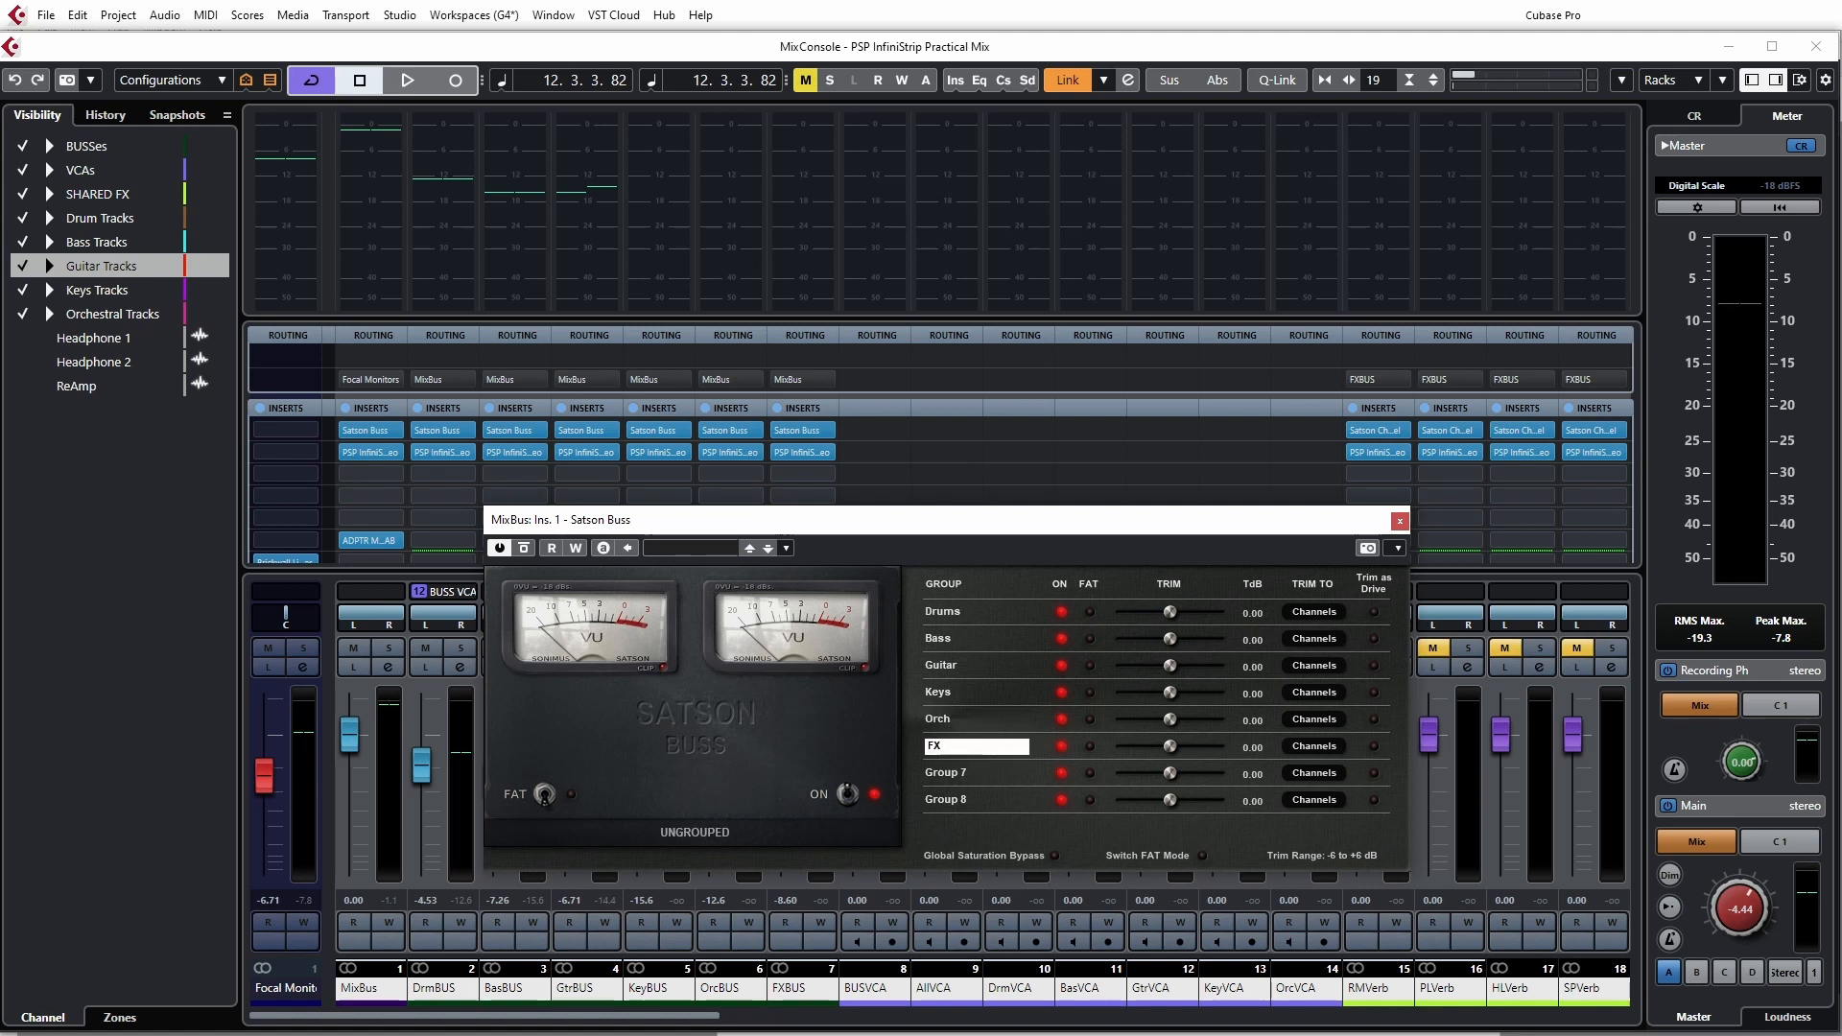
key(Return)
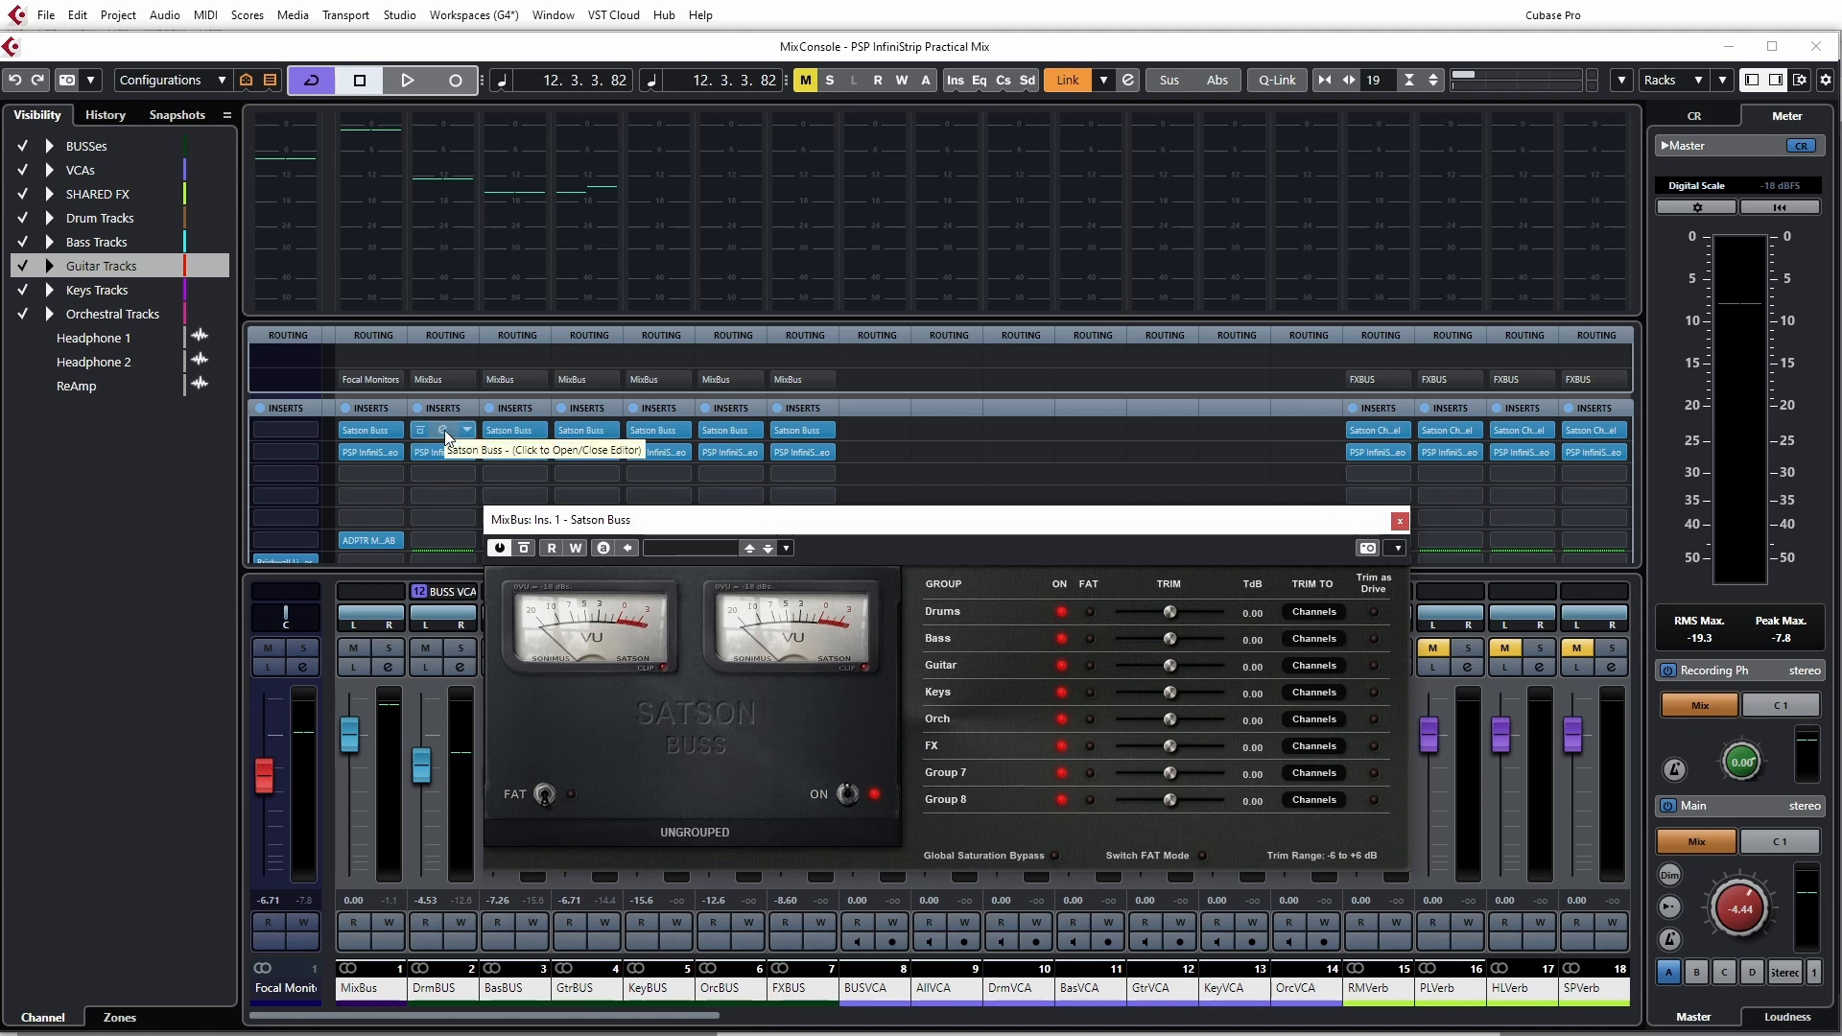
- Assign the BasBUS Satson Buss to the Bass group and the GtrBUS Satson Buss to the Guitar group
click(514, 429)
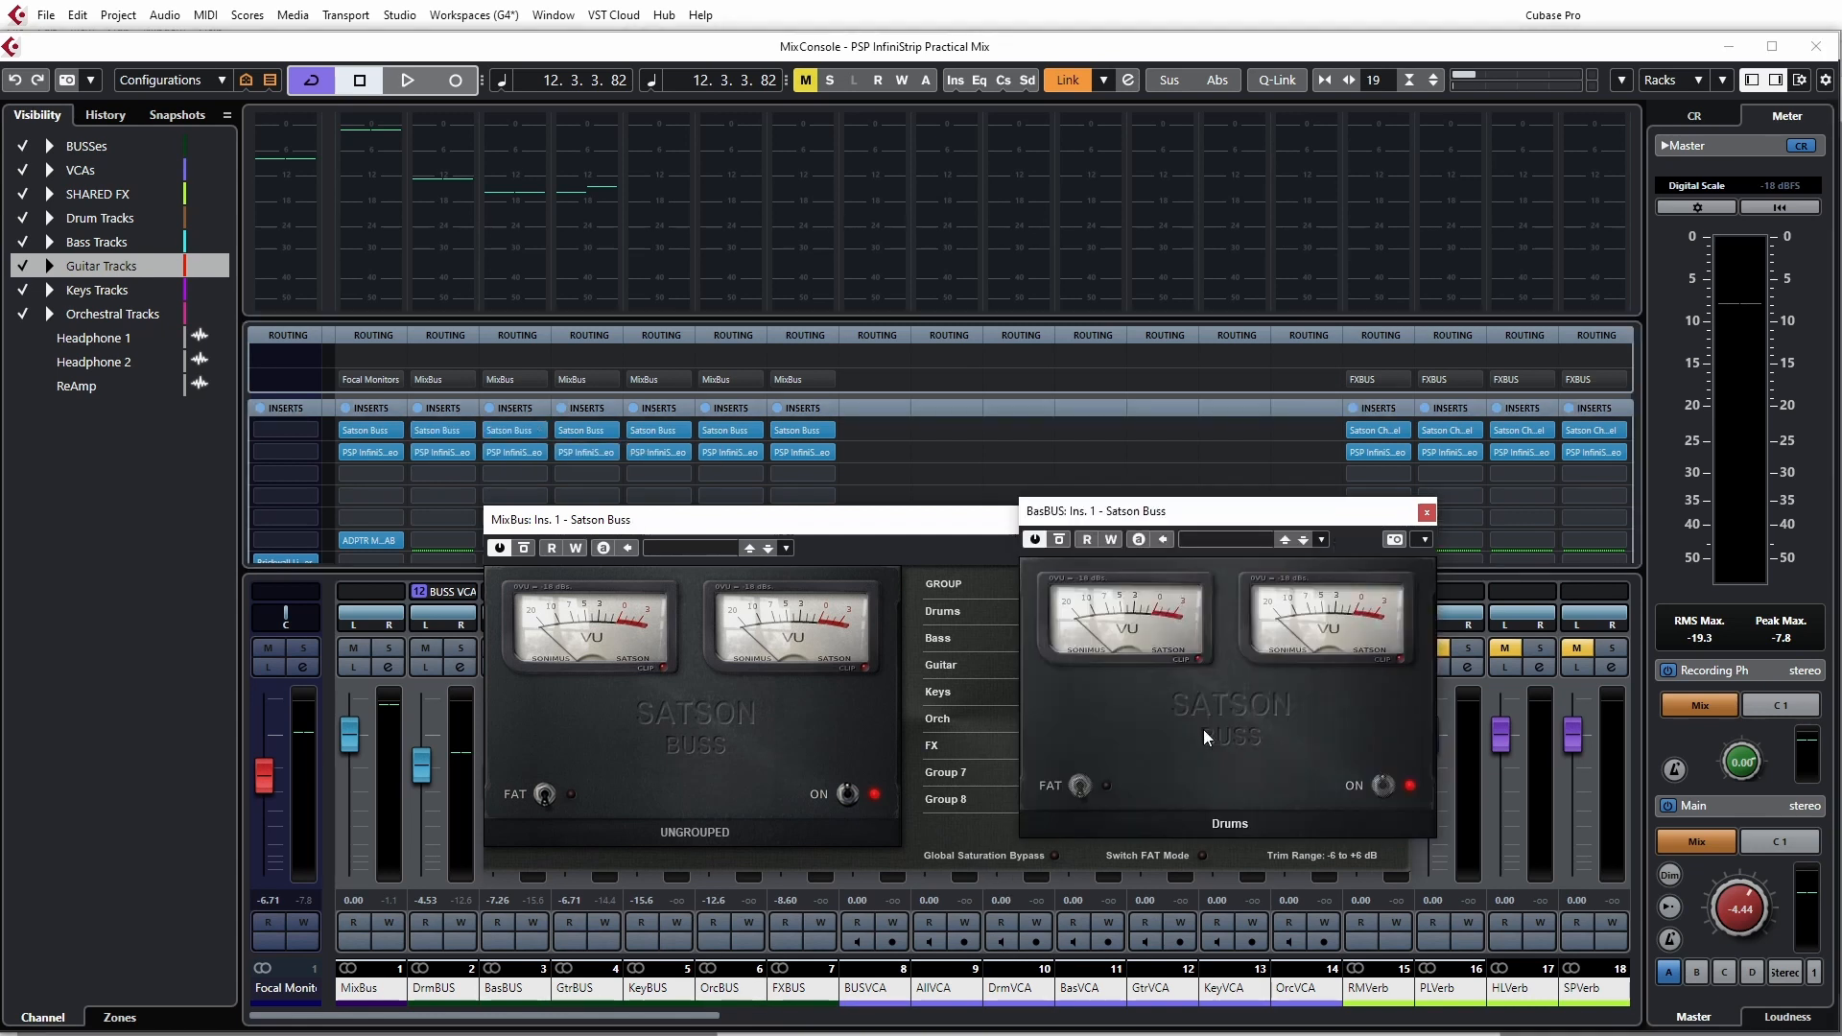
click(1230, 823)
click(1213, 889)
click(1427, 512)
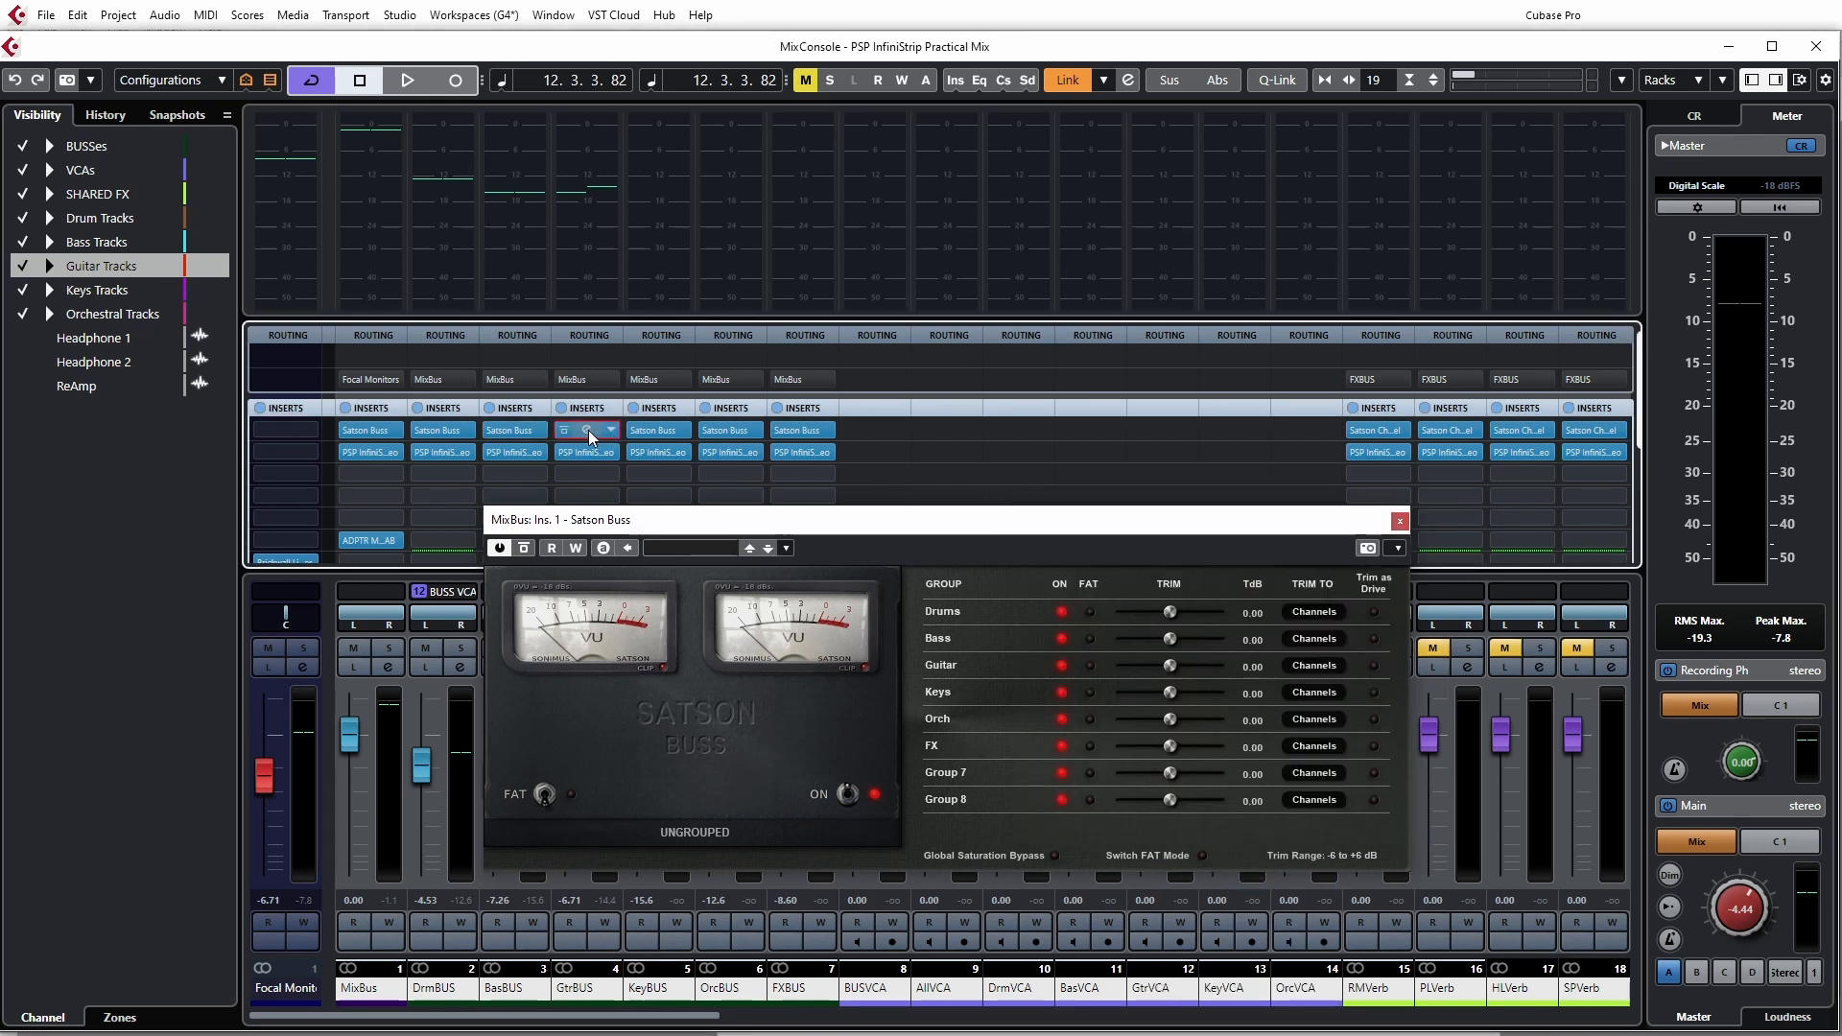
click(593, 430)
click(624, 811)
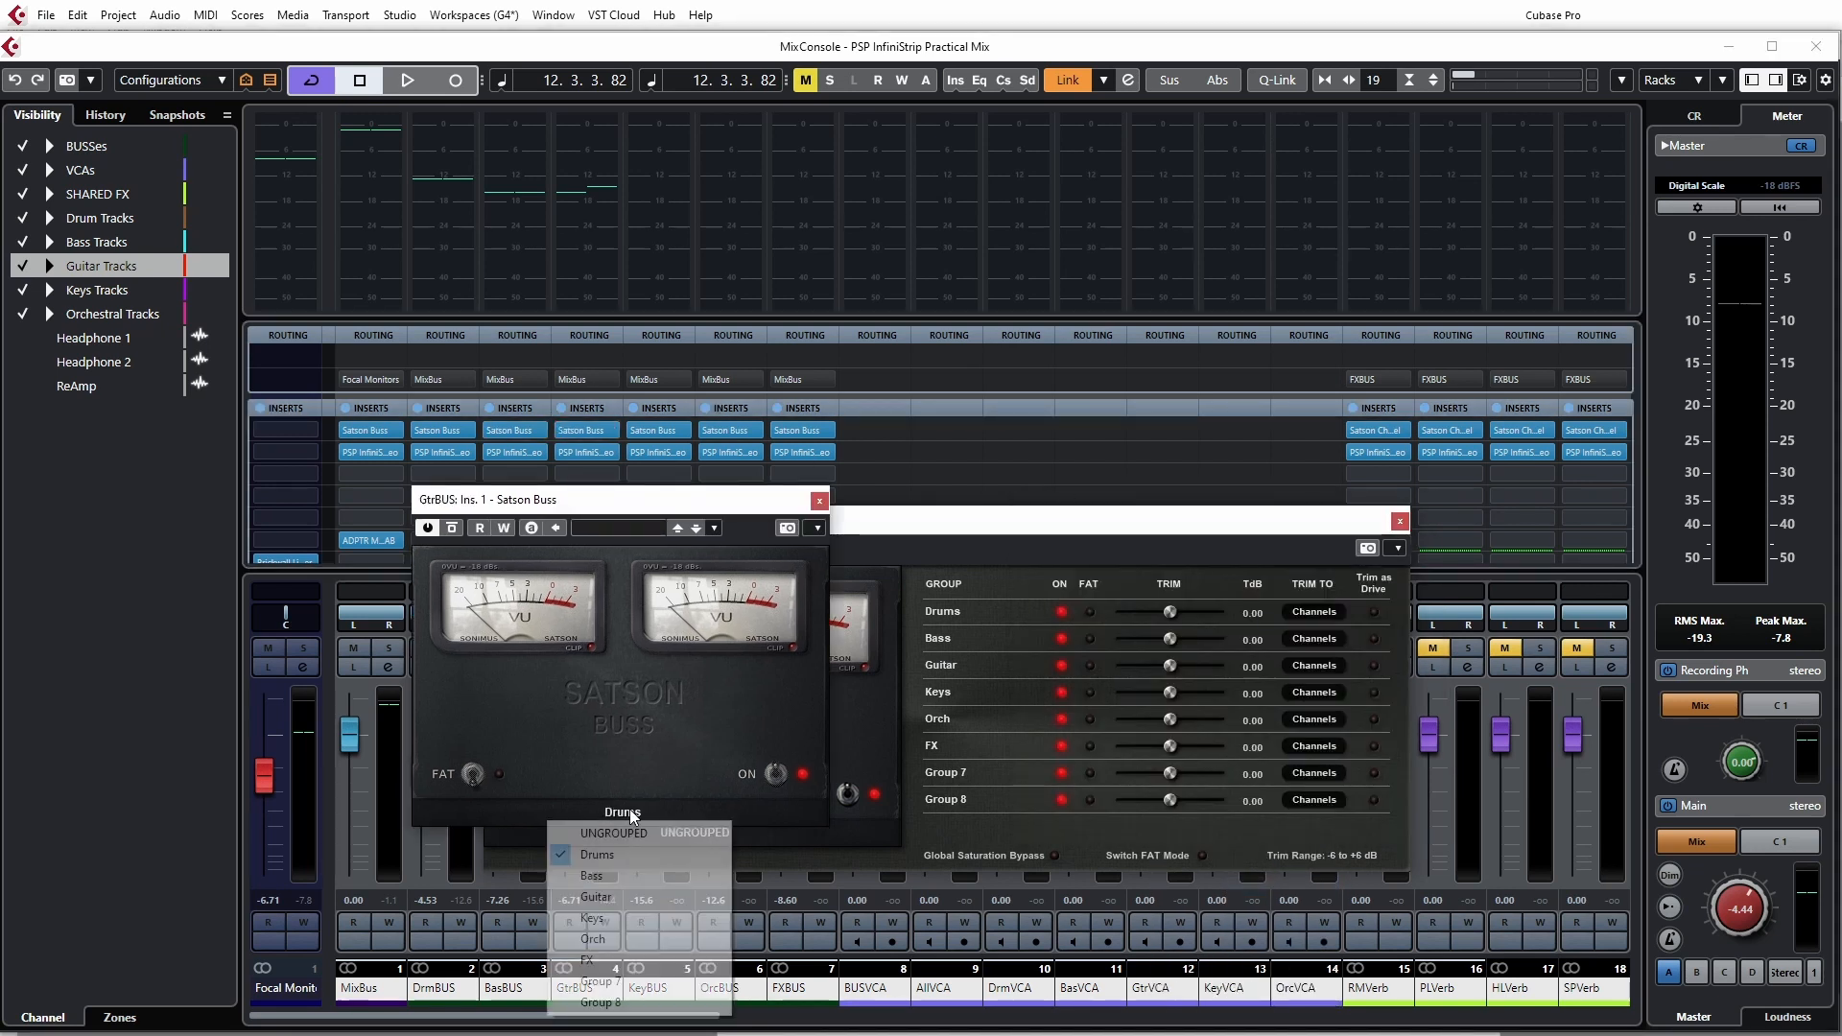
click(597, 899)
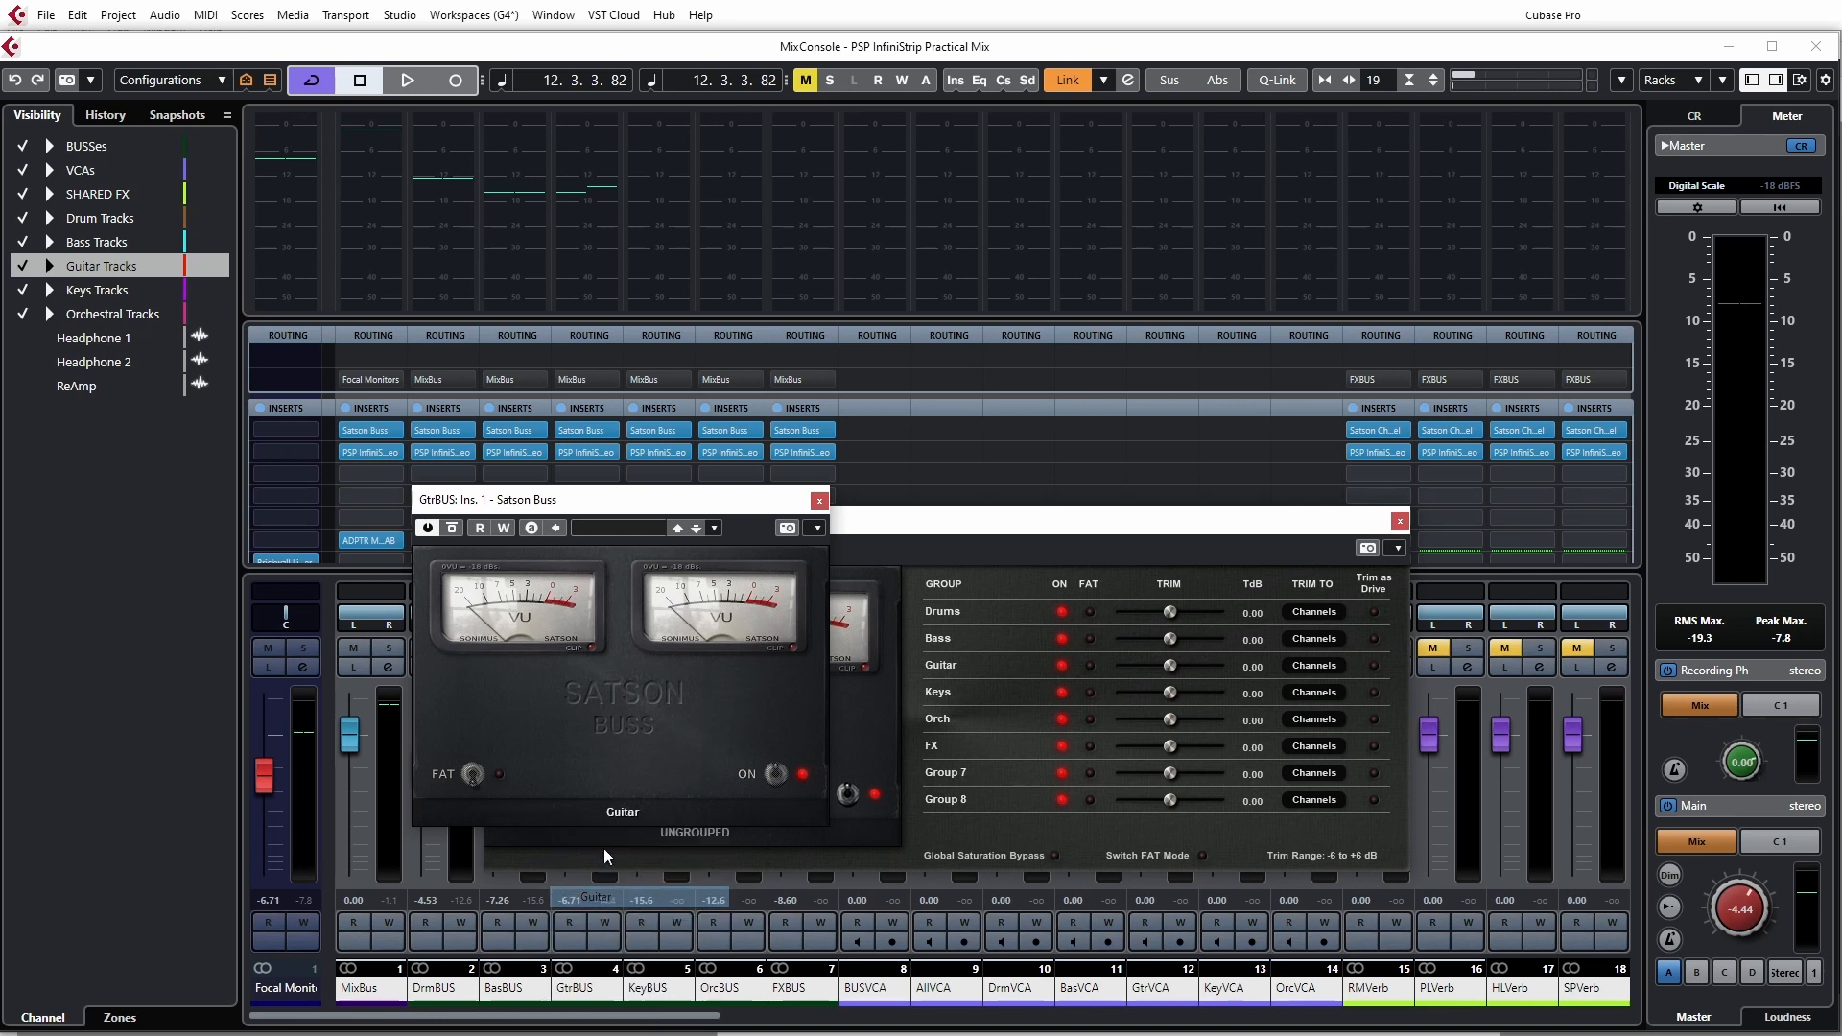
- Assign the KeyBUS Satson Buss to the Keys group and the OrcBUS Satson Buss to the Orch group
click(658, 428)
click(1226, 823)
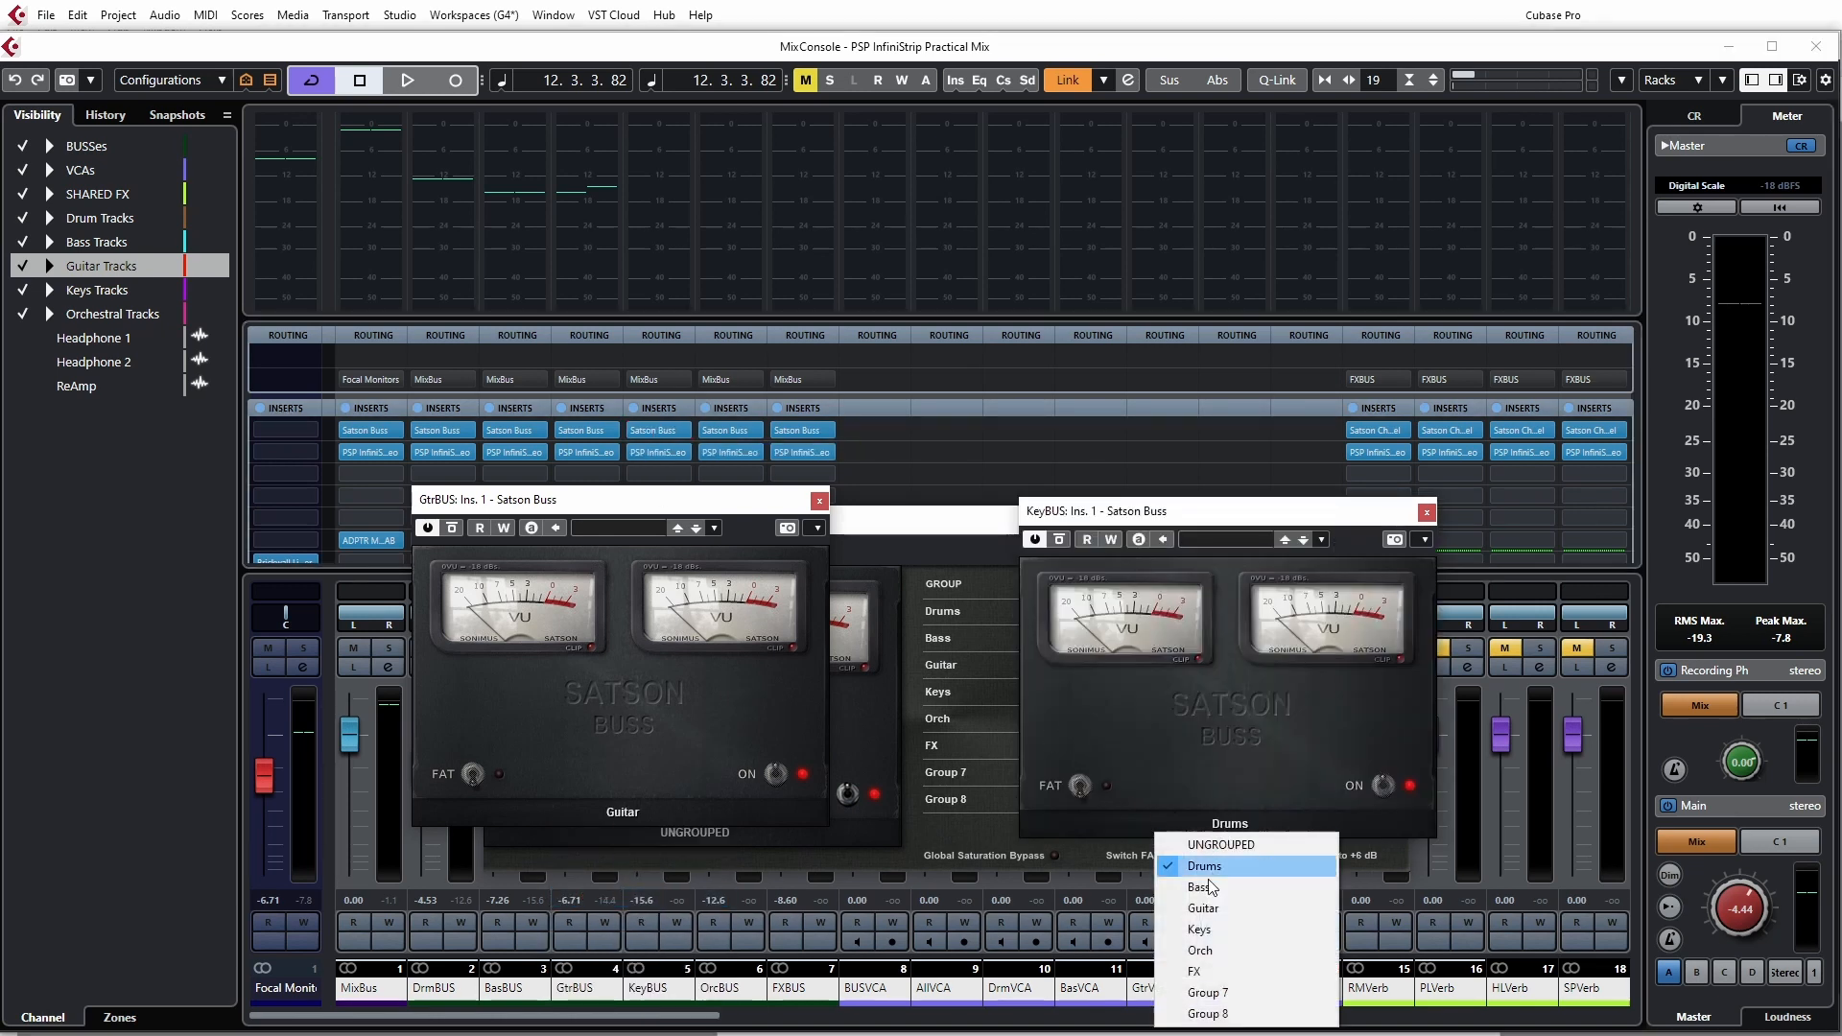
click(1201, 931)
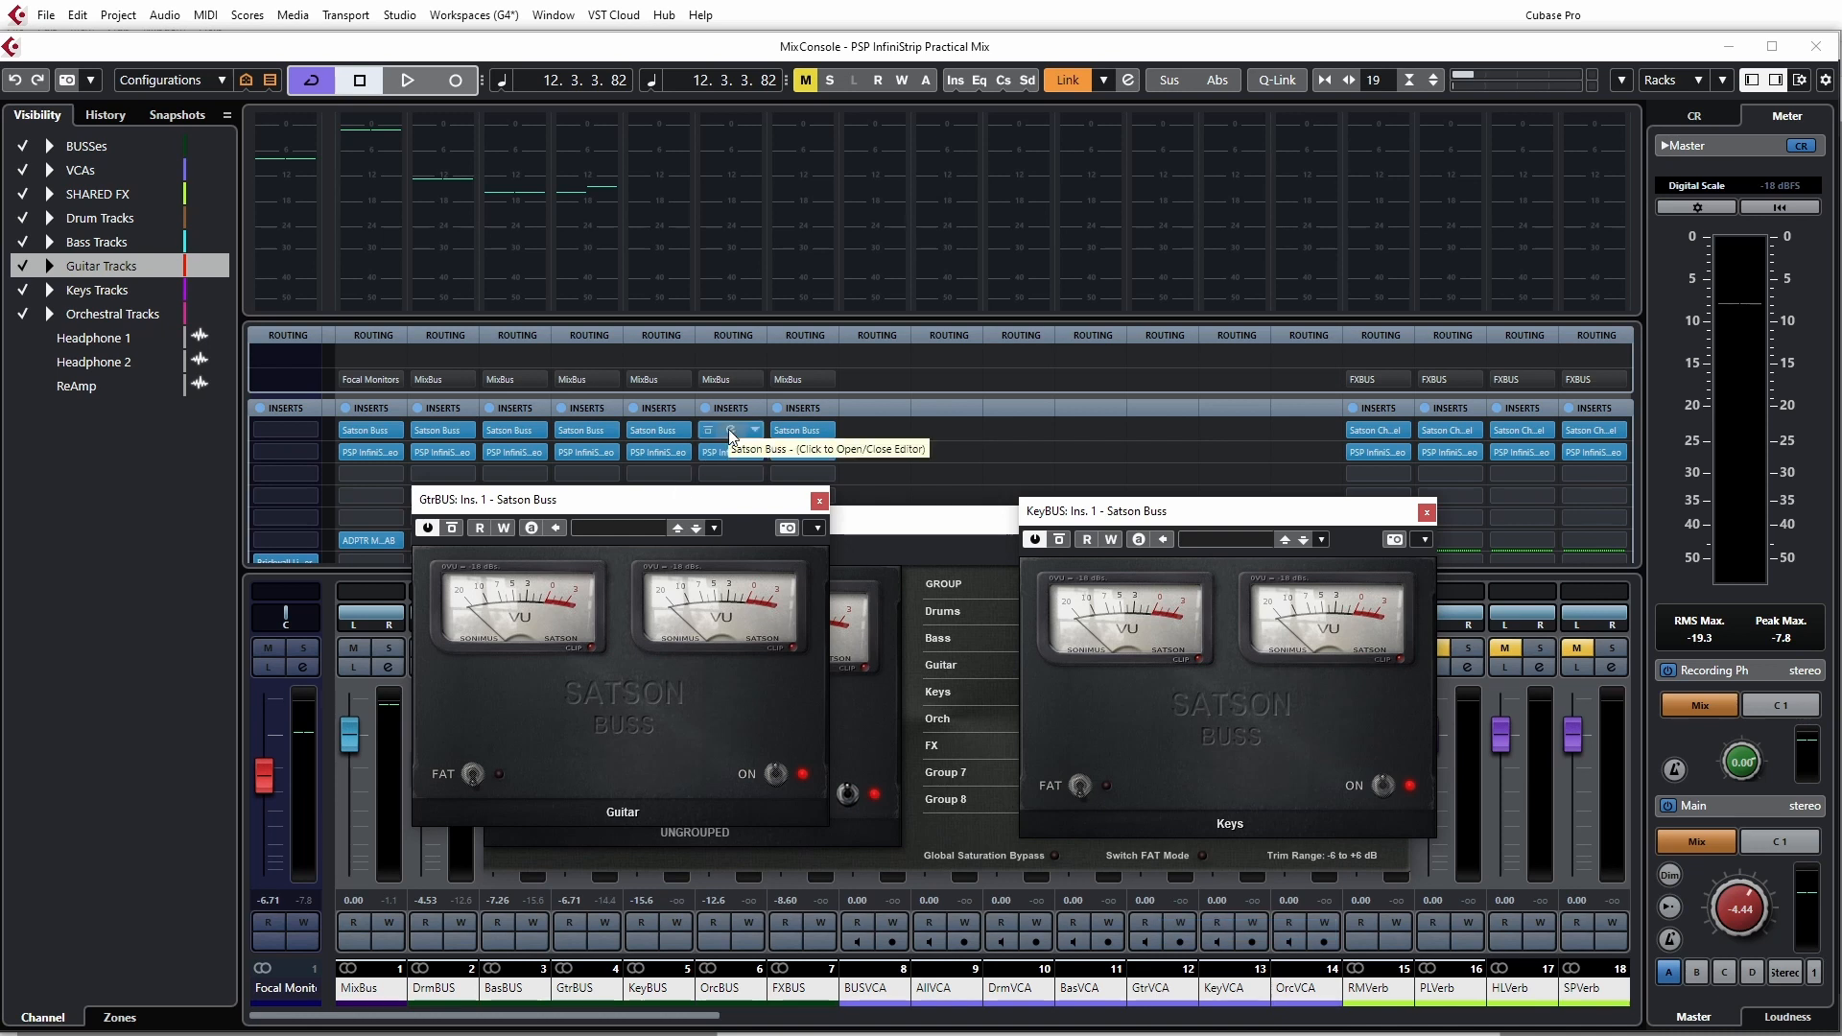
click(729, 430)
click(1228, 823)
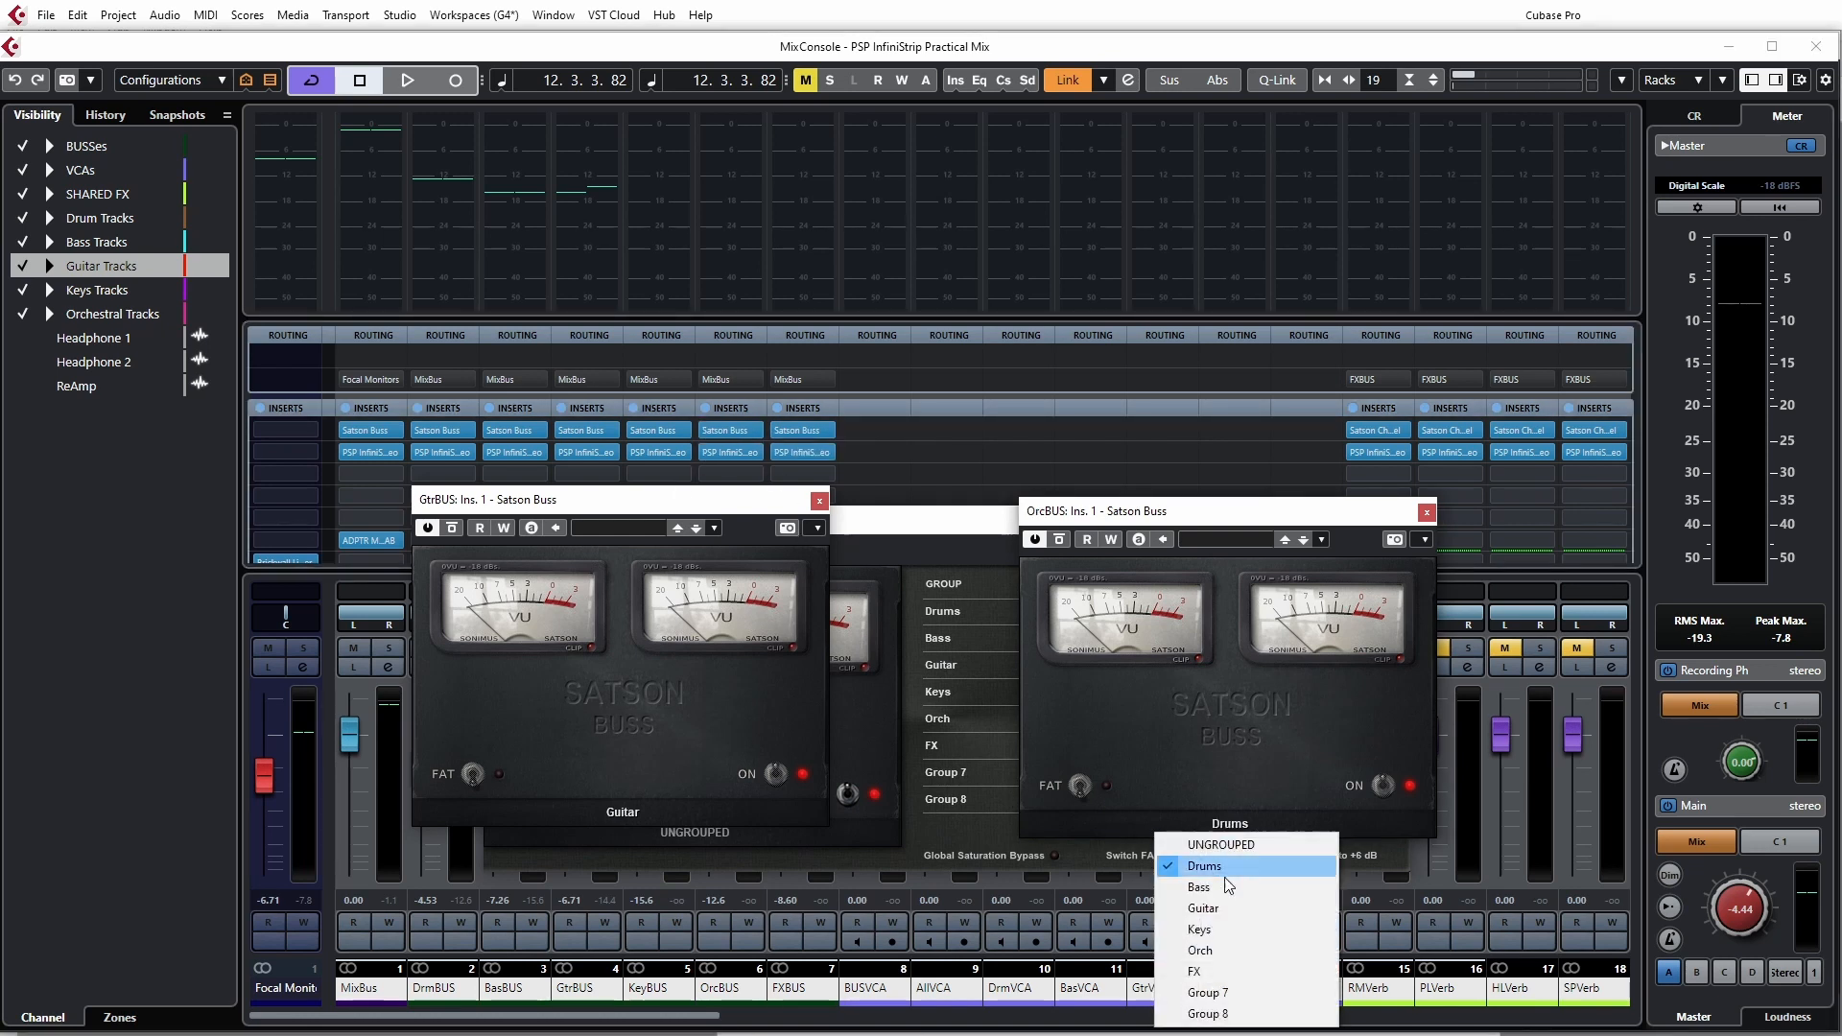
click(1199, 950)
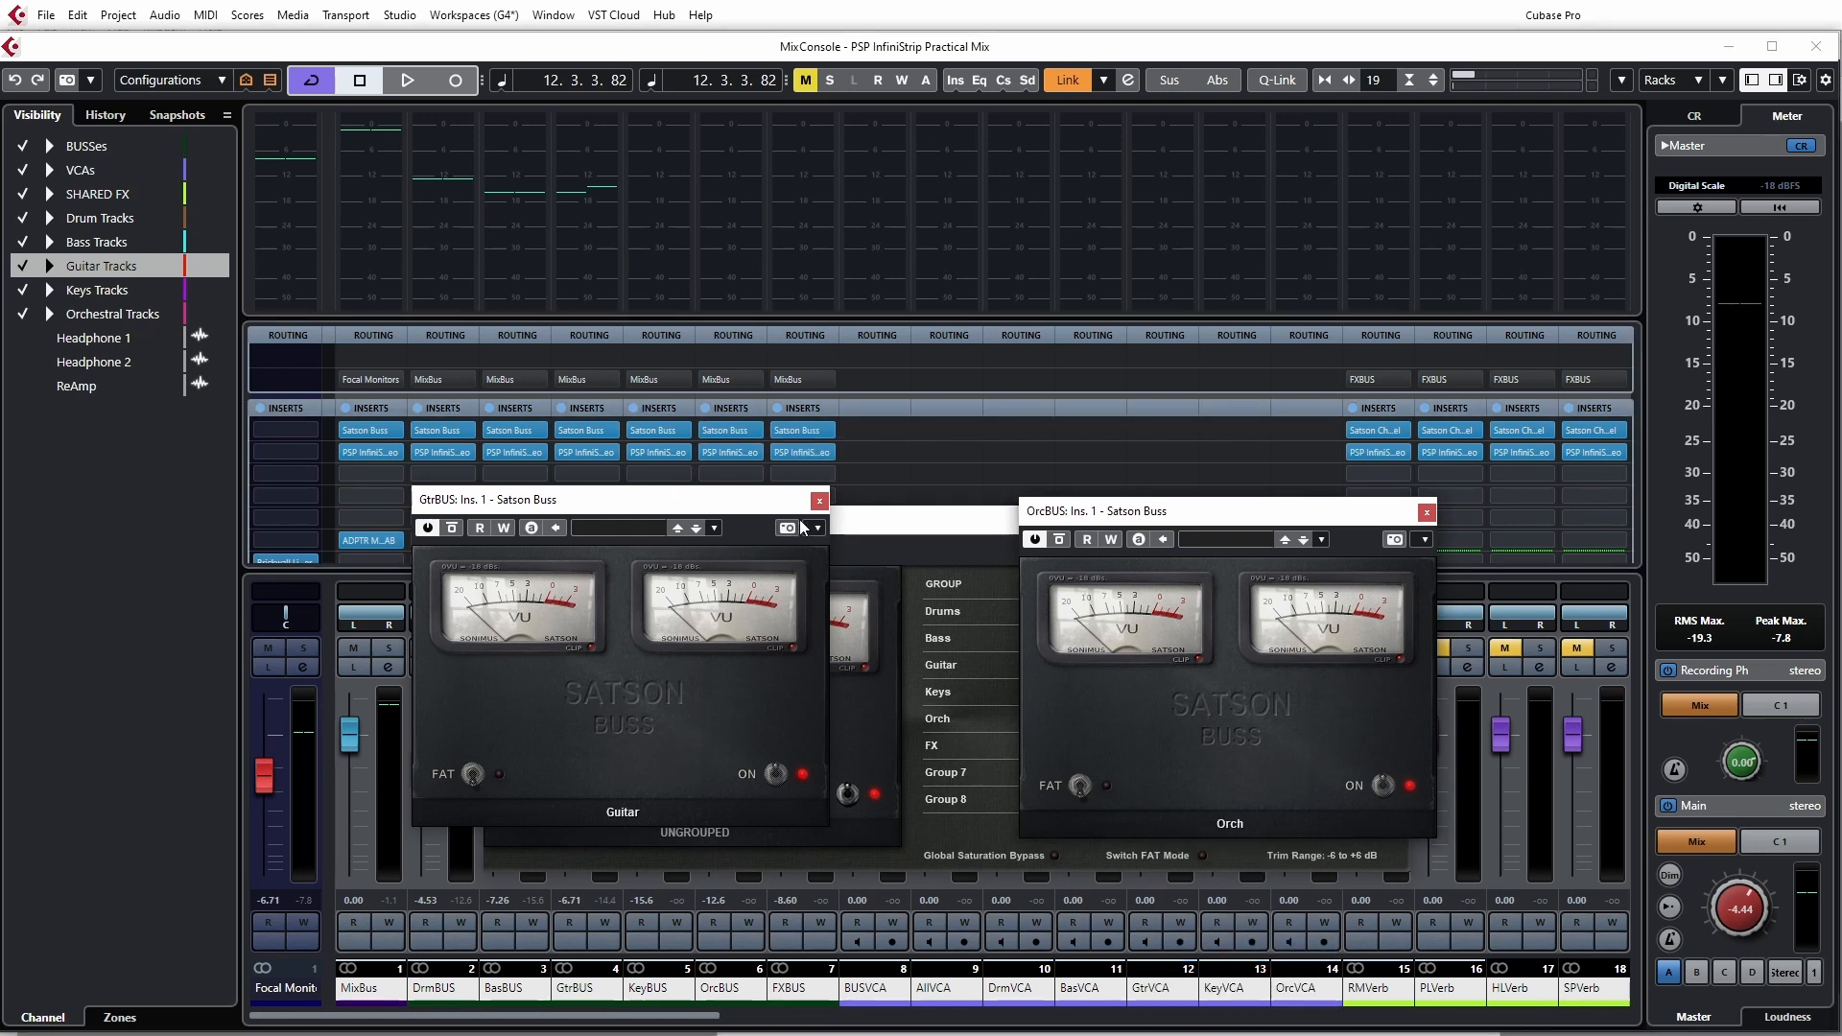
- Assign the FXBUS Satson Buss to the FX group and close every plug-in window except the MixBus one
click(801, 429)
click(1132, 808)
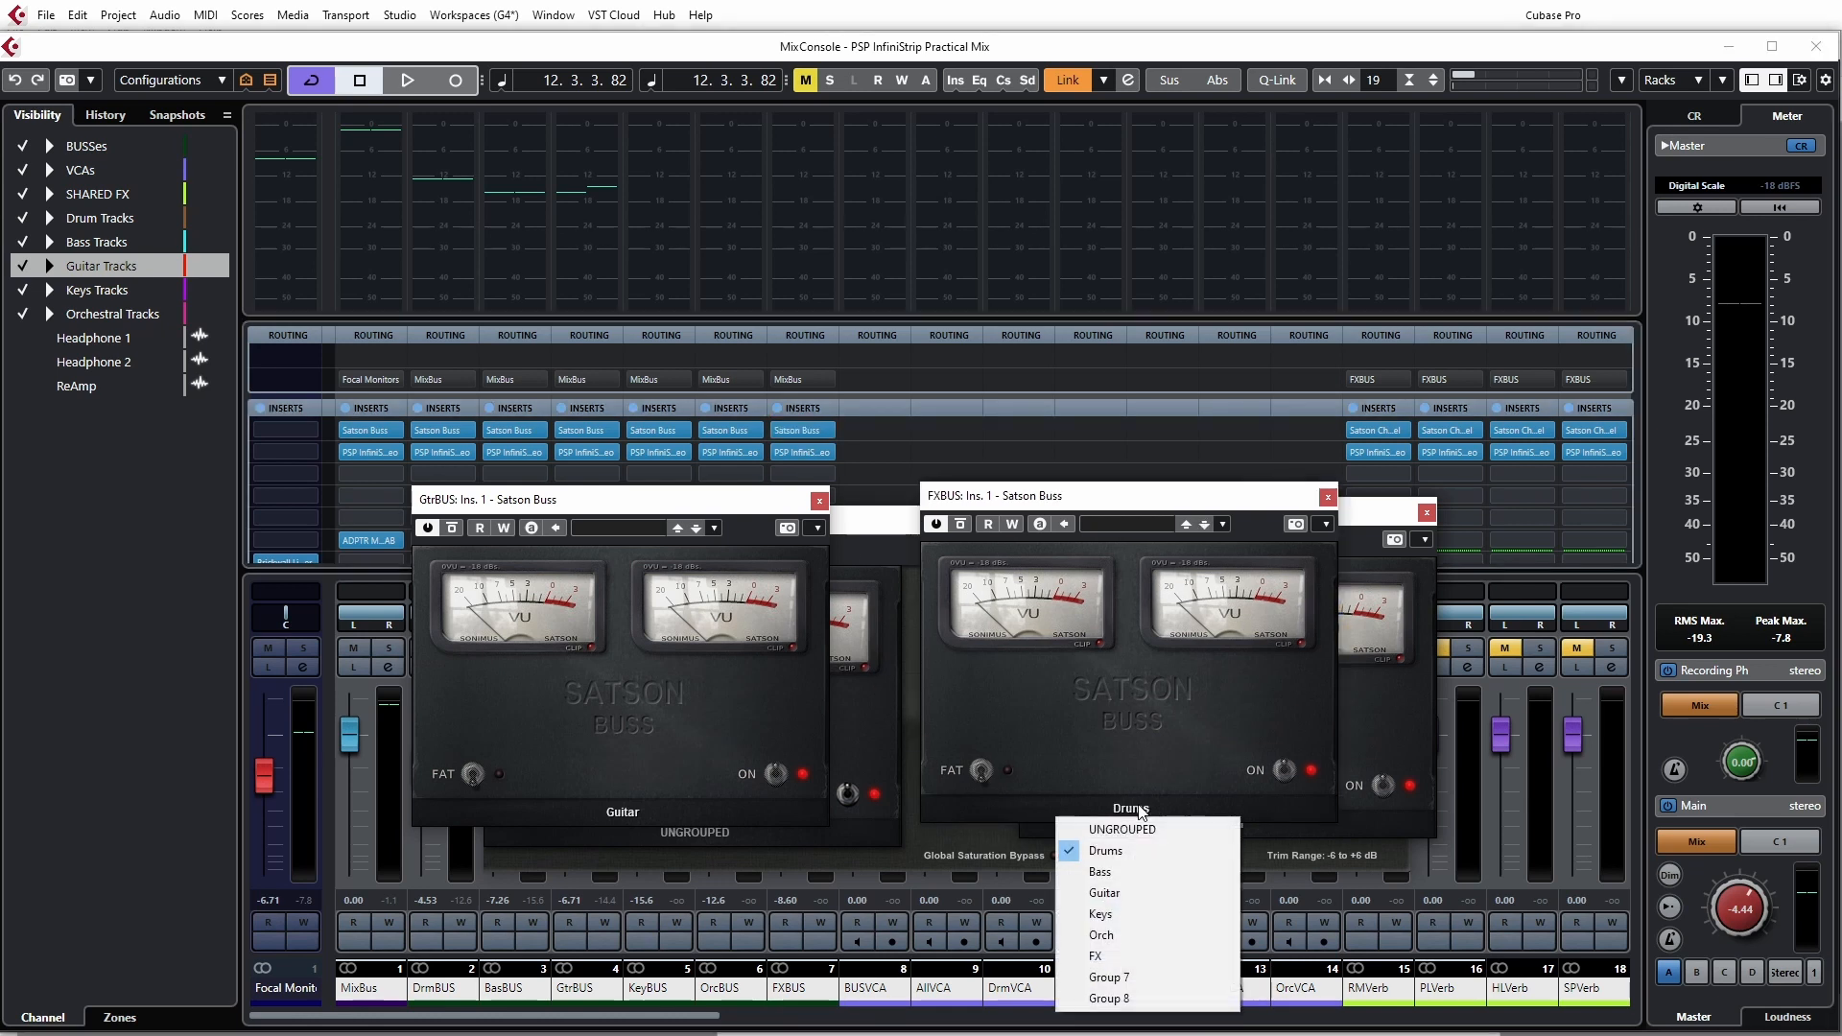
click(1114, 956)
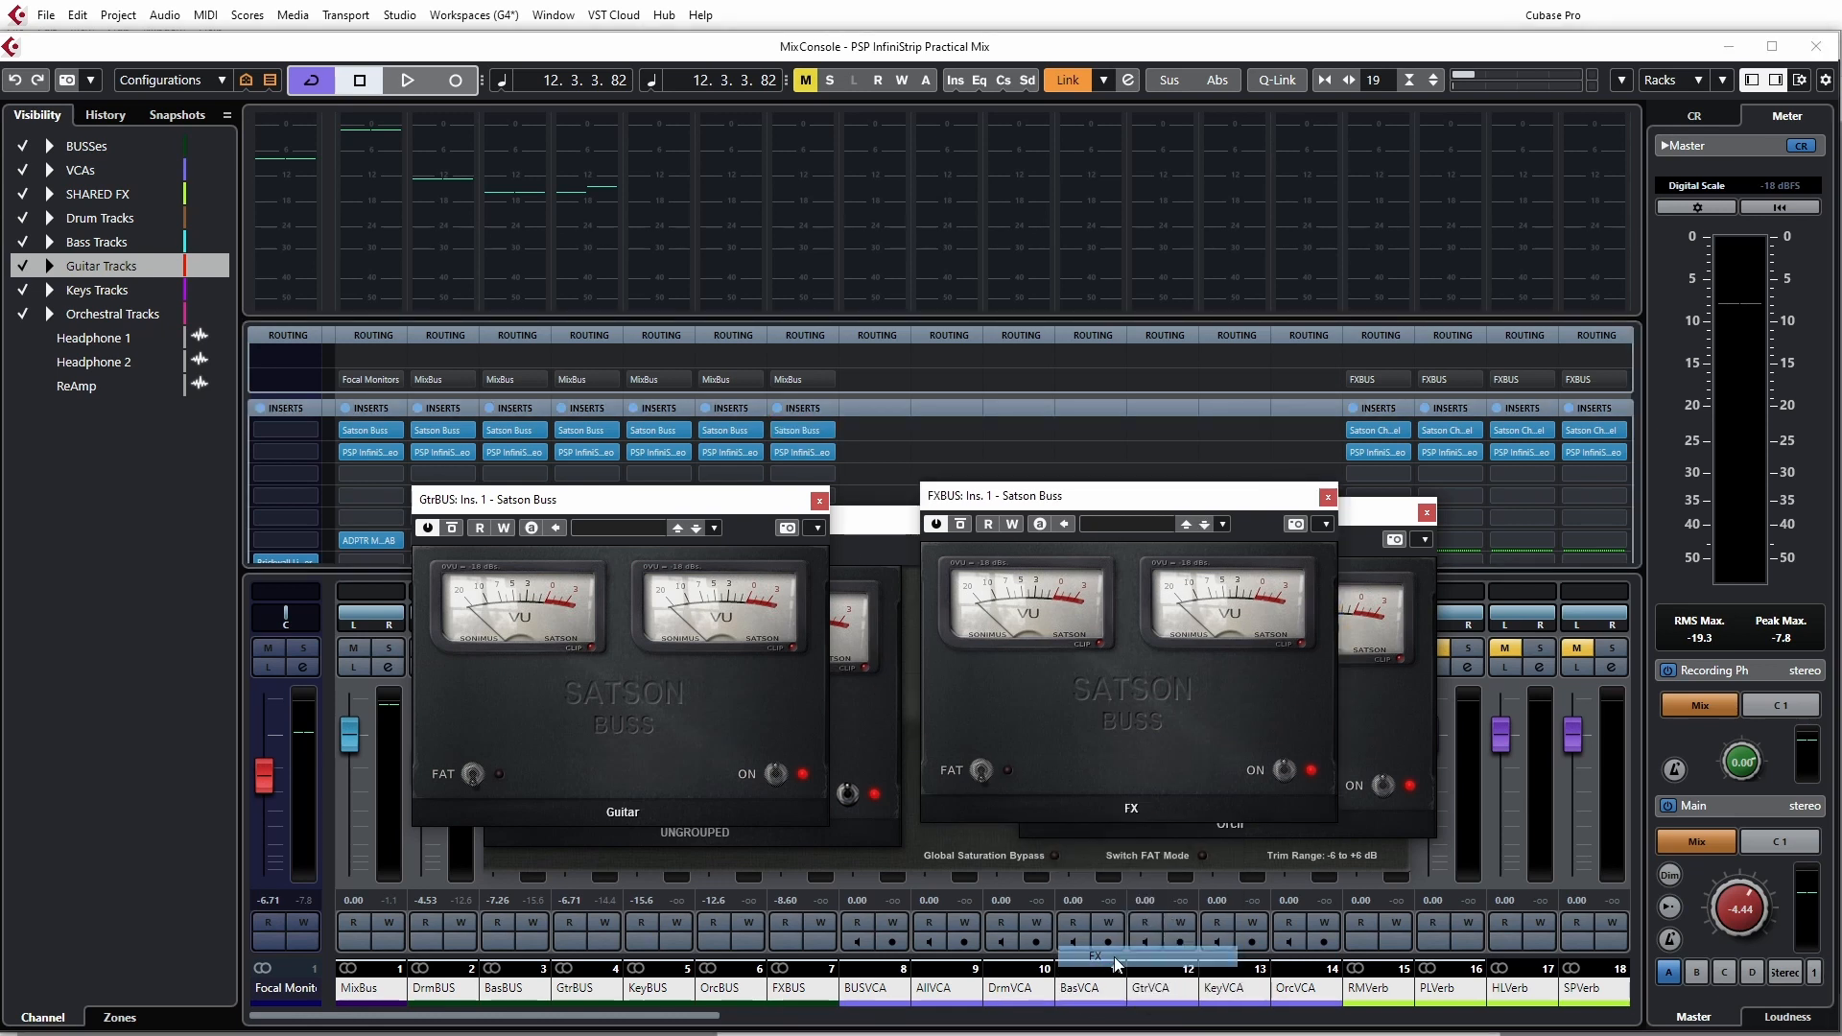
click(1327, 496)
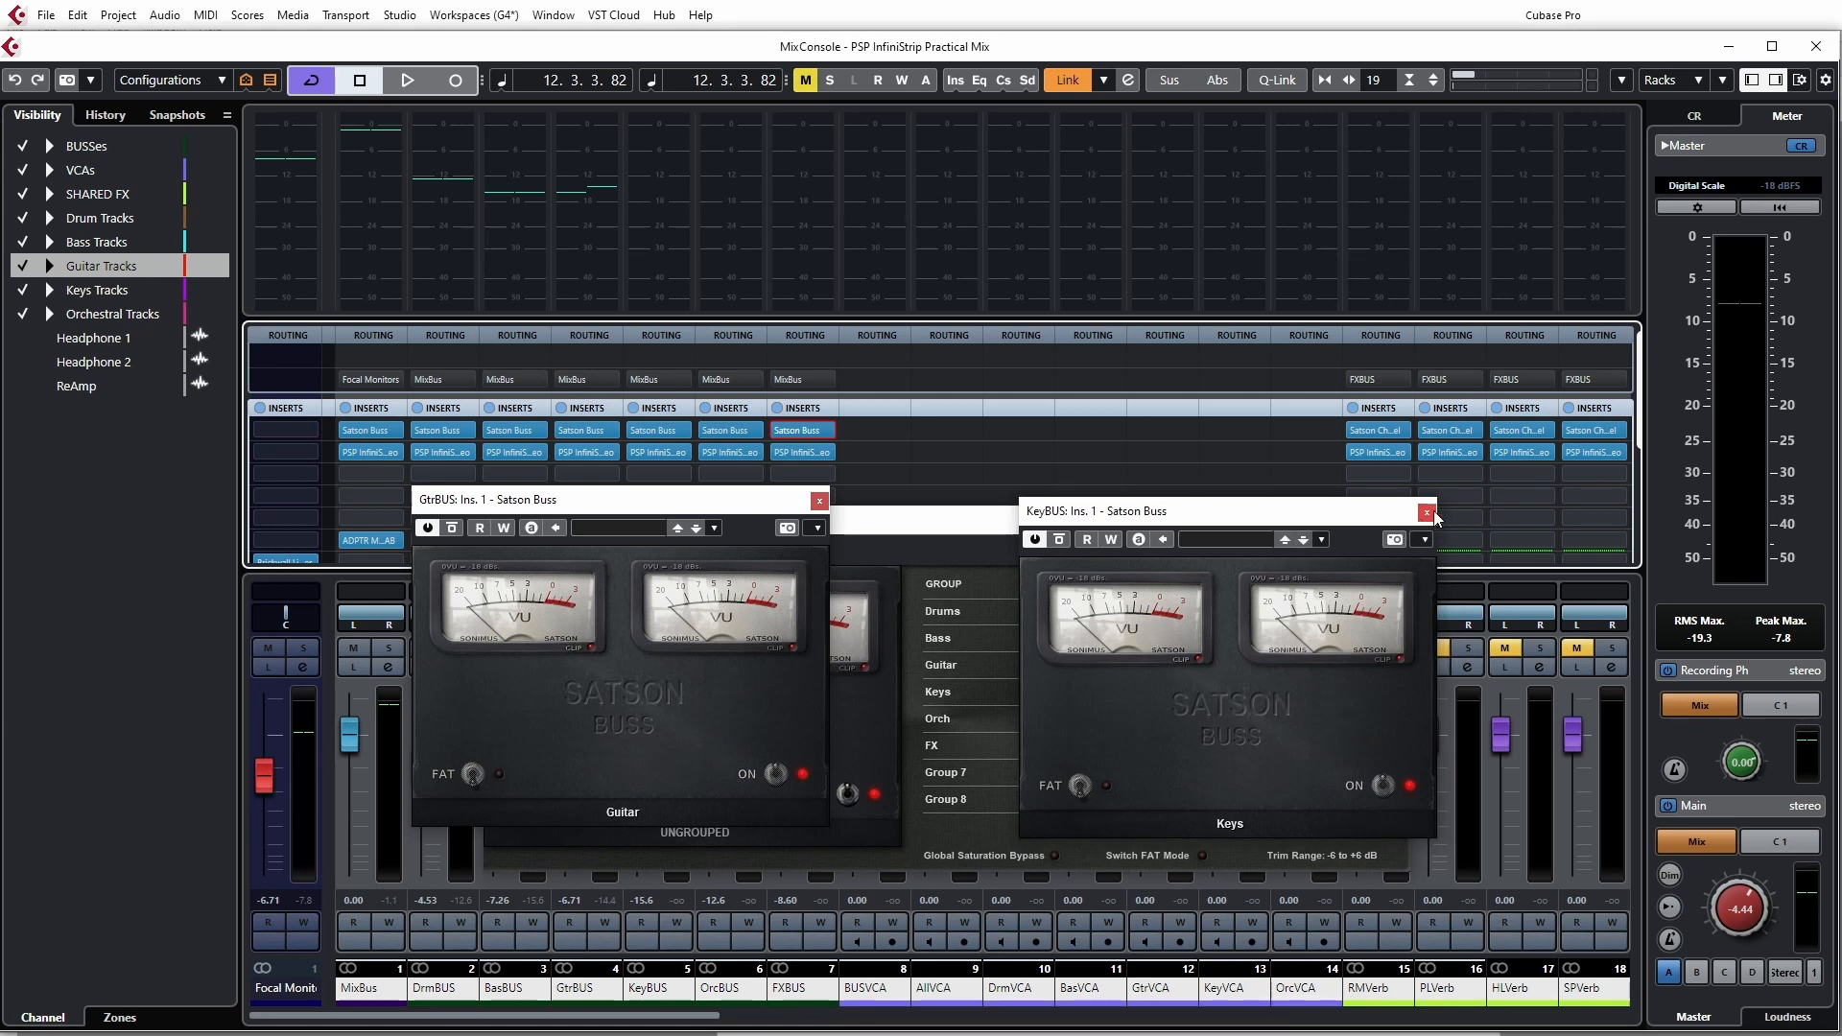
click(1427, 512)
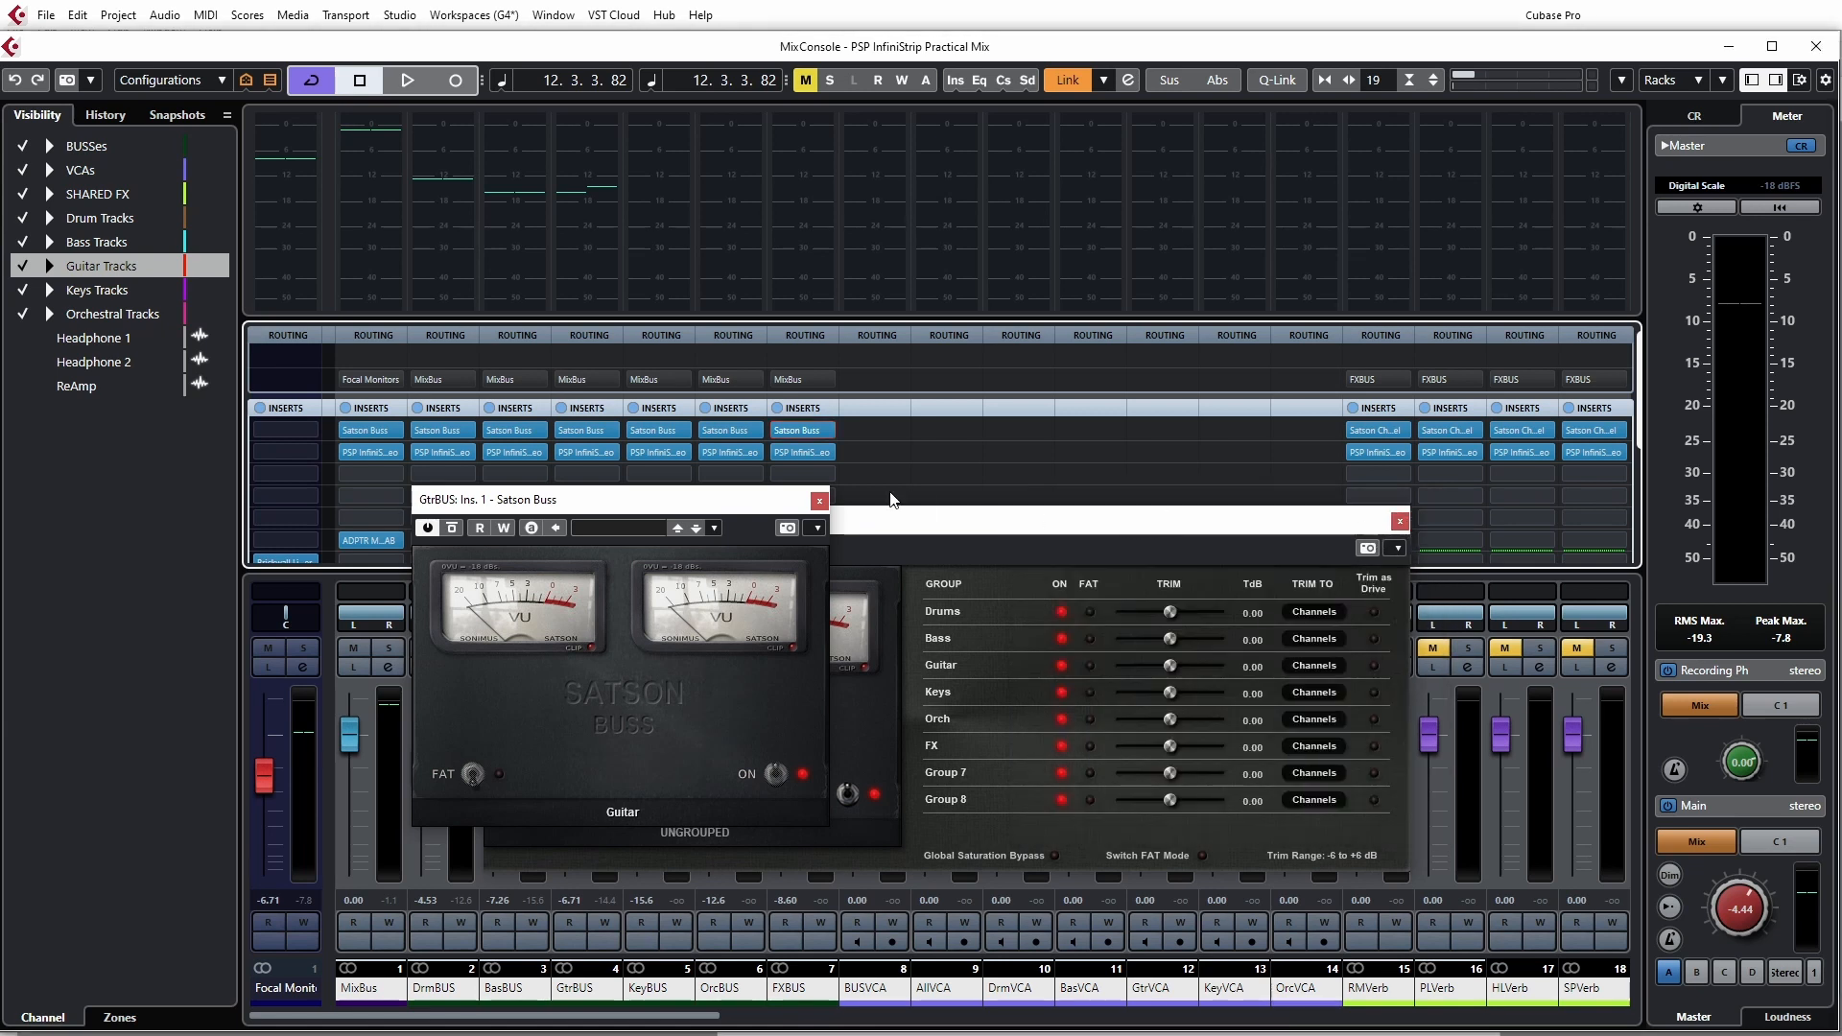
click(820, 499)
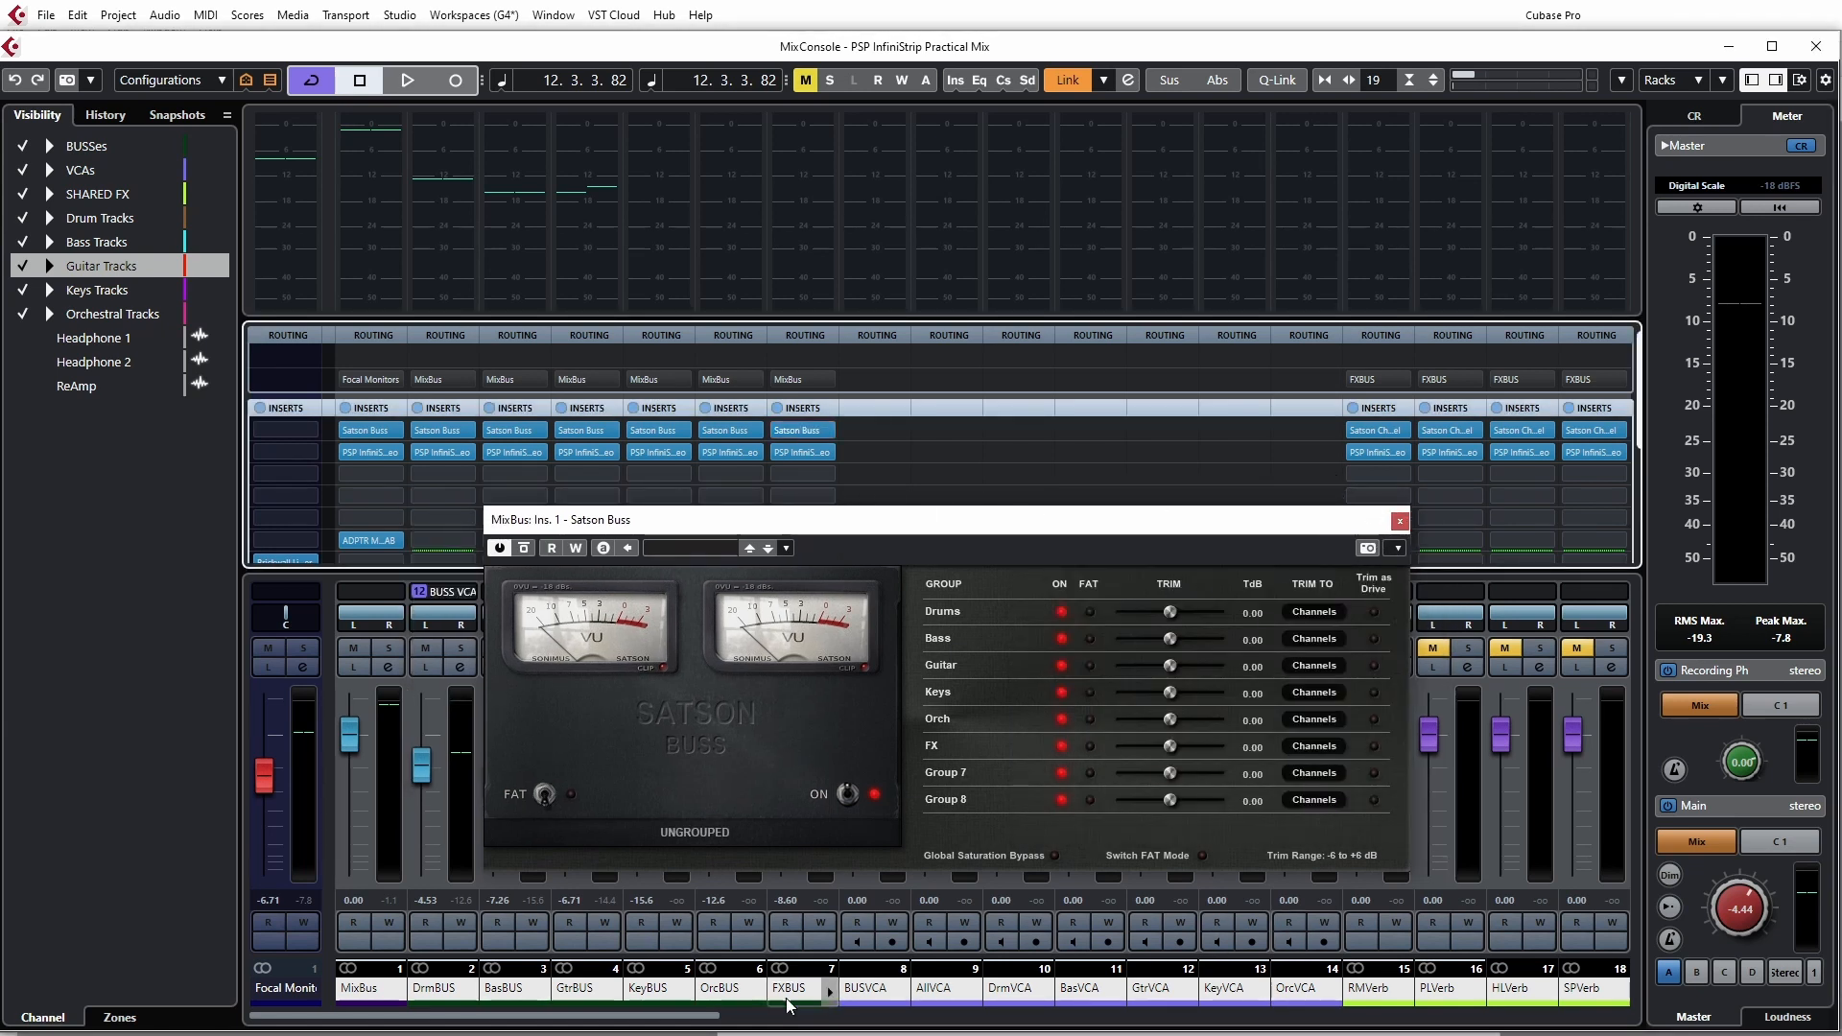
- Open the DrmBUS Satson Buss and the OHDrm Satson Channel and arrange their windows around the MixBus Satson Buss
drag(685, 1025, 653, 985)
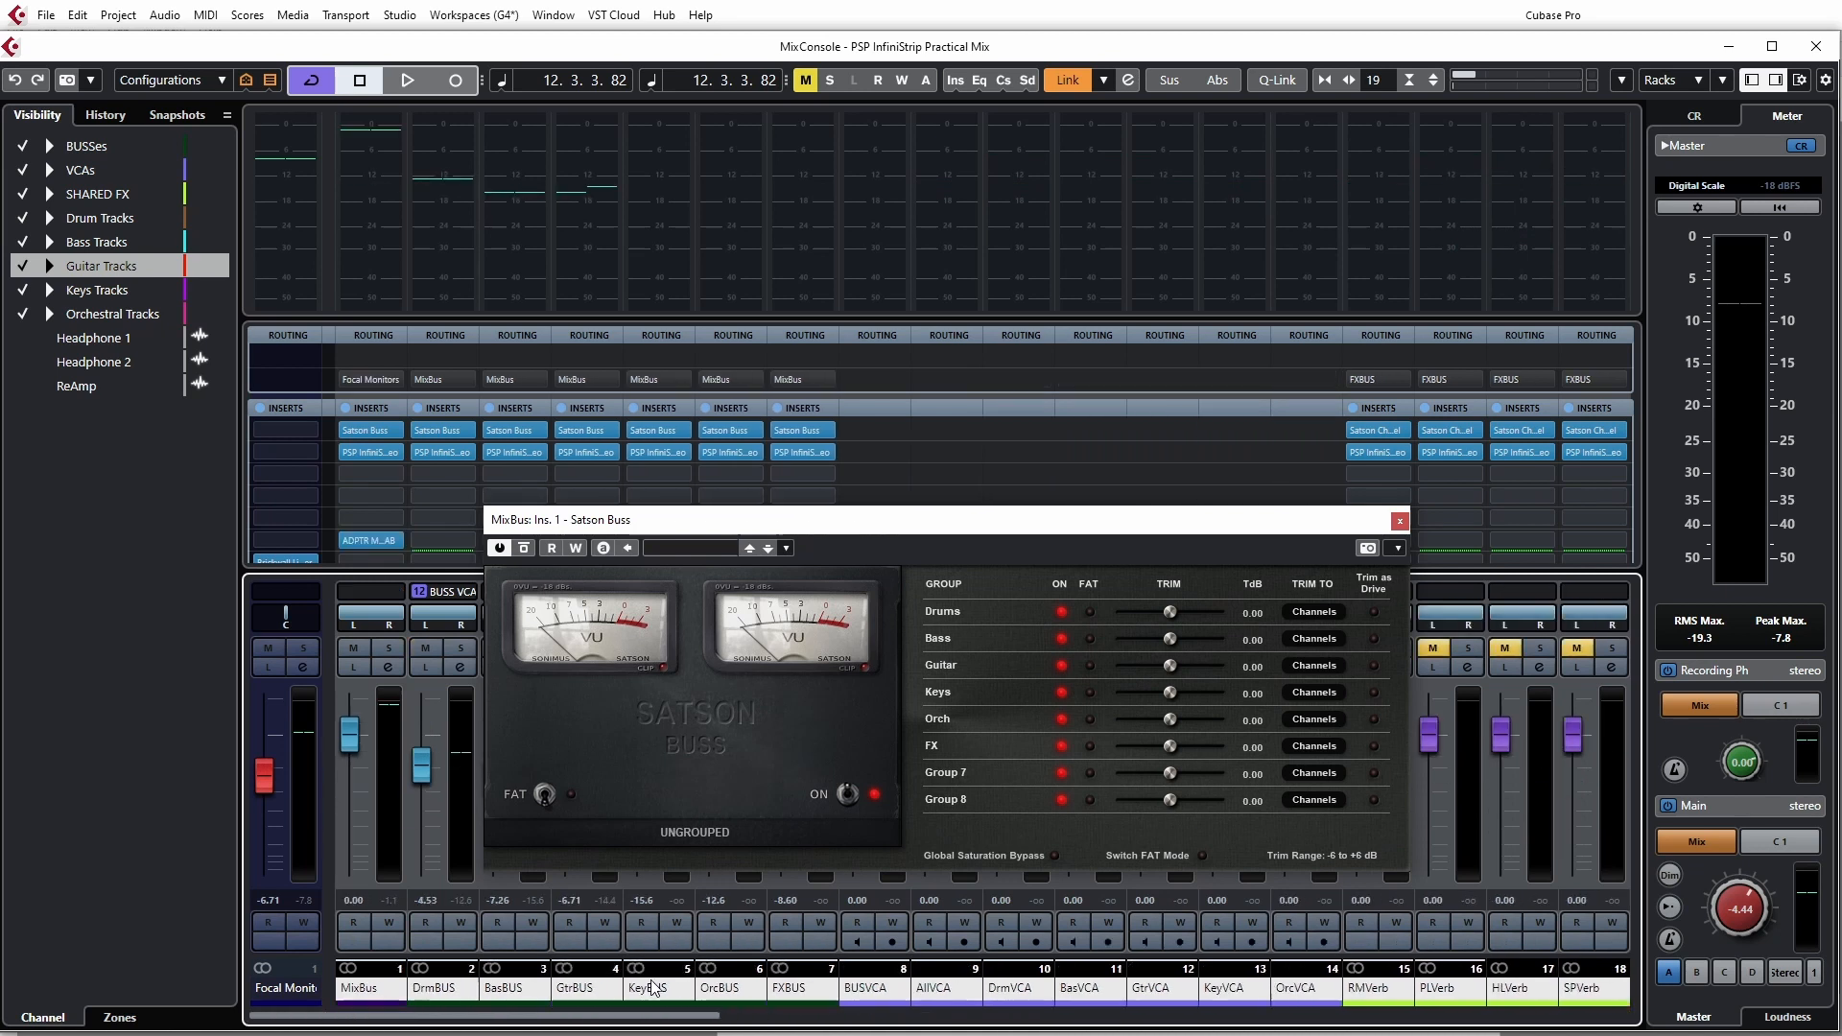
click(437, 430)
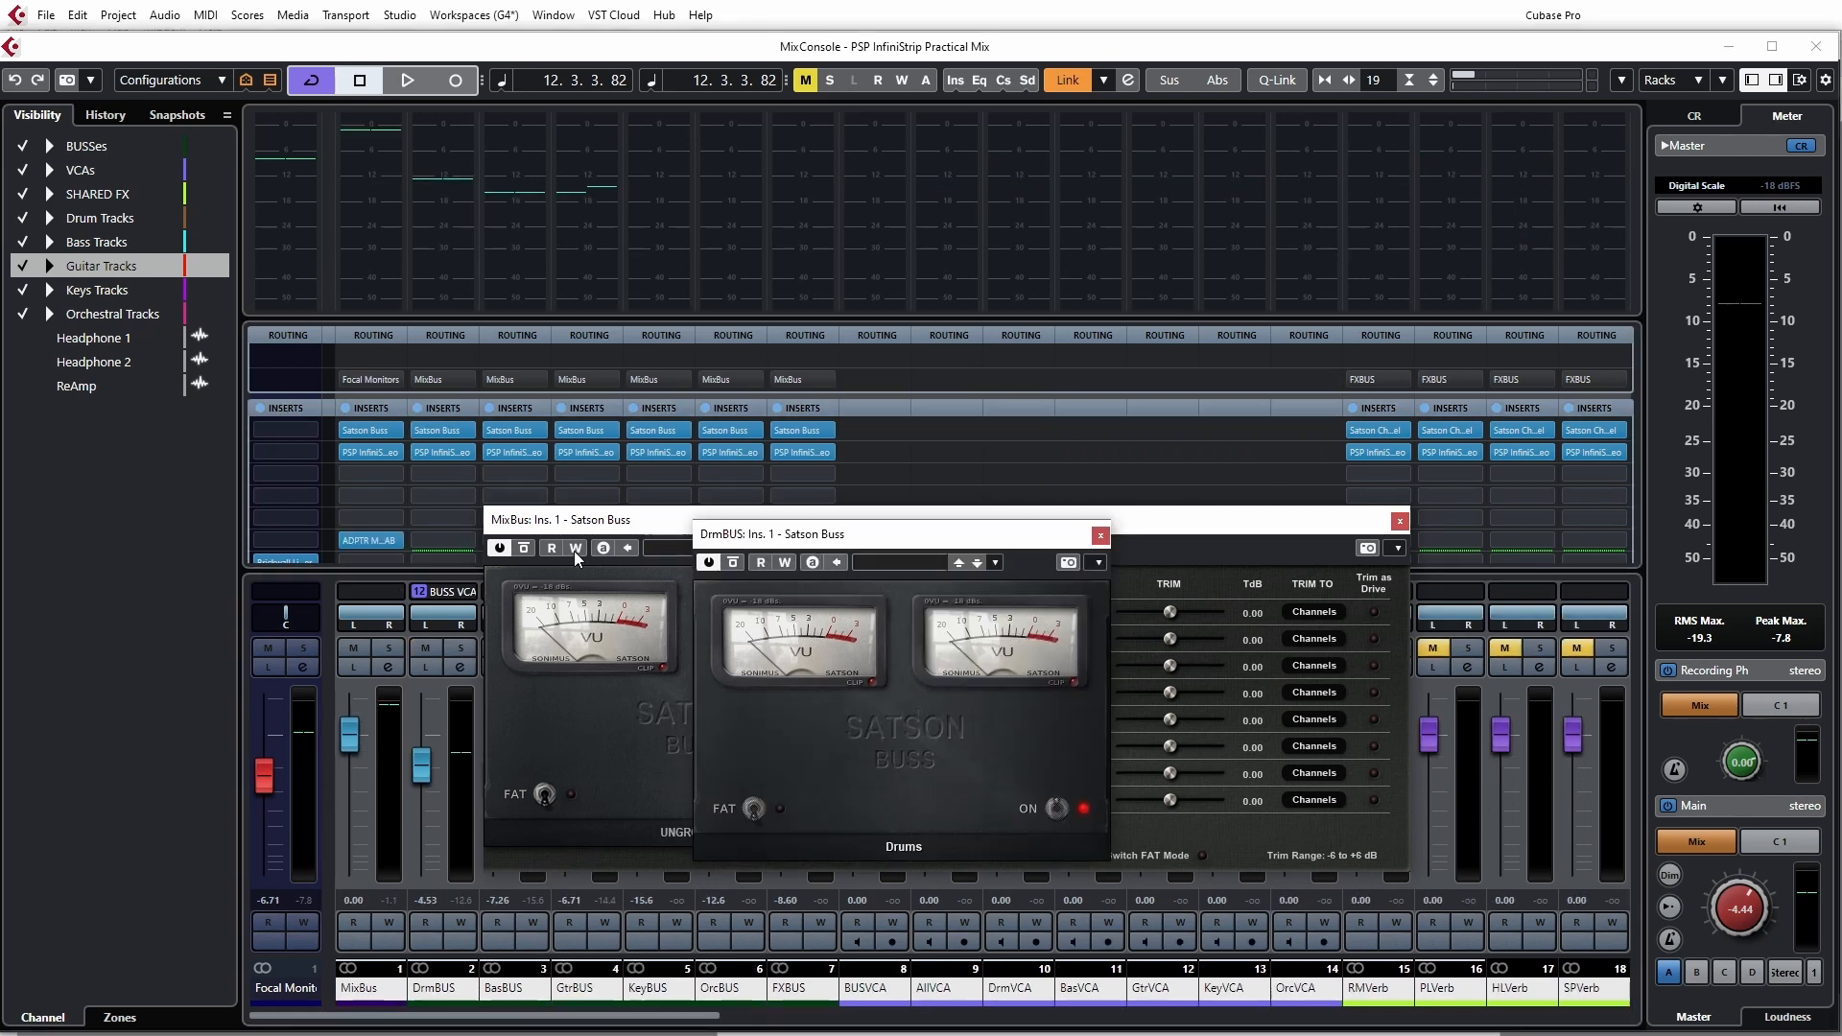
drag(930, 526, 815, 167)
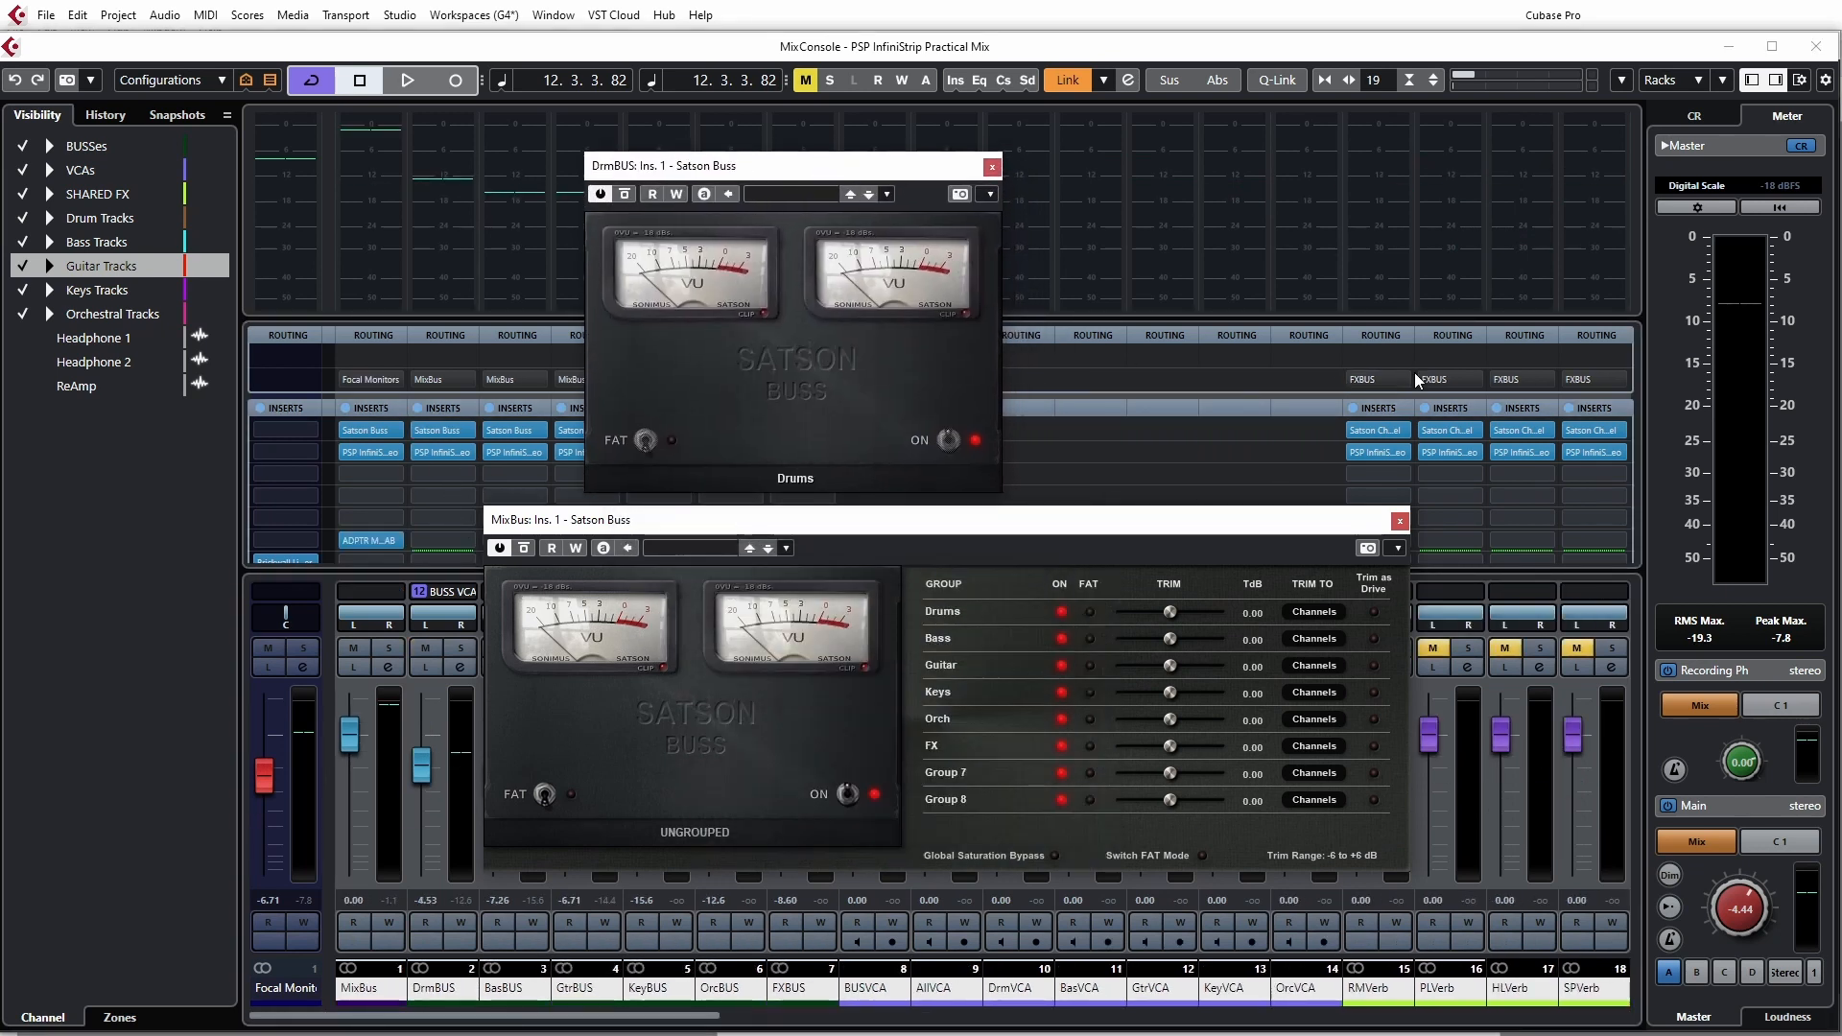
drag(695, 1017, 904, 1019)
click(1092, 430)
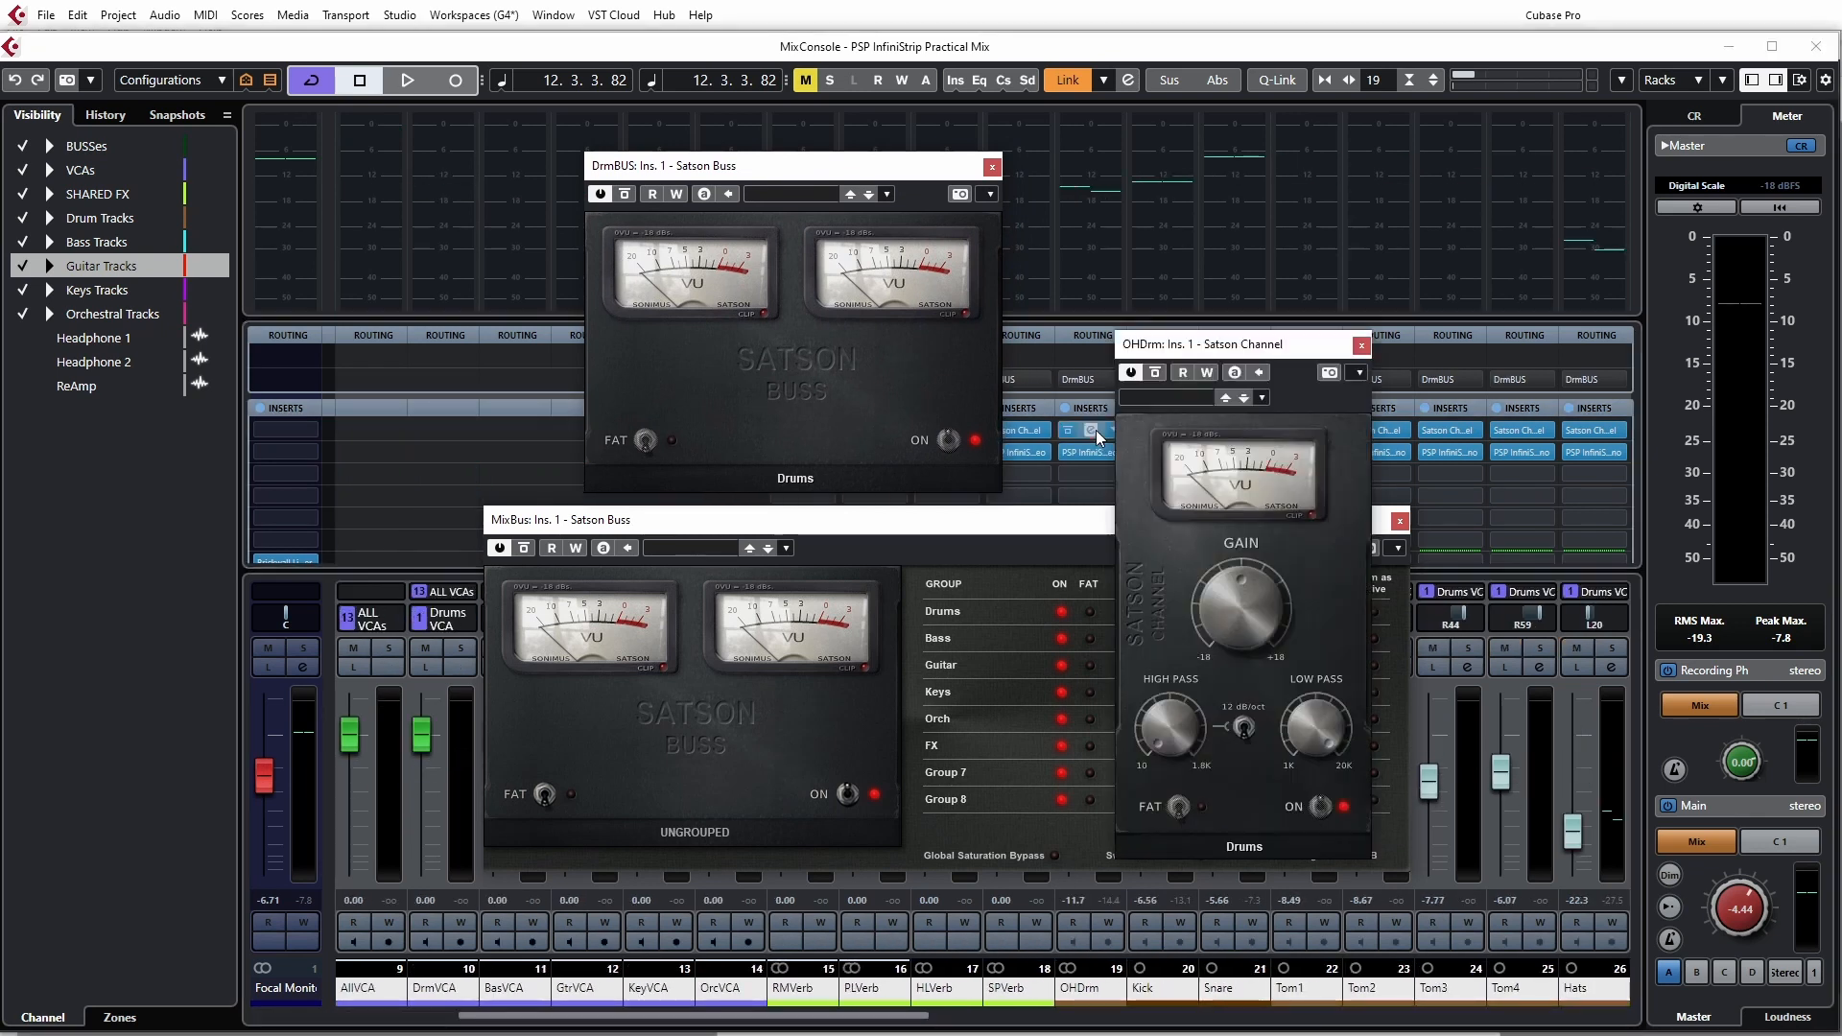
drag(1209, 352, 1097, 162)
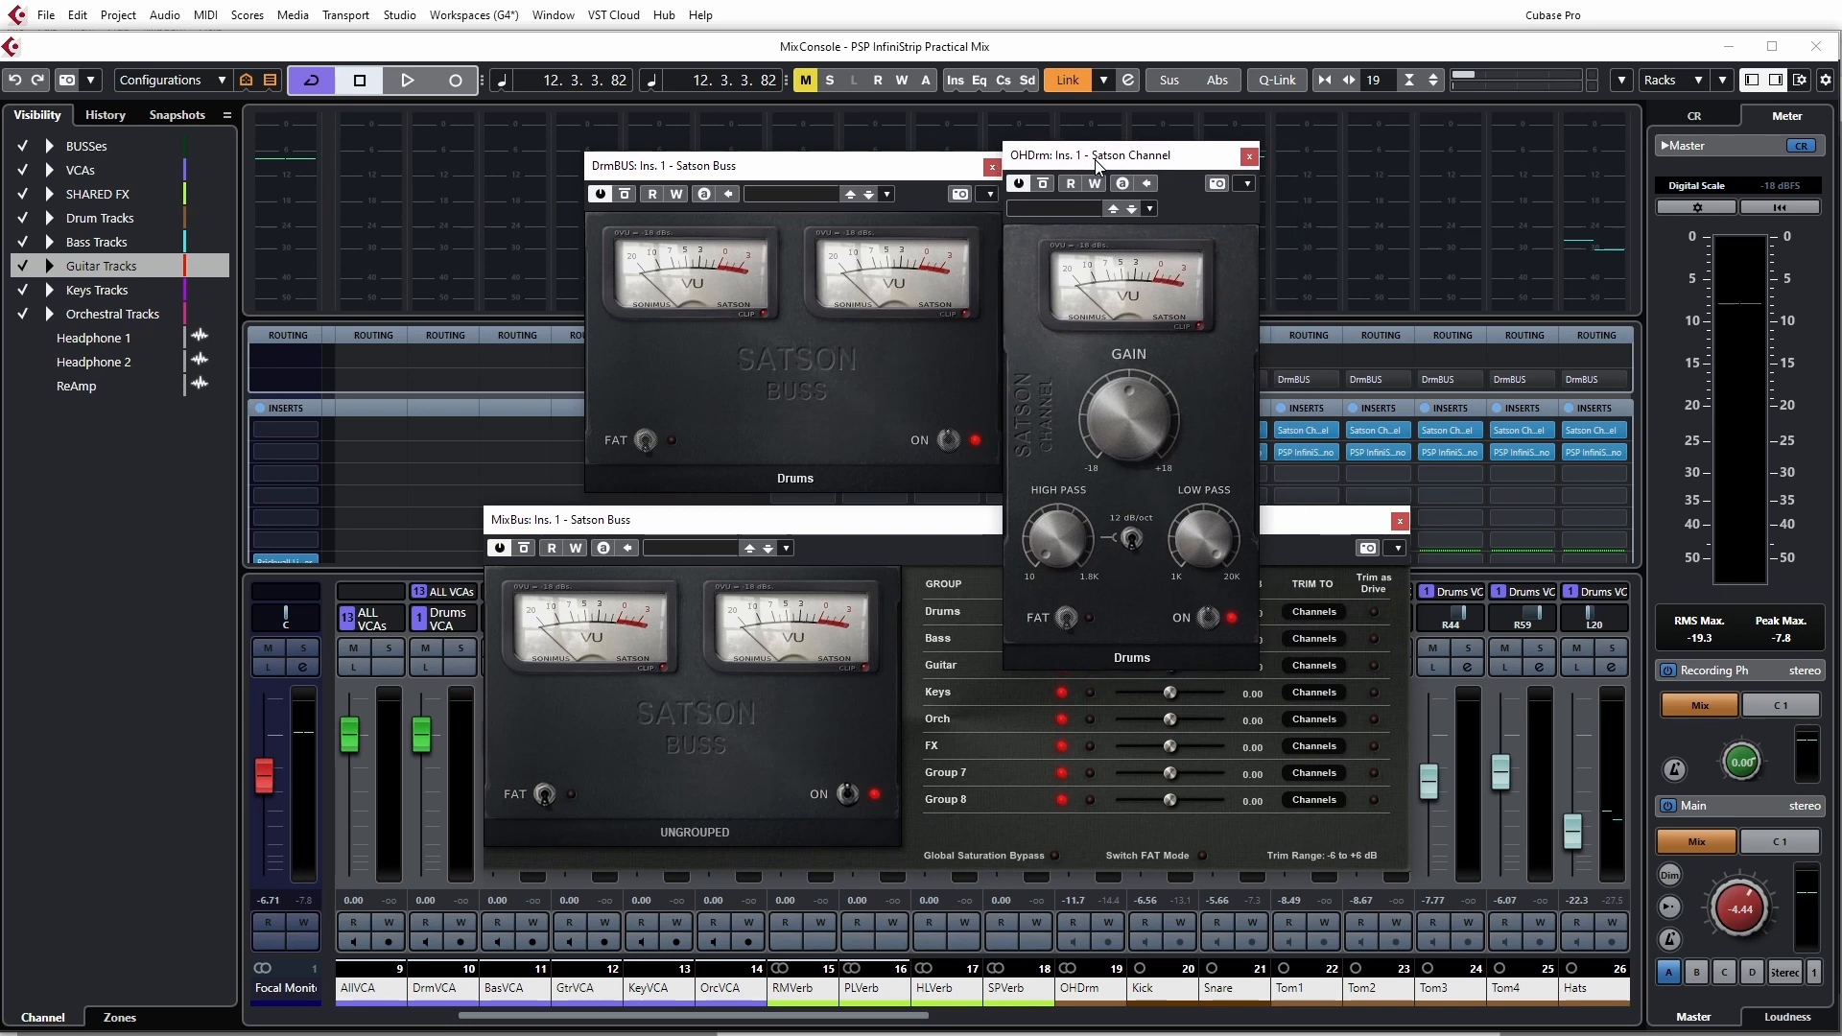
click(1300, 531)
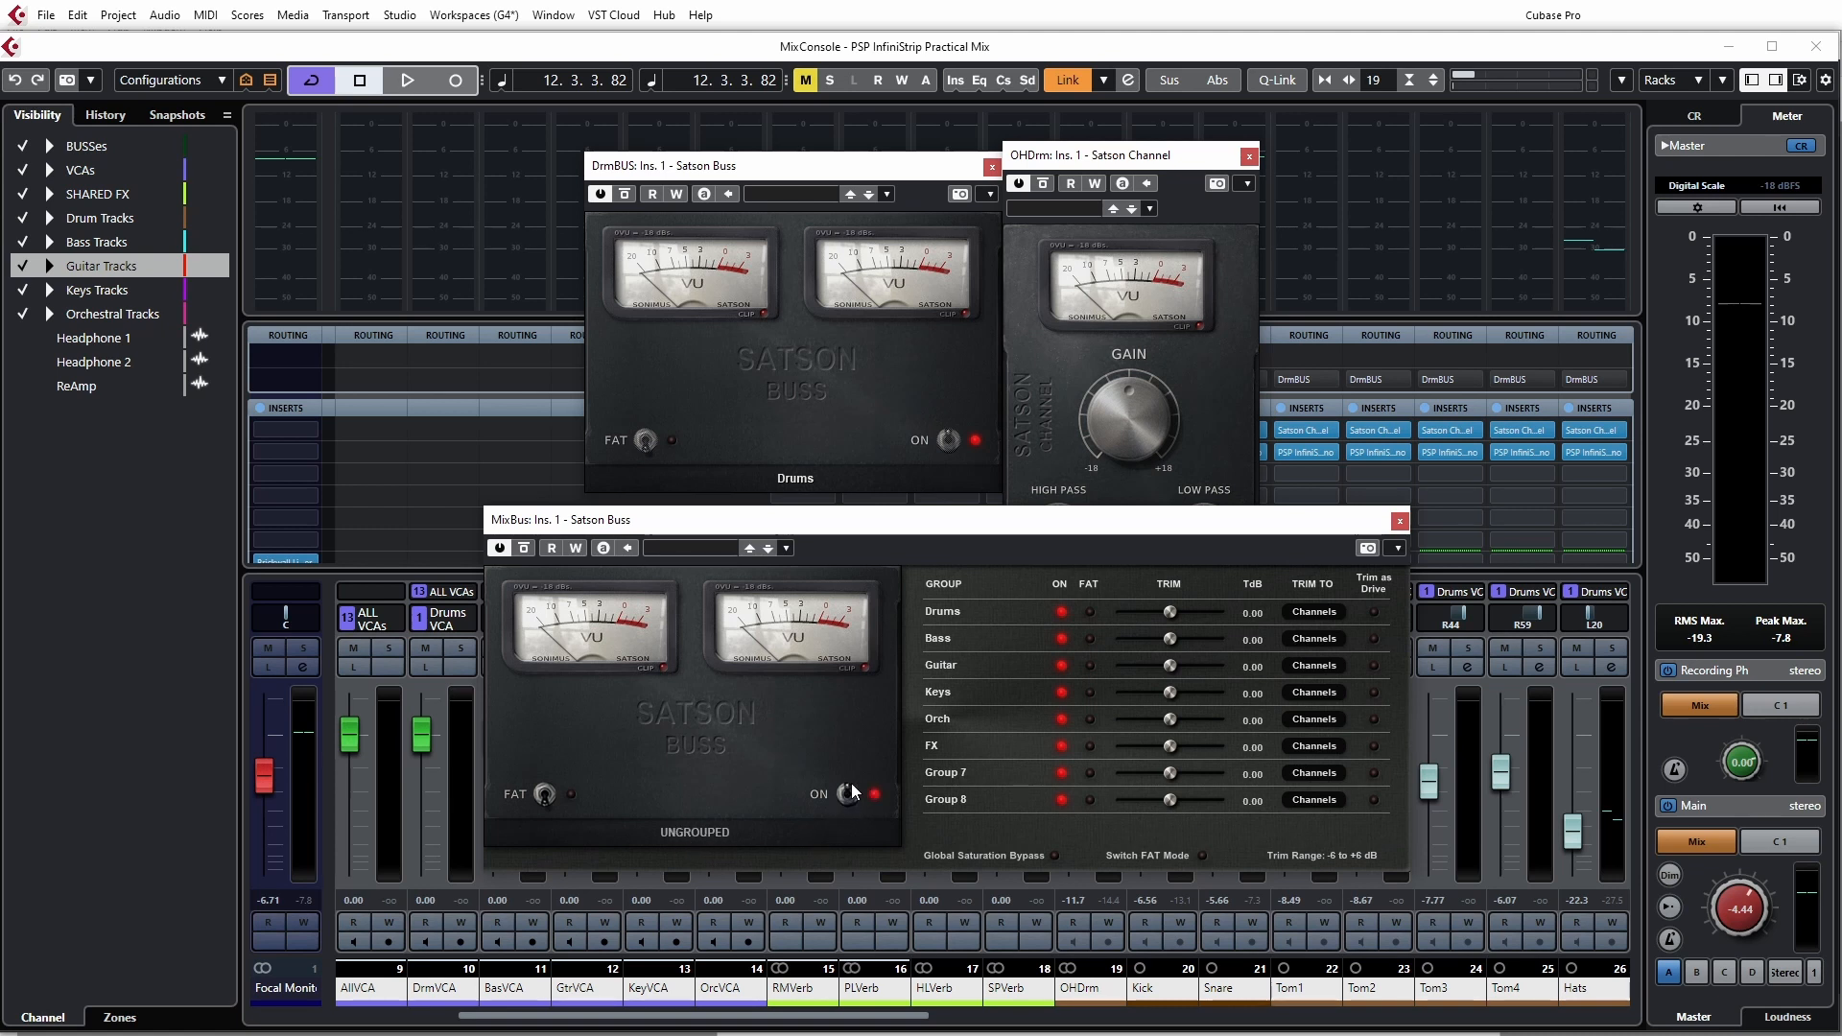
- Assign the MixBus Satson Buss to the Drums group and return it to UNGROUPED
click(710, 834)
click(662, 868)
click(725, 833)
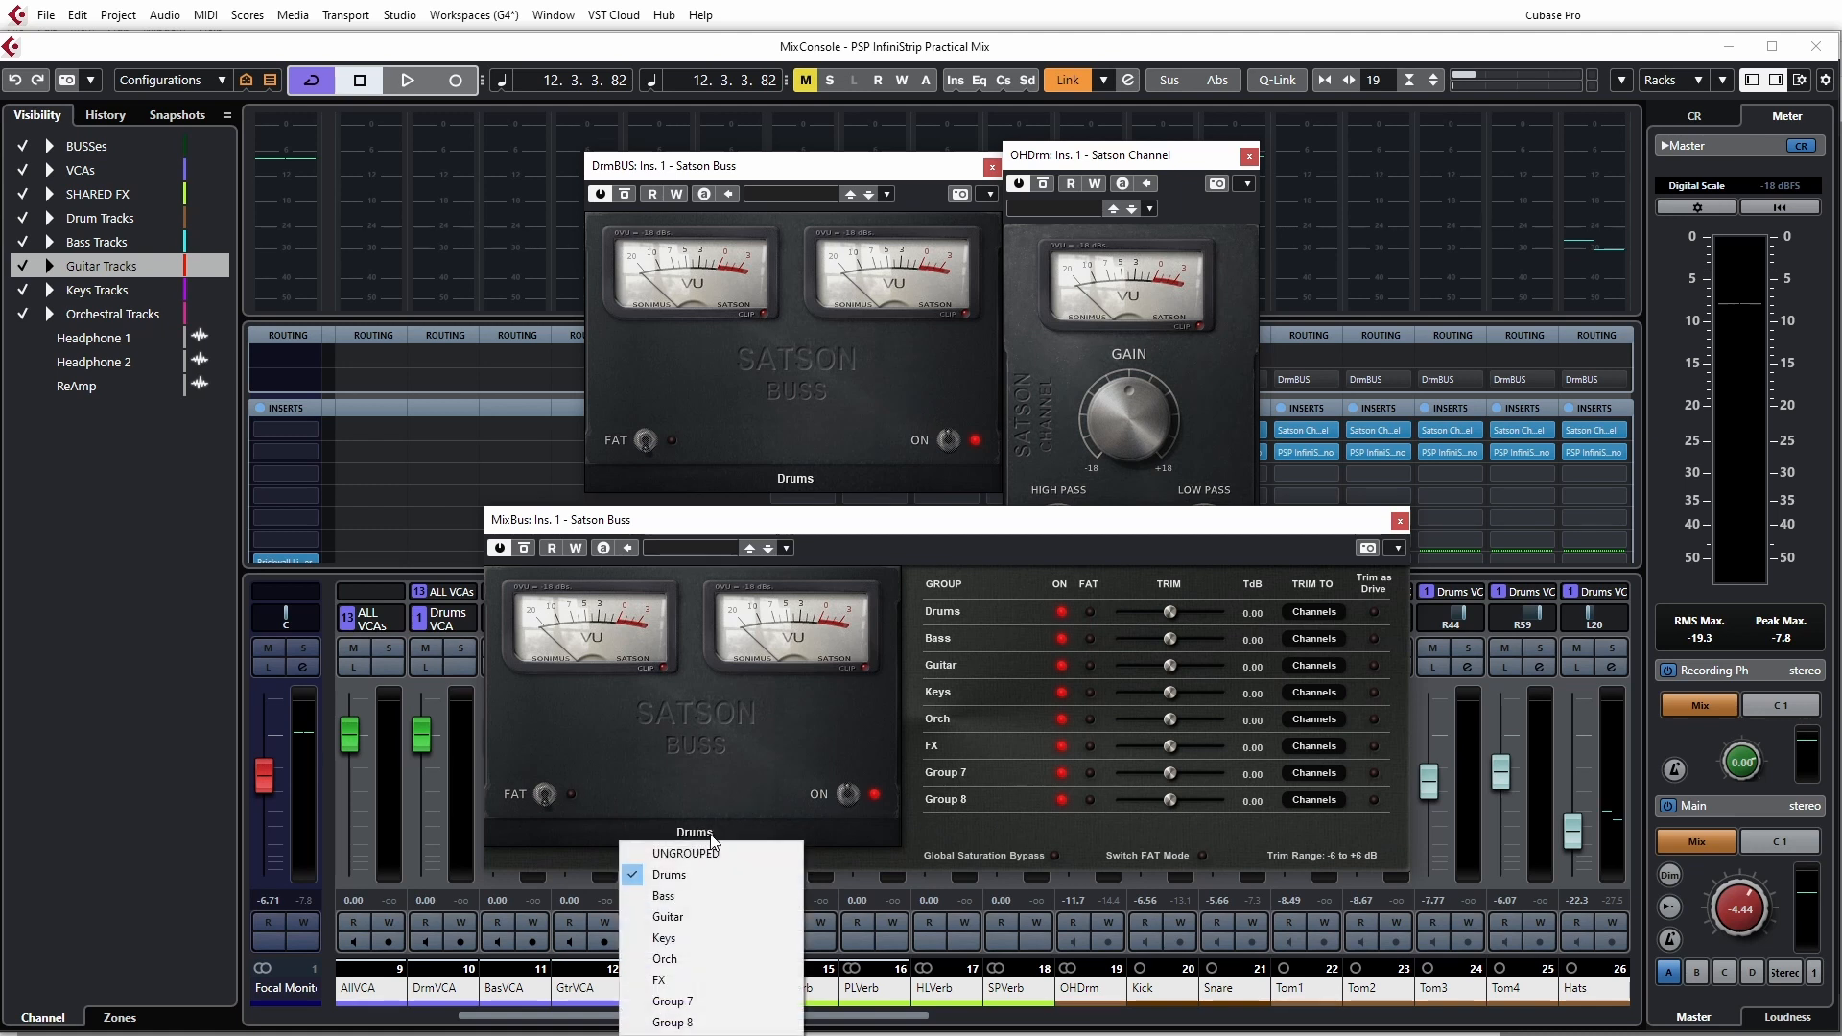
click(695, 854)
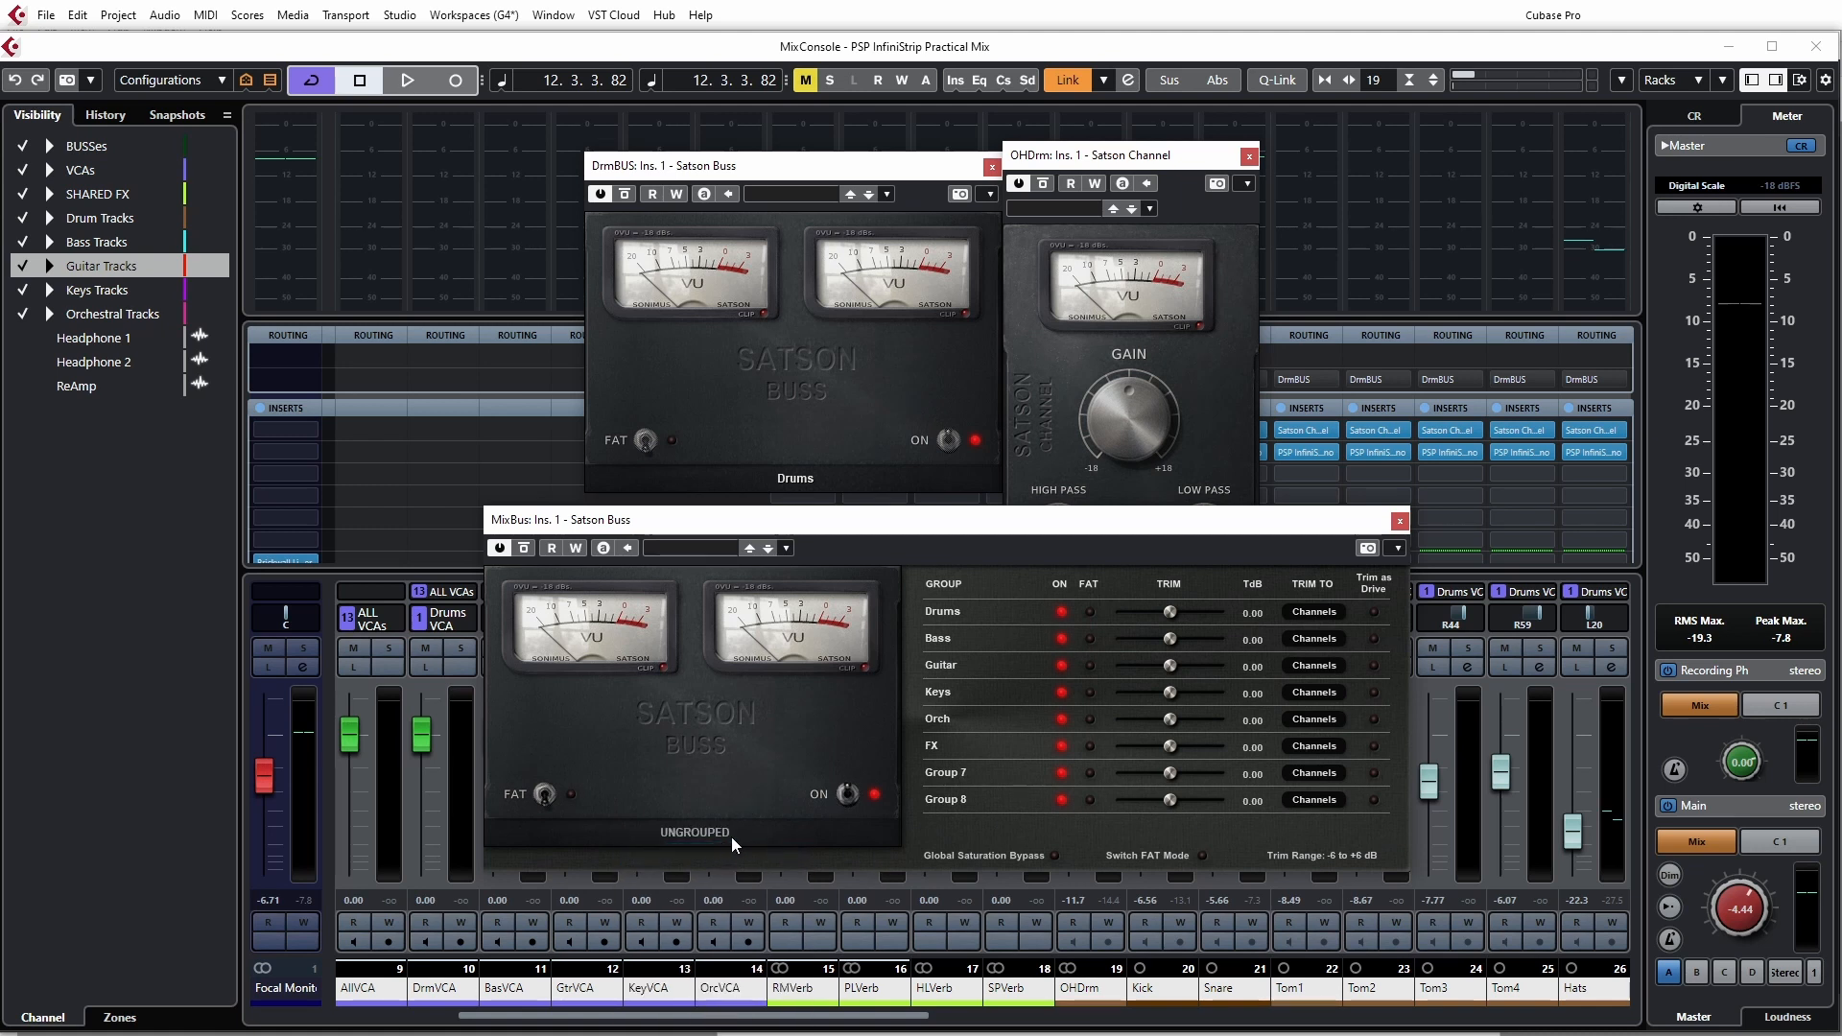
- Move the MixBus and OHDrm Satson windows apart so all three Satson plug-ins are fully visible
drag(1016, 522, 999, 624)
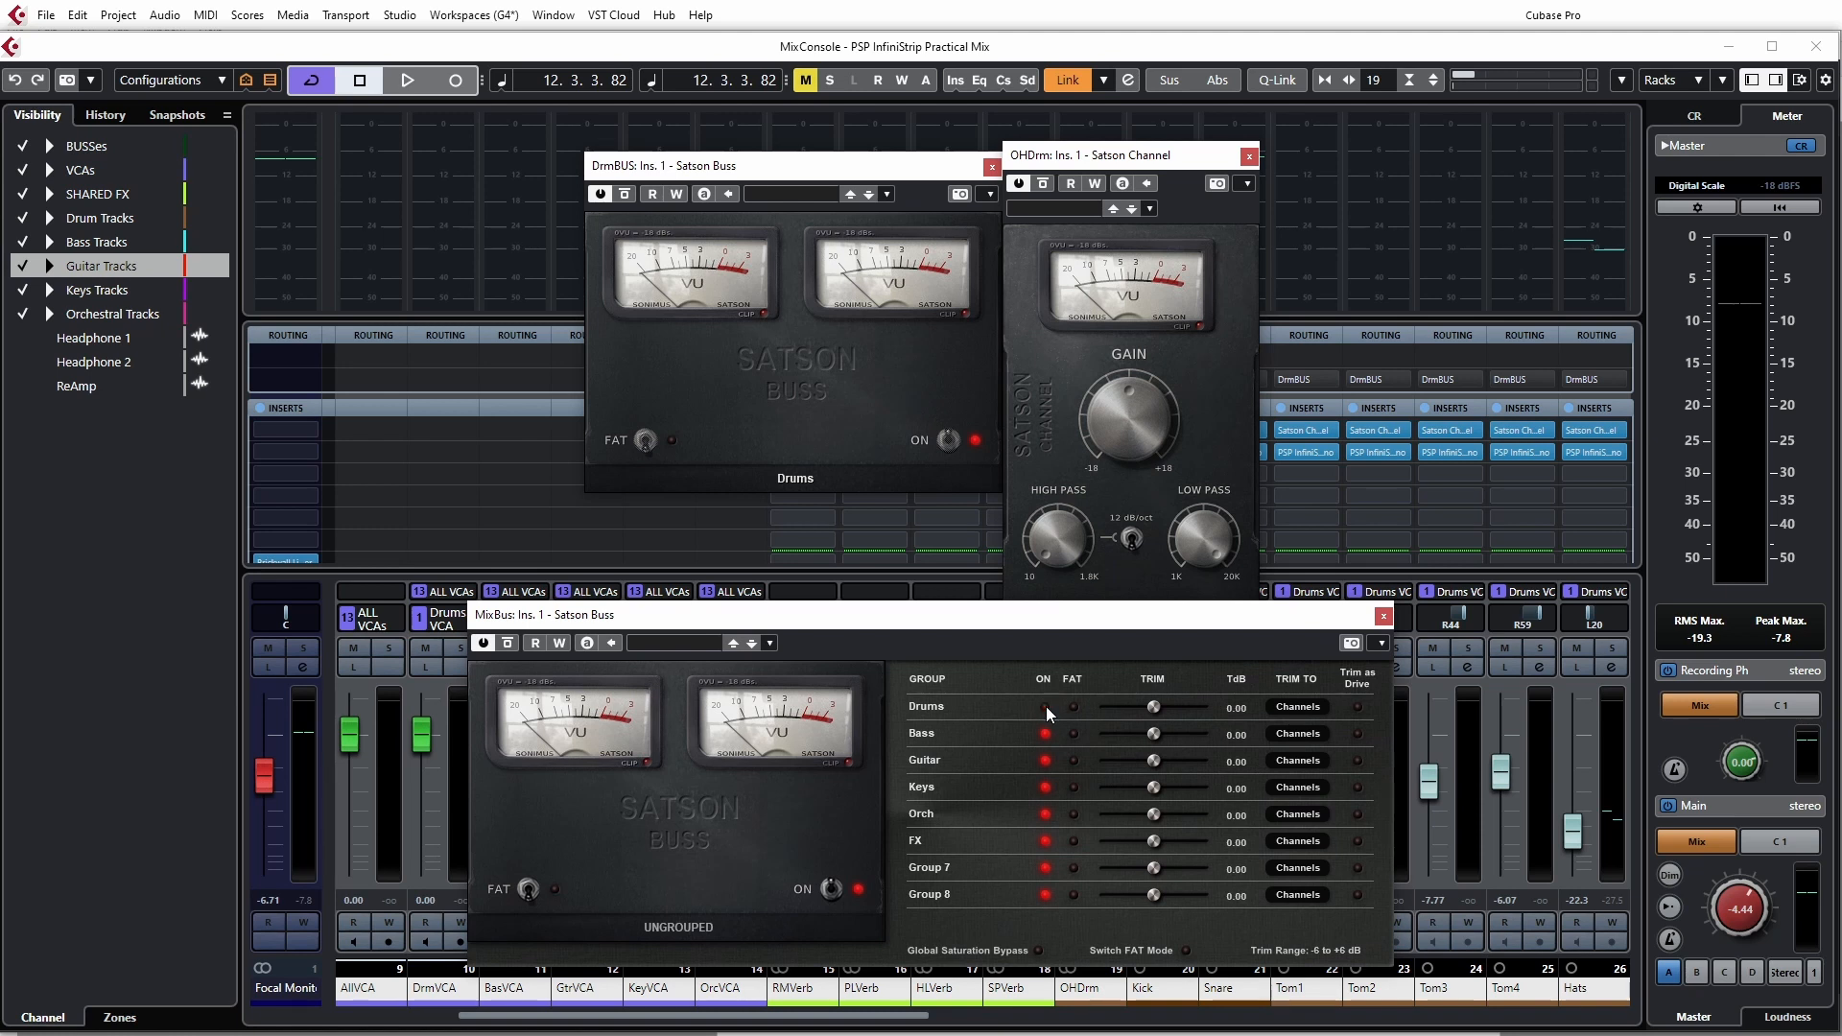
drag(1147, 618, 1151, 638)
drag(1161, 158, 1168, 96)
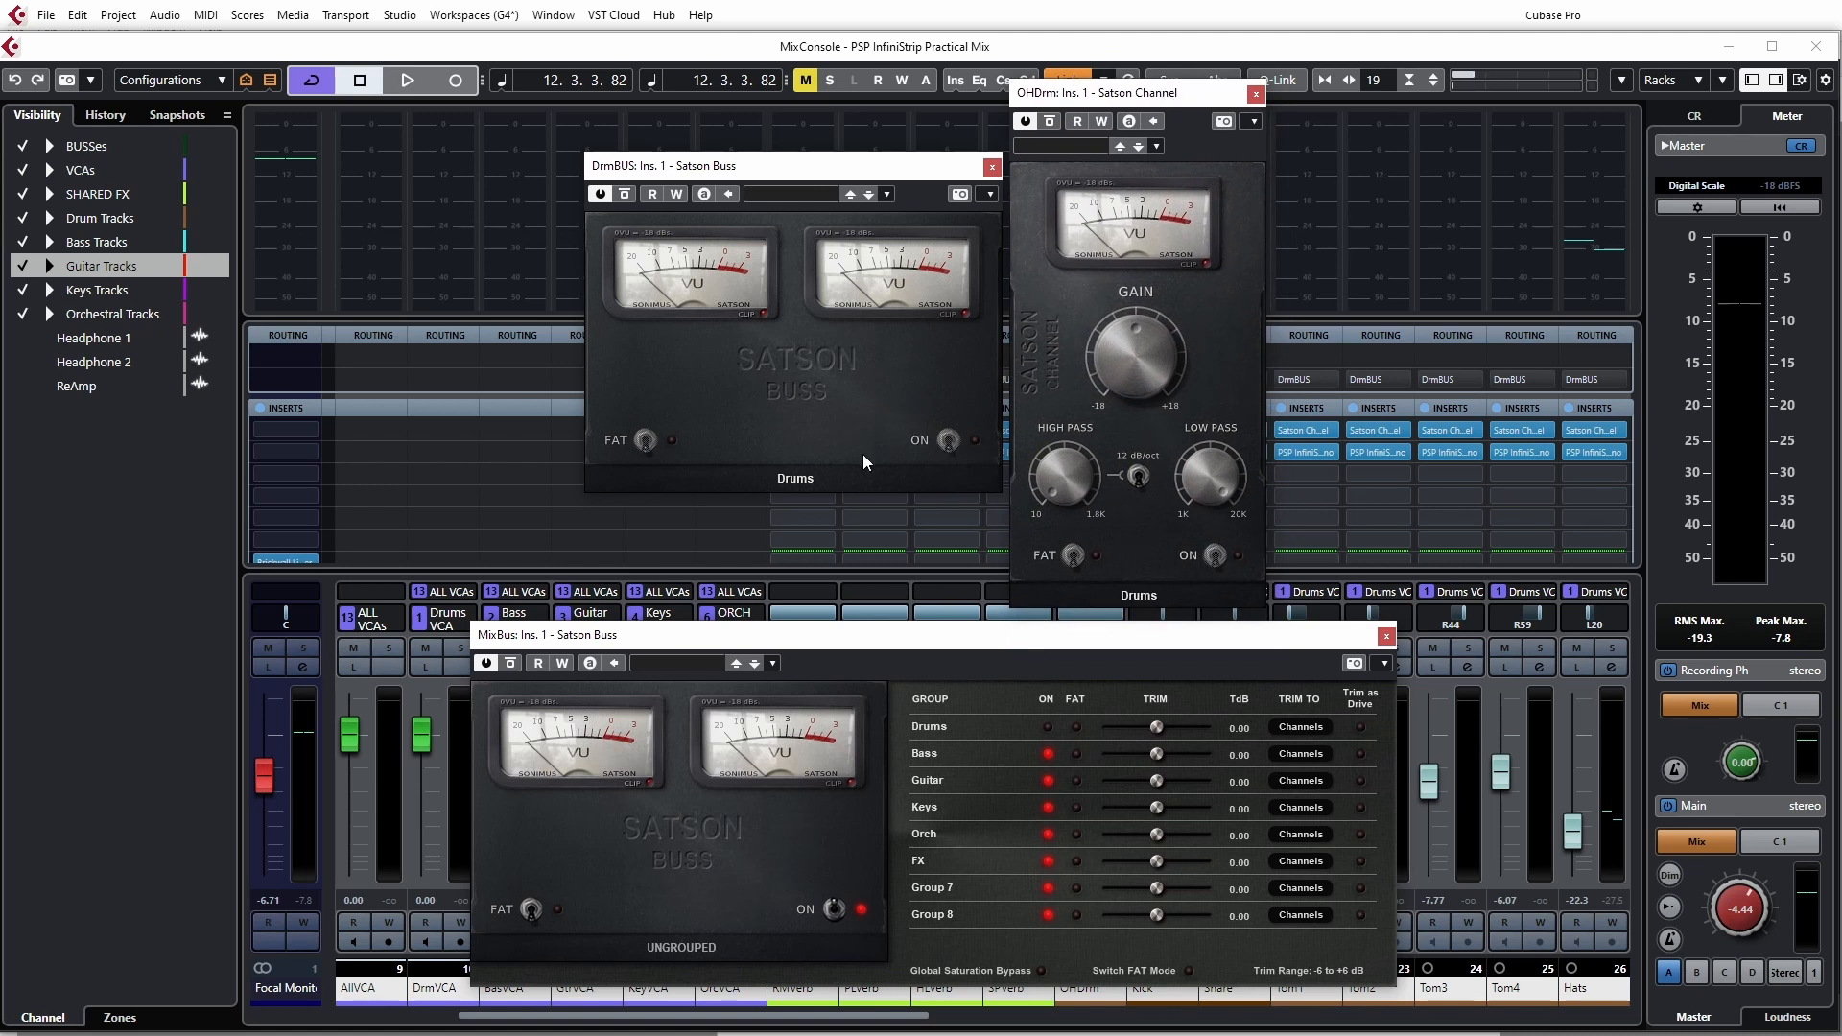
- Toggle the Drums group's ON and FAT switches from the MixBus group list and restore both
click(1048, 728)
click(1048, 727)
click(1050, 727)
click(1076, 729)
click(1079, 728)
click(1079, 727)
- Raise the Drums group trim slightly, reset it to 0.00 and look through its Trim To options
drag(1156, 729, 1171, 726)
double_click(1159, 729)
click(1300, 727)
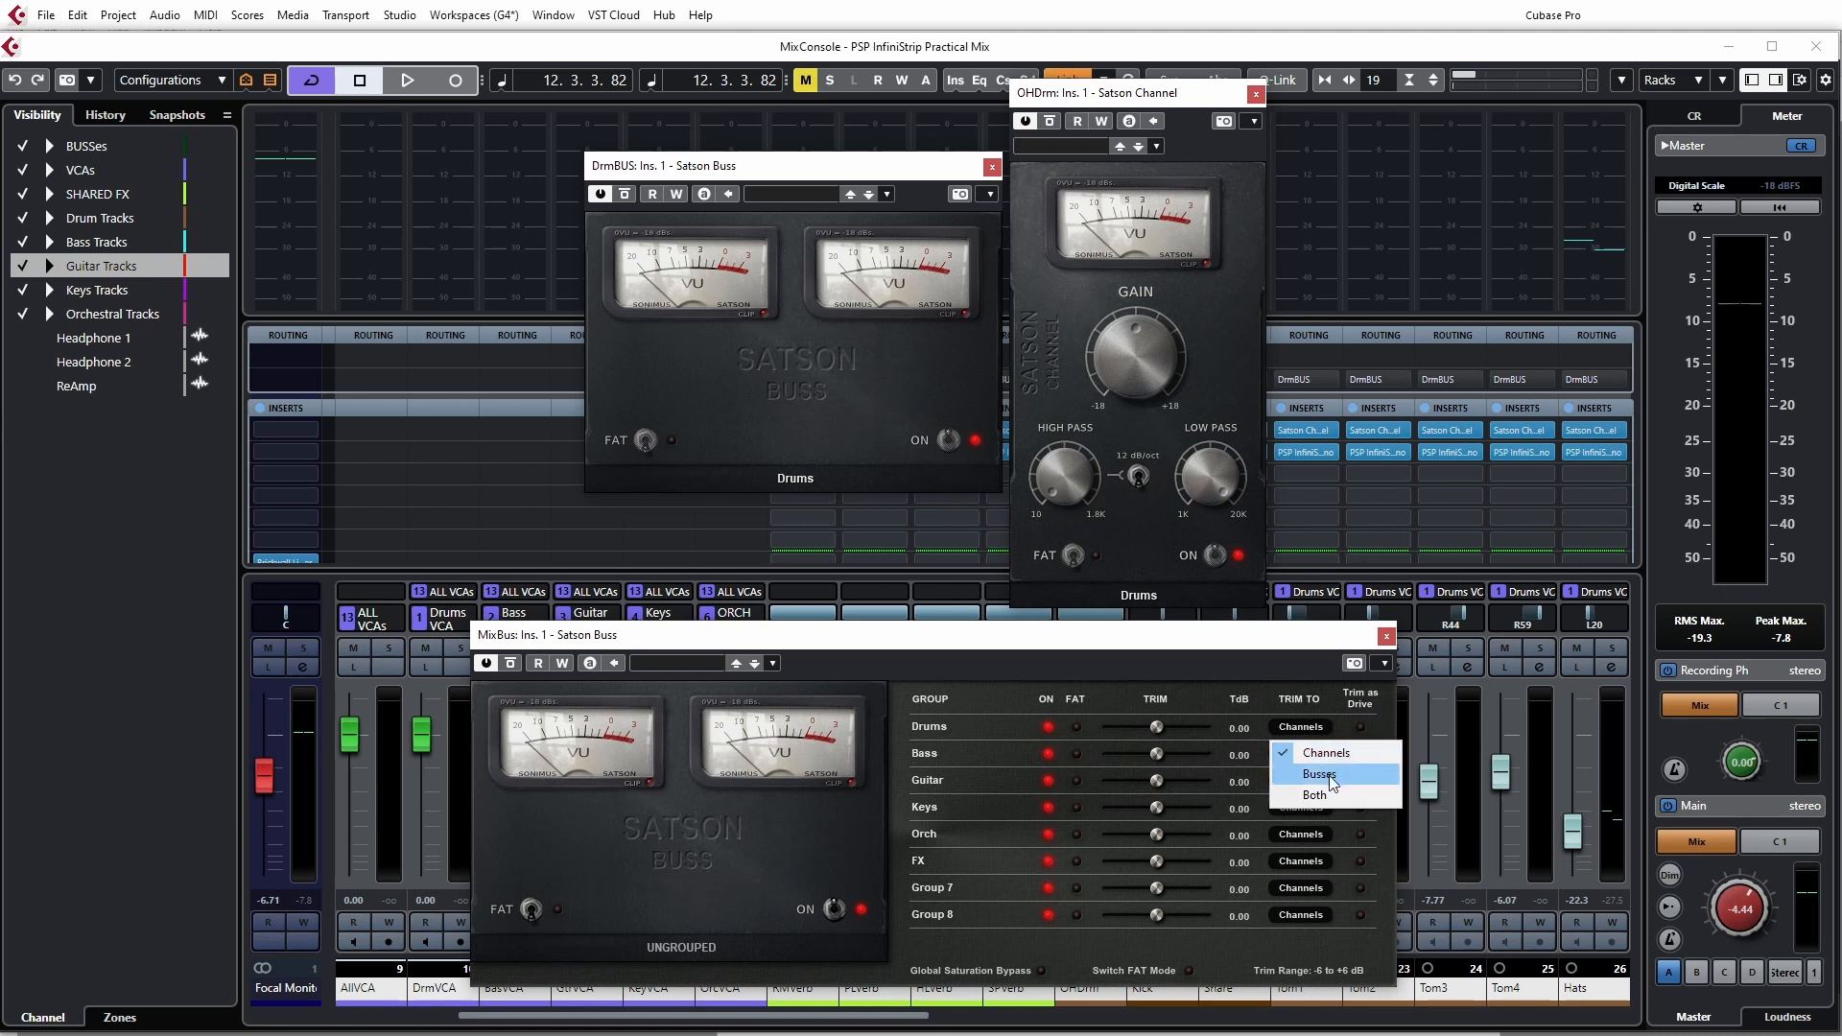
click(1282, 646)
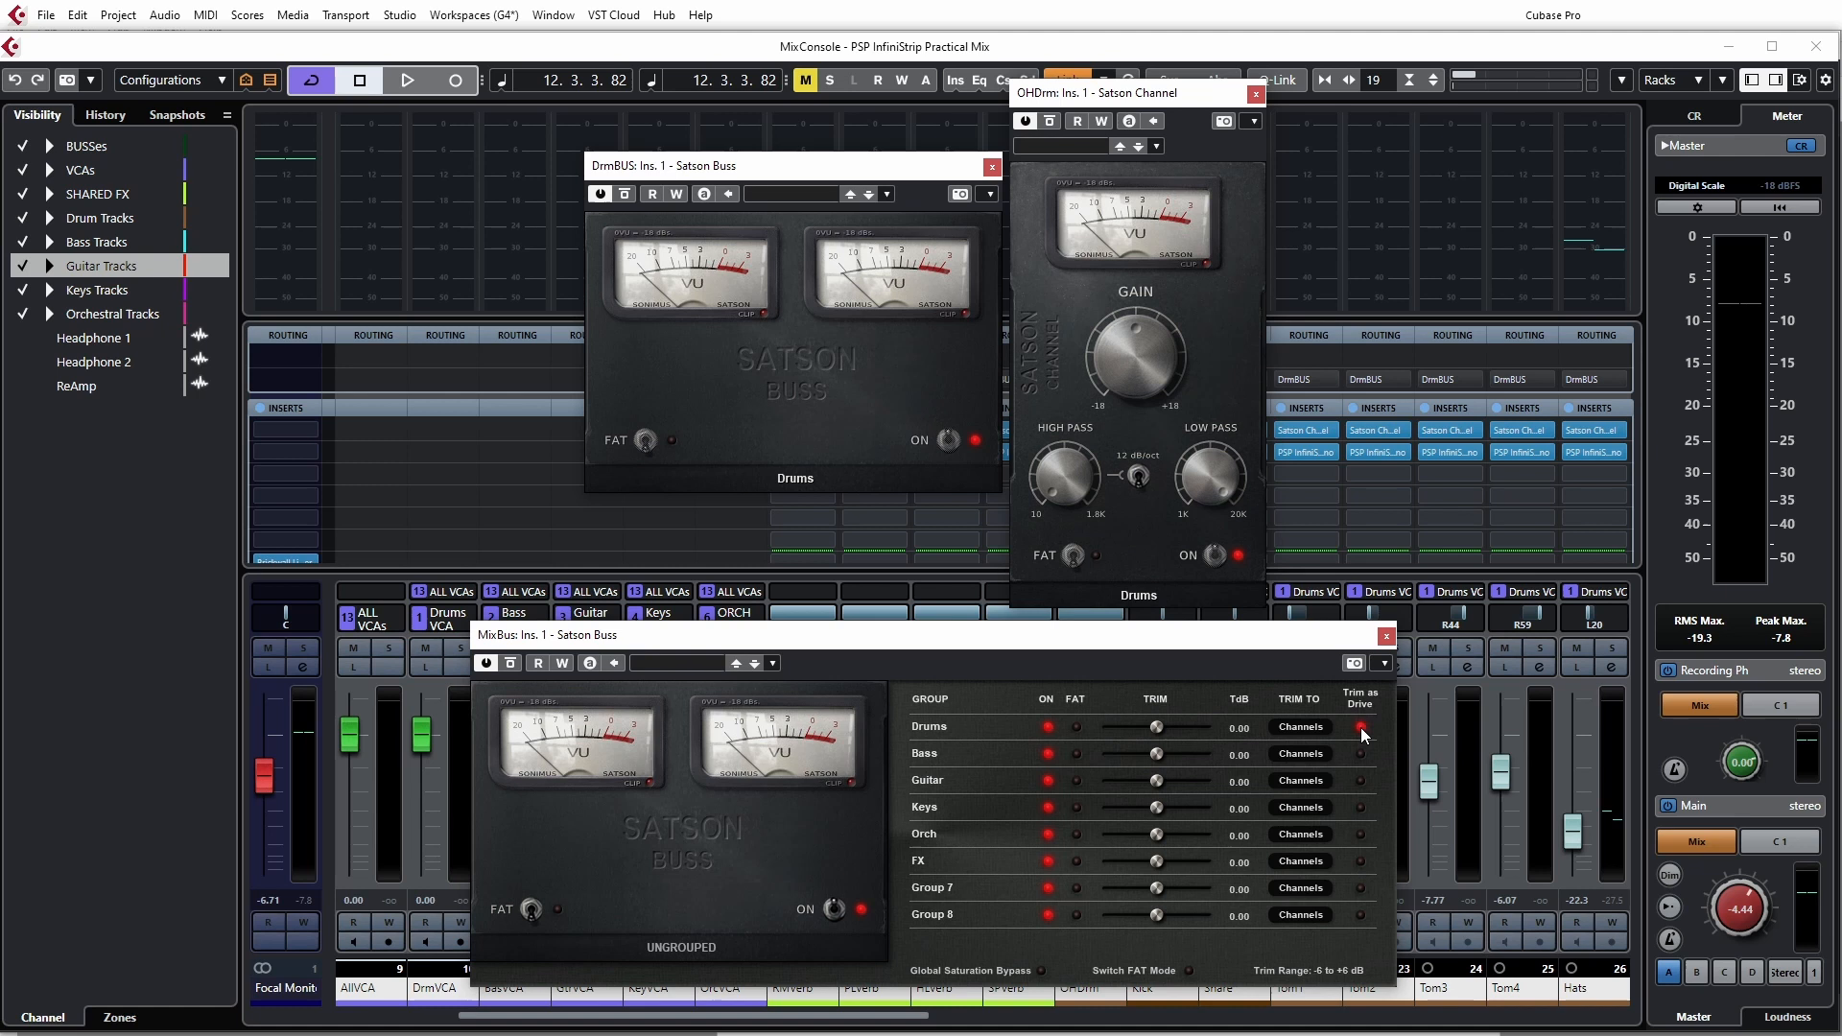
- Try a Drums trim of -0.42 dB with Trim as Drive on, and restore both settings, keeping Trim To on Channels
mouse_move(1159, 732)
mouse_down()
mouse_move(1198, 732)
mouse_move(1152, 732)
mouse_up()
click(1314, 729)
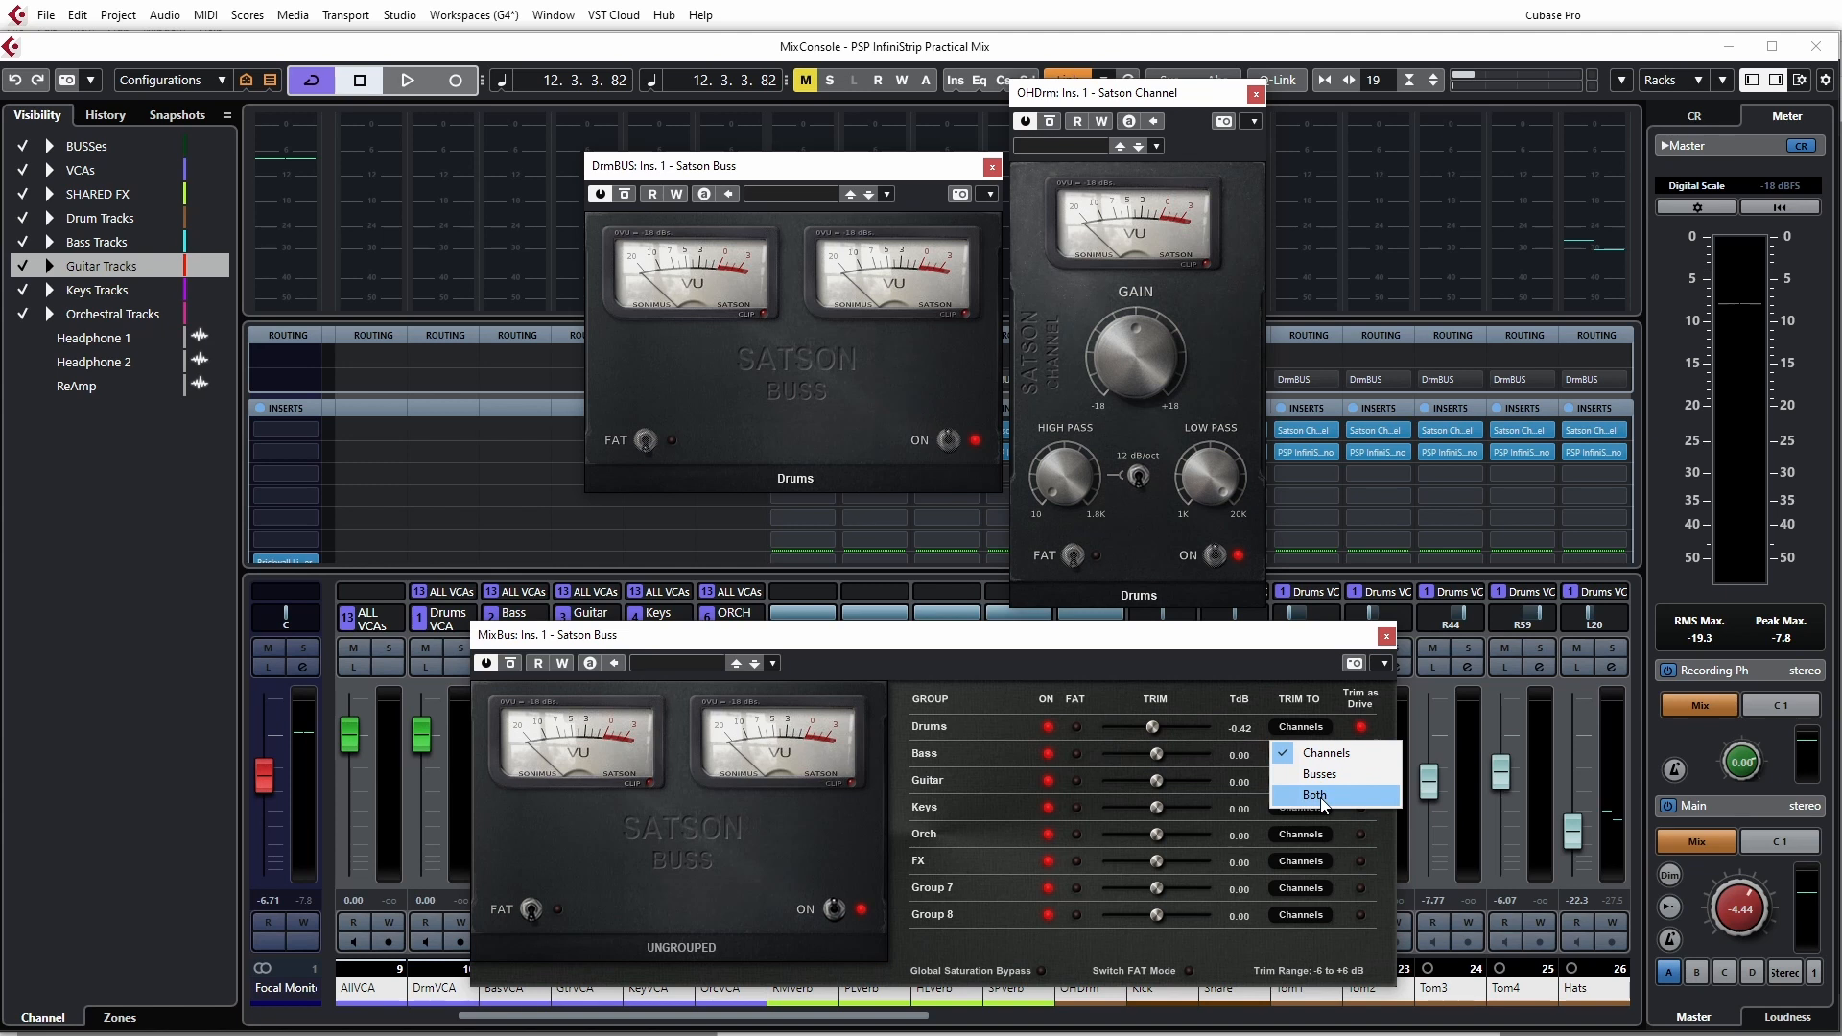
click(1298, 726)
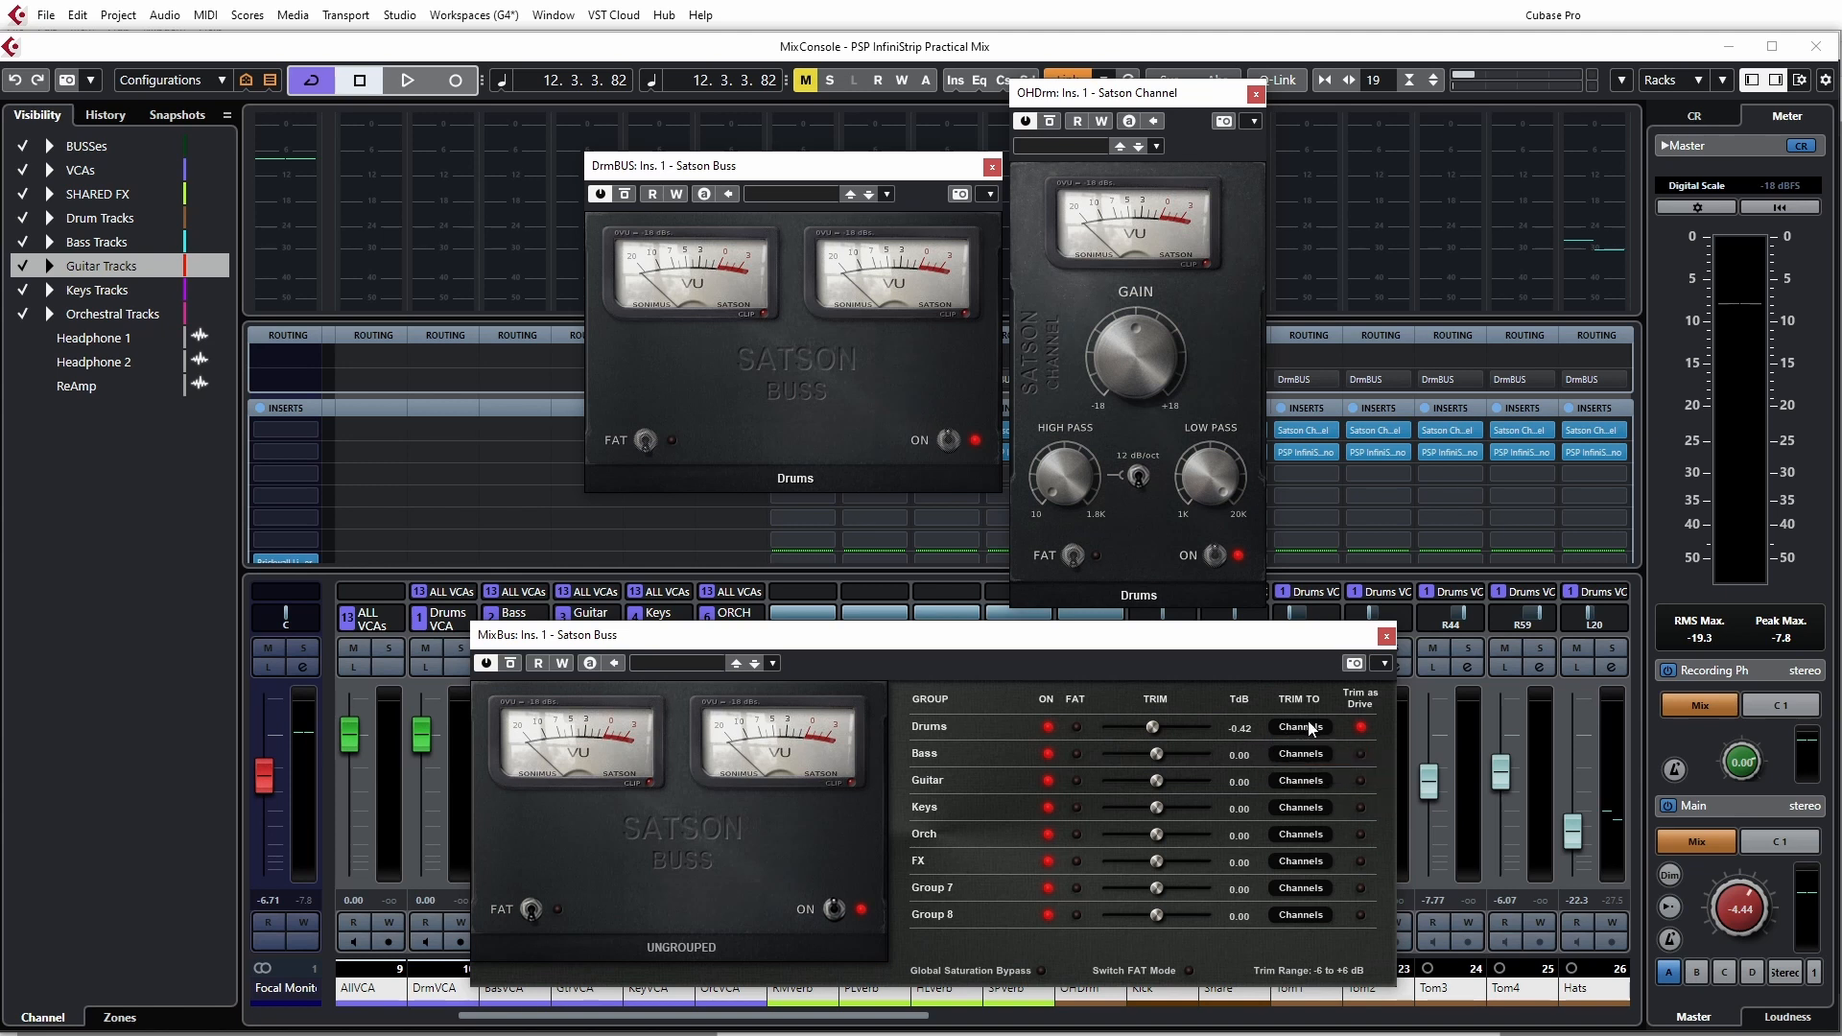
click(1360, 727)
ctrl+click(1155, 727)
- Toggle Global Saturation Bypass and Switch FAT Mode on and back off for all groups
click(1041, 971)
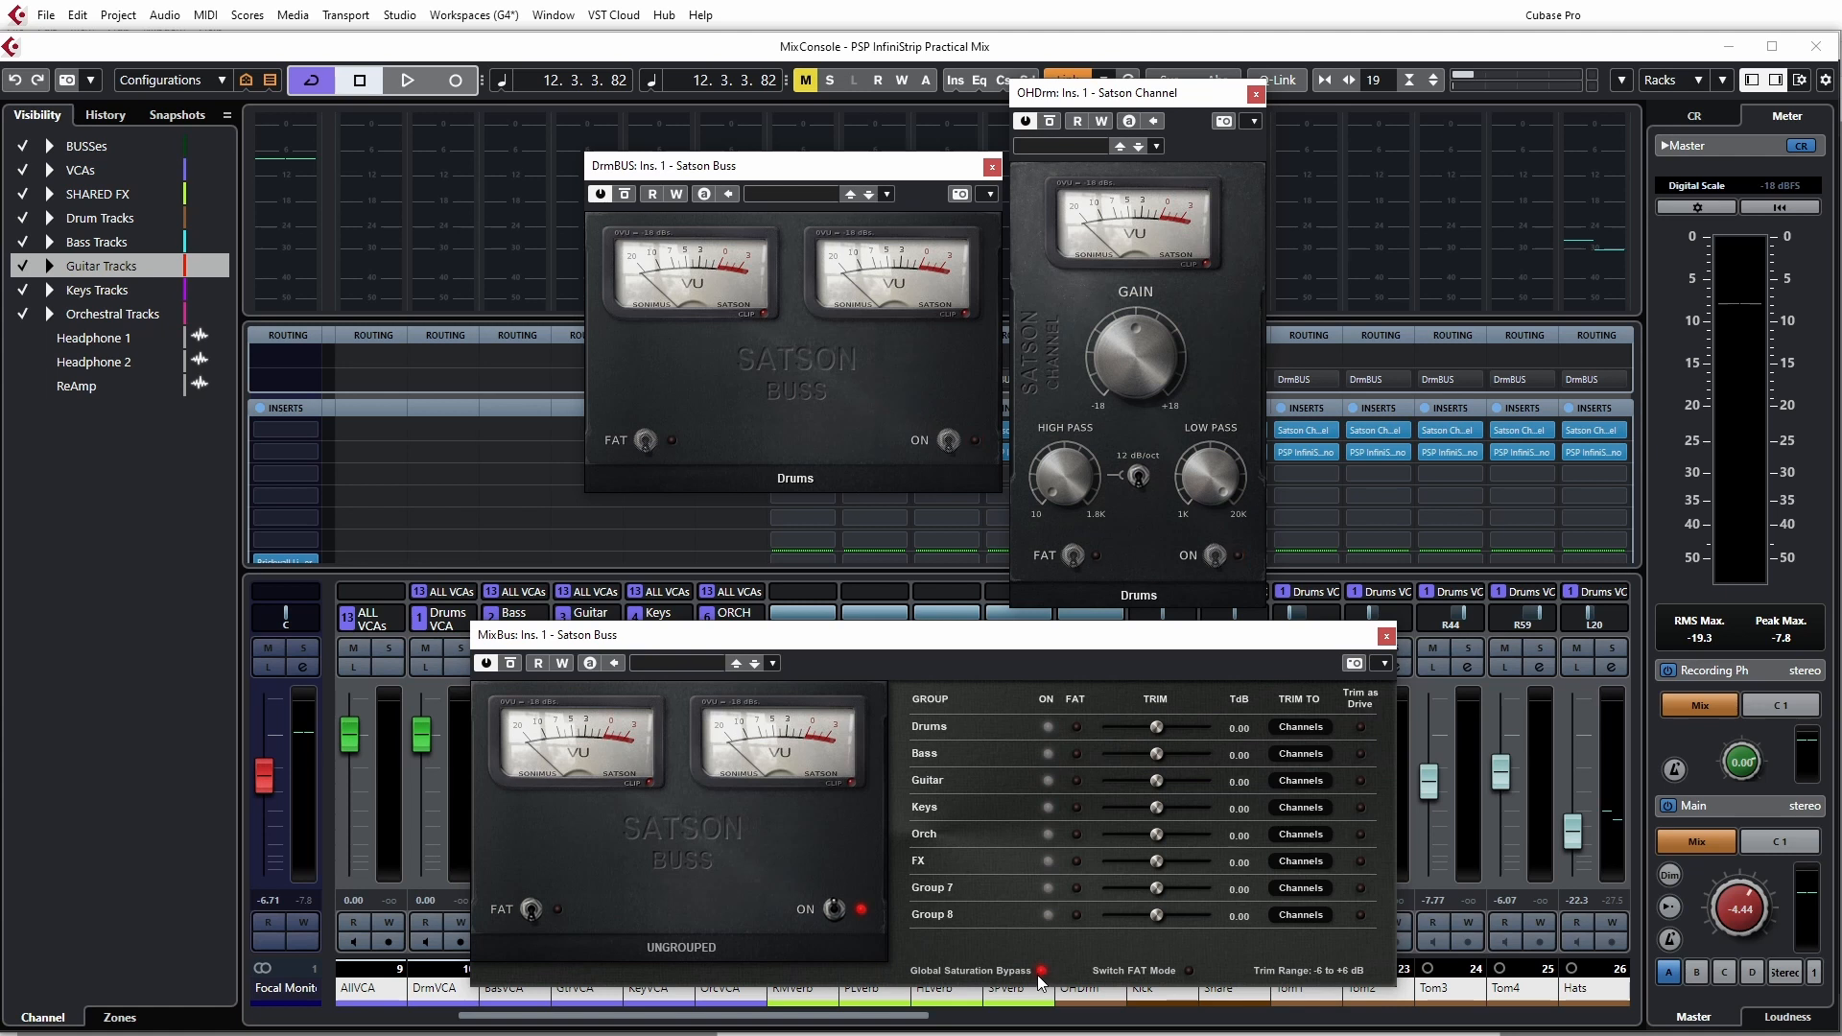
click(1040, 970)
click(1049, 728)
click(1040, 970)
click(1040, 970)
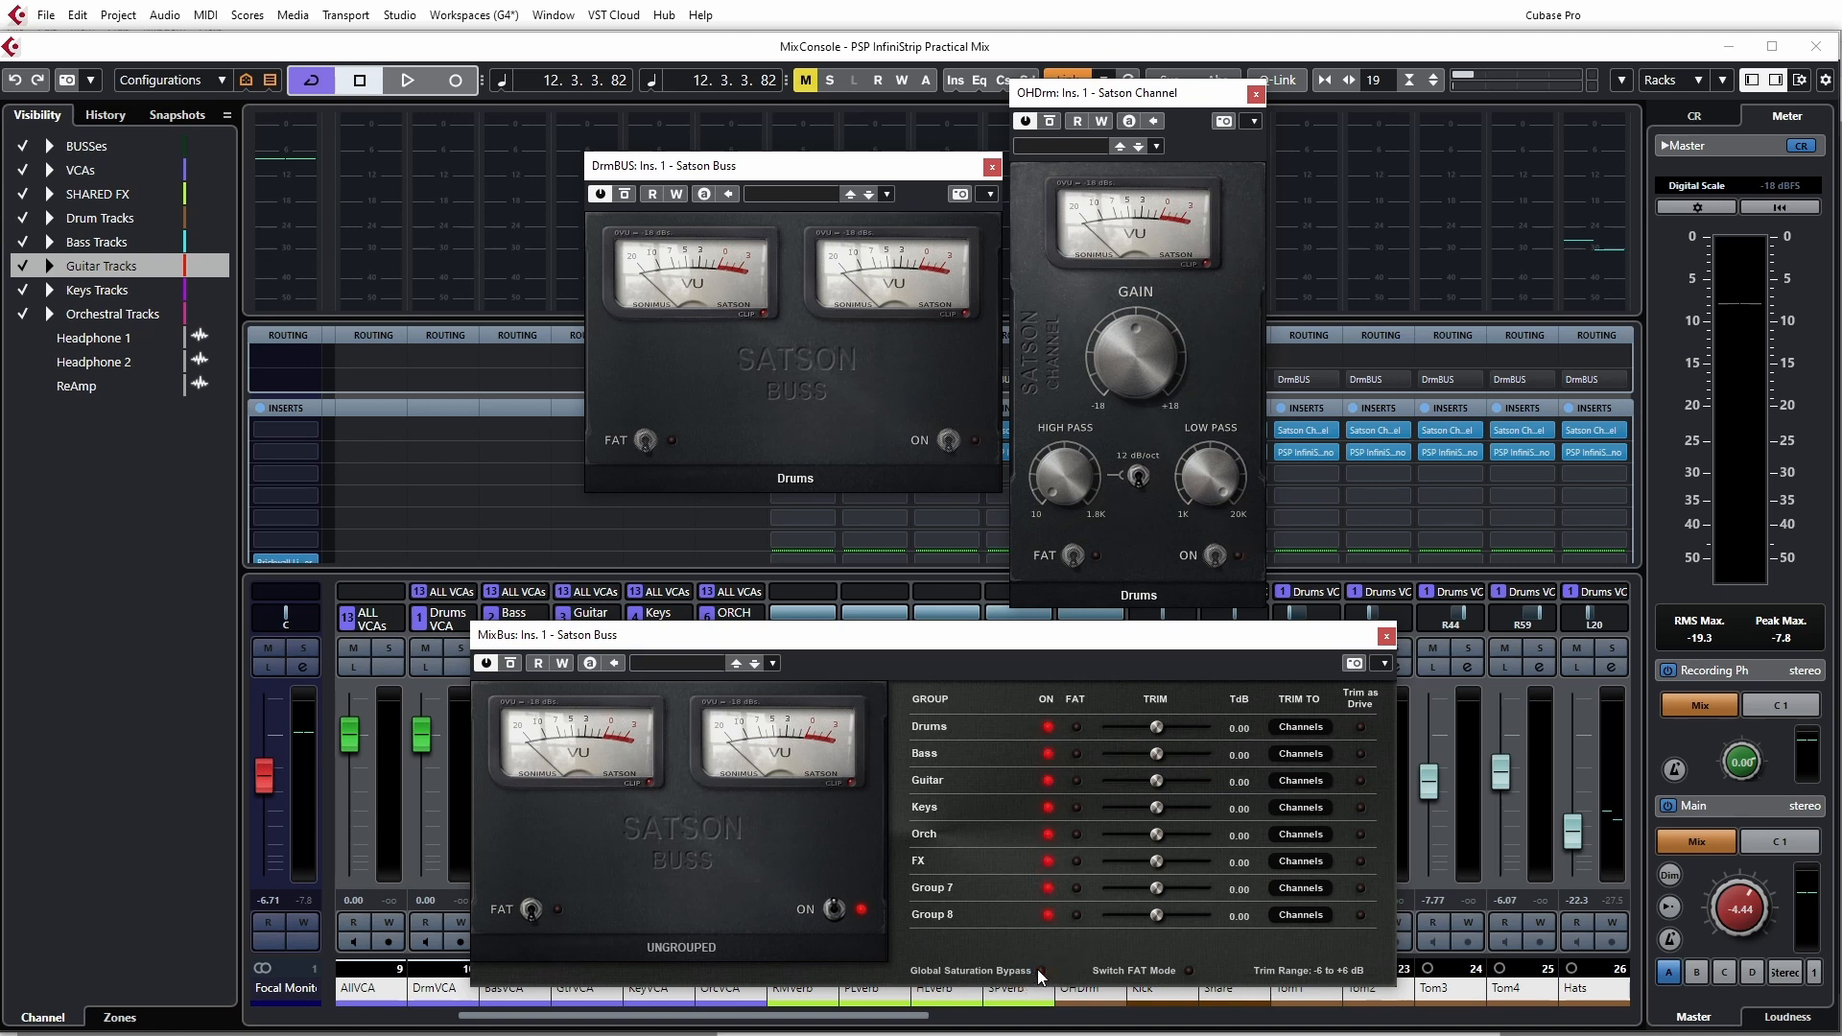
click(1188, 970)
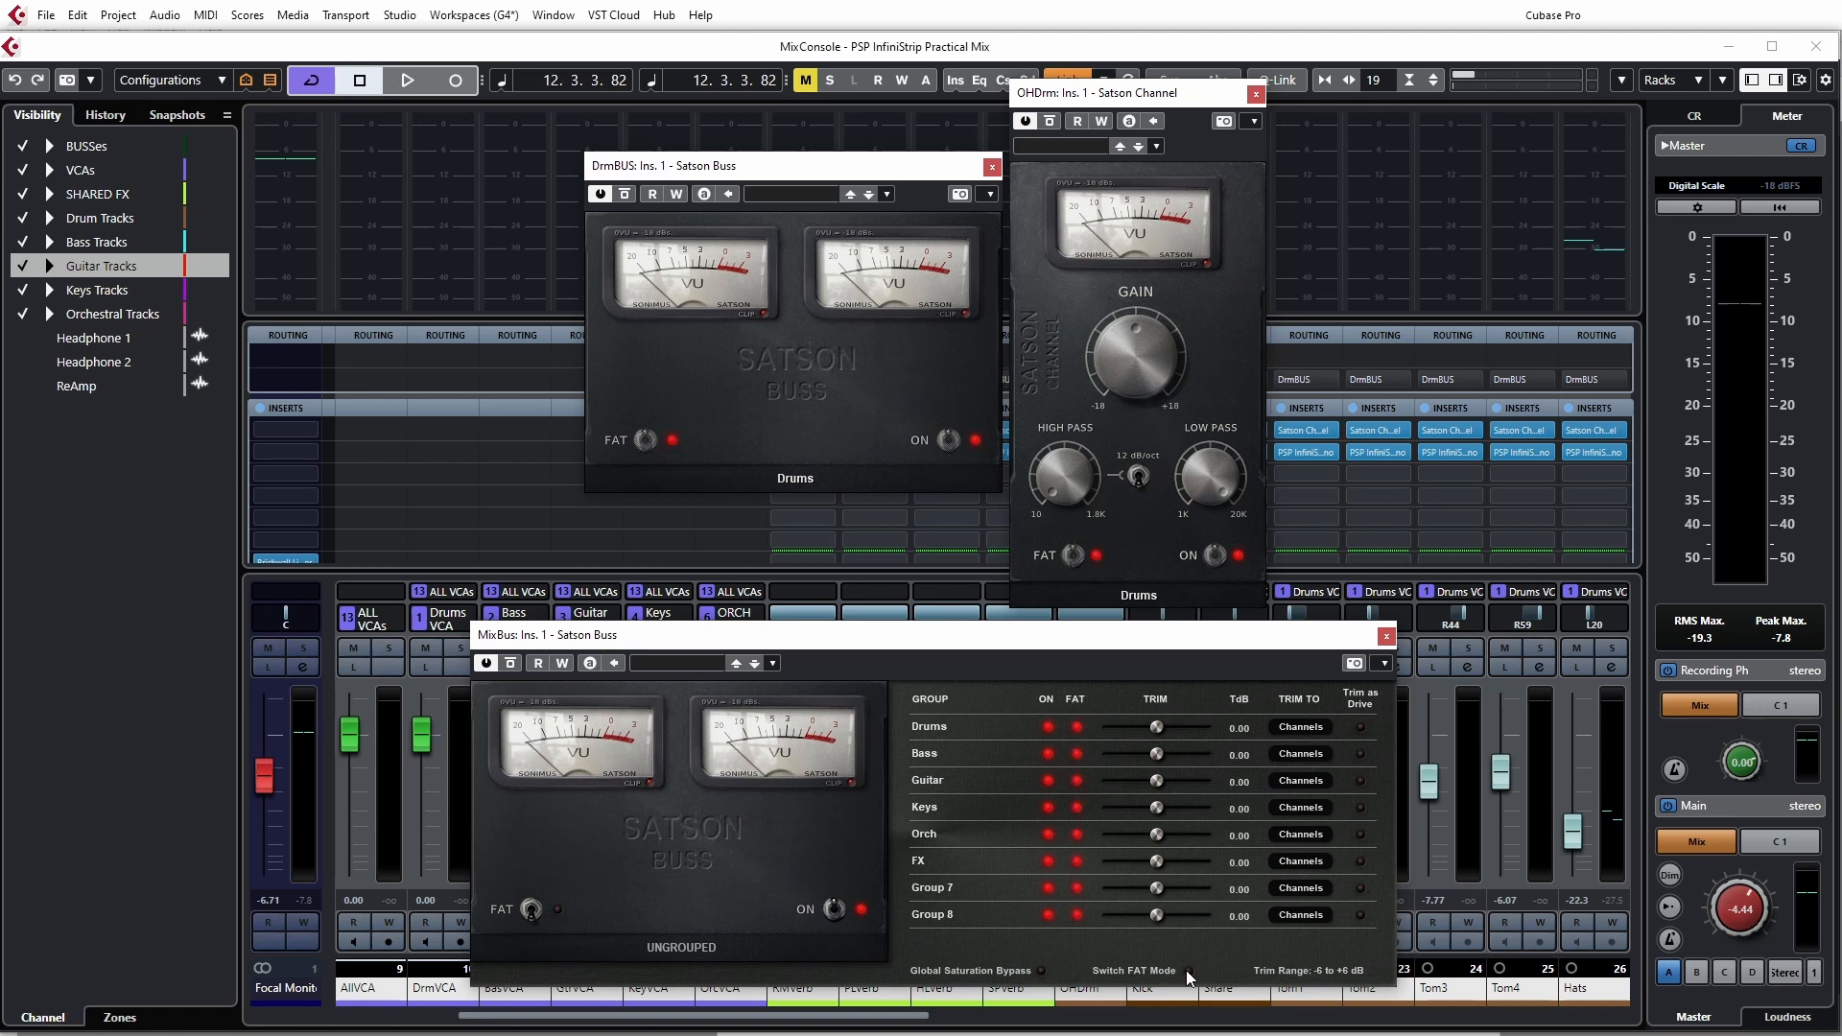
click(1188, 970)
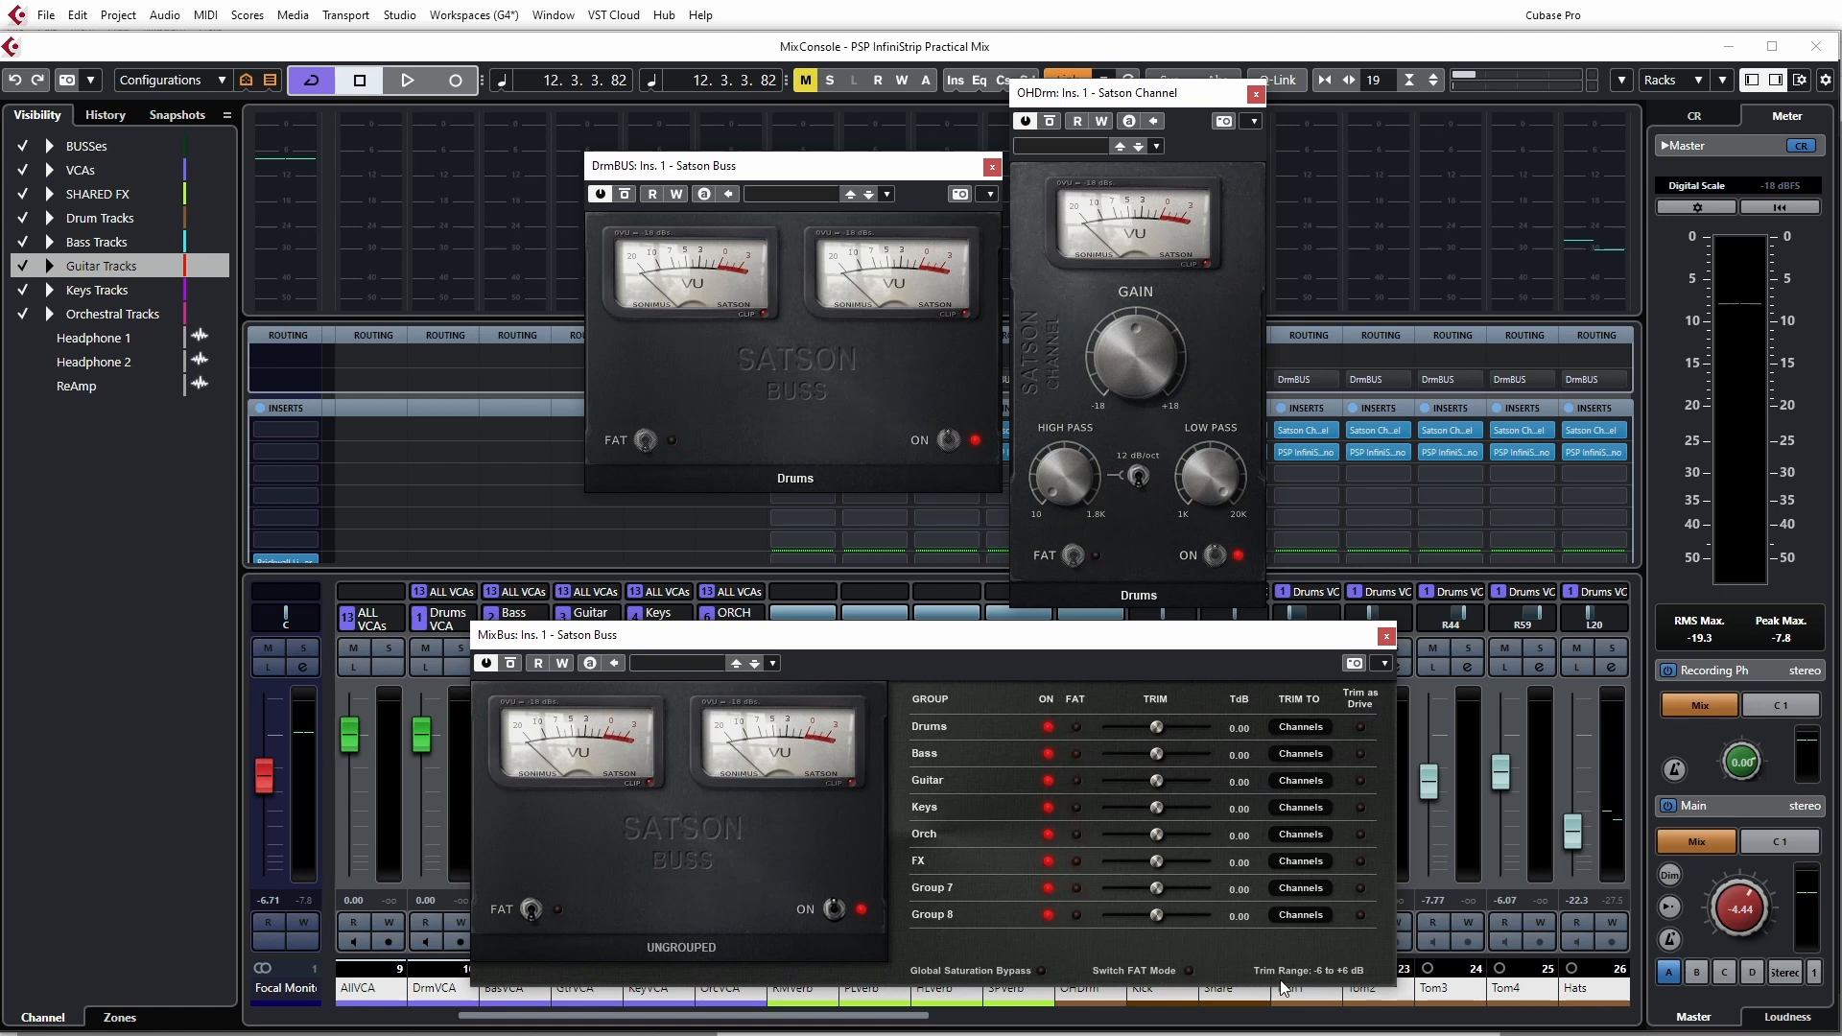
- Try the -3 to +3 dB and -12 to +12 dB trim ranges and return to -6 to +6 dB
click(1332, 970)
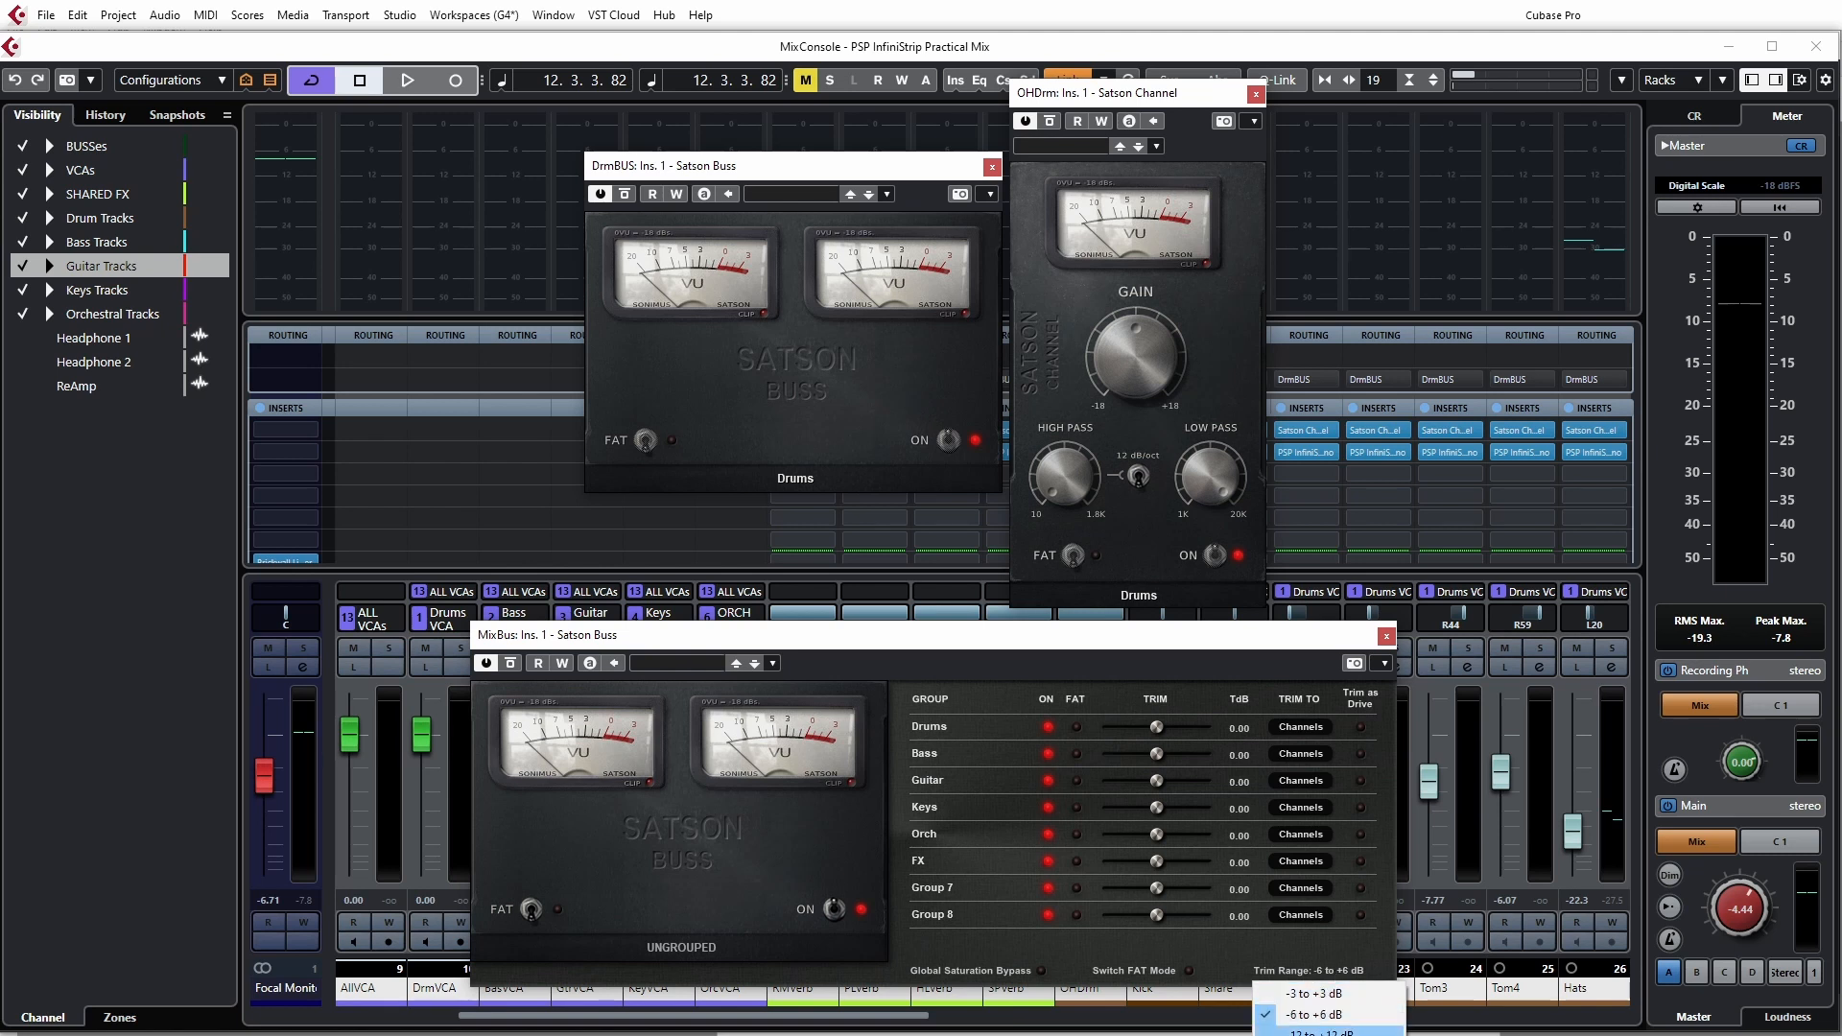
click(1324, 994)
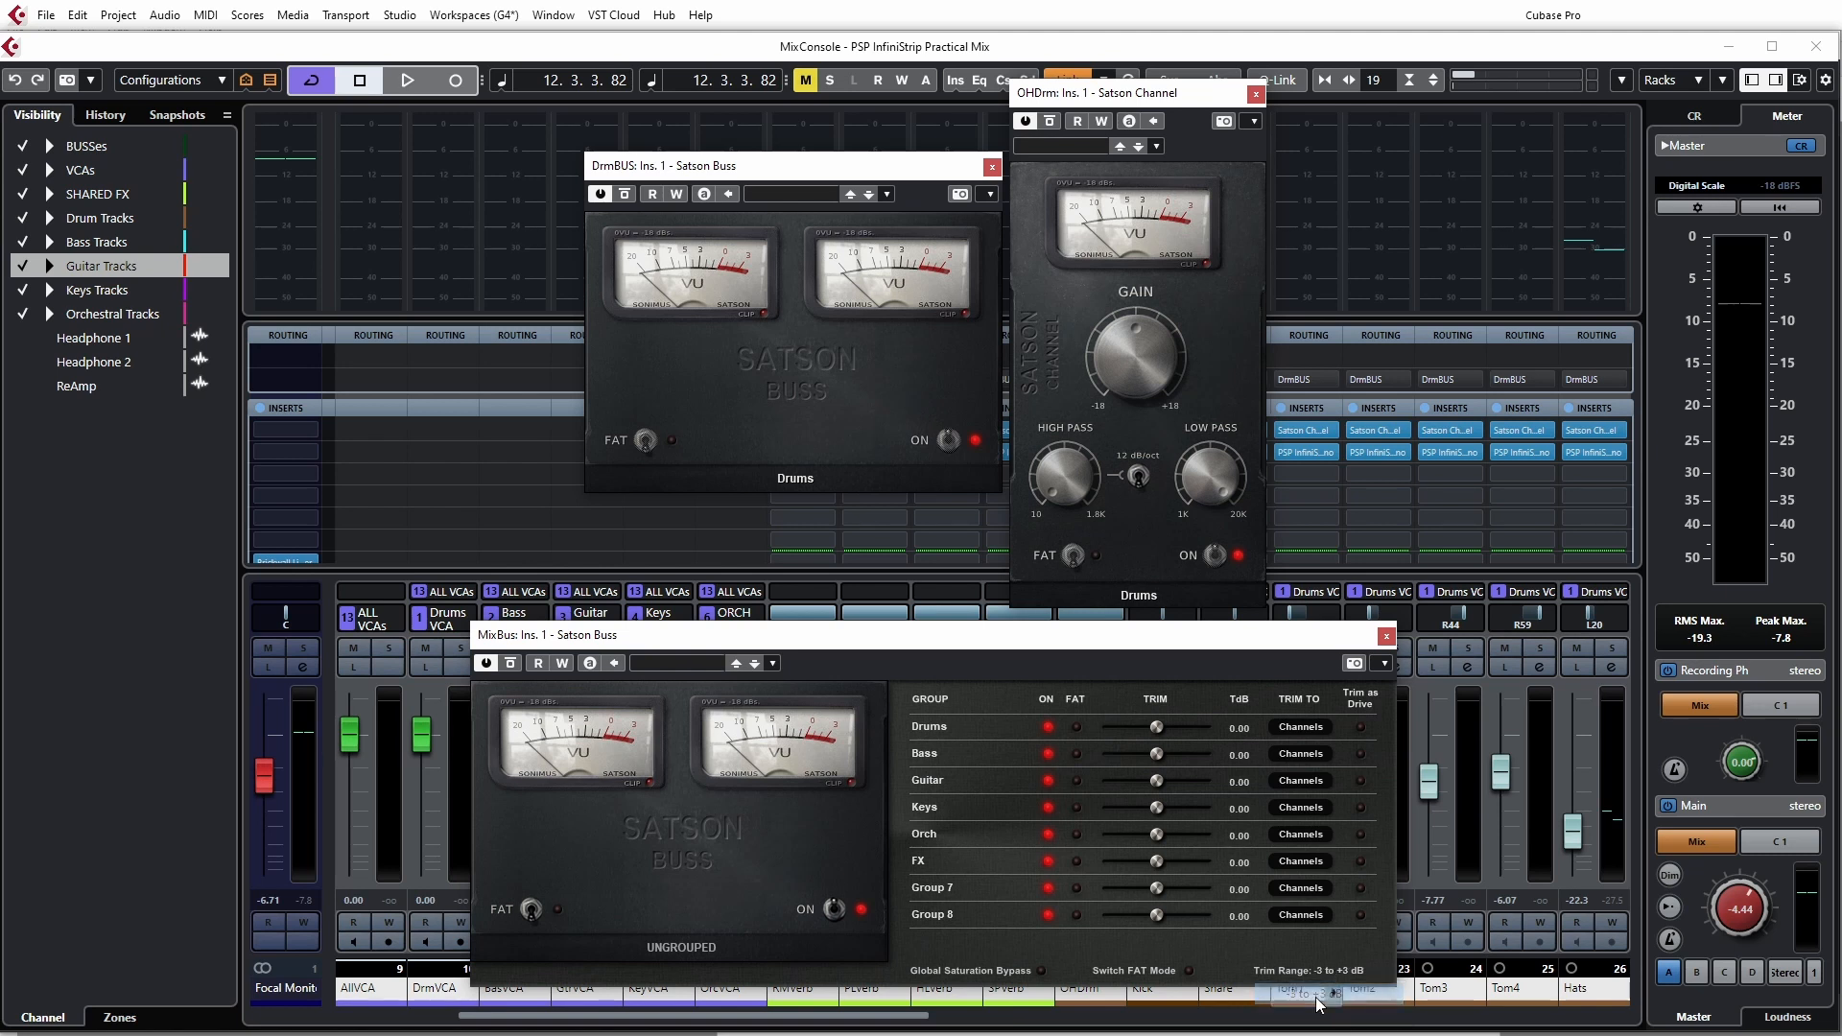
click(1337, 972)
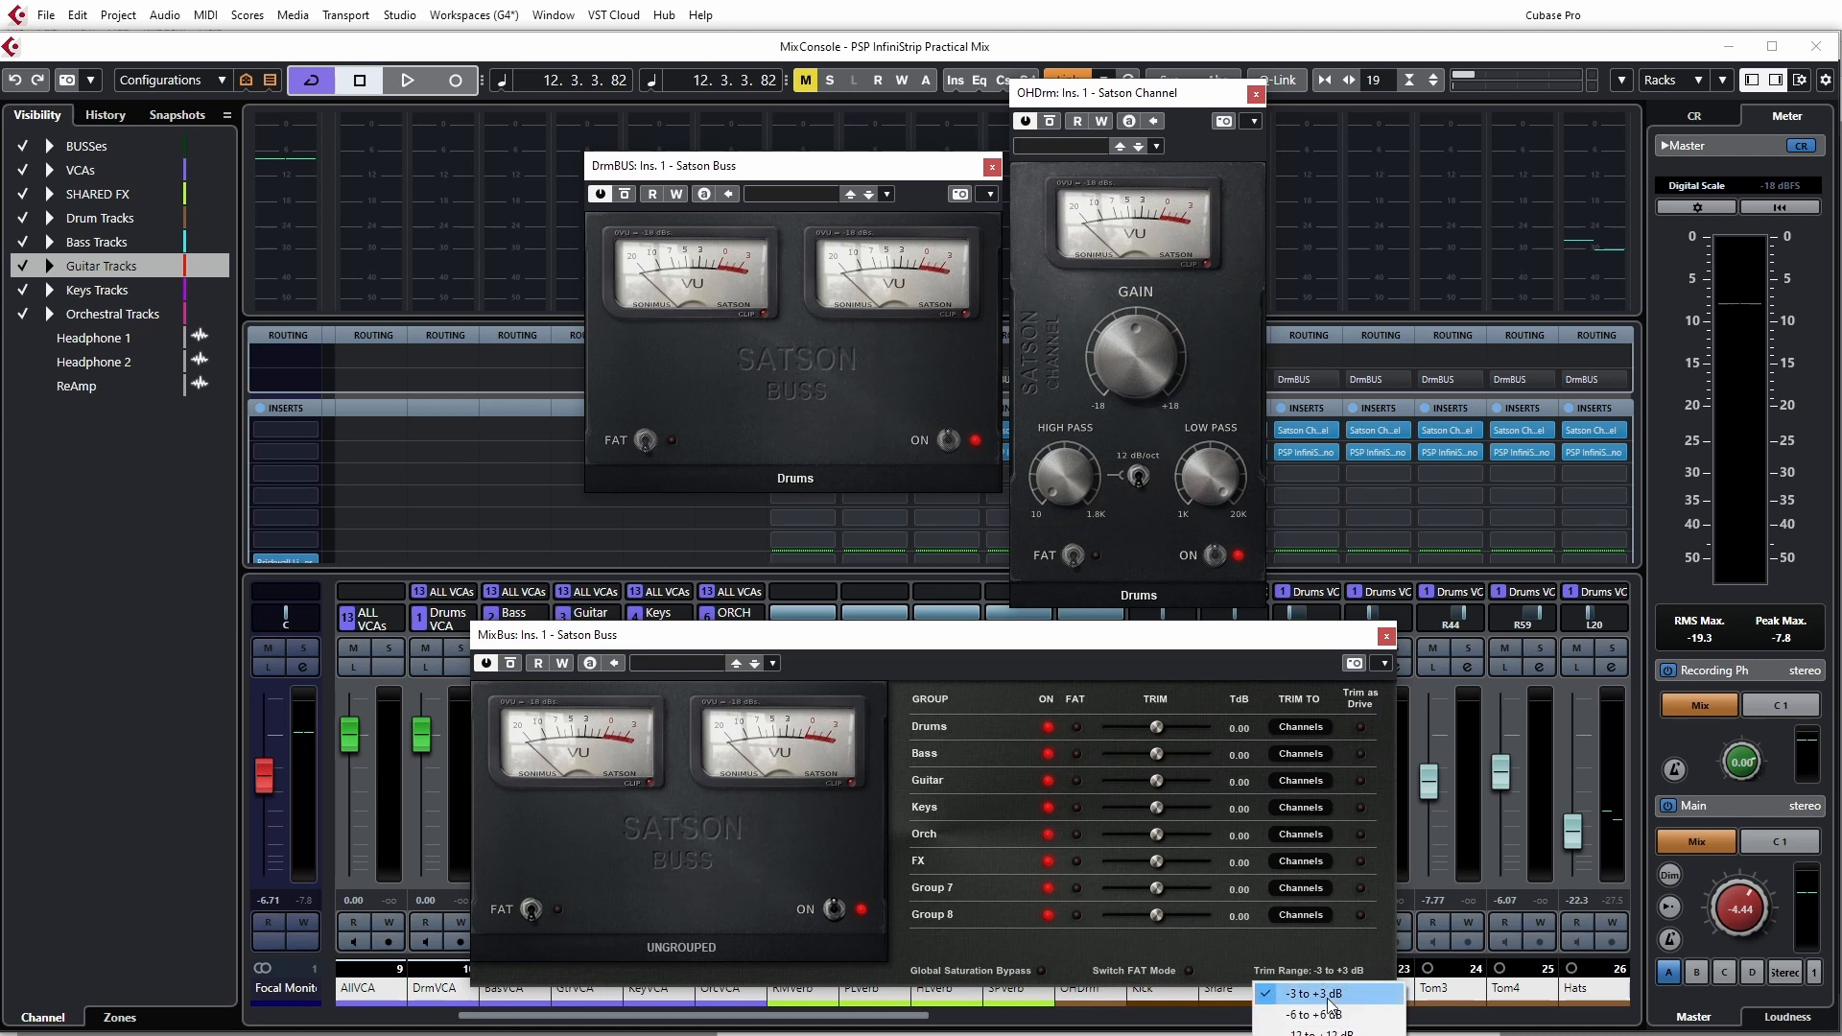
click(1324, 1016)
click(1336, 972)
click(1315, 1031)
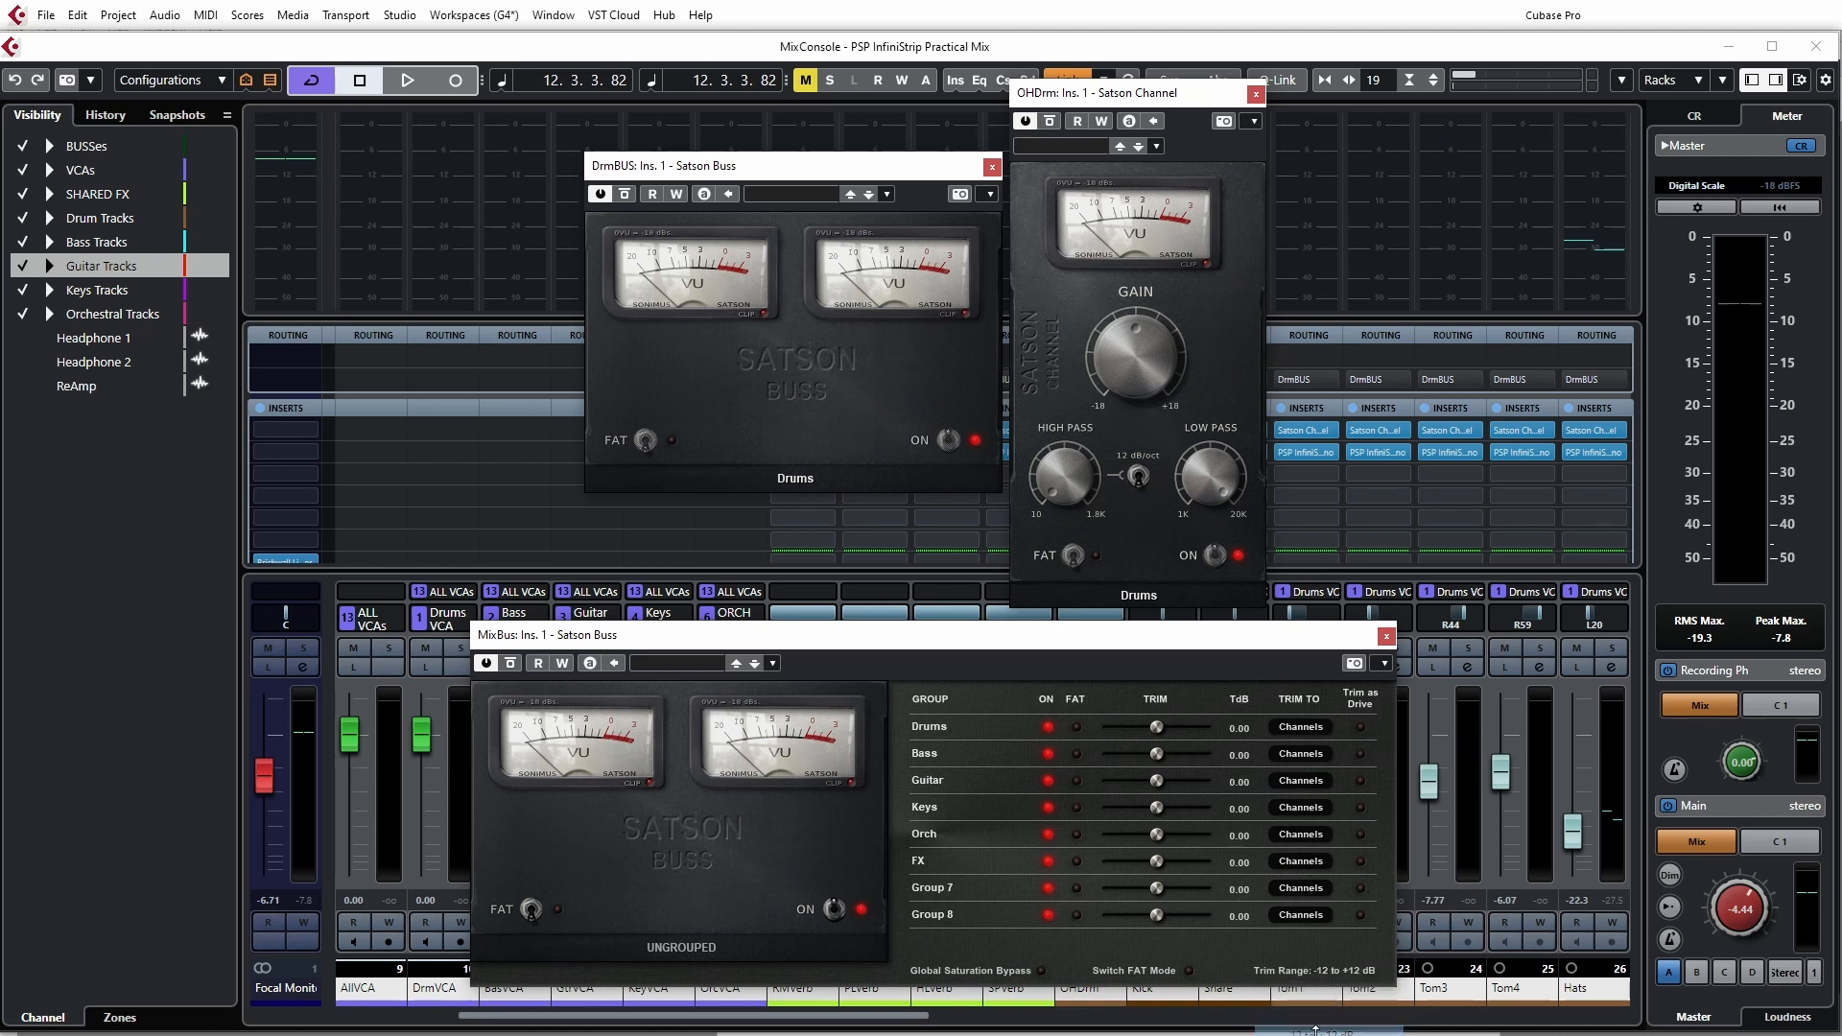
click(1336, 972)
click(1324, 1016)
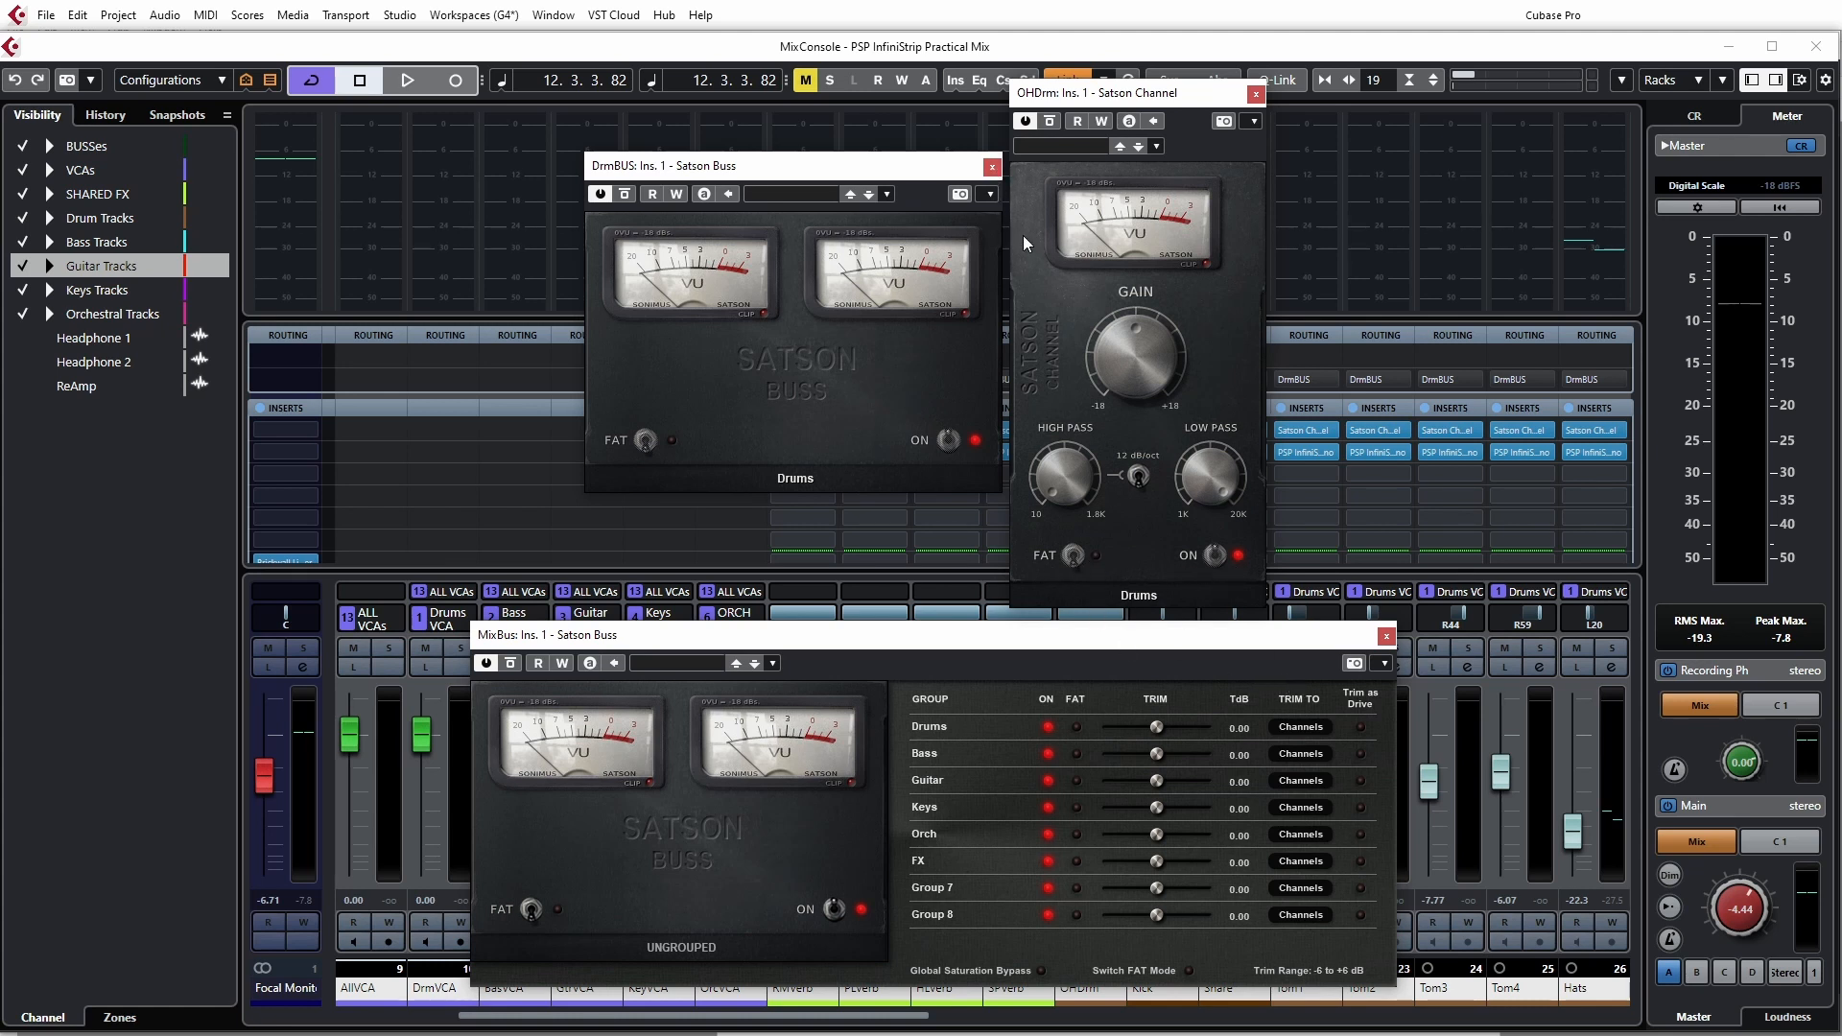
- Close the DrmBUS and OHDrm plug-in windows and open the group selection of the RMVerb Satson Channel
click(992, 169)
click(1255, 94)
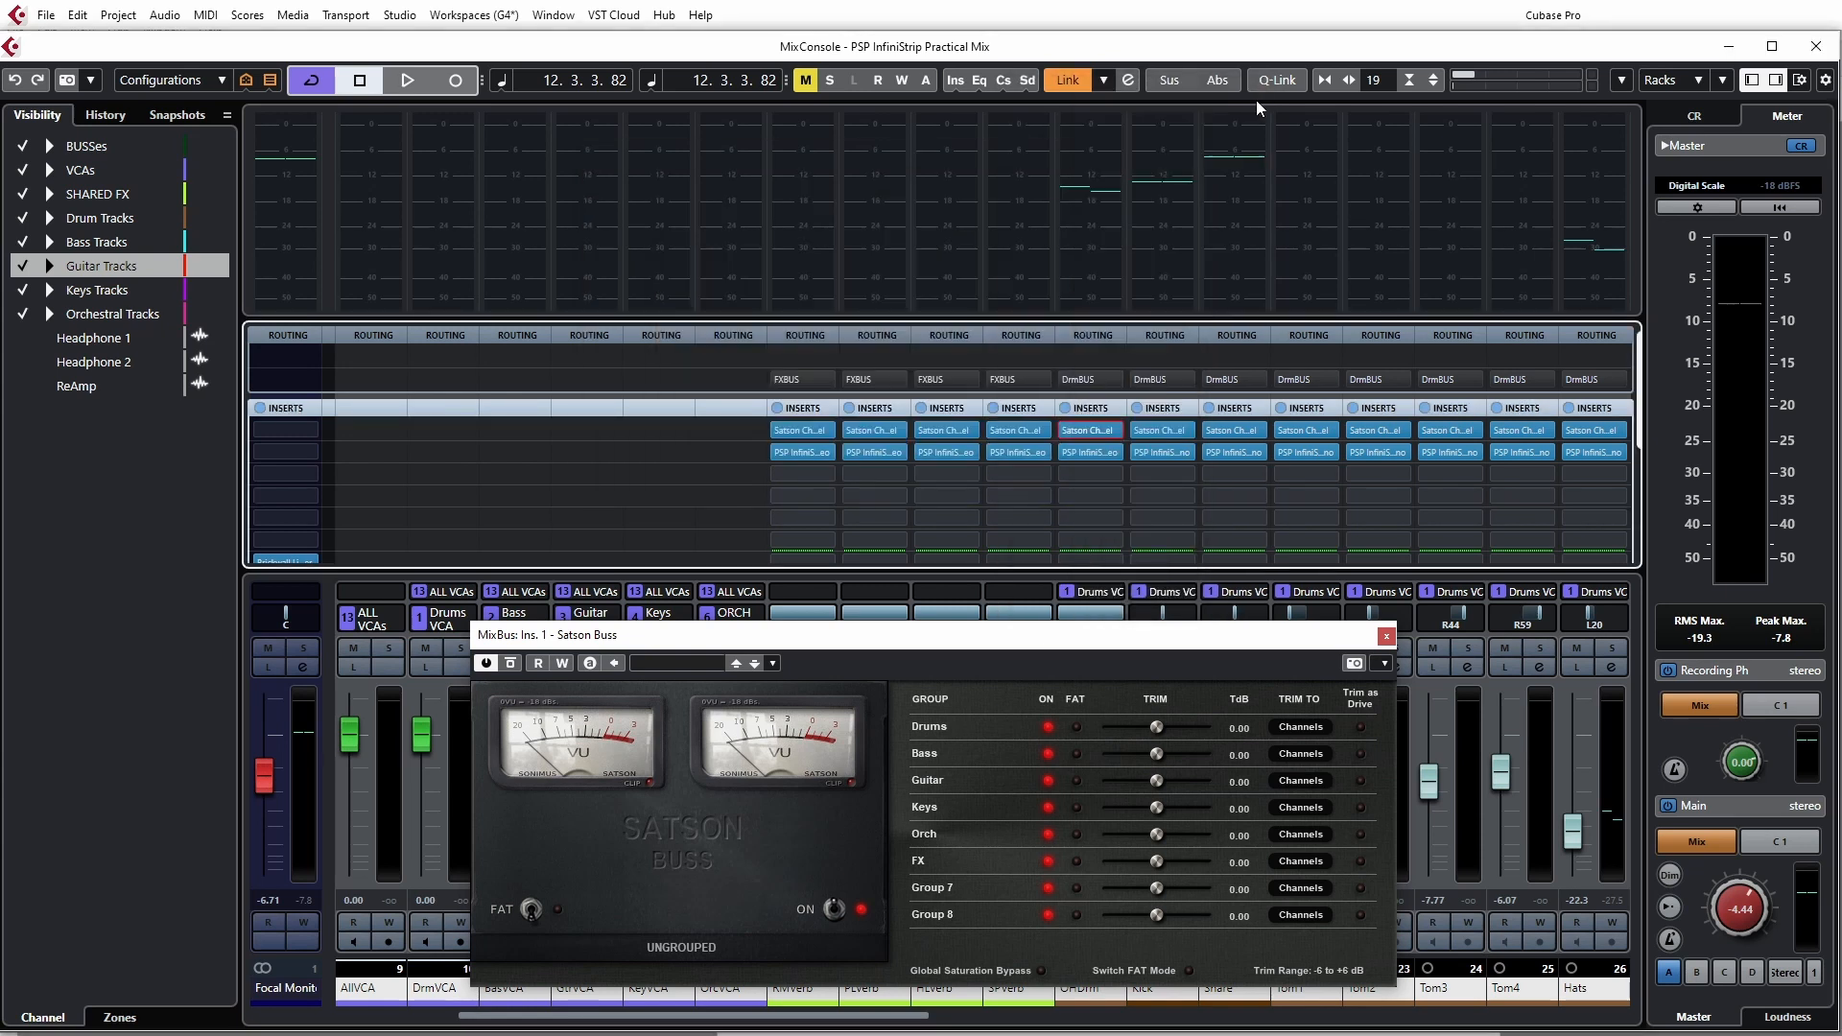
drag(1153, 641, 1034, 634)
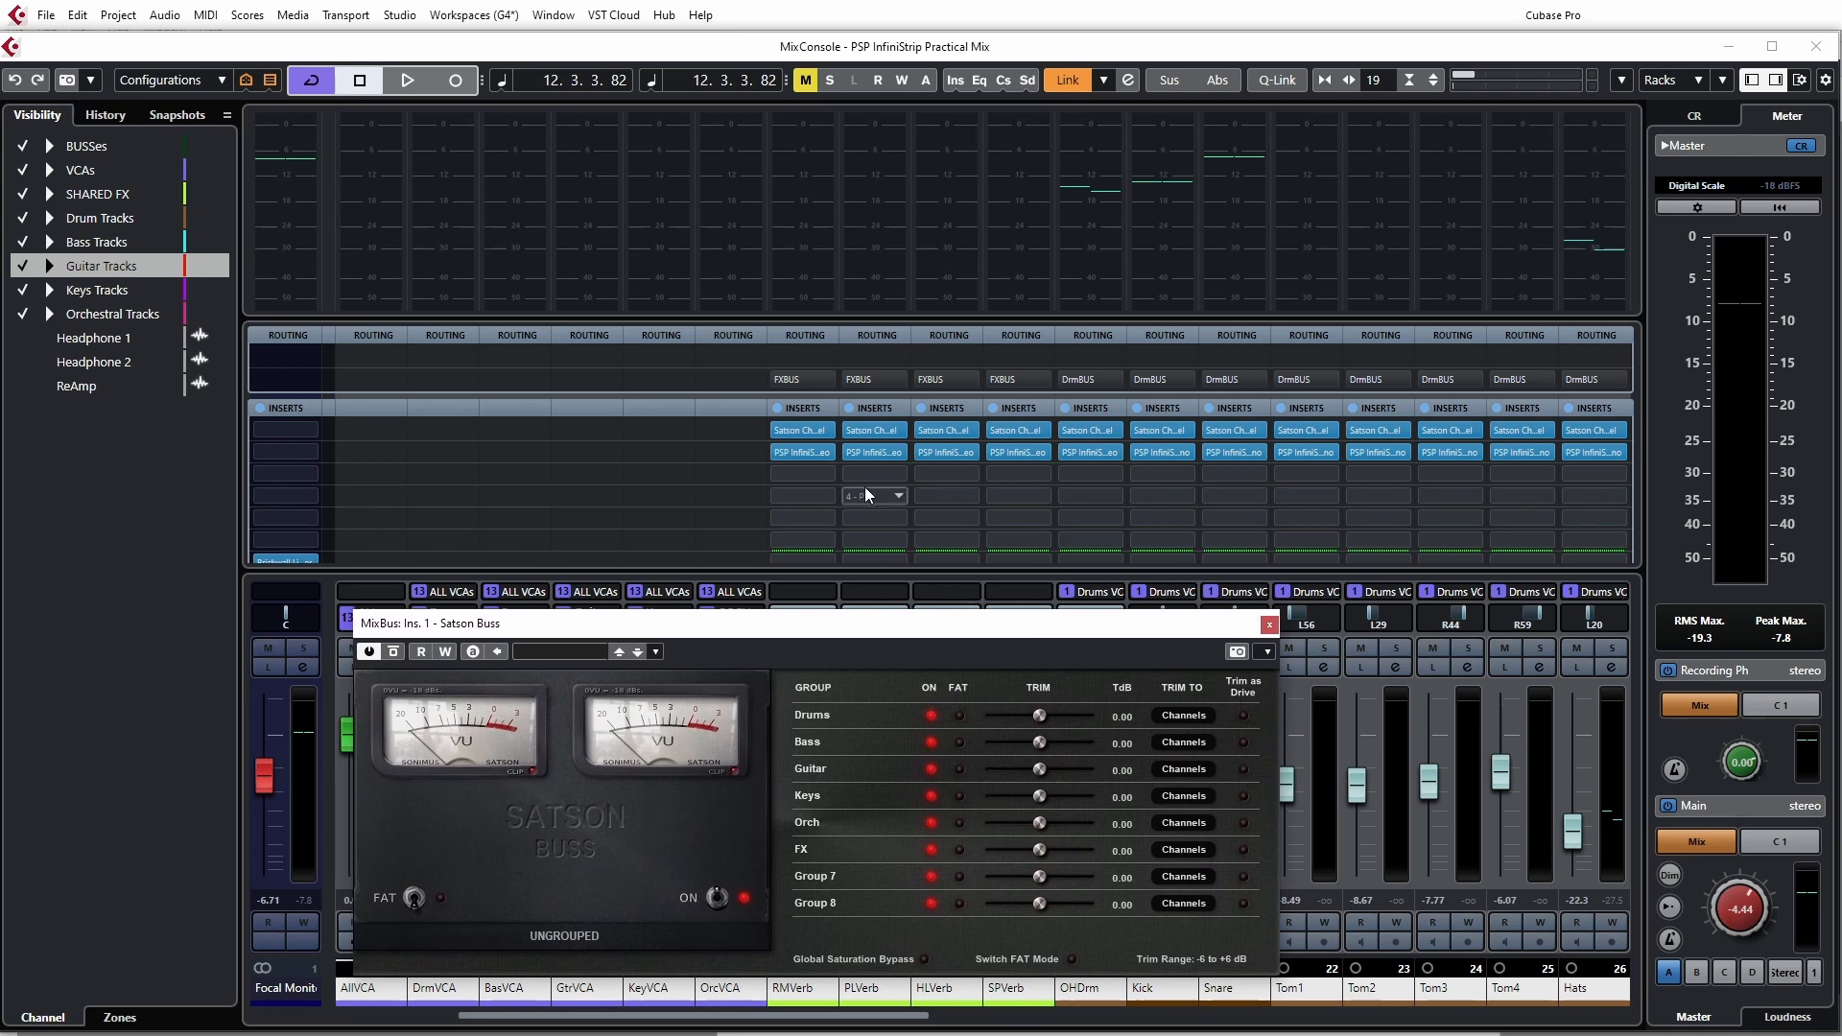
click(806, 431)
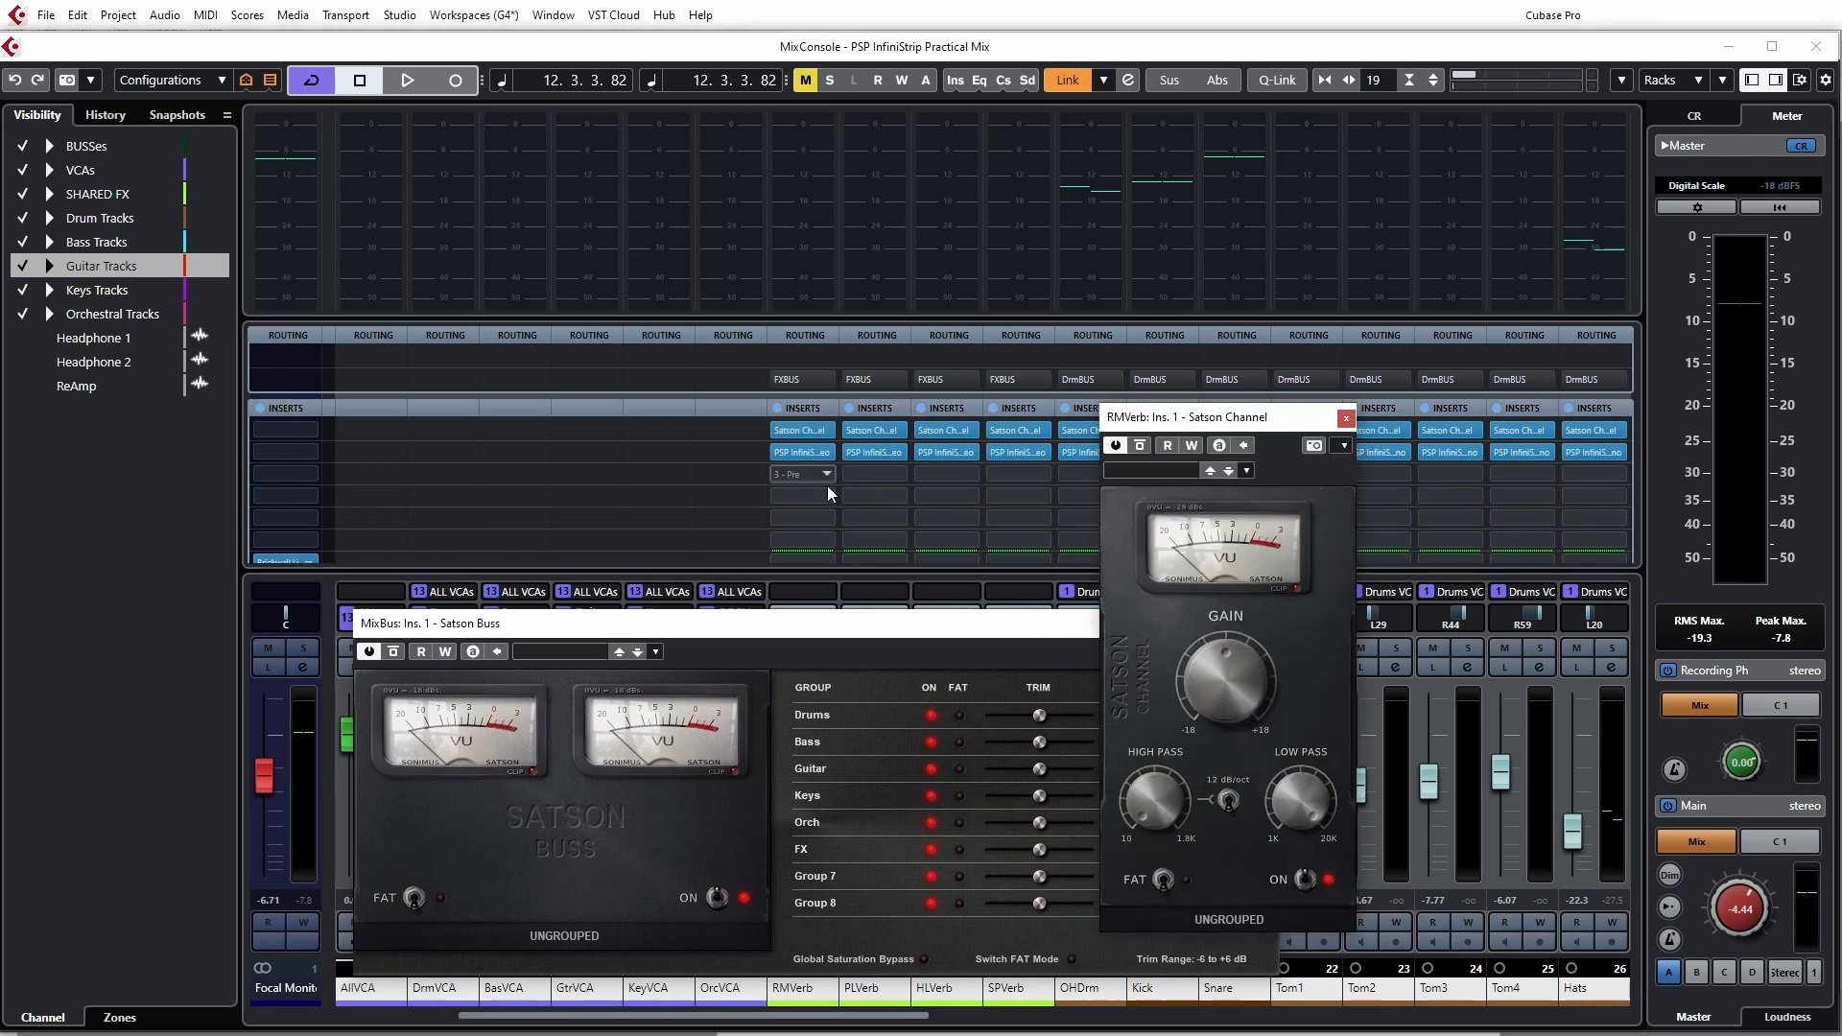
click(1227, 920)
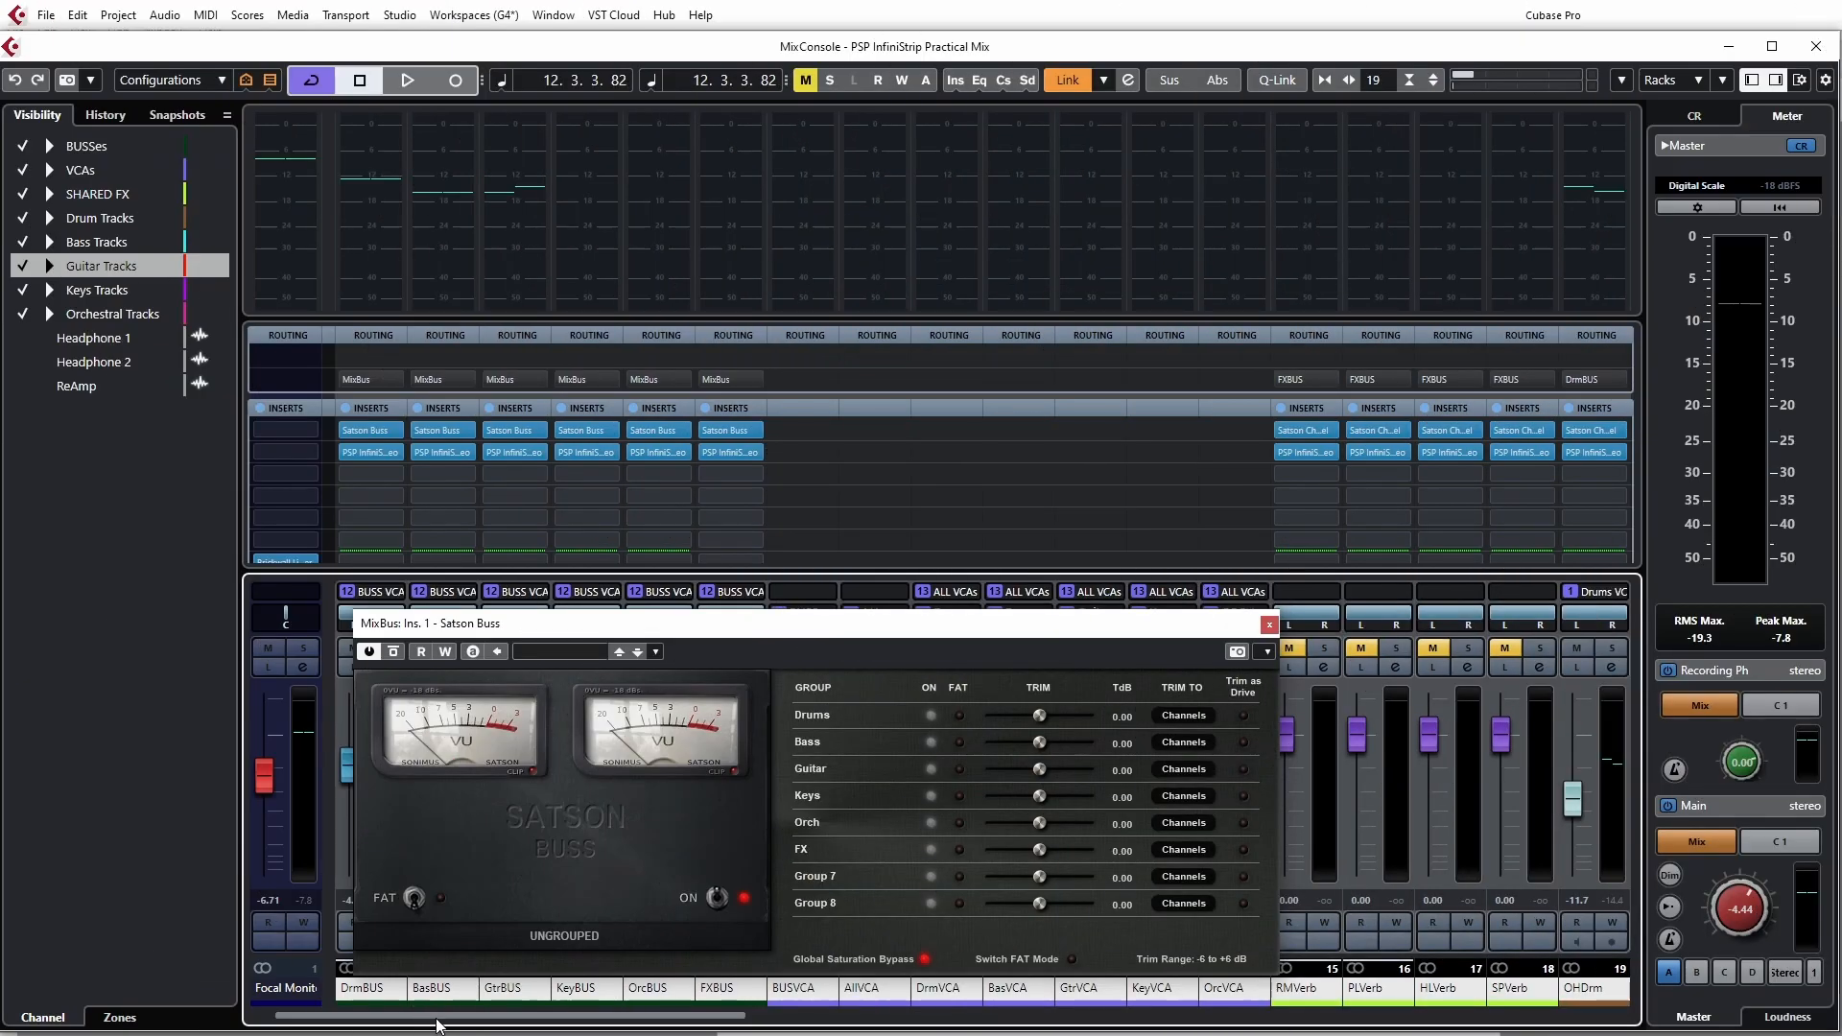
- Switch off the MixBus Satson Buss and reposition its window over the mixer faders
drag(437, 1025, 375, 1026)
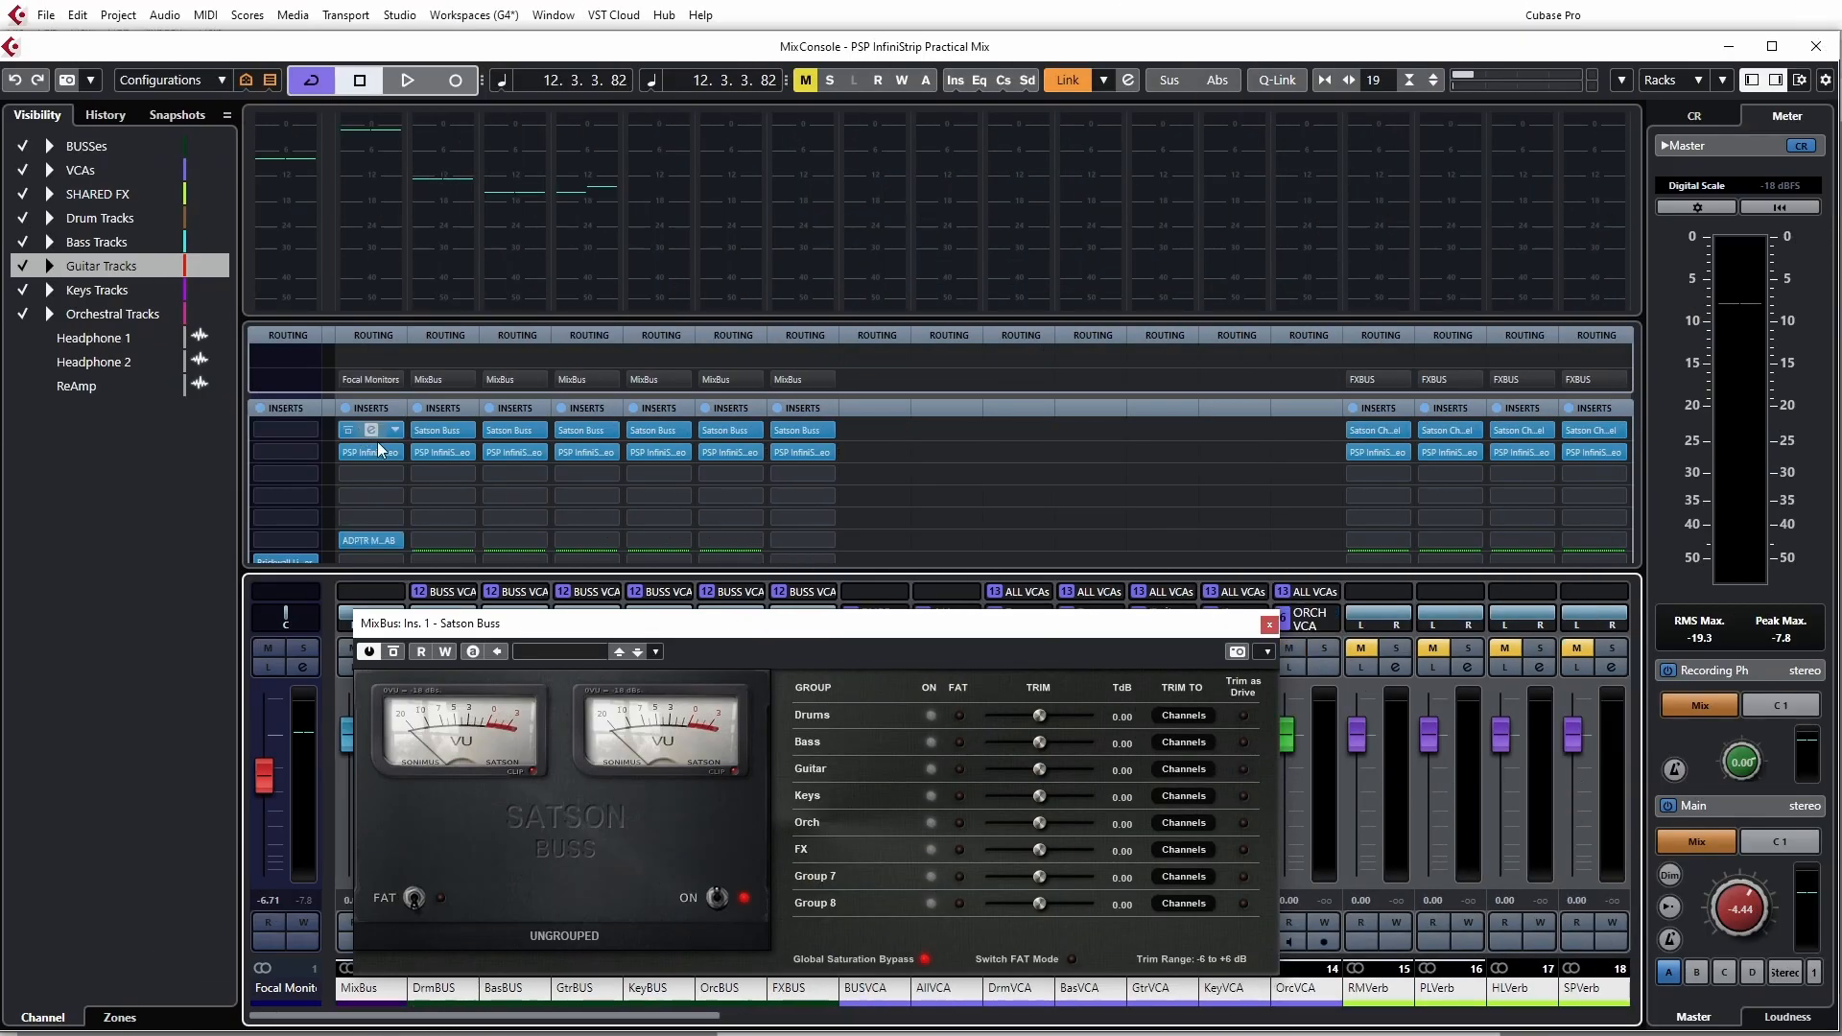
click(718, 899)
drag(650, 631, 736, 643)
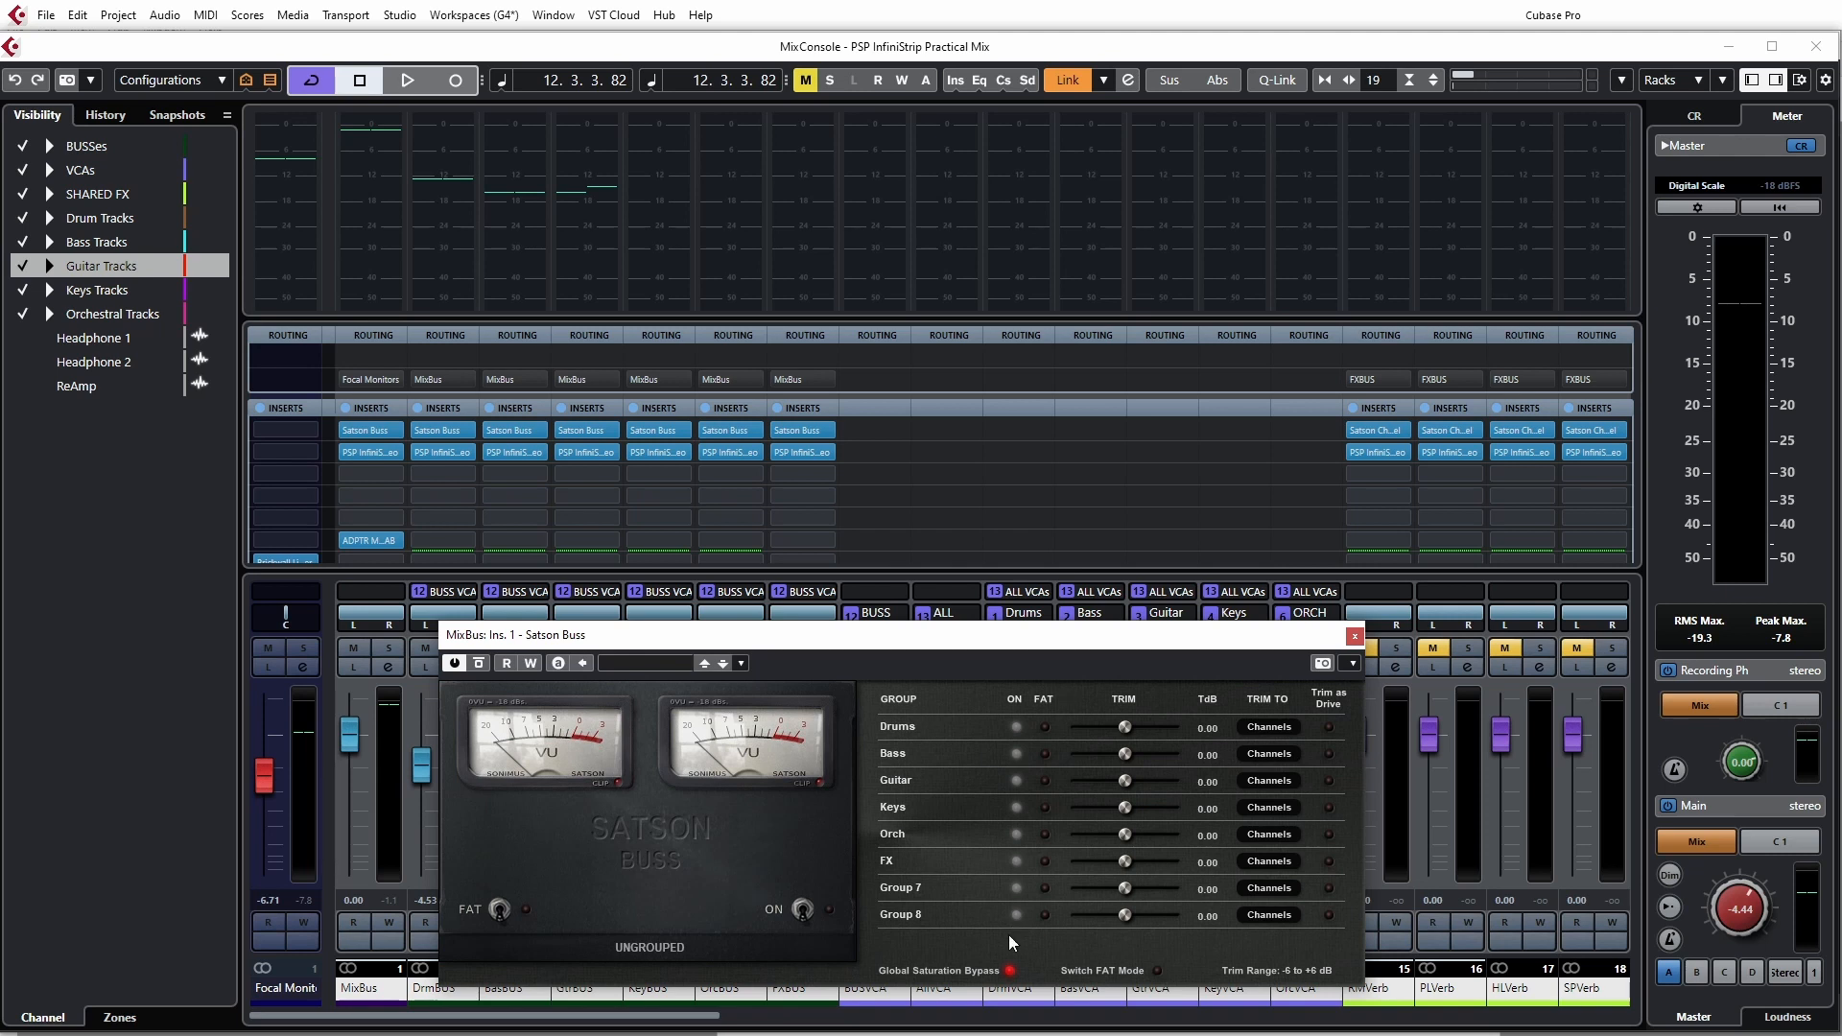
- Play the mix briefly with the Satson saturation bypassed and bring the drum channels into view
key(space)
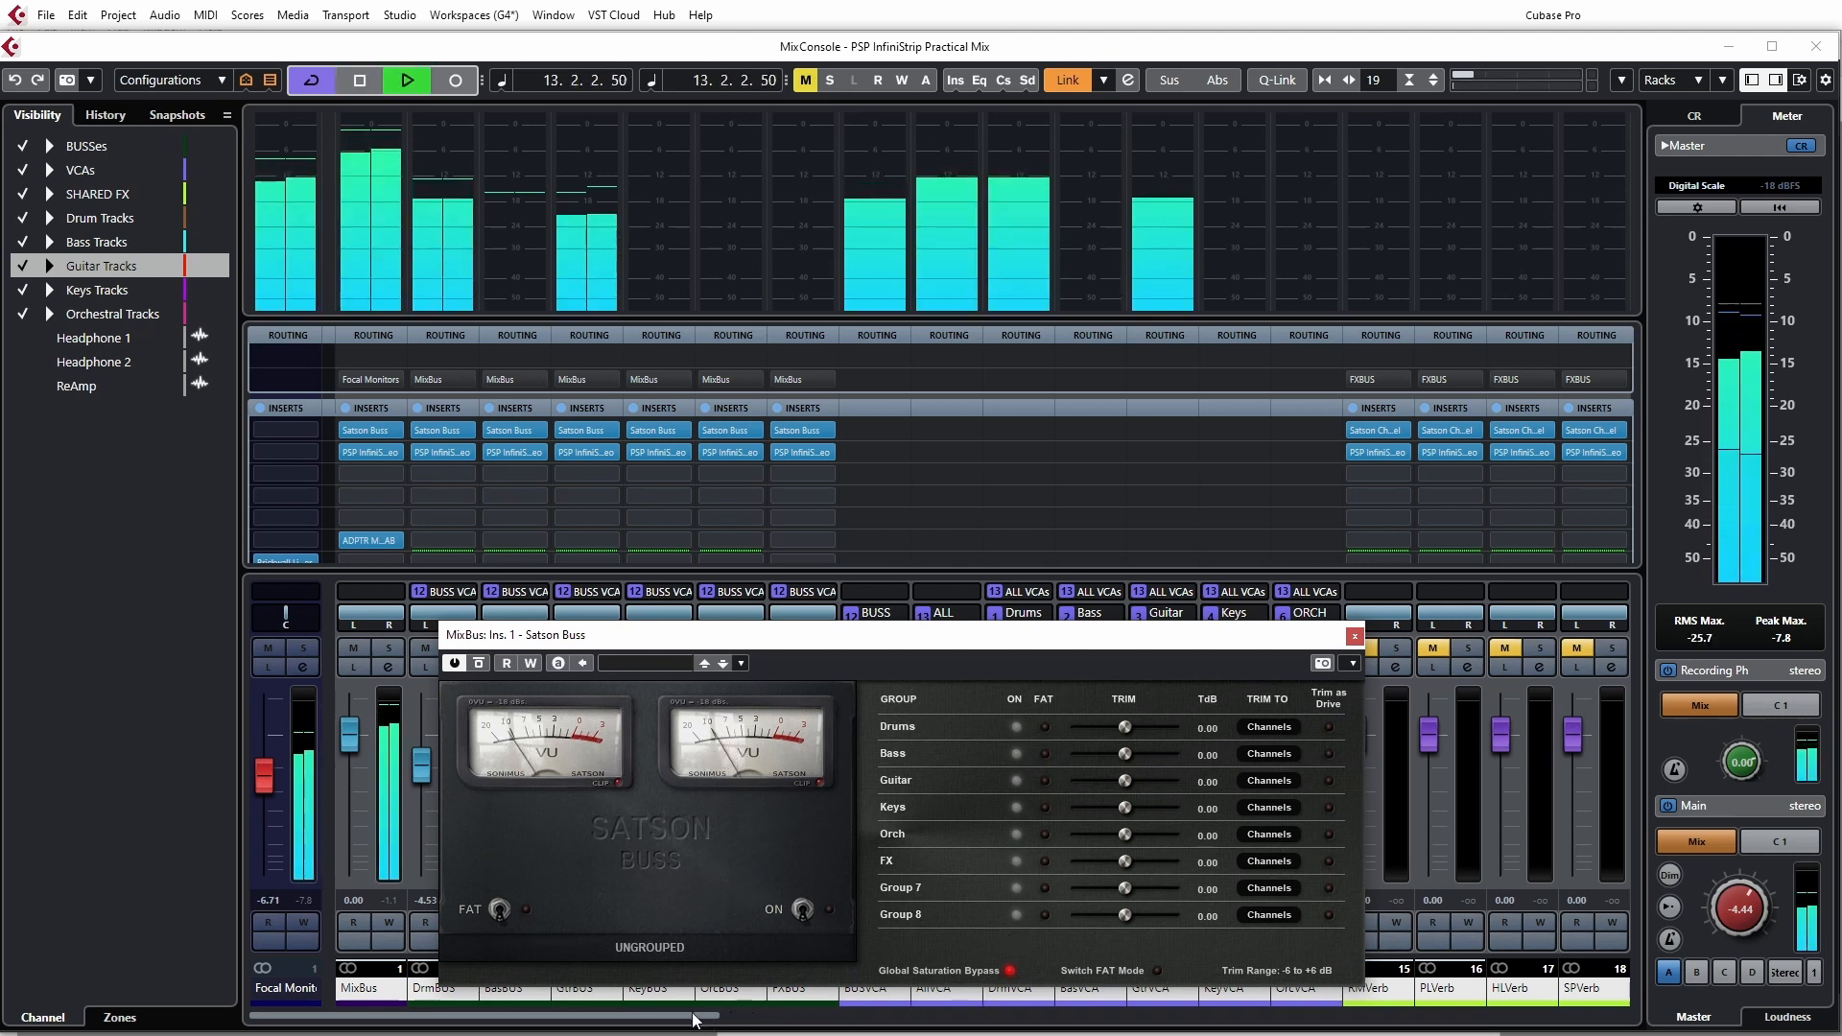
drag(696, 1017, 984, 1017)
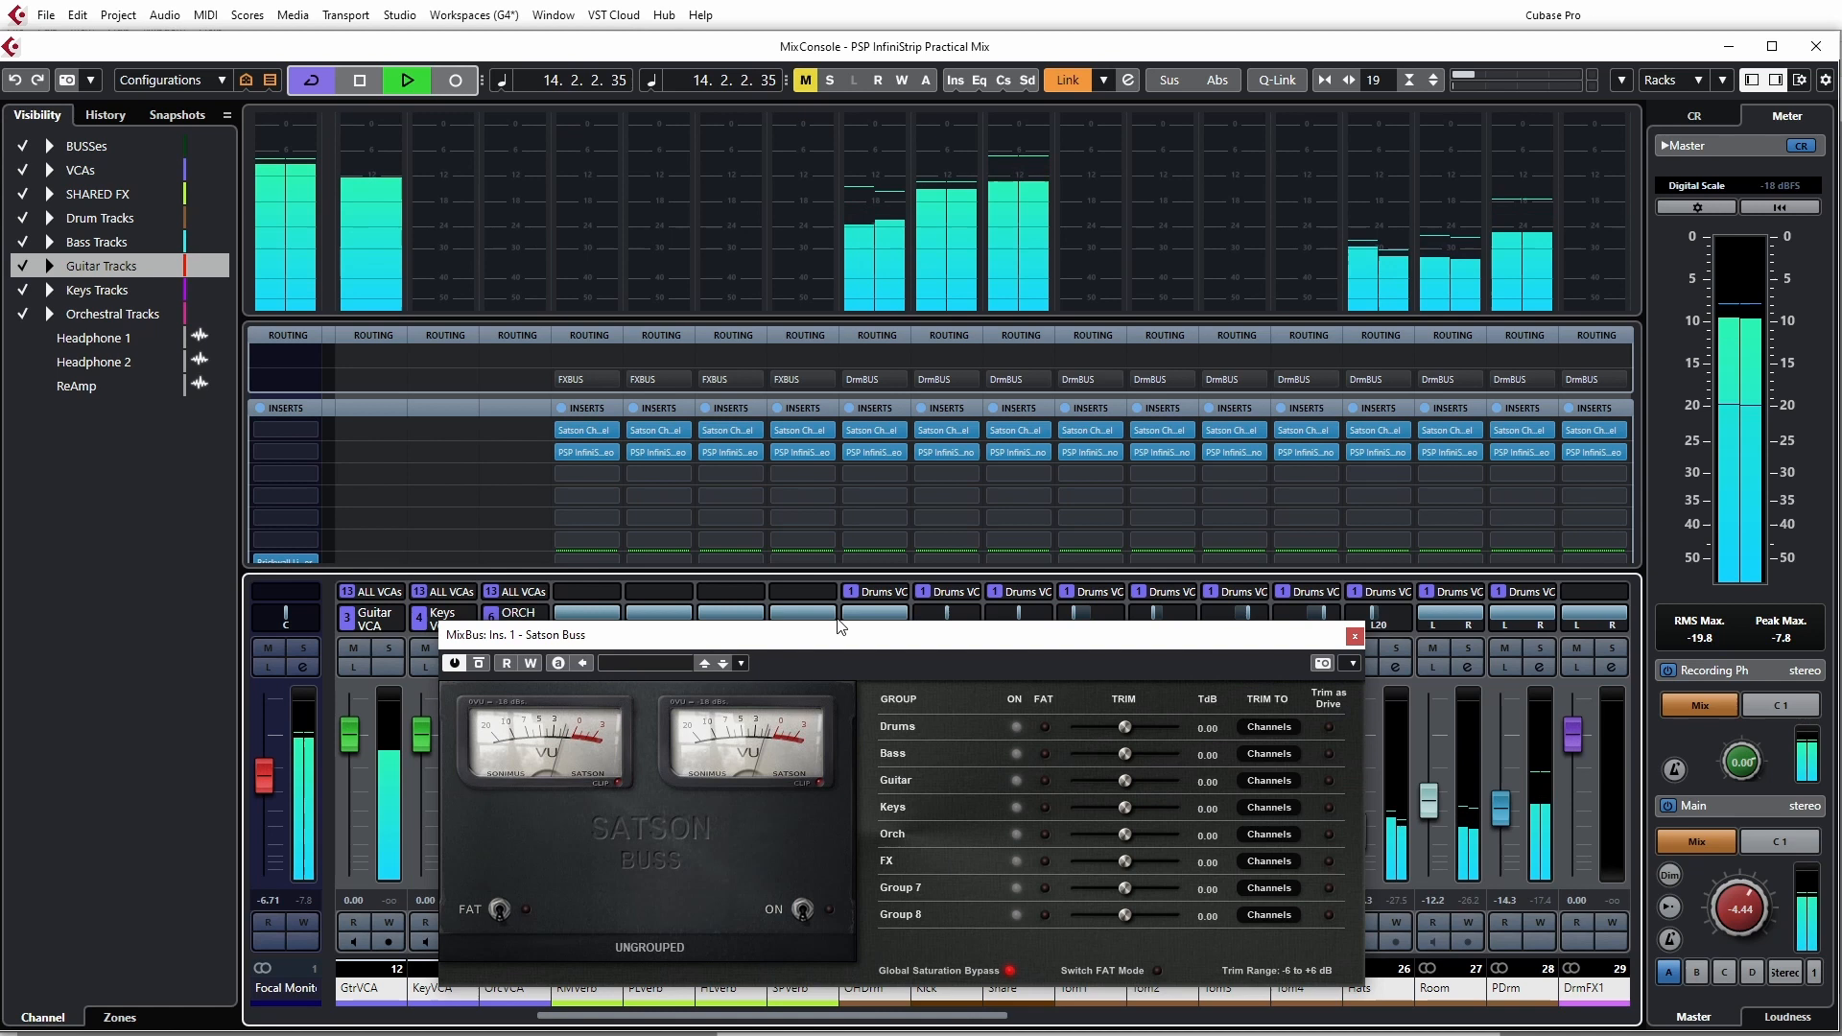
key(space)
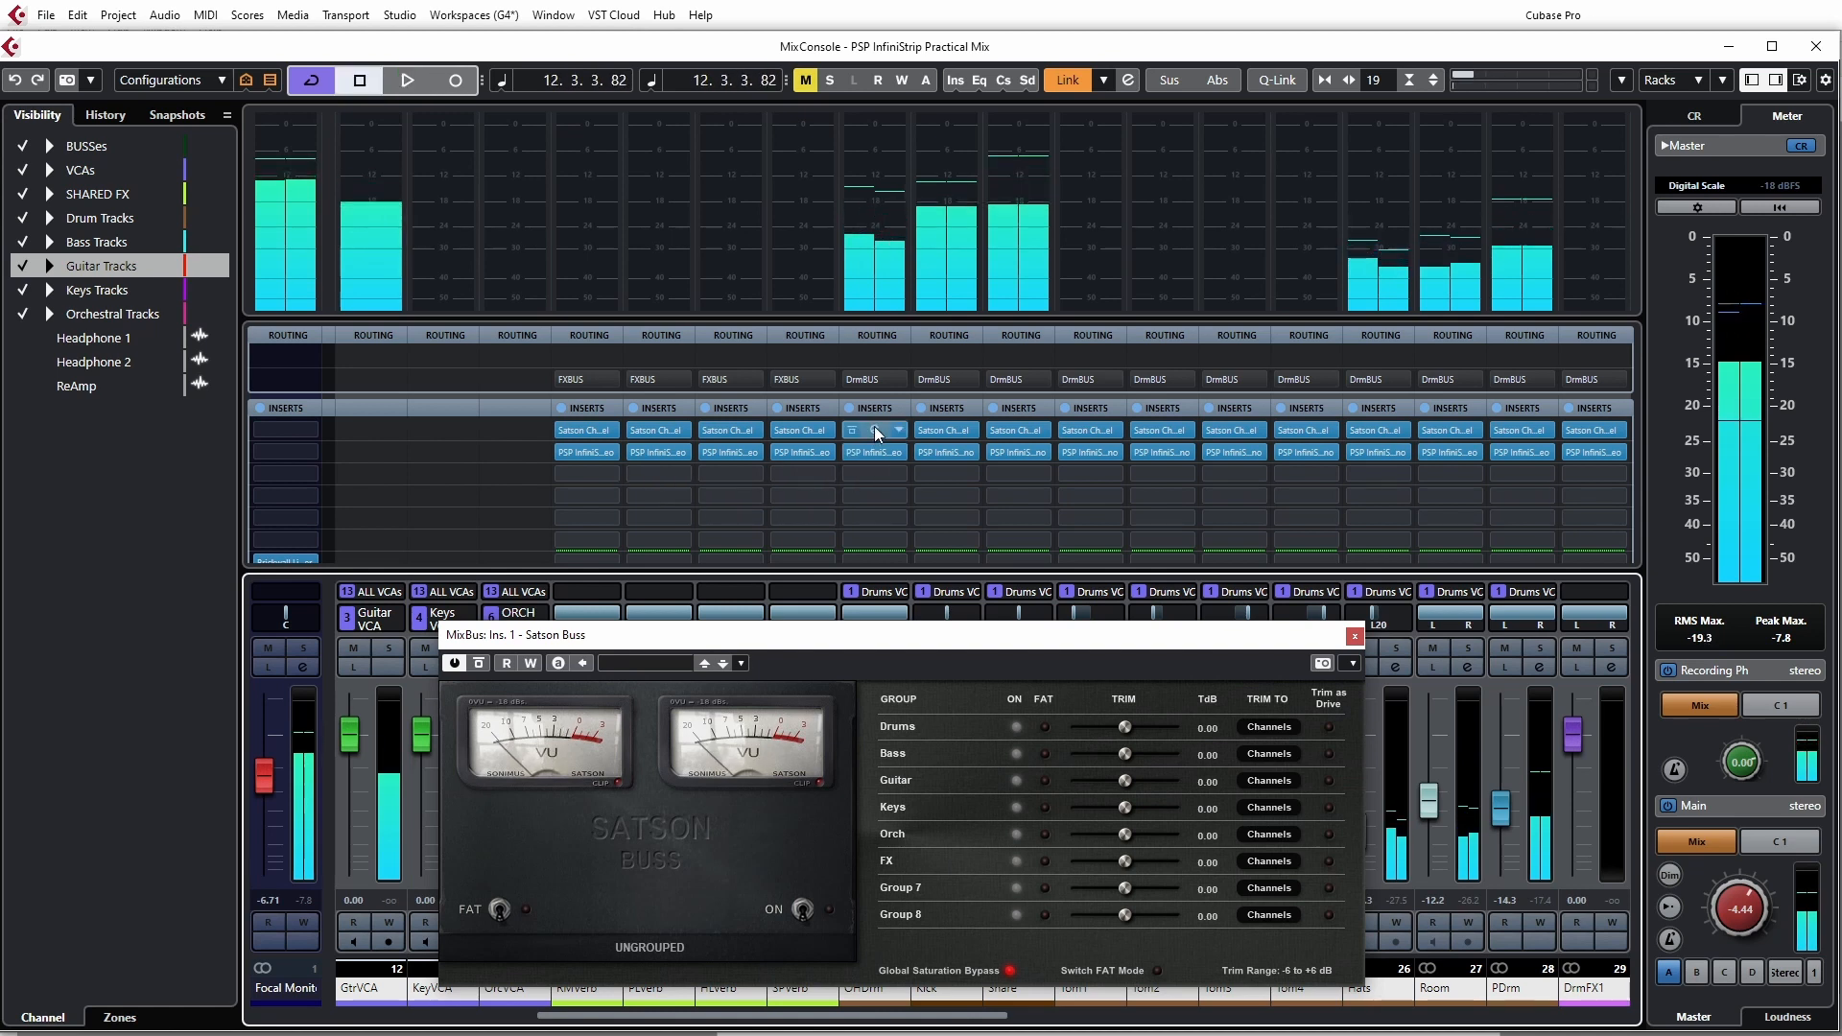
- Open the OHDrm Satson Channel, close the MixBus Satson Buss and play the mix to check the overheads' VU level
click(873, 430)
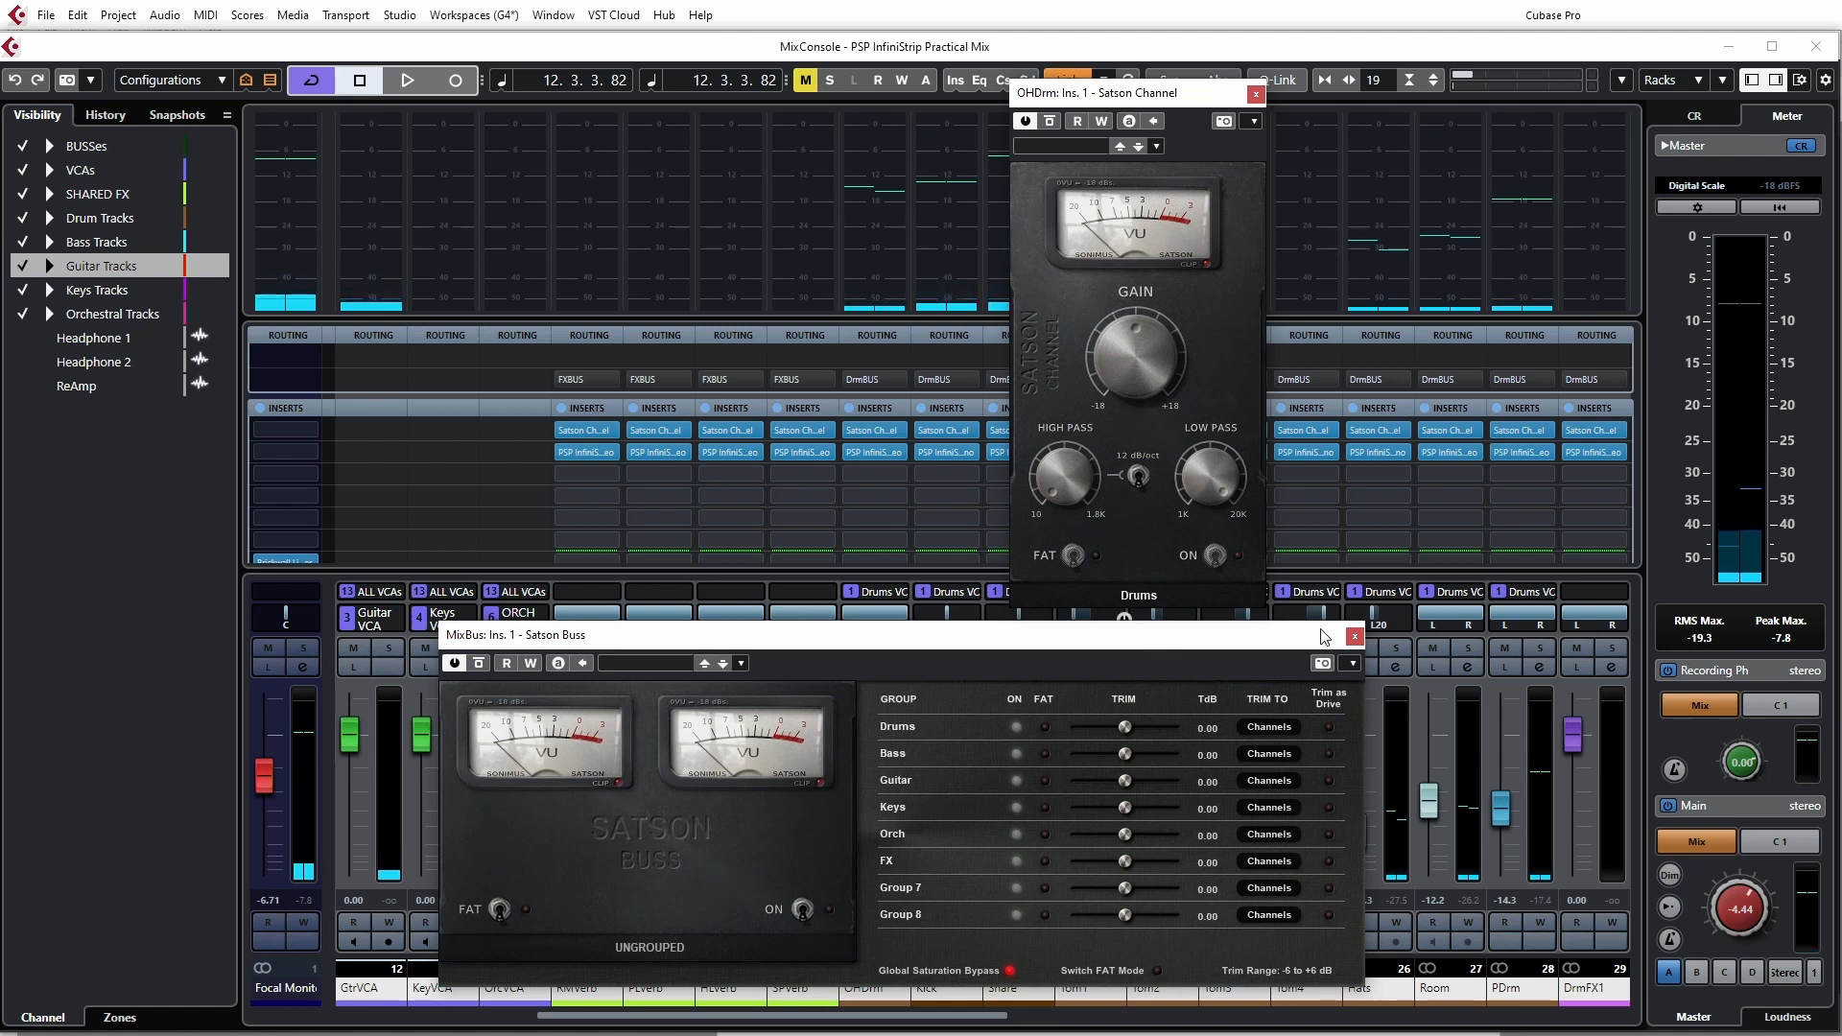
click(1353, 636)
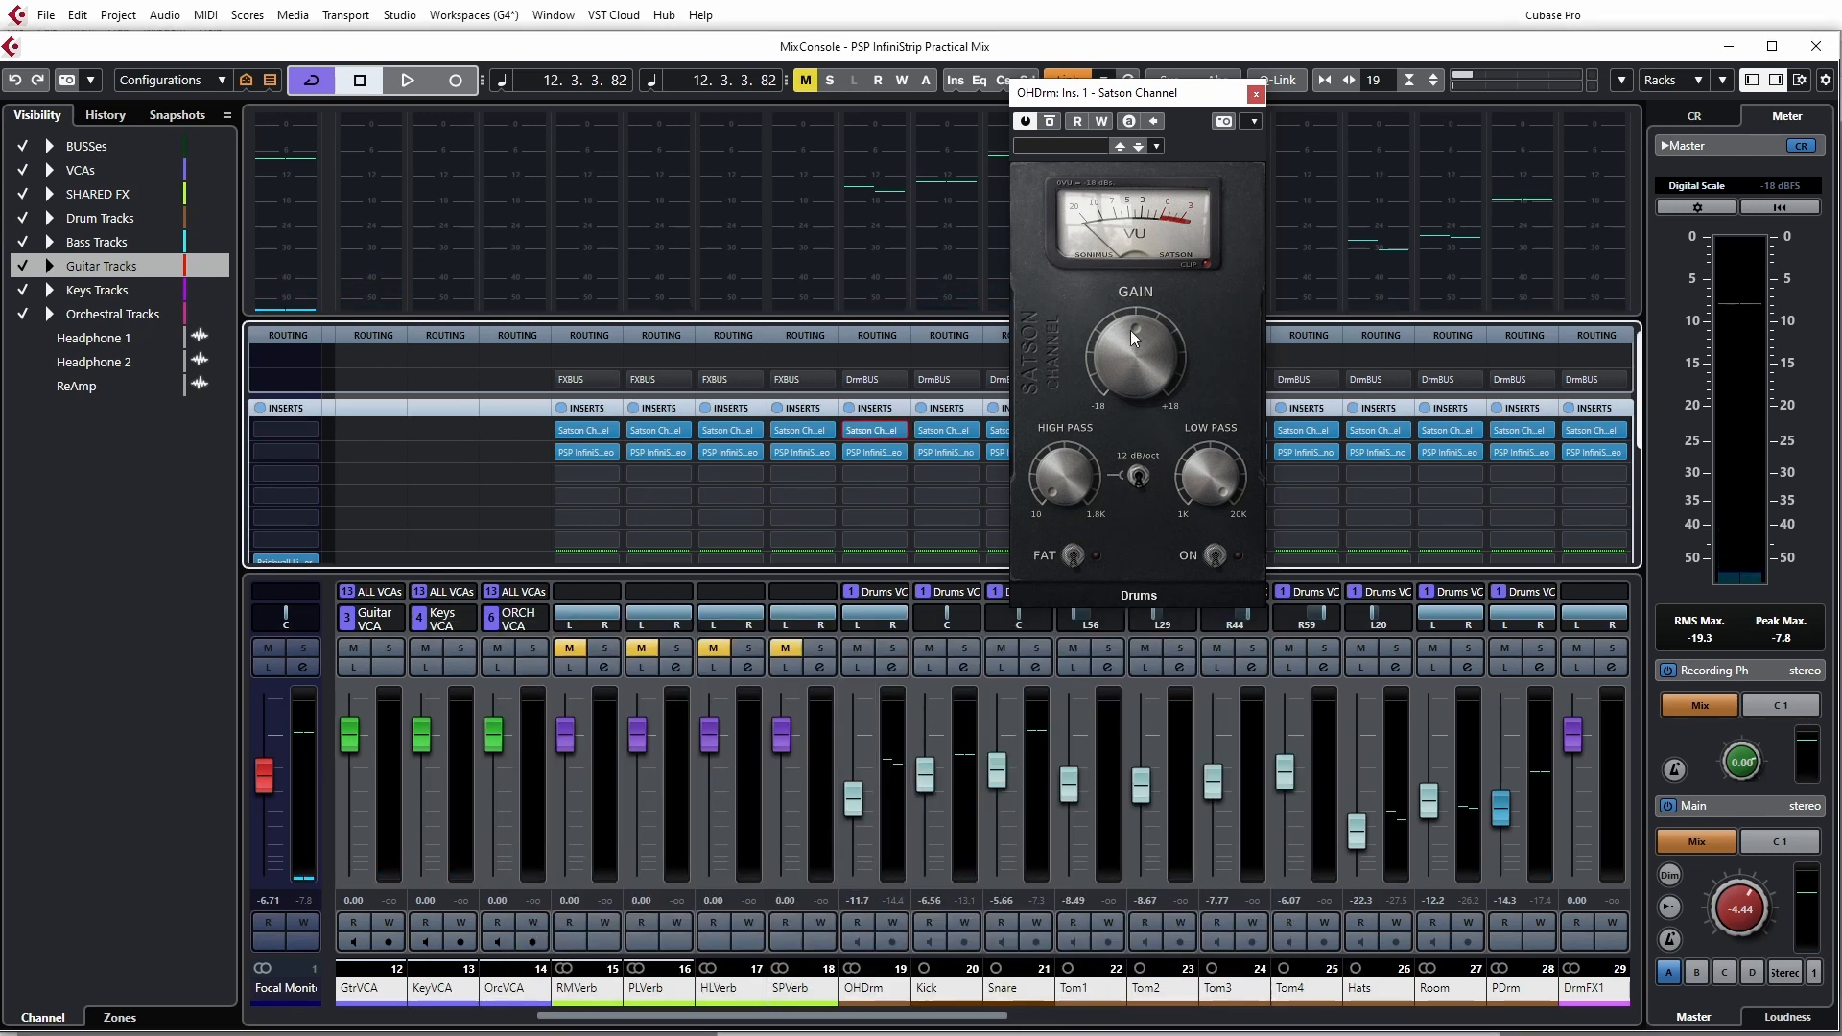
key(space)
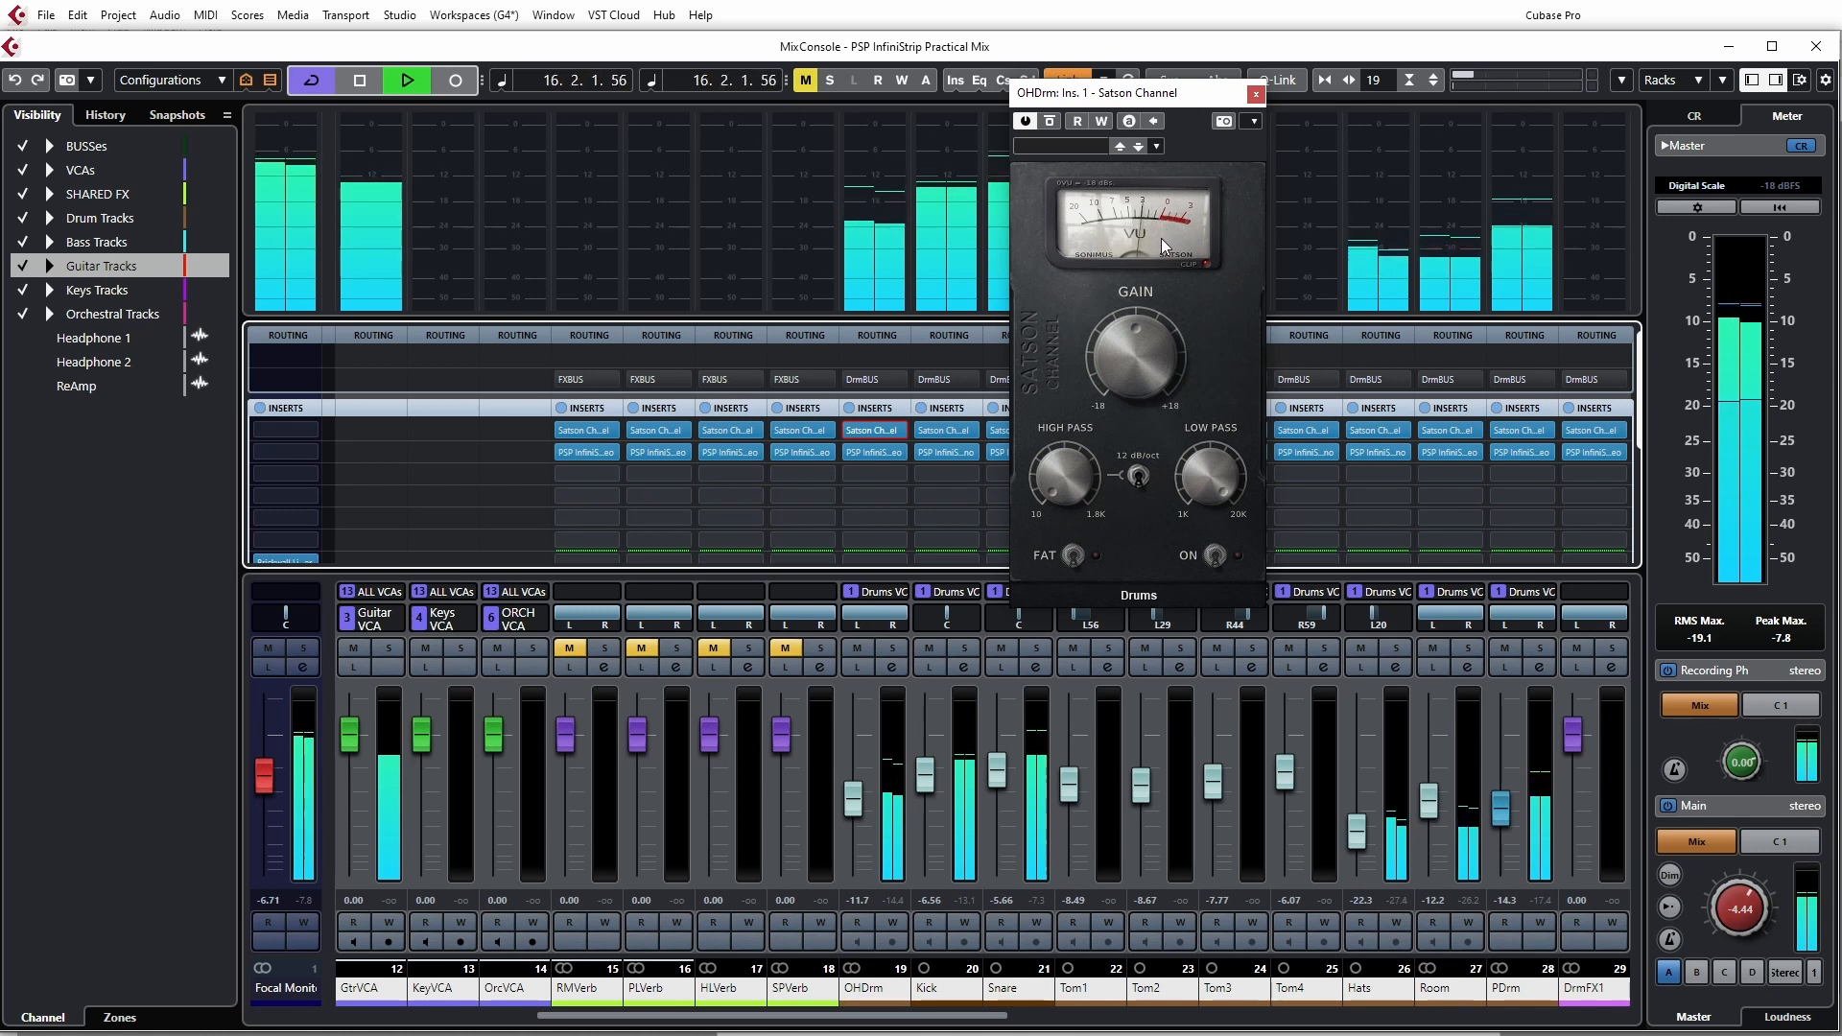
- Check the VU levels of the Kick and Snare Satson Channels during playback, closing the OHDrm window as well
click(948, 430)
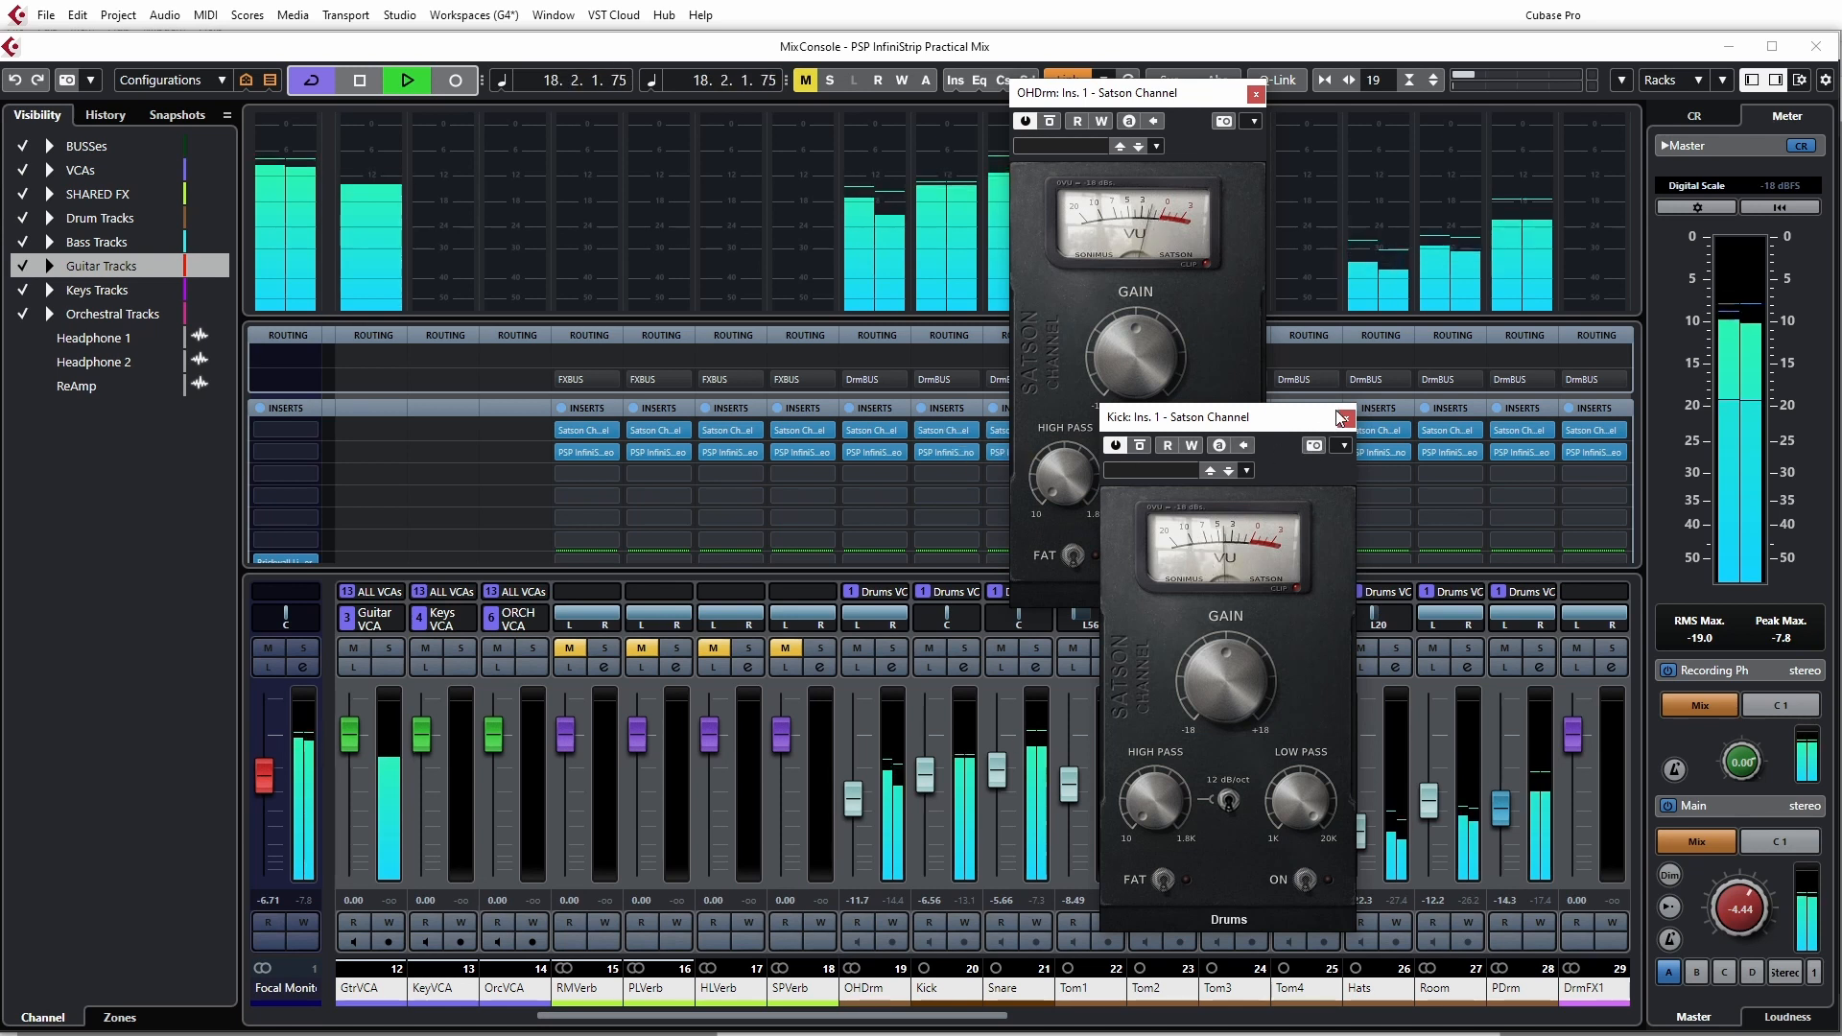
click(1255, 93)
click(1345, 417)
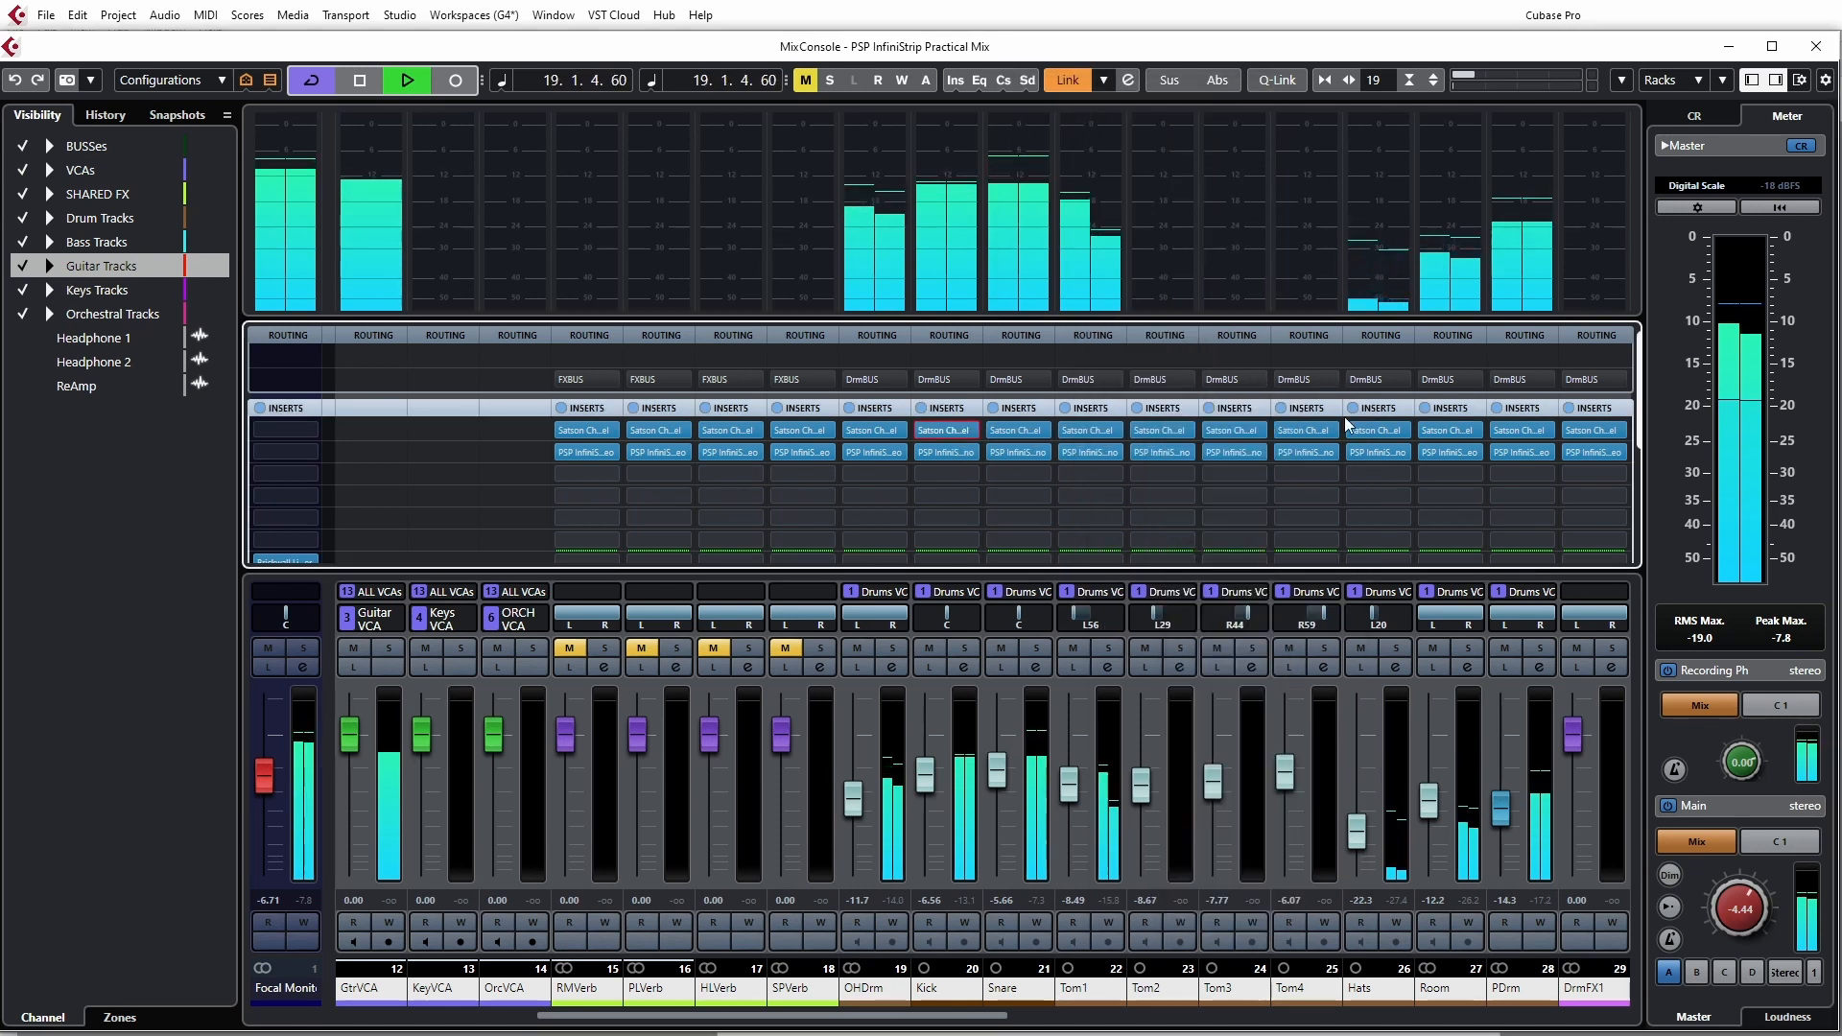
click(1021, 432)
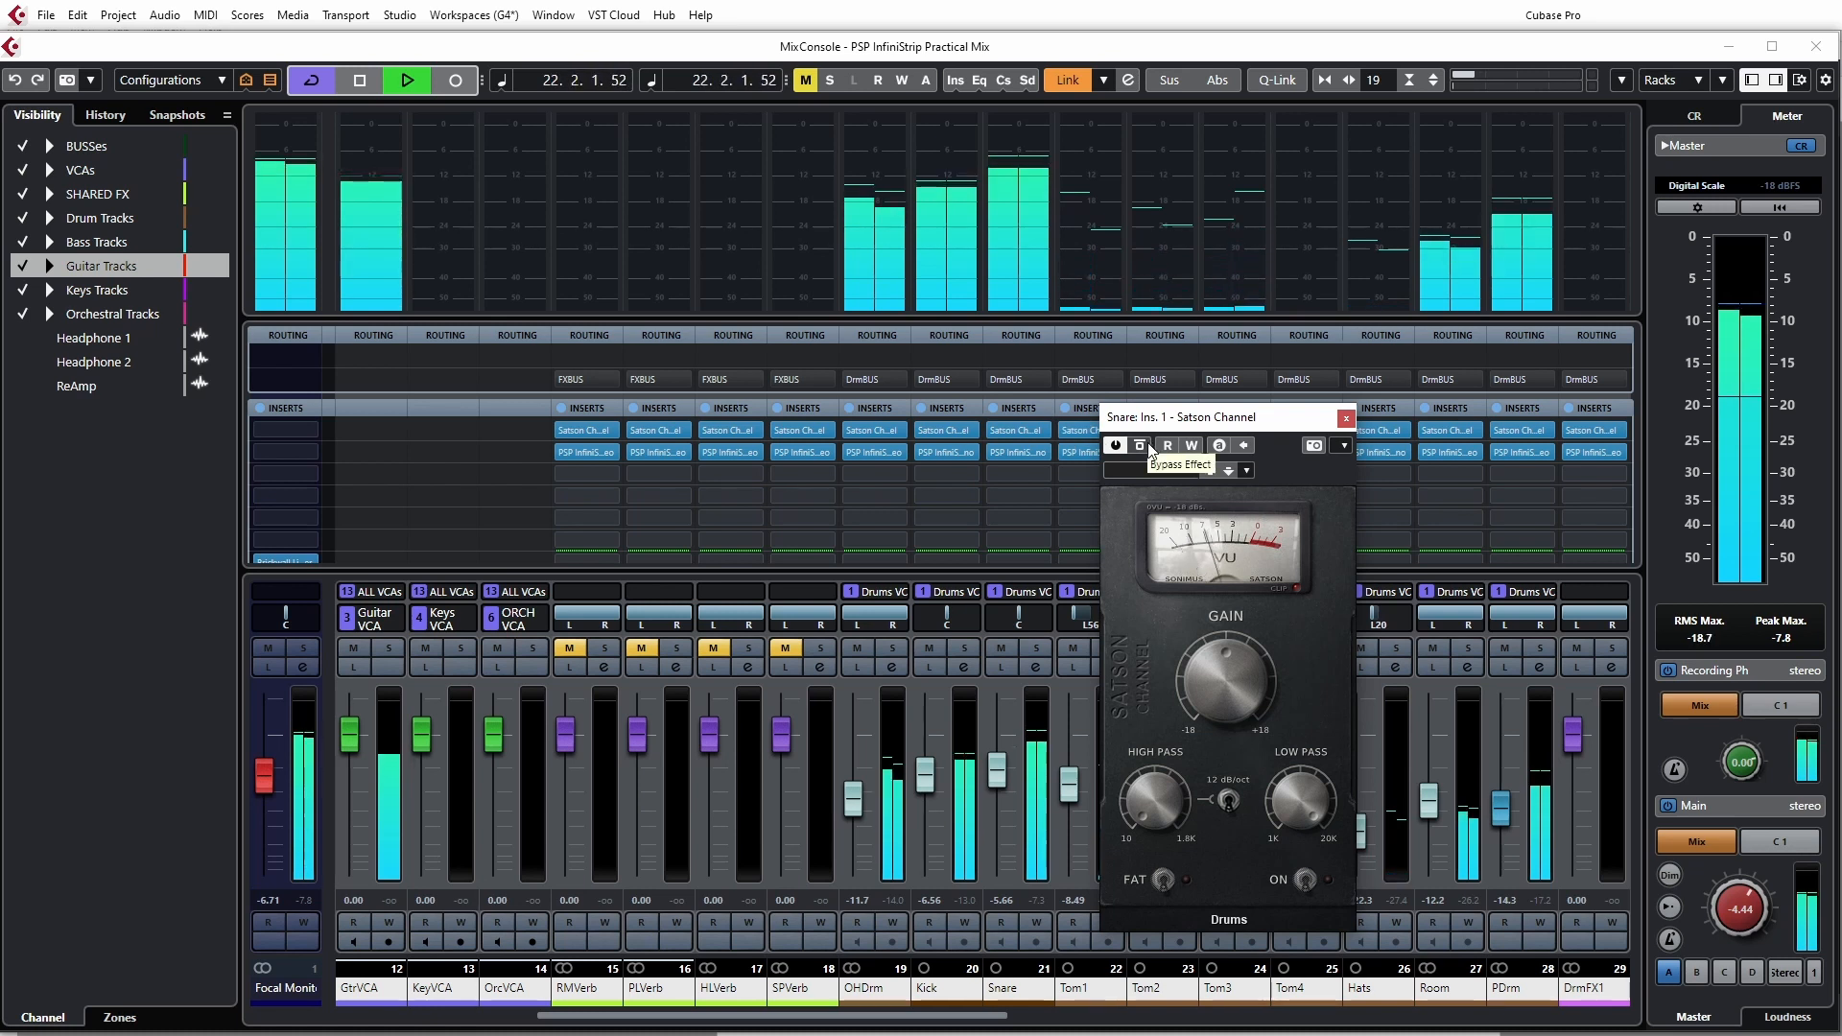
click(1346, 418)
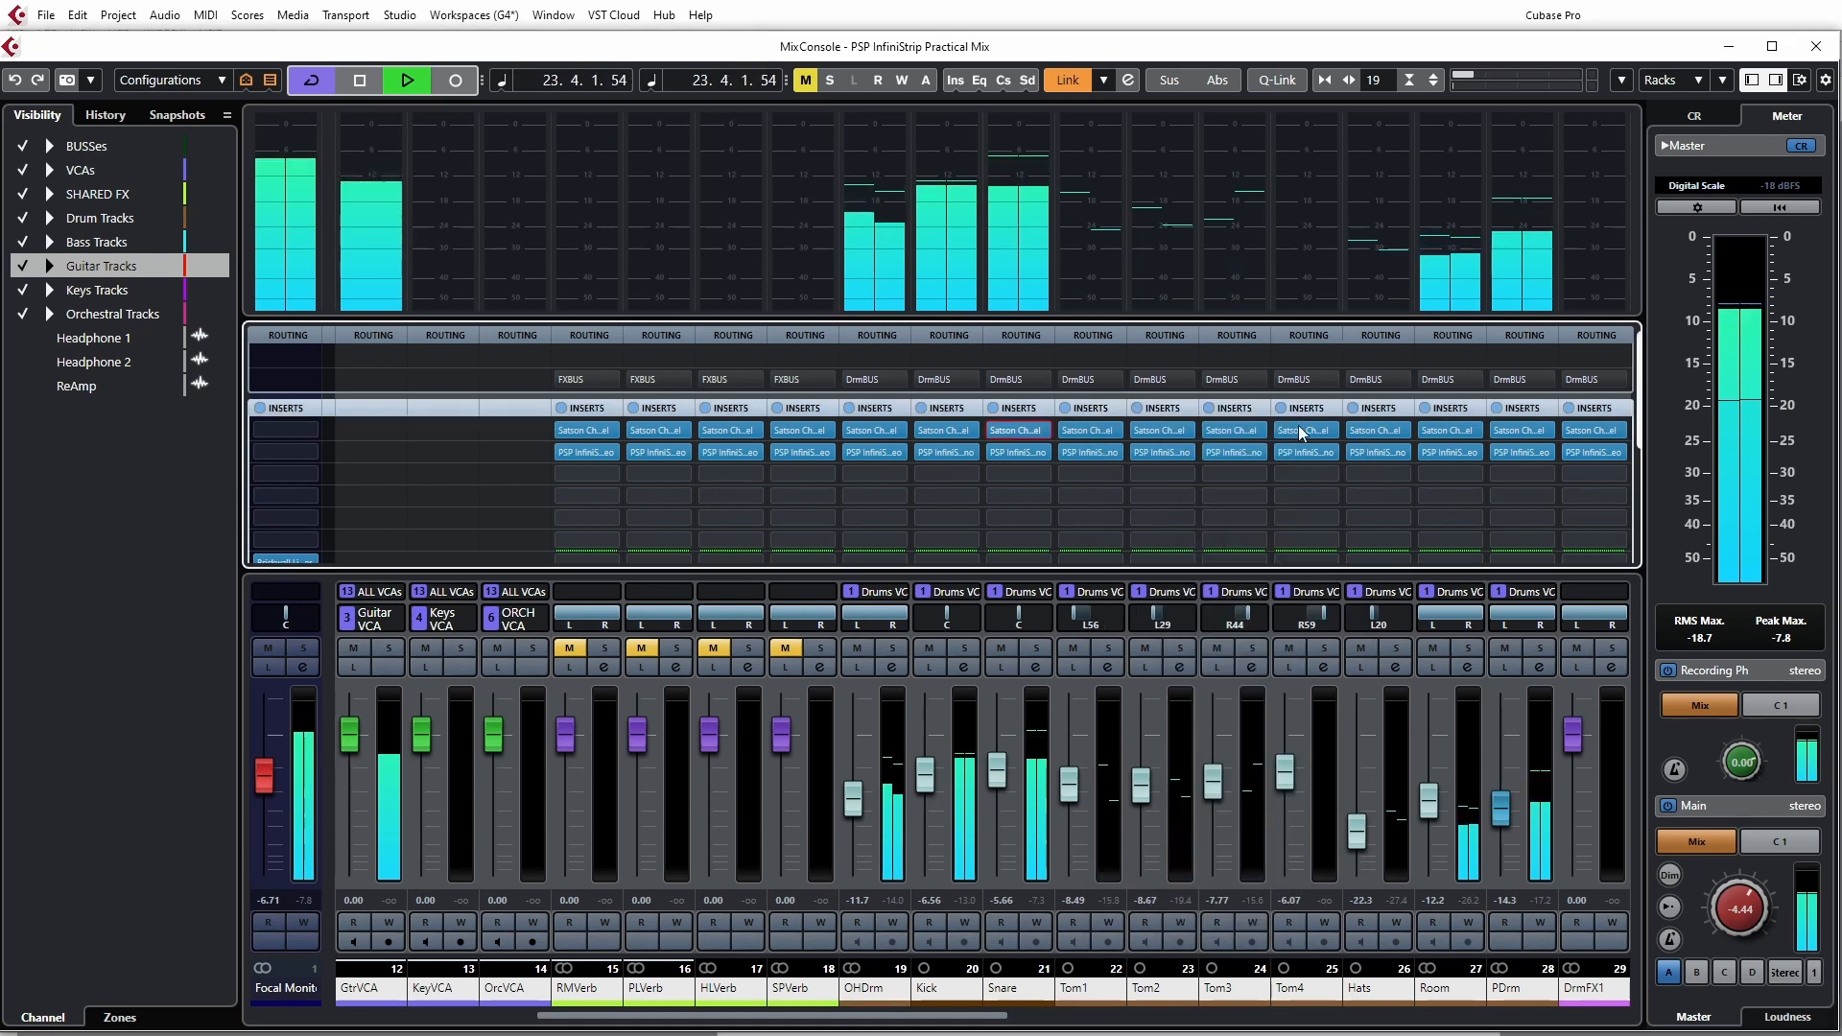
- Check the VU levels on the Tom1 and Tom2 Satson Channels, closing each window after viewing
click(1087, 428)
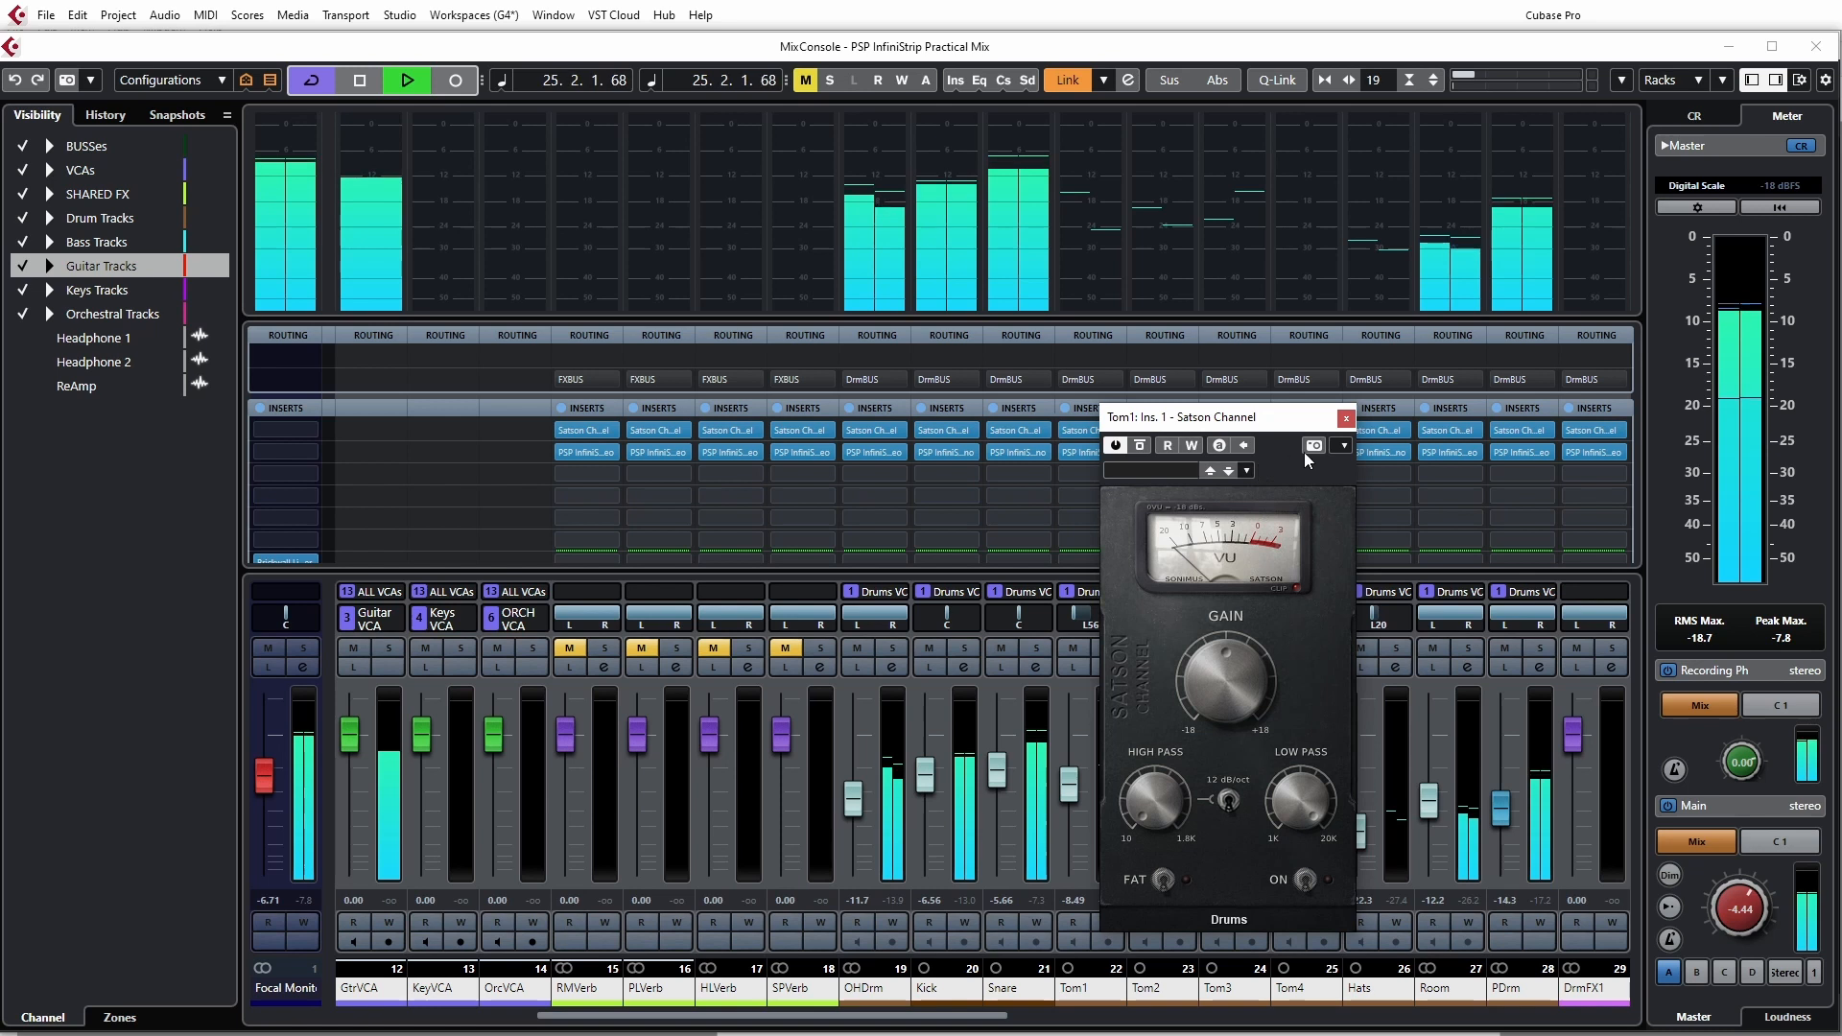
click(1345, 420)
click(1190, 430)
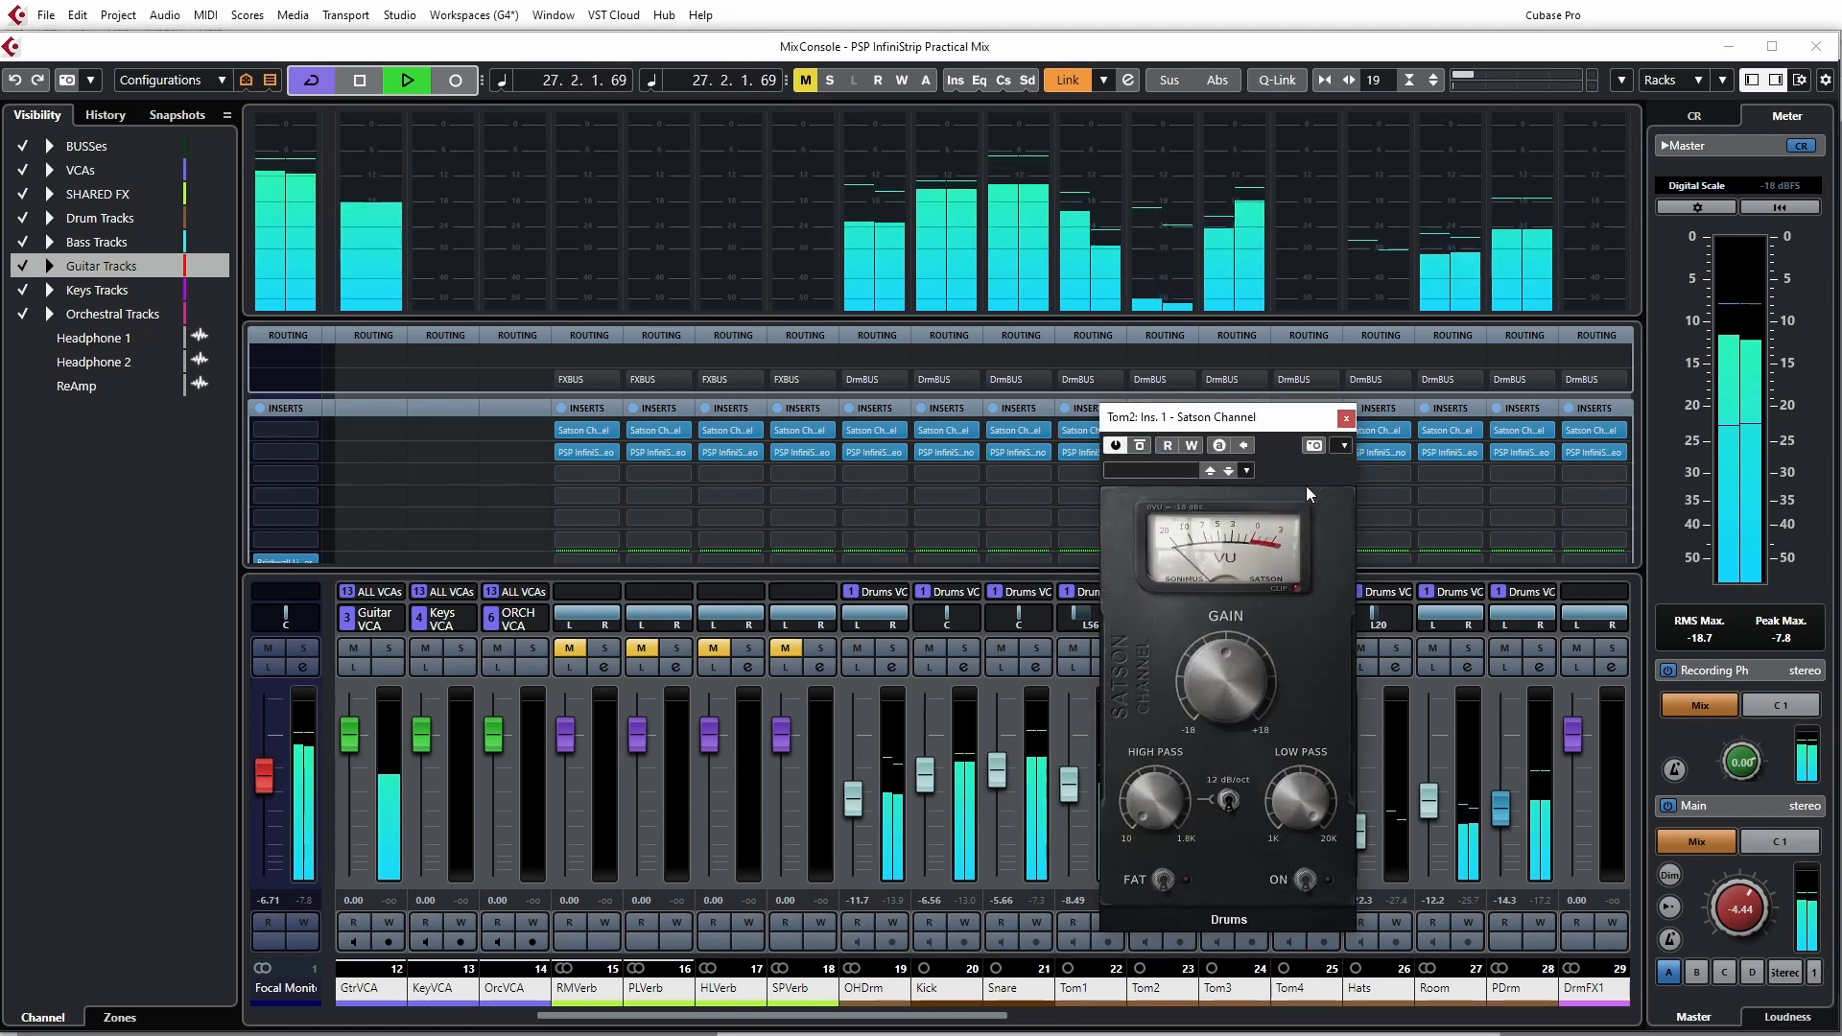
click(1345, 419)
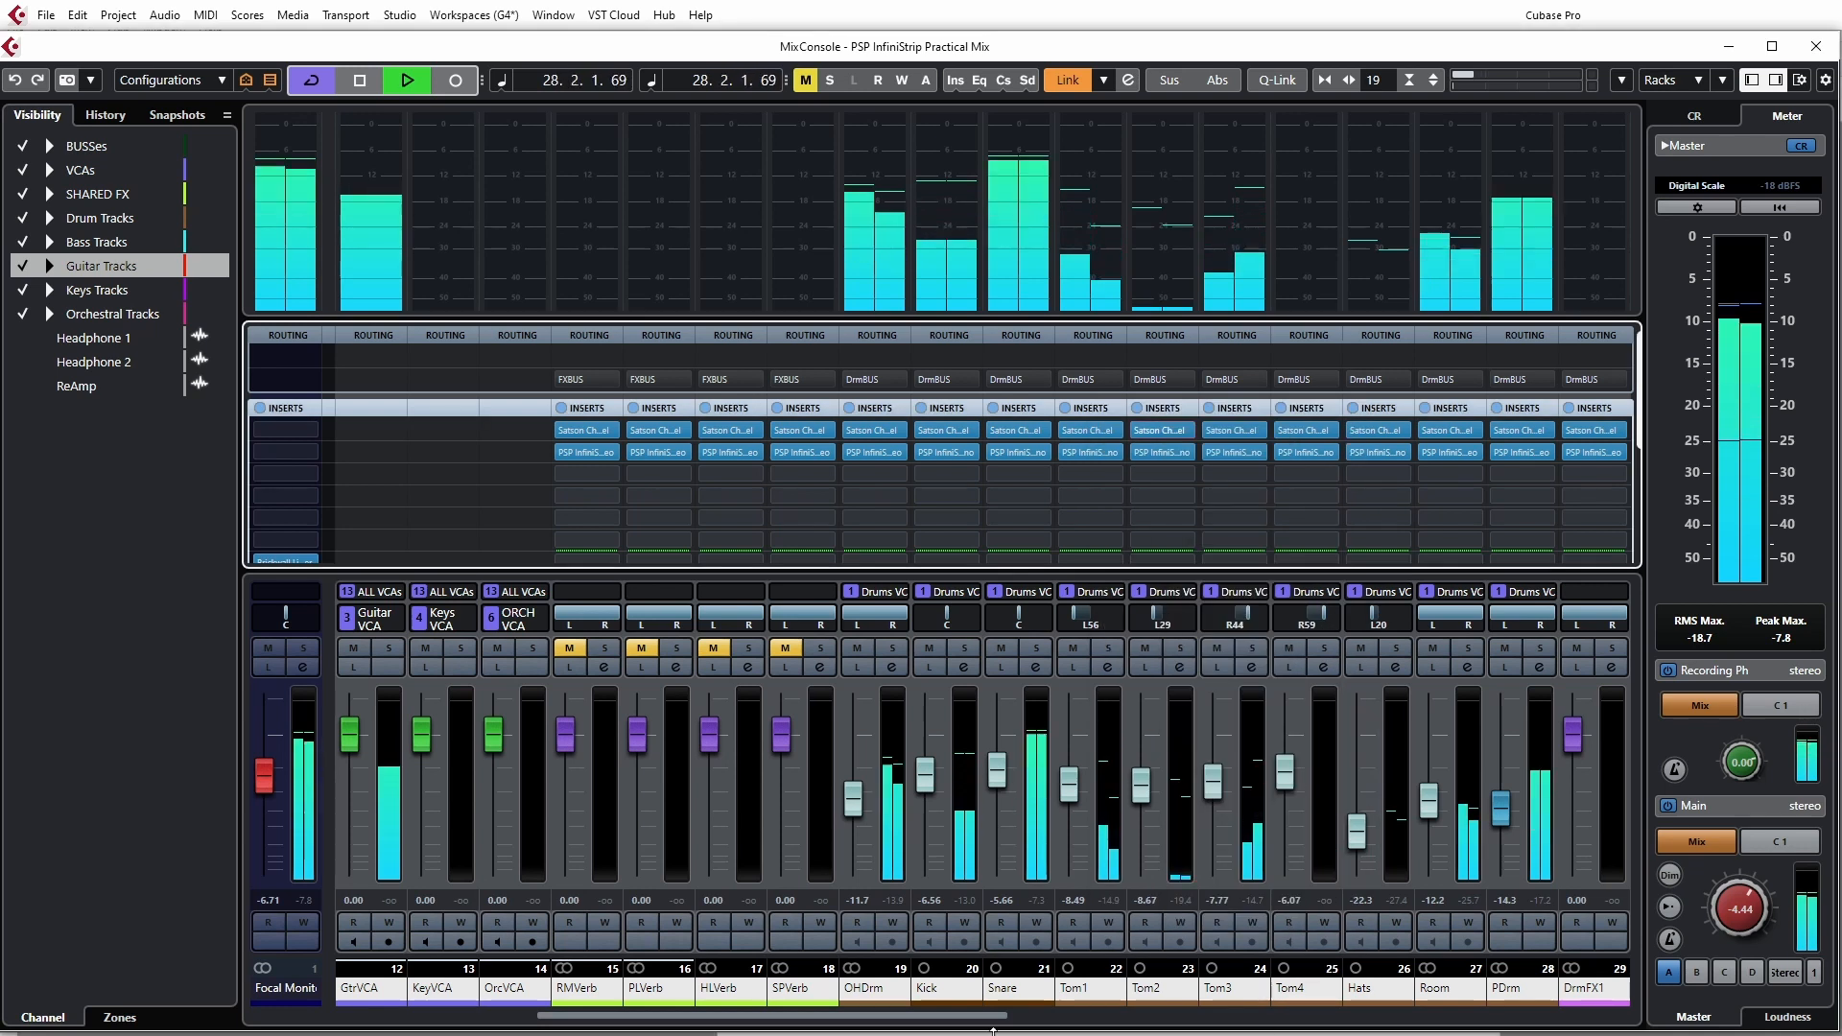
- Check the VU levels on the Bass and PBass Satson Channels, closing each window after viewing
scroll(1004, 848, right, 6)
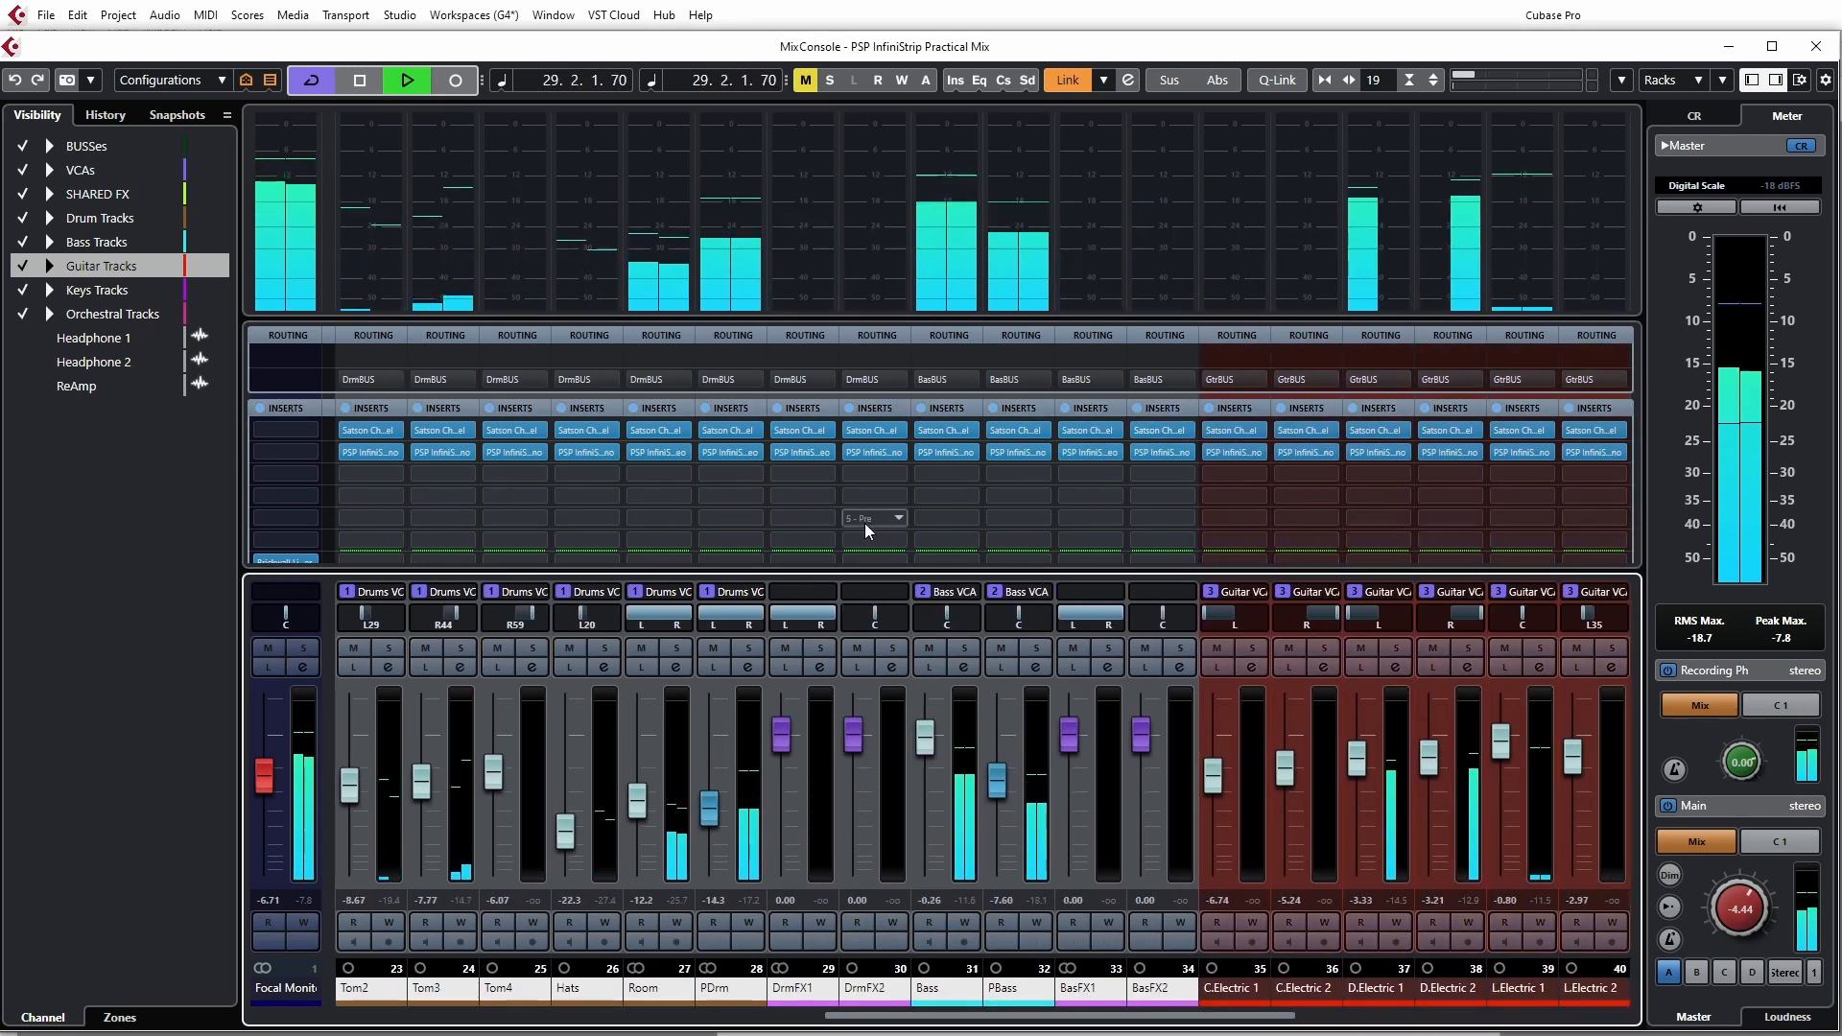
click(946, 430)
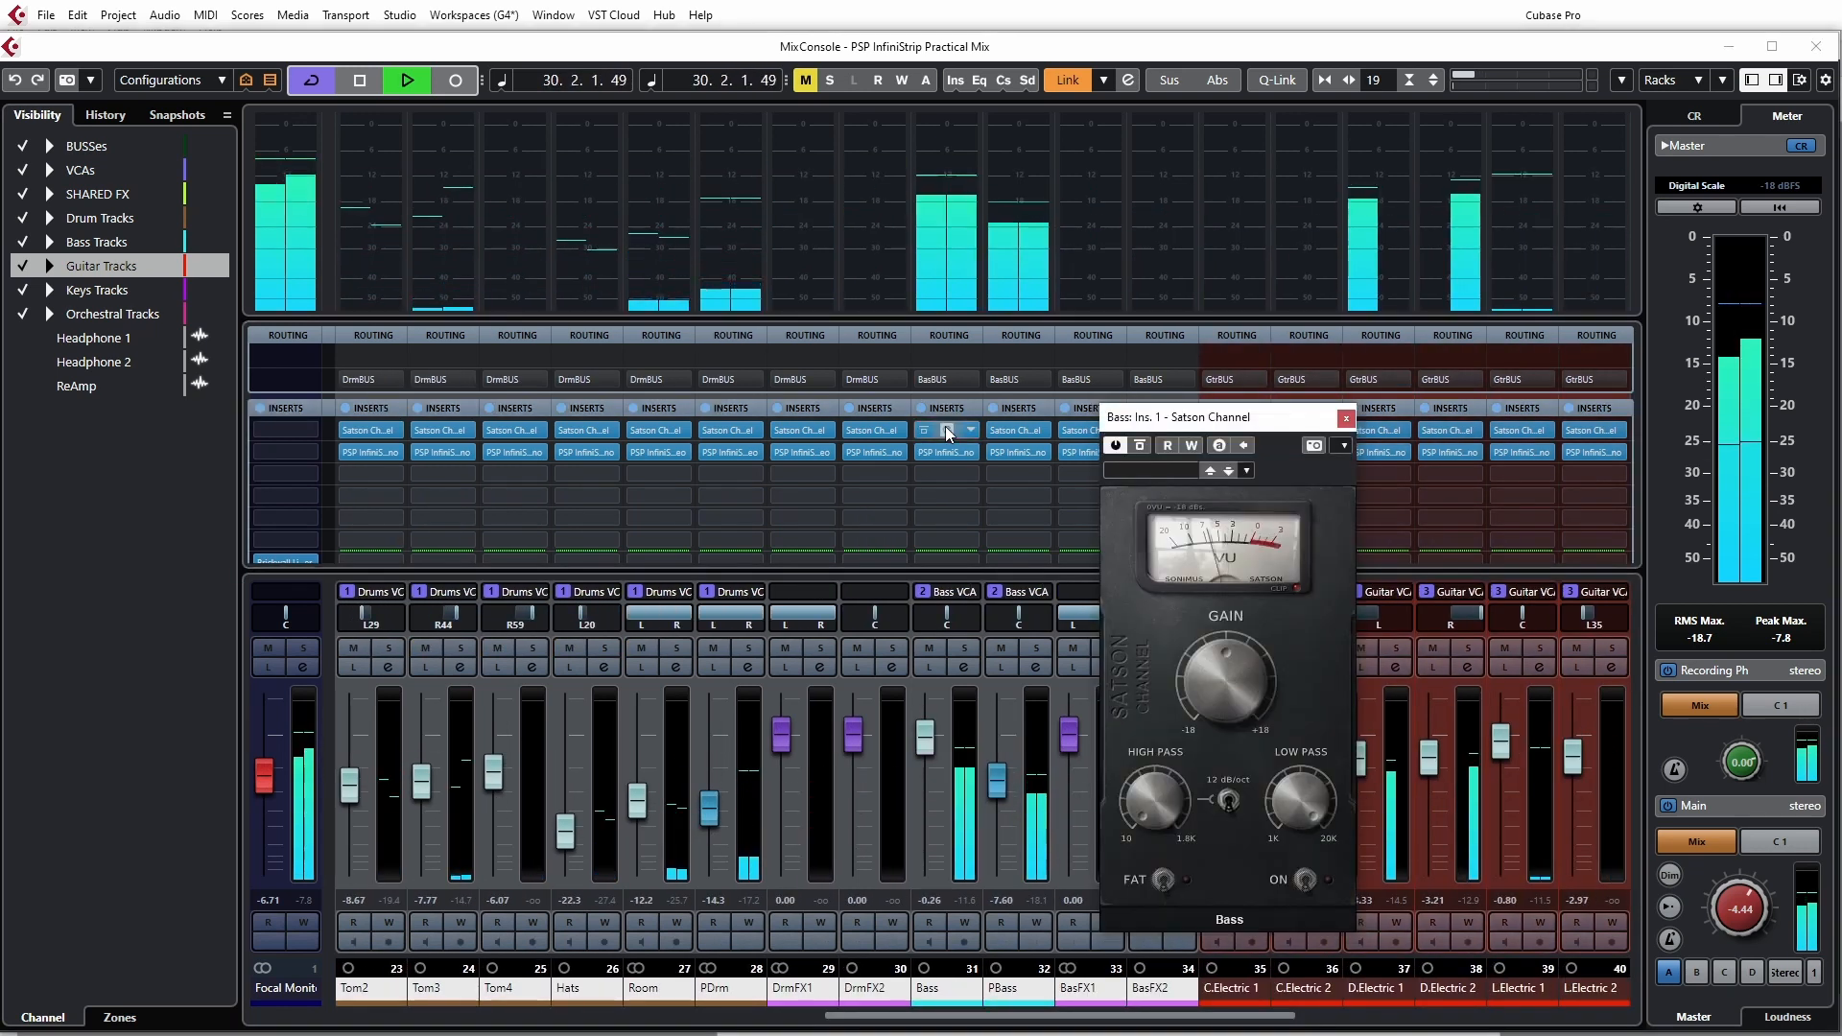
click(1346, 419)
click(1017, 429)
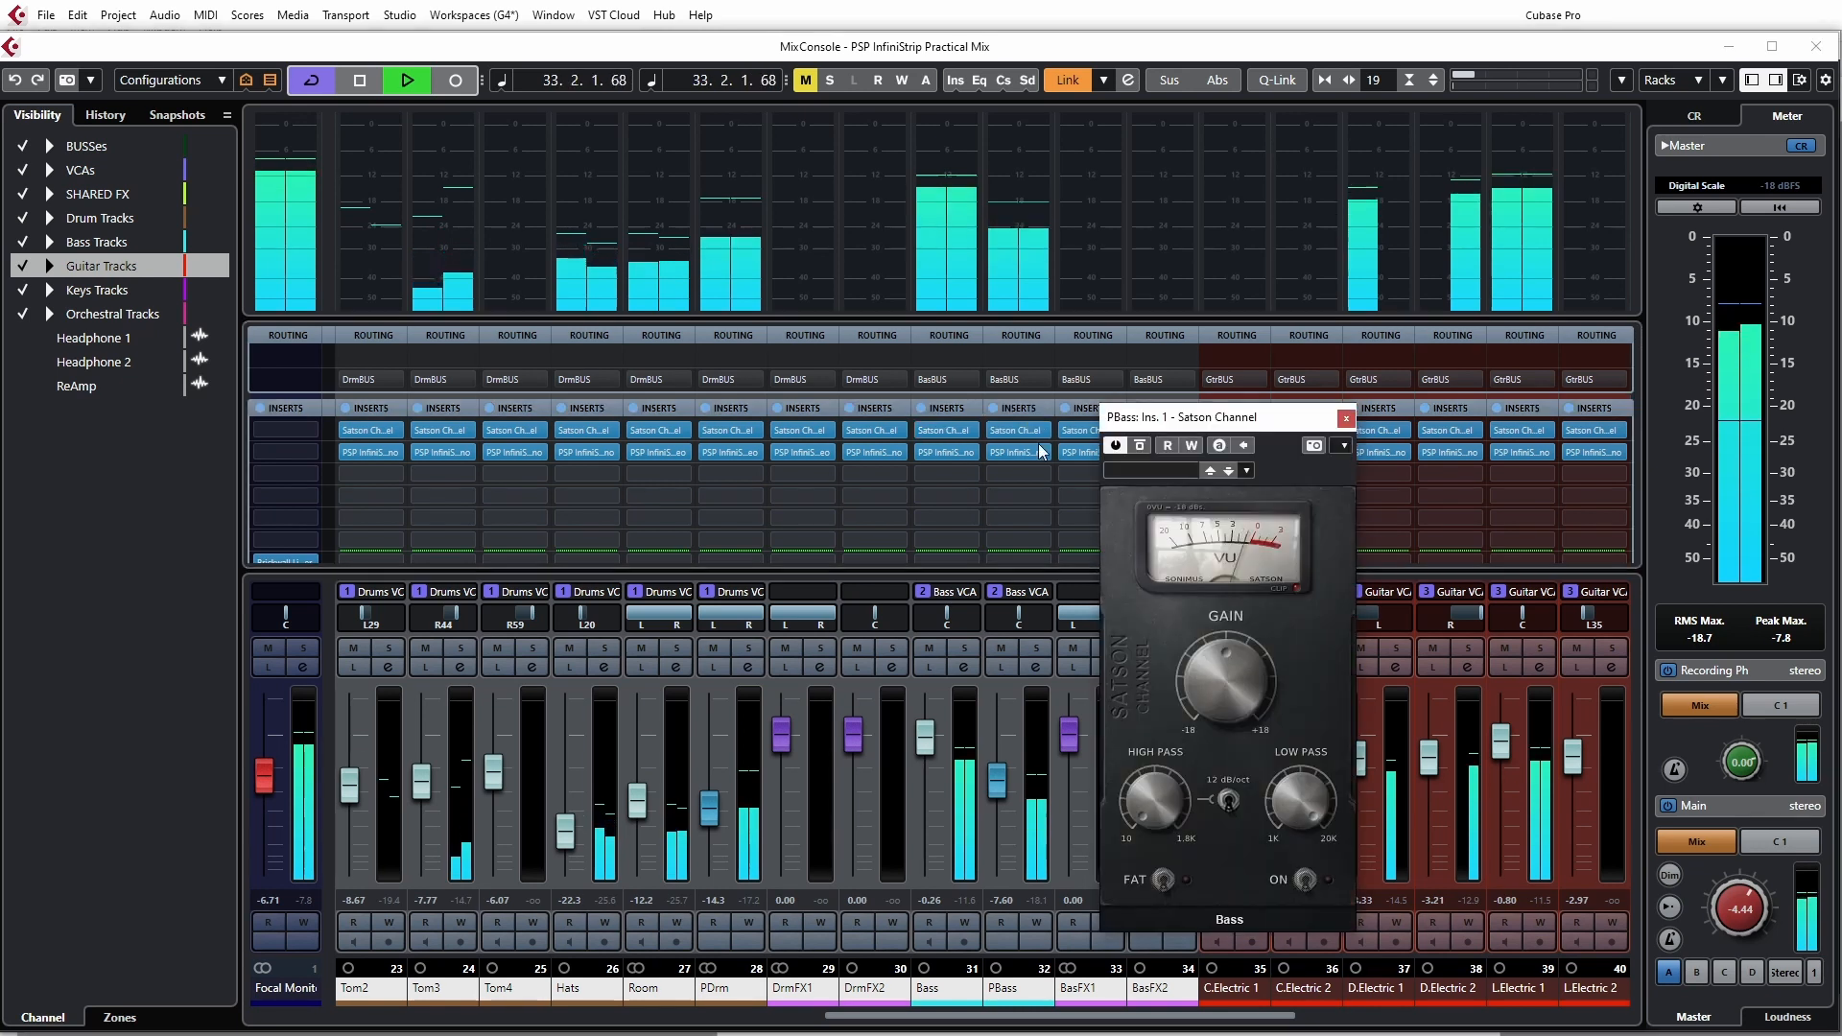
click(1346, 419)
- Check the VU levels on the C.Electric 2 and D.Electric 1 Satson Channels, closing each window after viewing
click(1307, 434)
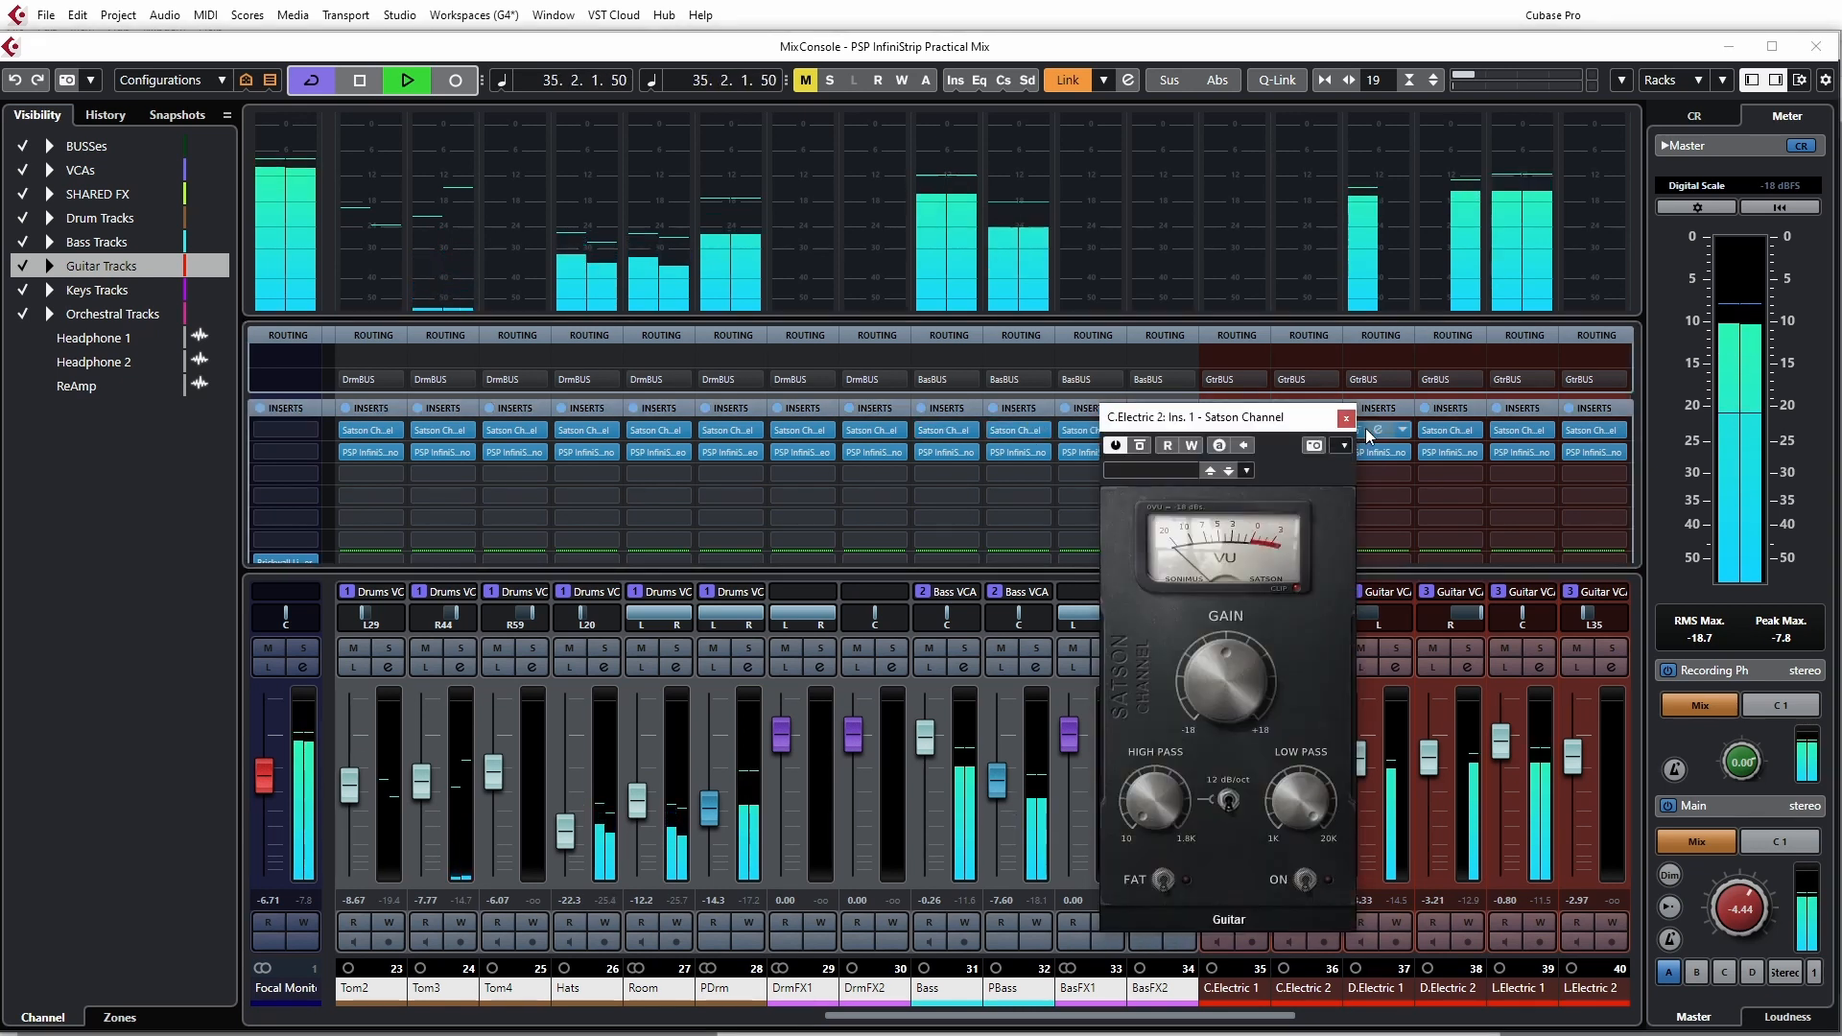
click(1397, 419)
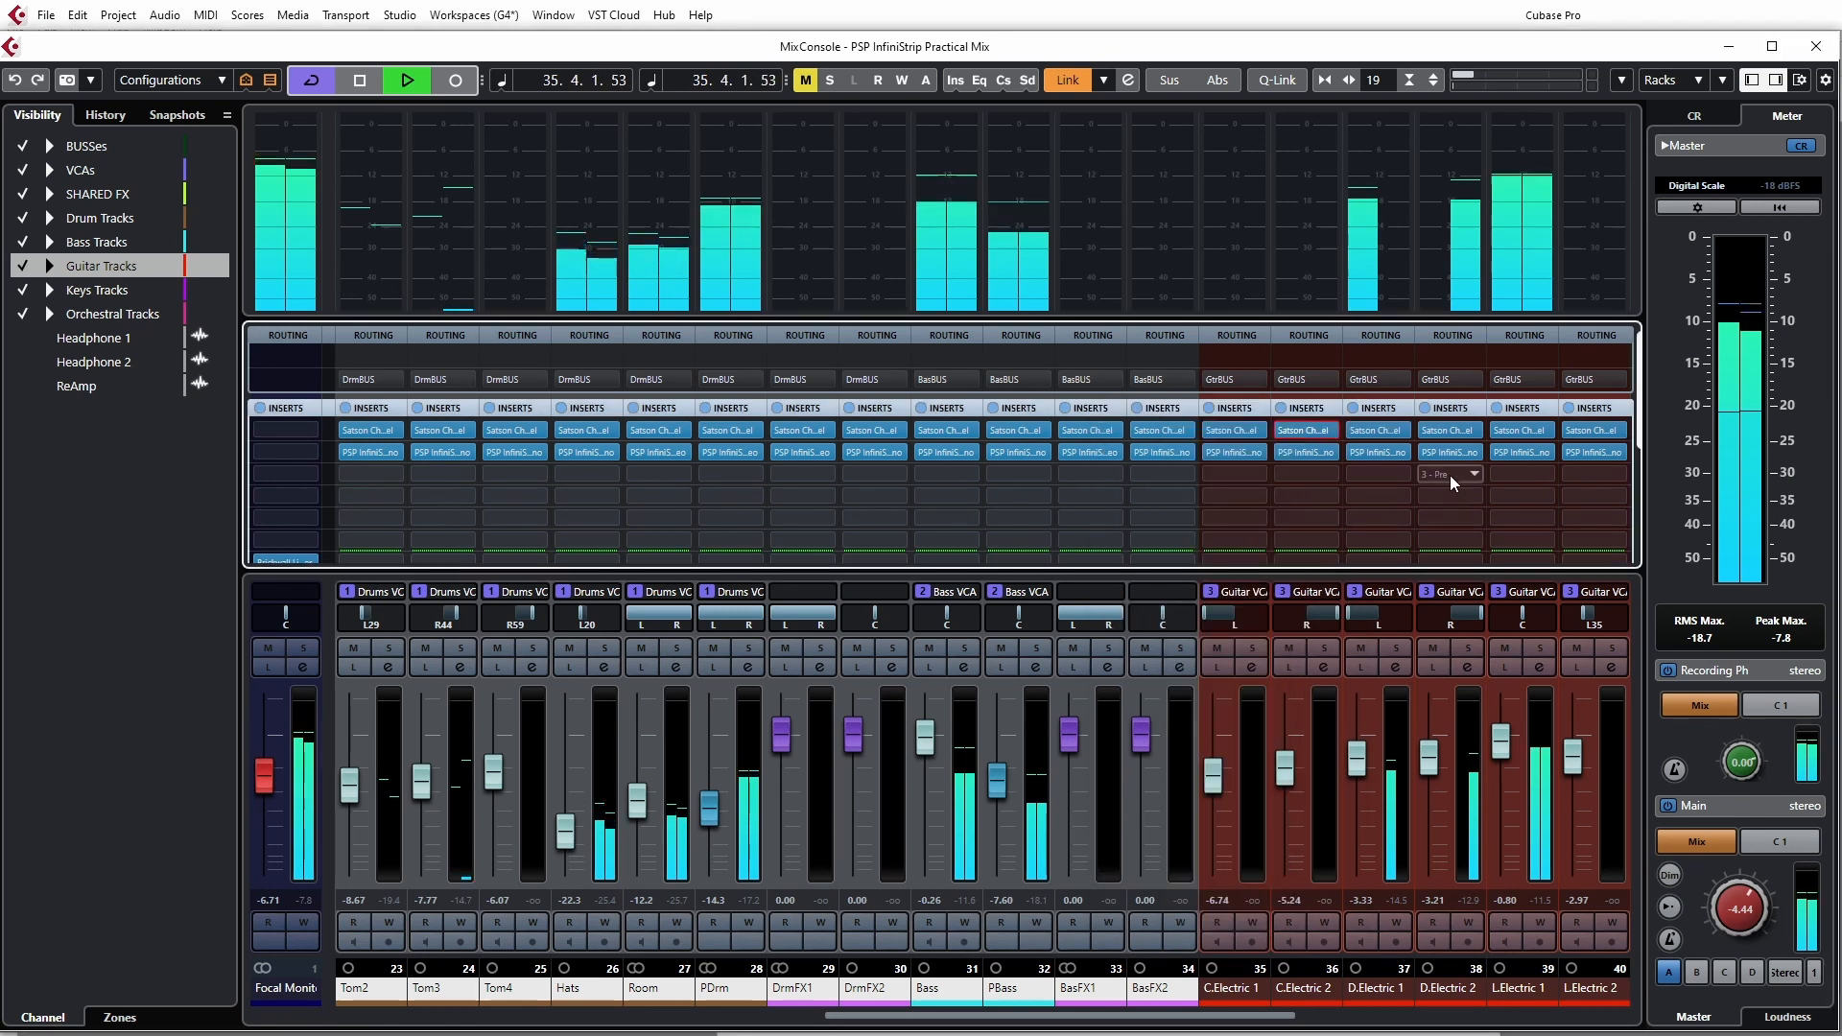
click(1379, 430)
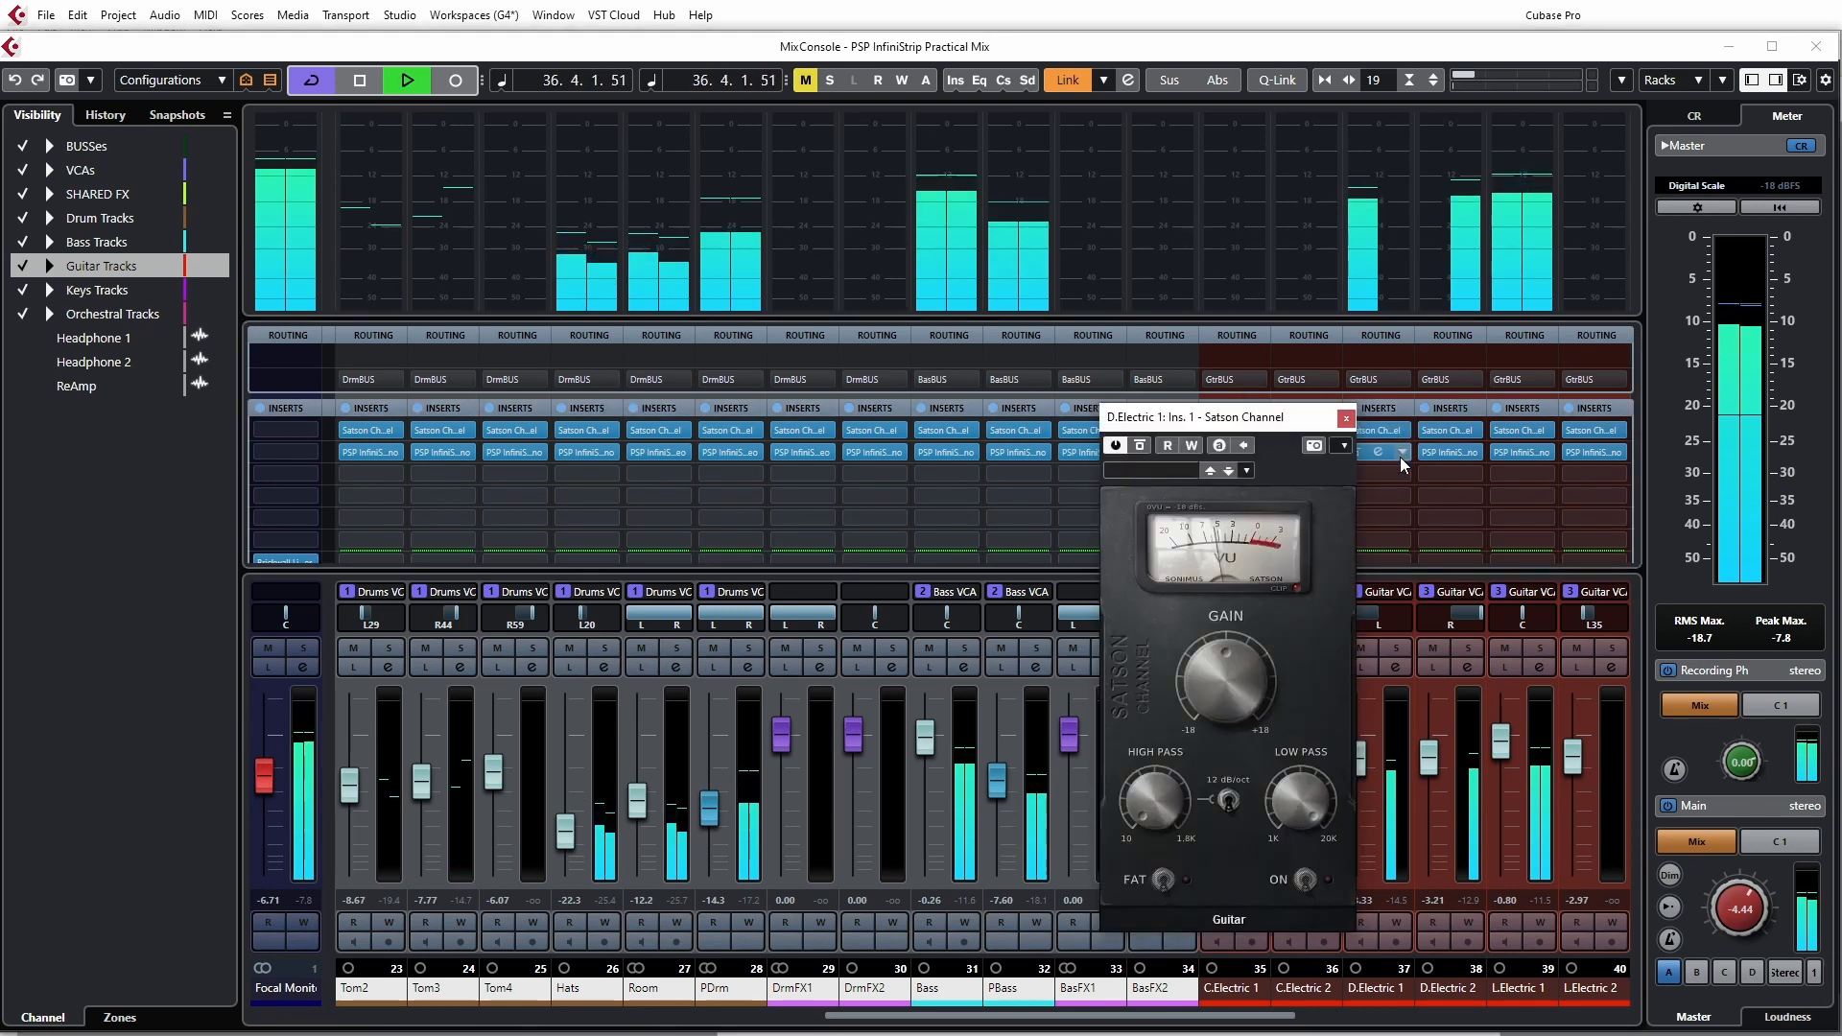
click(1346, 418)
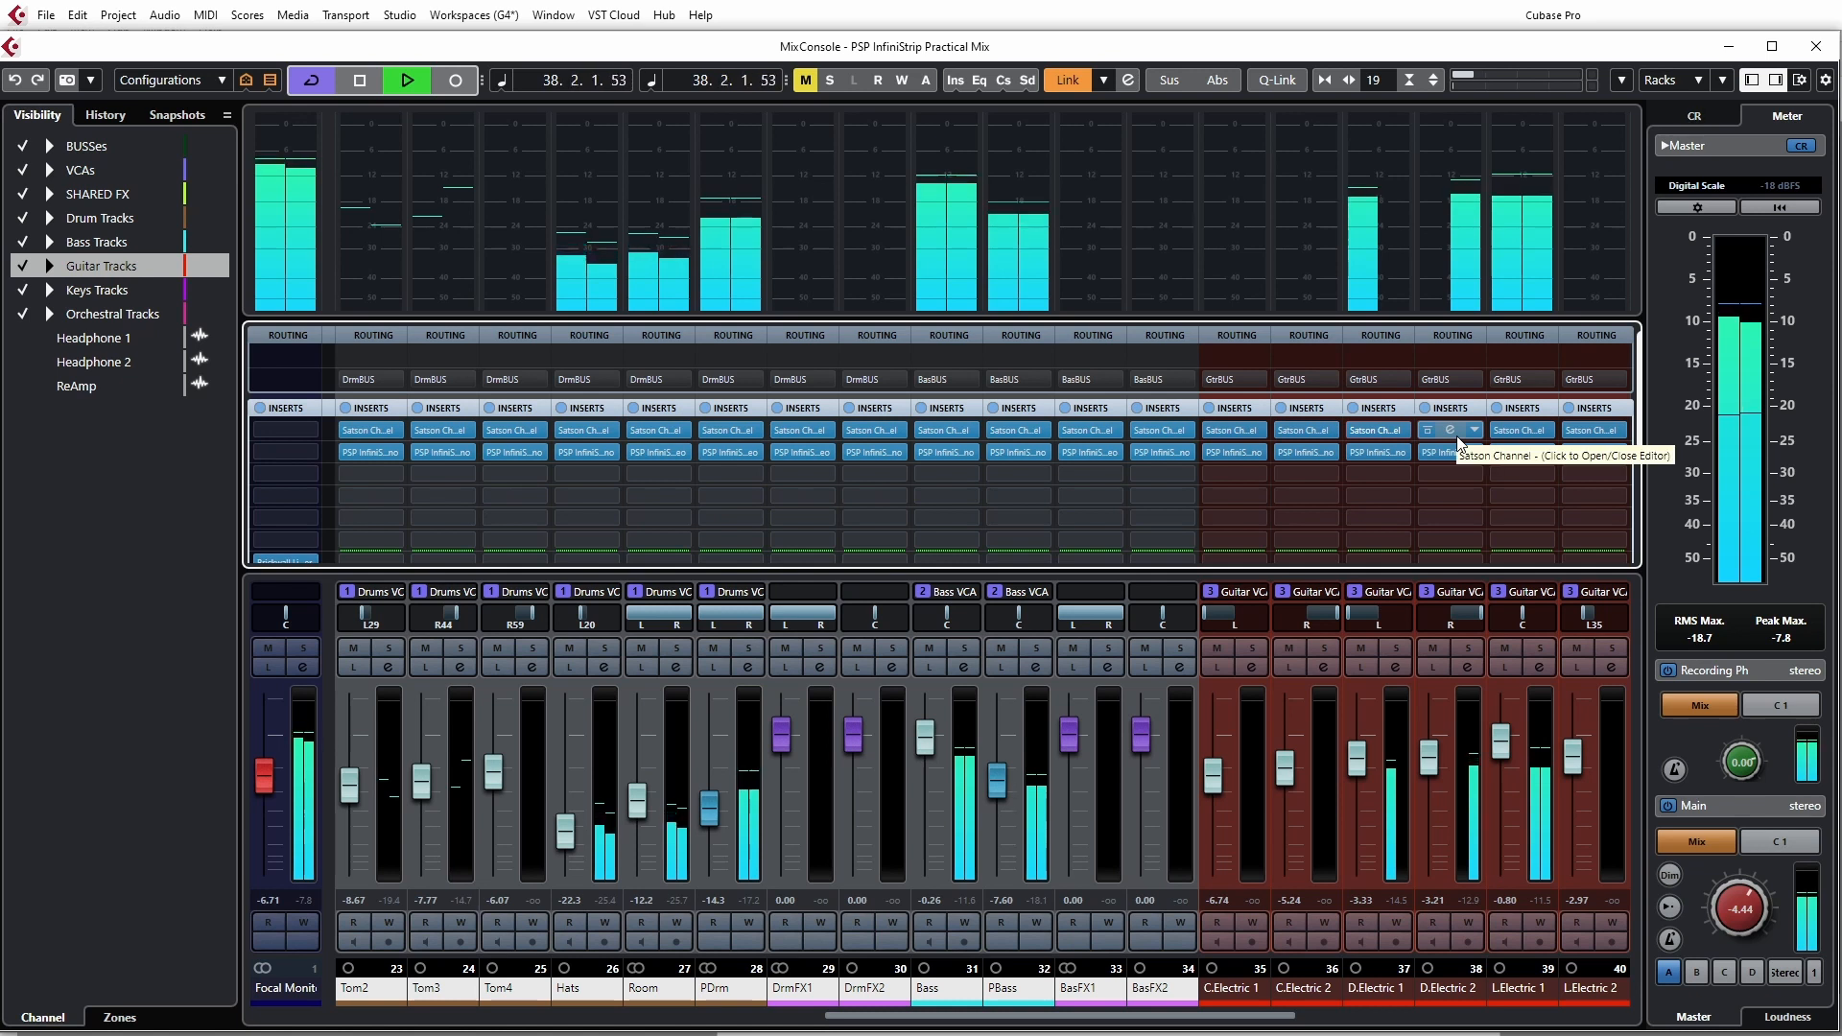
- Check the VU levels on the D.Electric 2 and L.Electric 1 Satson Channels, then stop playback
click(1450, 433)
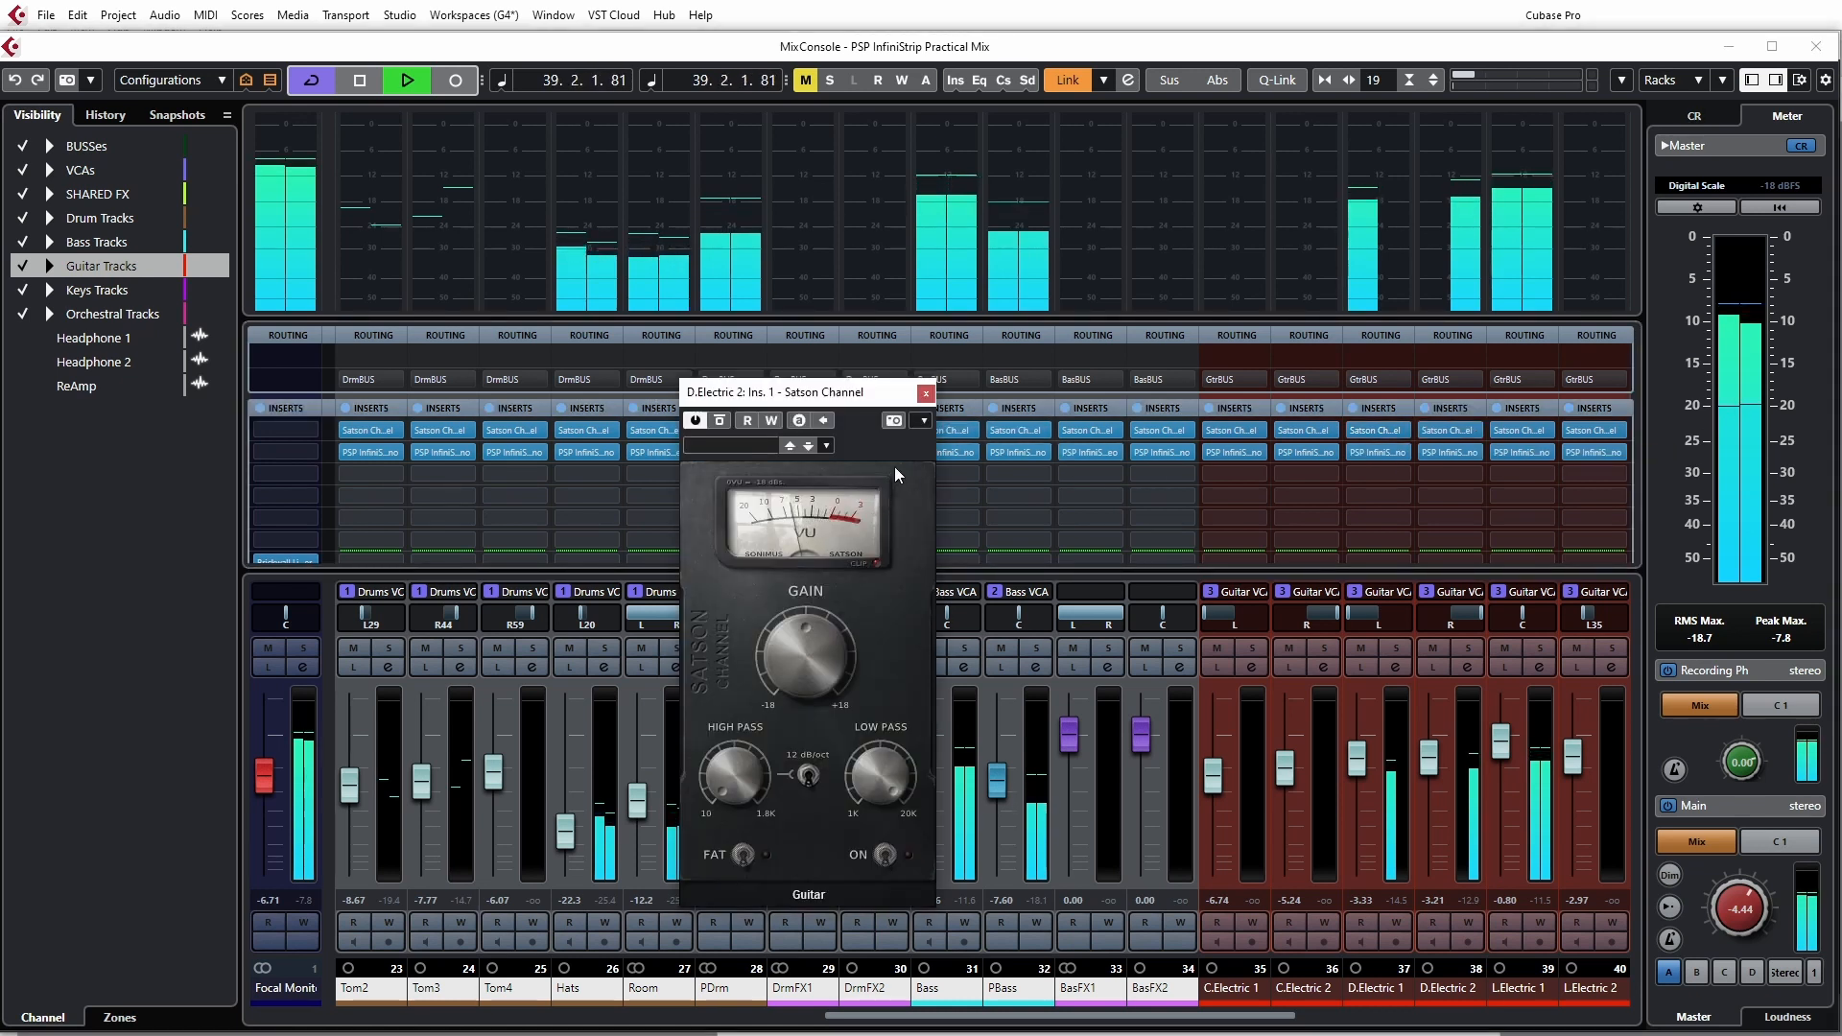
click(925, 394)
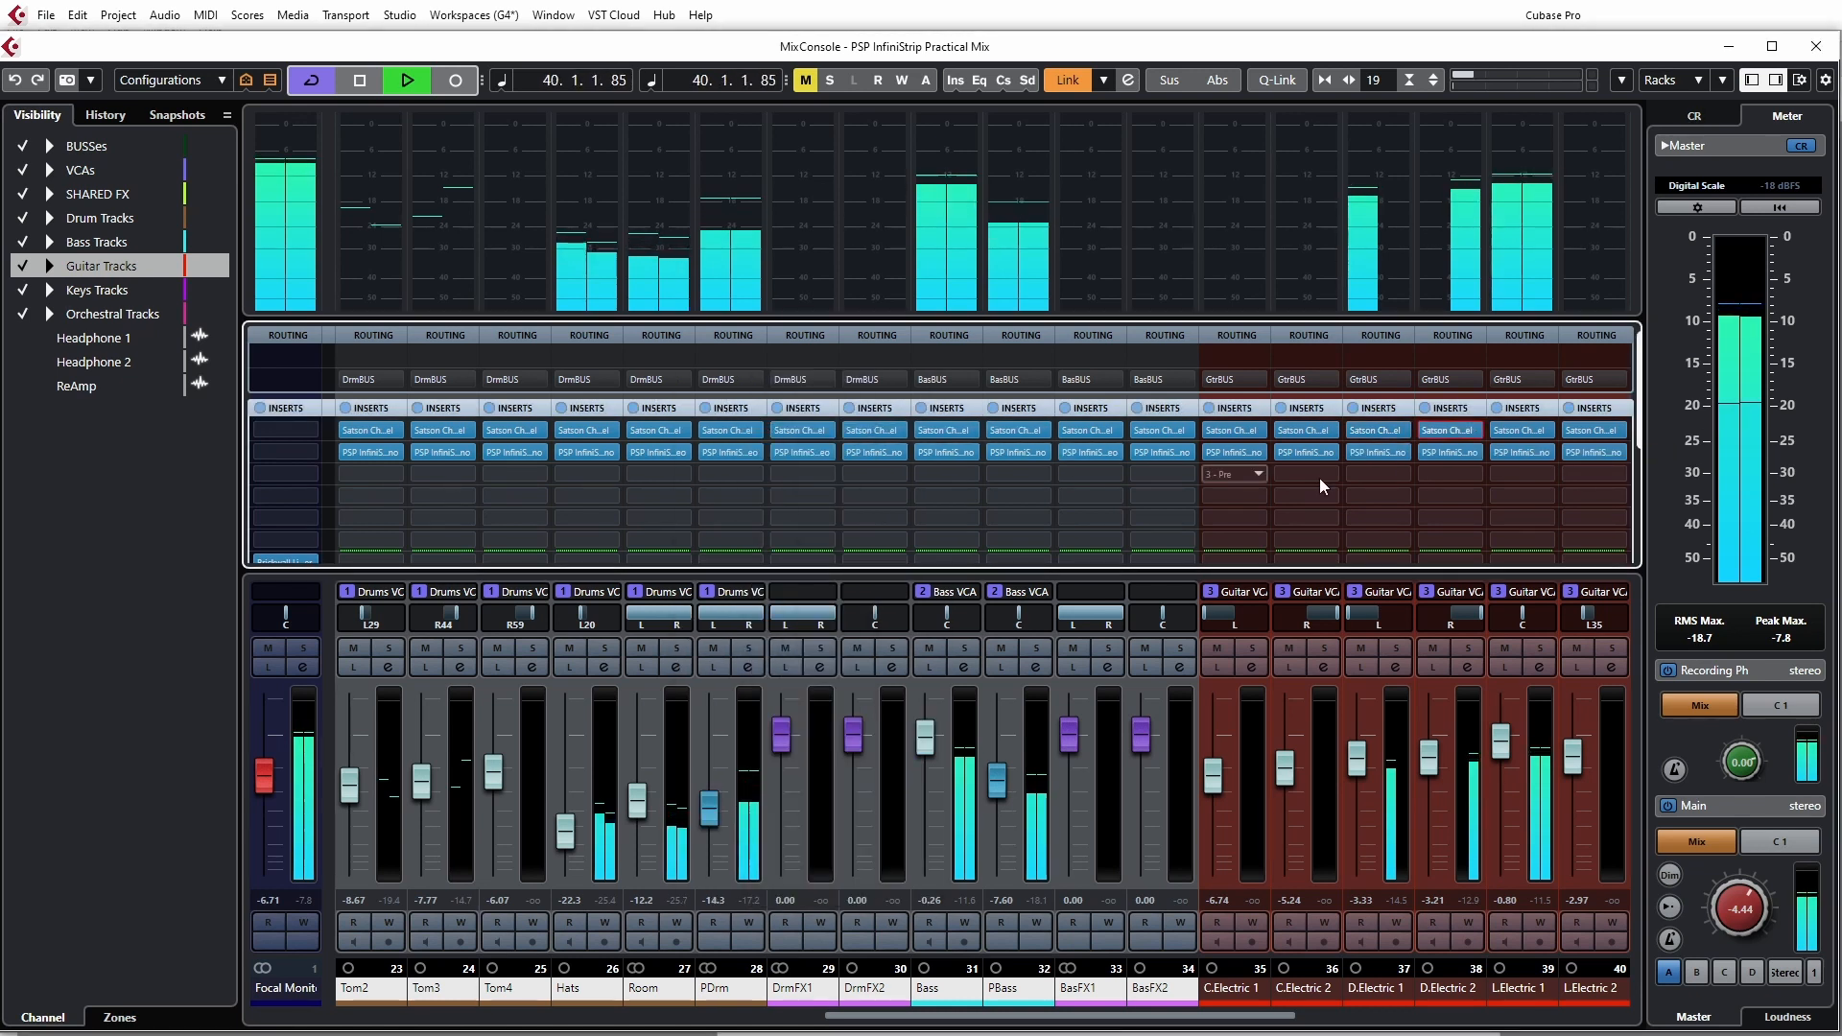
click(1520, 430)
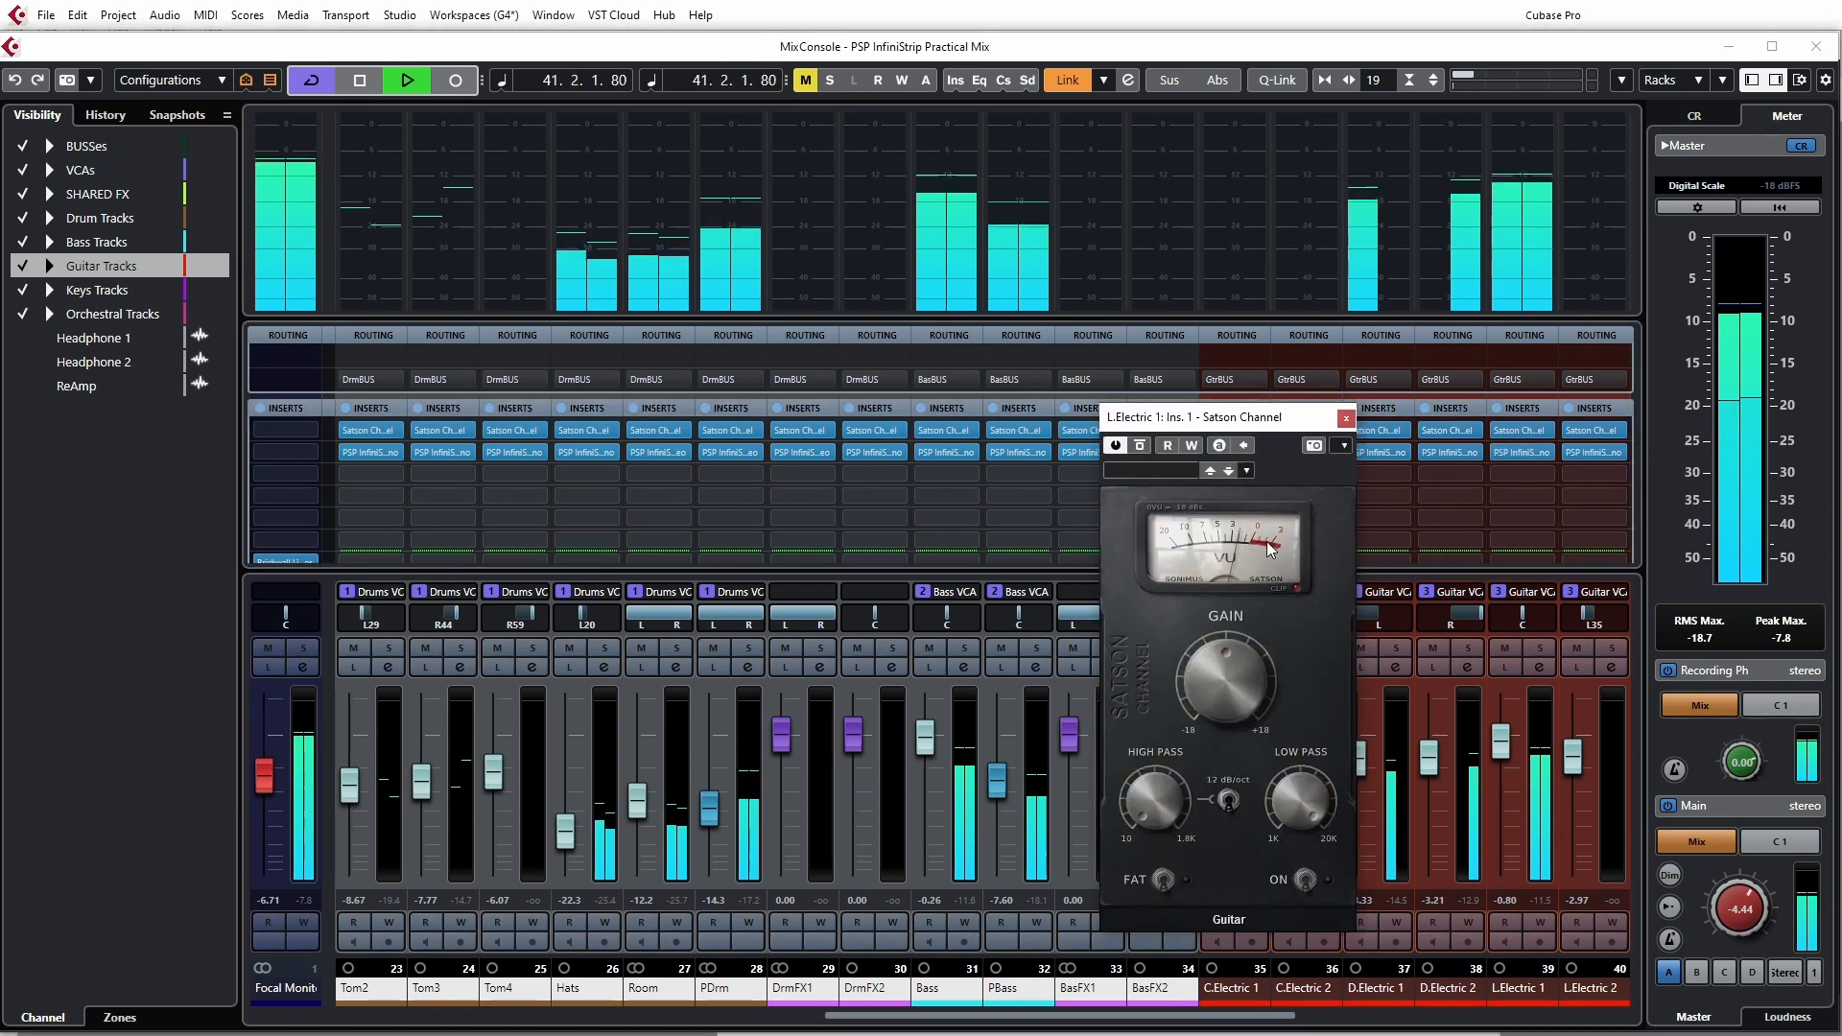
click(1346, 418)
key(space)
- Play the mix with the Bass and PBass channels soloed and open the Bass Satson Channel to watch its VU meter
scroll(1195, 988, left, 3)
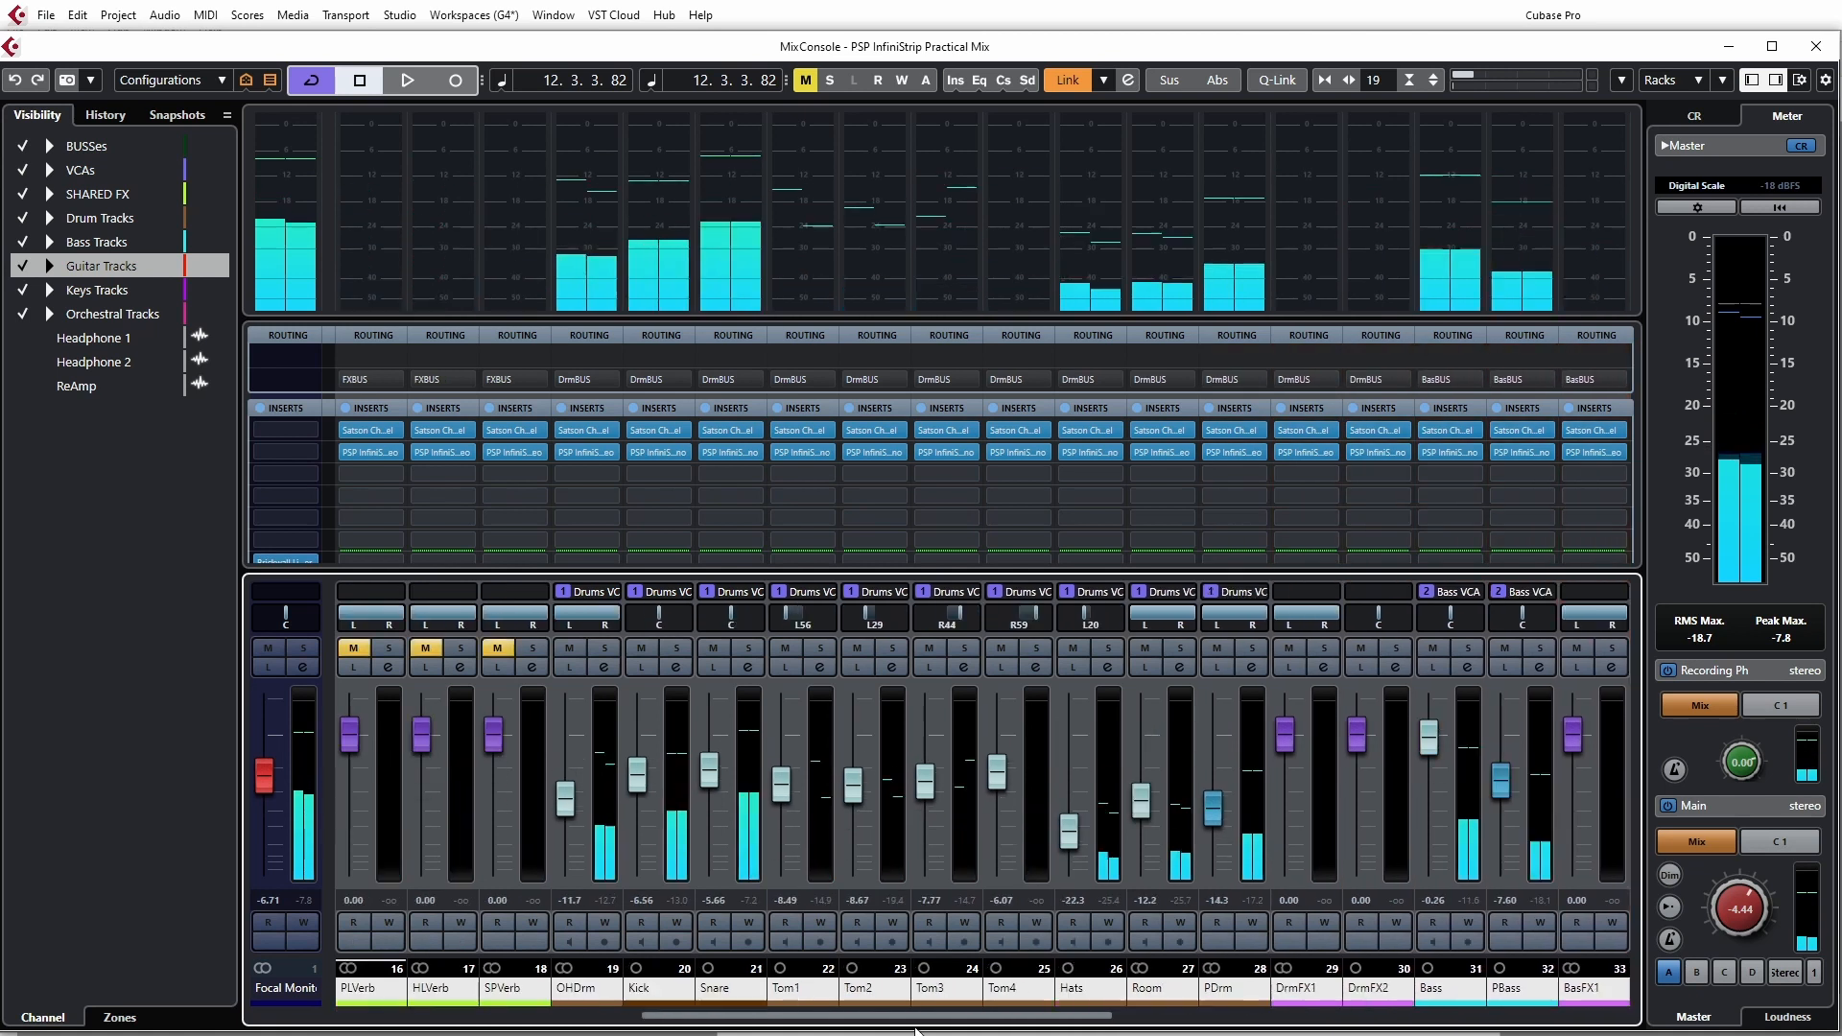
scroll(984, 791, right, 4)
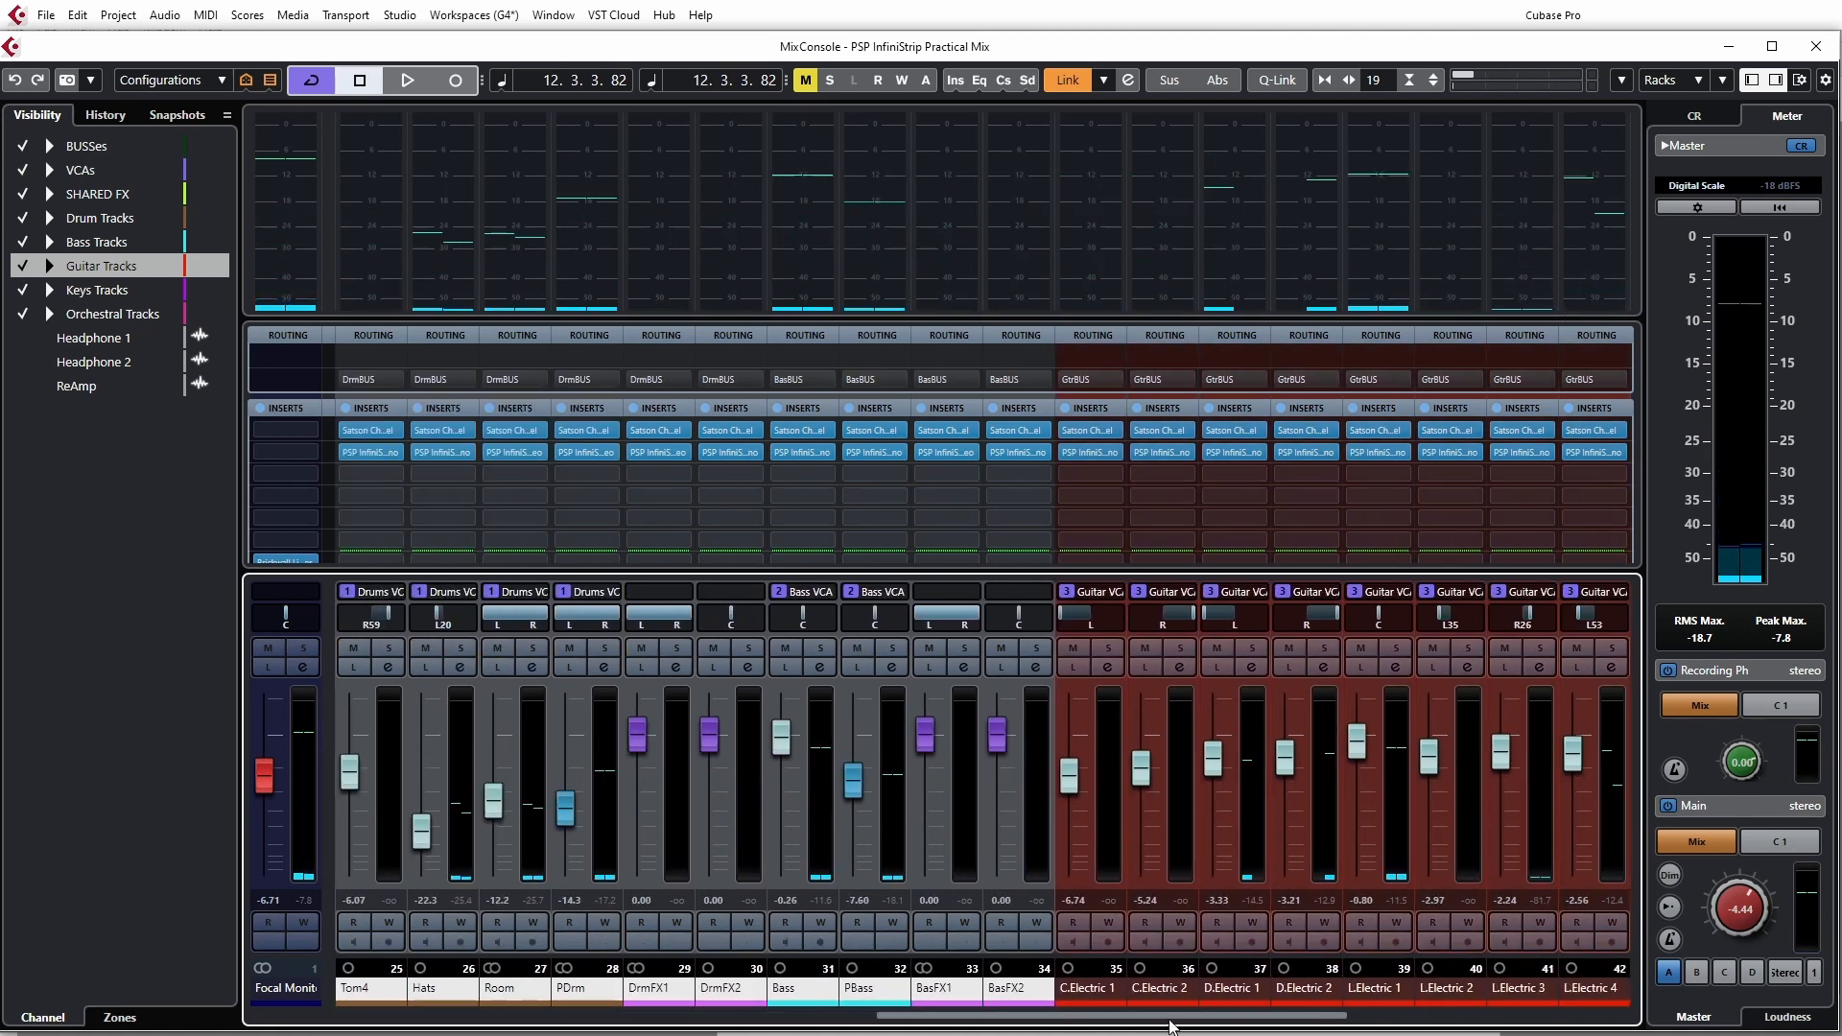
scroll(1168, 1027, right, 2)
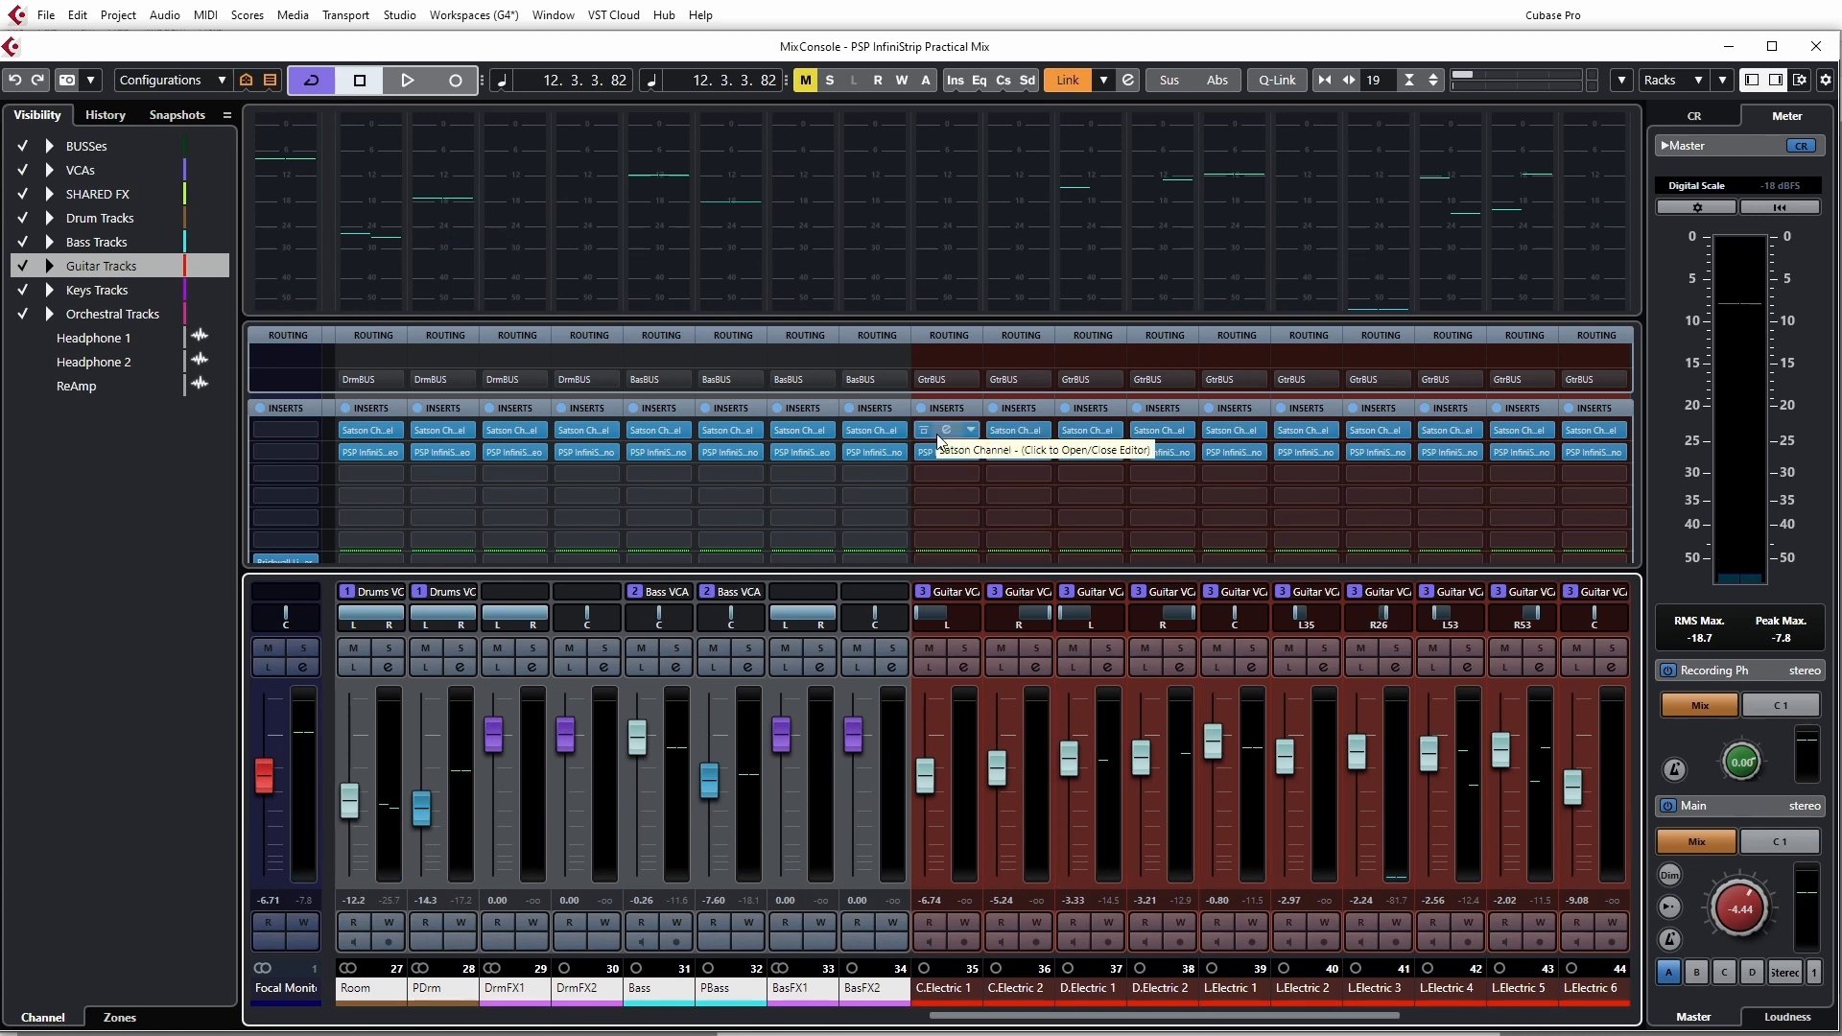
drag(1163, 1023, 1240, 1029)
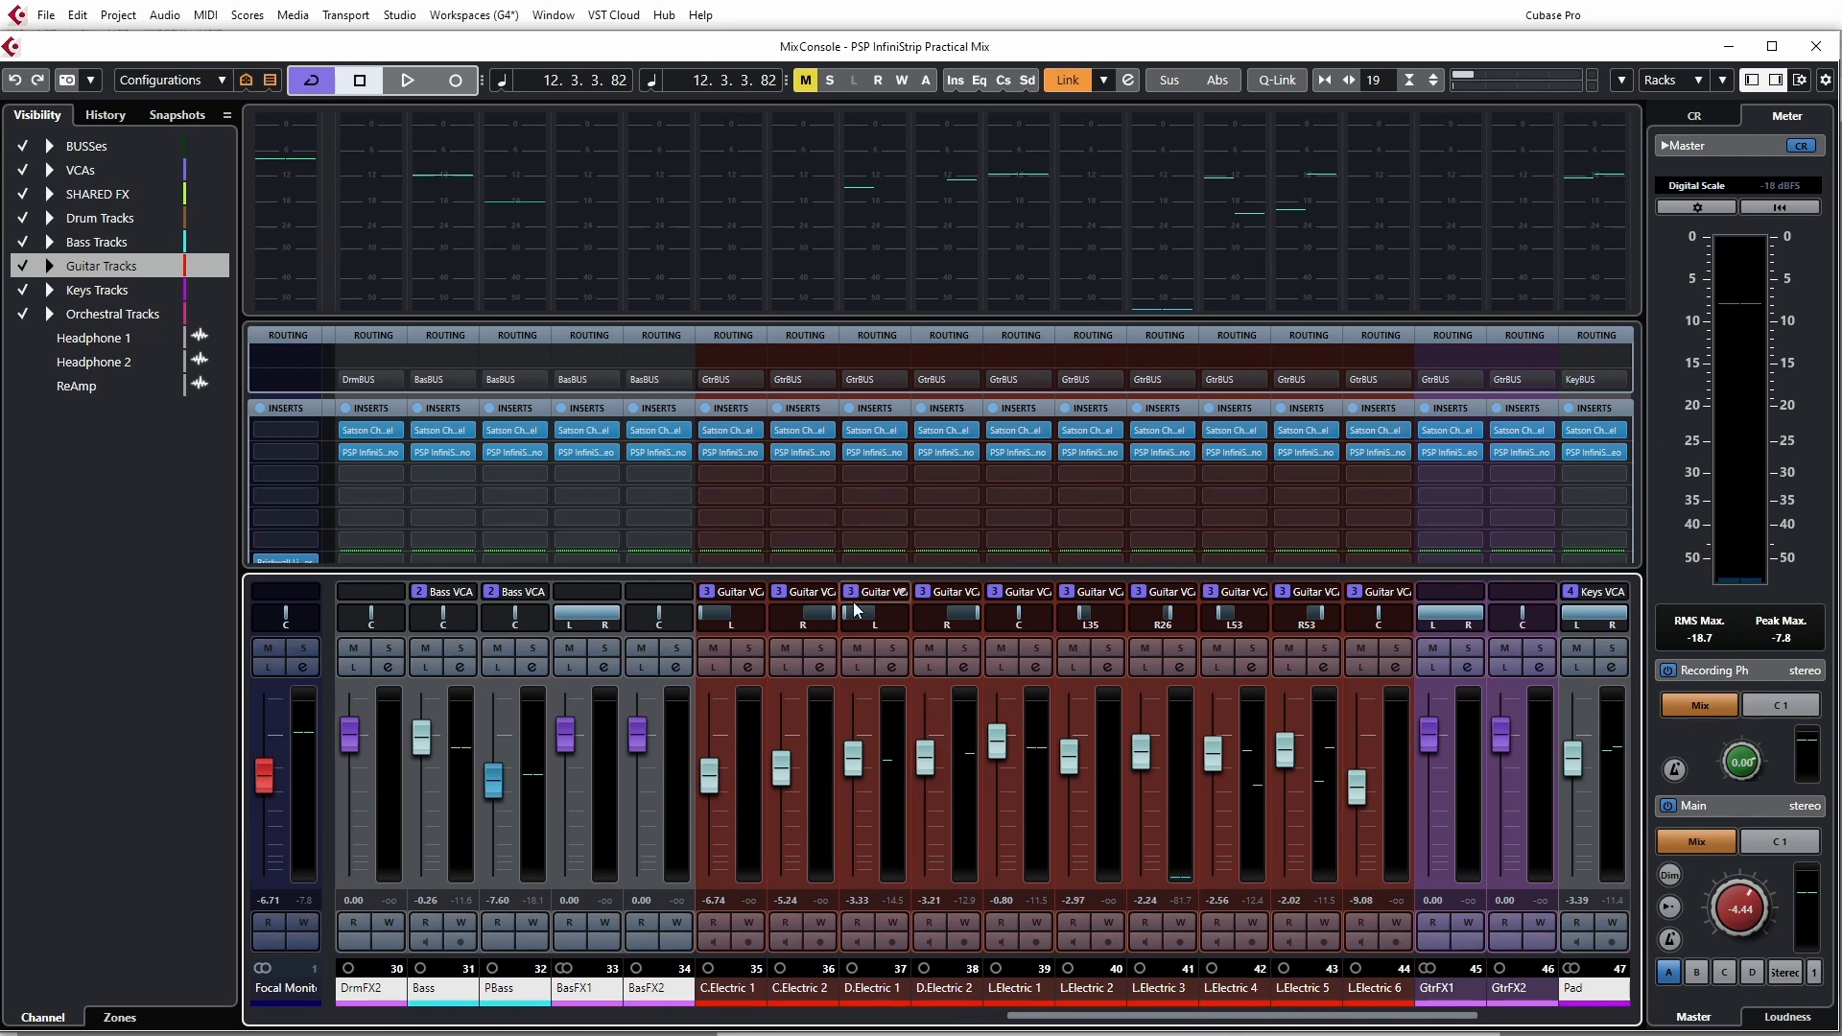
key(space)
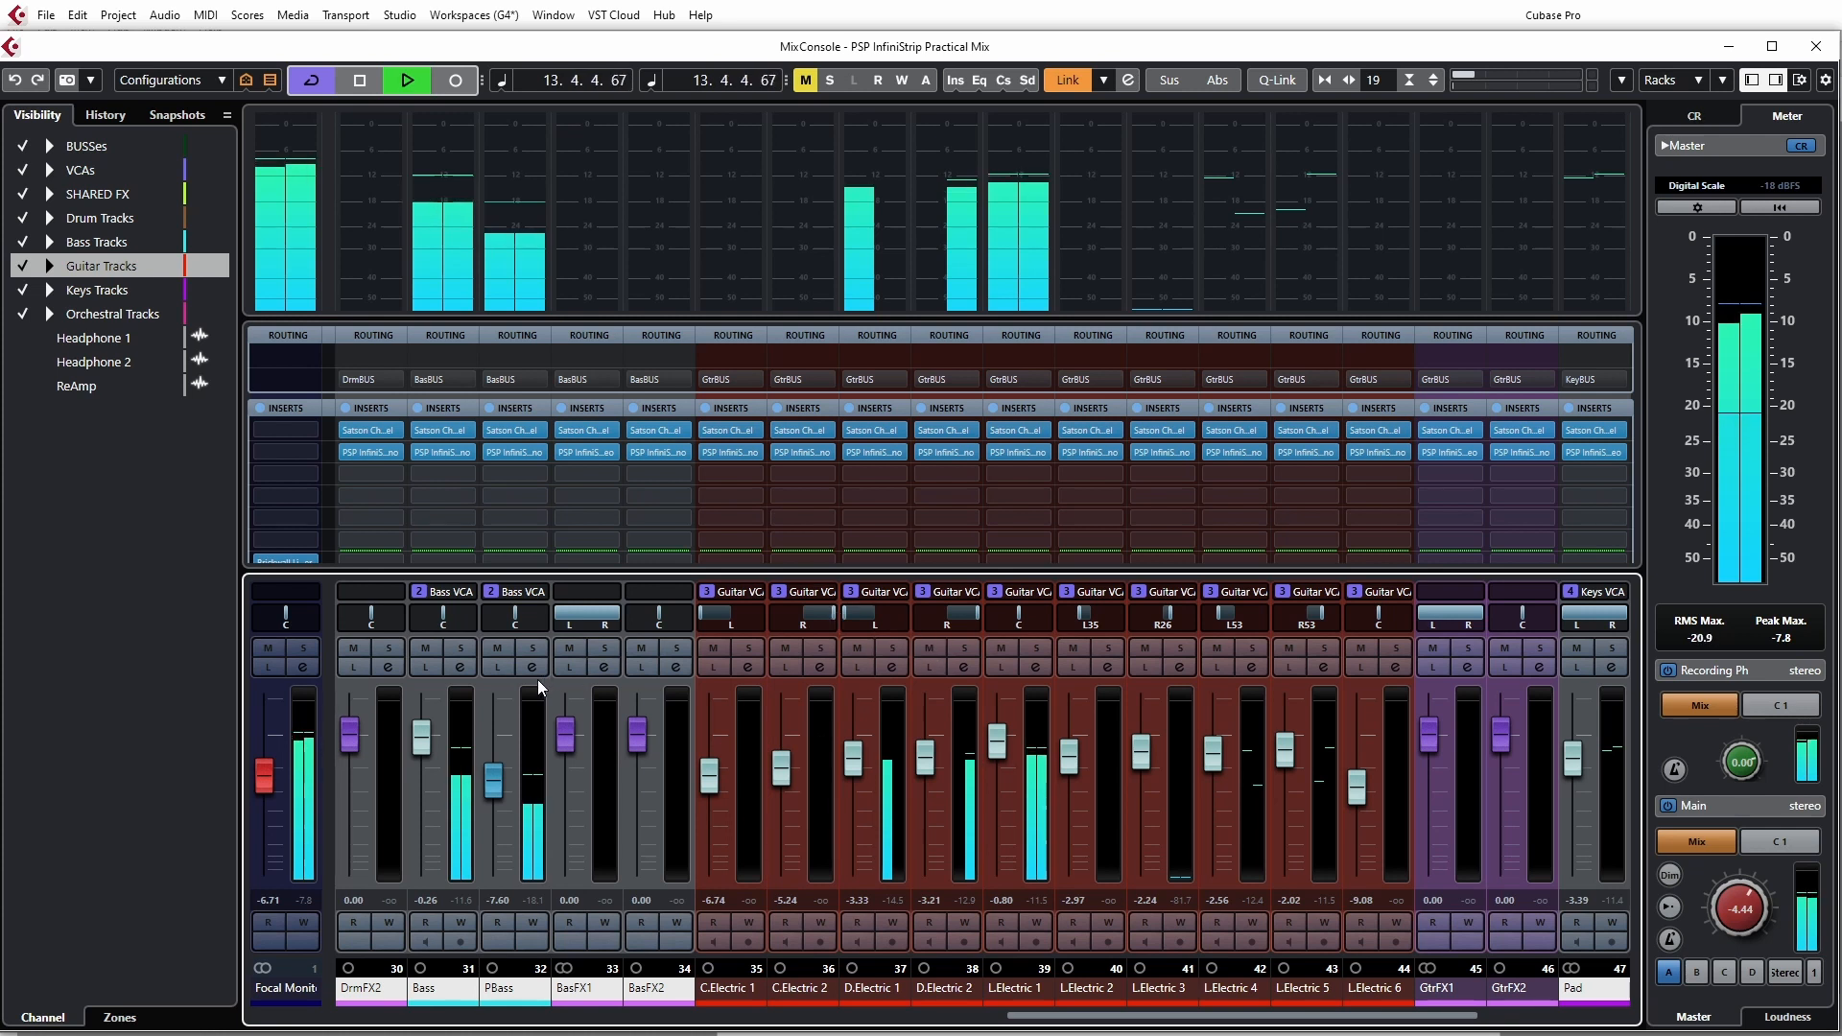
click(457, 650)
click(451, 434)
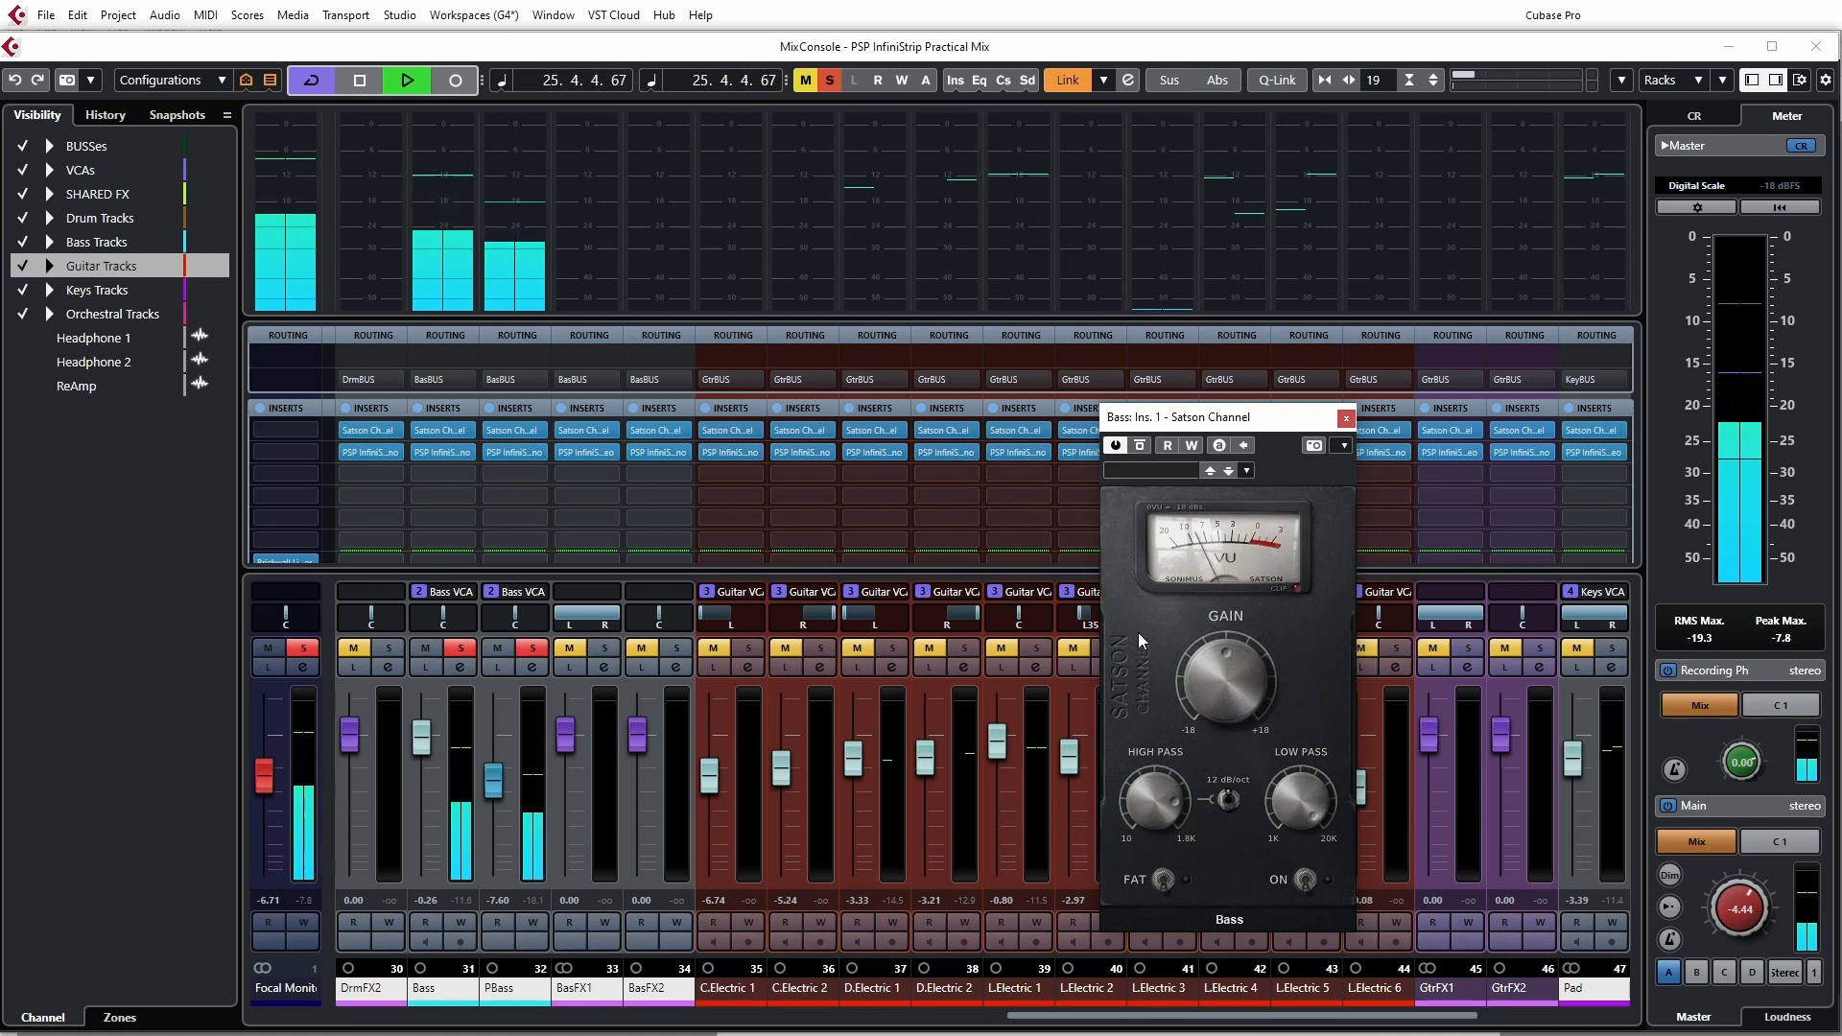
key(space)
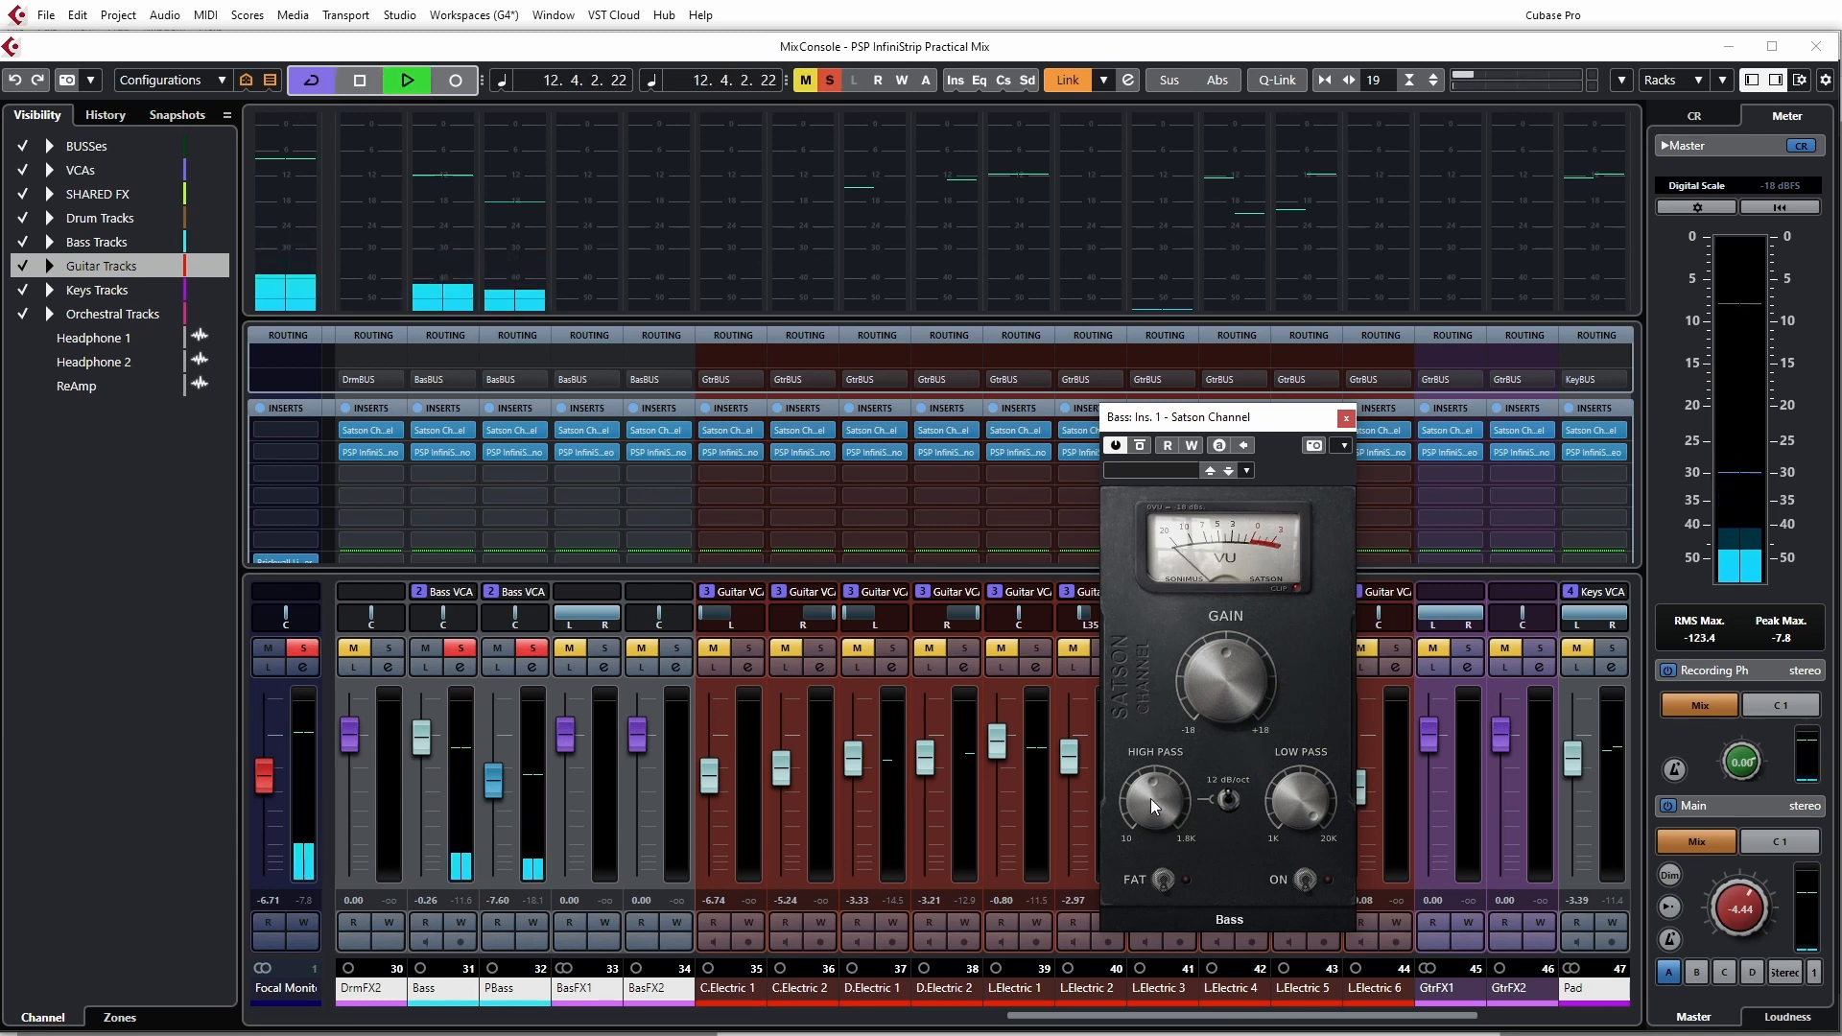
key(space)
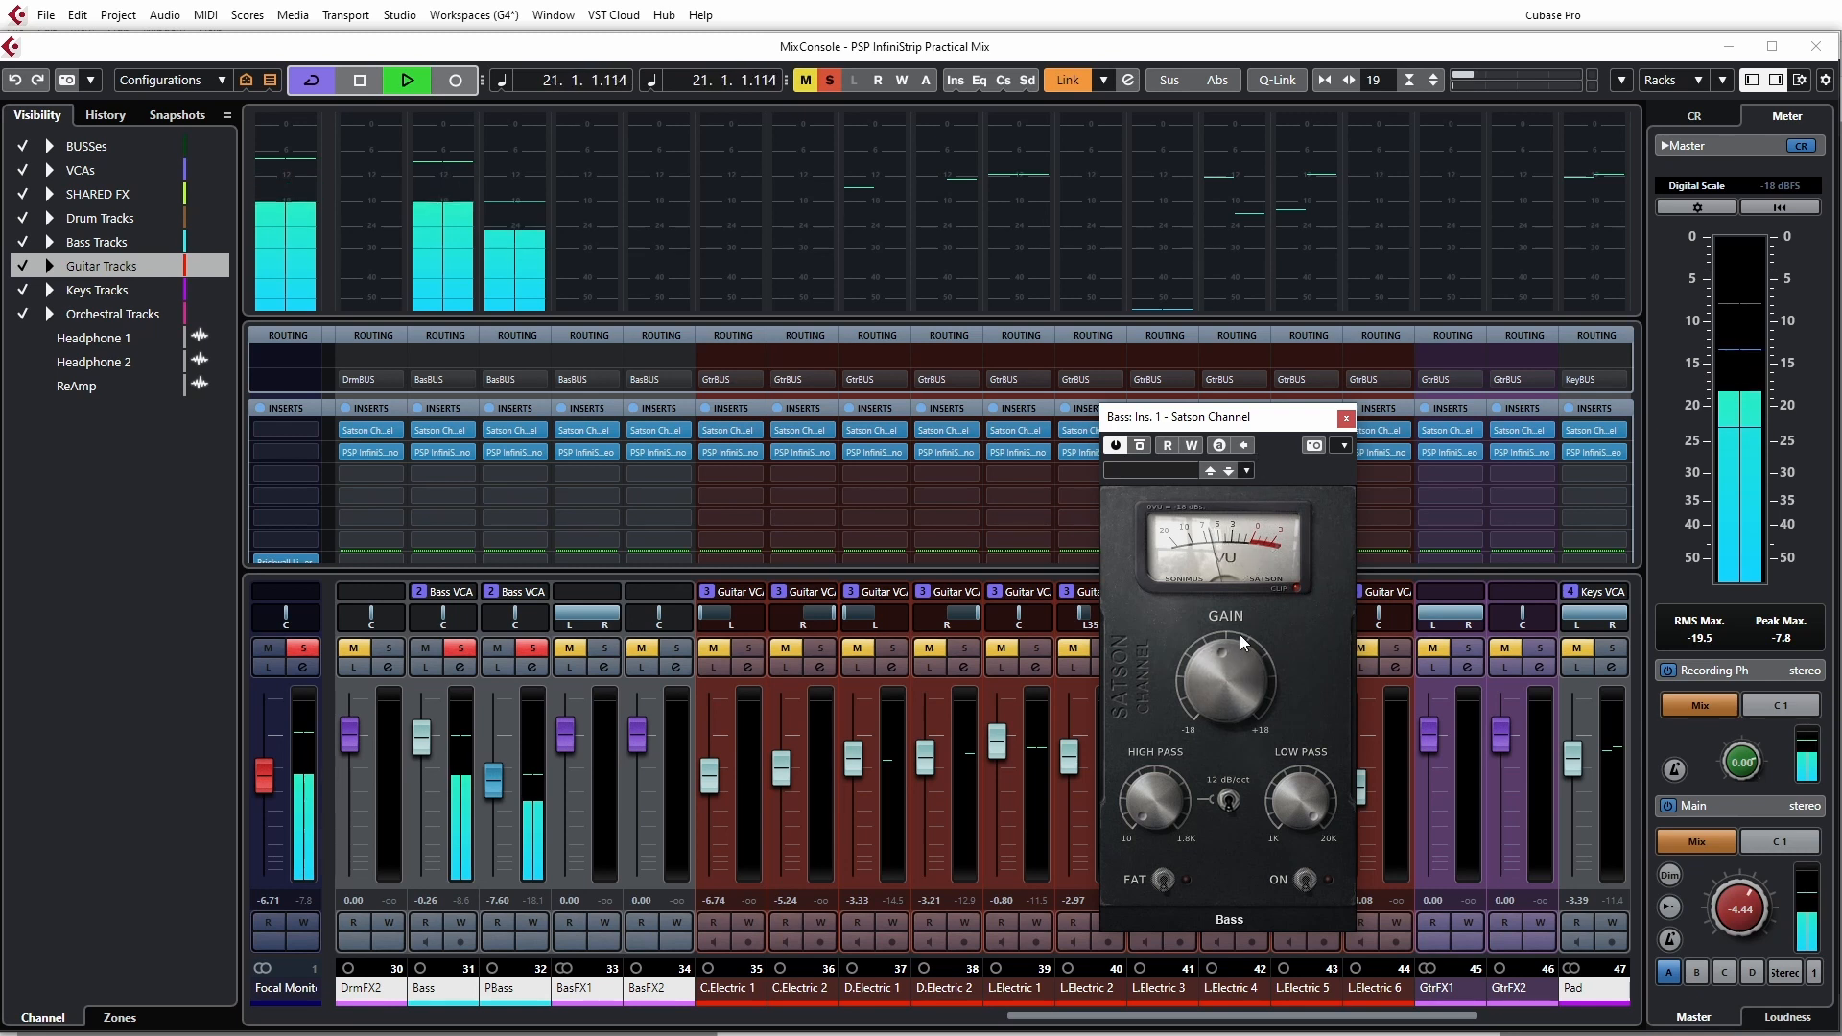
- Enable Output Compensation and Super Gain in the configuration of the Bass Satson Channel
click(1143, 692)
click(1271, 644)
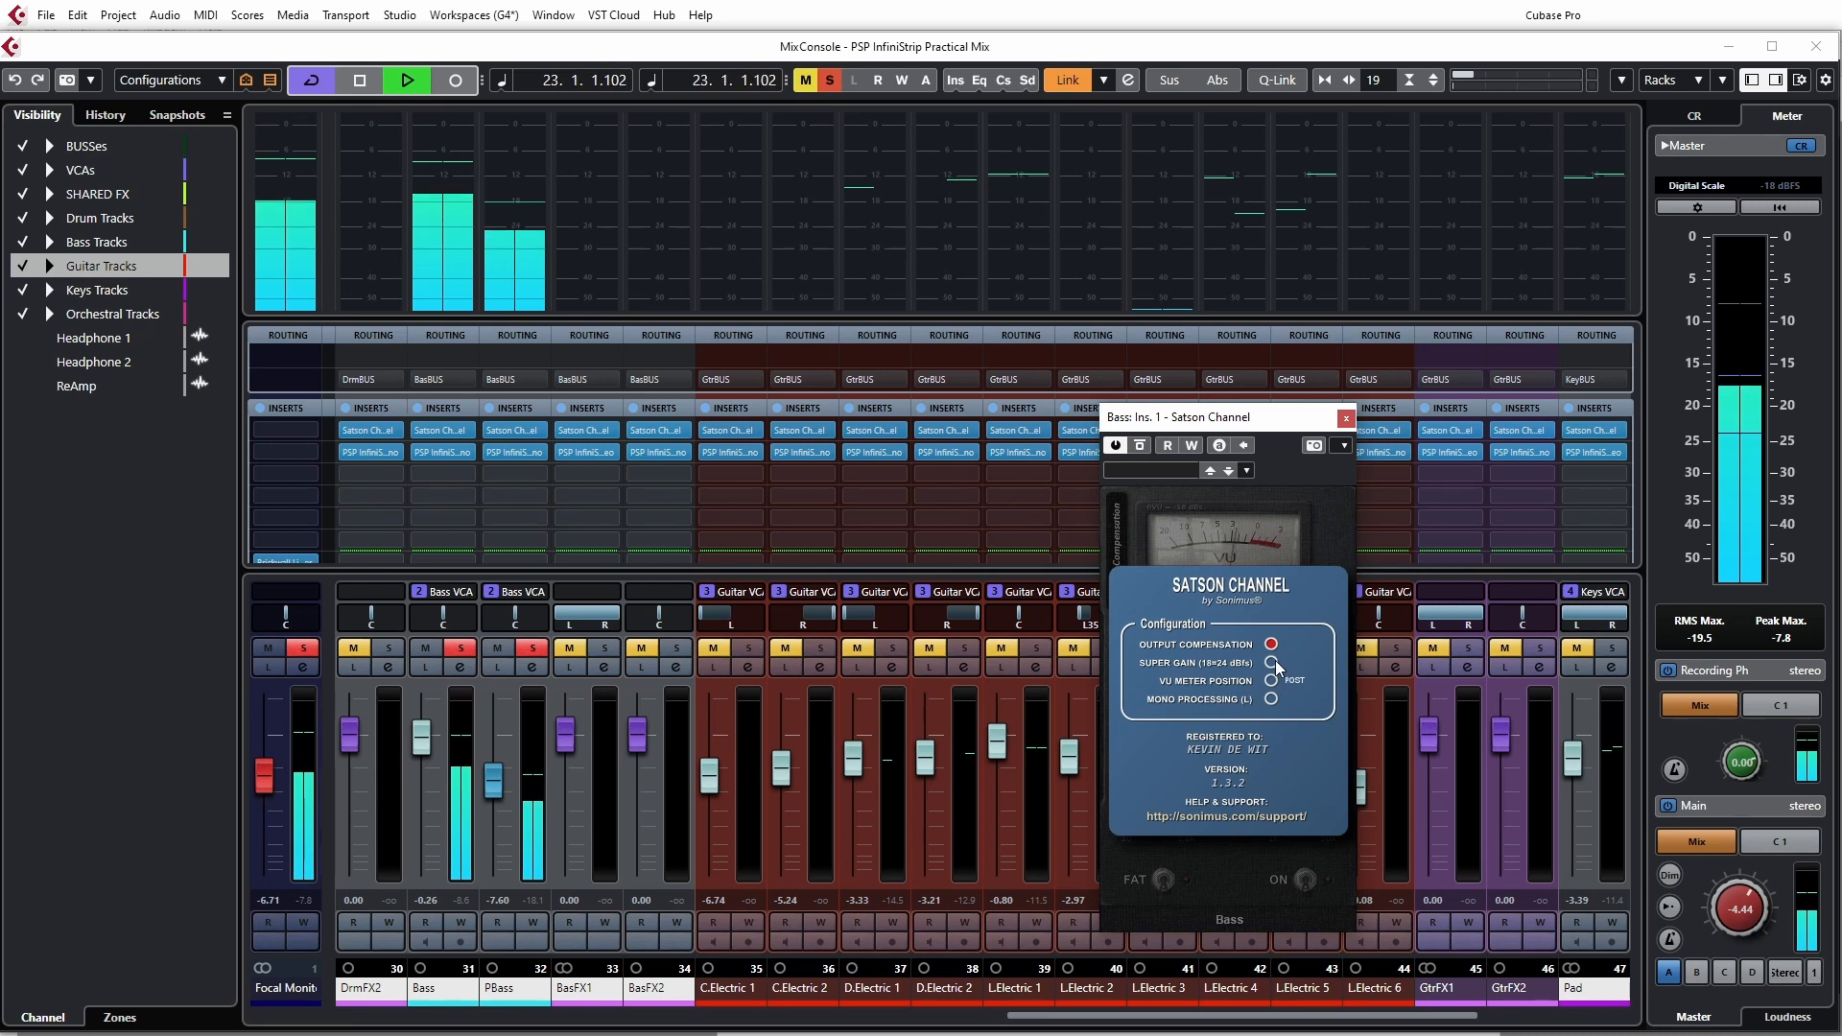
click(1335, 550)
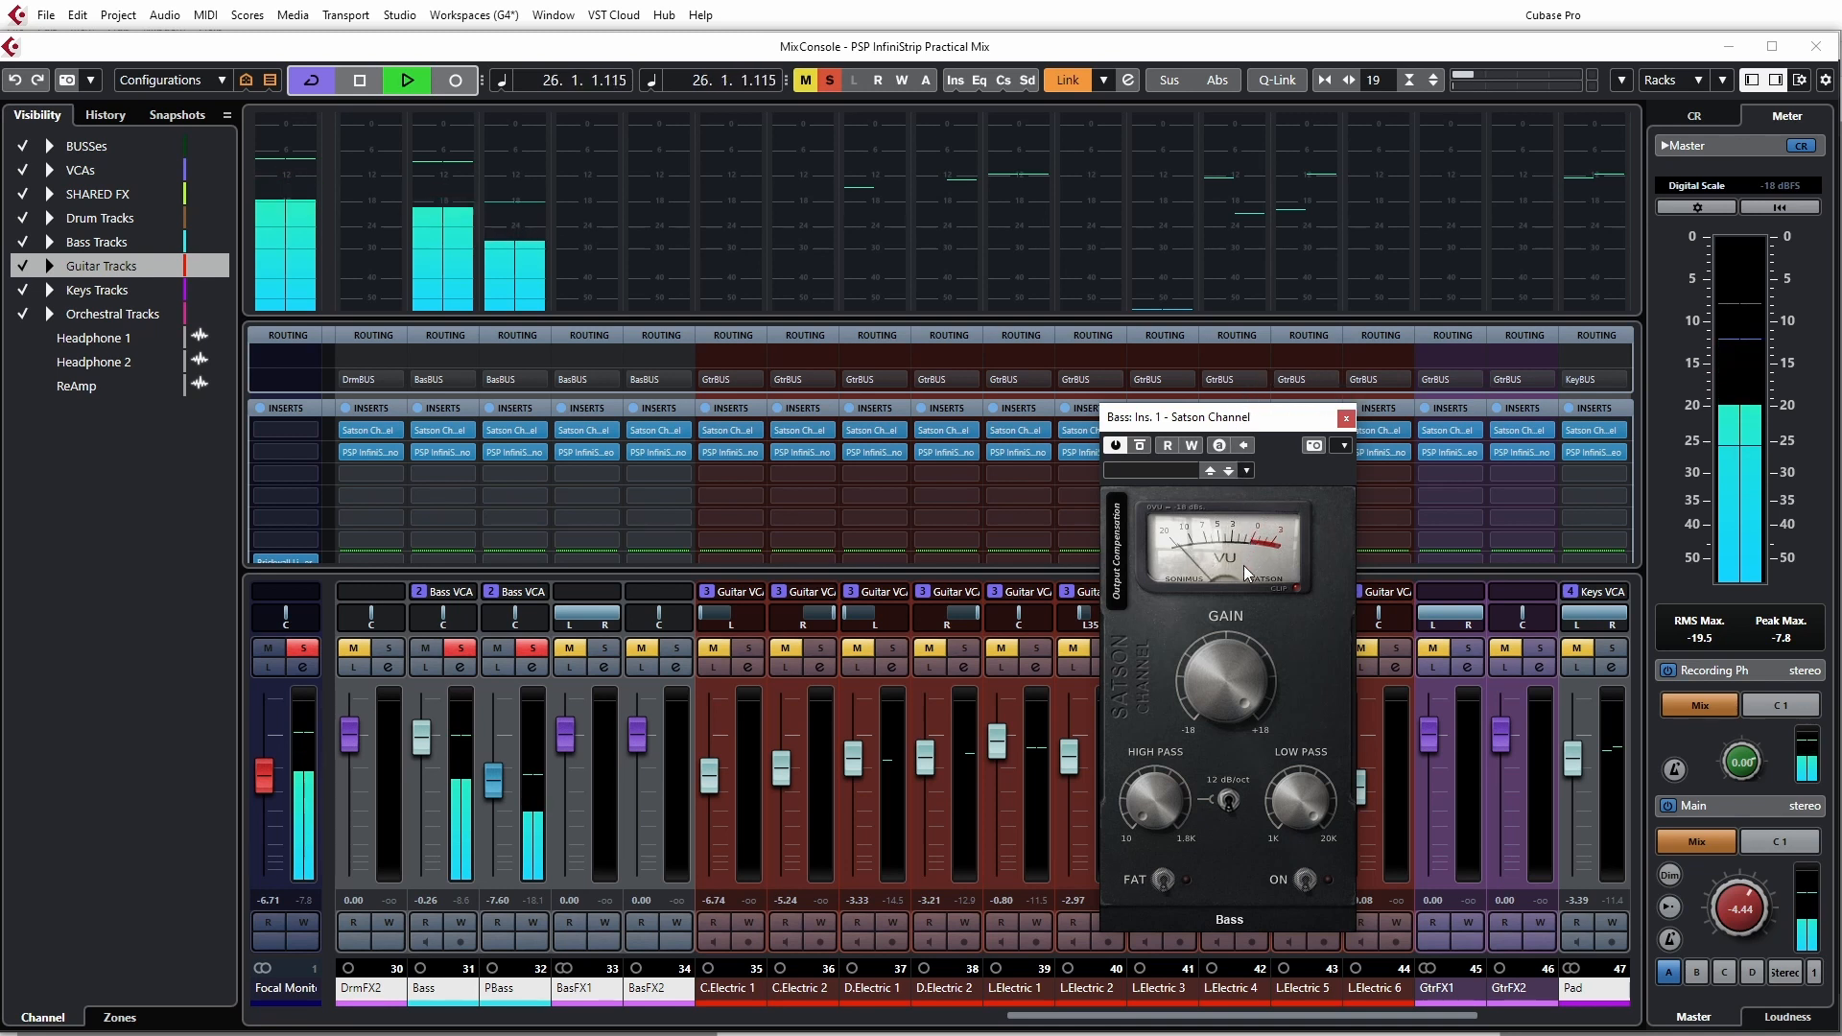
- Keep the Bass Satson VU reference at 0VU = -18dBfs (Default) and review the plug-in's configuration
click(1171, 517)
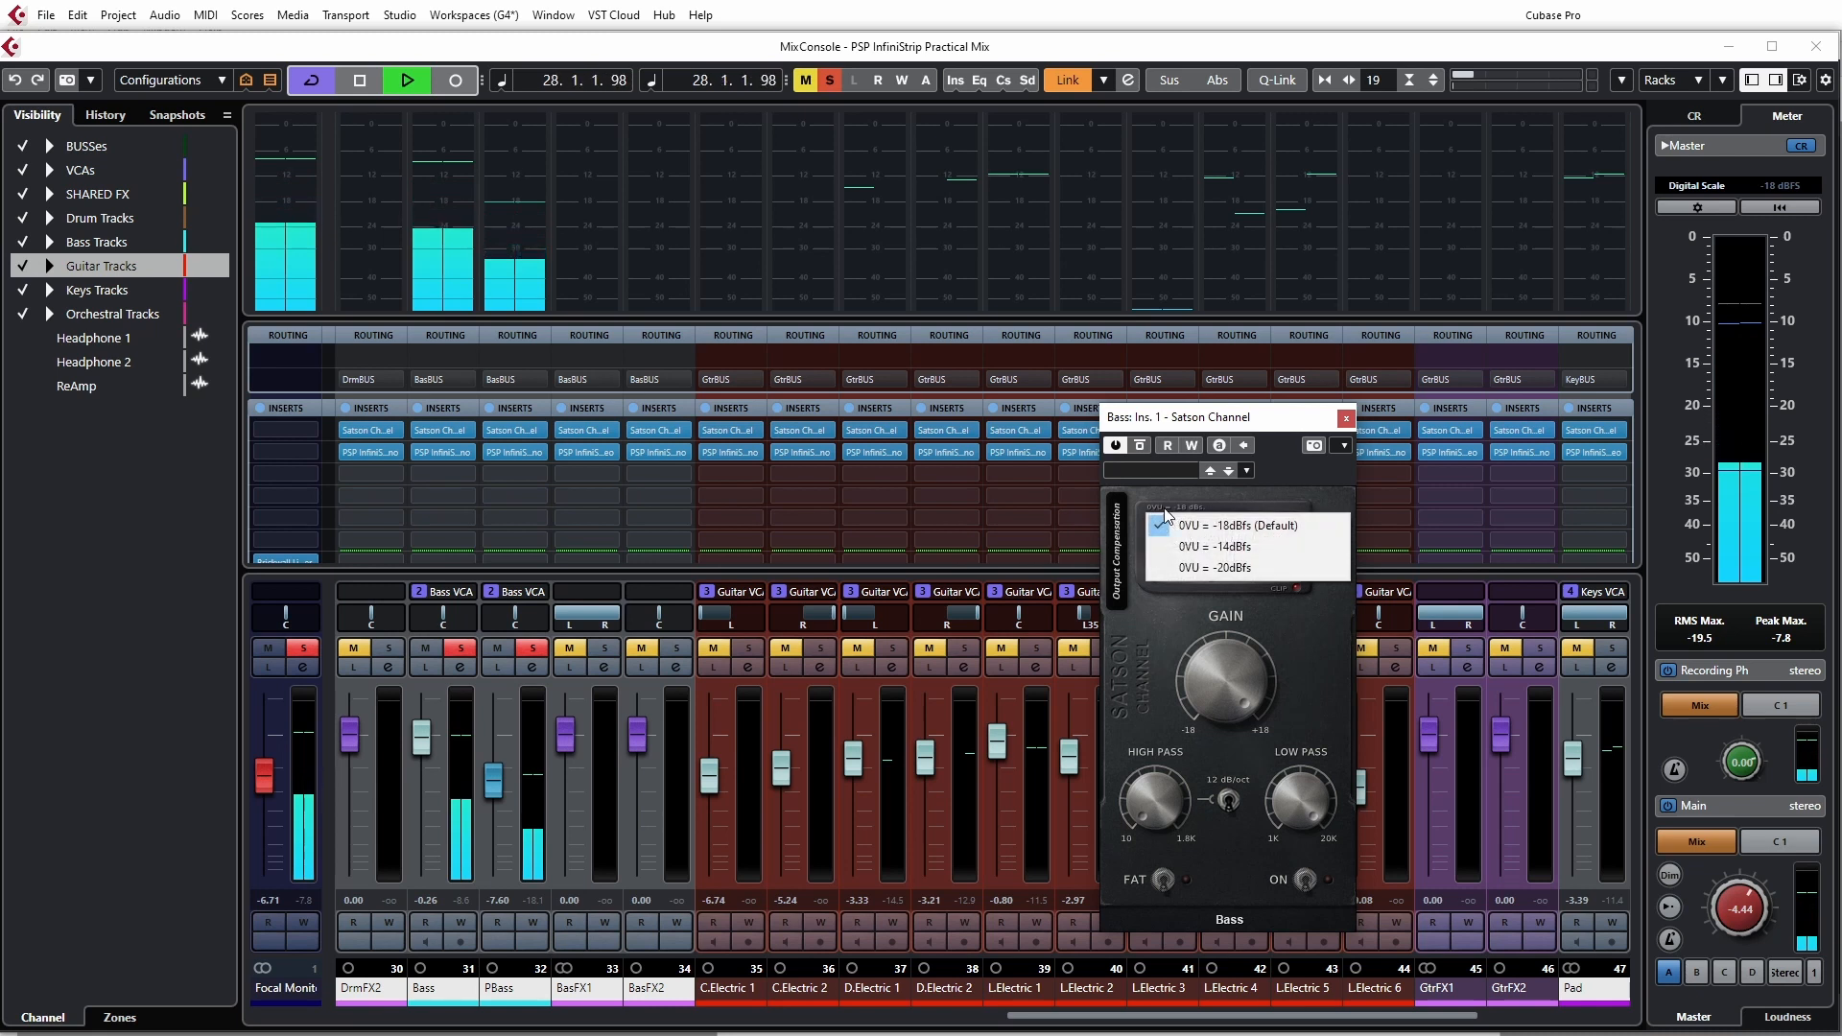
click(1169, 525)
click(1144, 677)
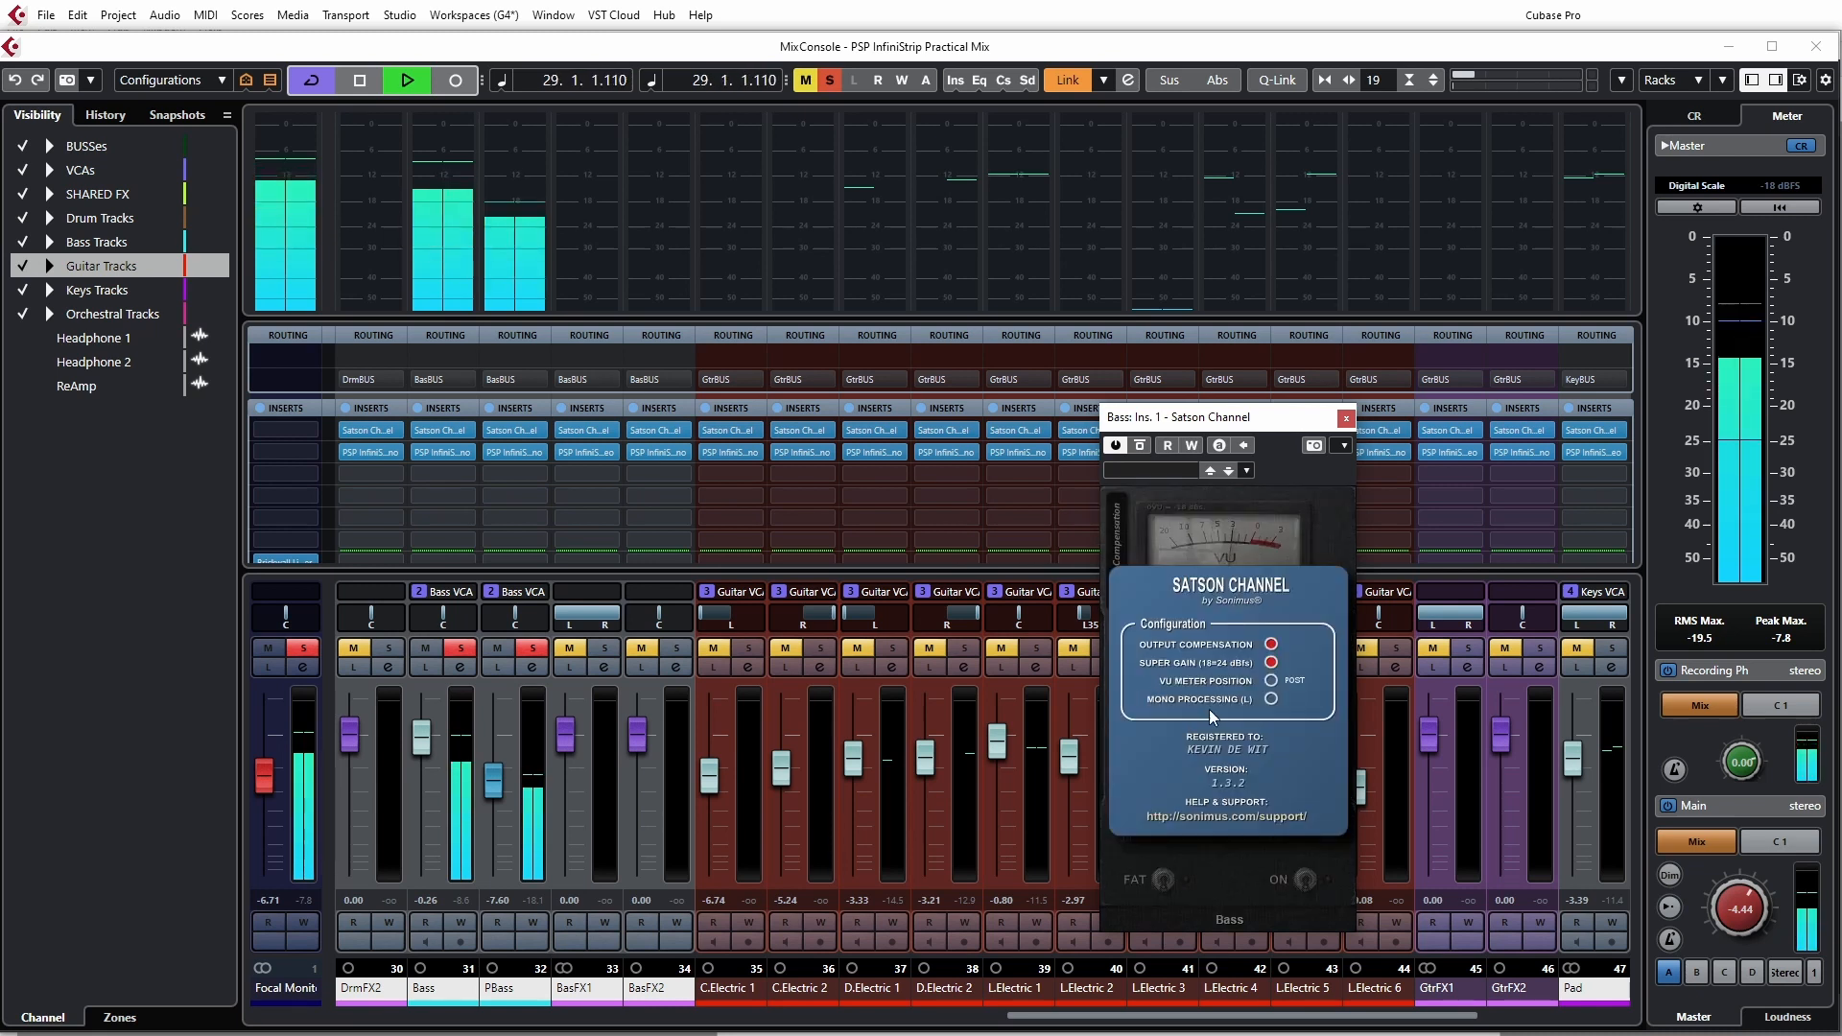
click(1310, 579)
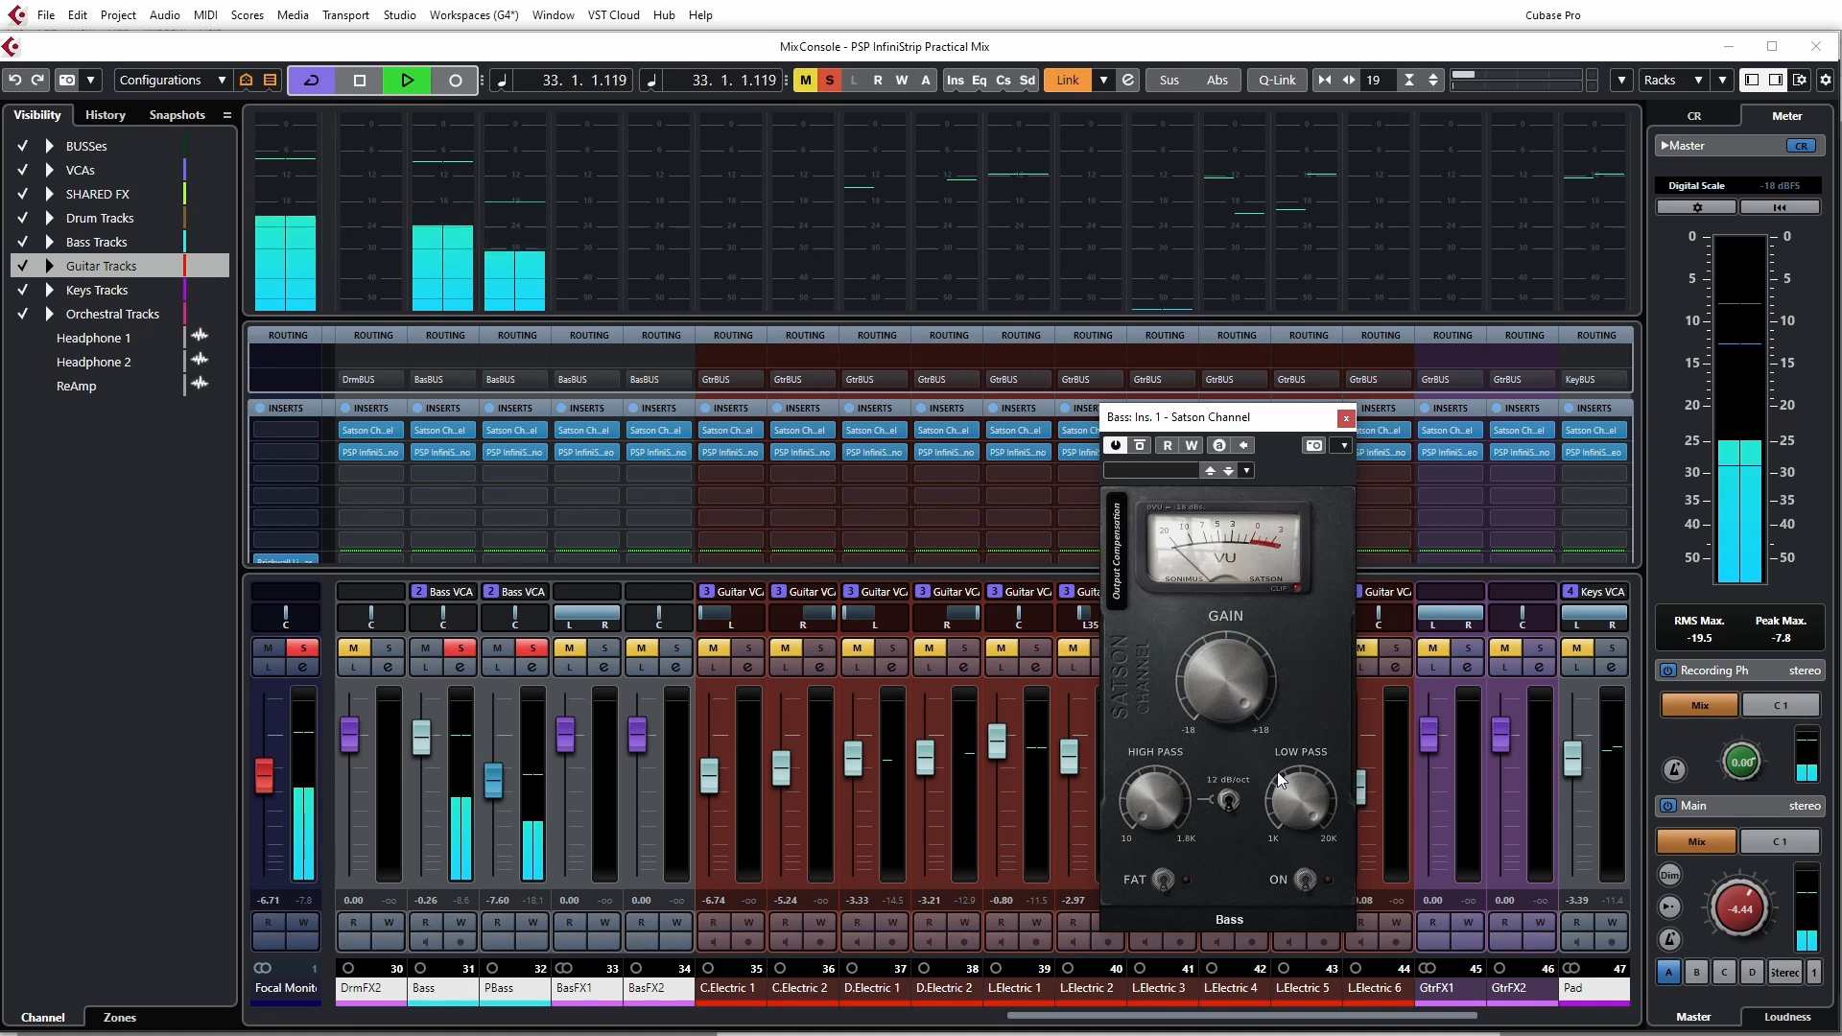
- Stop playback and set the Bass Satson Channel's group to UNGROUPED
key(space)
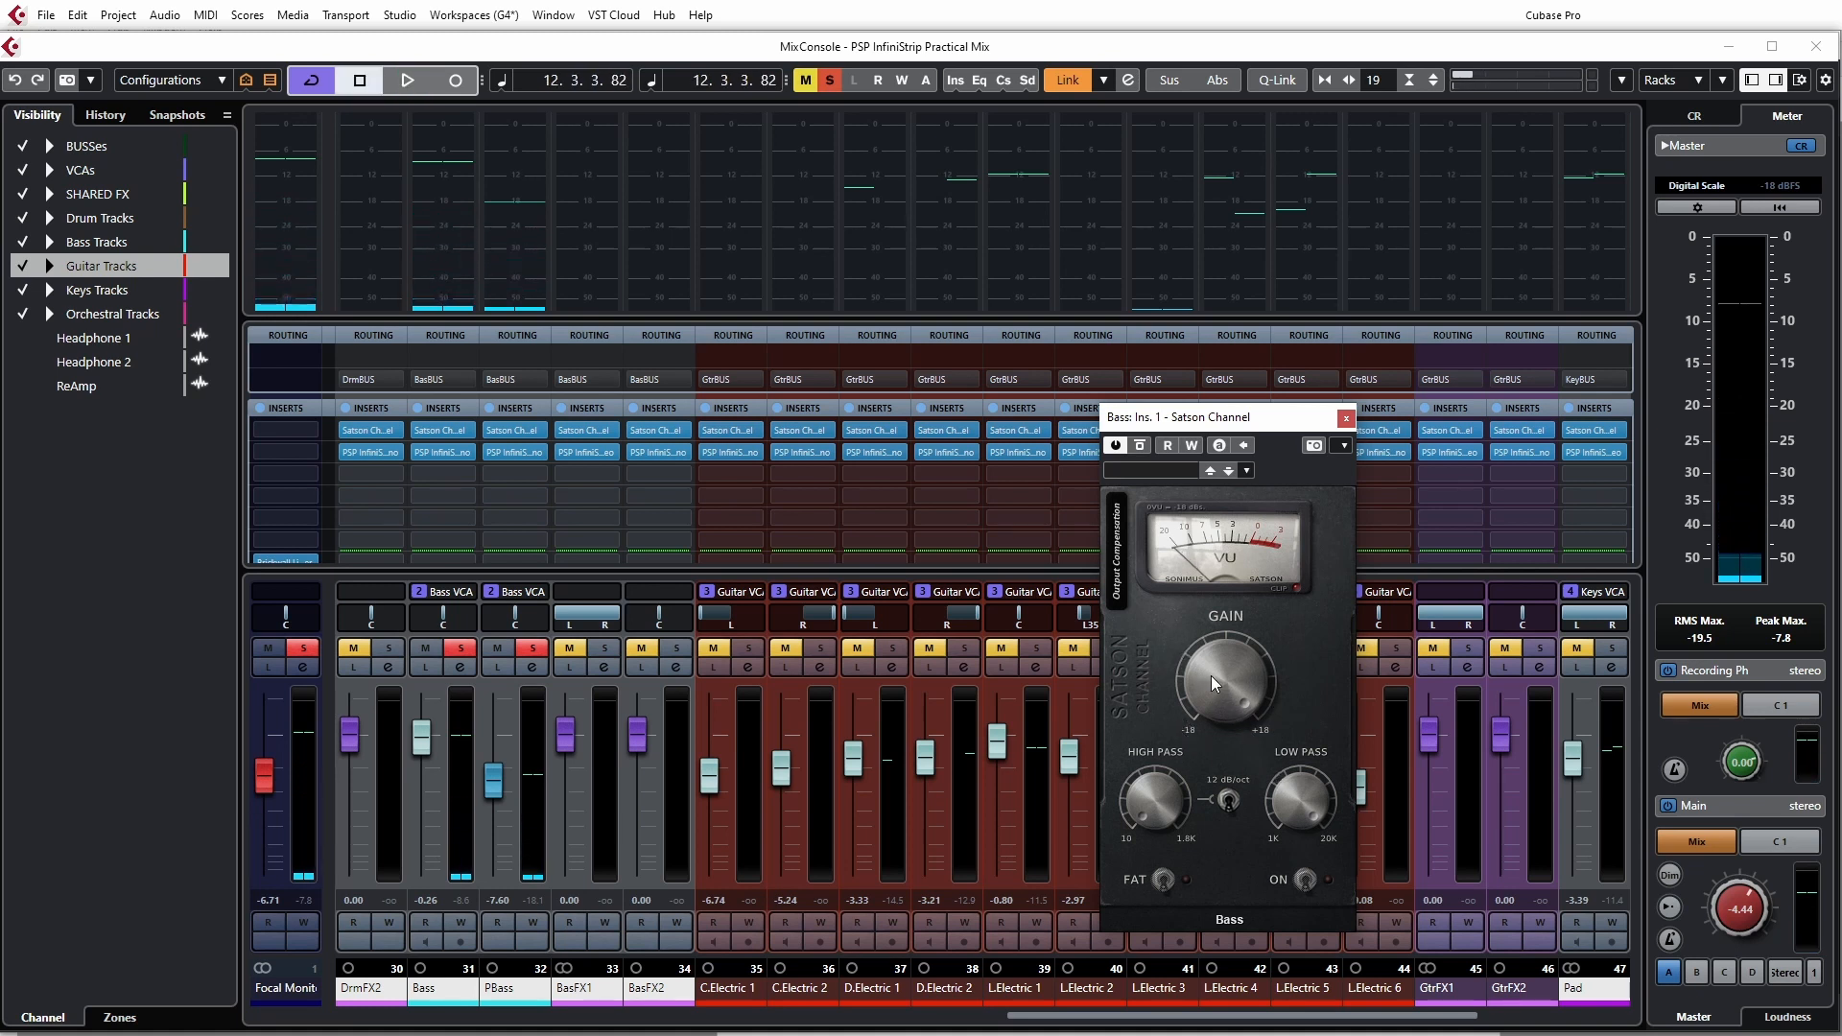
click(1261, 917)
click(1275, 942)
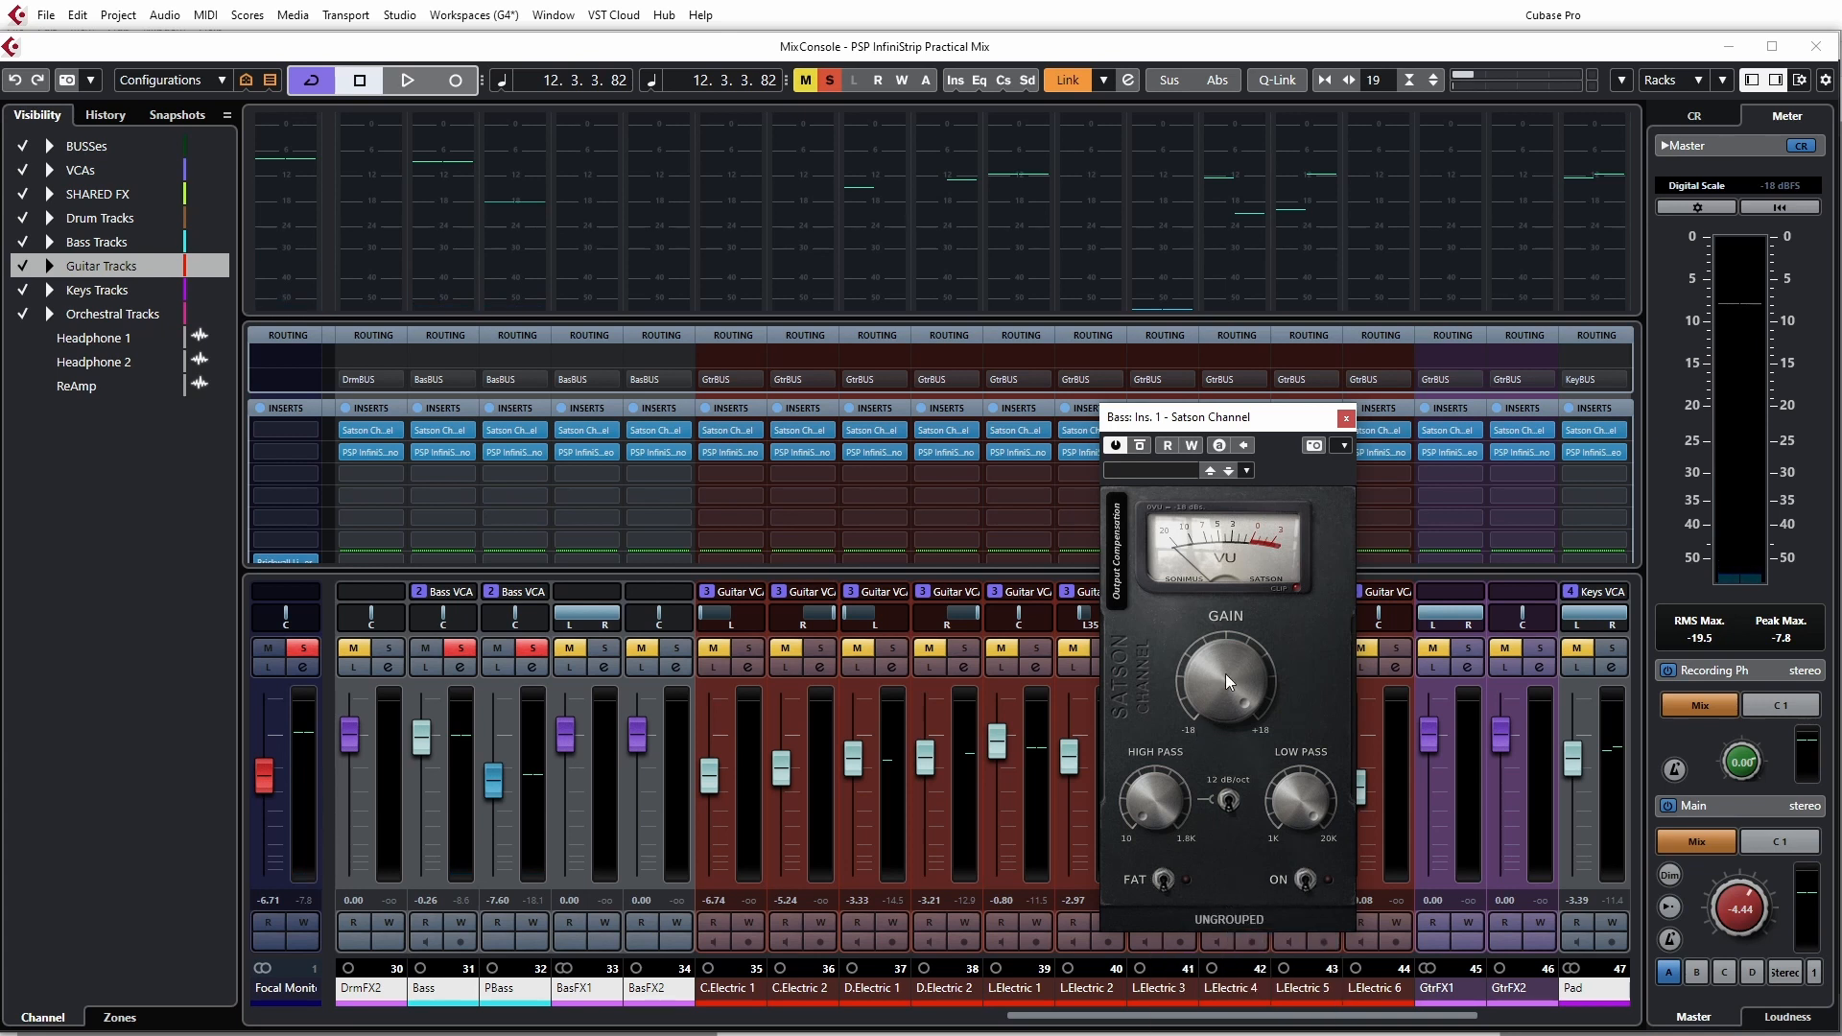
- Review the Bass Satson Channel's configuration, play the soloed bass and switch on the Satson saturation
click(1129, 687)
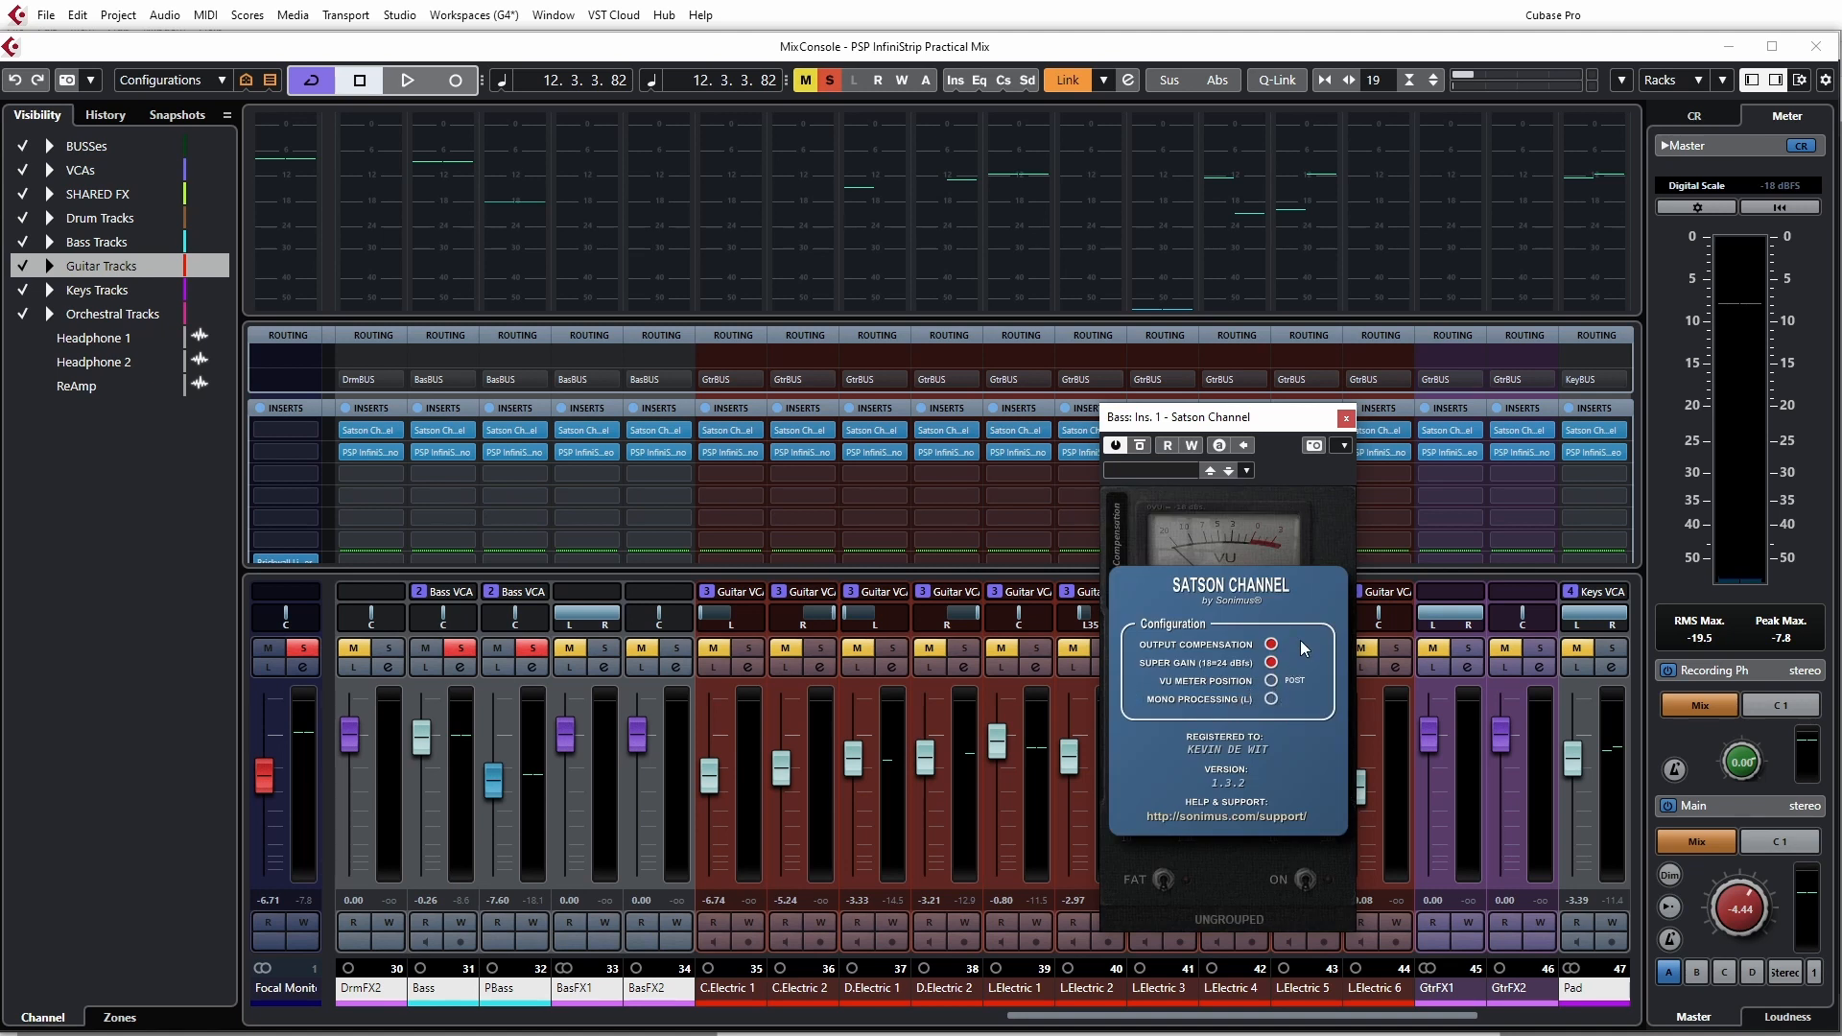
click(1312, 550)
key(space)
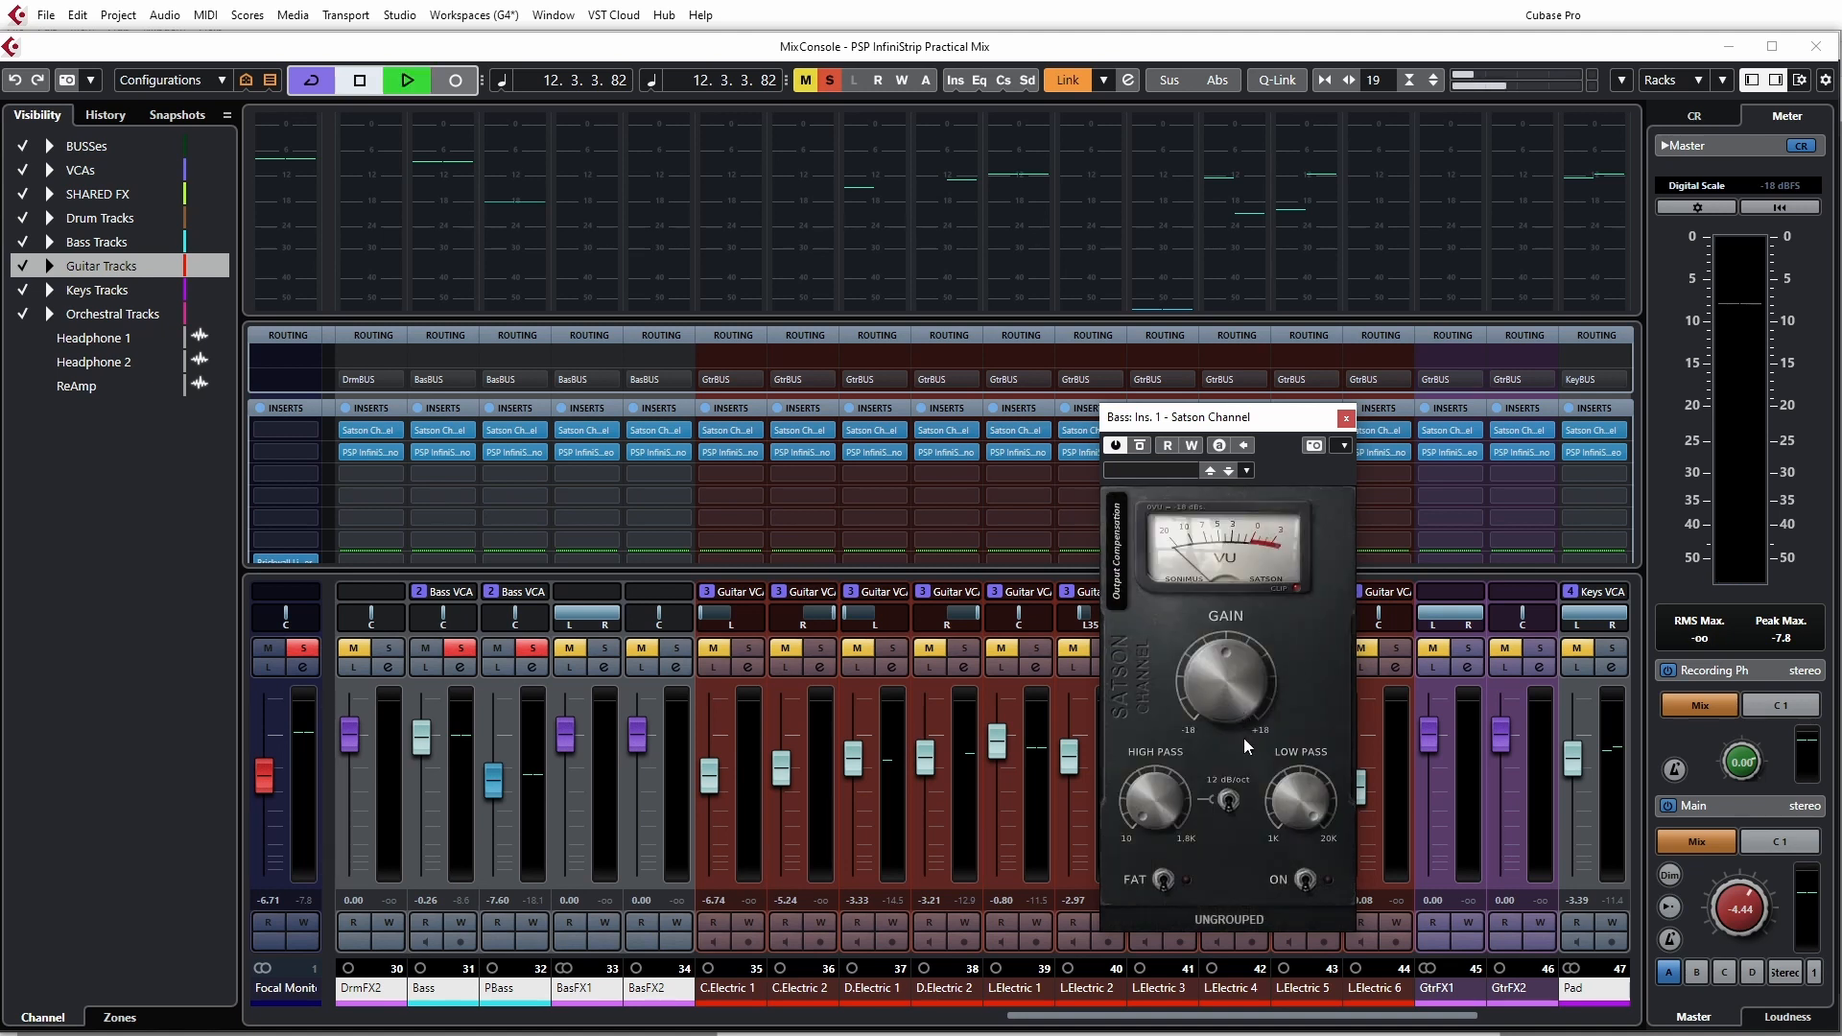
click(1305, 879)
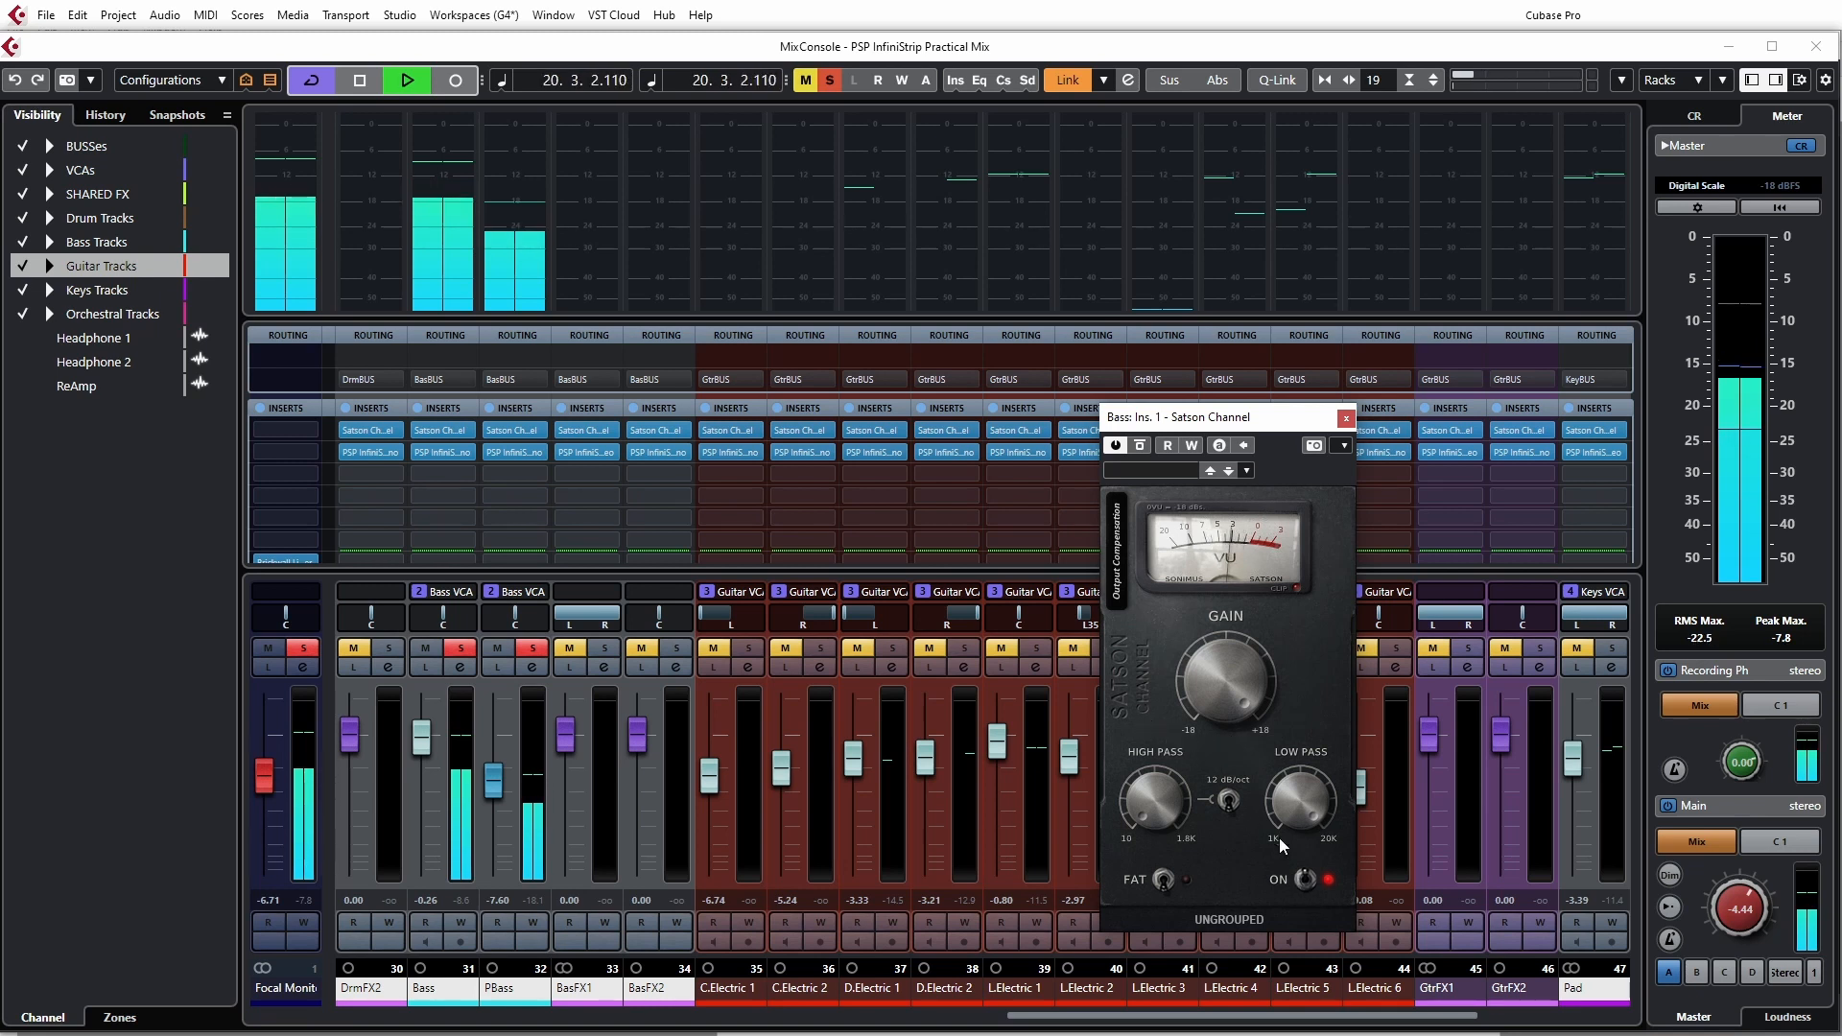
- Compare the soloed bass with Output Compensation off and on in the Bass Satson Channel's configuration, leaving it on
click(1134, 674)
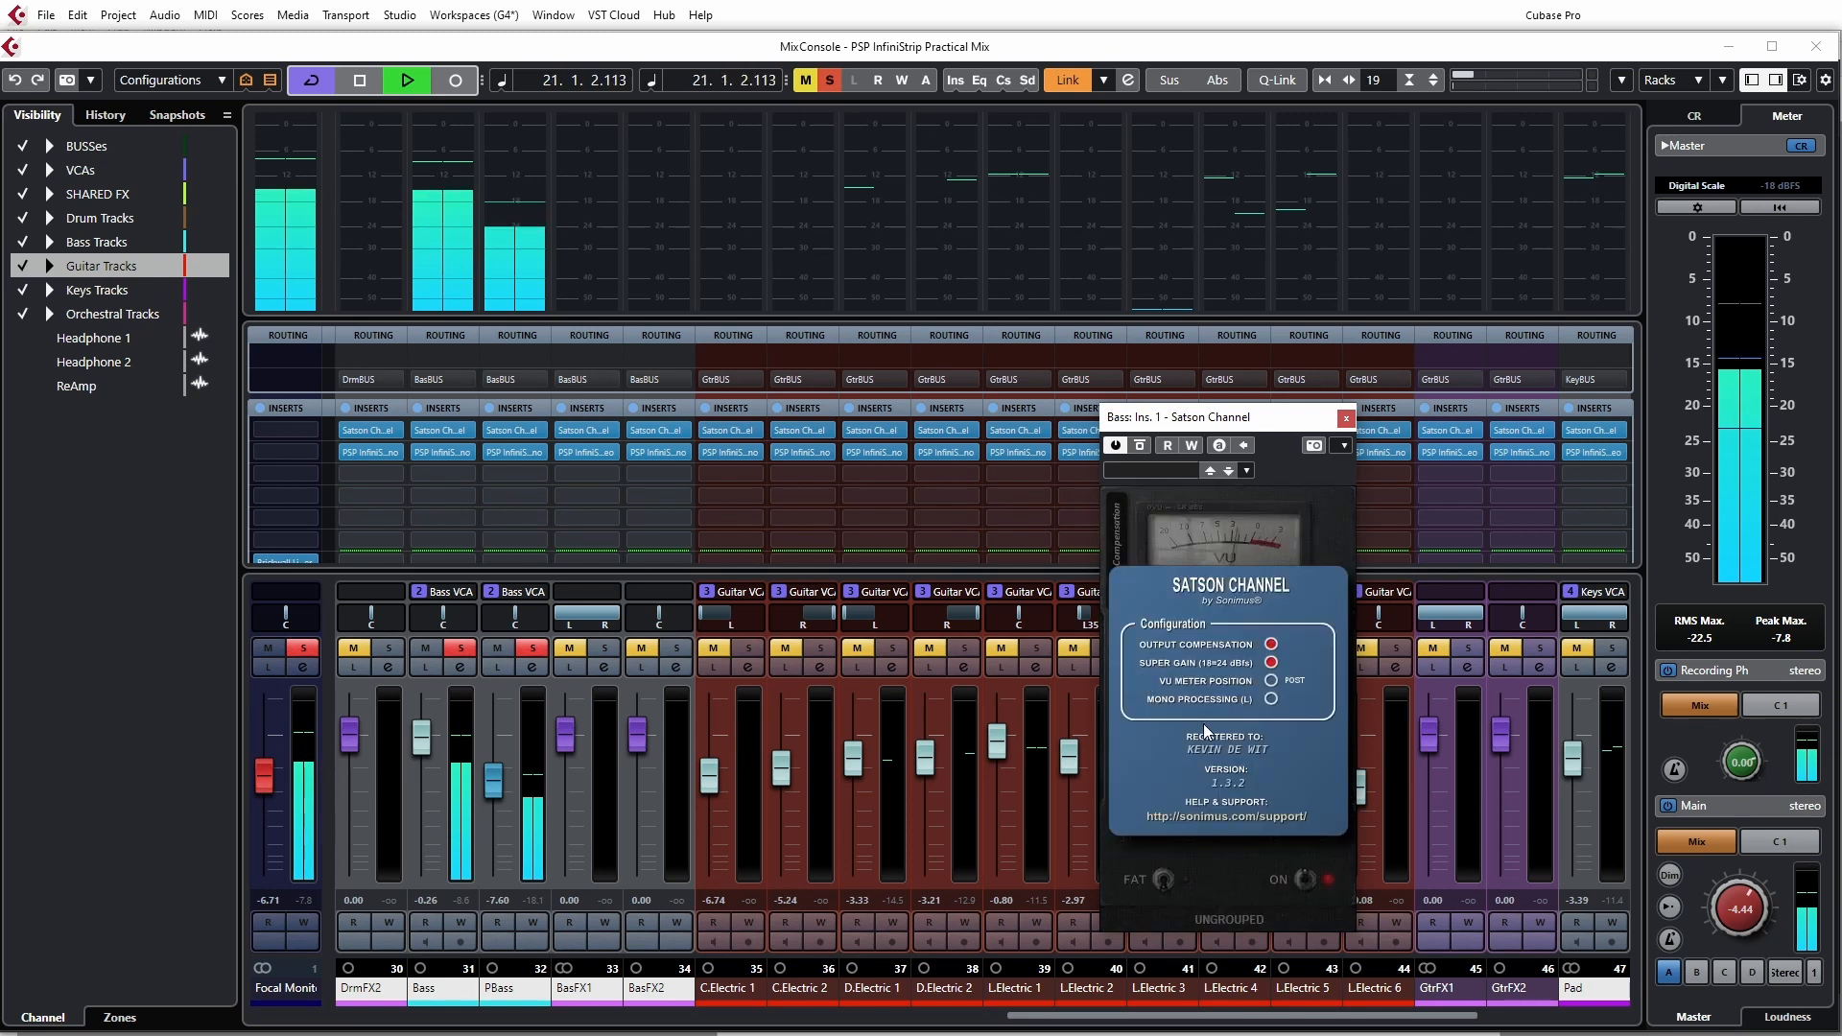
click(1272, 645)
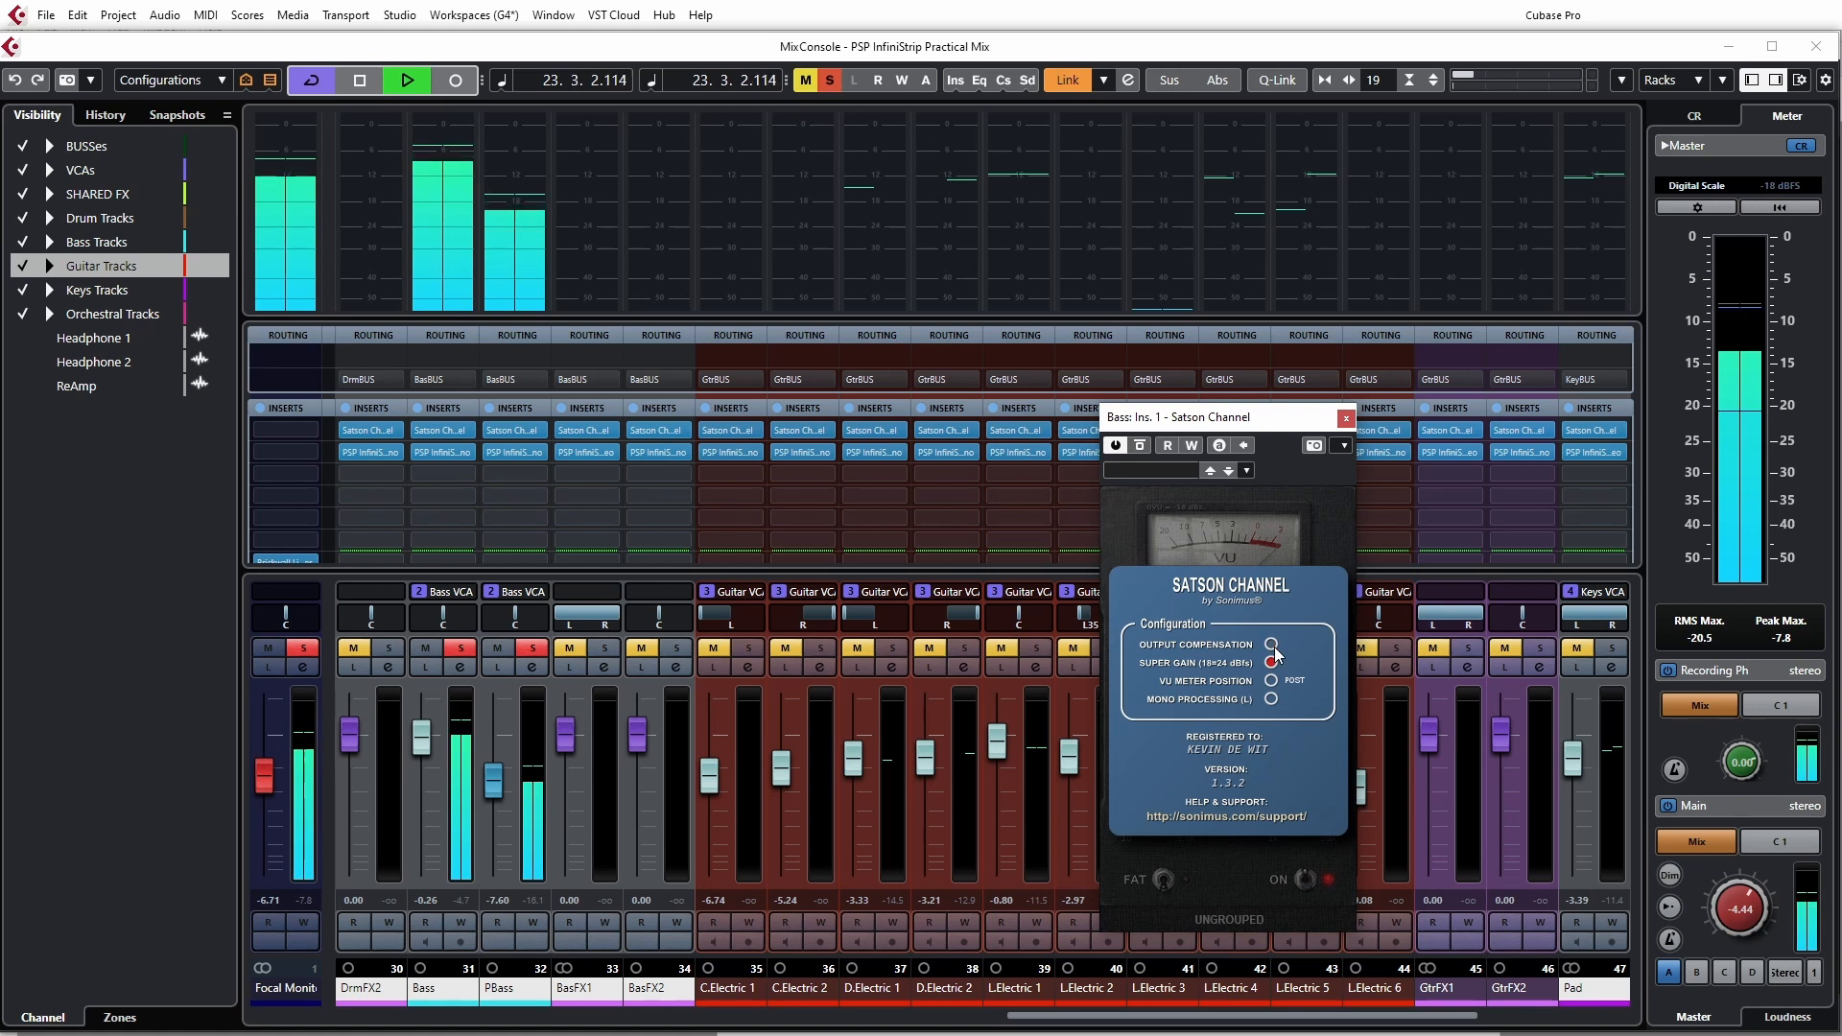
click(1271, 645)
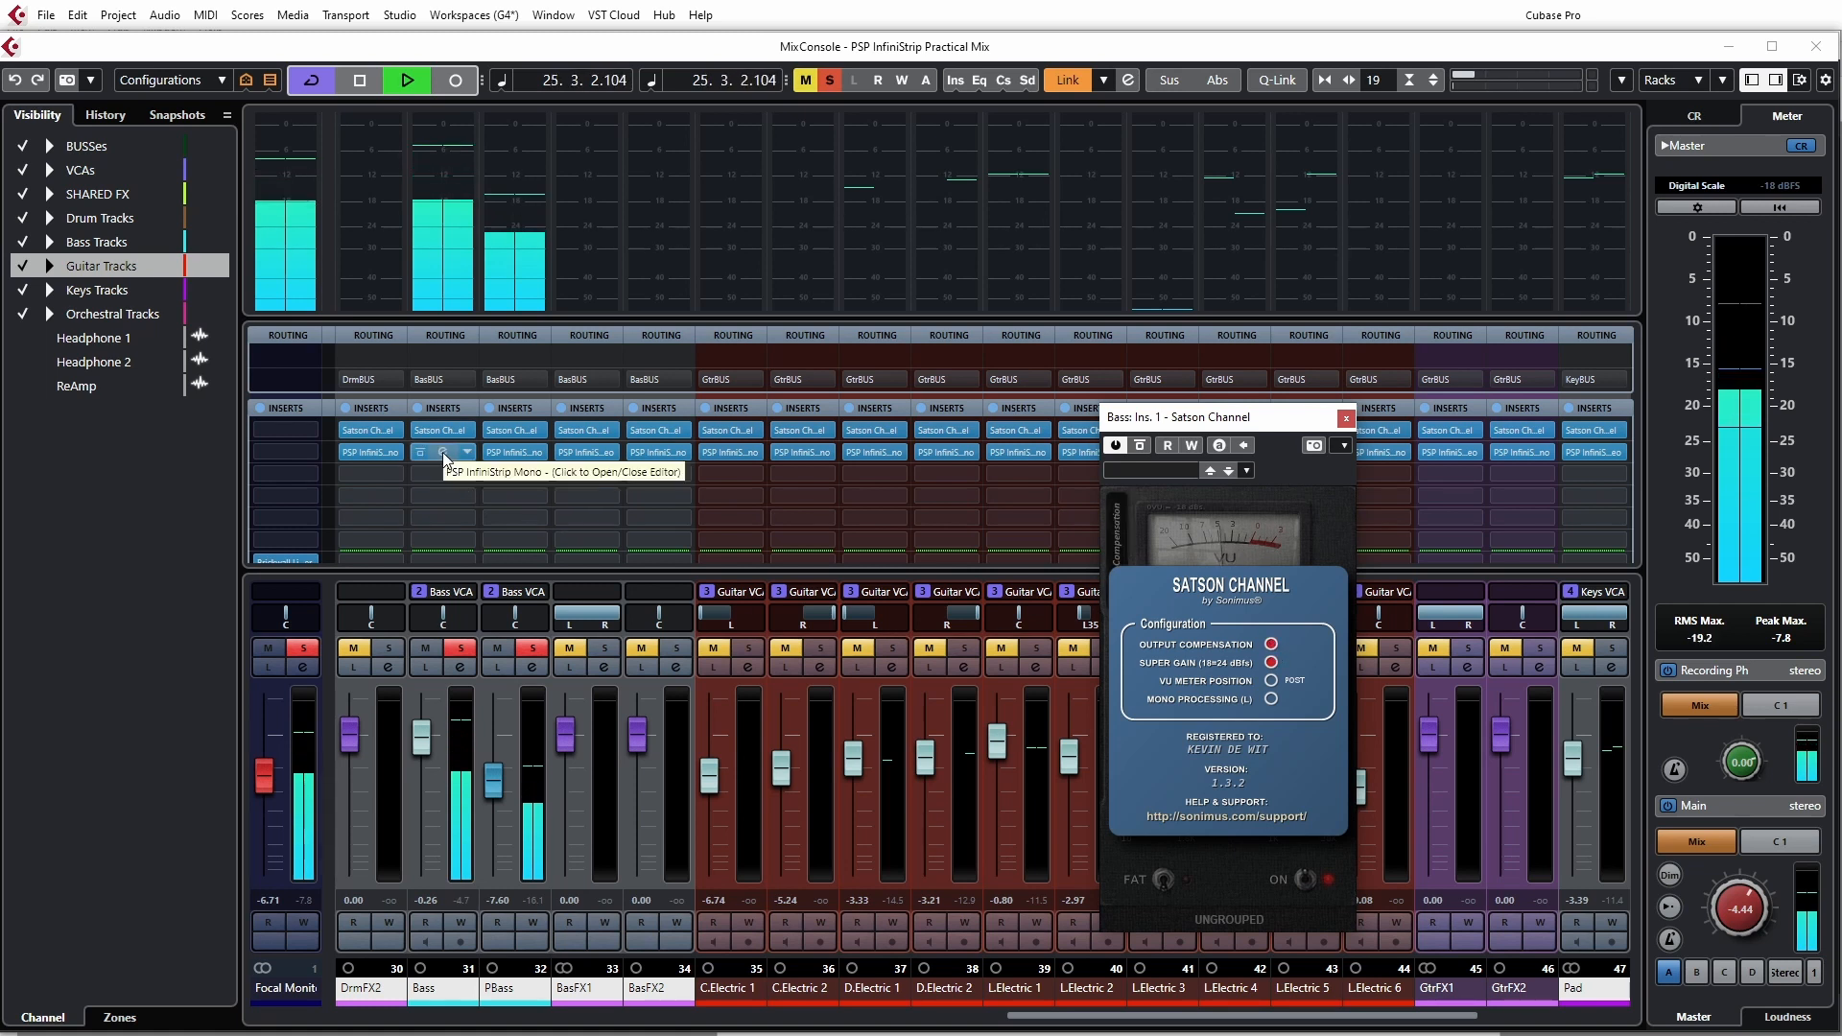
click(1316, 535)
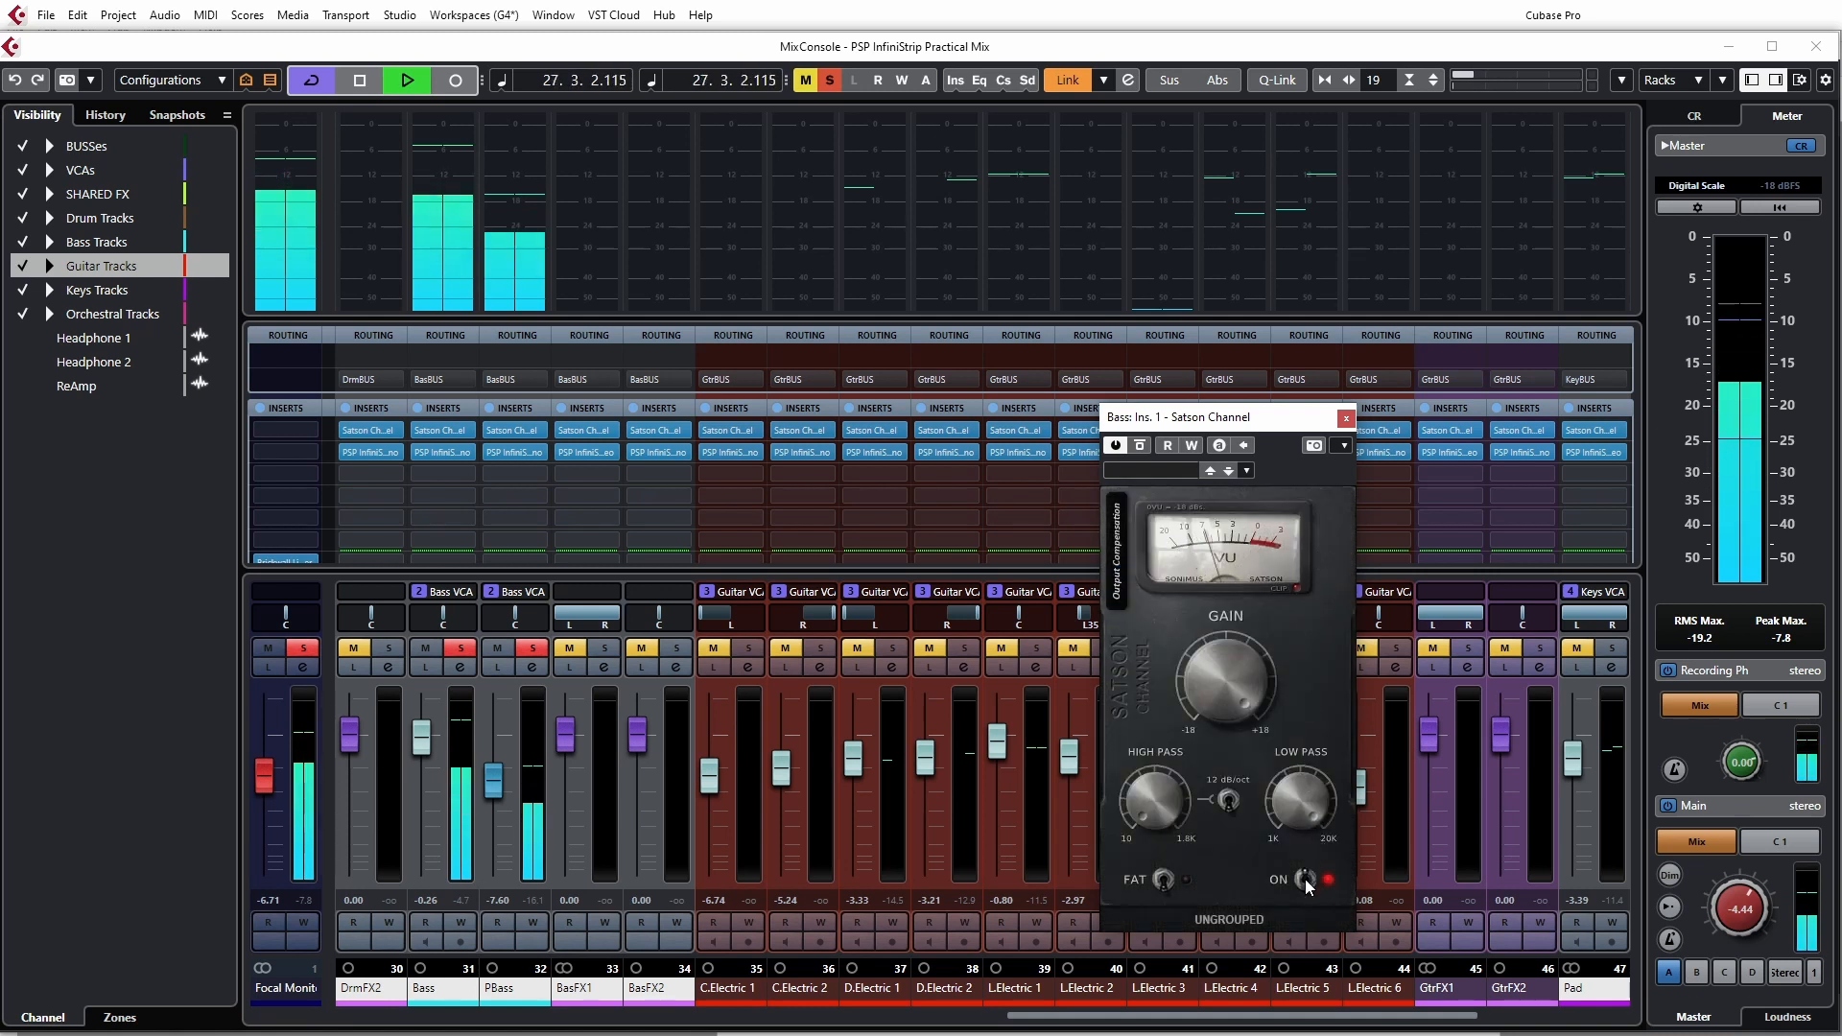
- Restart the soloed bass, compare it with the Satson saturation off and on, and stop playback
key(space)
key(space)
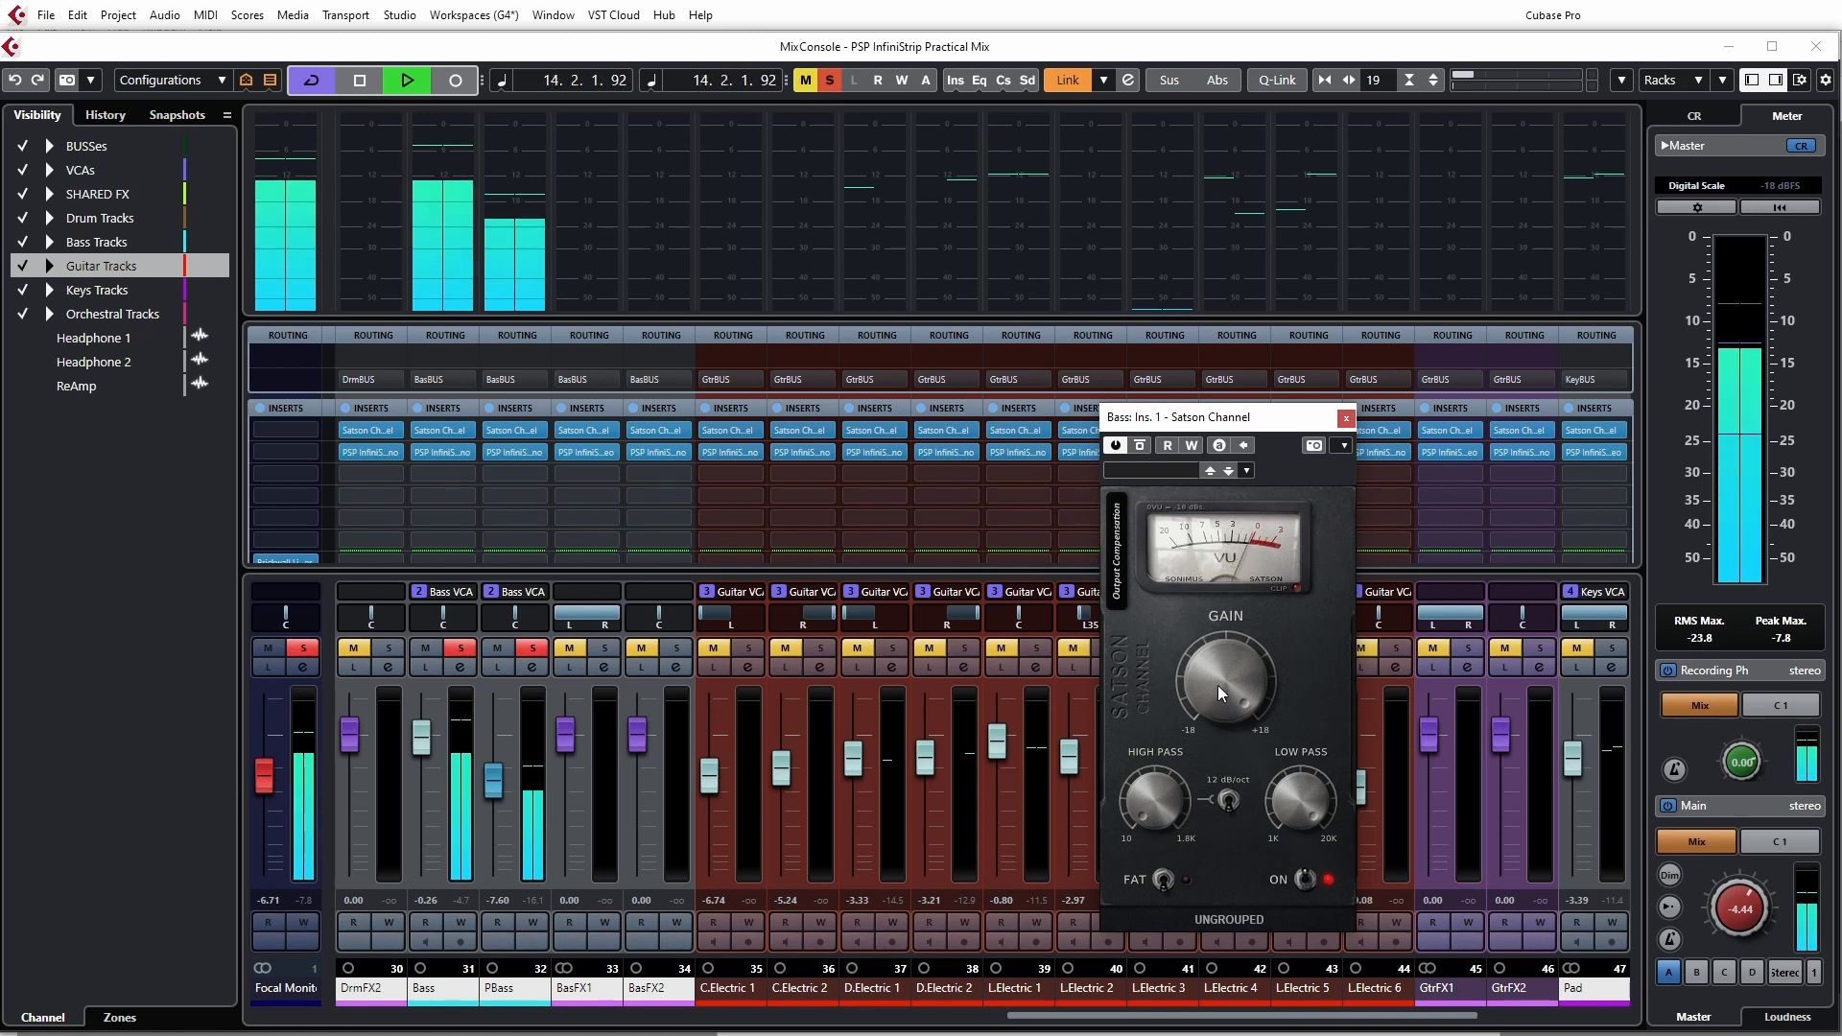
click(1306, 880)
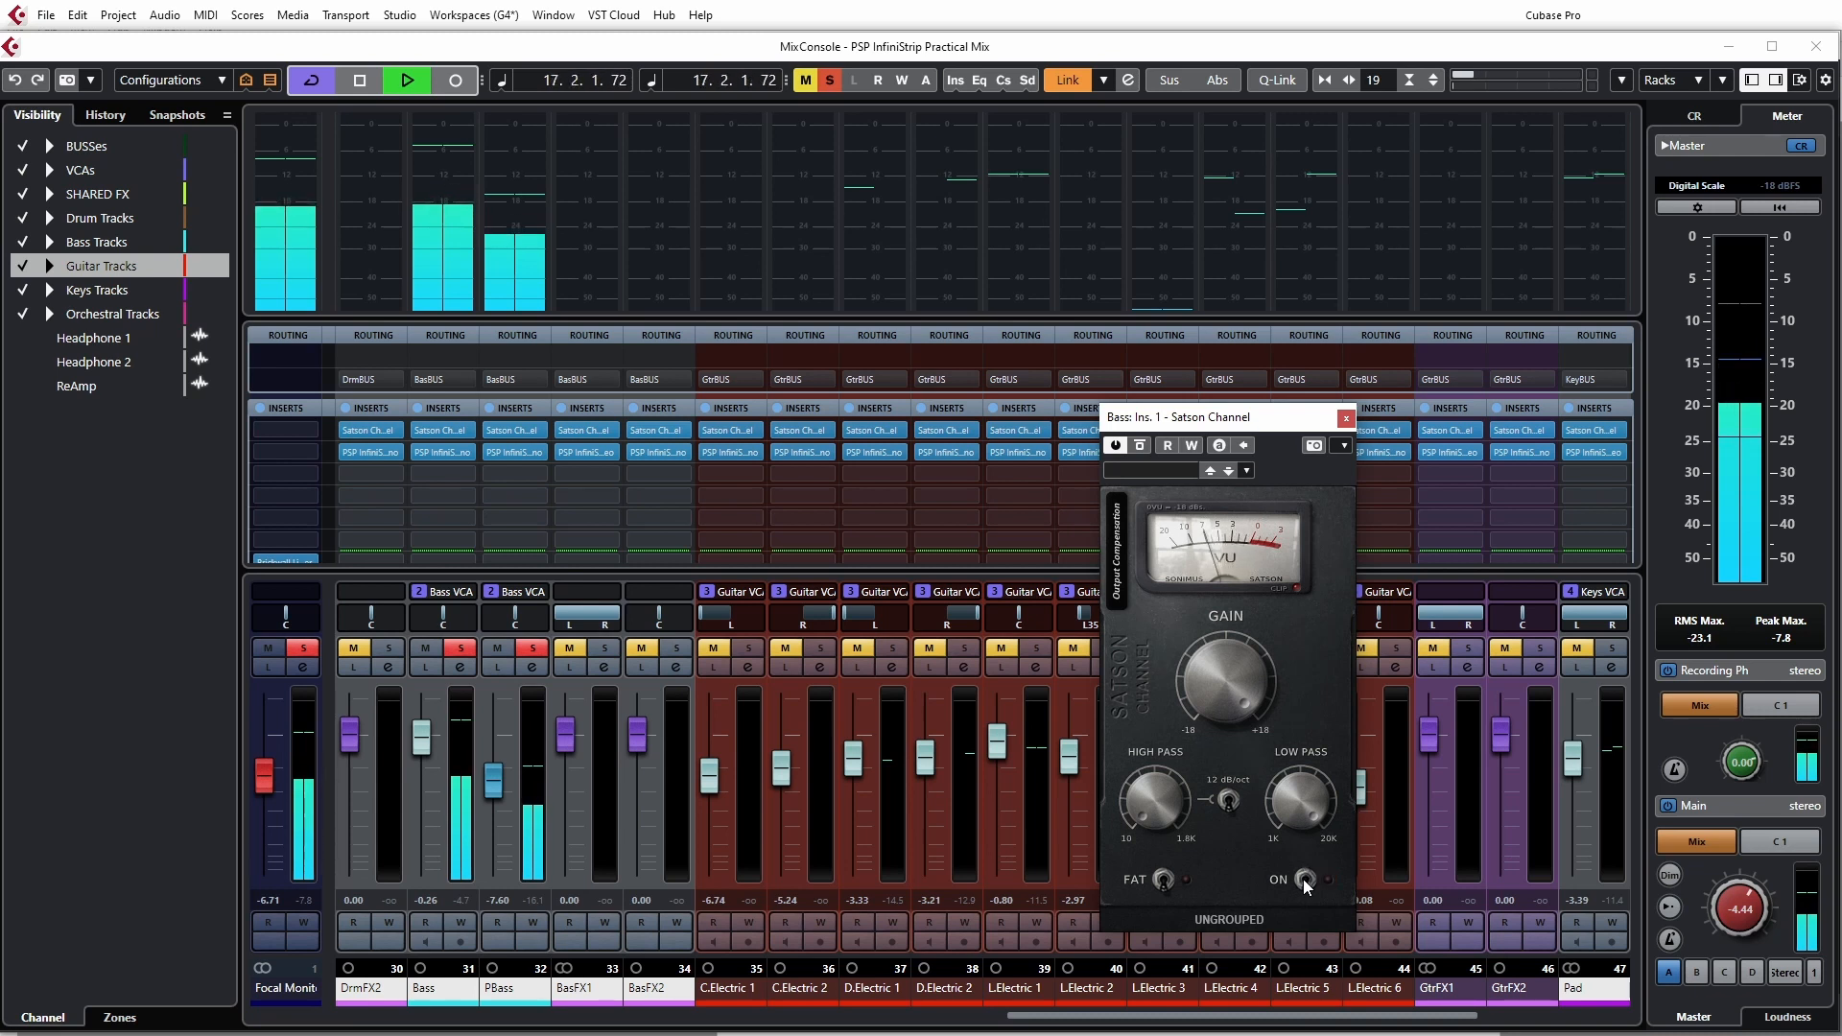
click(1306, 880)
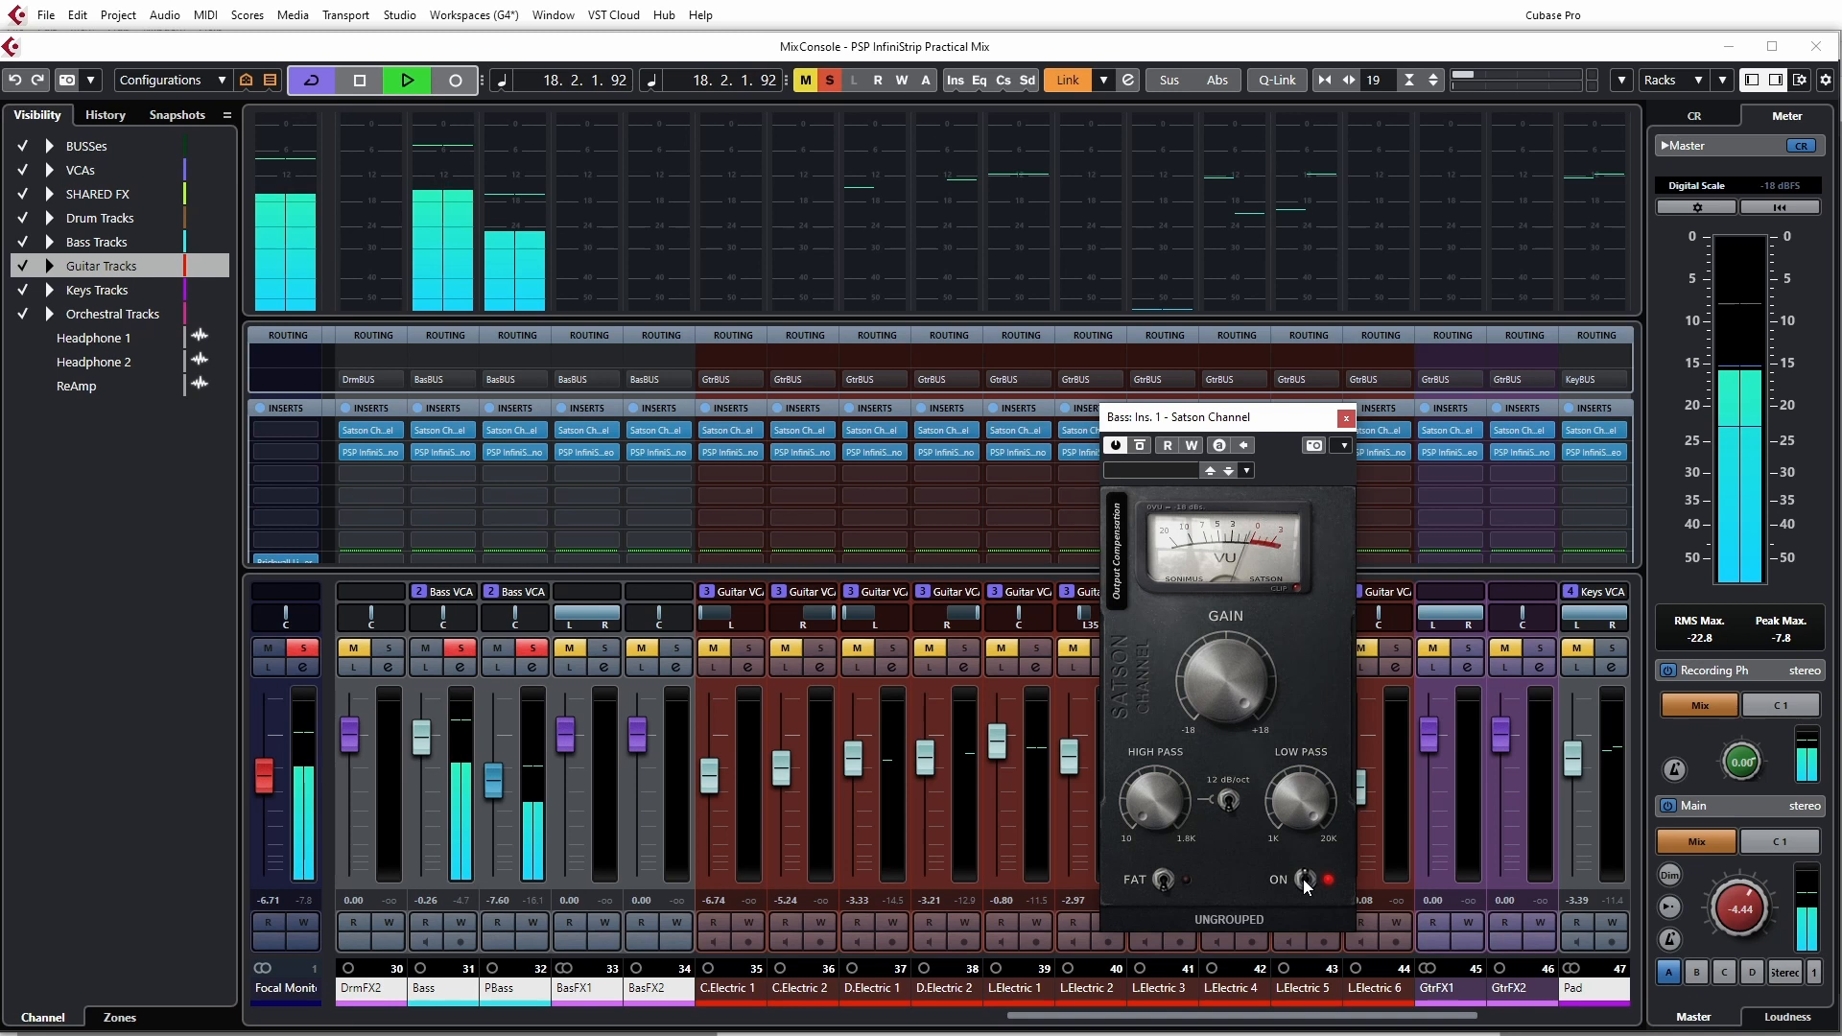
click(1306, 880)
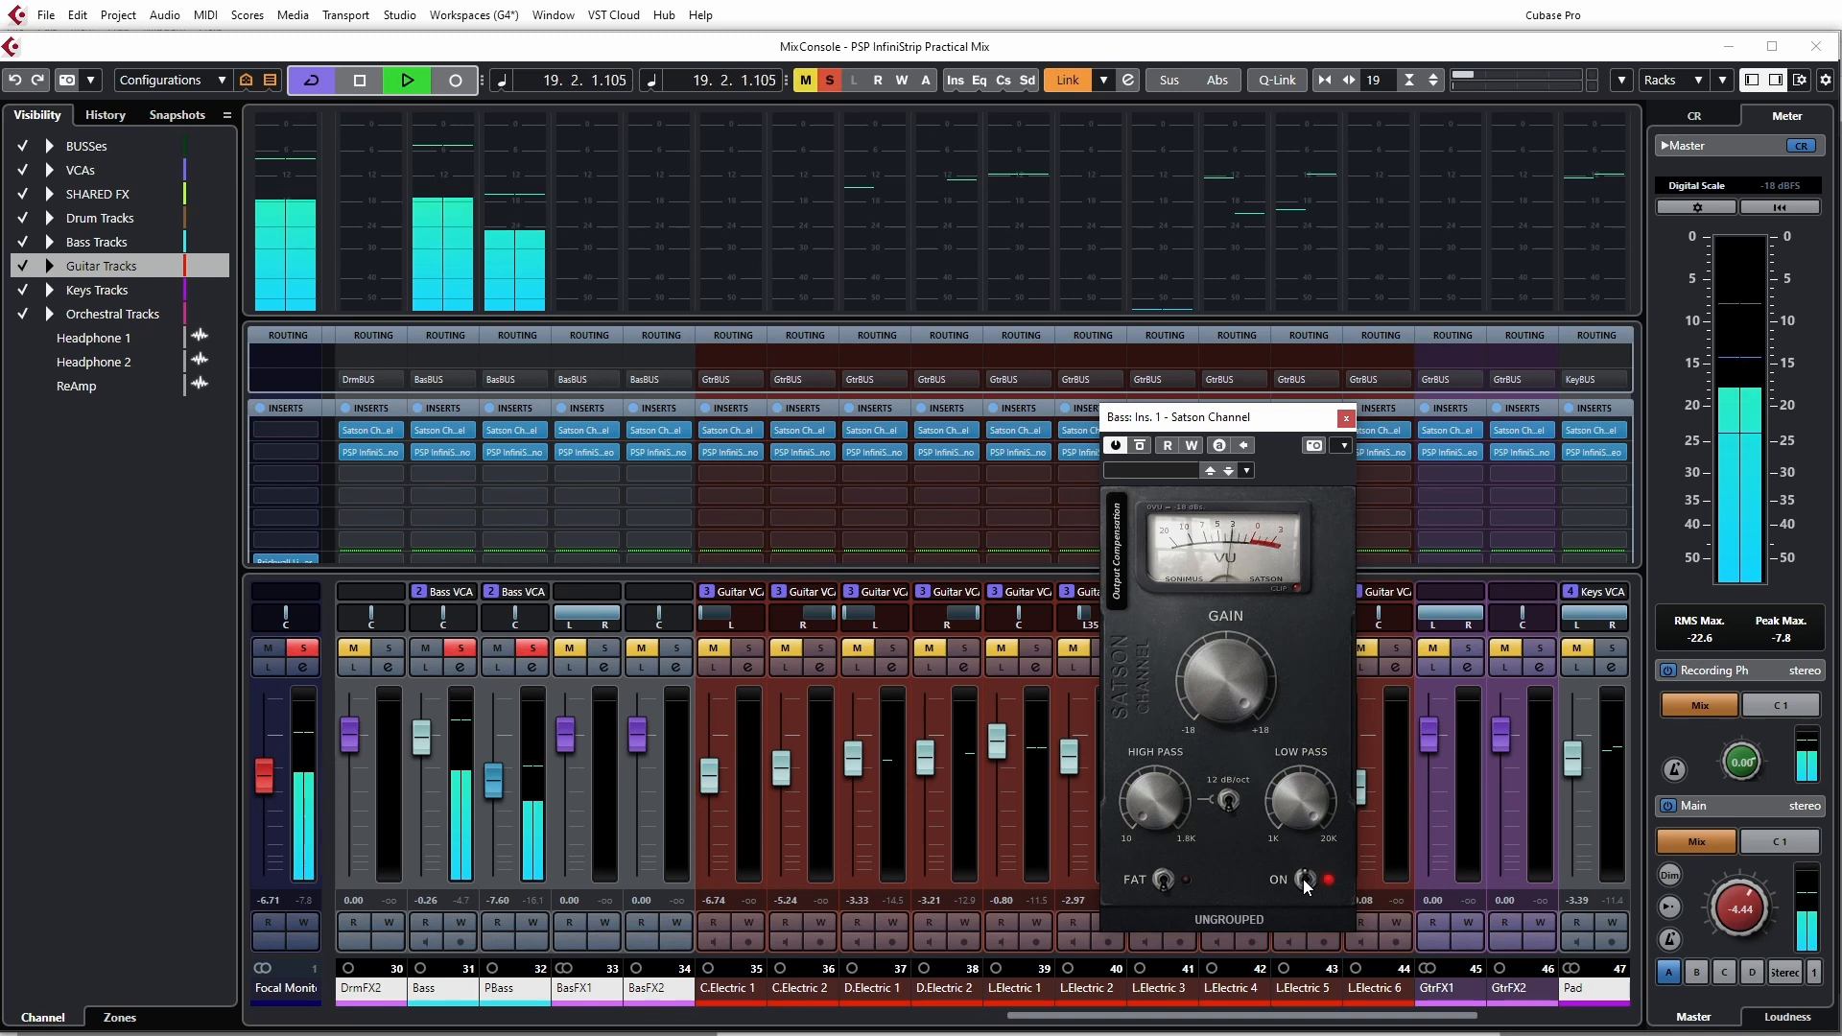
key(space)
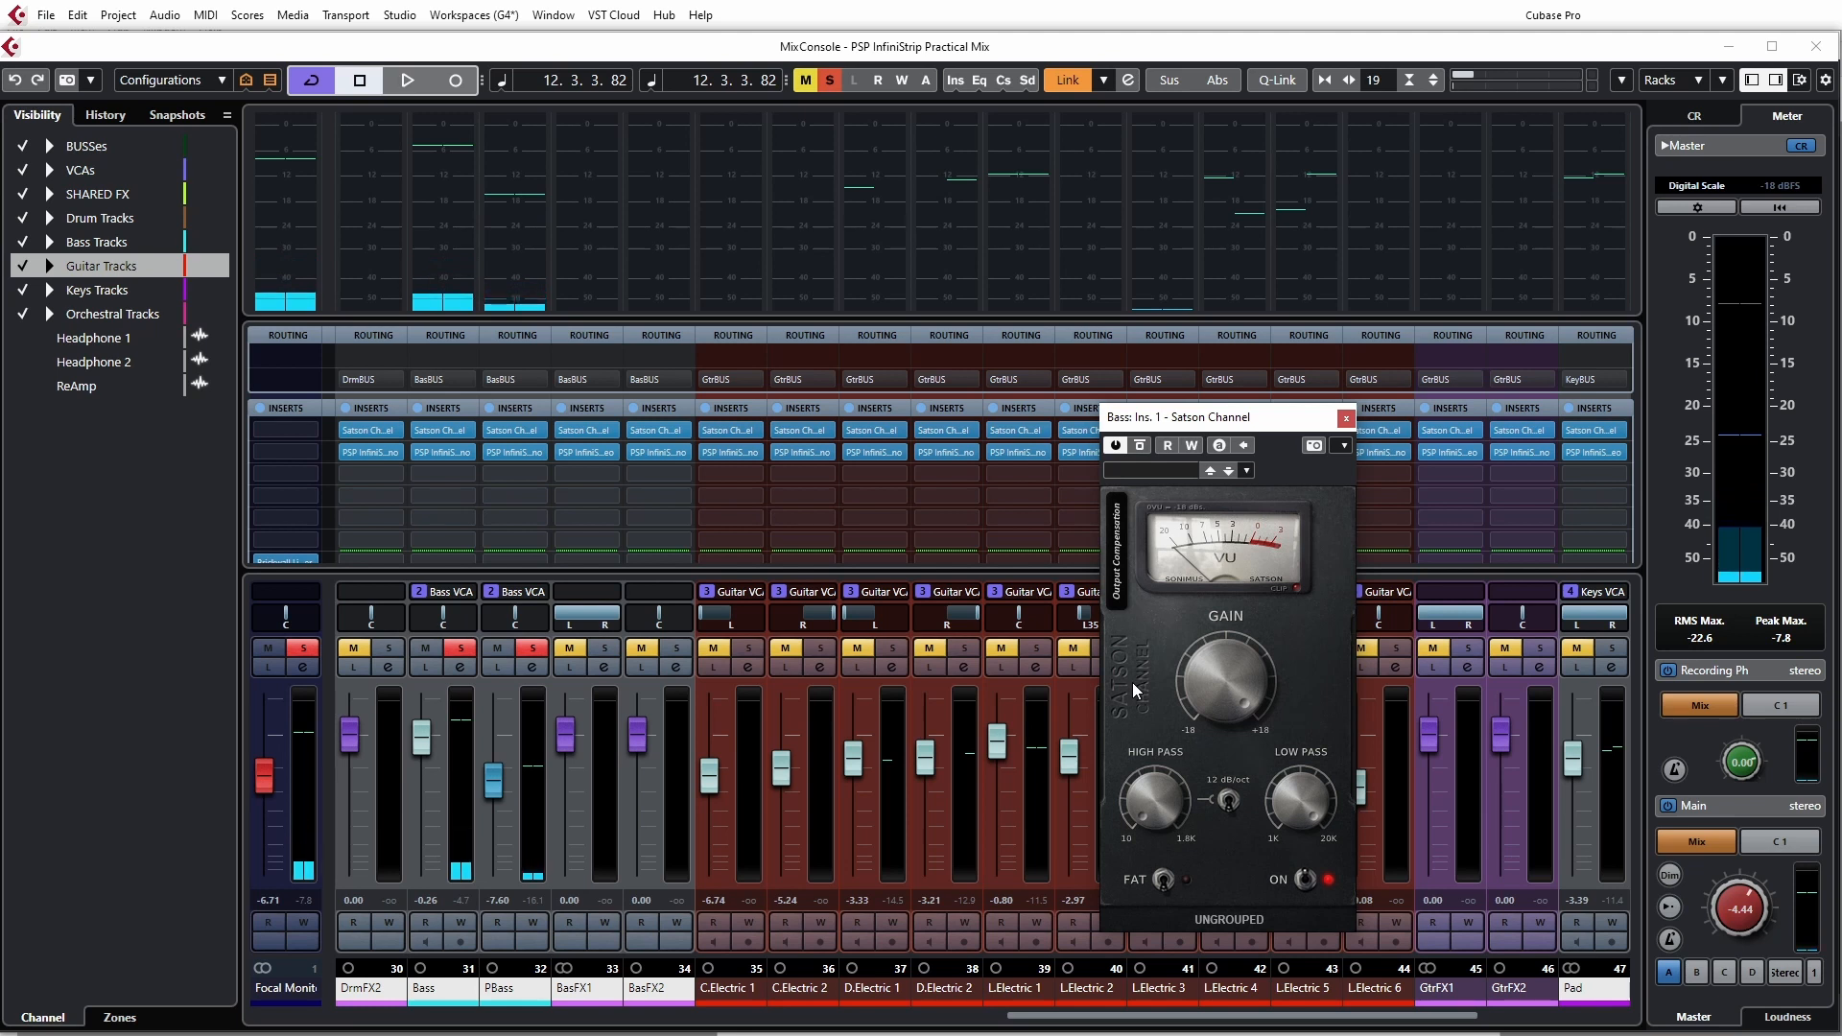
- Disable Output Compensation in the configuration of the Bass Satson Channel
click(1132, 682)
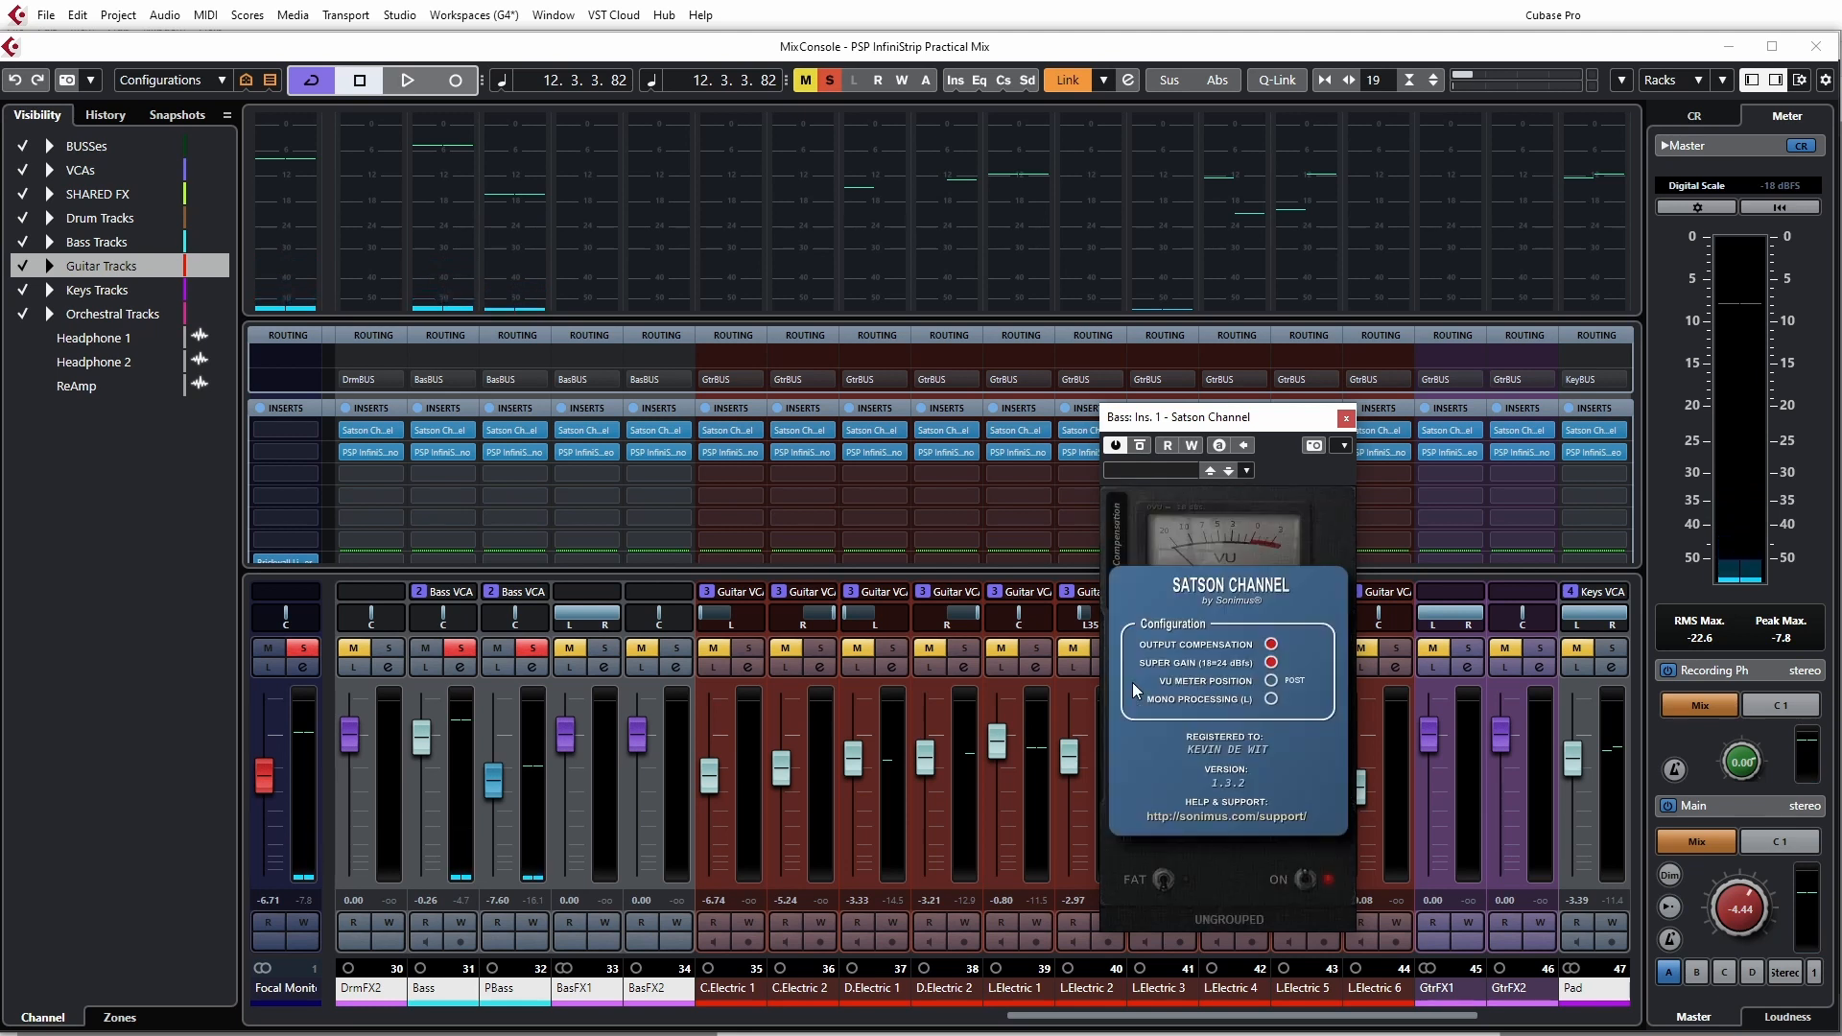
click(1271, 646)
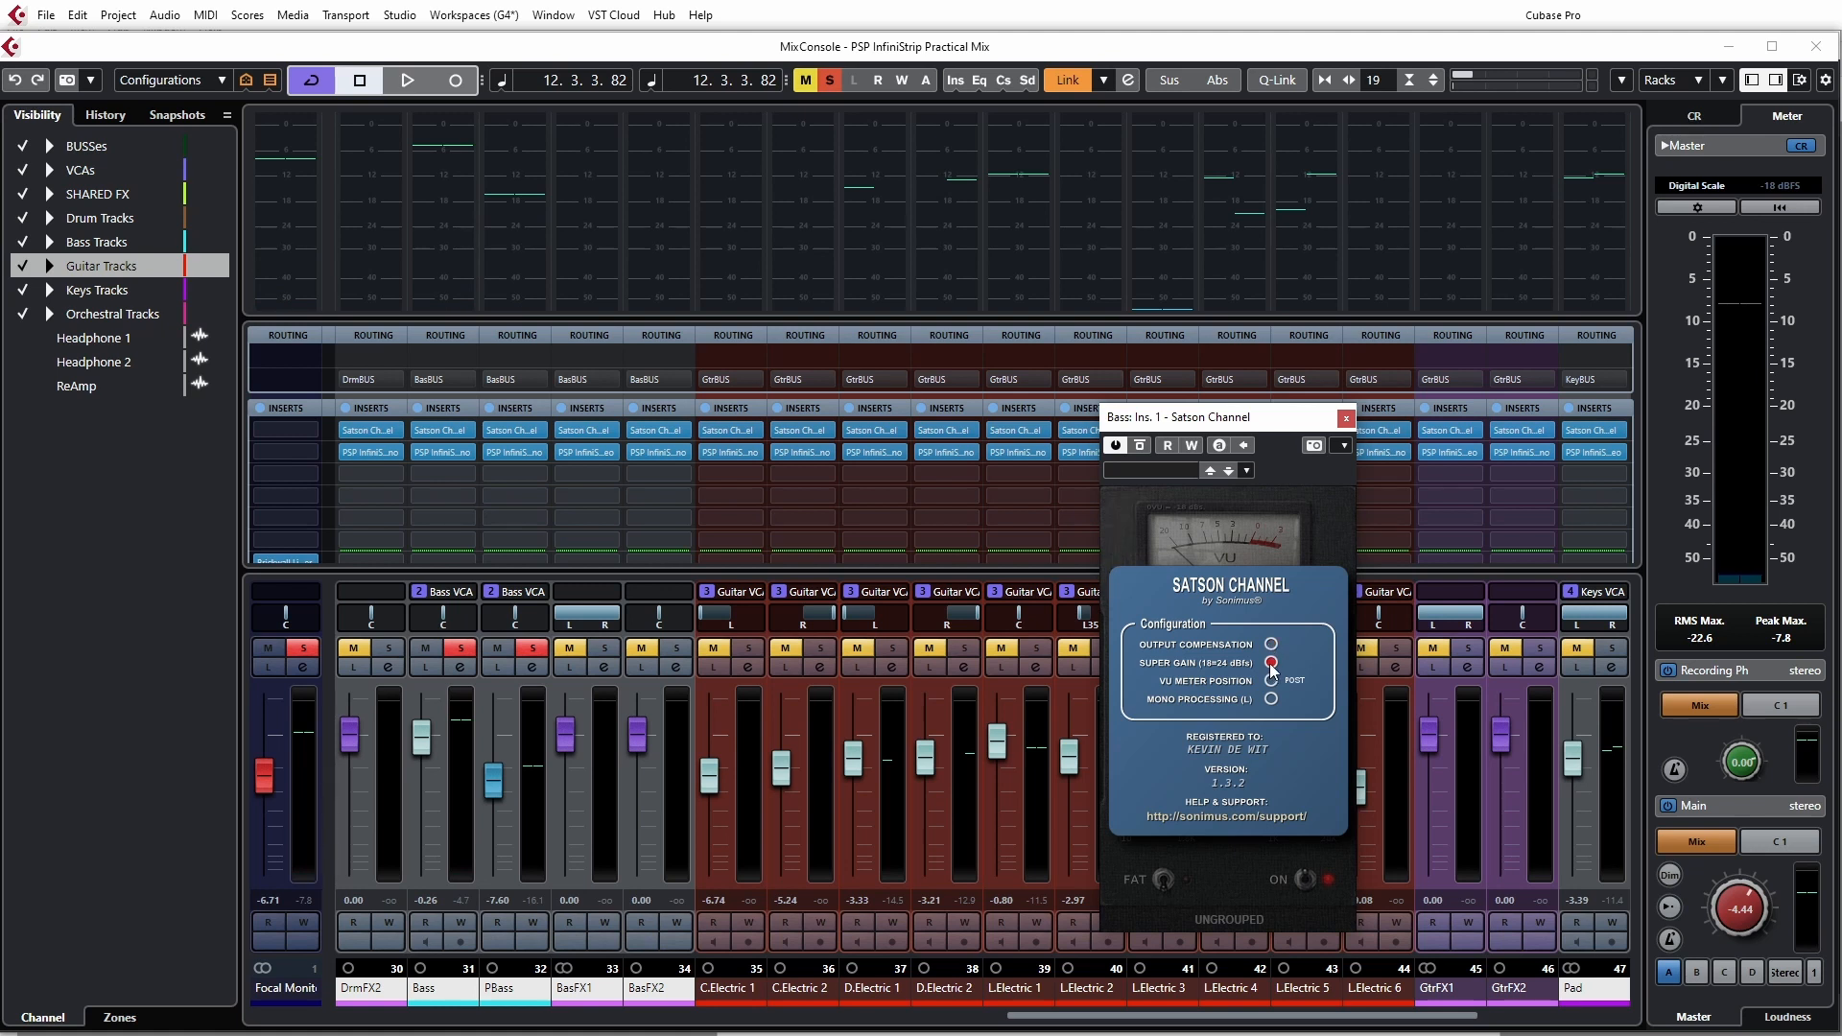
click(1293, 584)
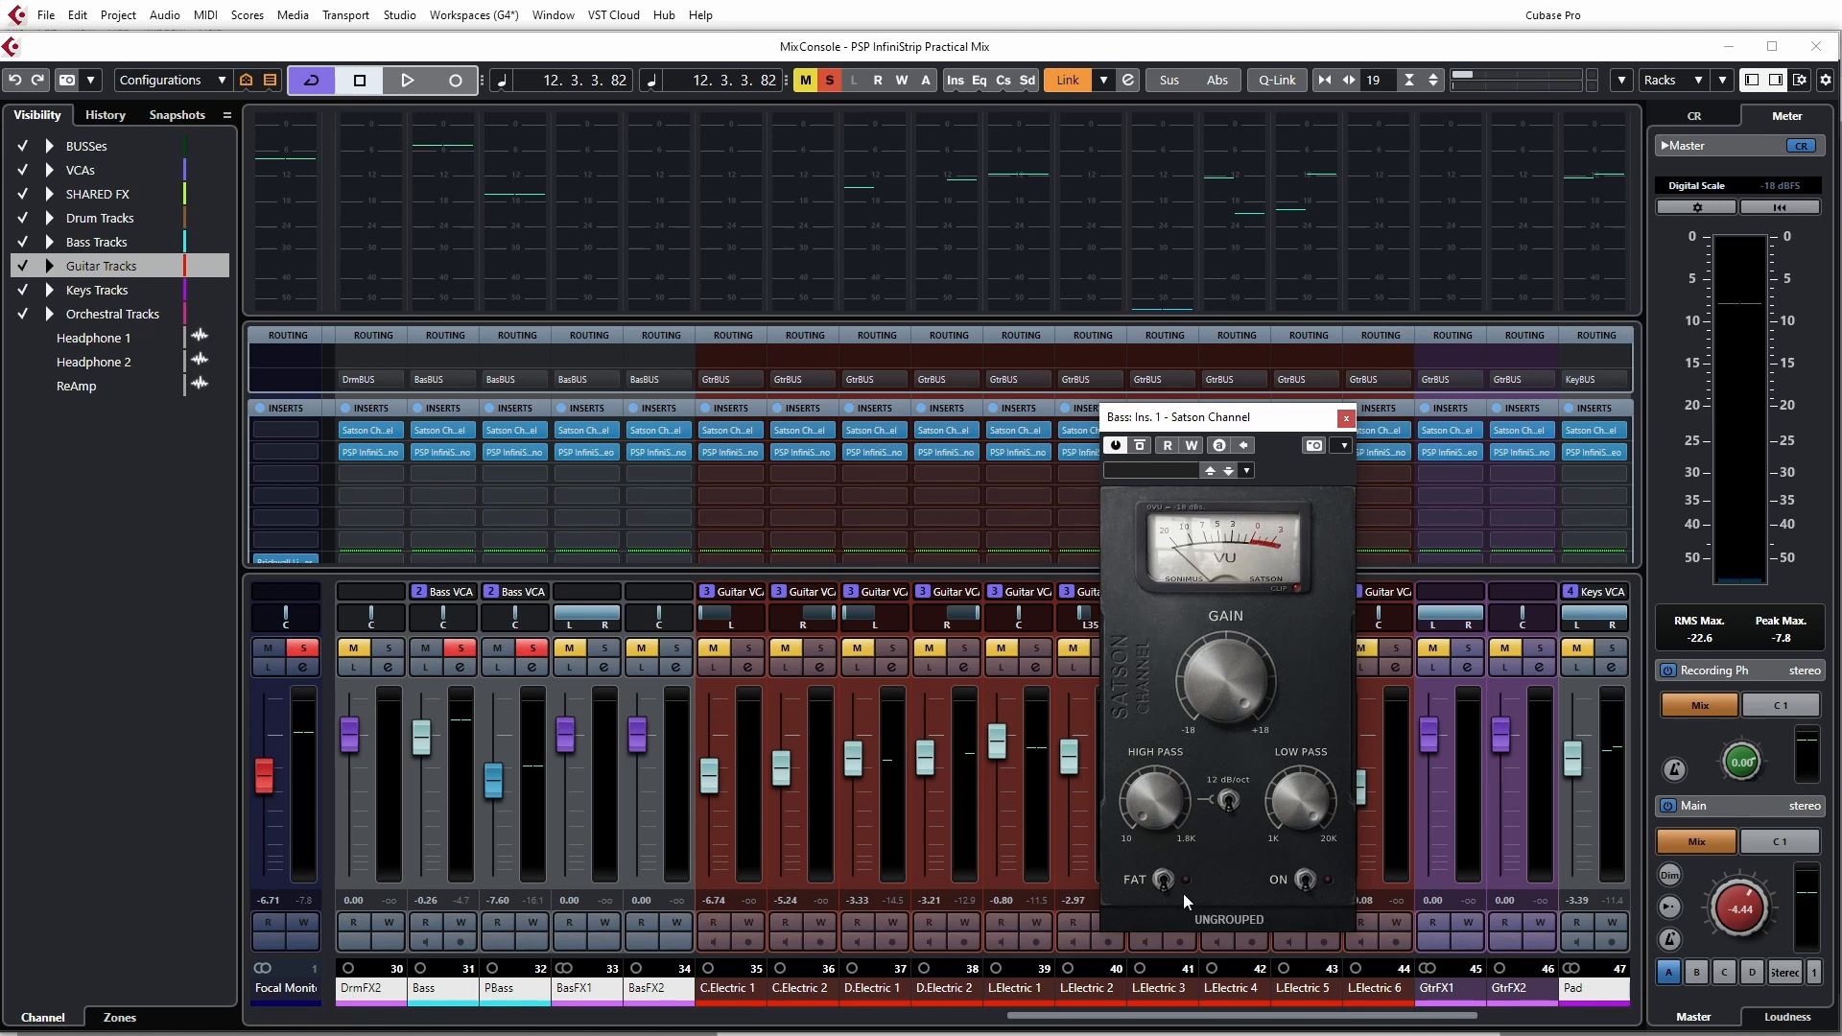
- Play the soloed bass and compare the uncompensated Satson saturation on and off
key(space)
click(1303, 878)
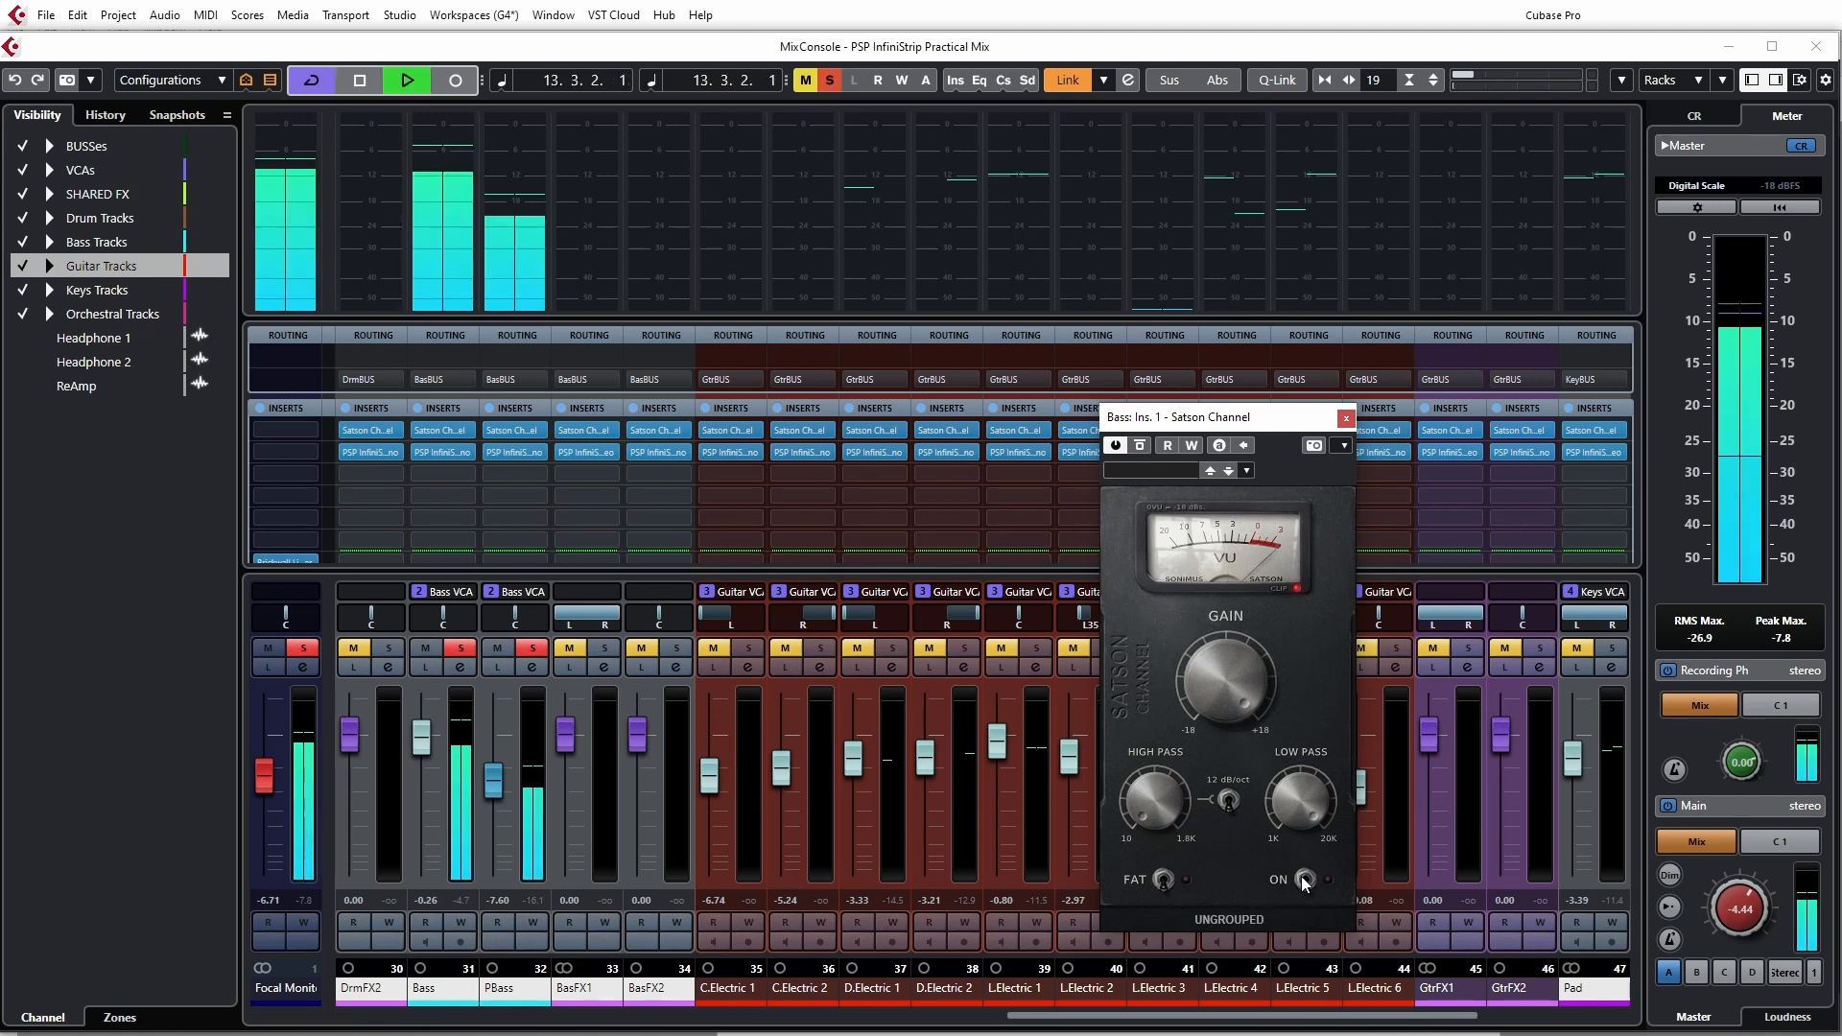
key(space)
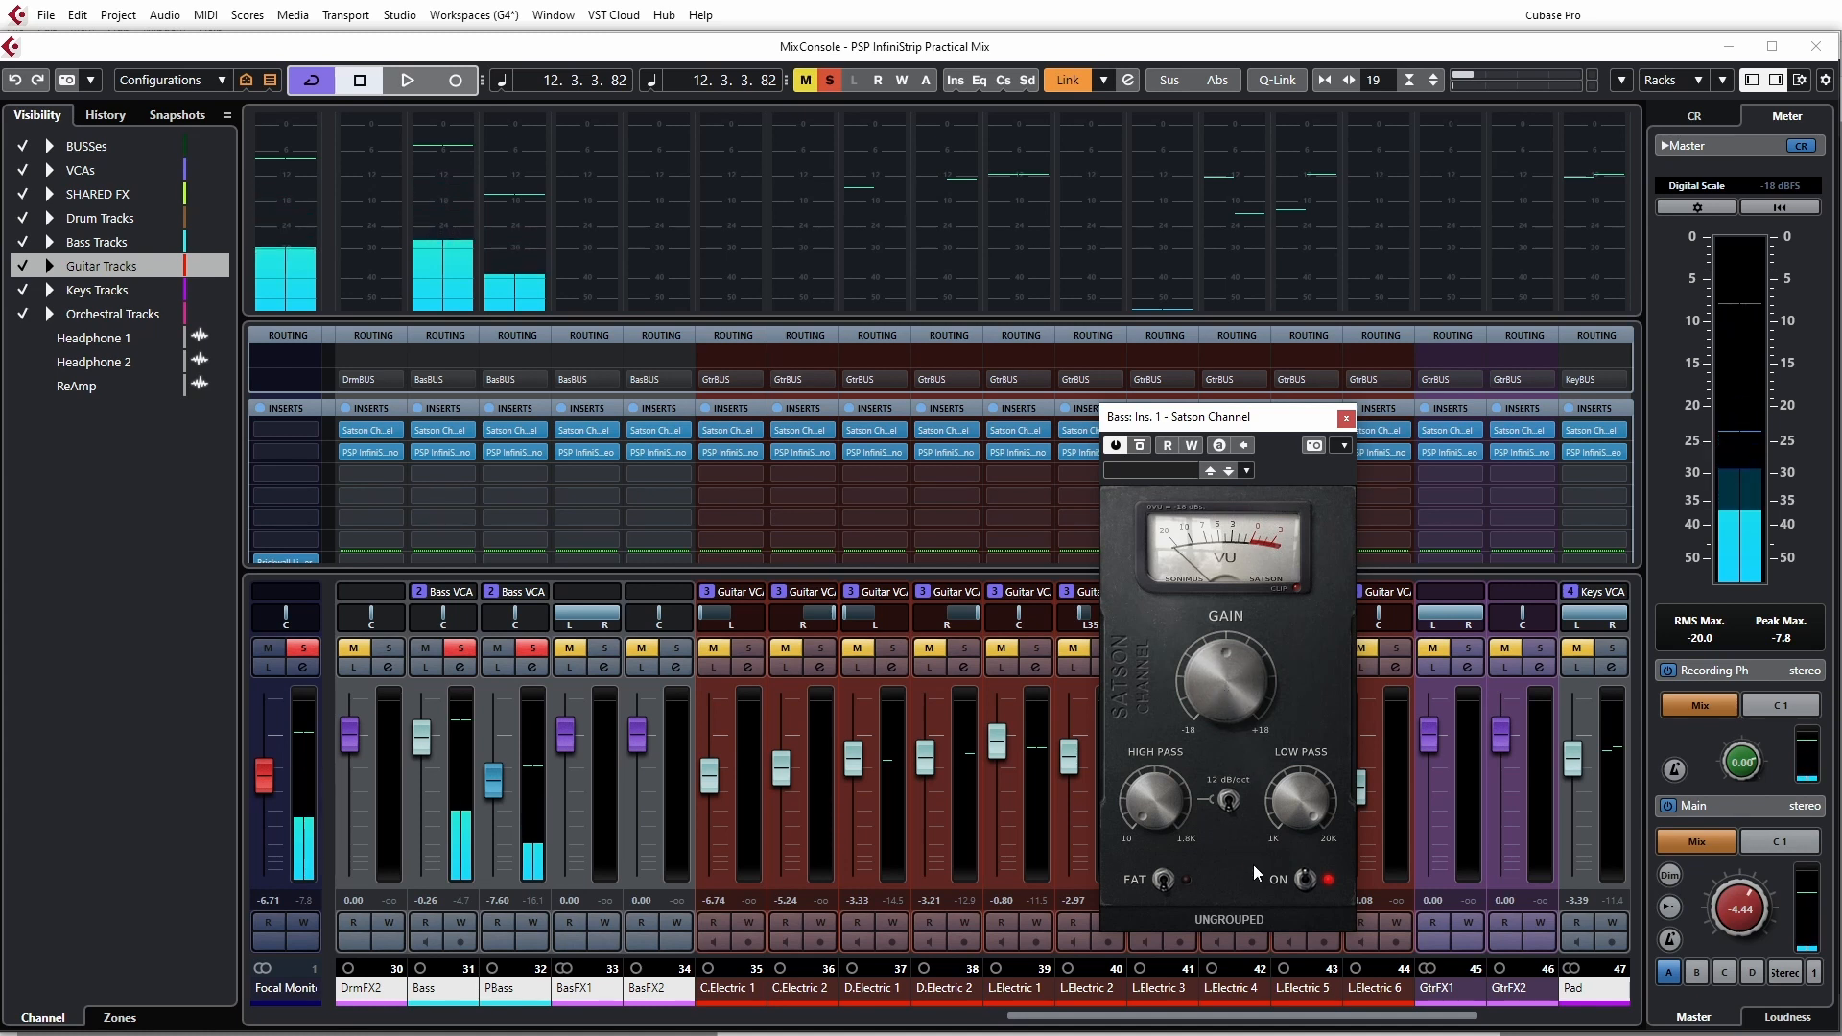
key(space)
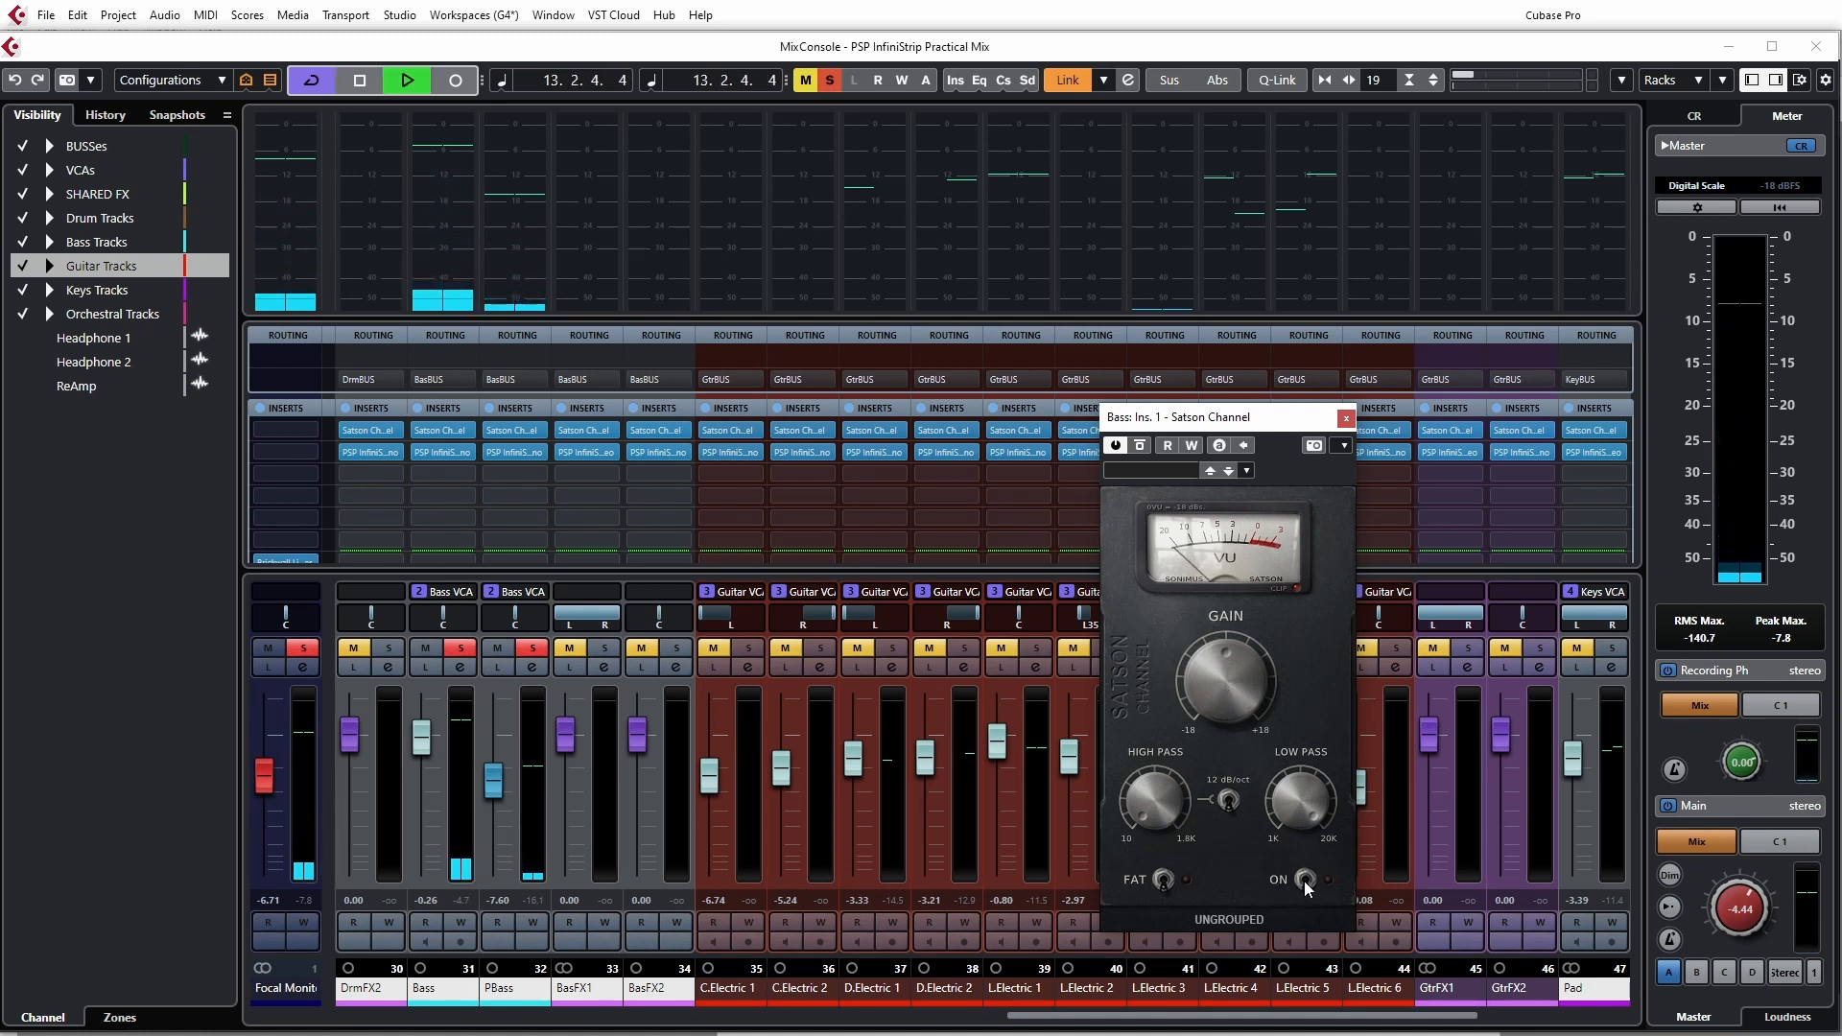
- Compare the soloed bass with the Satson Channel's FAT mode on and off during playback, ending with FAT off
click(1163, 877)
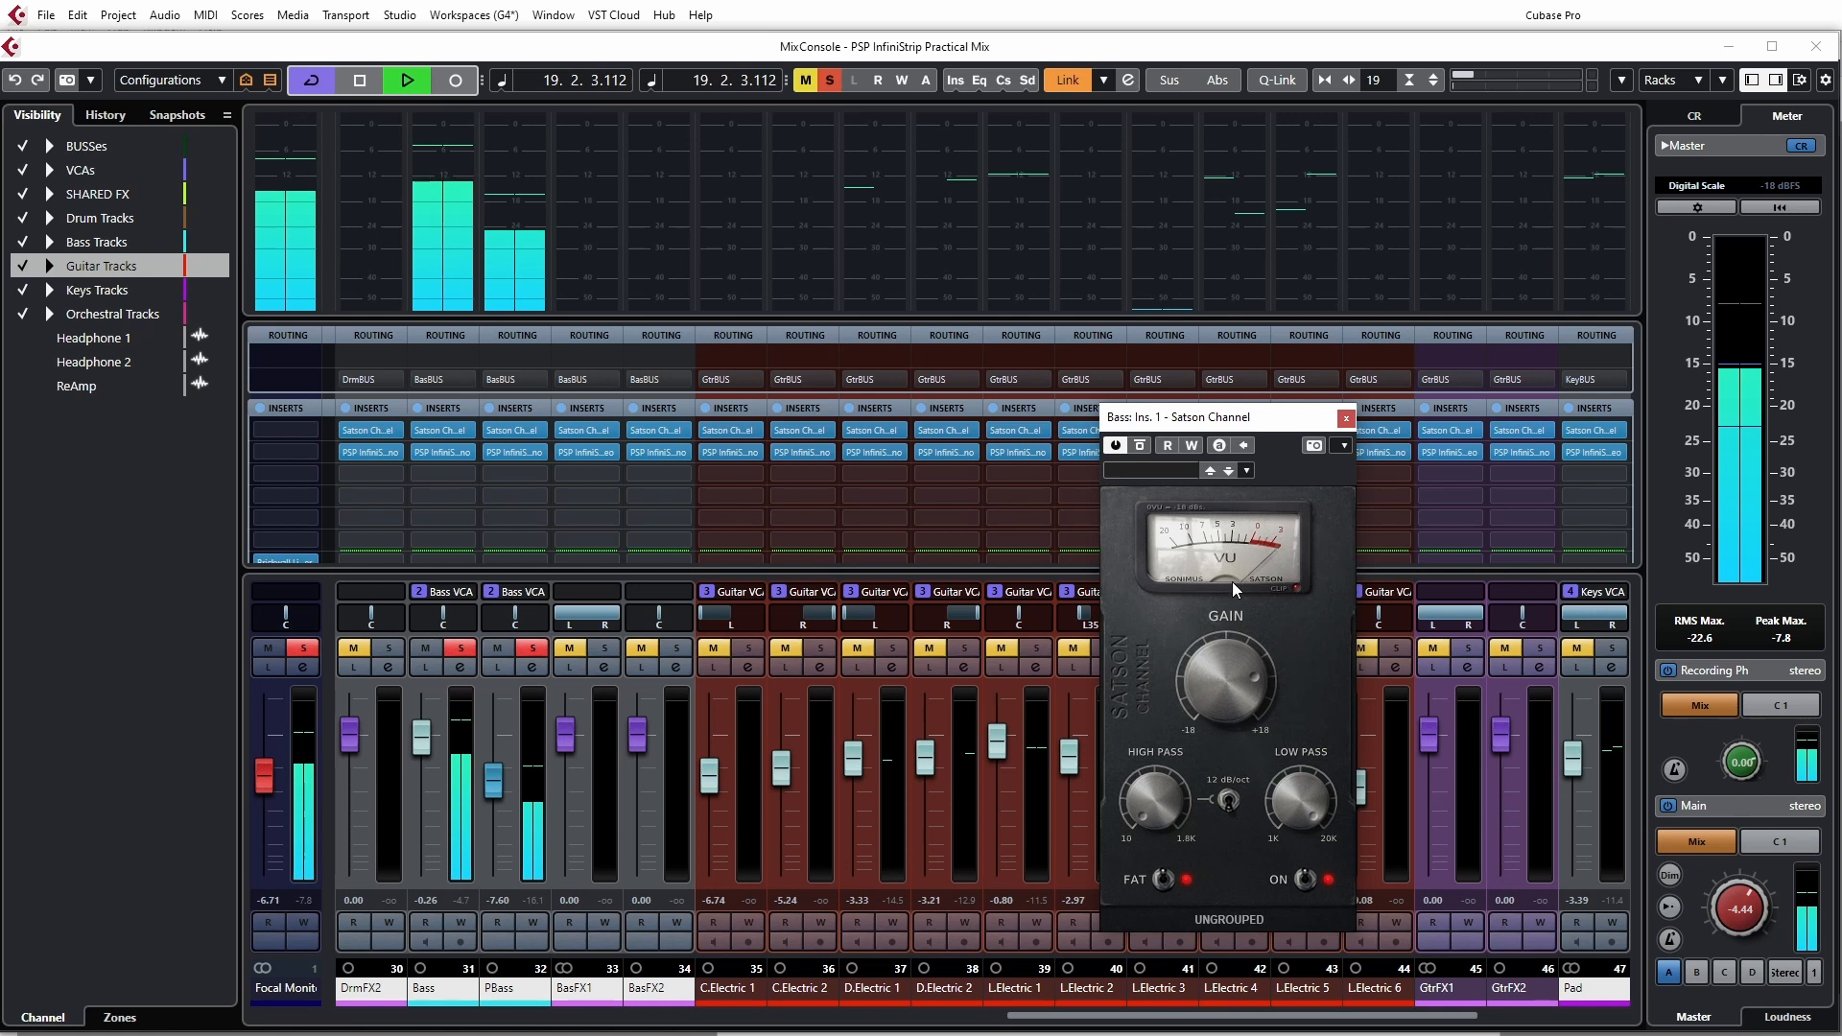
click(1163, 880)
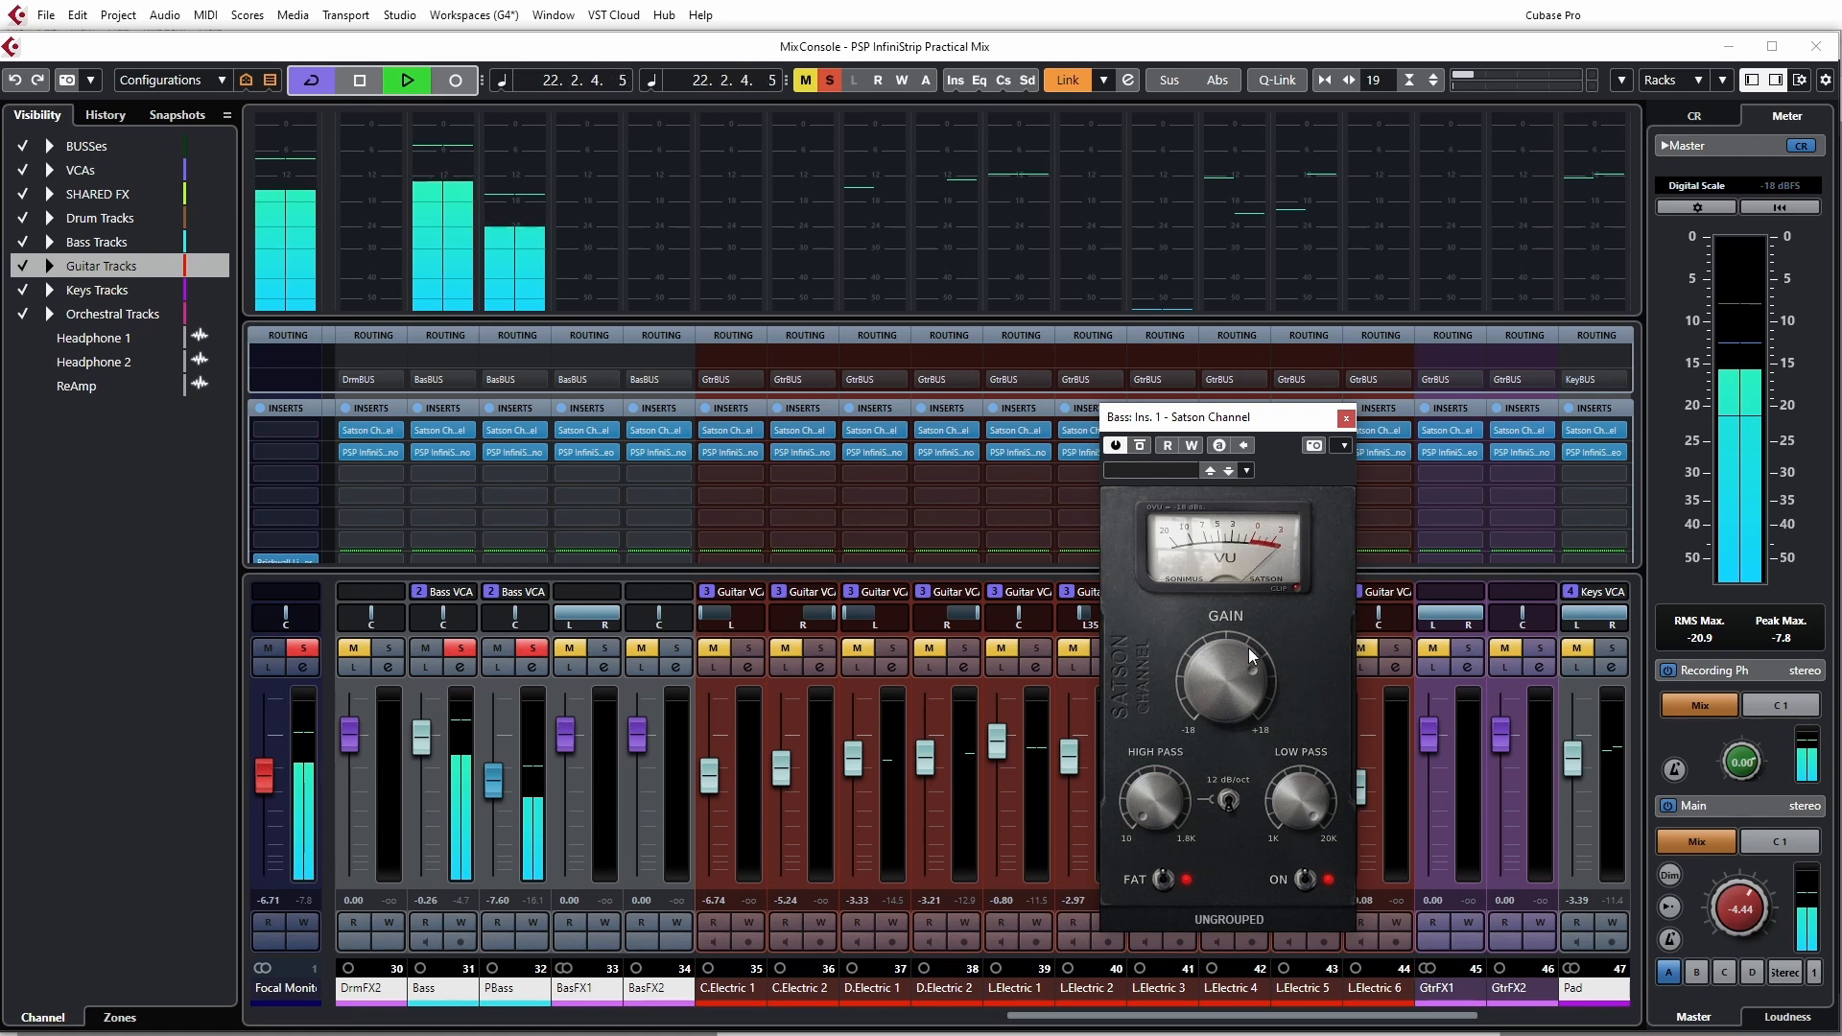
click(1165, 878)
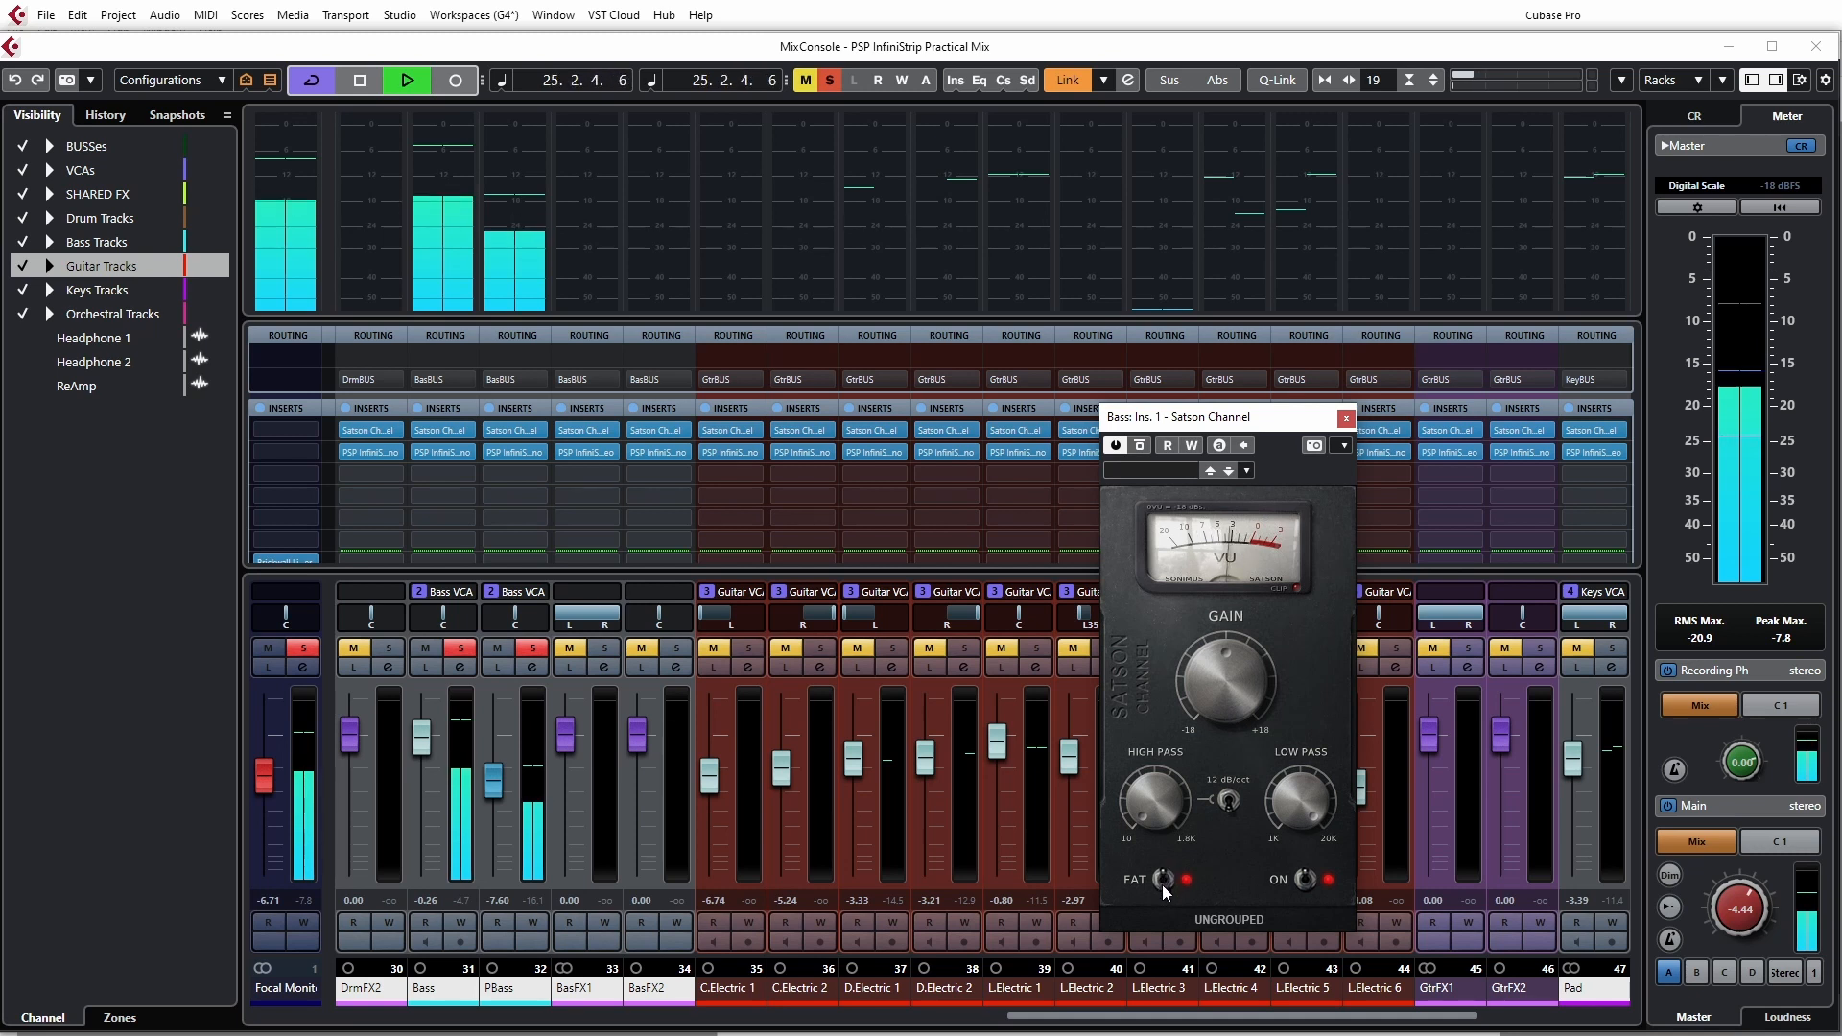
click(1161, 866)
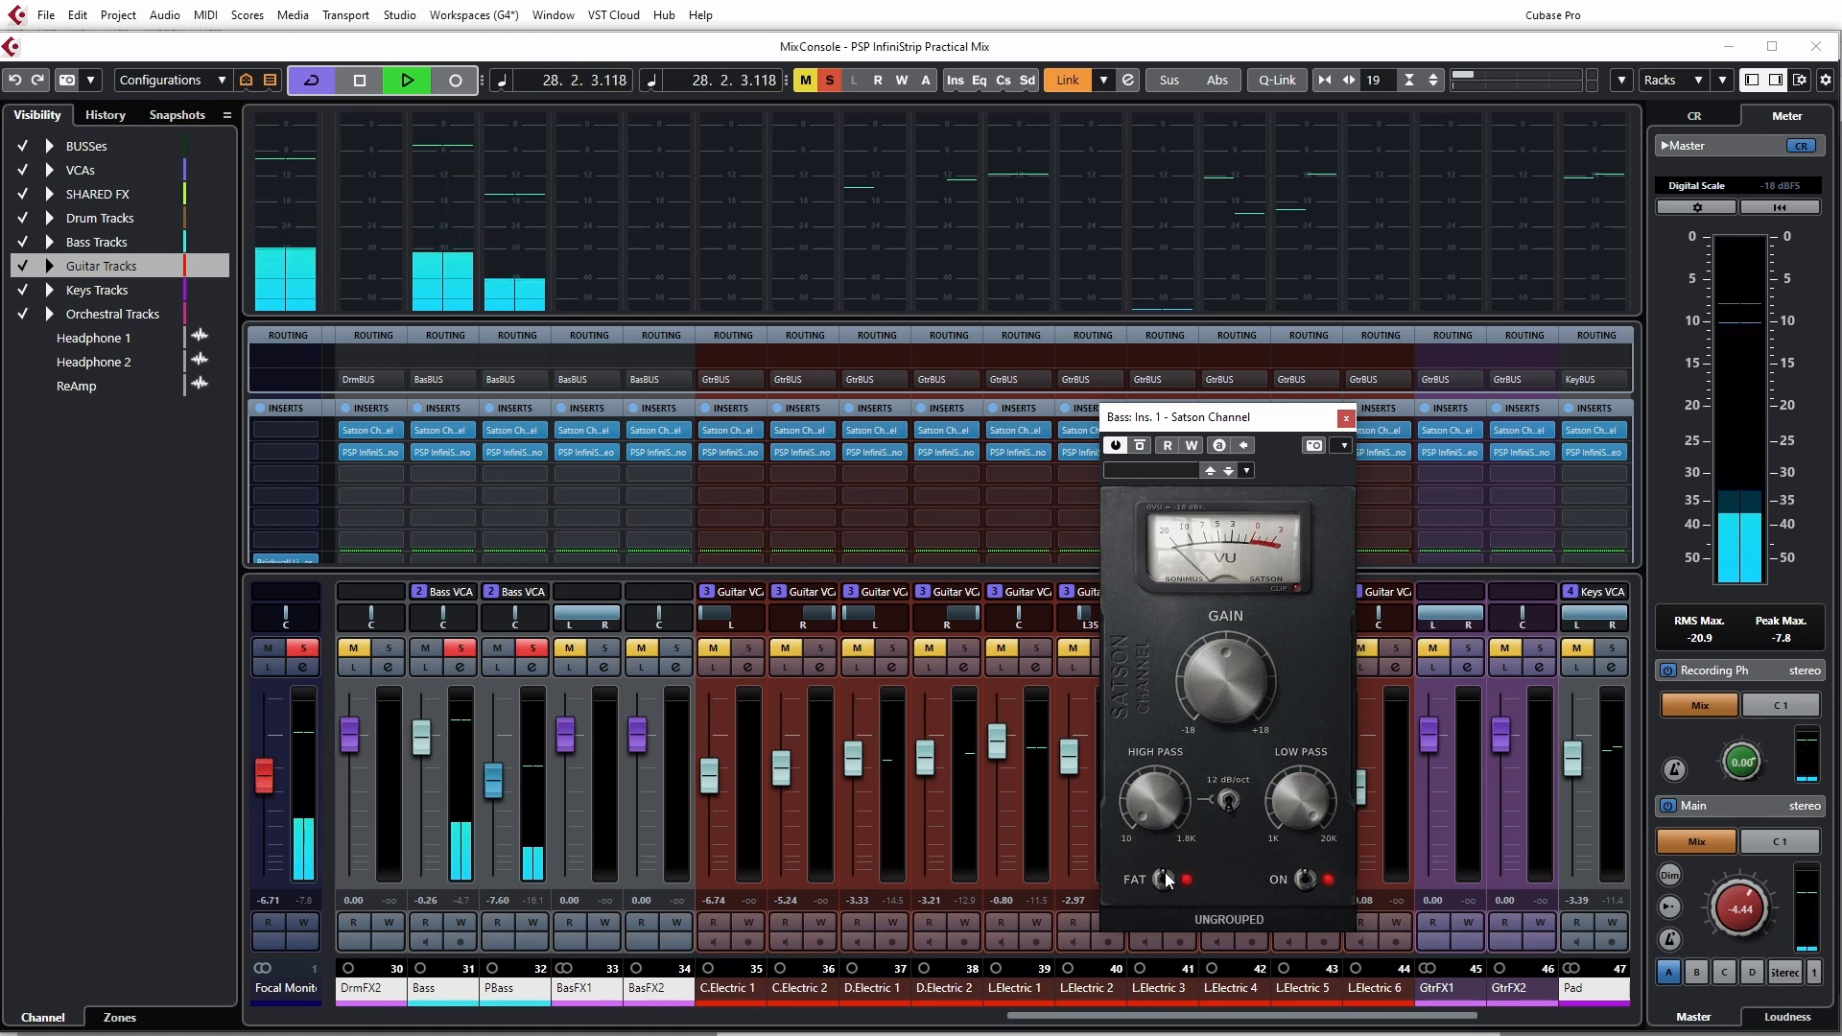
click(1164, 871)
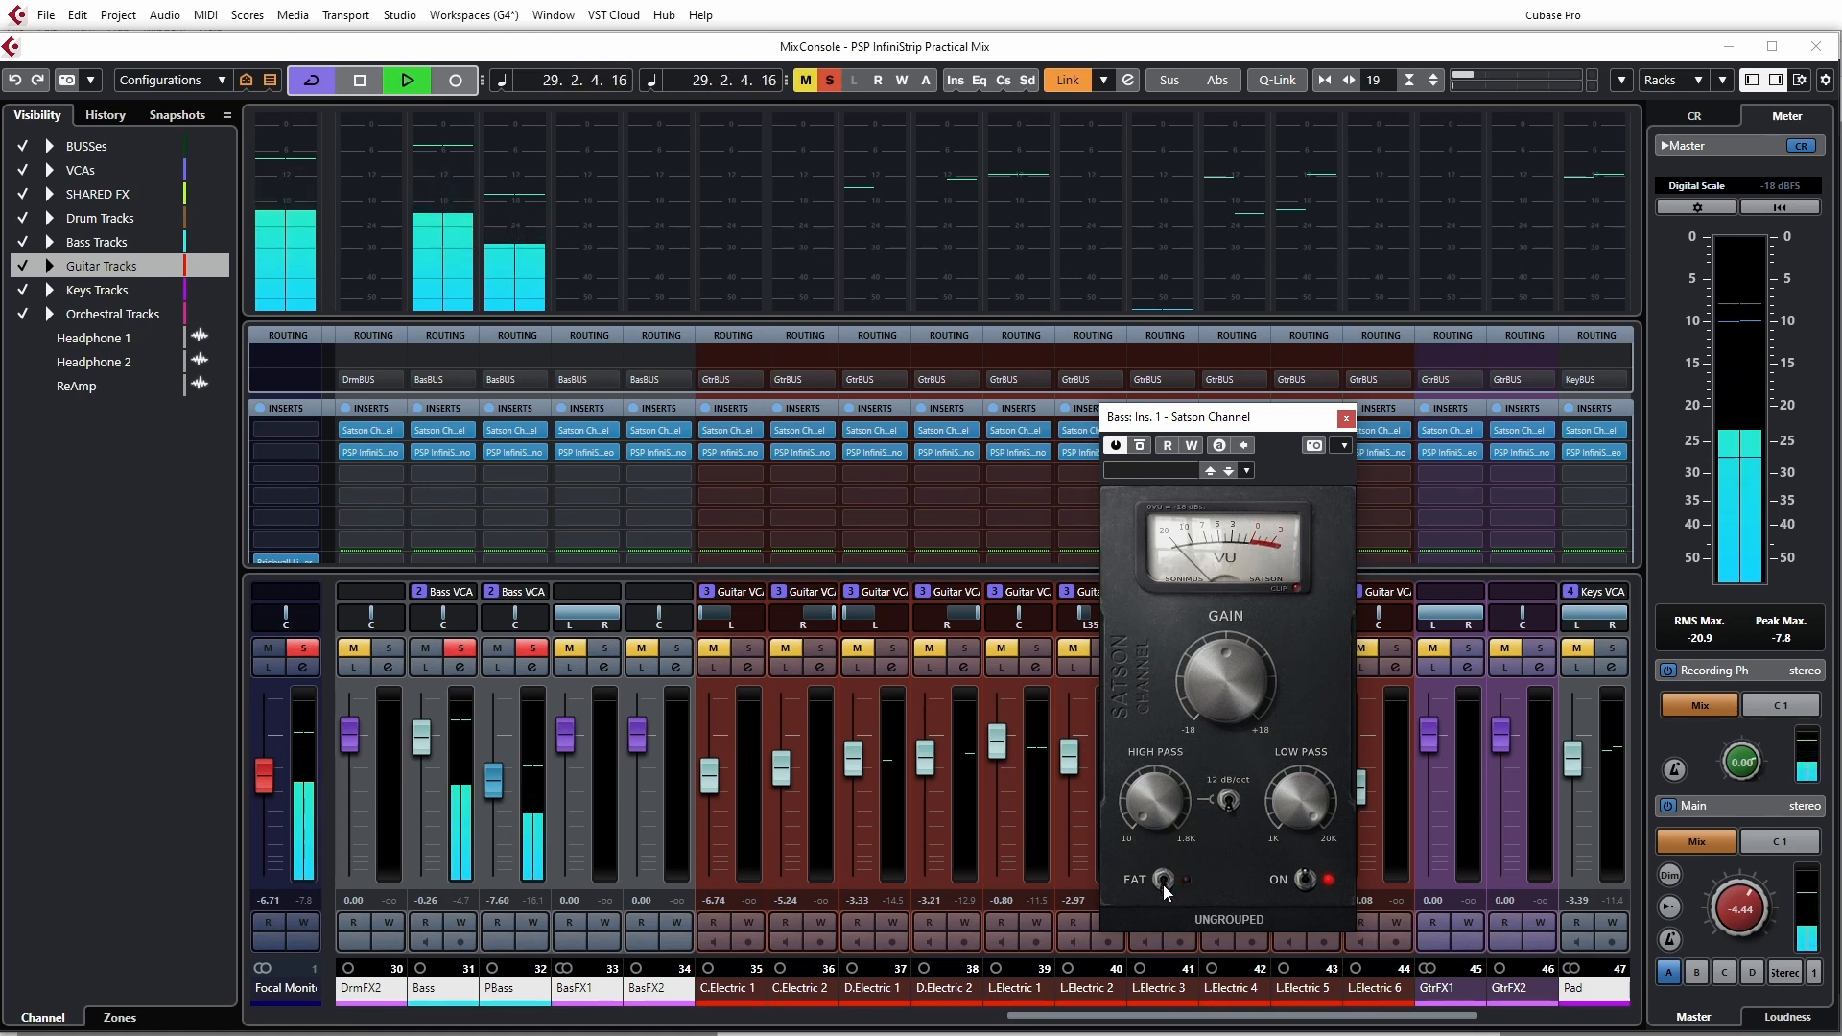
click(1163, 879)
- Switch off the Bass Satson Channel's saturation and assign the plug-in to the Bass group with playback stopped
click(1322, 888)
key(space)
click(1242, 917)
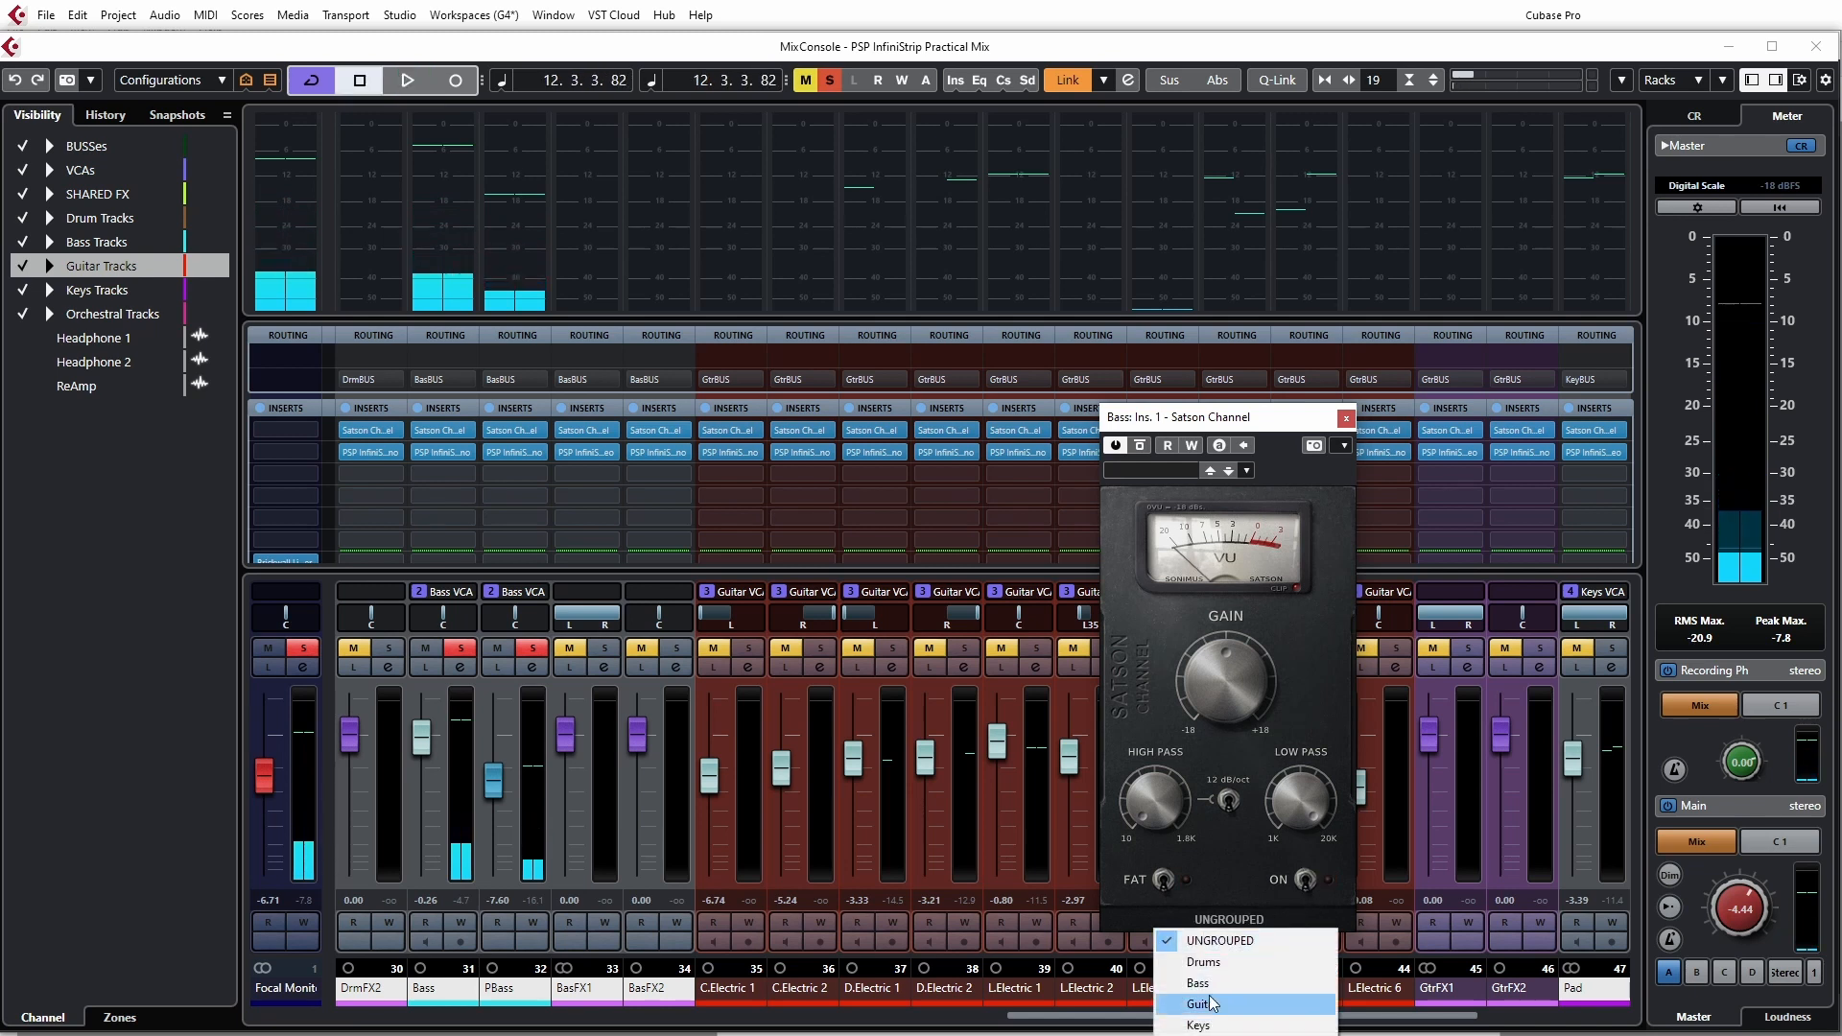
click(1210, 985)
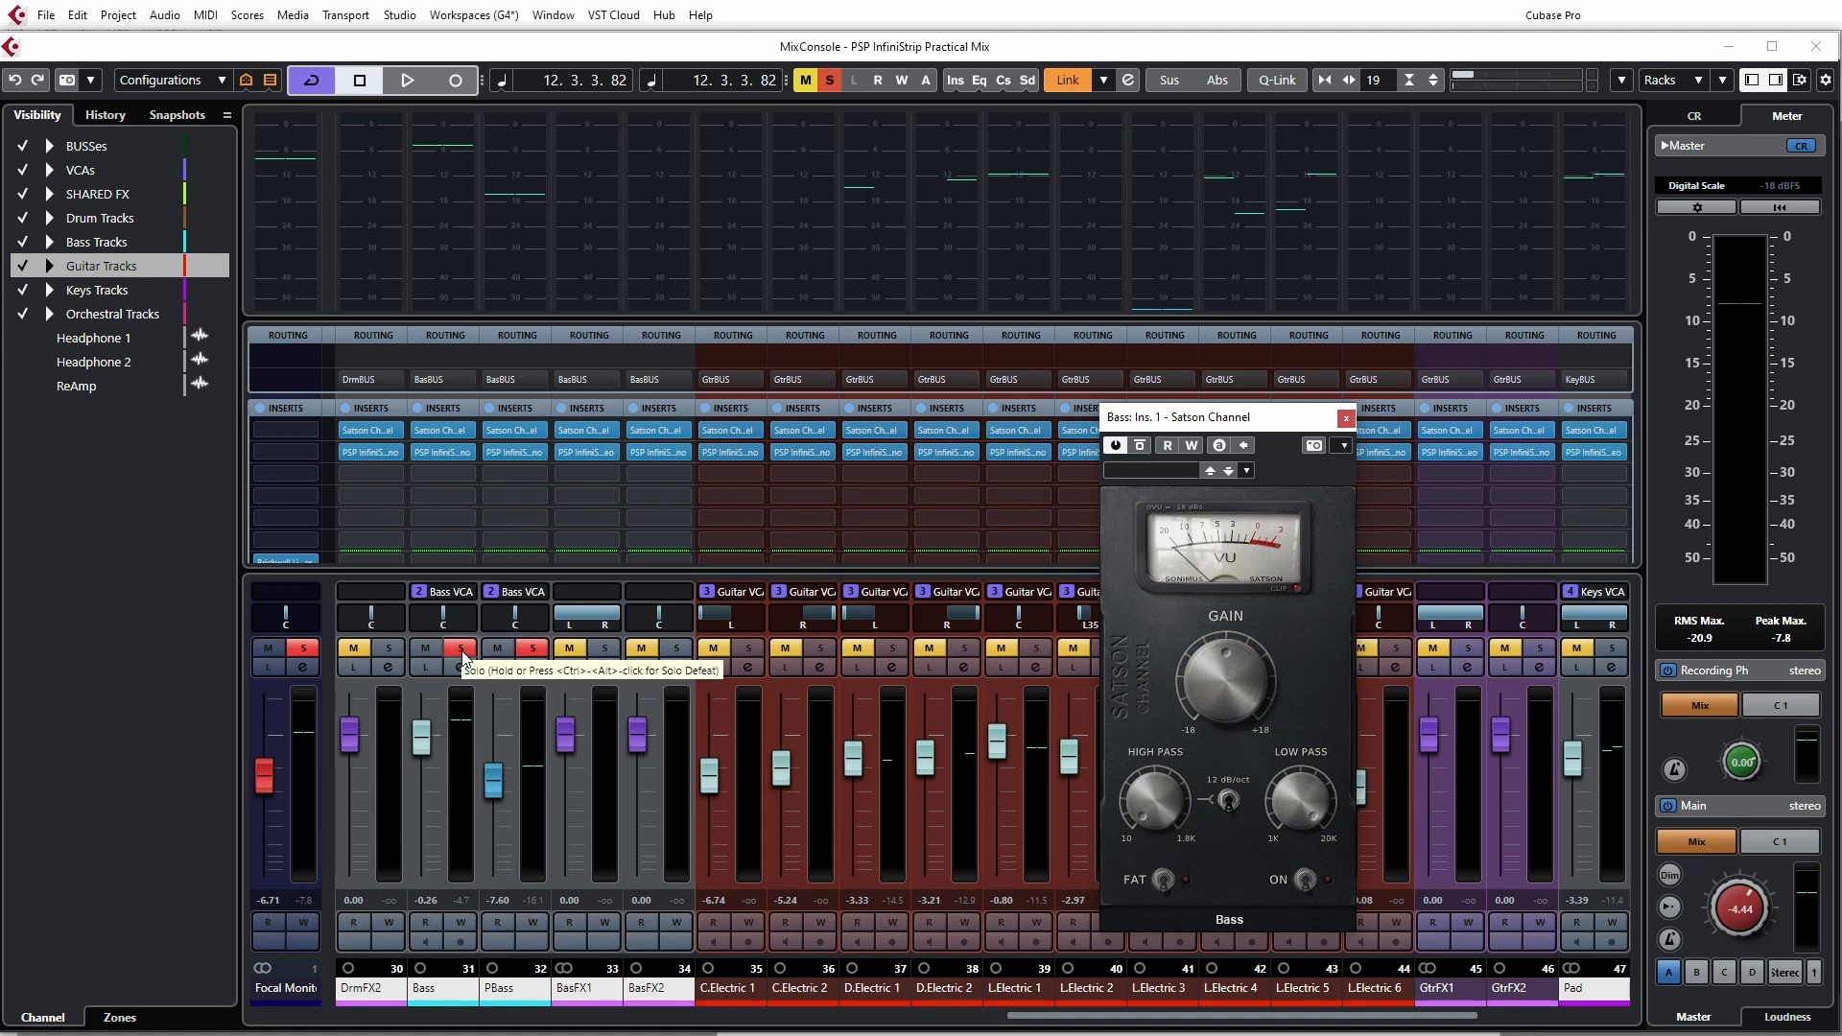
- Unsolo the bass channels and replace the Bass Satson window with the MixBus Satson Buss
click(461, 649)
click(1346, 416)
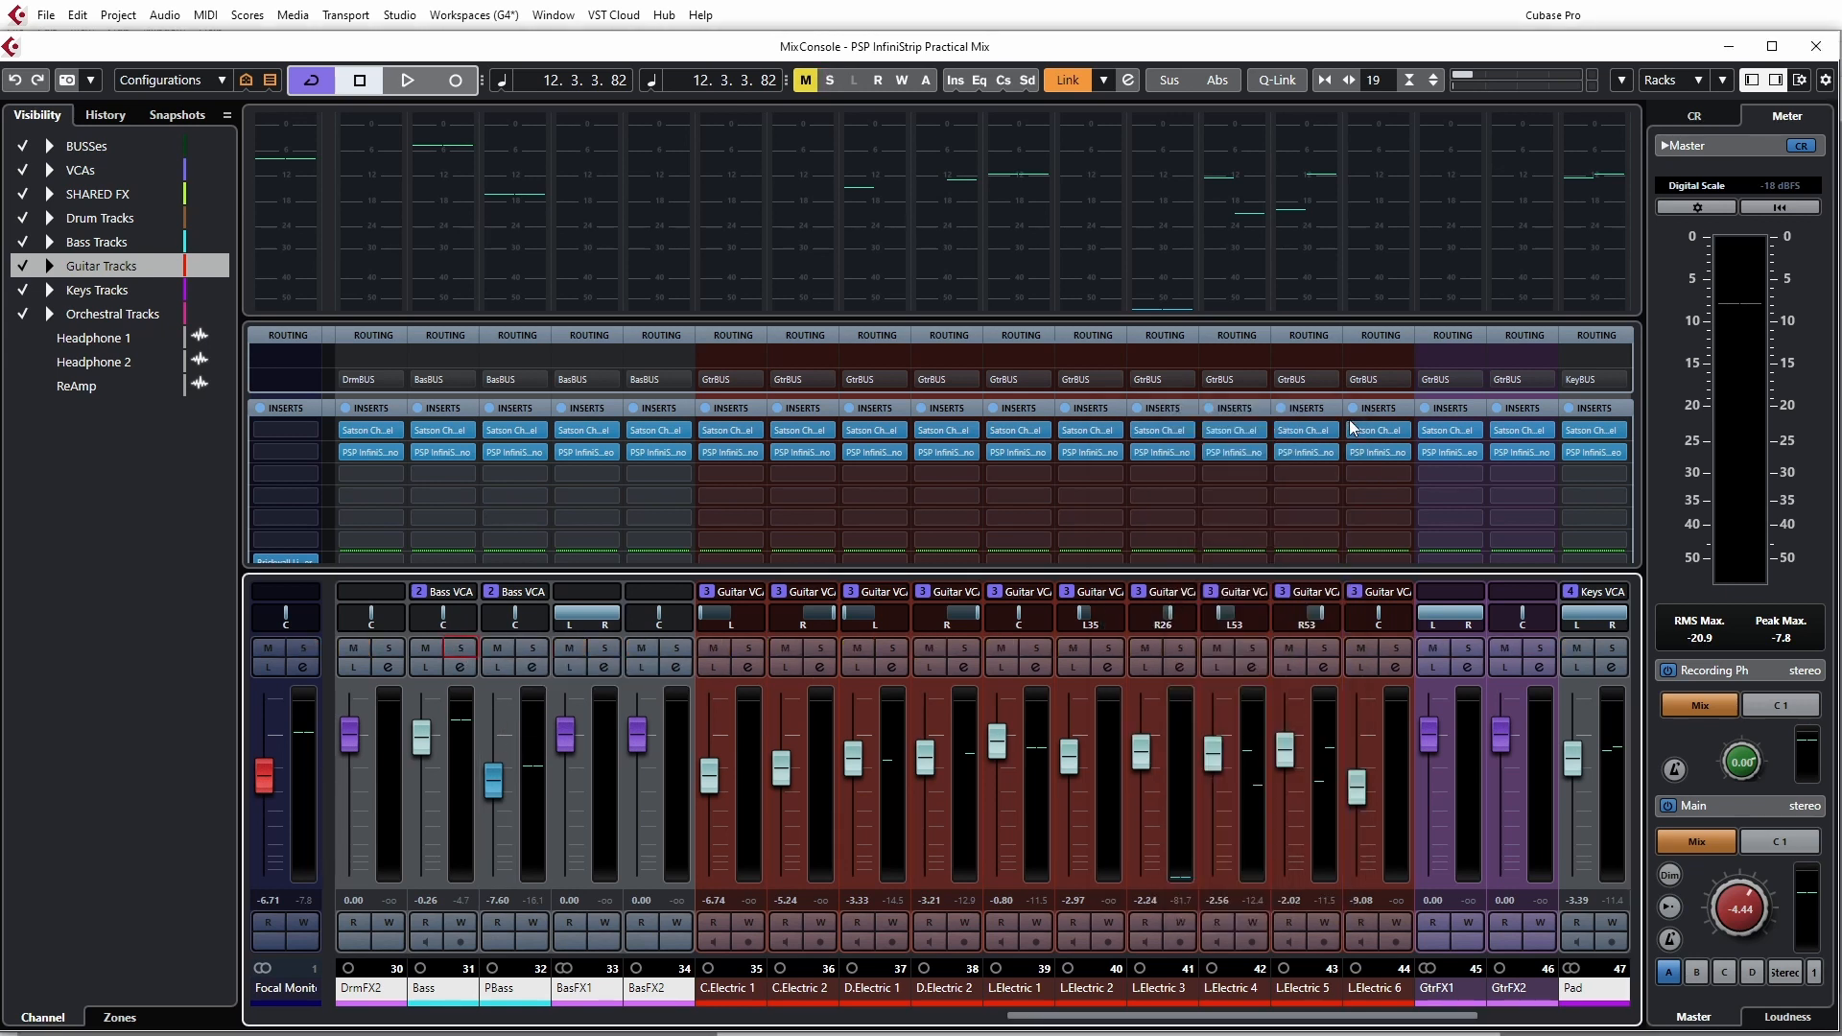
drag(1161, 1015, 341, 1032)
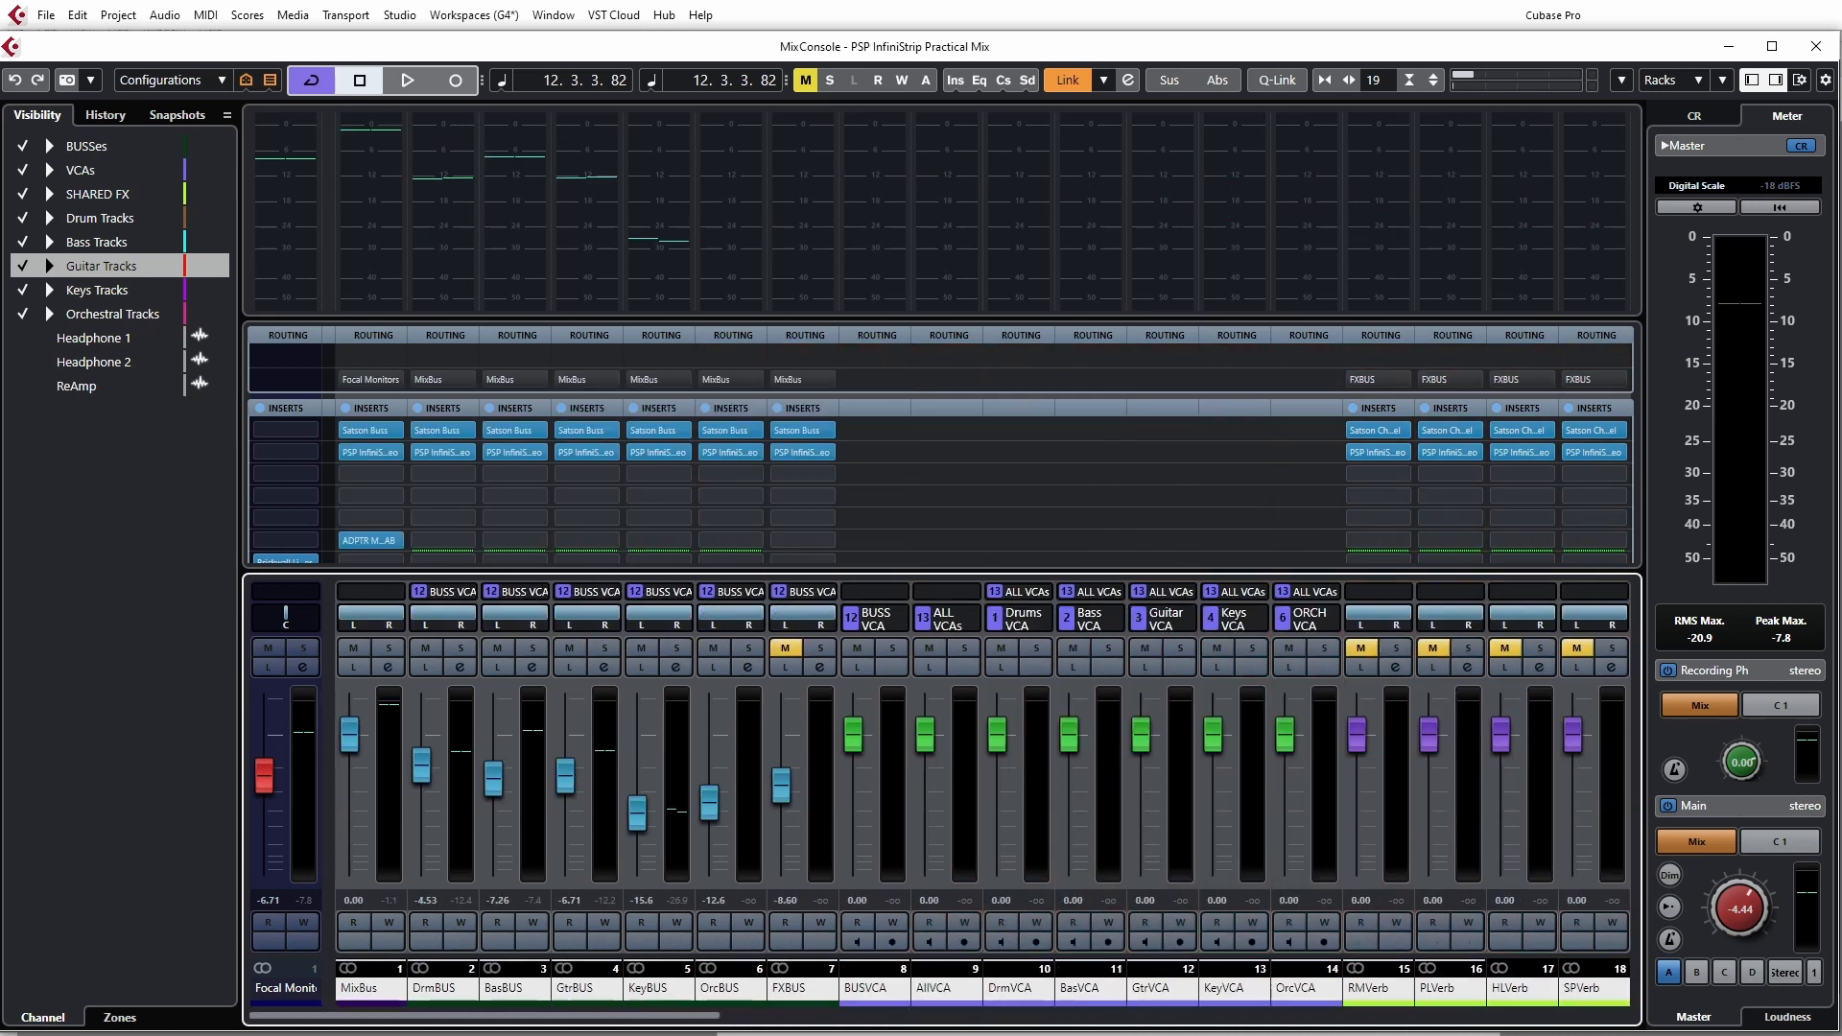
click(371, 432)
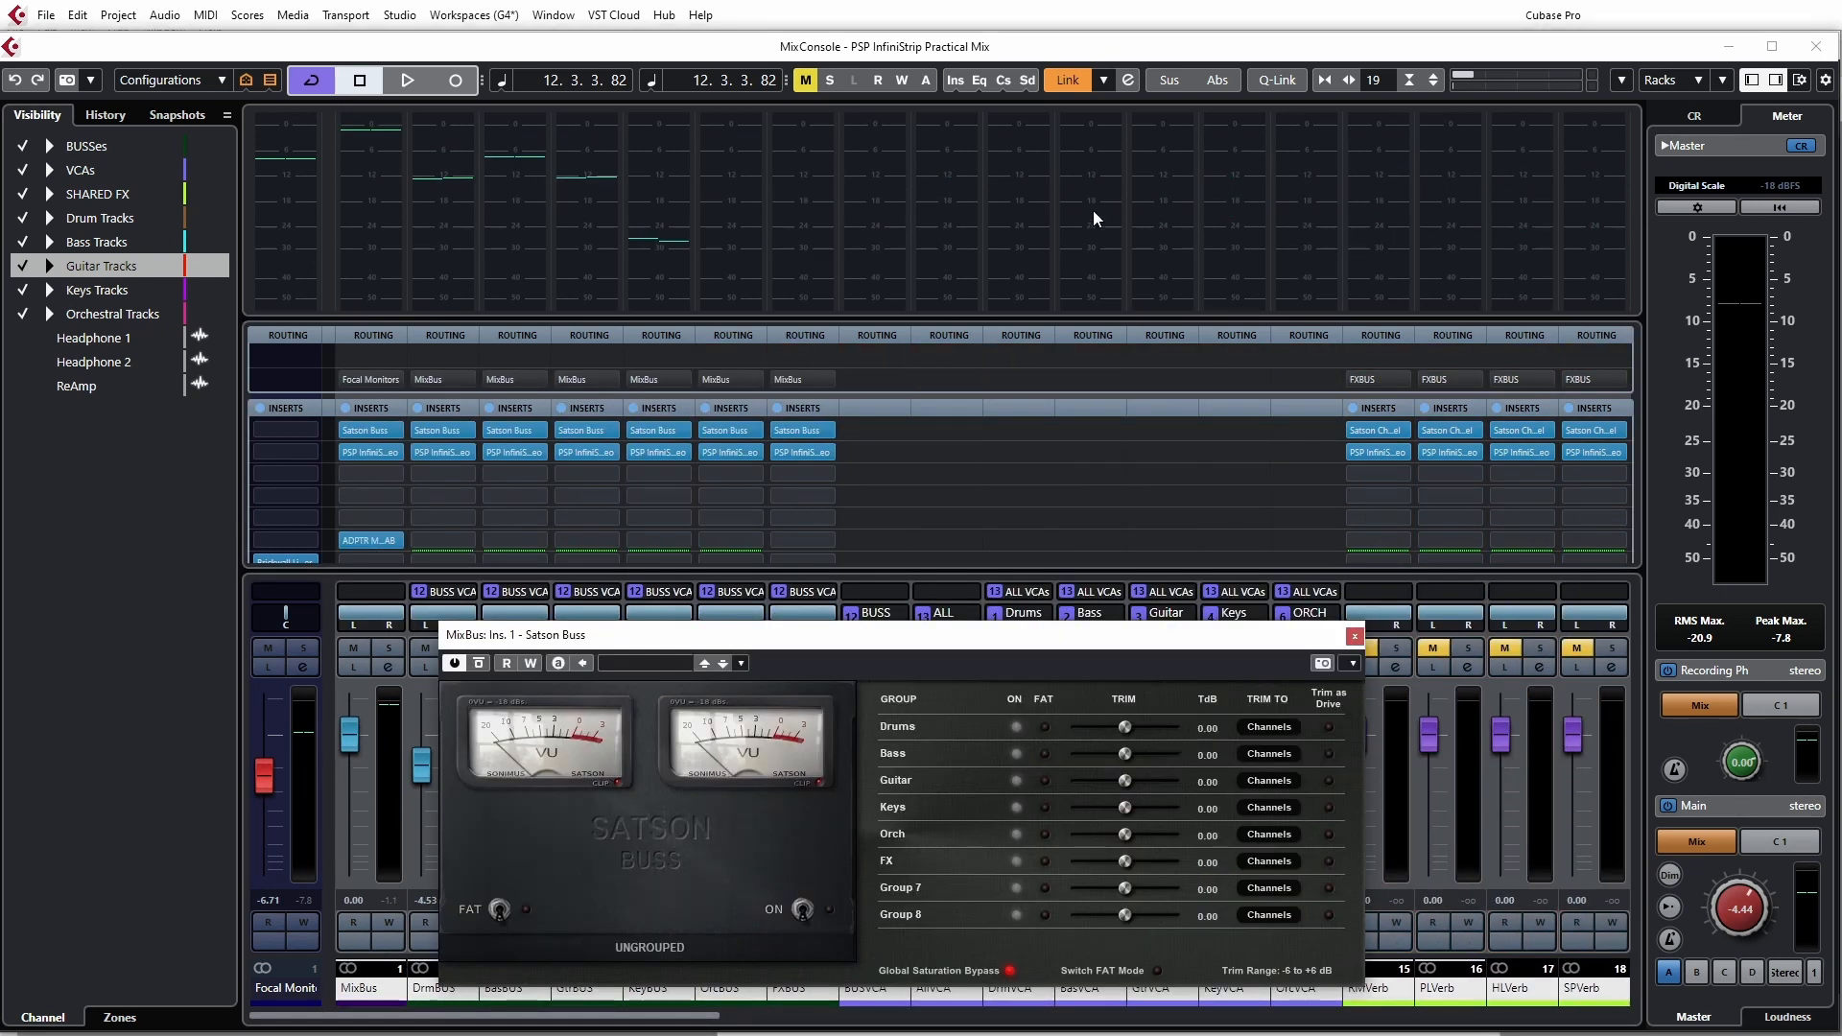
drag(1056, 634, 1157, 401)
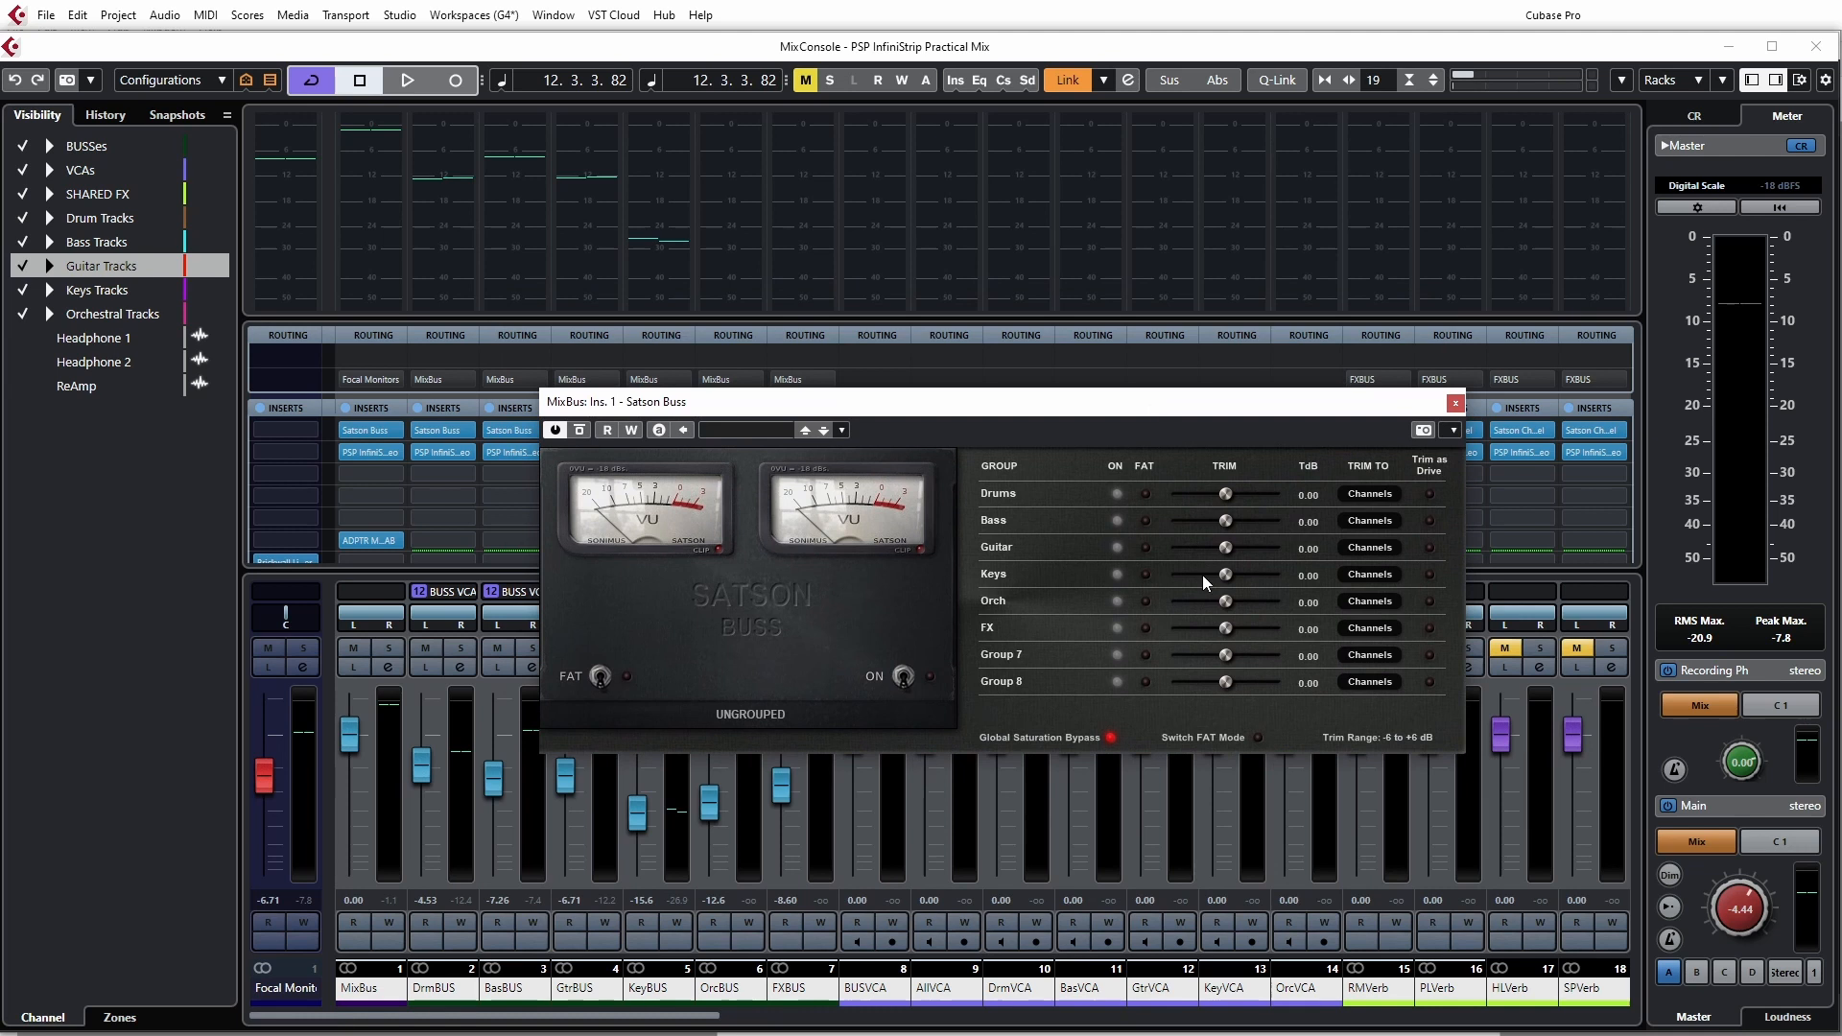
- Play the full mix and switch on the MixBus Satson Buss saturation, comparing it on and off
click(1110, 737)
key(space)
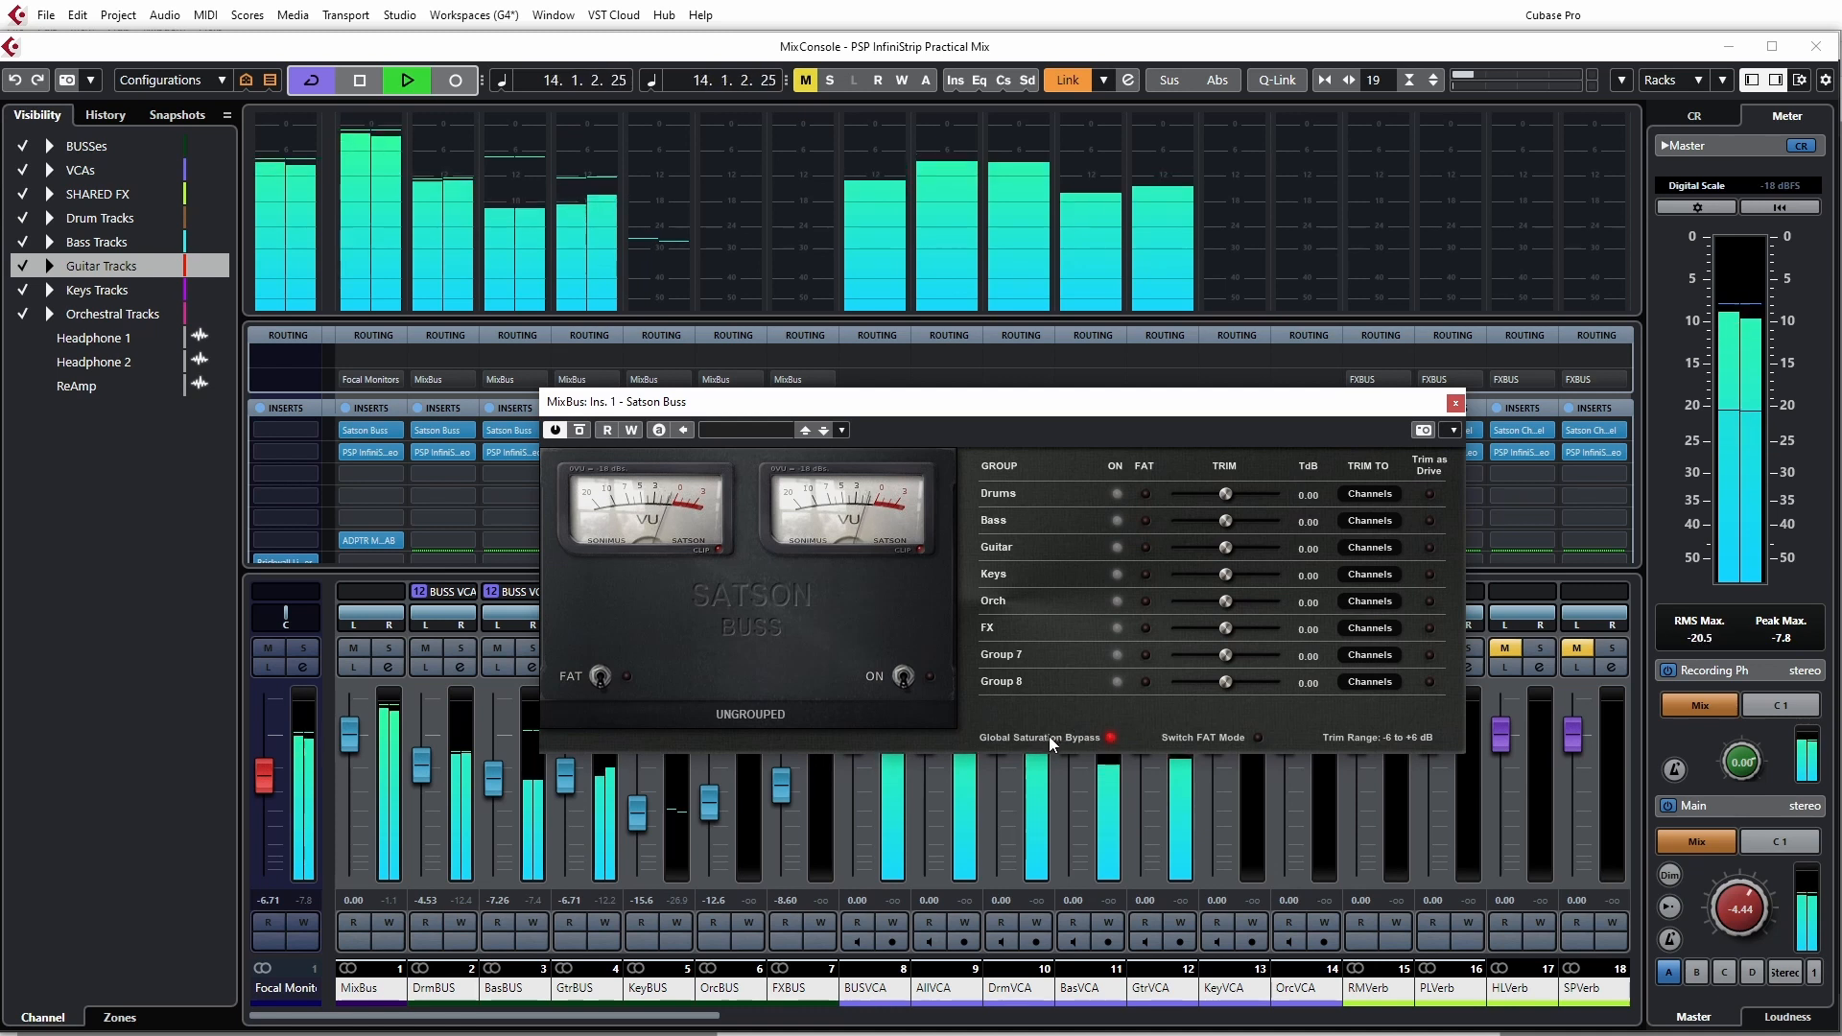
drag(959, 407, 977, 432)
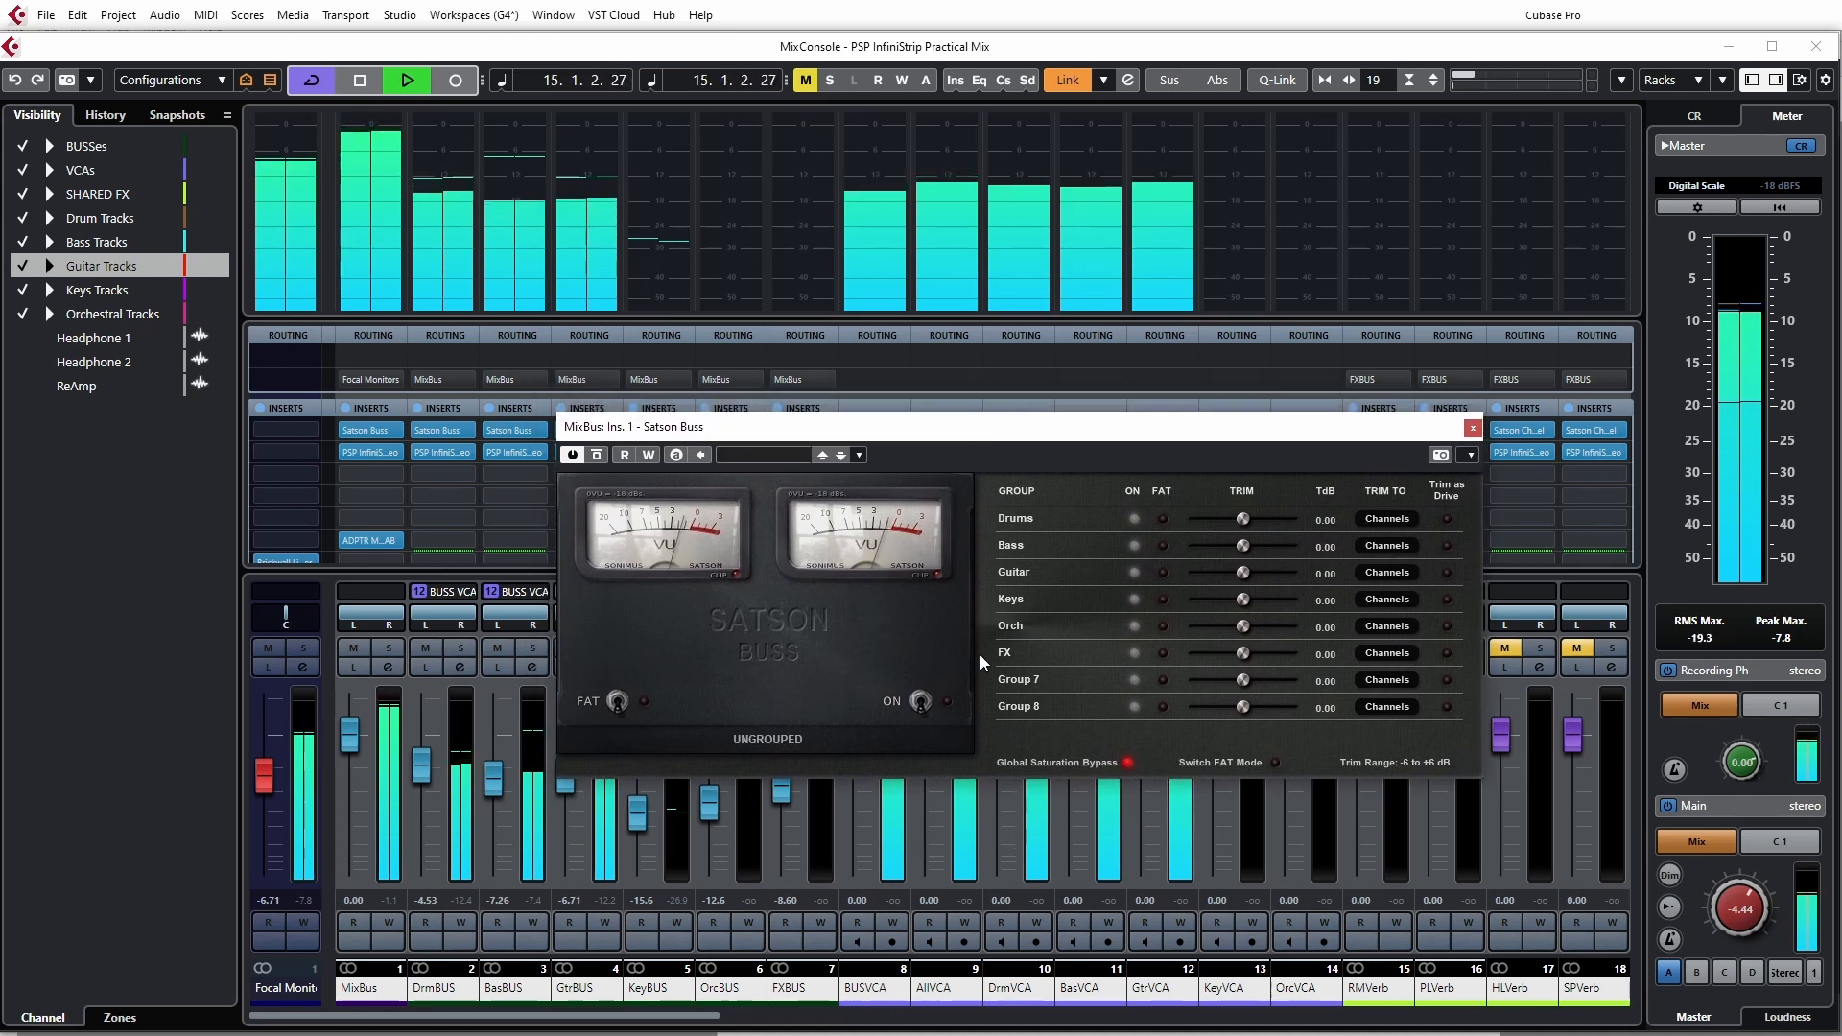
click(920, 699)
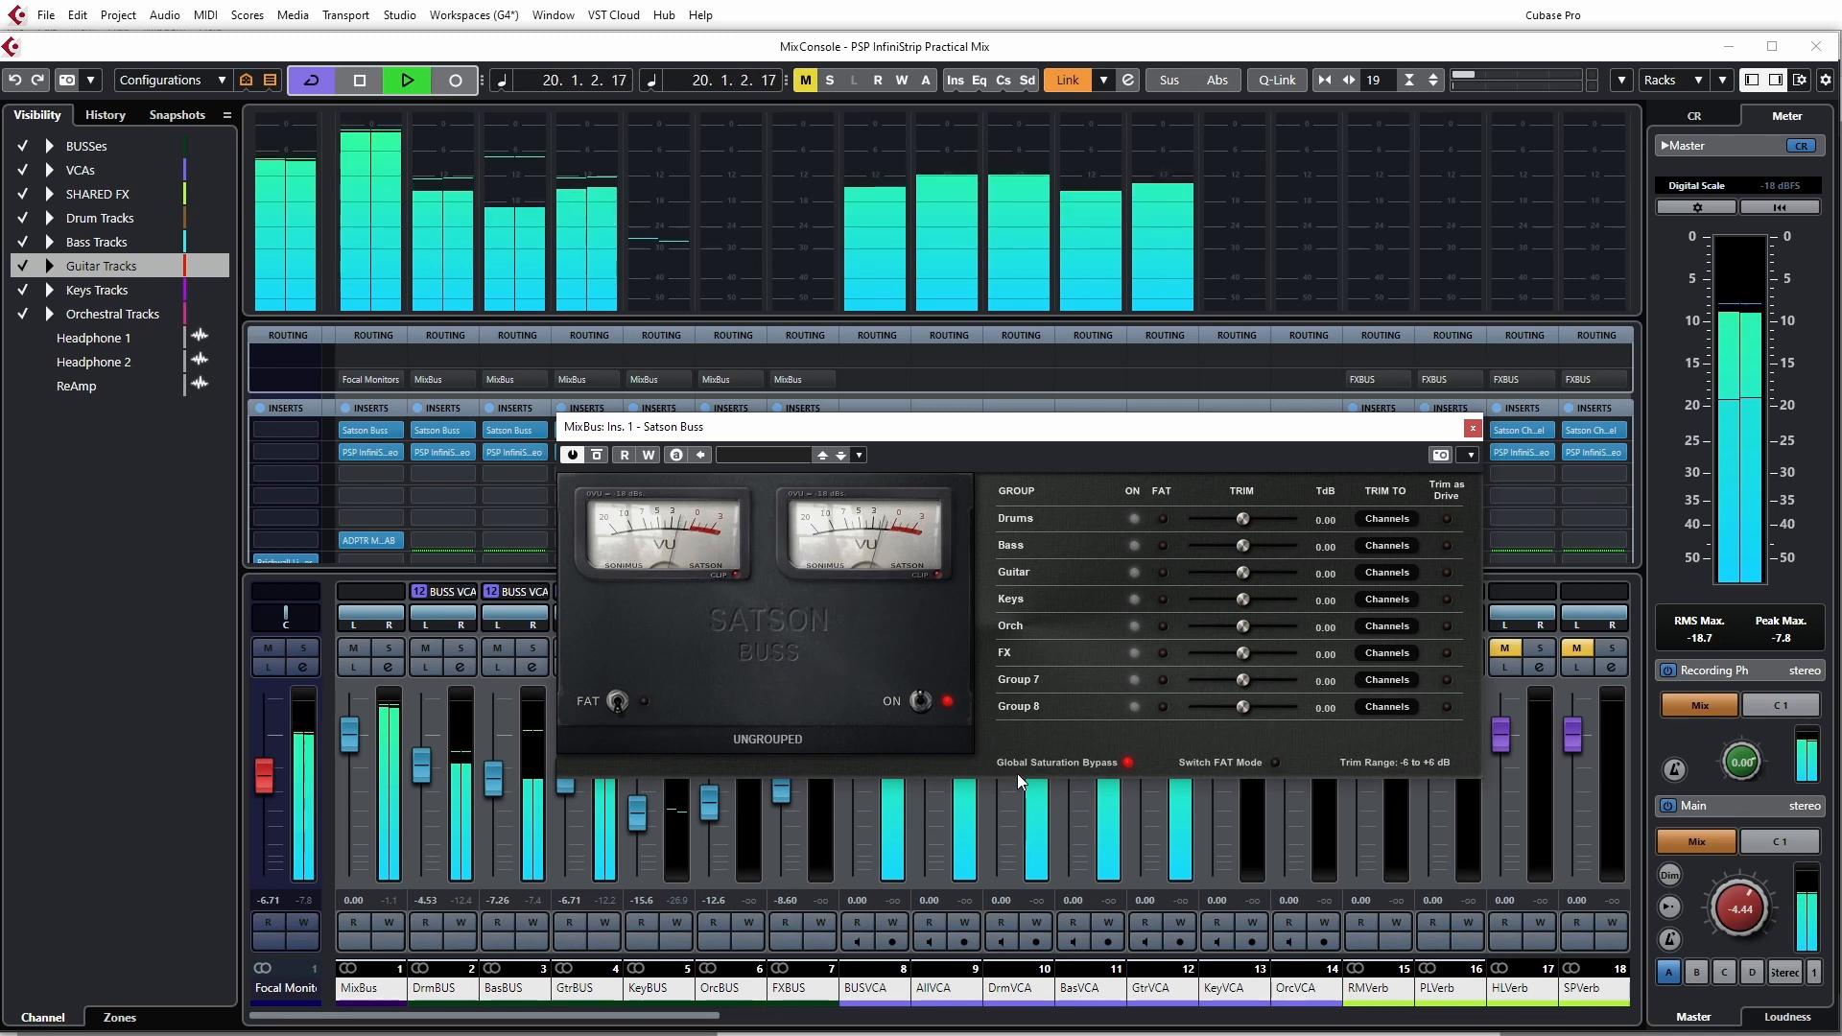
click(921, 702)
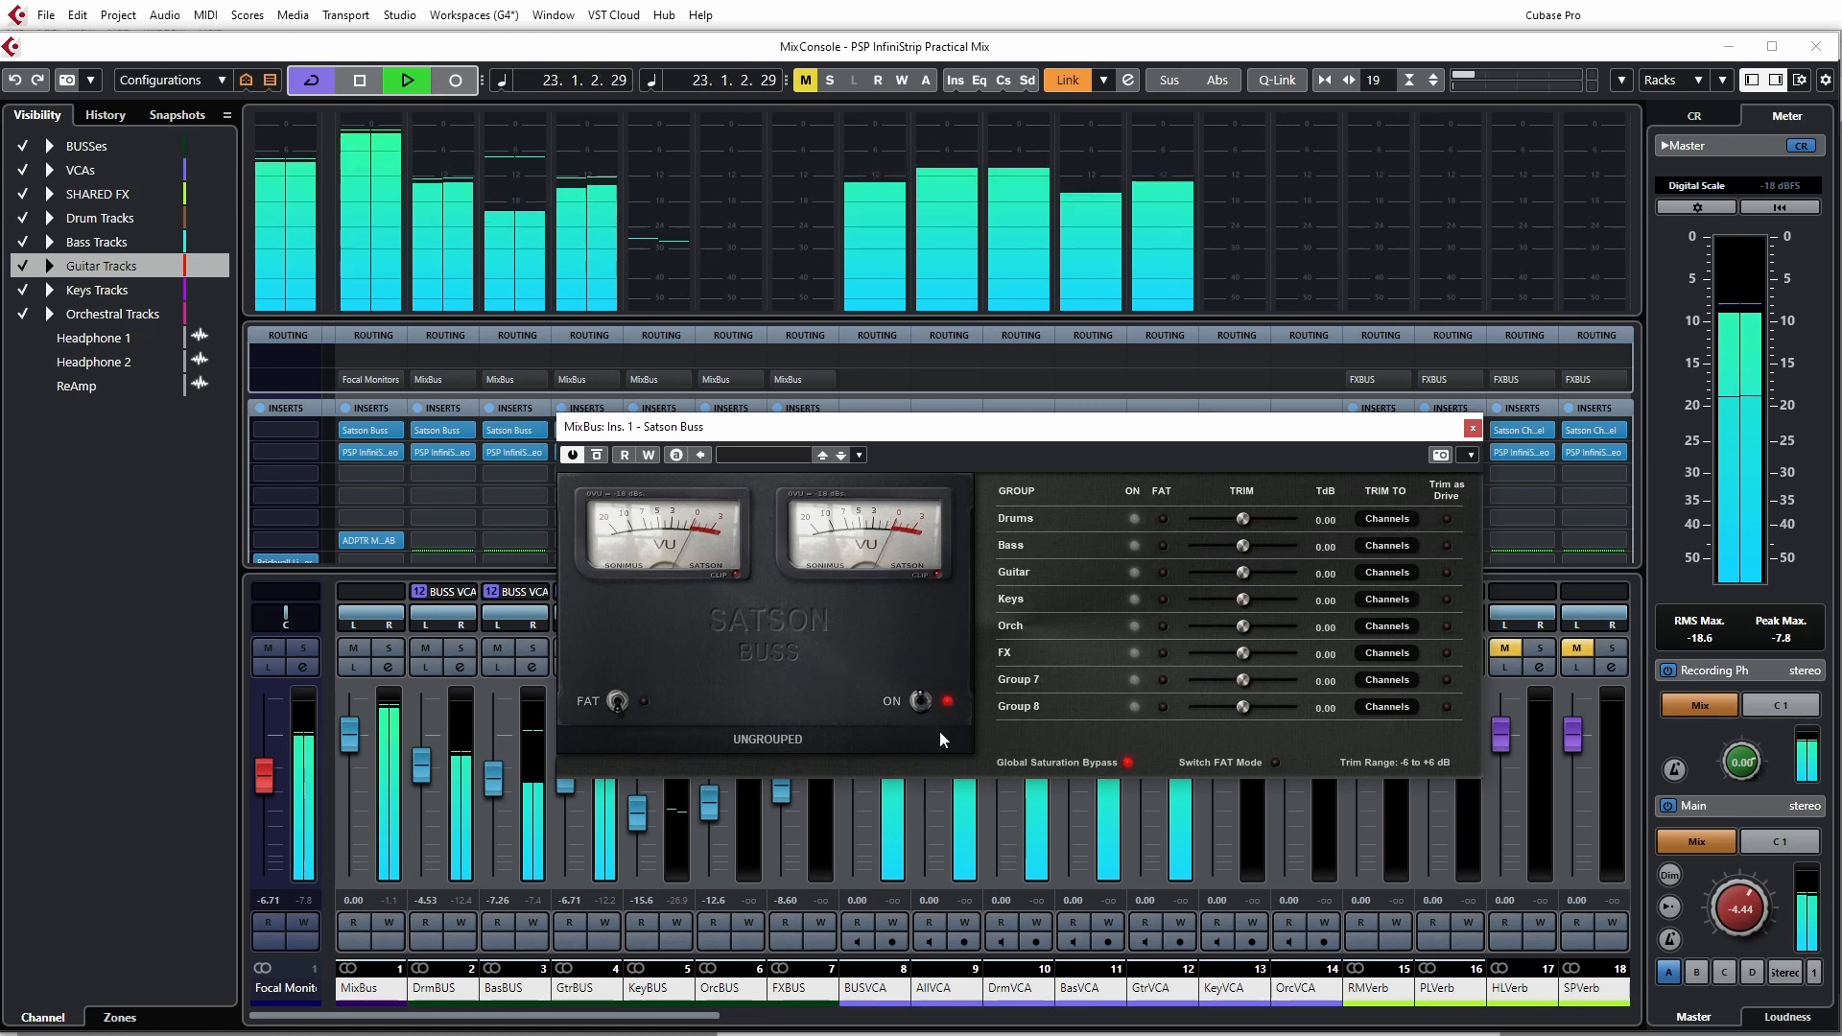
- Compare the mix with the MixBus Satson Buss FAT mode on and off, leave FAT off and restart playback
click(617, 701)
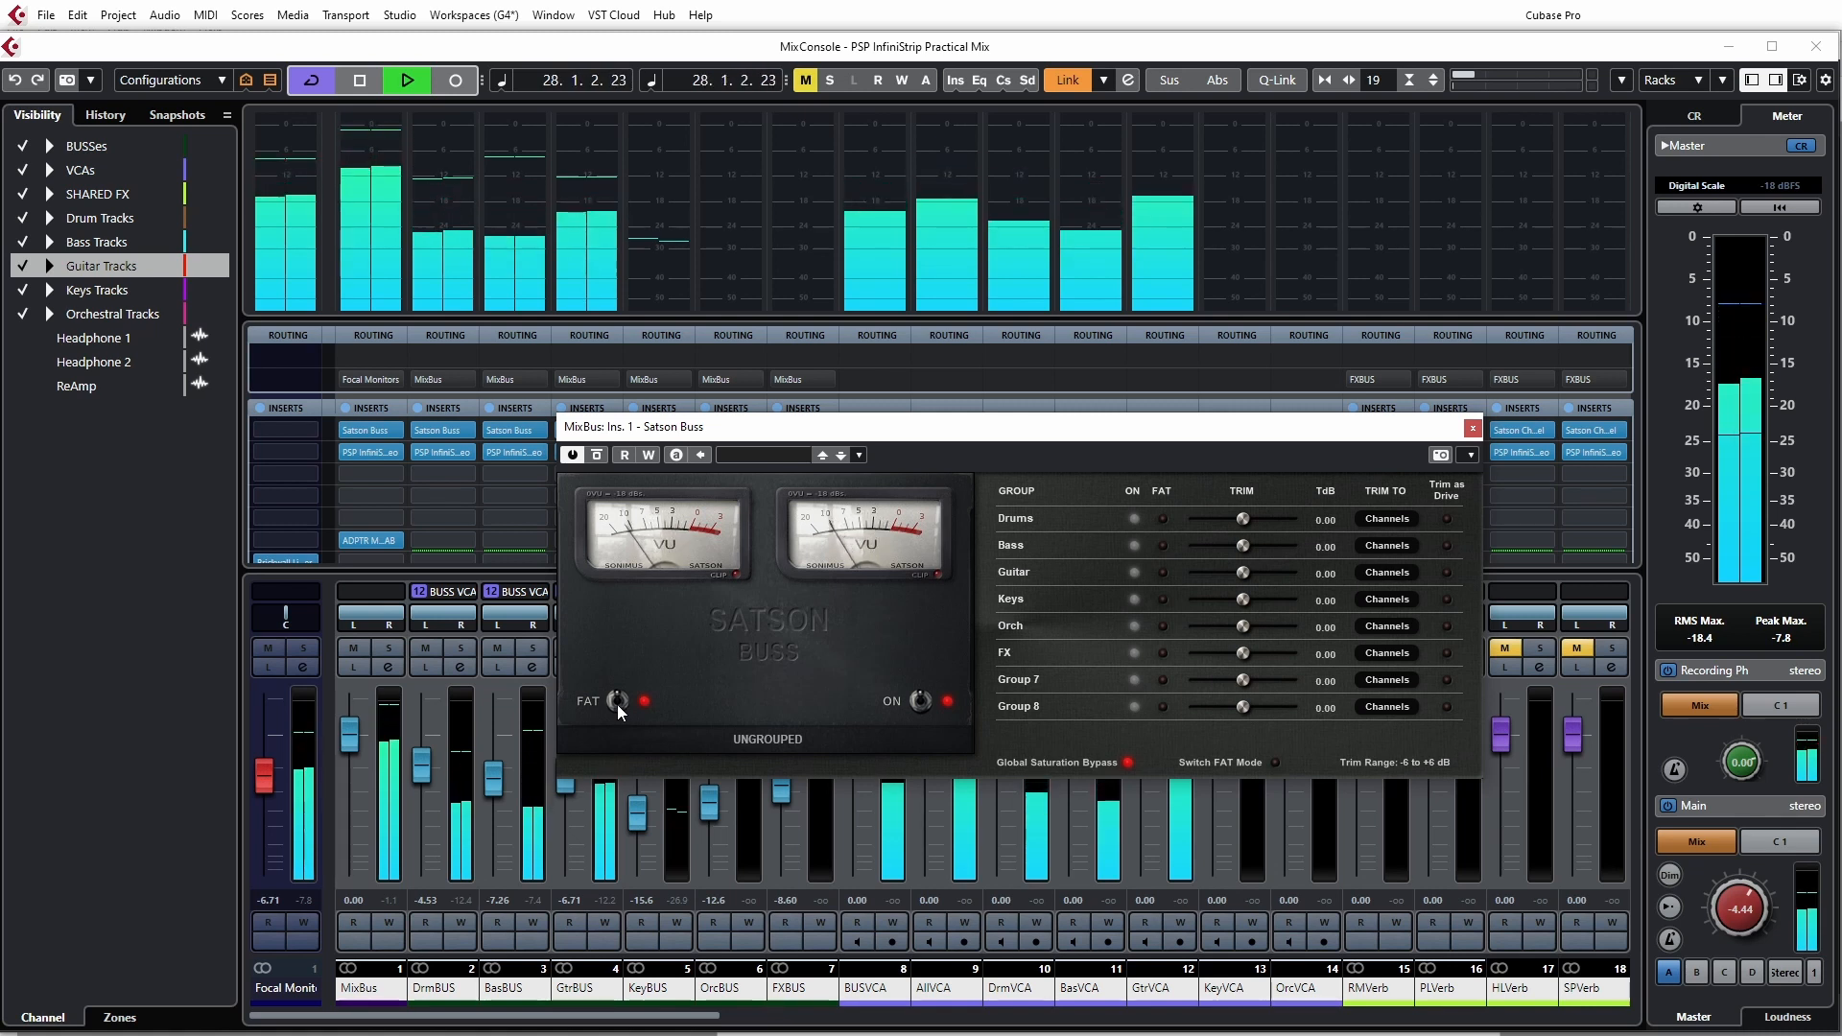
click(618, 695)
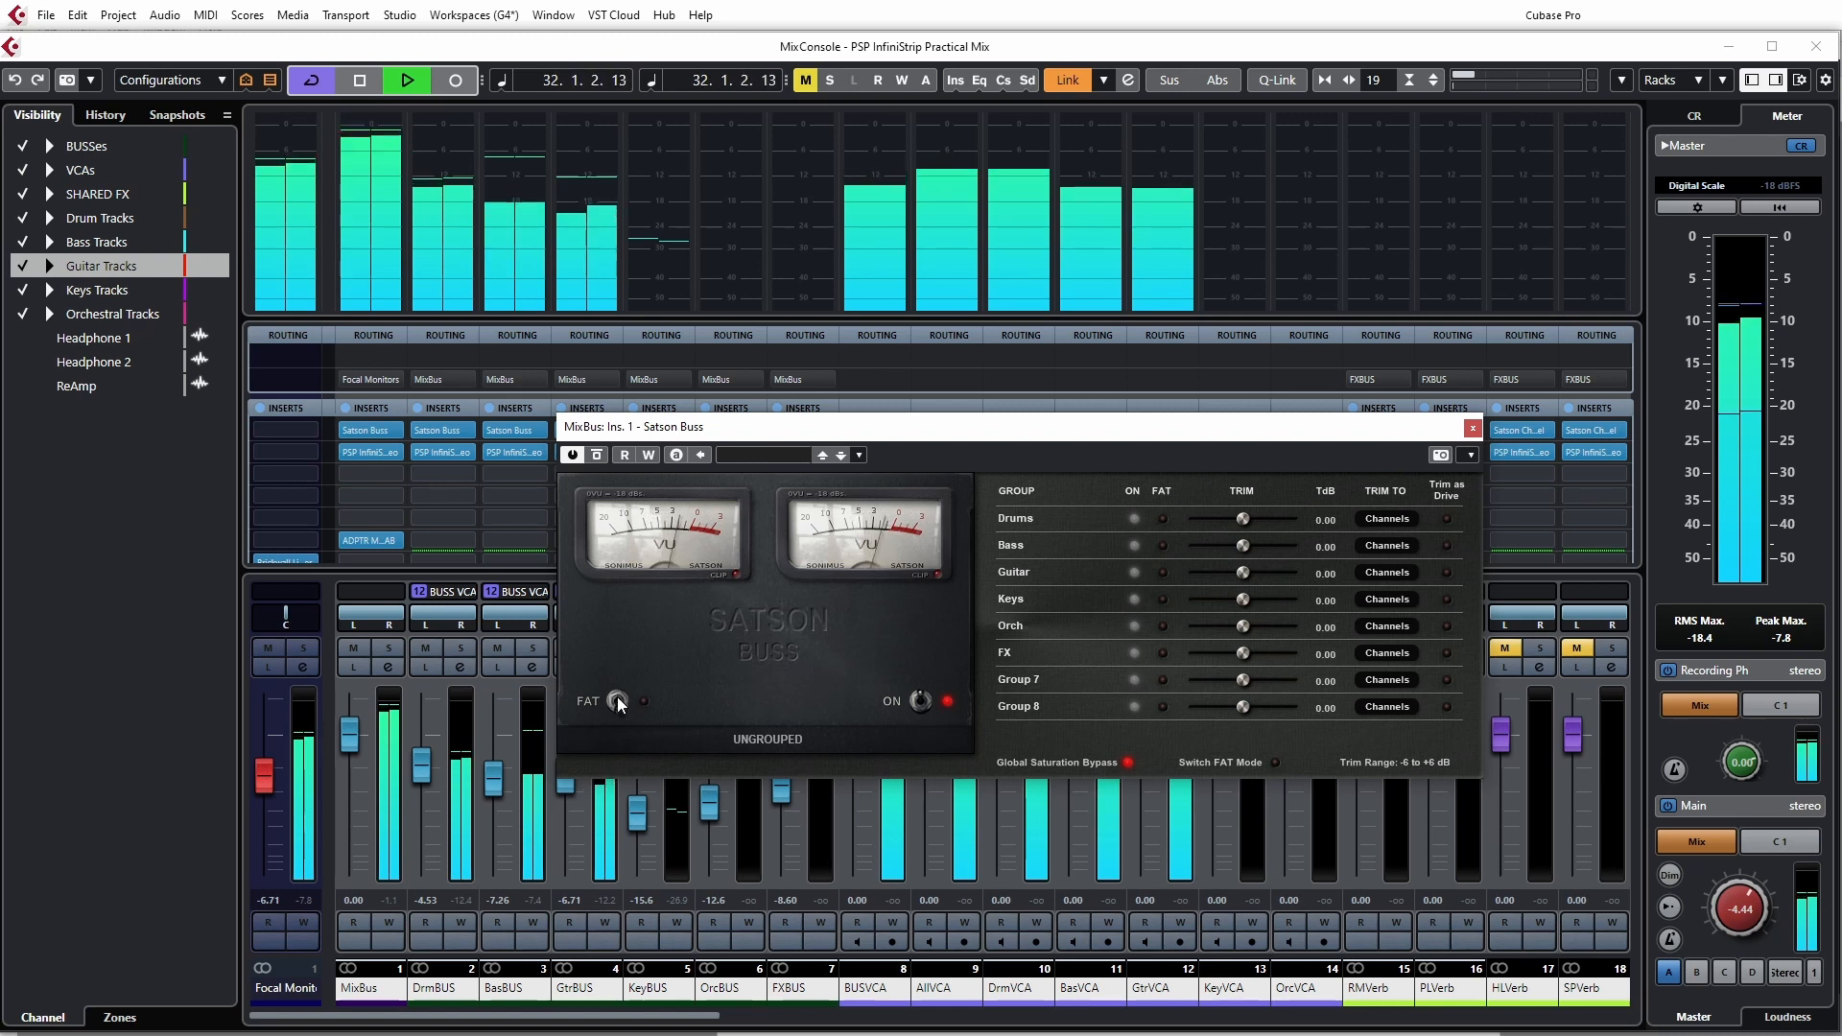
click(618, 701)
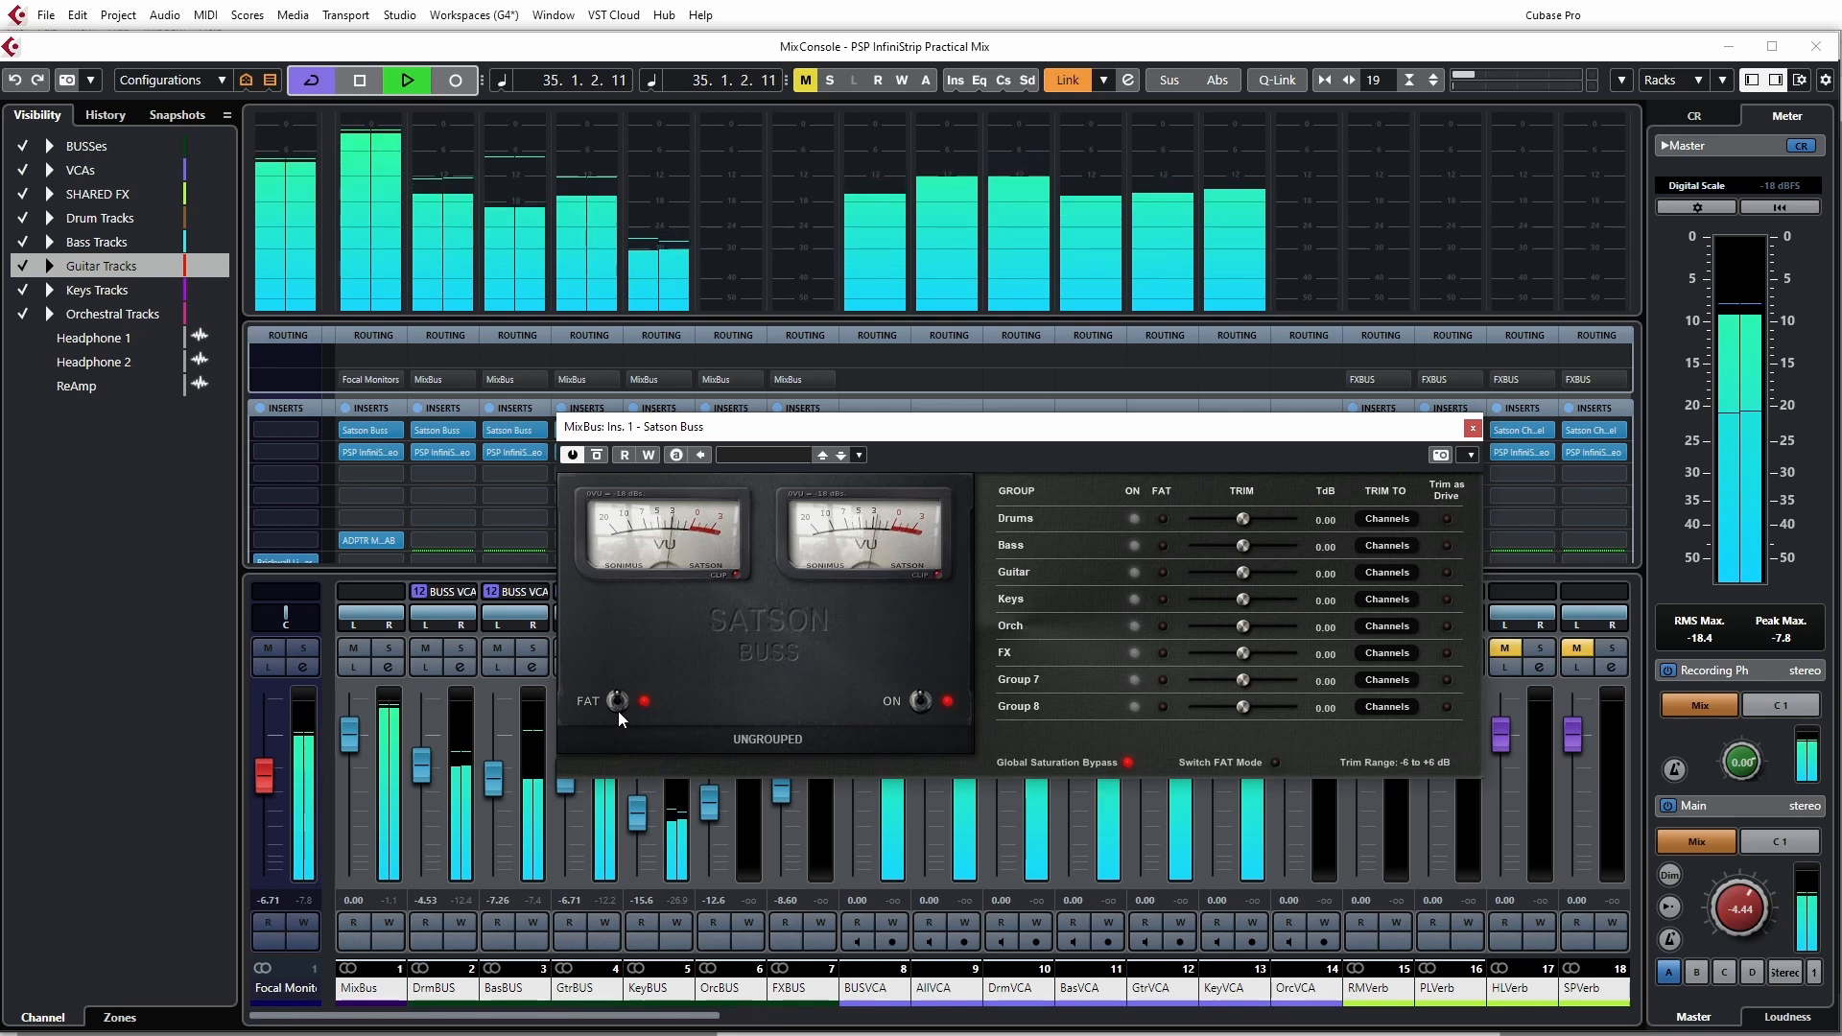
key(space)
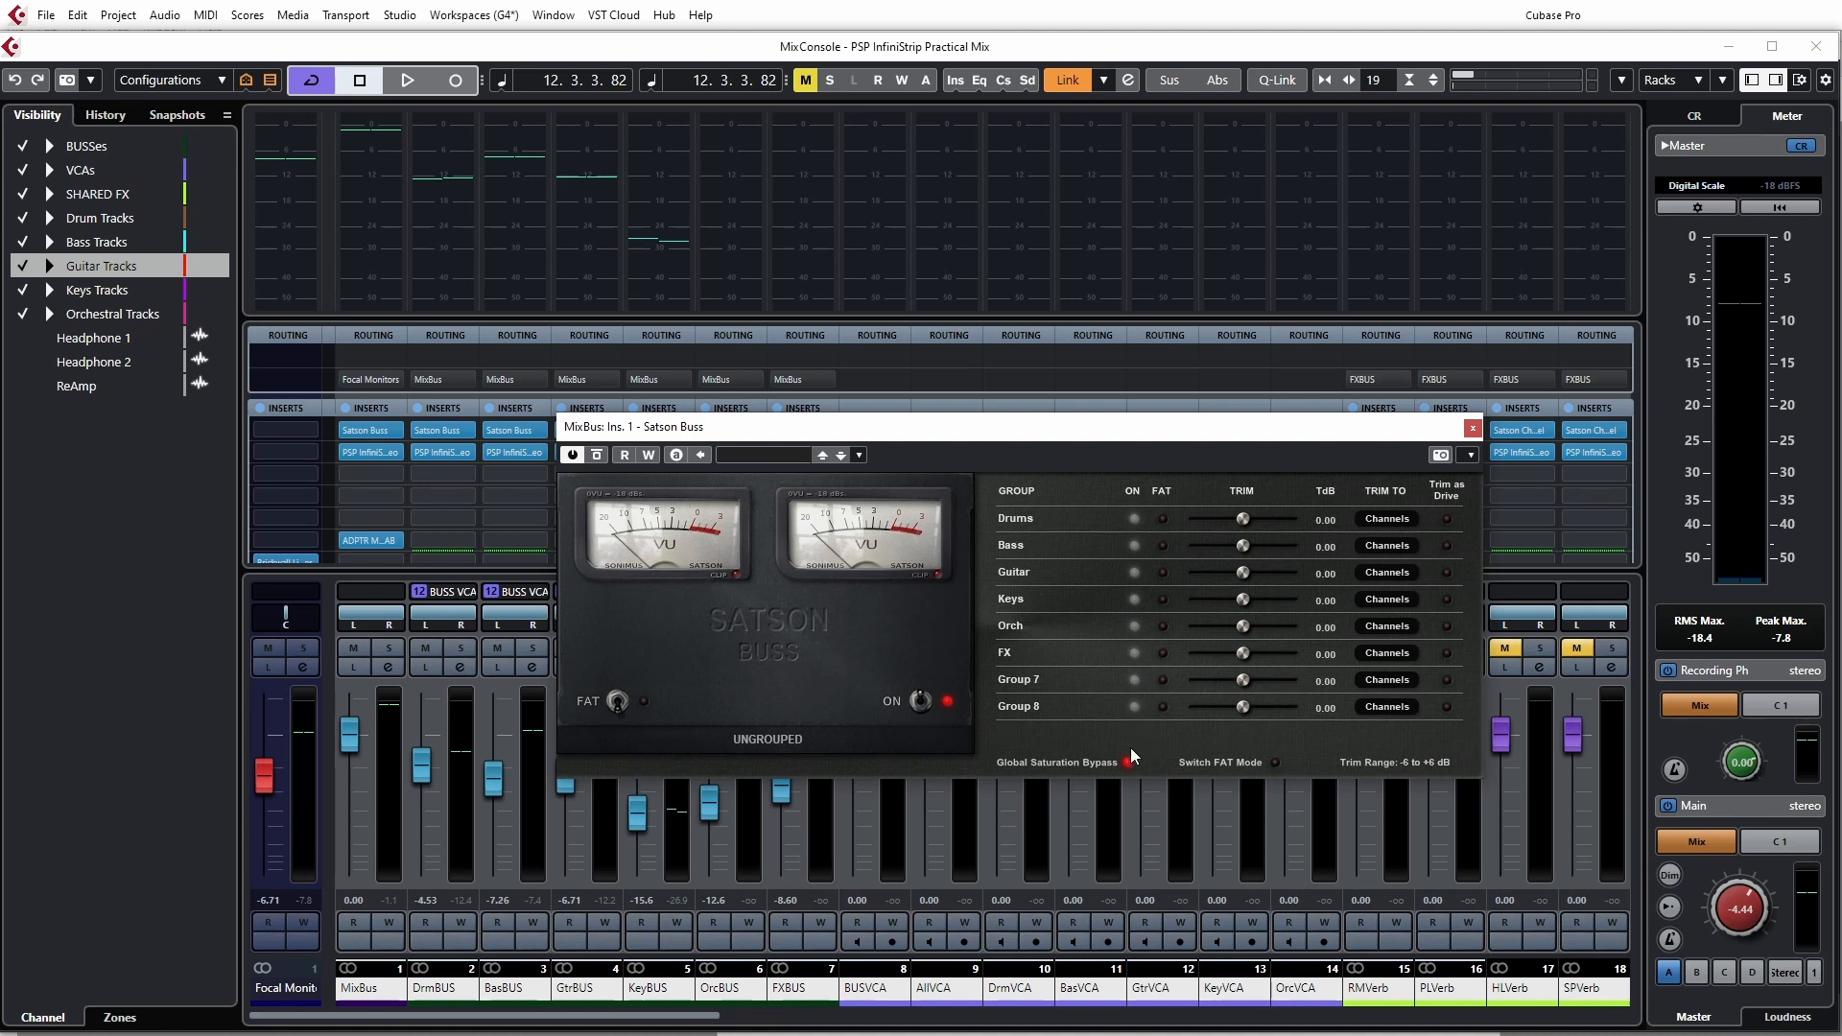
key(space)
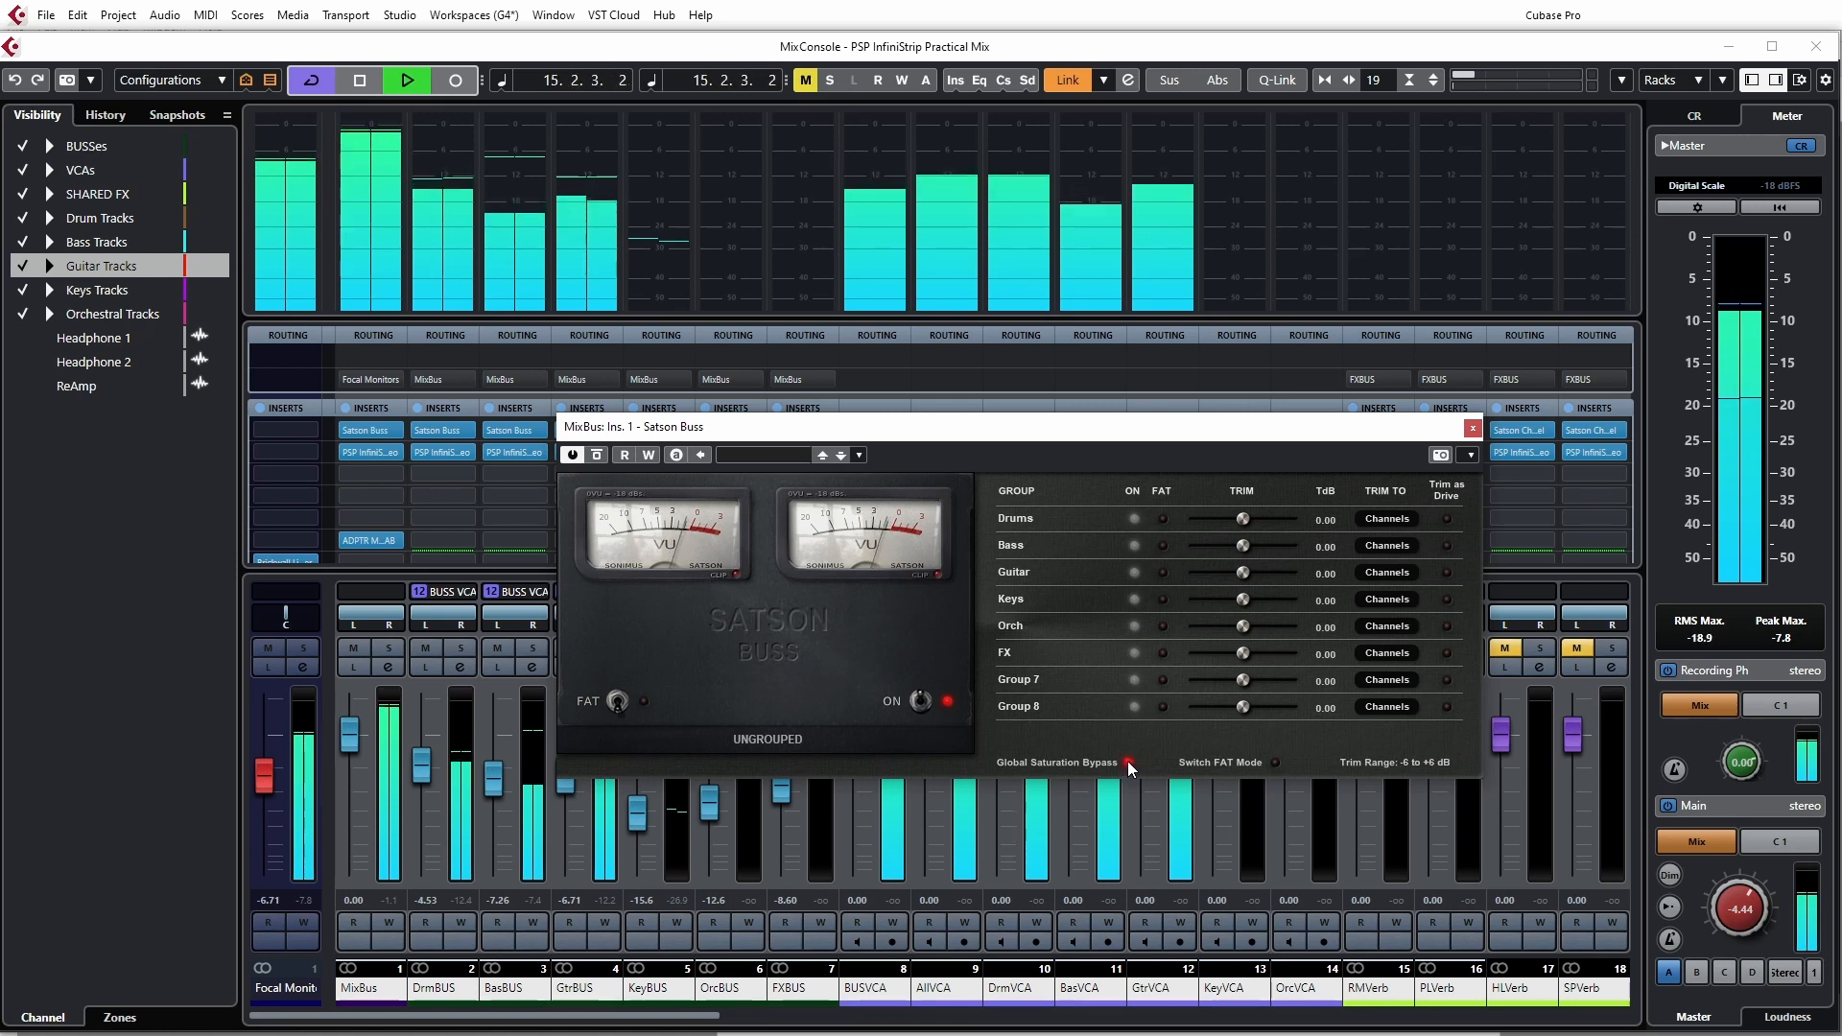
- Compare the playing mix with Global Saturation Bypass on and off, leaving the bypass off so all groups stay saturated
click(1128, 763)
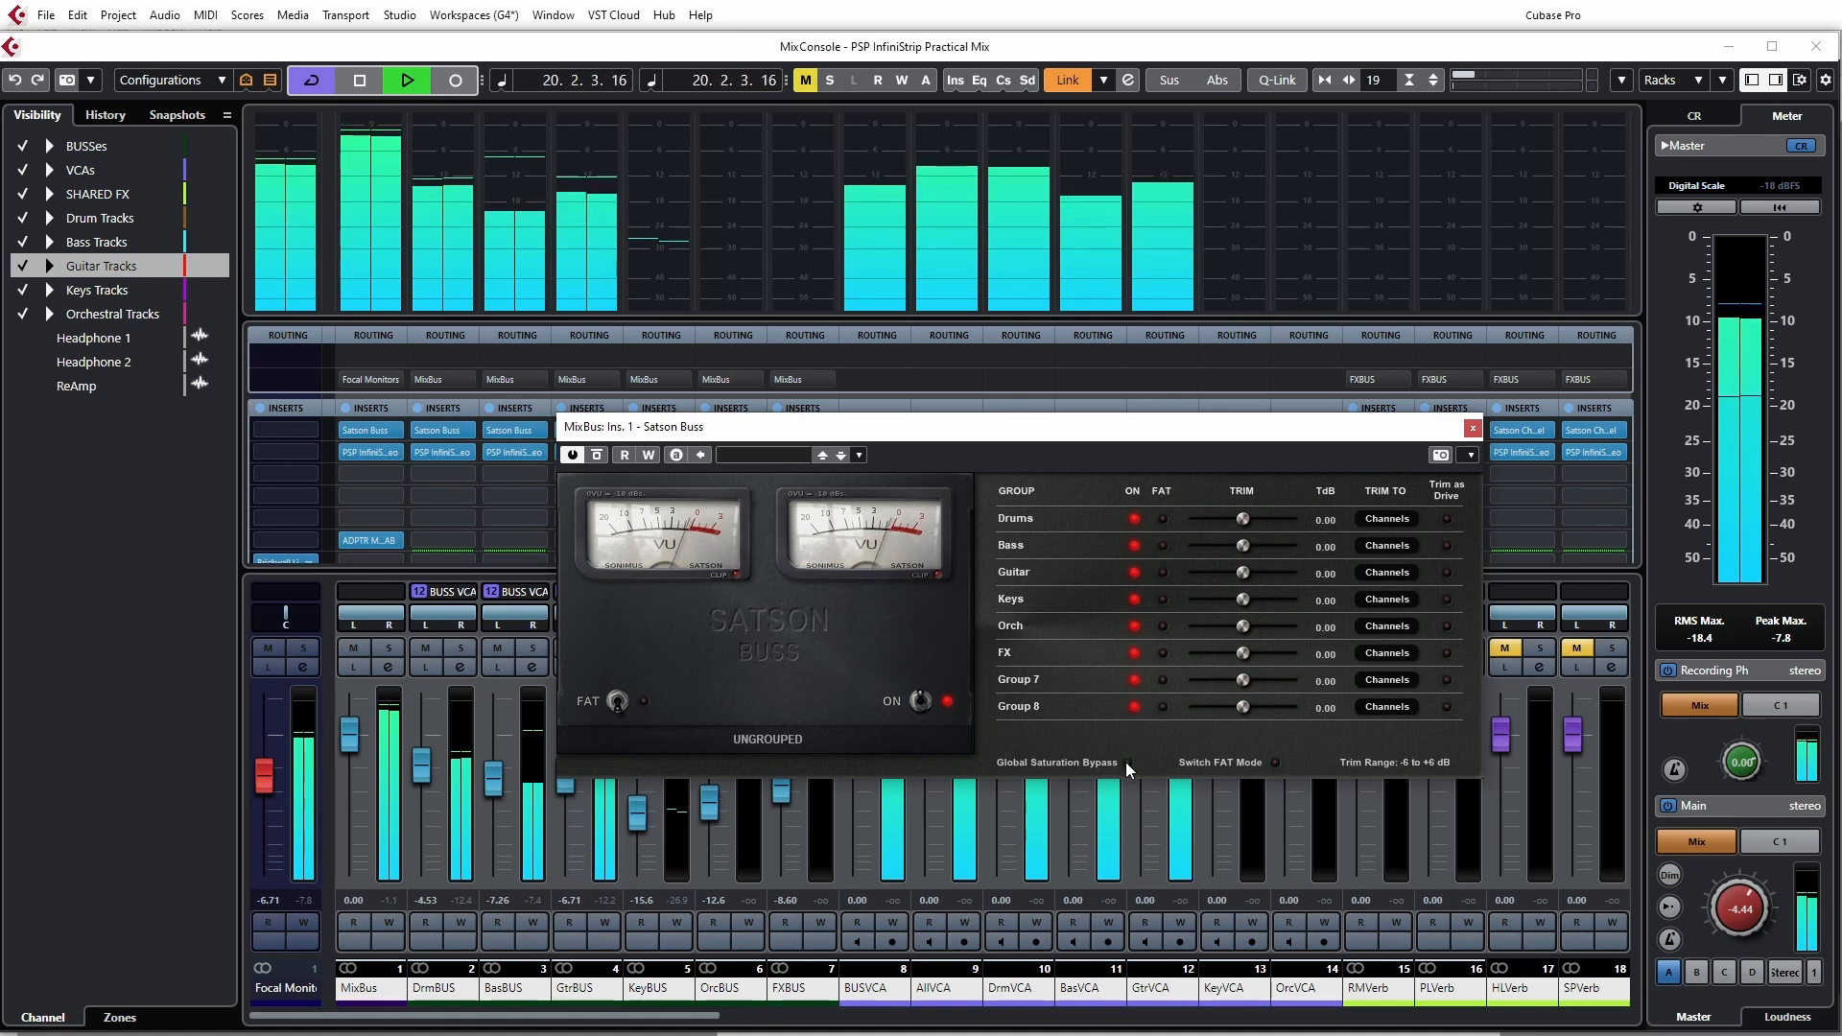
click(1129, 763)
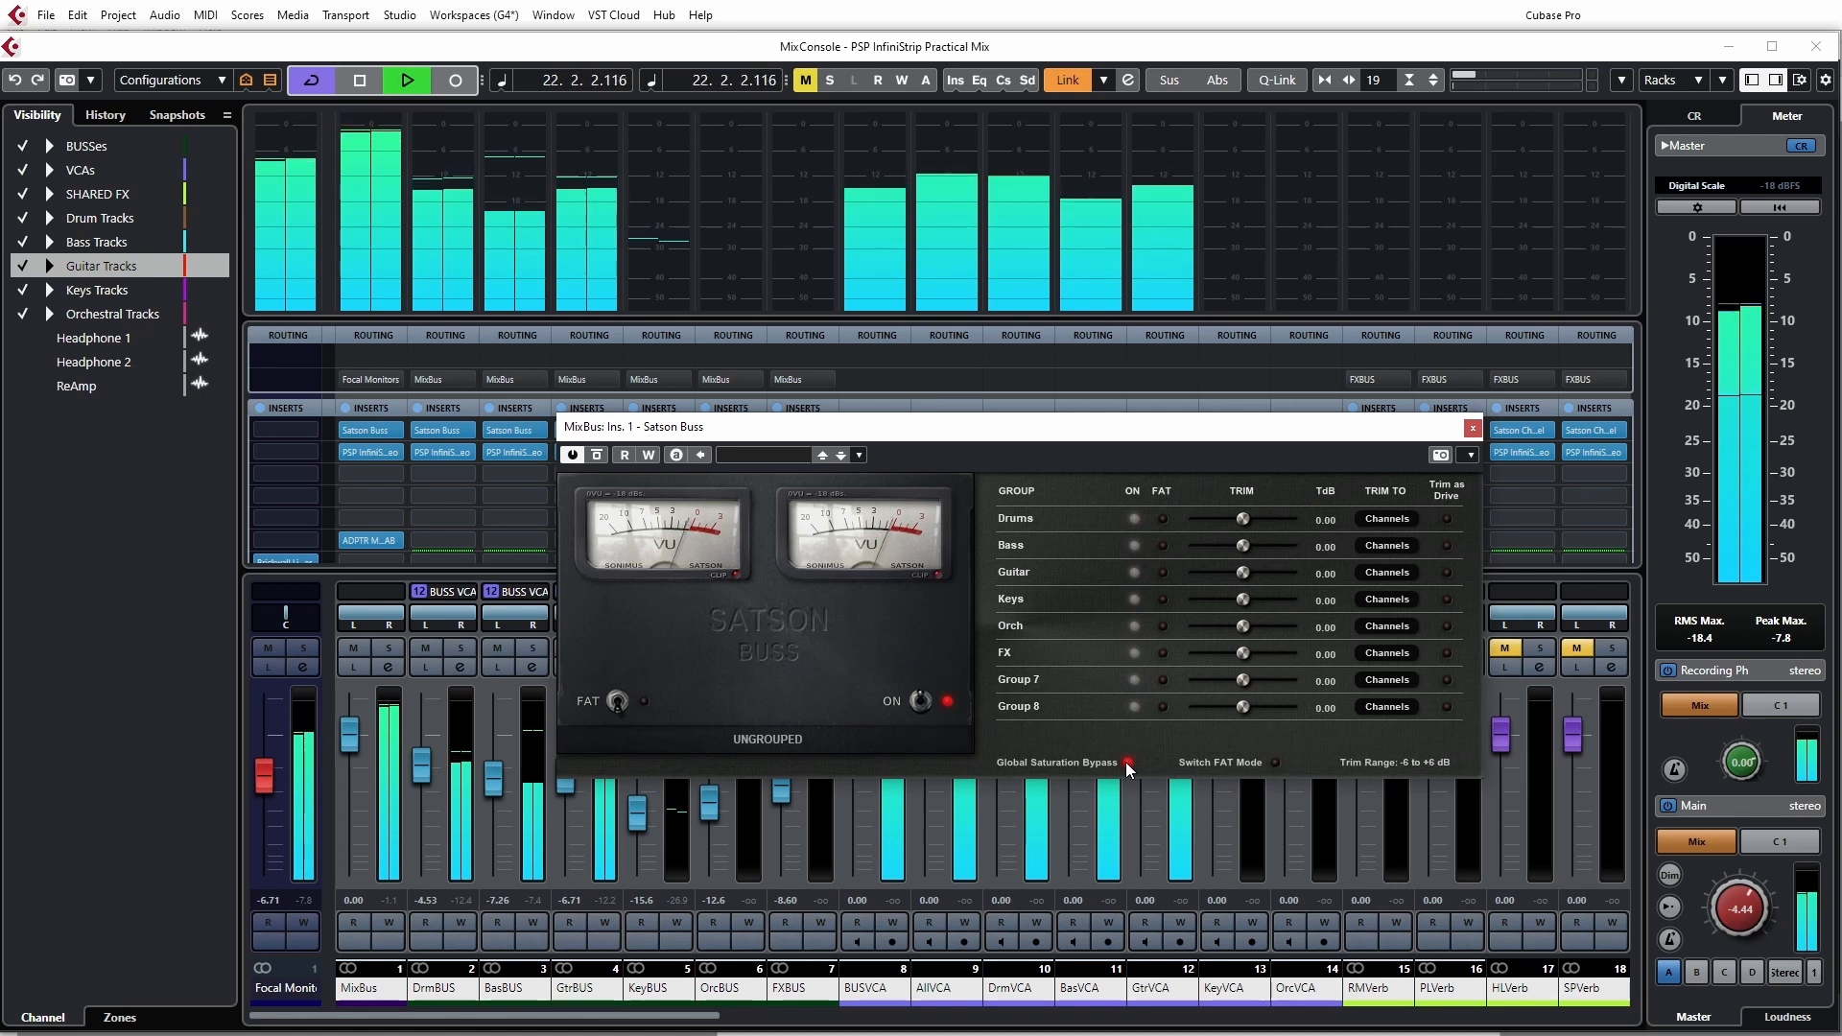
click(1128, 763)
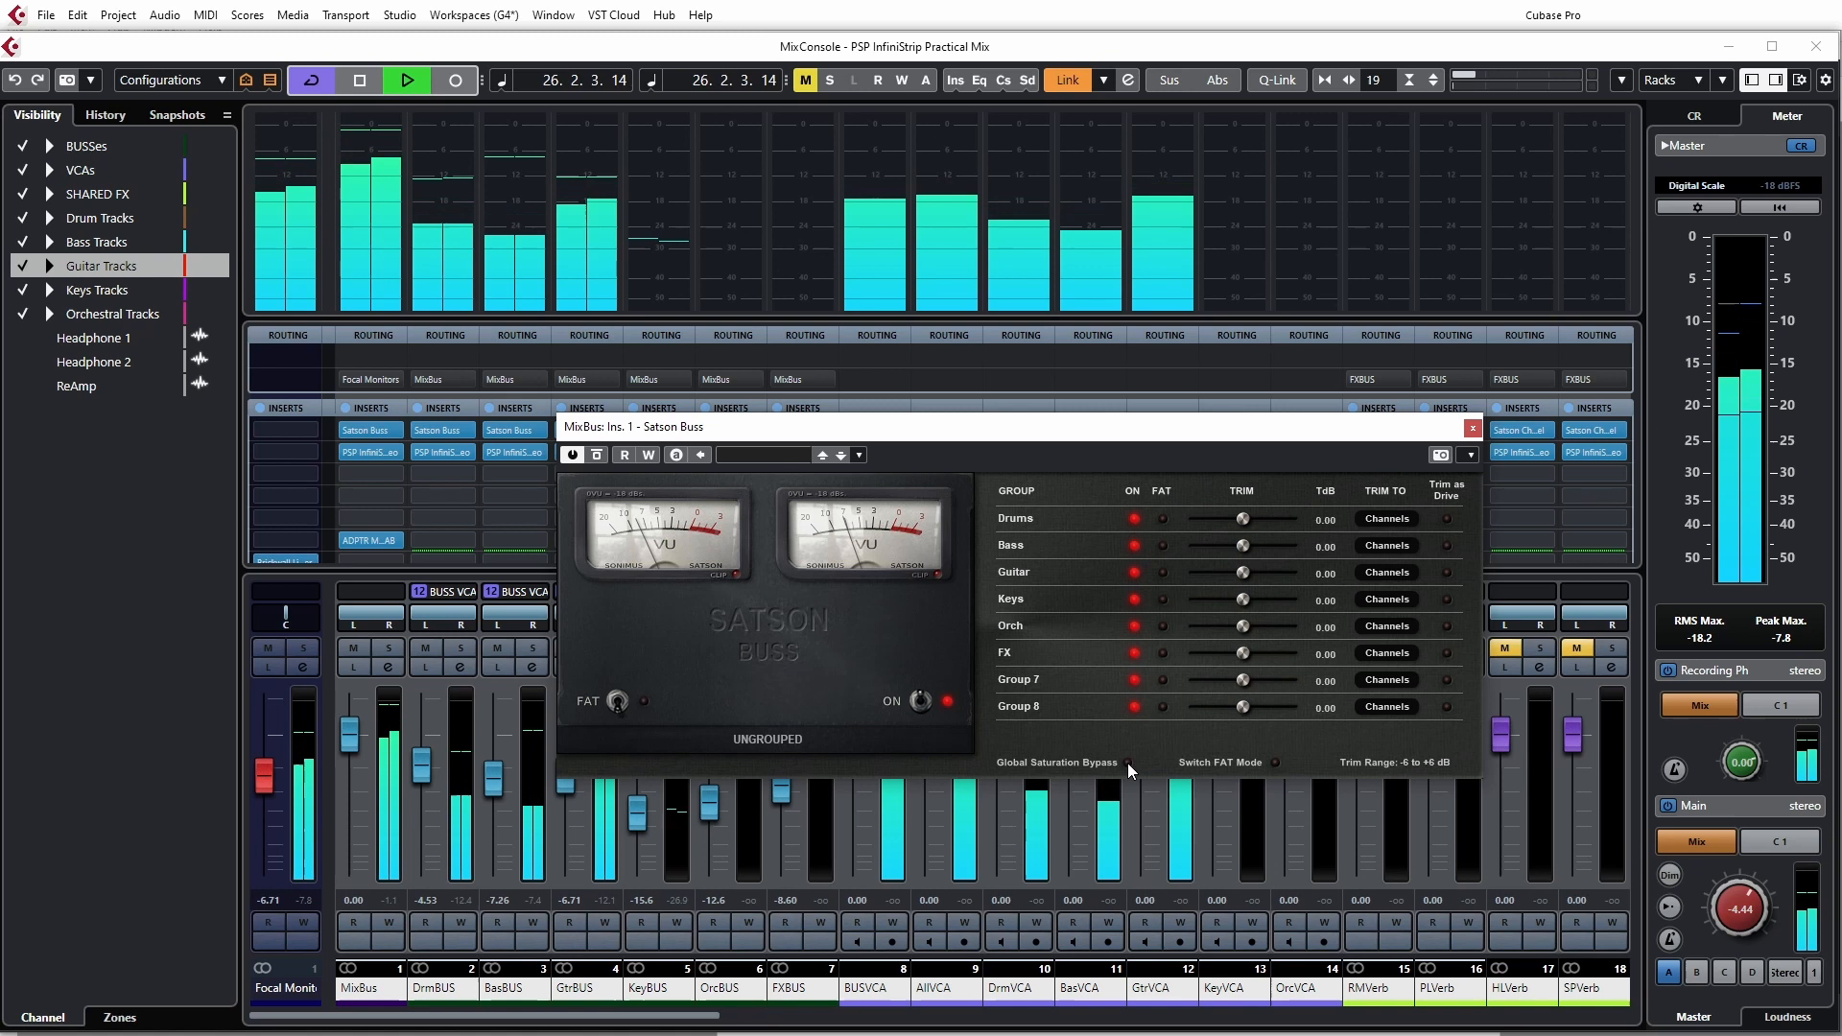
click(1129, 764)
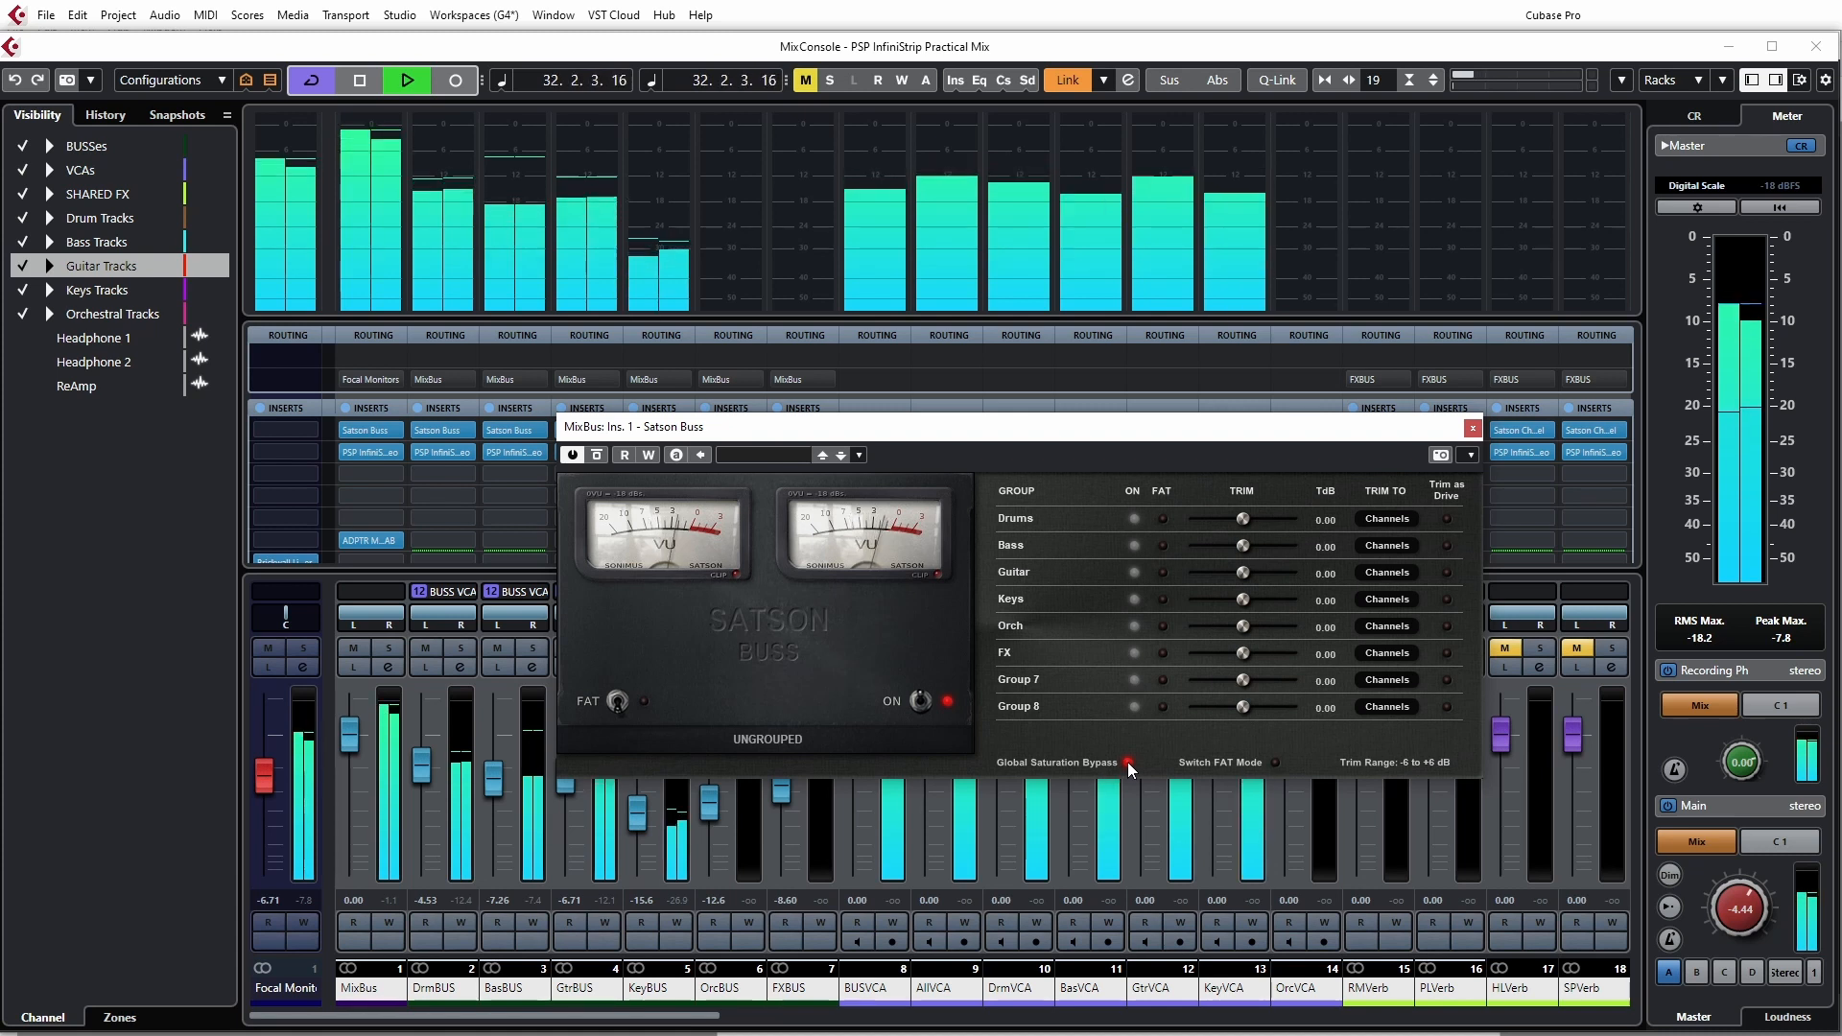
click(1128, 763)
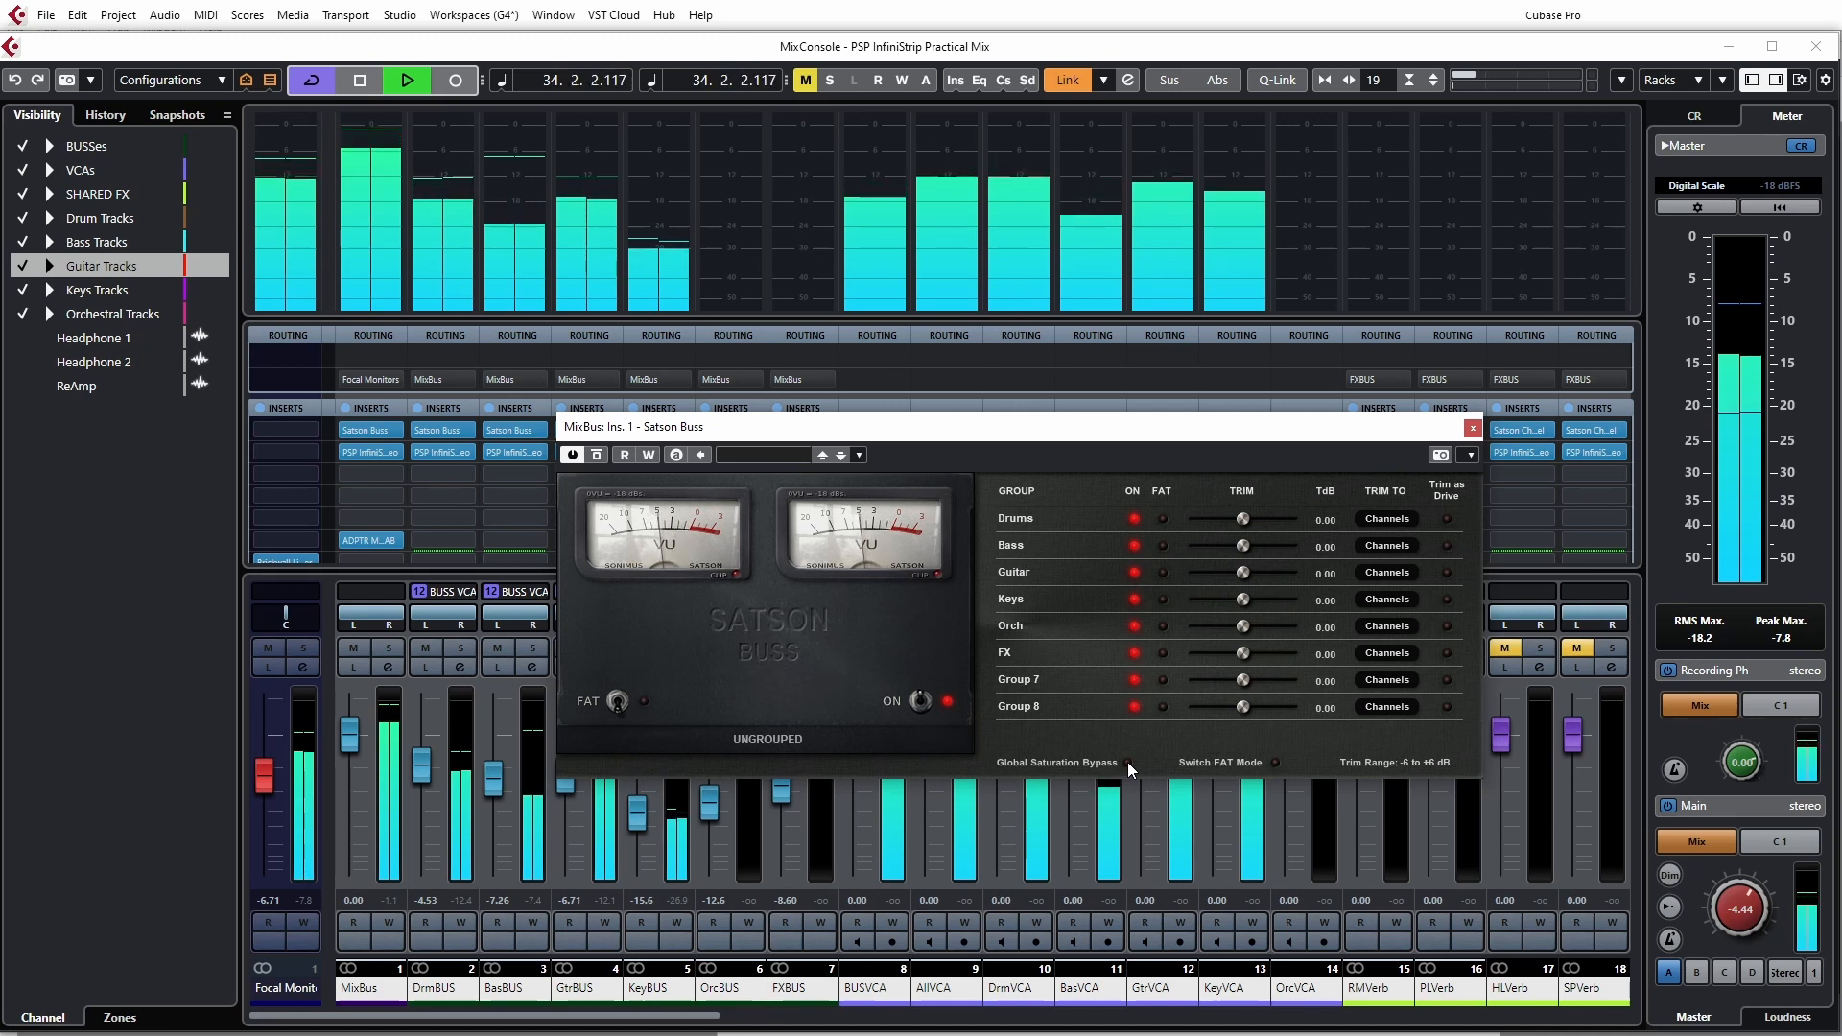
click(1128, 763)
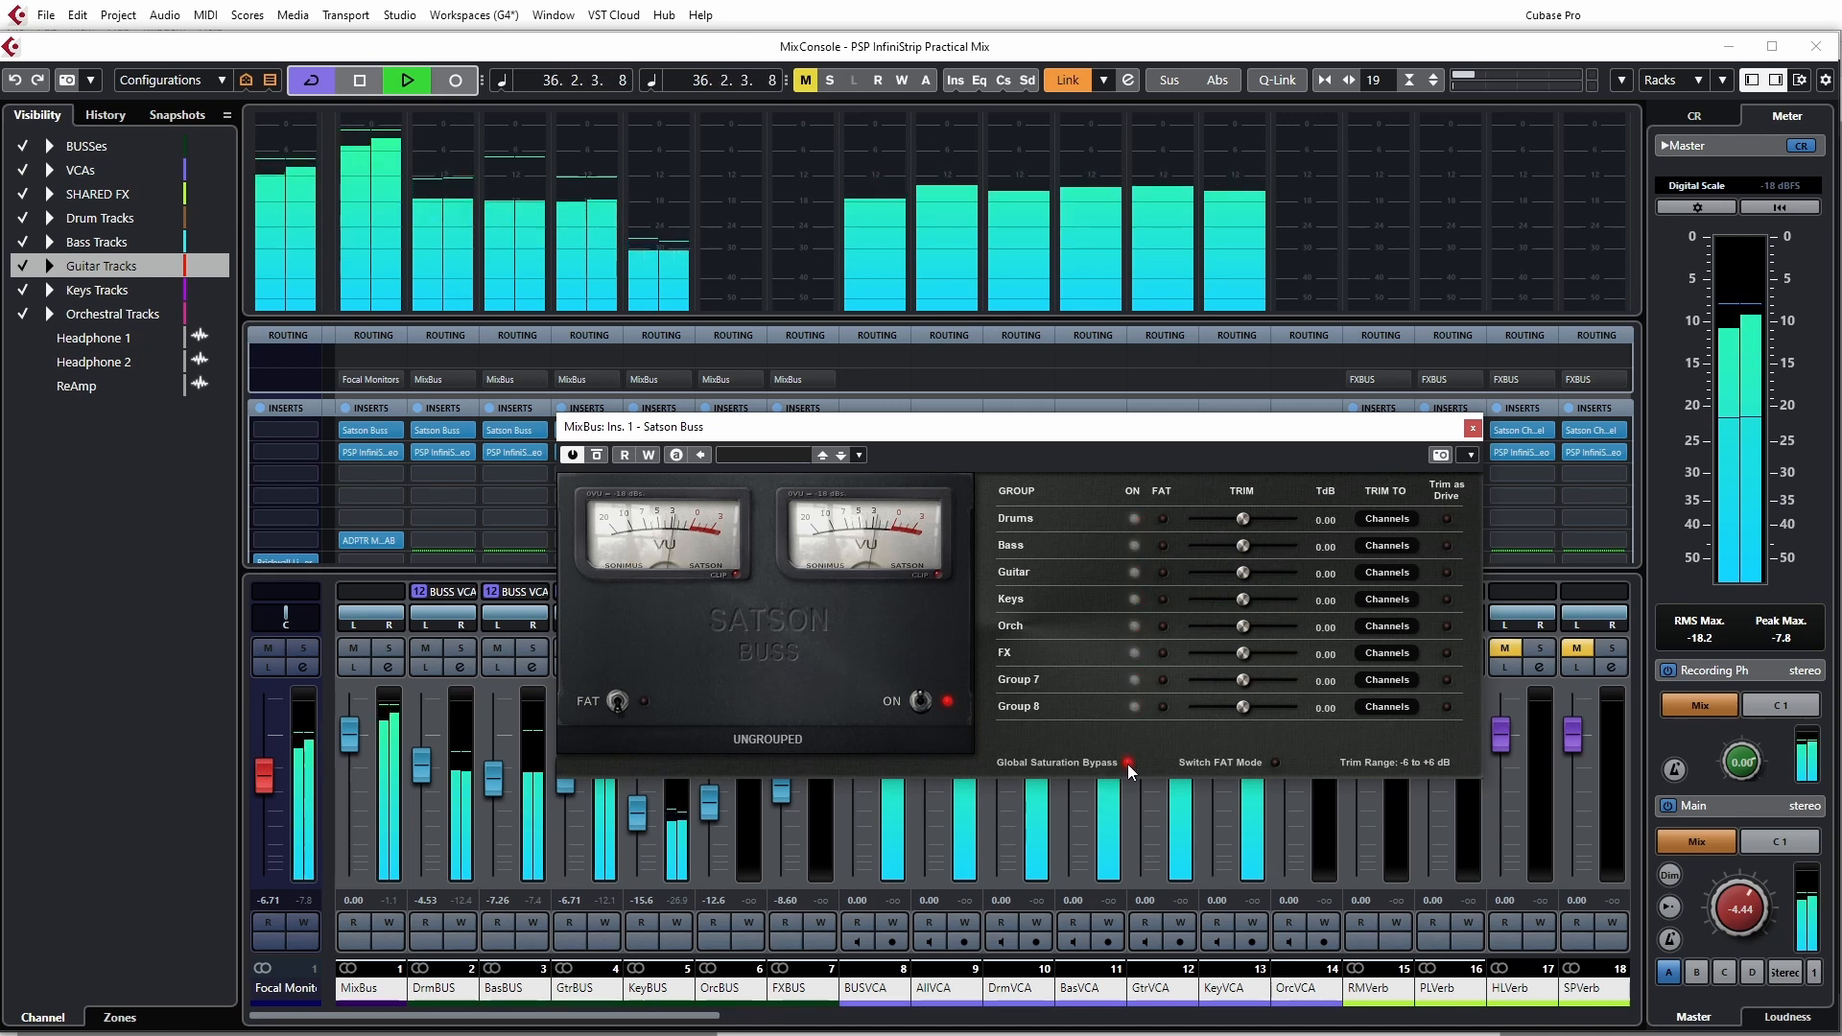
click(1128, 763)
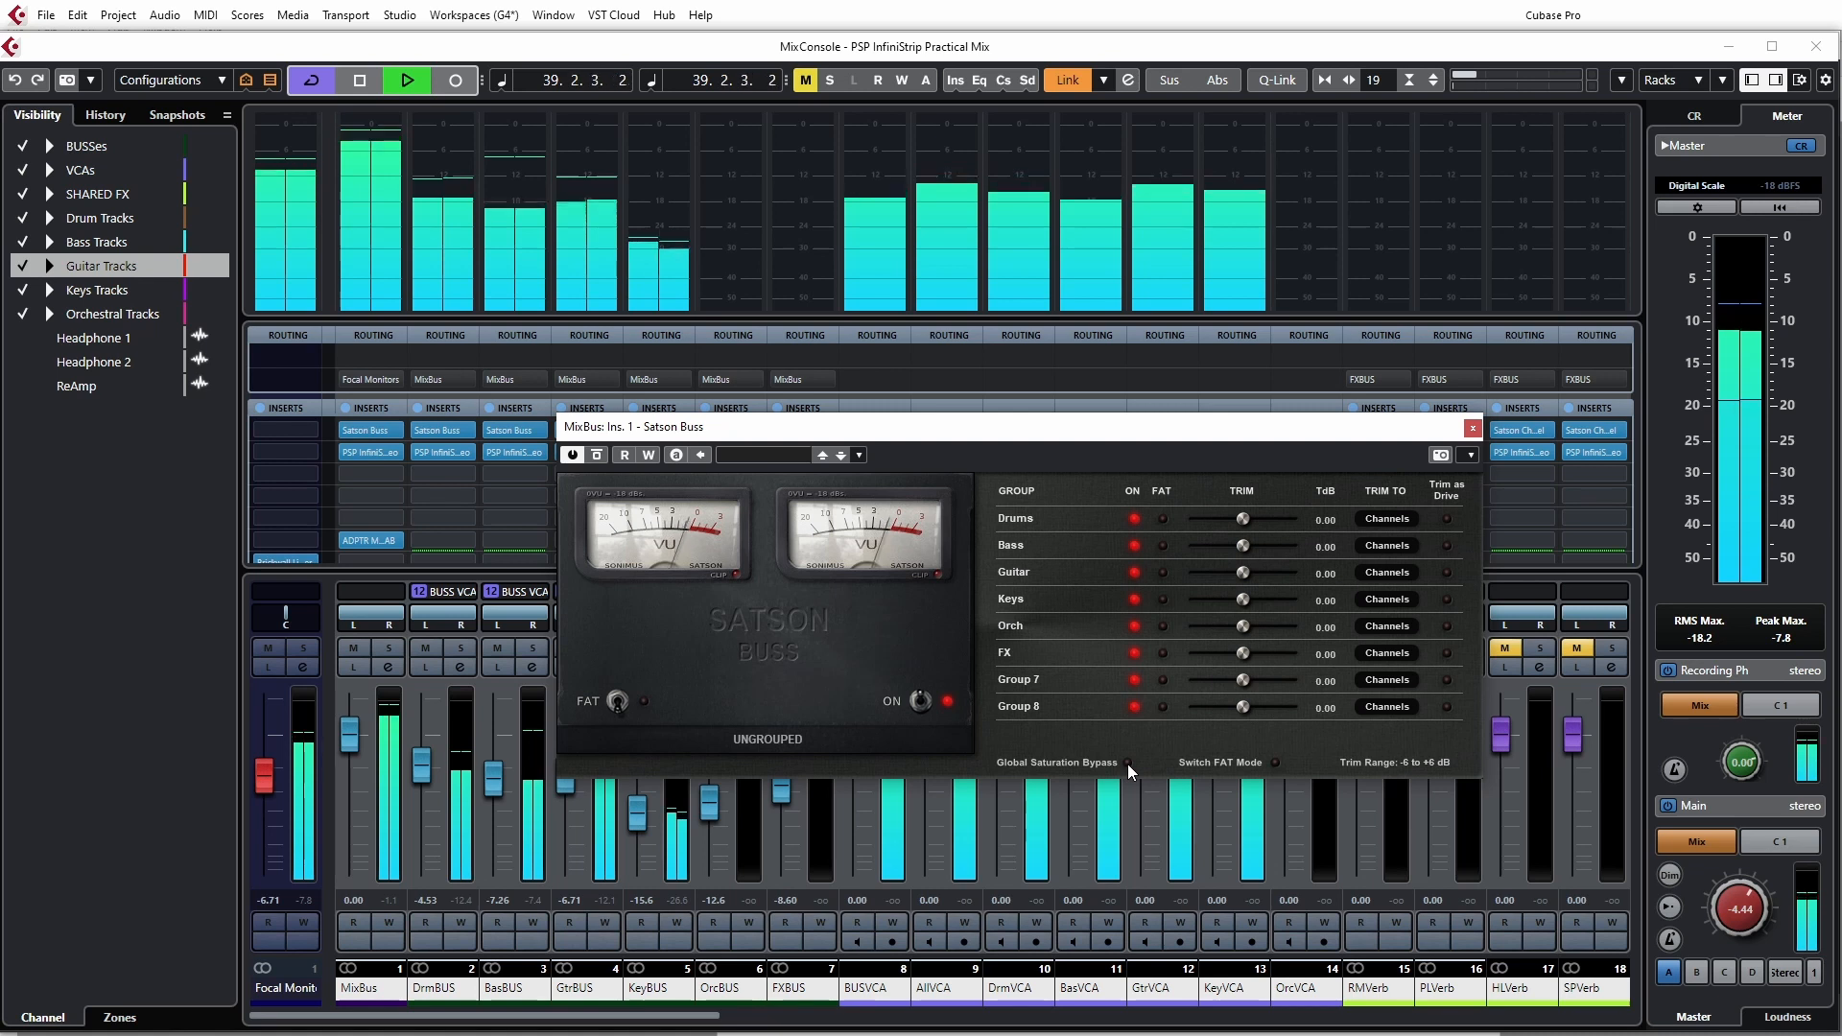
click(1129, 763)
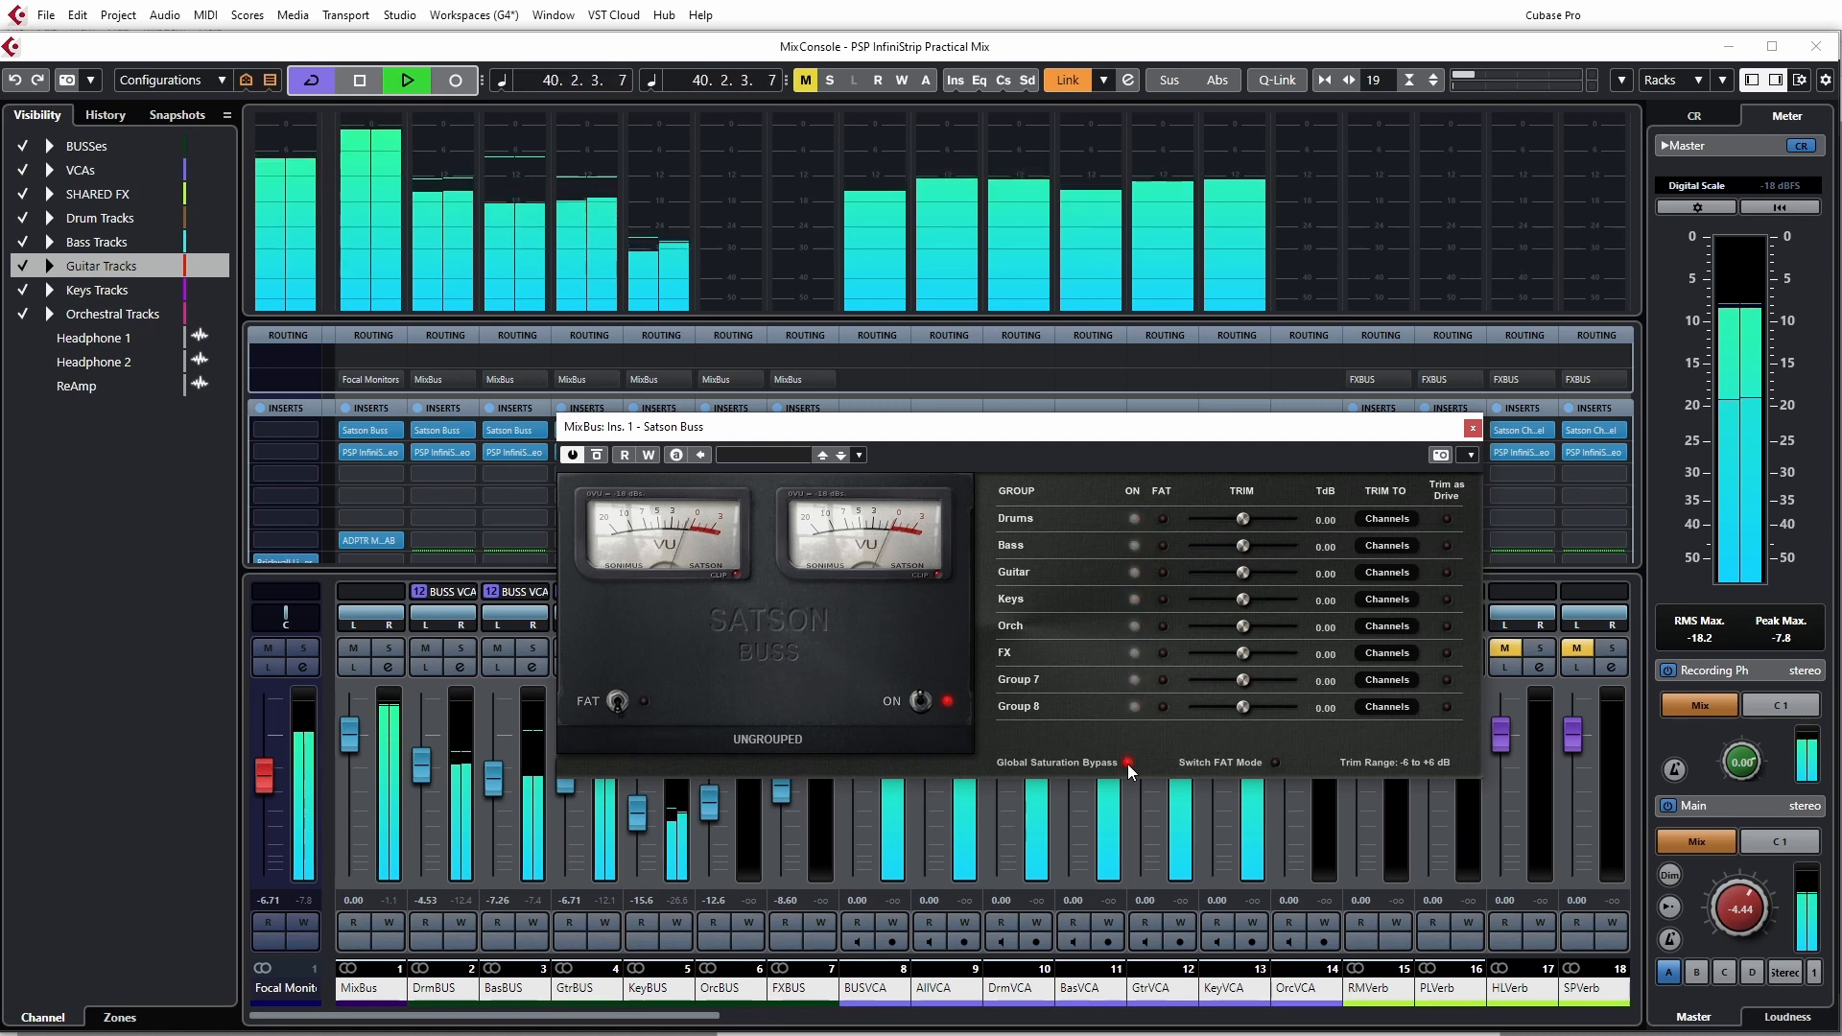
click(1128, 762)
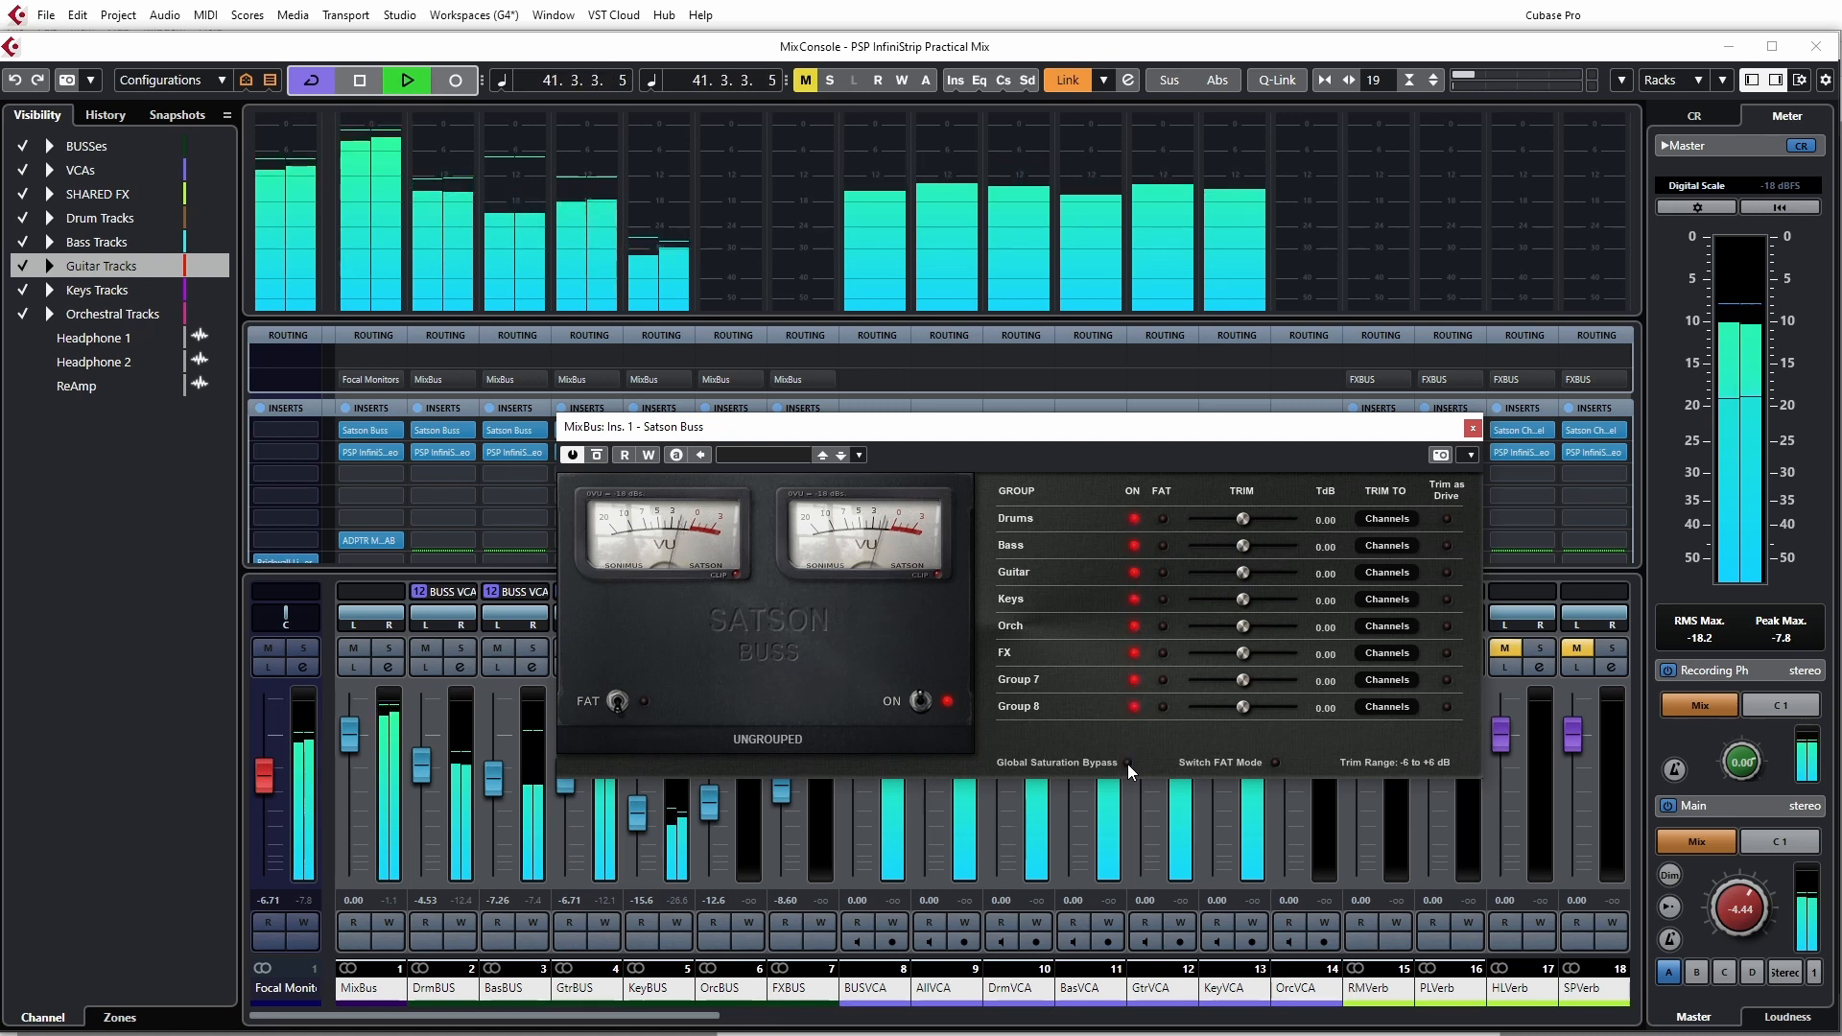
- Audition FAT mode across all groups with Switch FAT Mode and leave every group's FAT off
click(1275, 762)
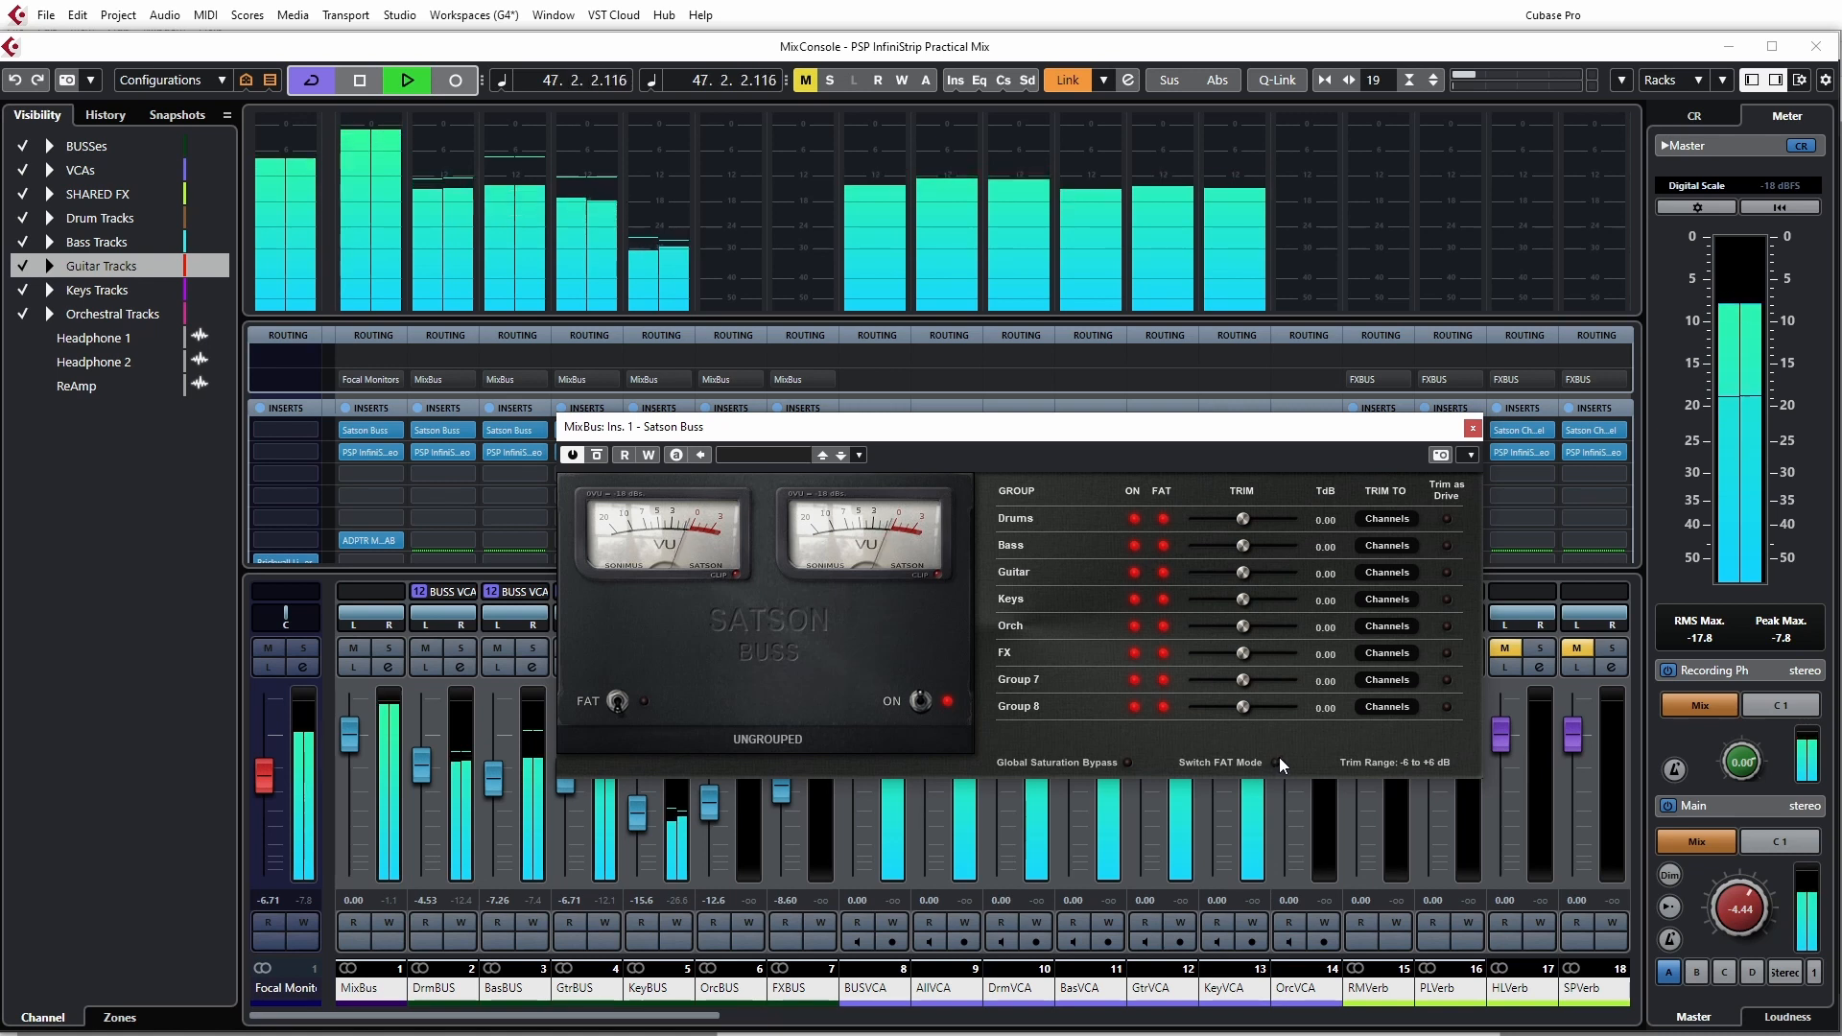
click(1276, 763)
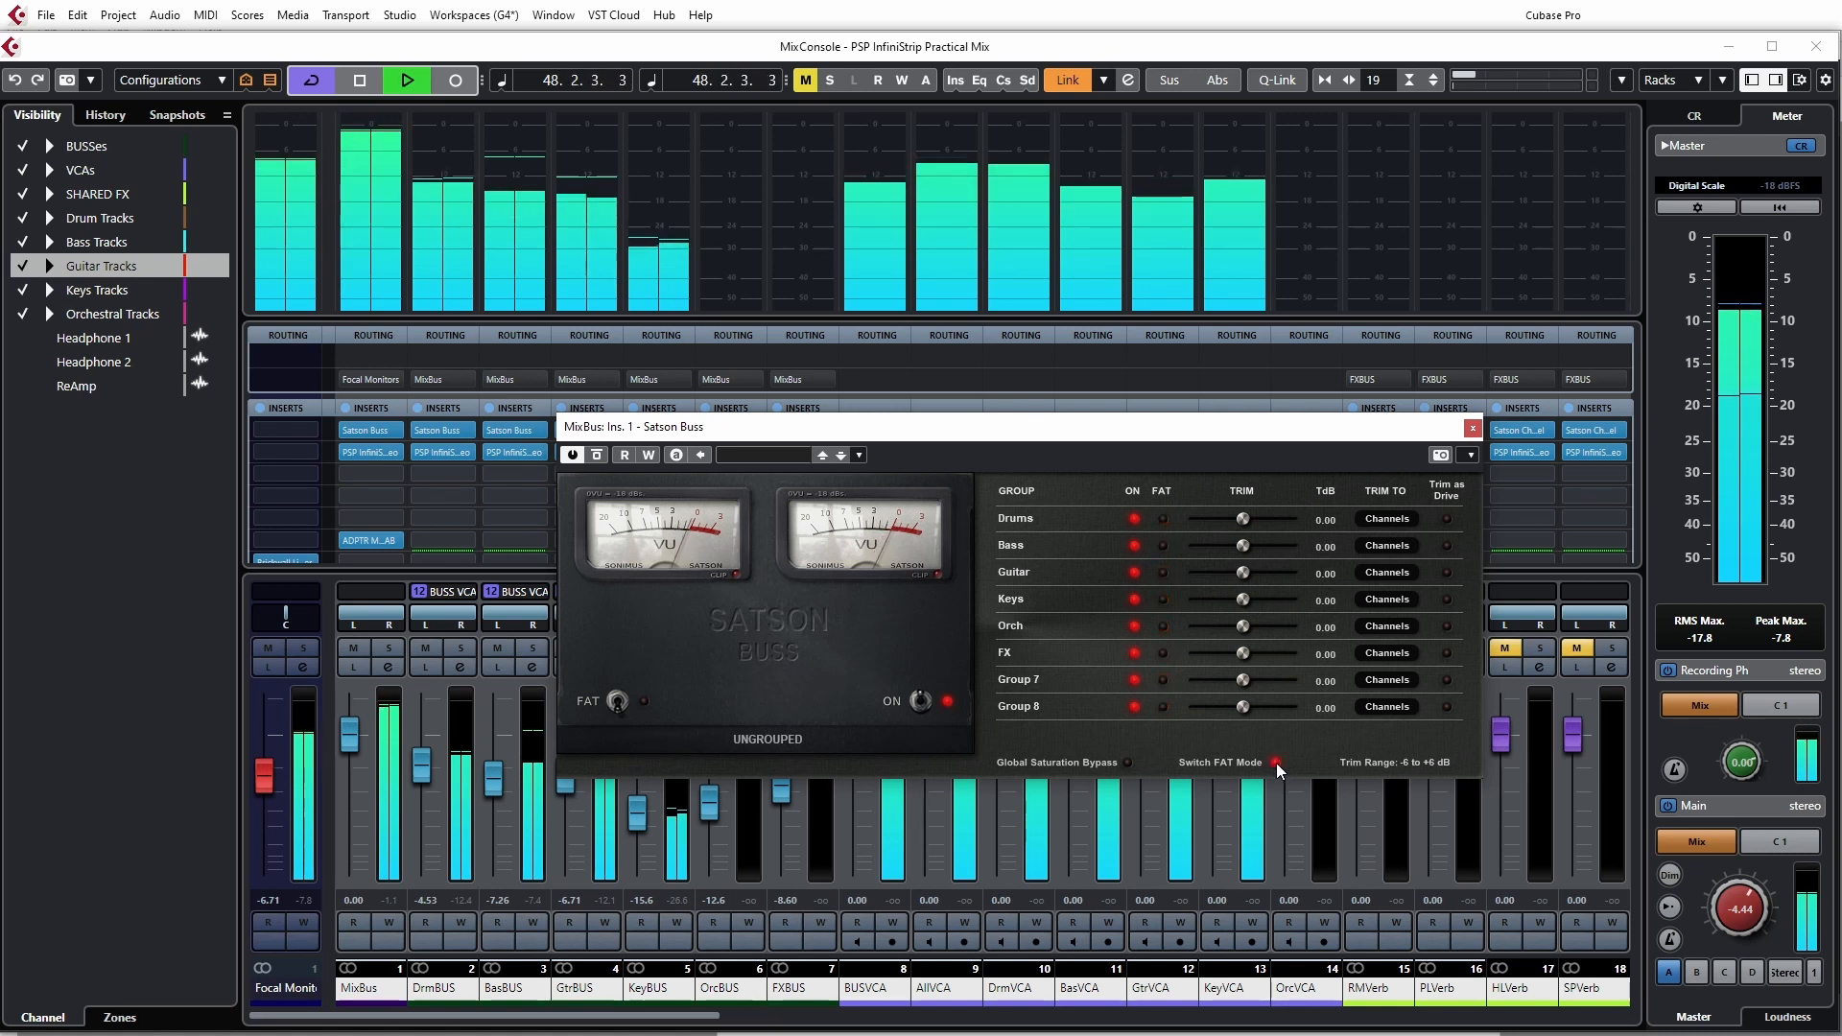
click(1275, 763)
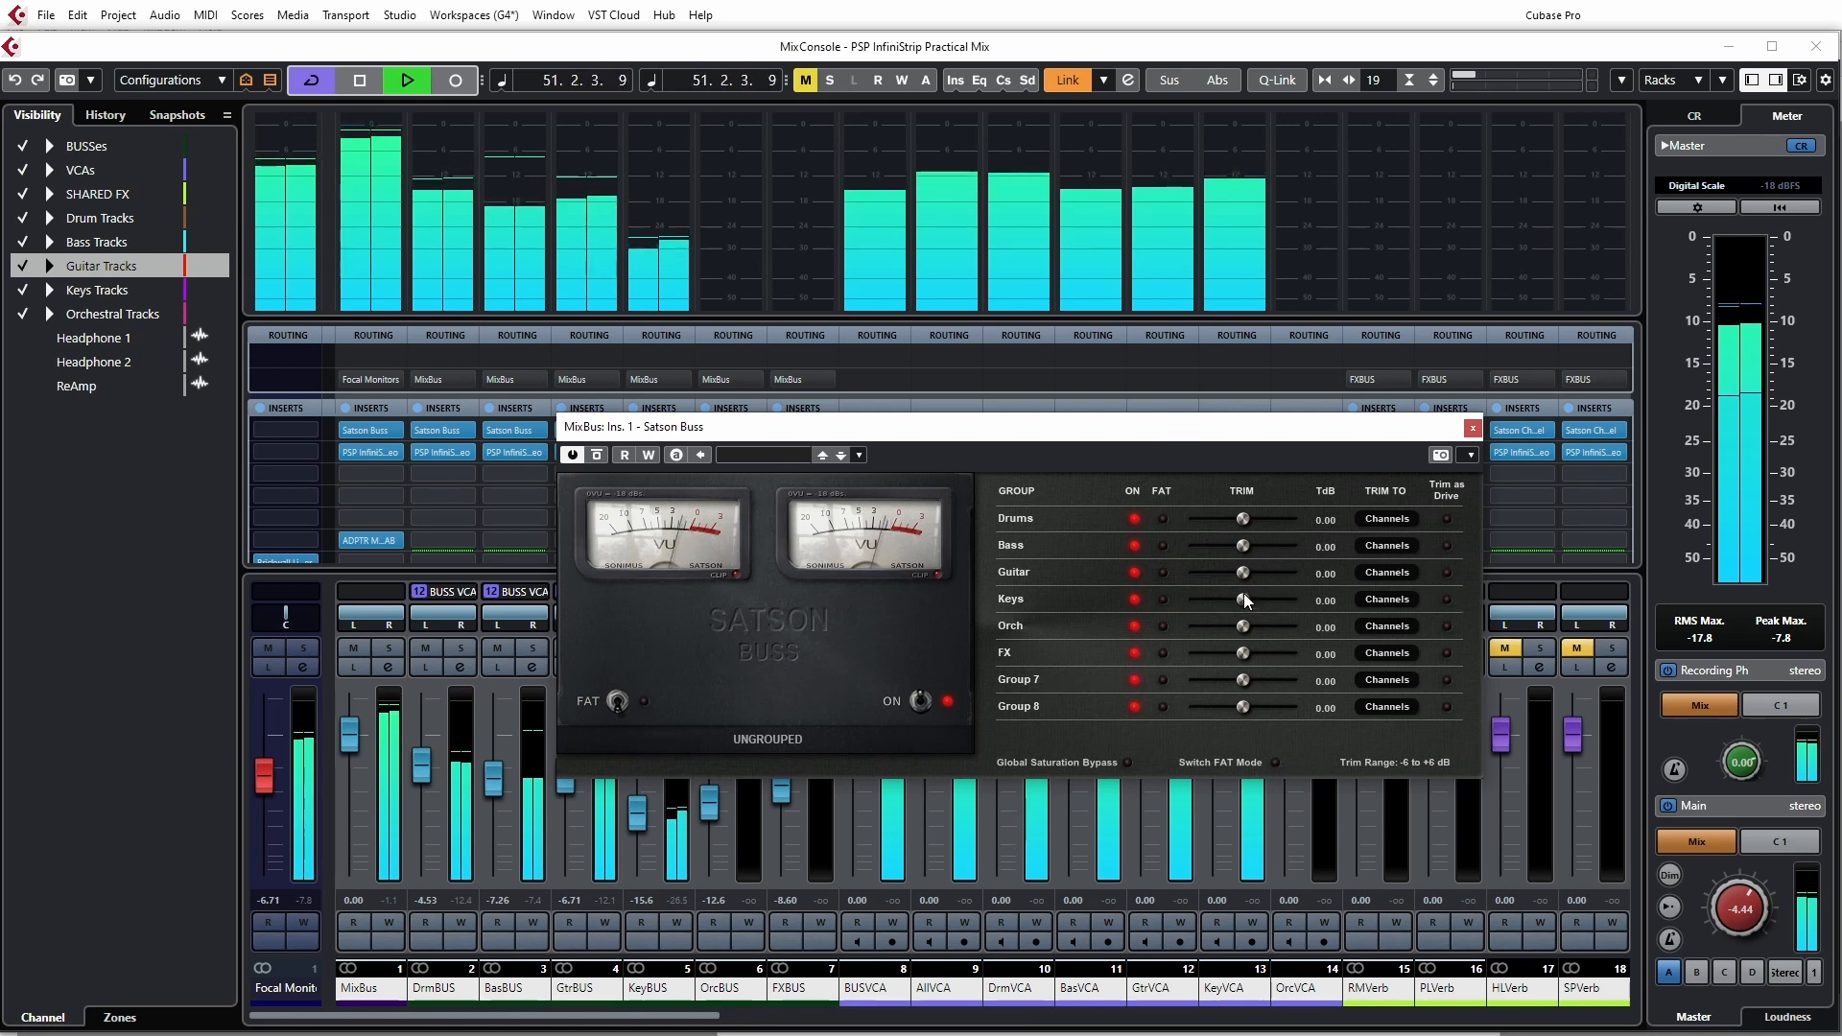
- Sweep the Guitar group's trim between +6 and -6 dB during playback and reset it to 0
drag(1246, 570, 1285, 567)
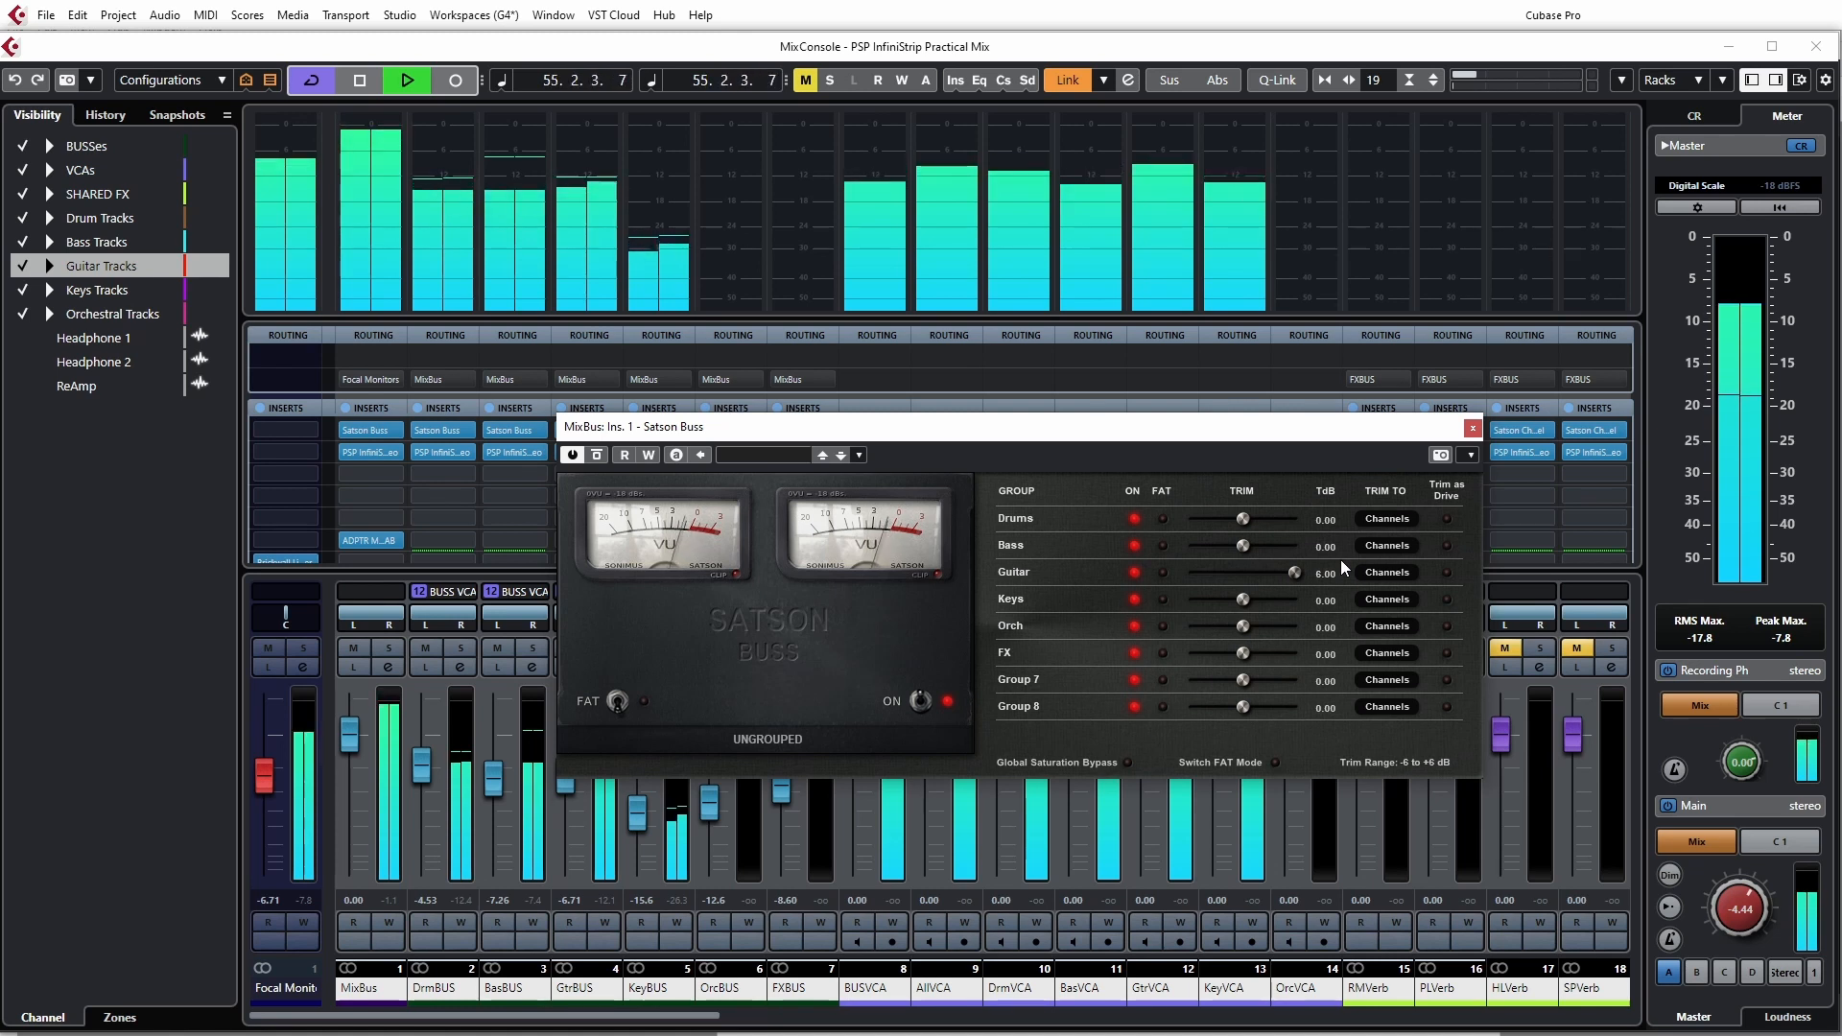
drag(1201, 568, 1118, 572)
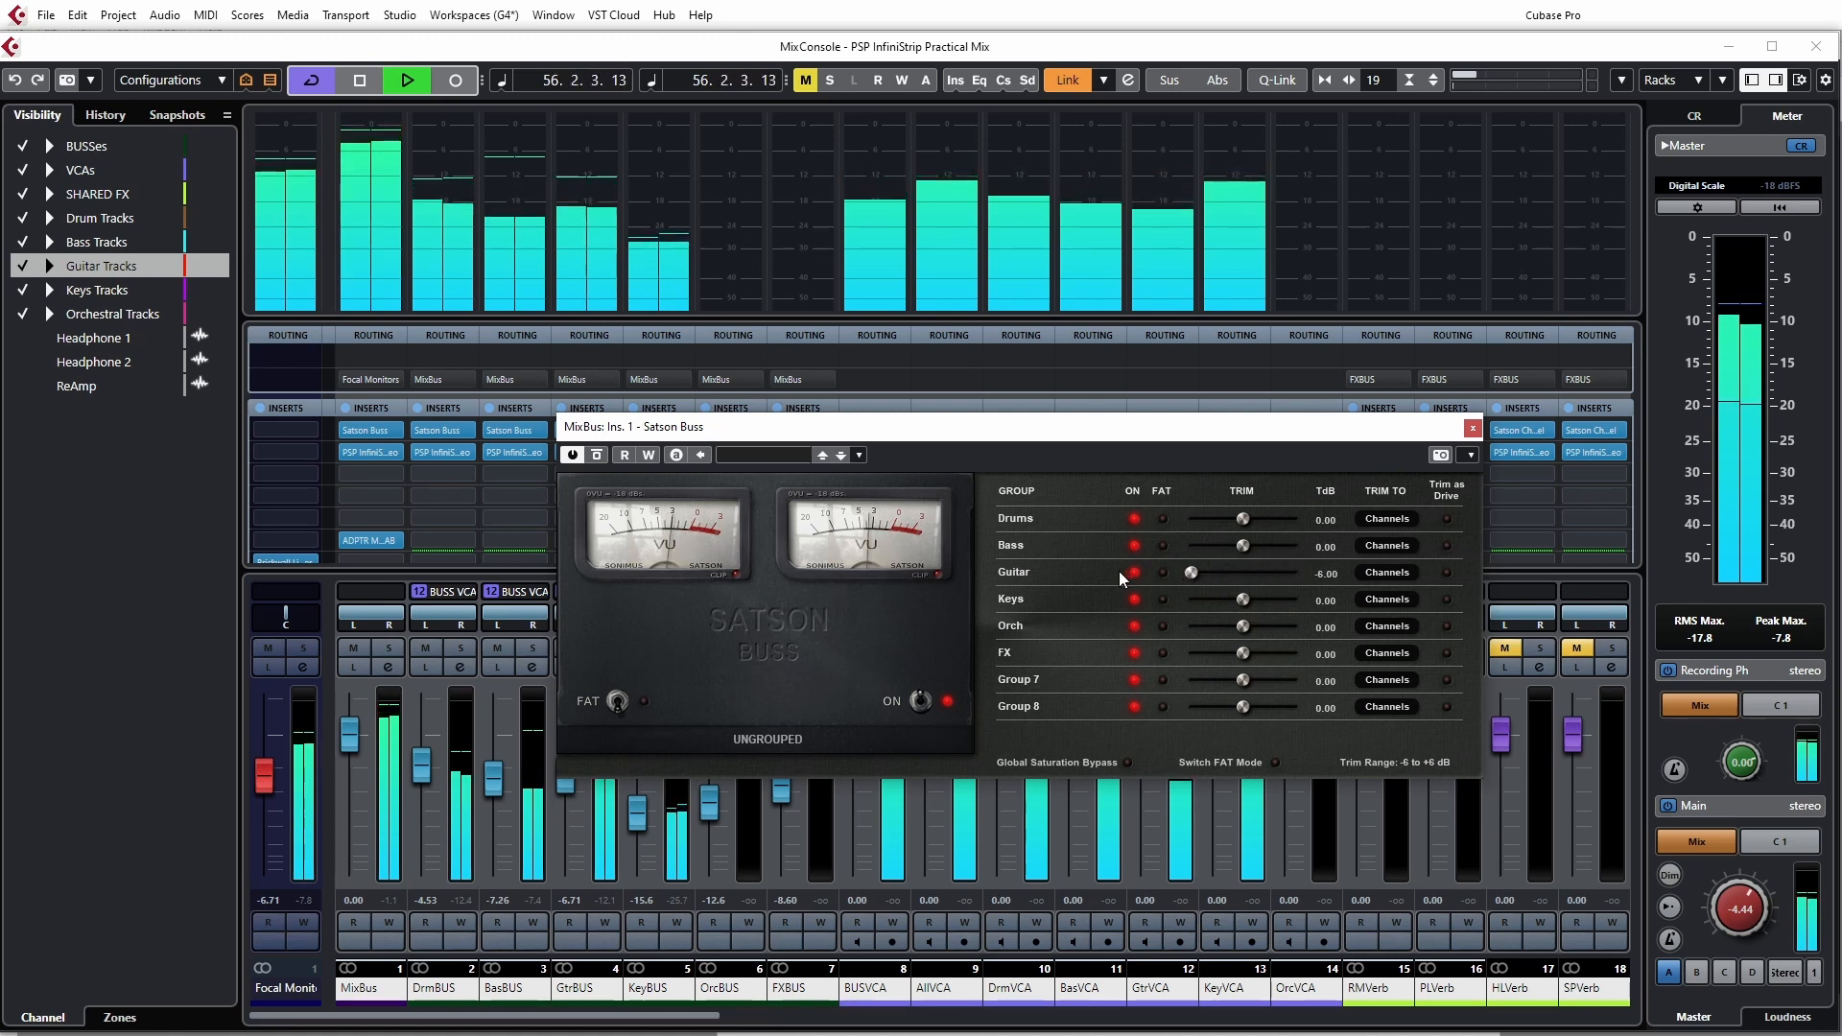
drag(1120, 572, 1259, 574)
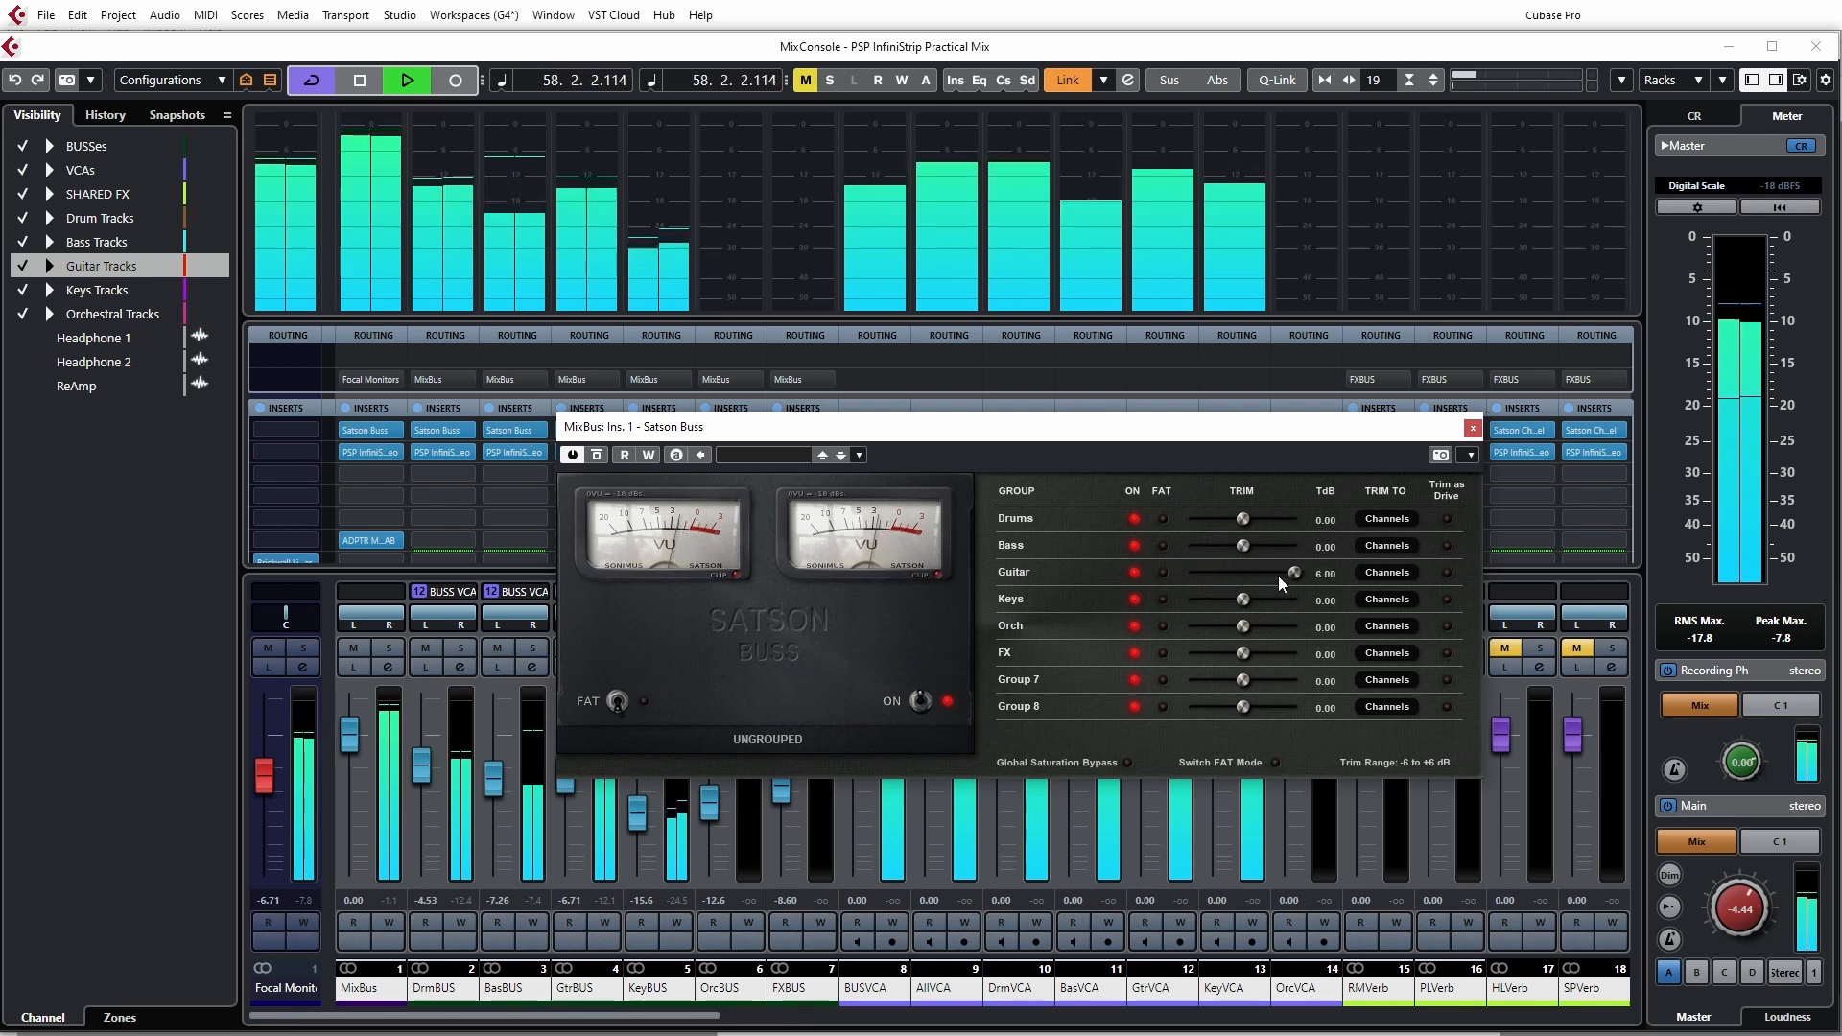
click(1251, 573)
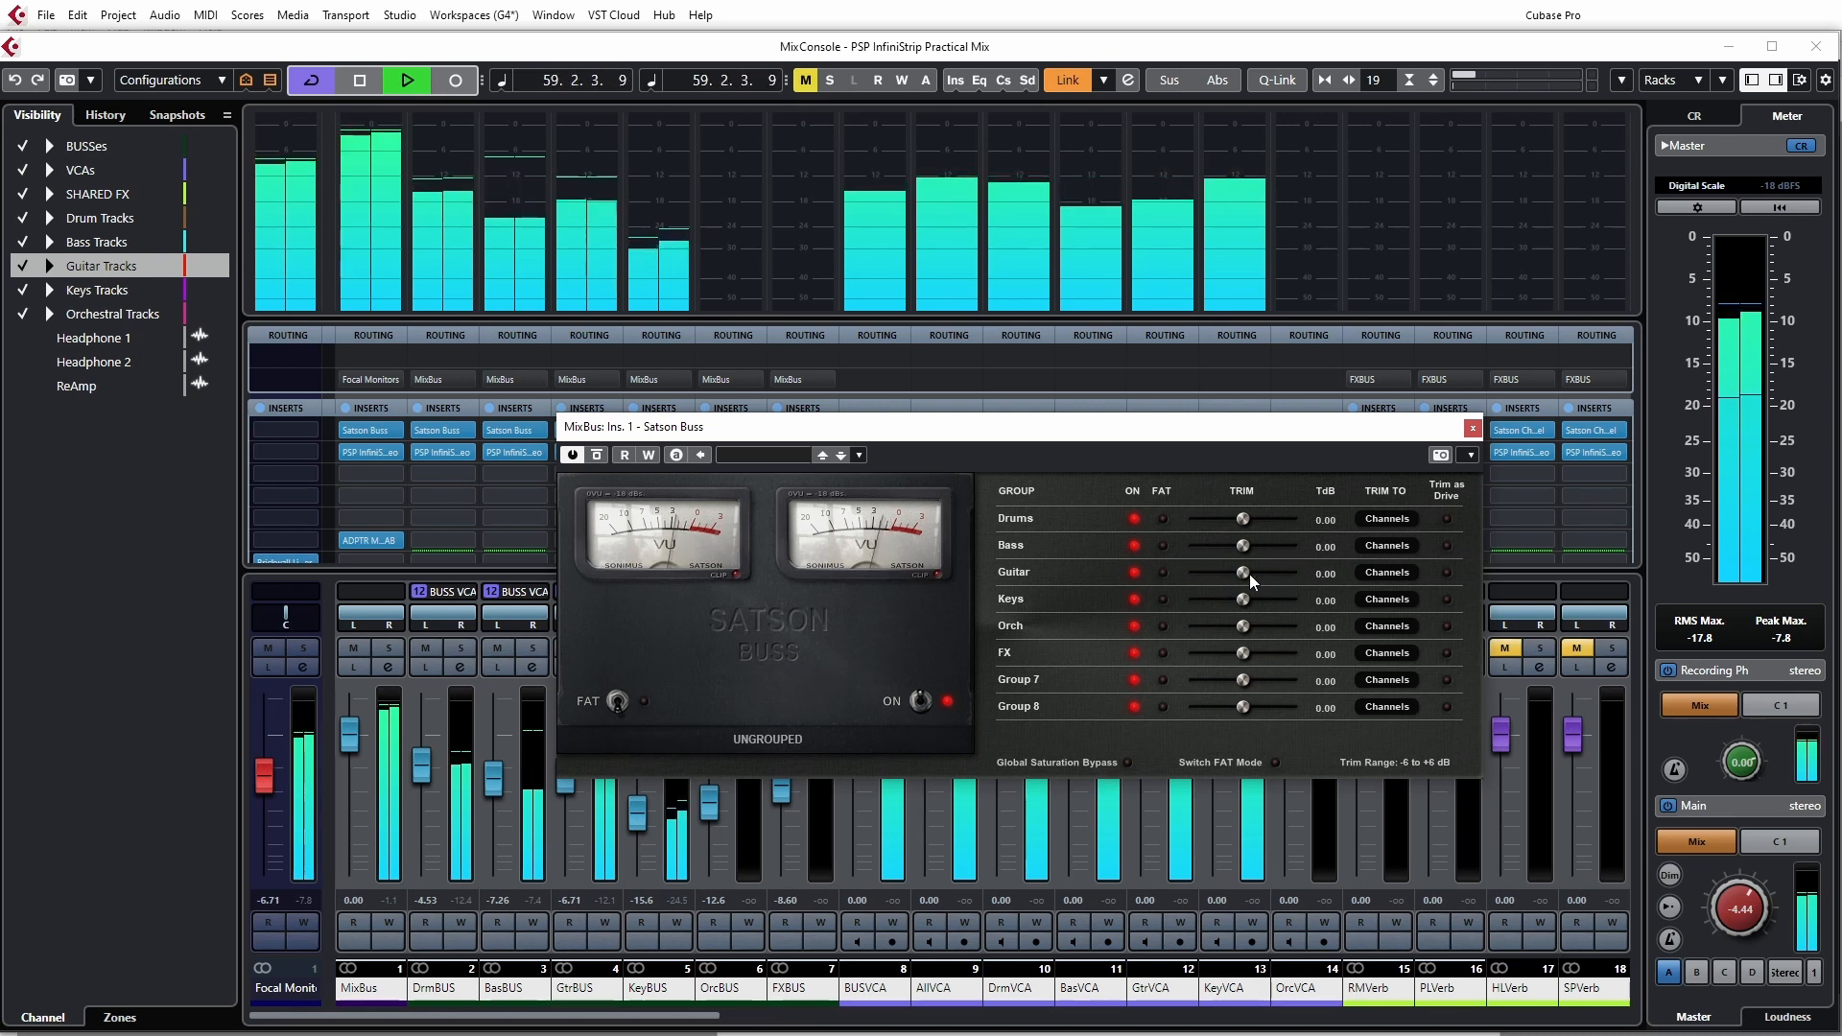
- Audition the Guitar group with Trim as Drive enabled and its trim raised to 6 dB
click(1447, 573)
click(1250, 575)
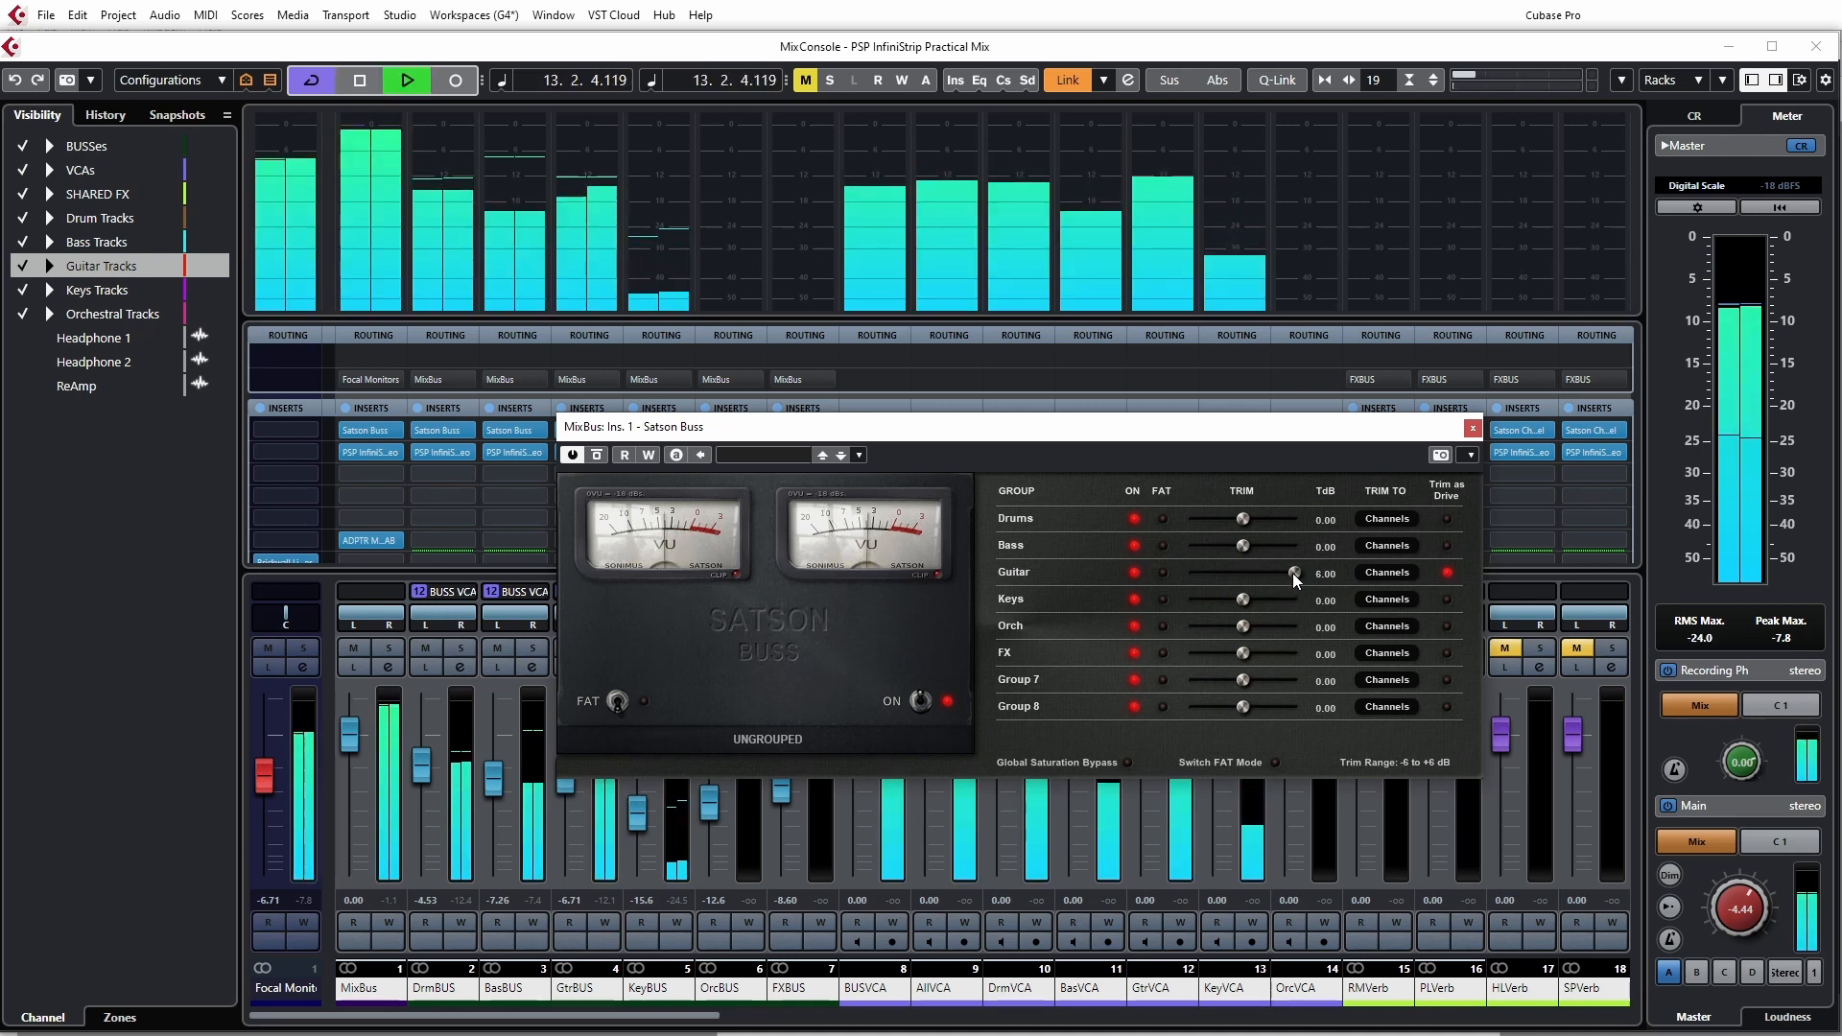
drag(1292, 573, 1380, 572)
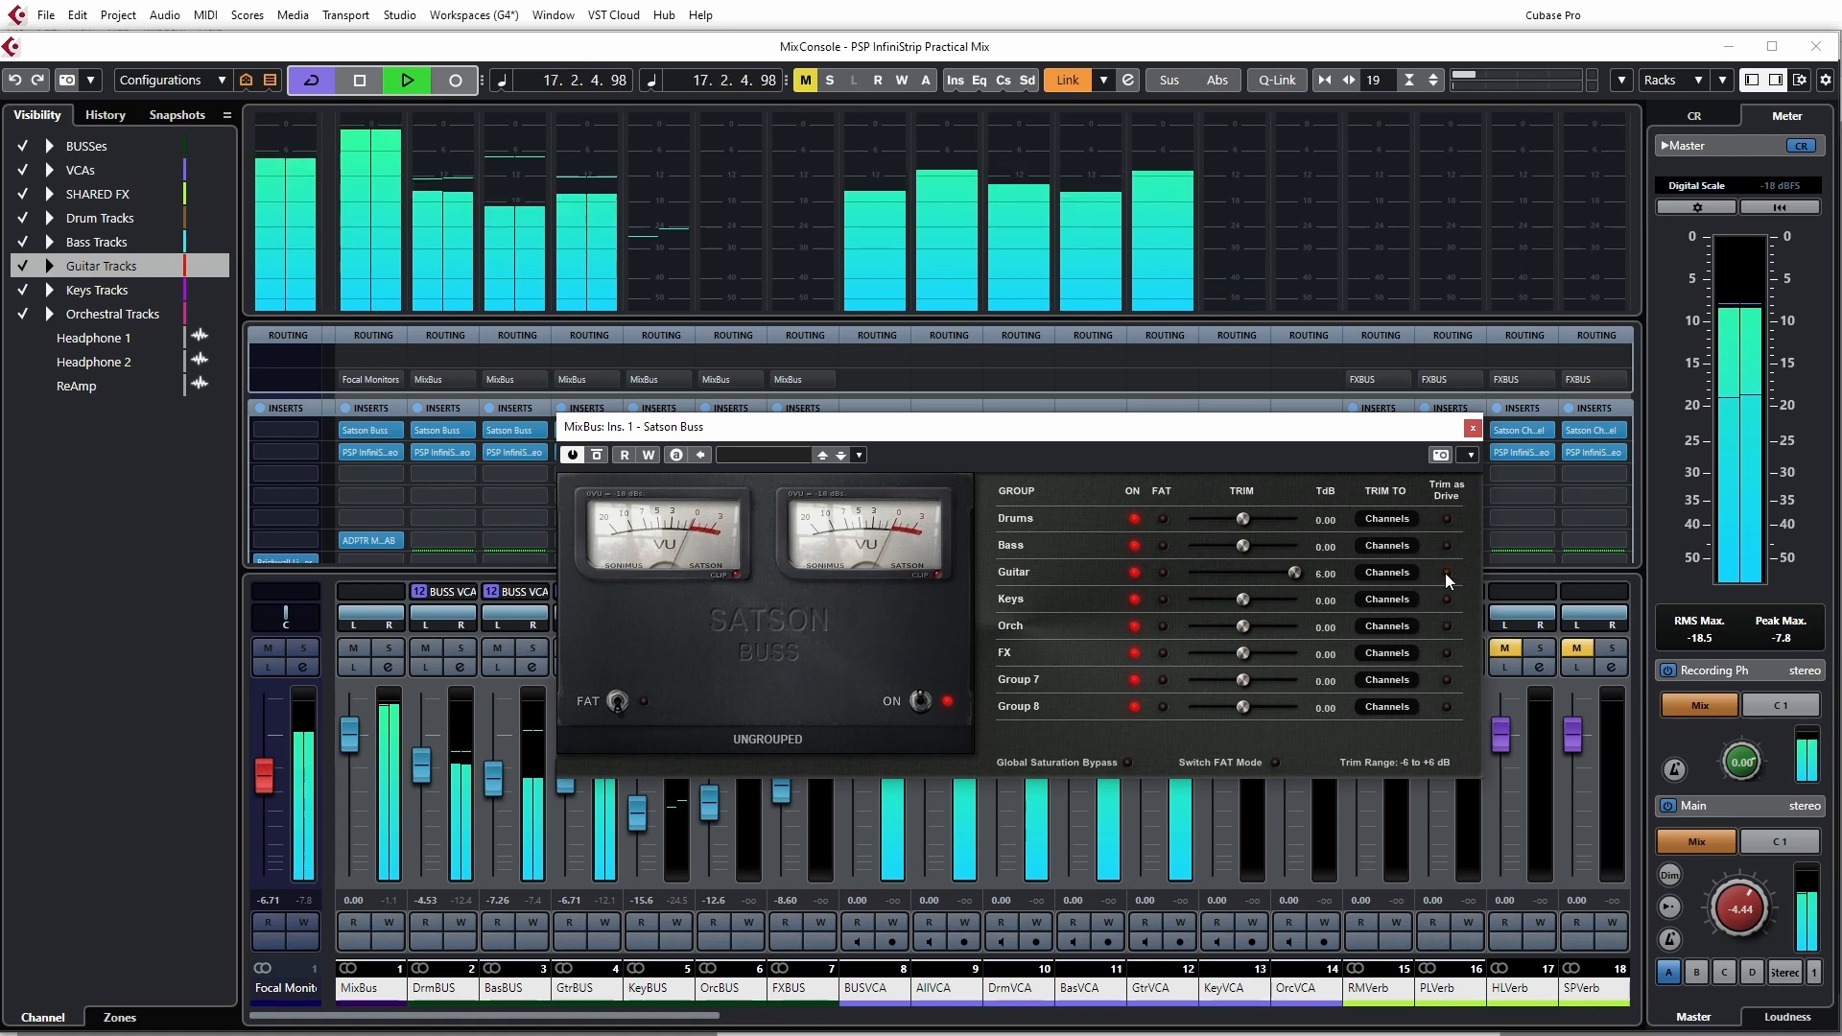
- Try the Guitar trim at 2.37 dB and the Bass trim at 6 dB, and reset both to 0
mouse_move(1293, 572)
mouse_down()
mouse_move(1223, 571)
mouse_move(1249, 579)
mouse_move(1171, 543)
mouse_move(1309, 545)
mouse_up()
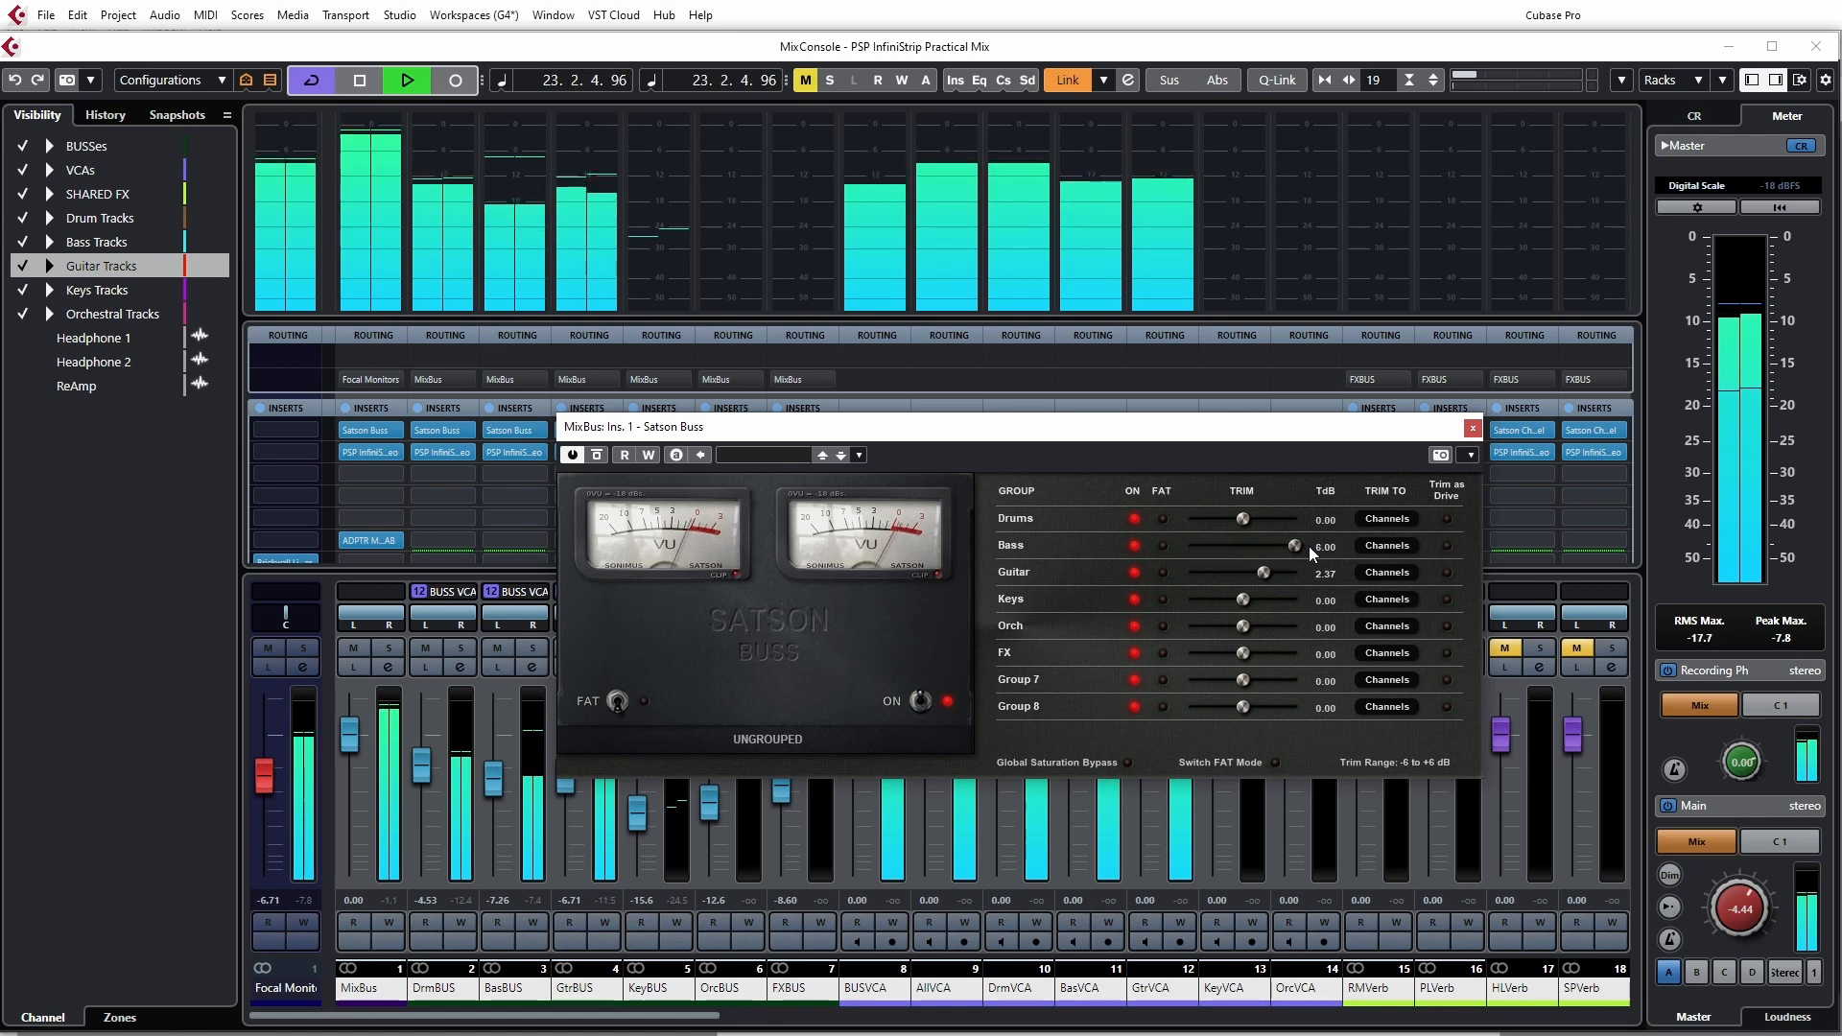
drag(1265, 562, 1376, 572)
ctrl+click(1286, 571)
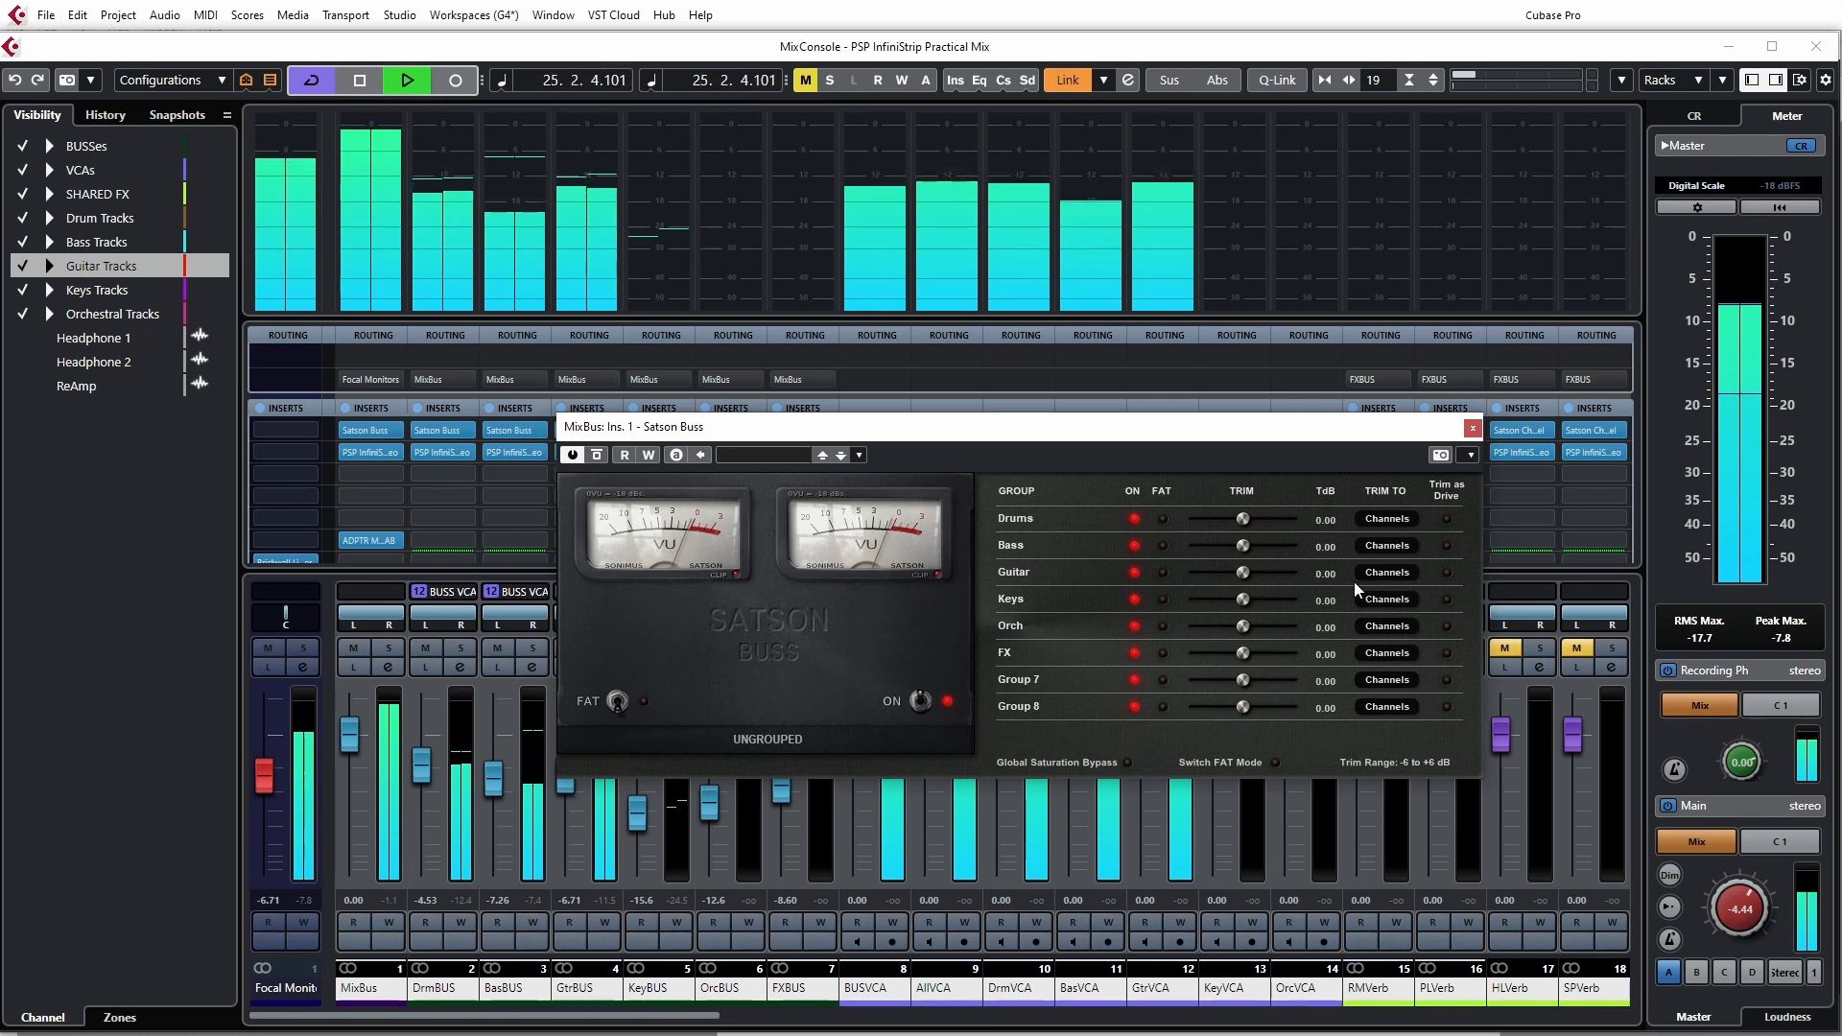
- Set the Guitar group's Trim To option to Both with playback stopped, and sweep its trim from -6 to +6 dB while playing
key(space)
click(1382, 599)
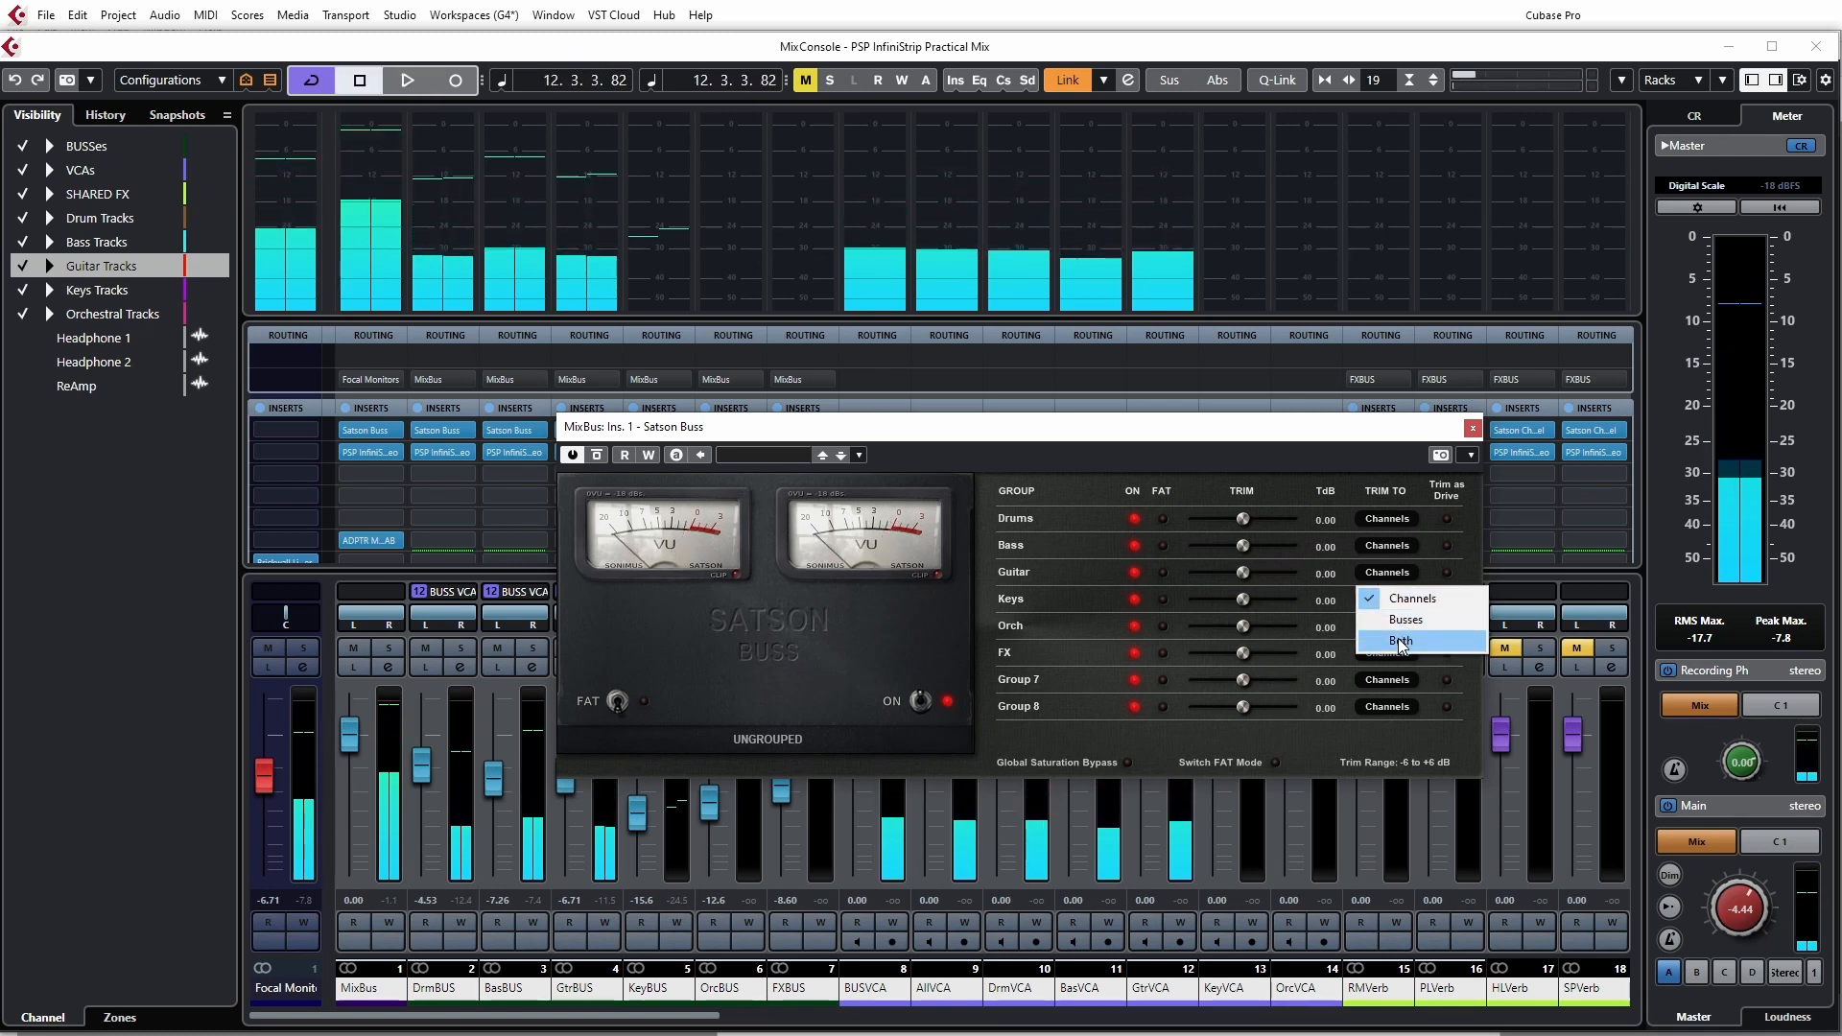
click(1401, 640)
key(space)
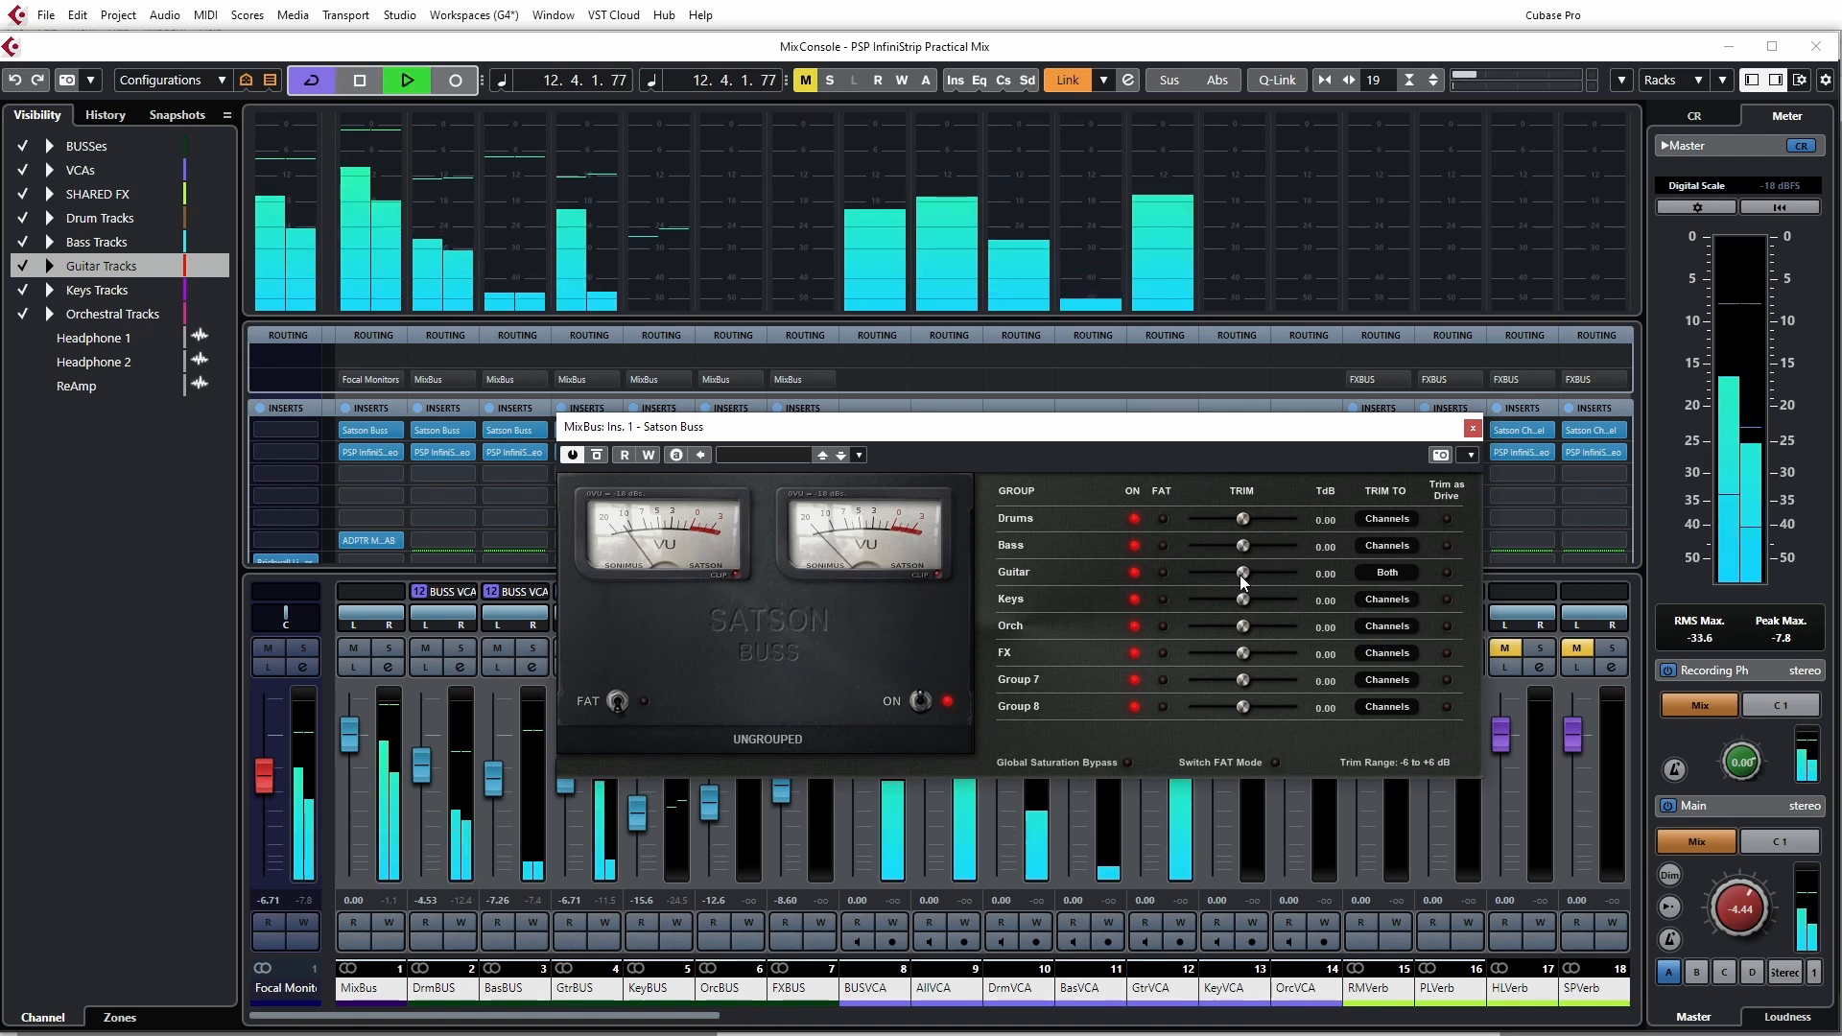
drag(1244, 573, 1148, 568)
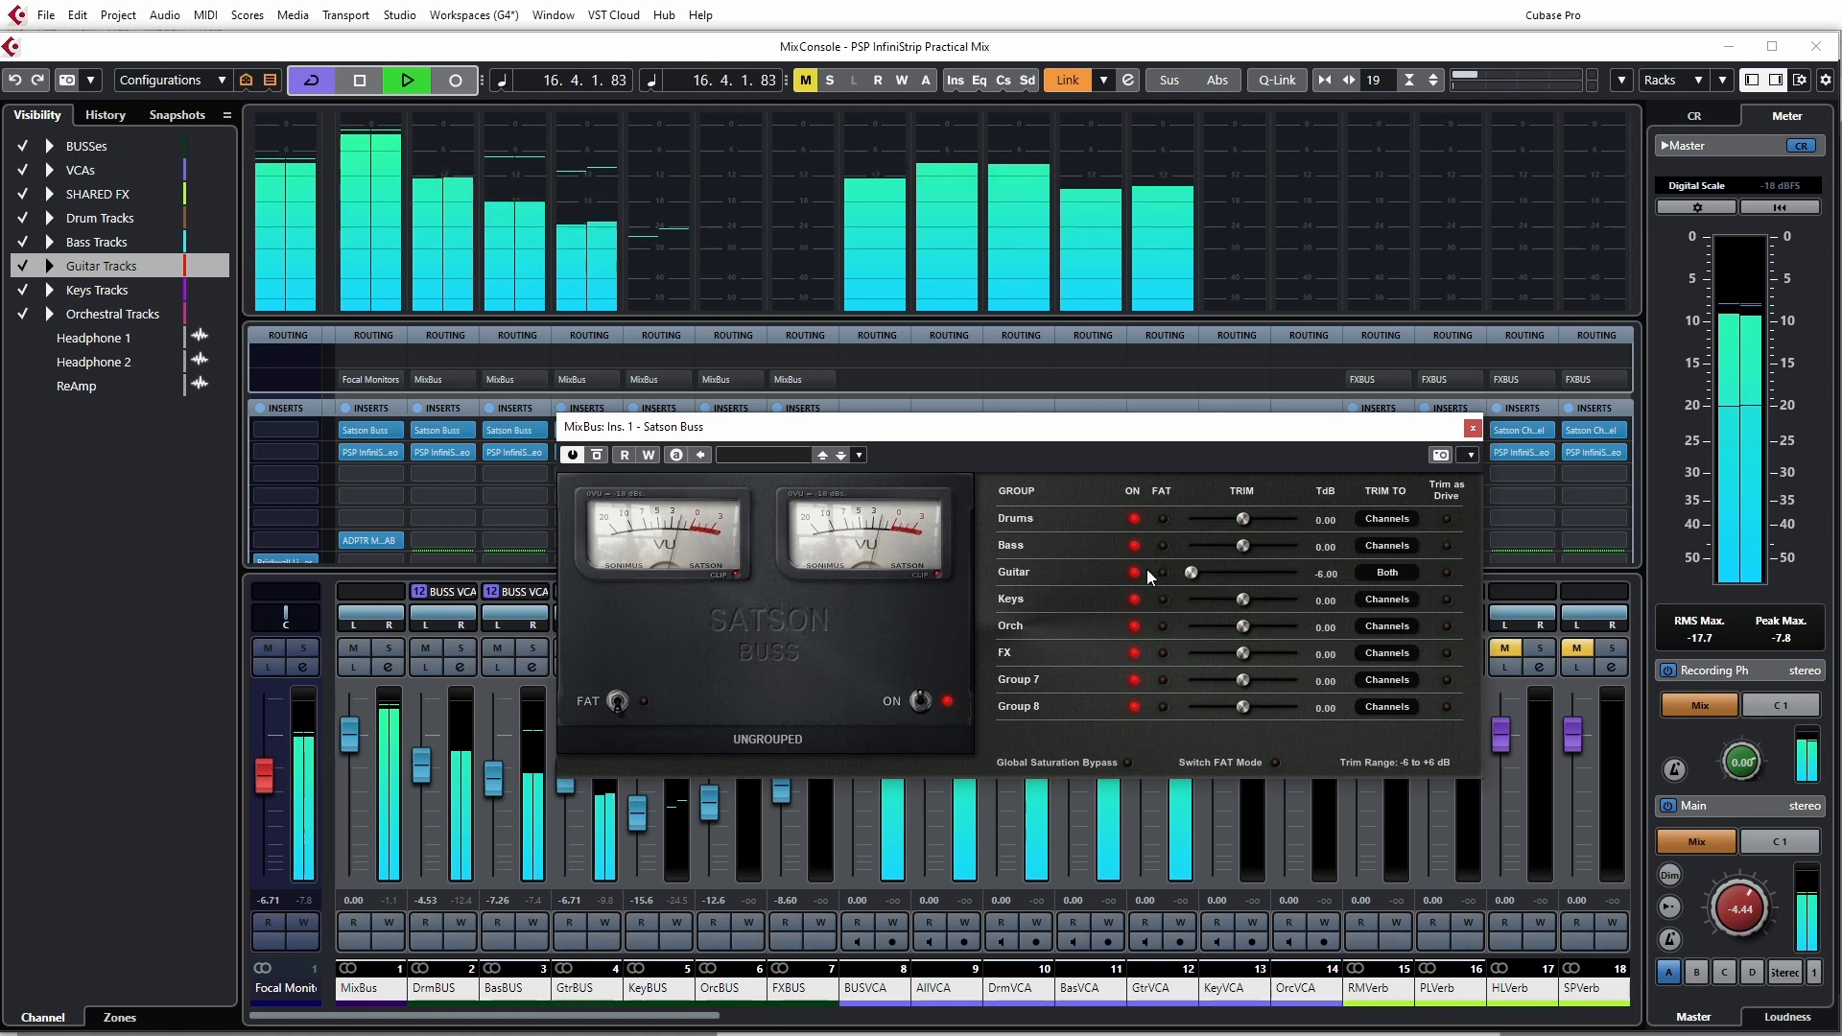
drag(1148, 568, 1297, 573)
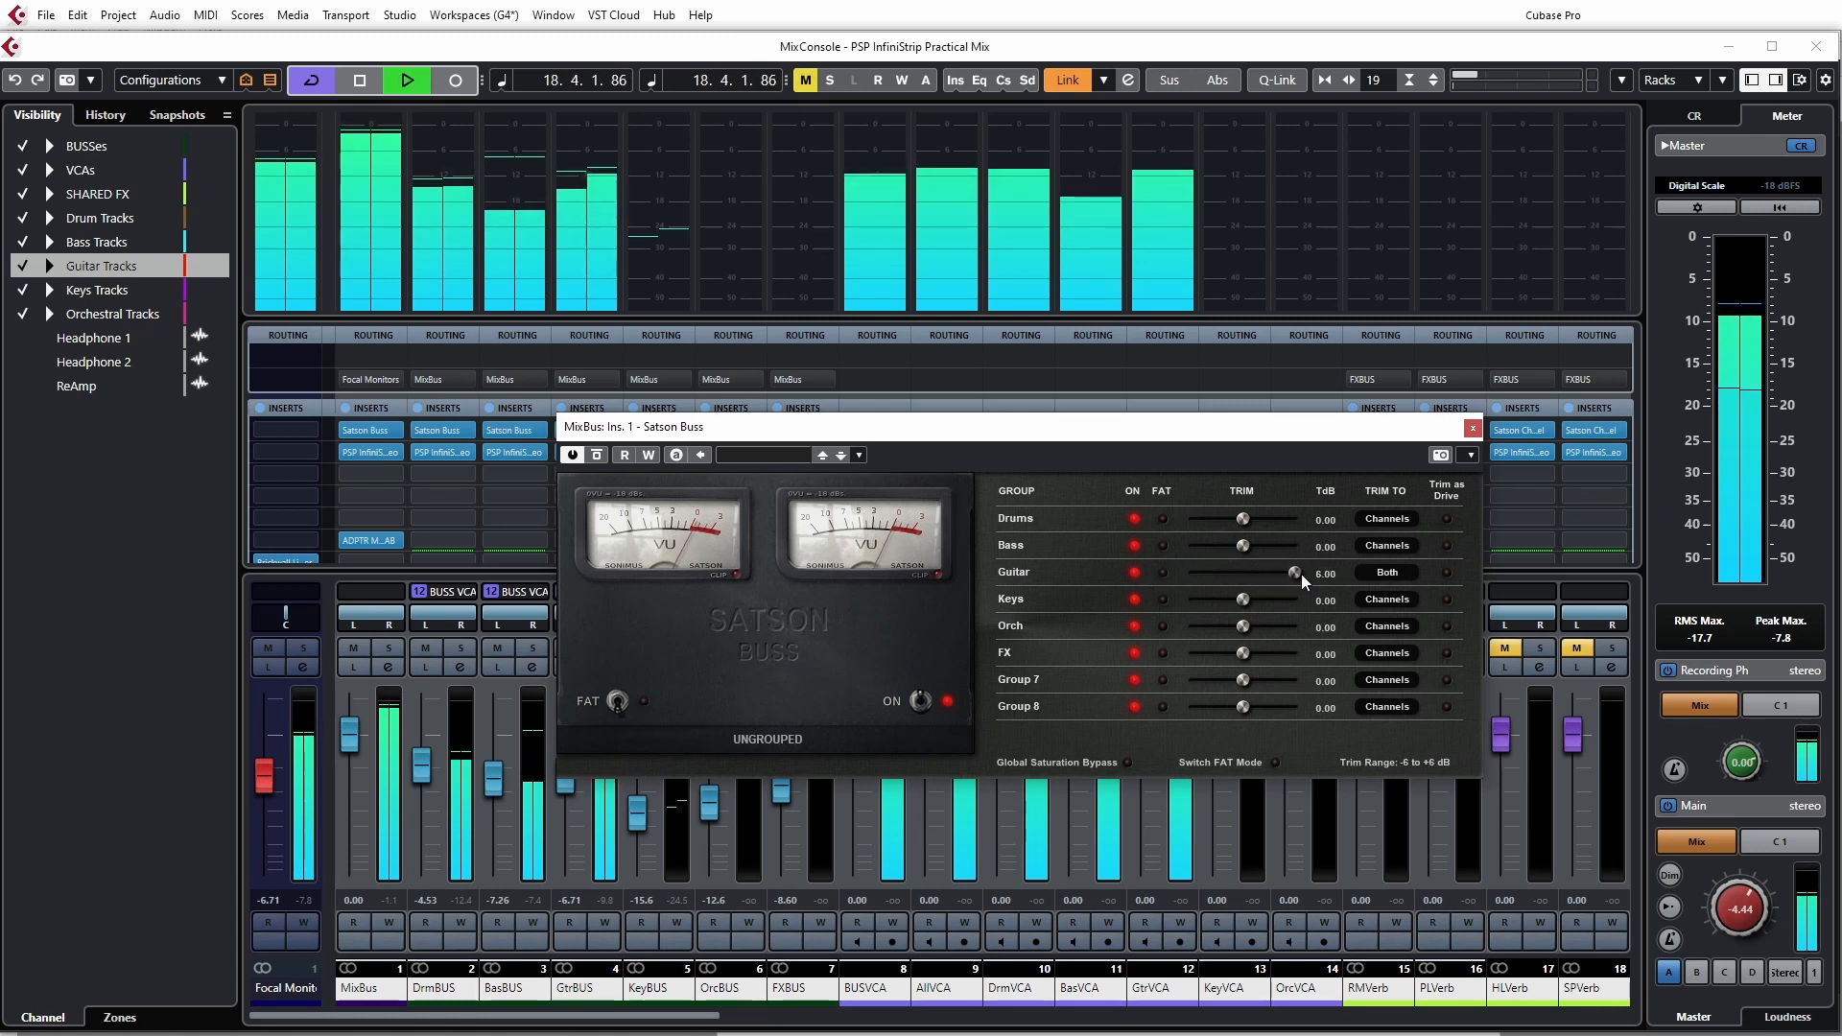
- Compare the Guitar group's 6 dB trim with Trim as Drive on and off, leaving it off
click(1446, 573)
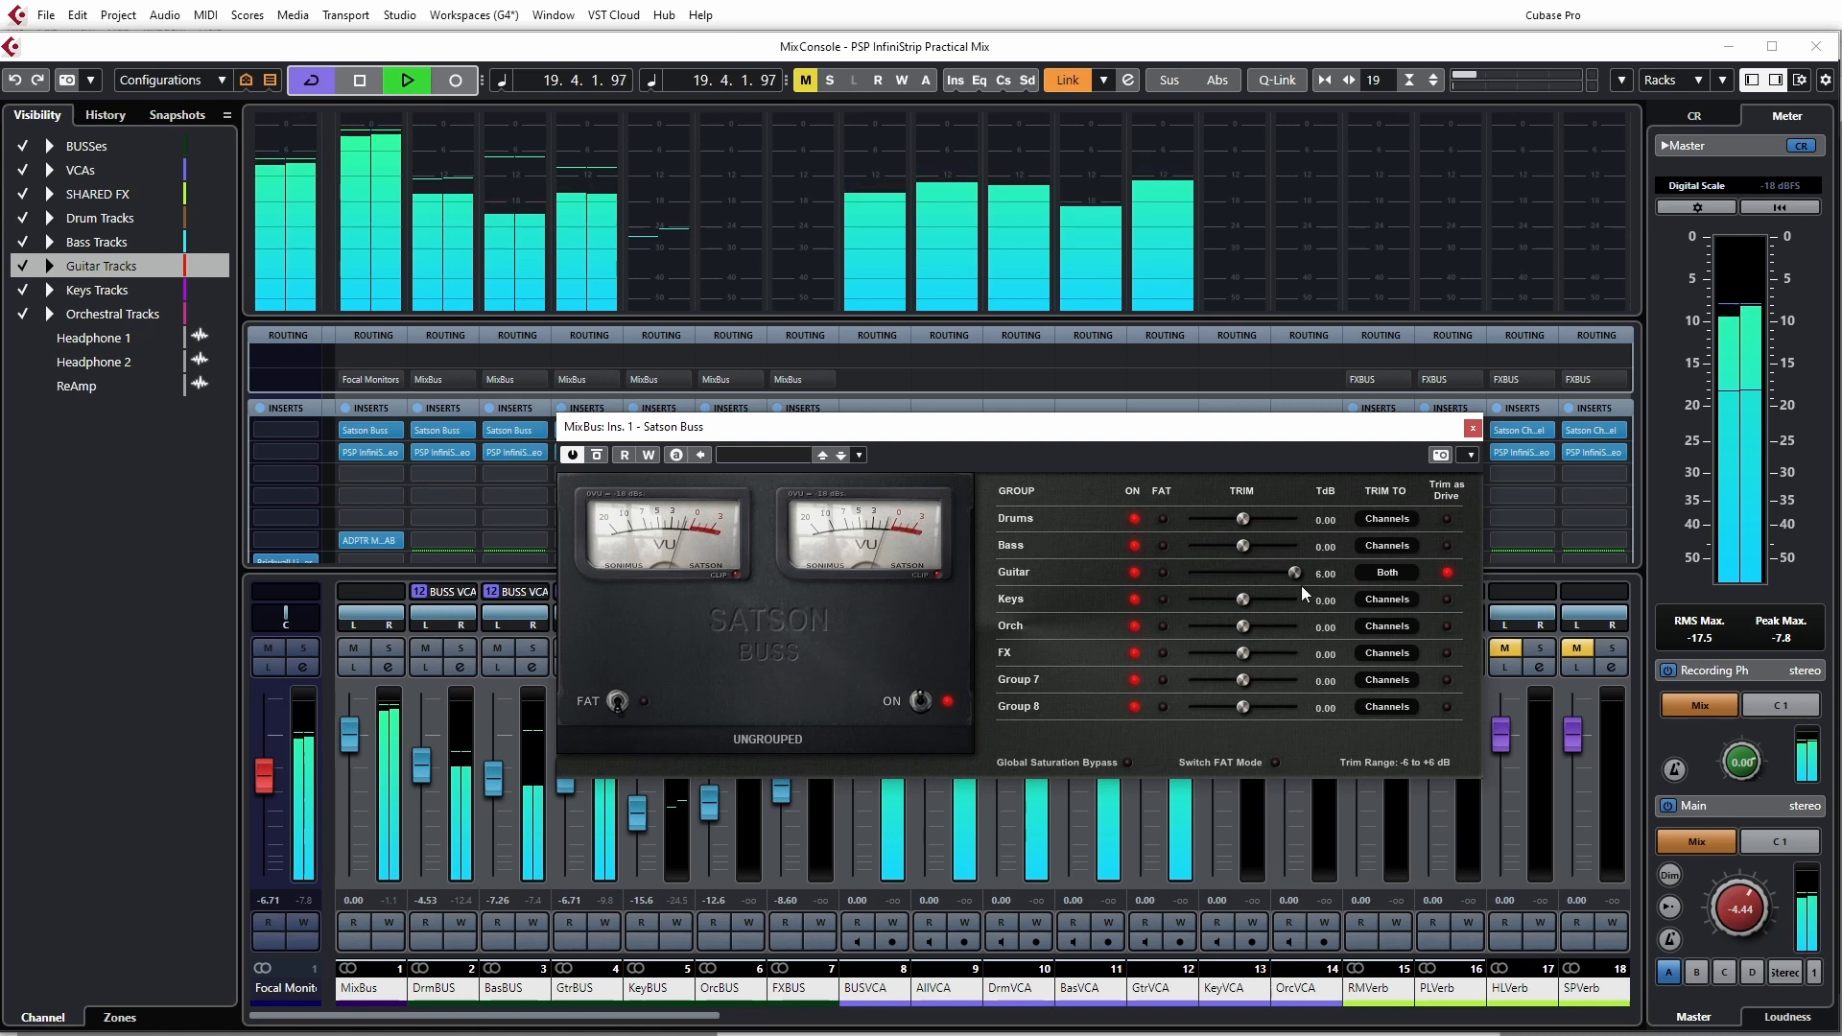
drag(1294, 573, 1364, 585)
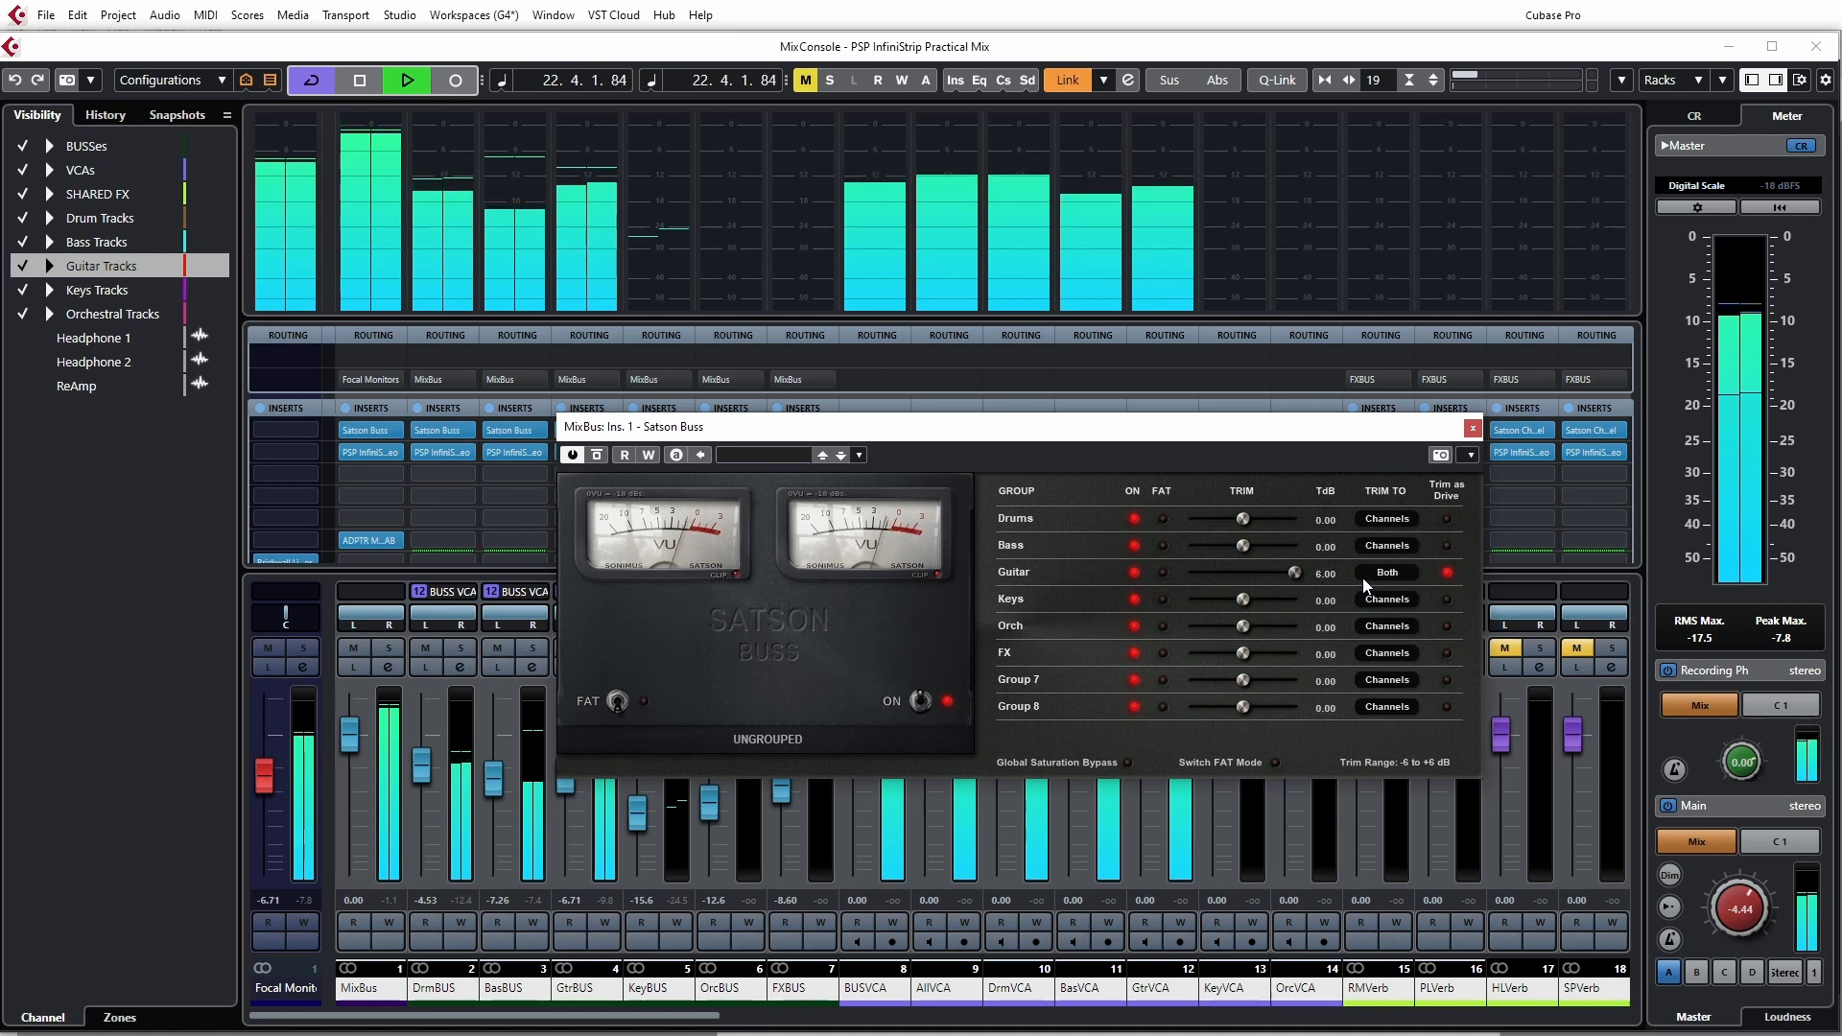
click(1449, 574)
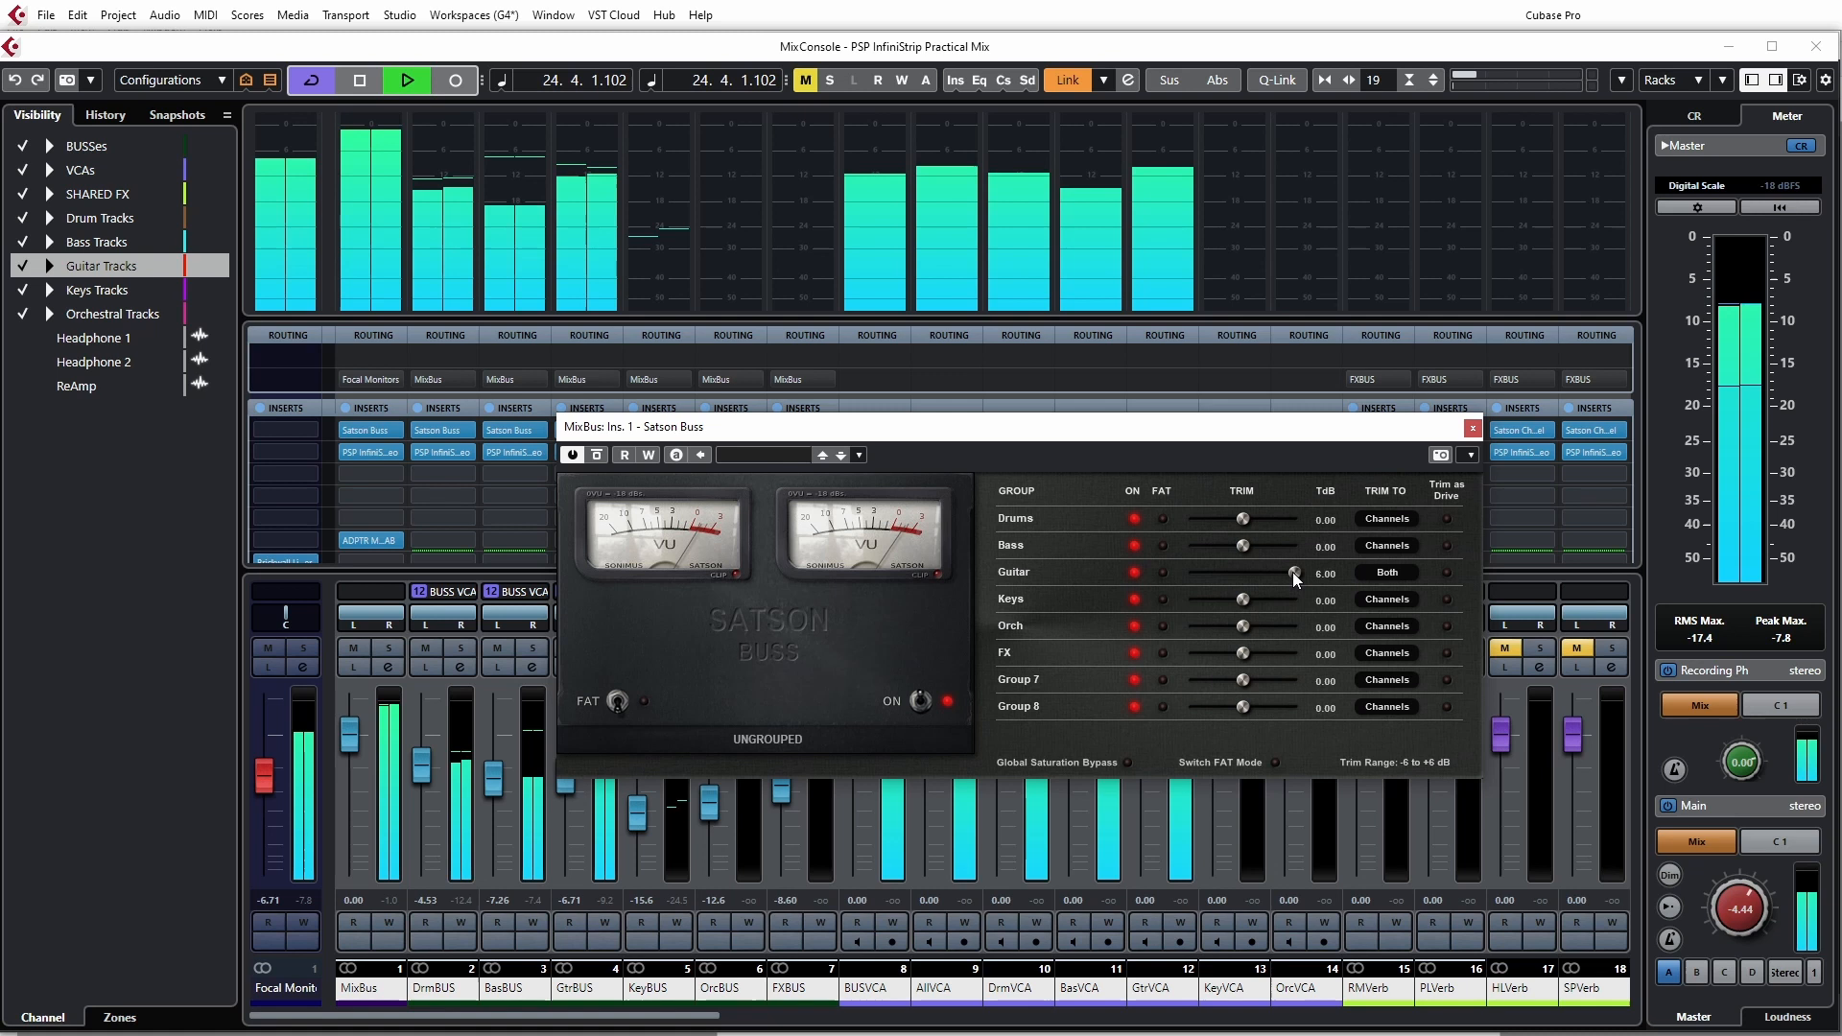
- Reset the Guitar group's trim to 0 and return its Trim To option to Channels
drag(1293, 572, 1251, 572)
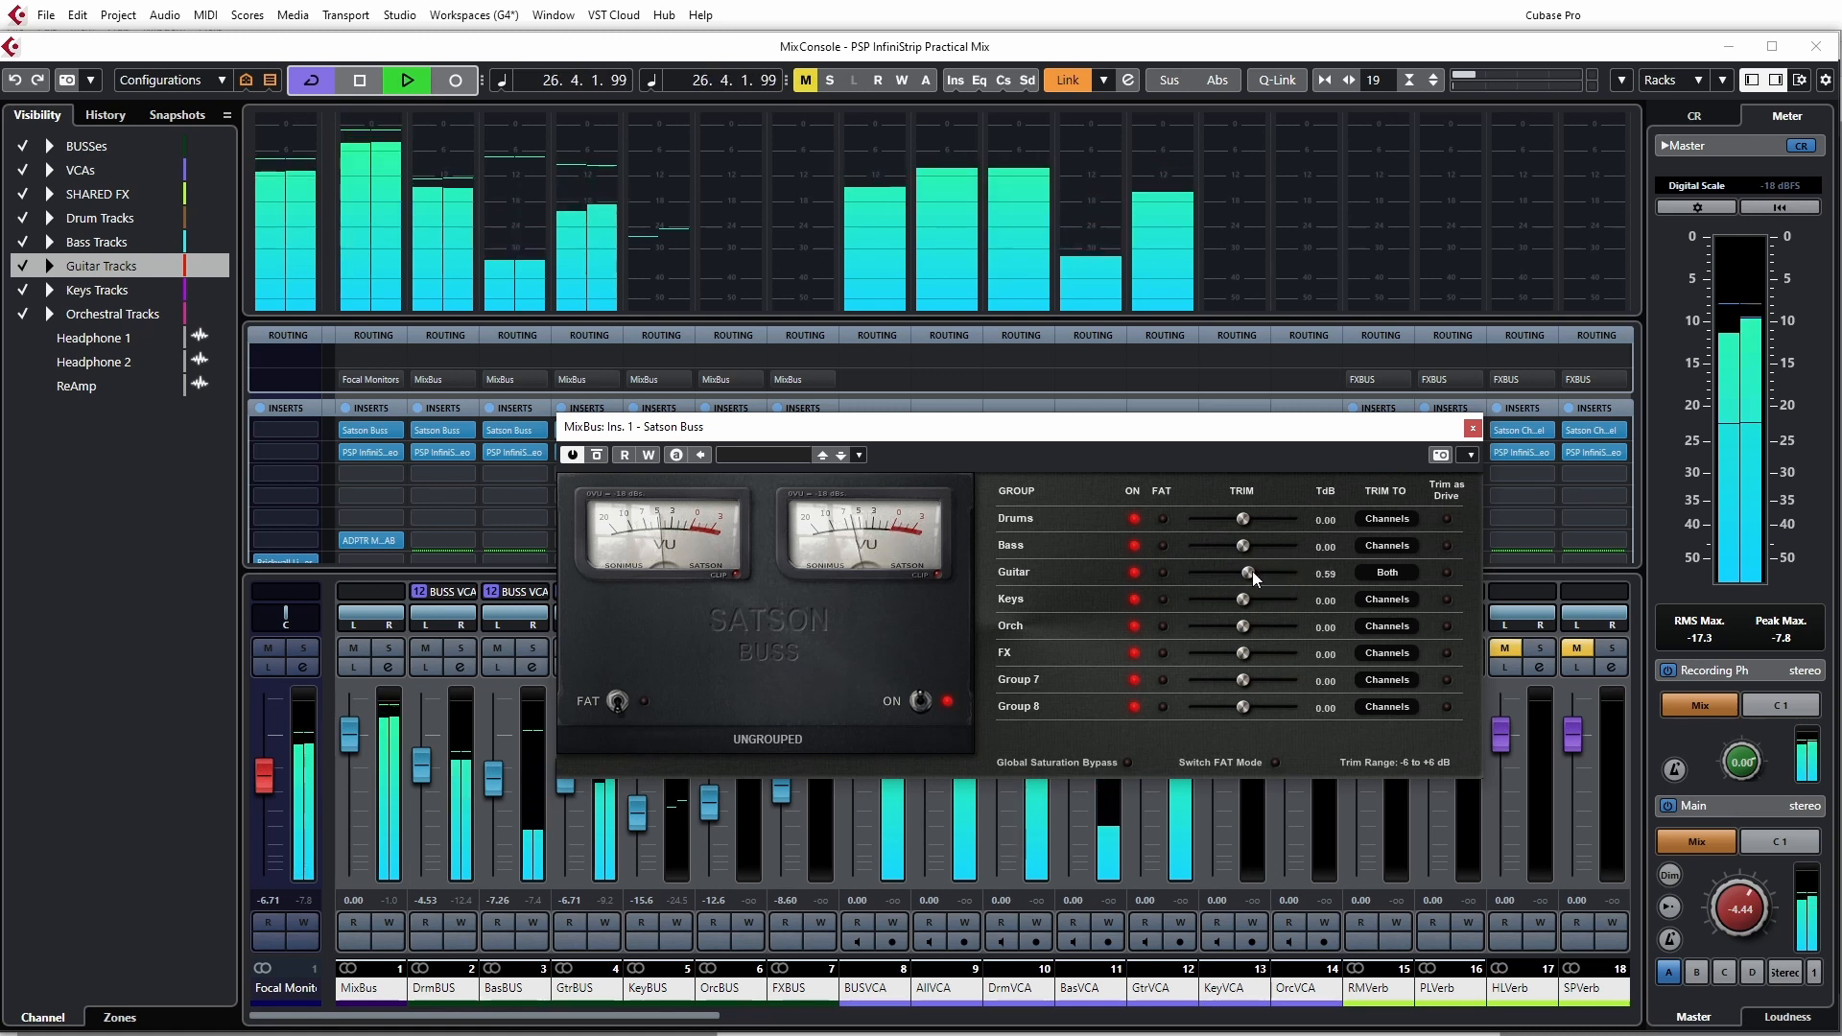
double_click(1252, 573)
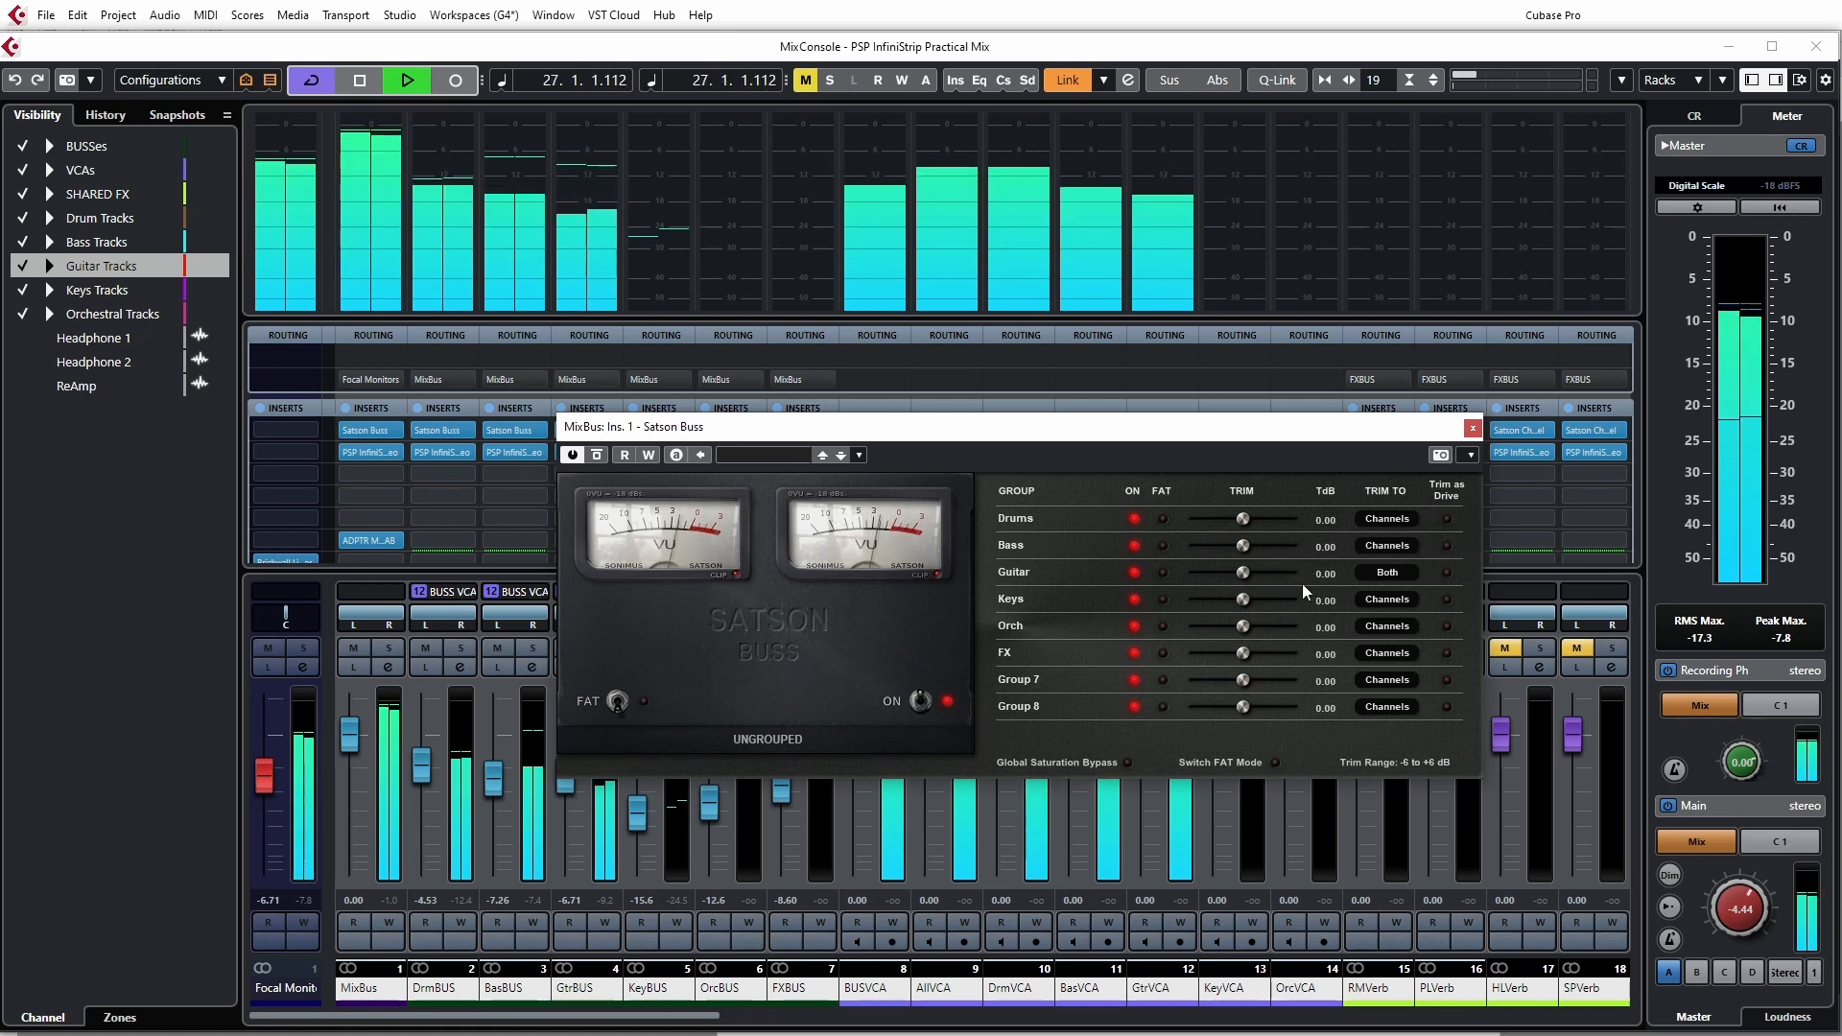
click(1387, 572)
click(1391, 596)
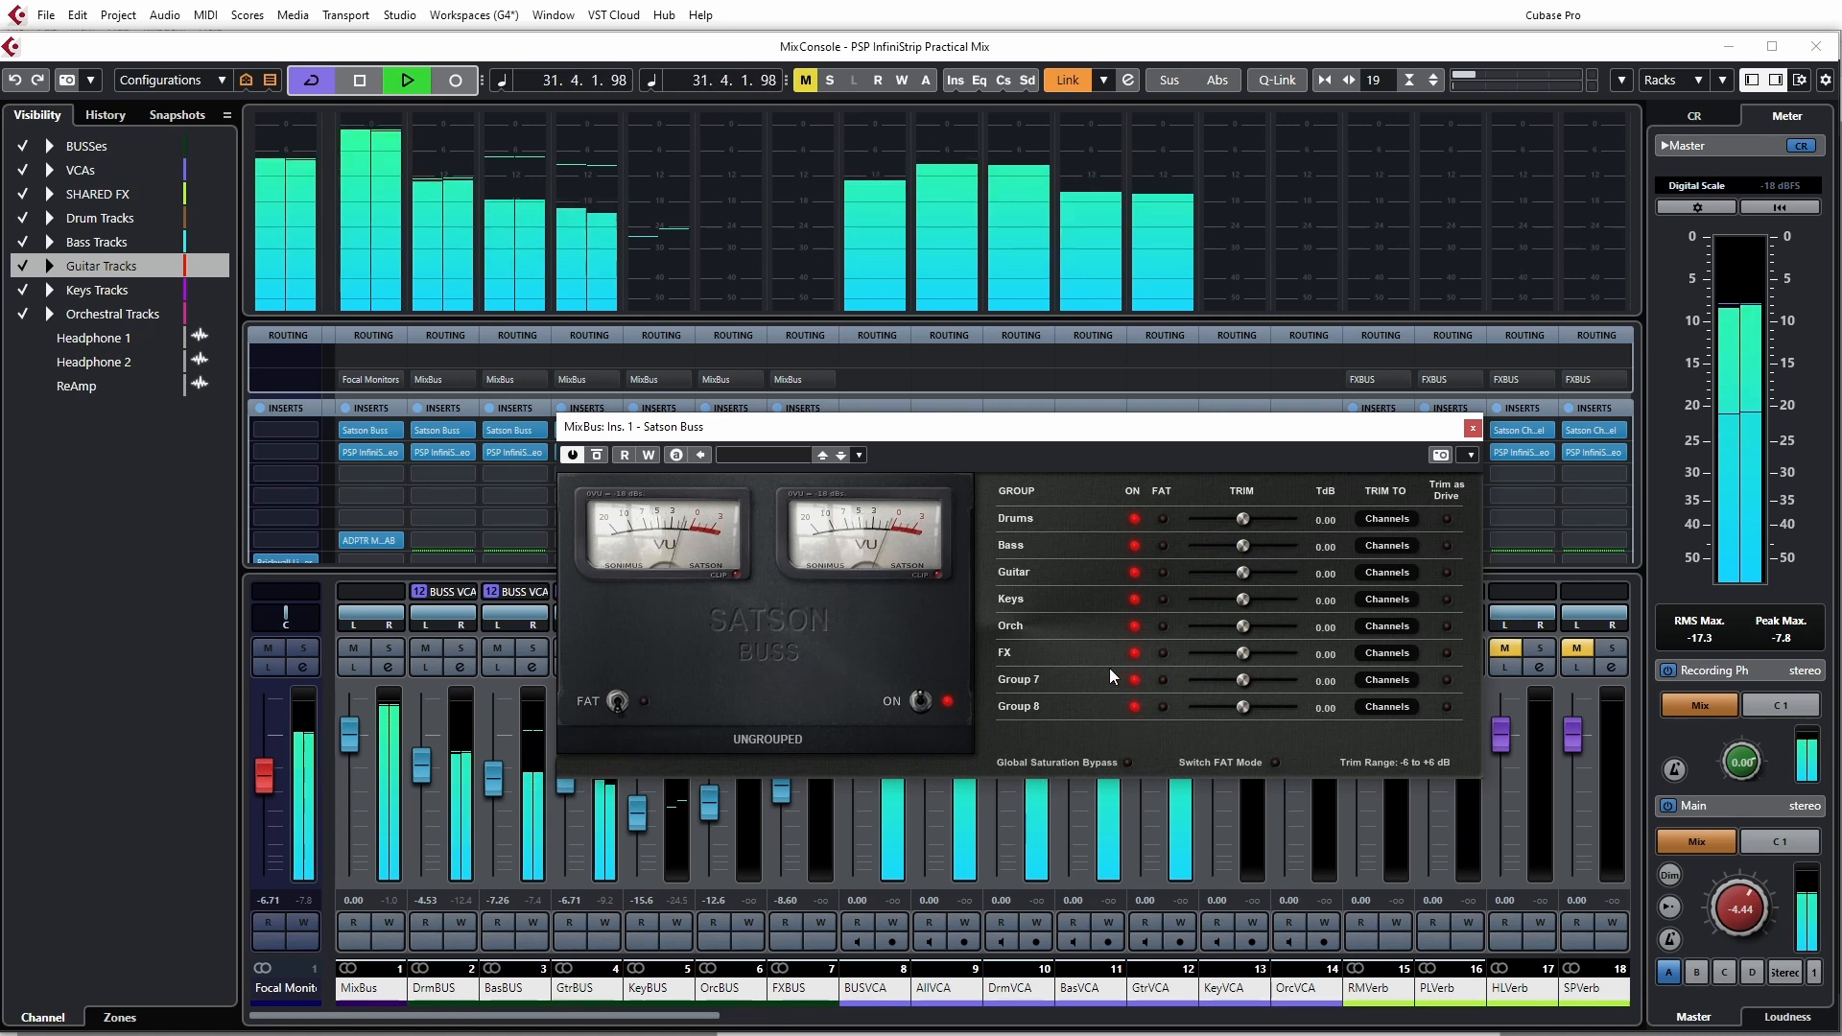
- Compare the mix again with Global Saturation Bypass on and off, keeping the MixBus Satson Buss and all groups switched on
click(1127, 763)
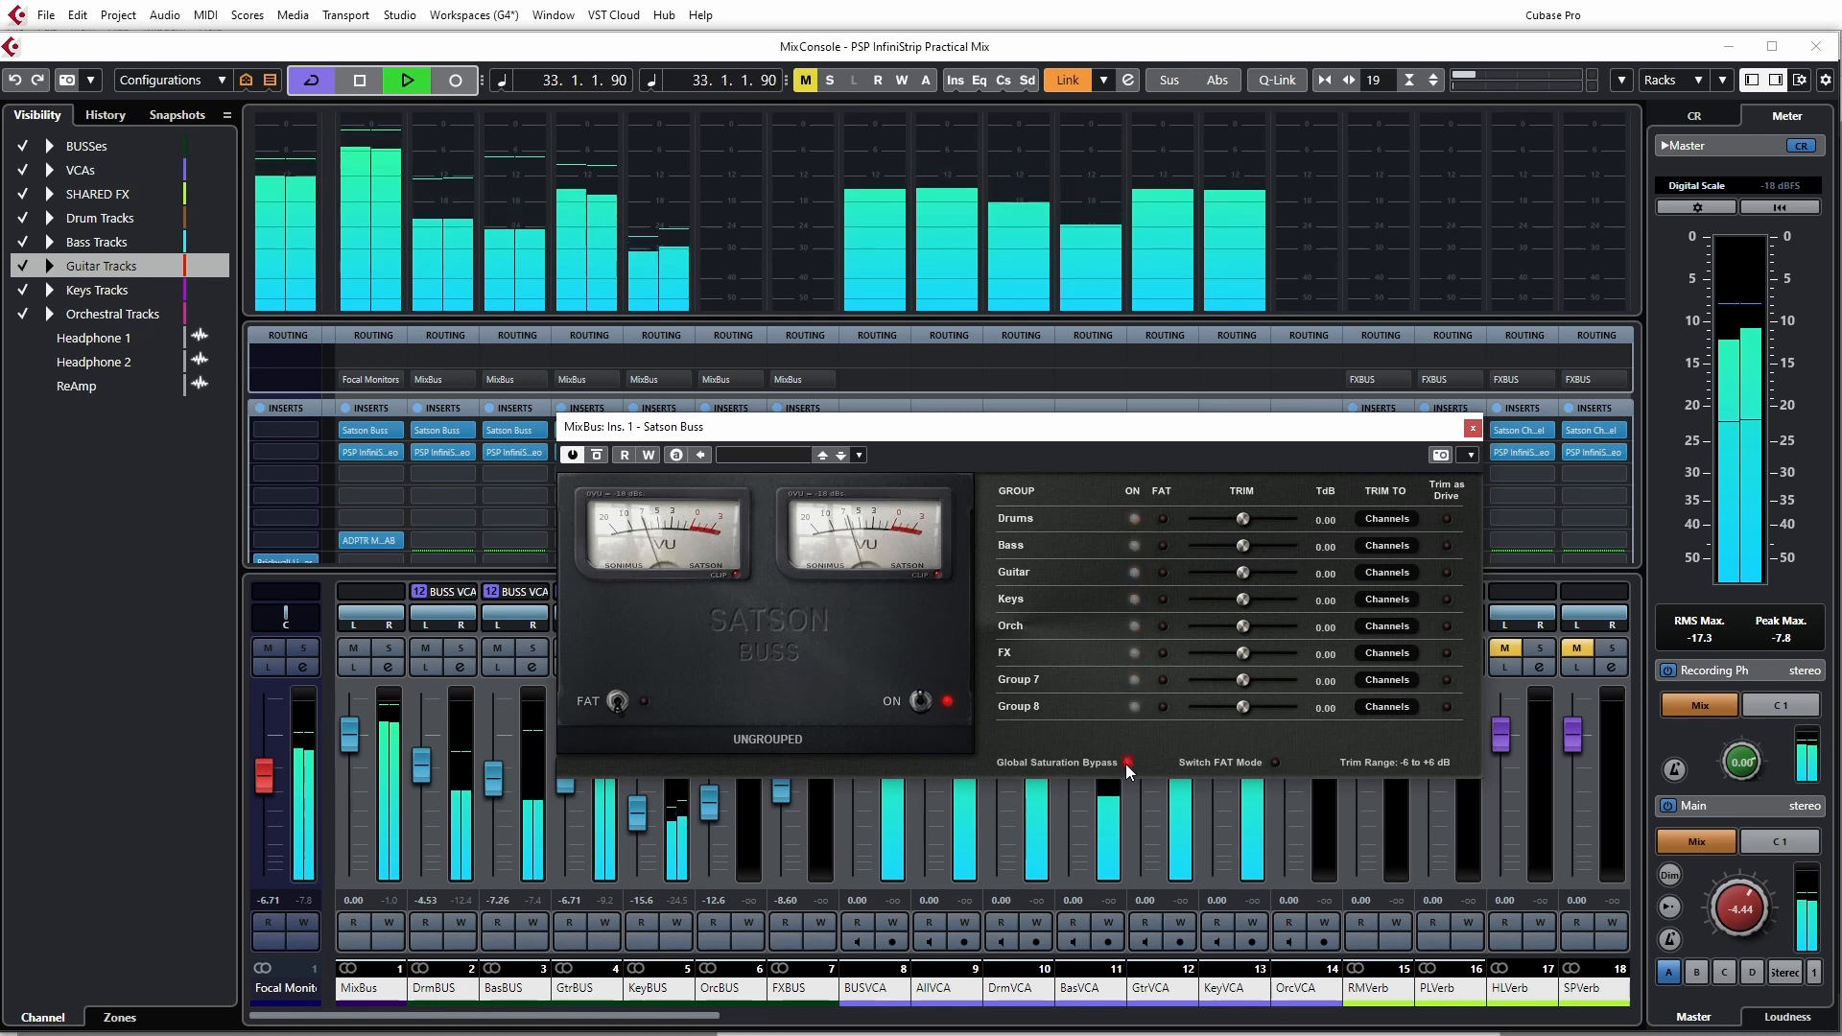
click(918, 698)
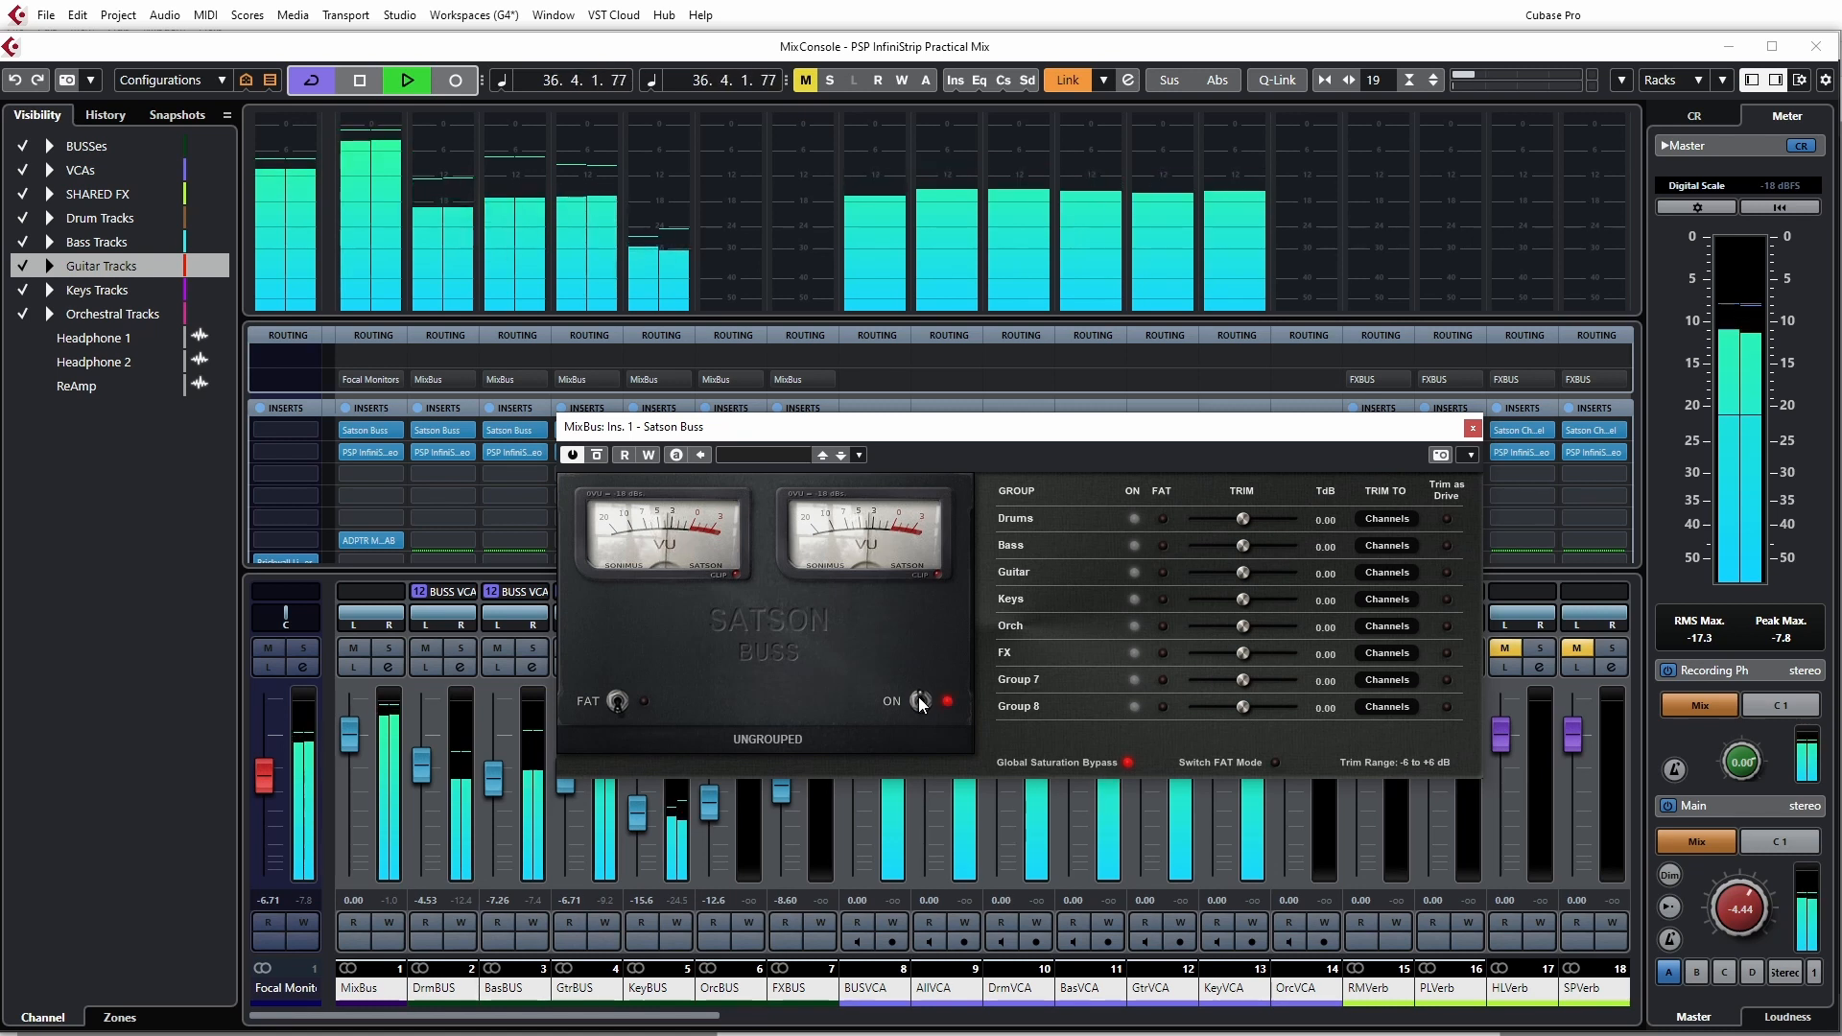
click(1128, 764)
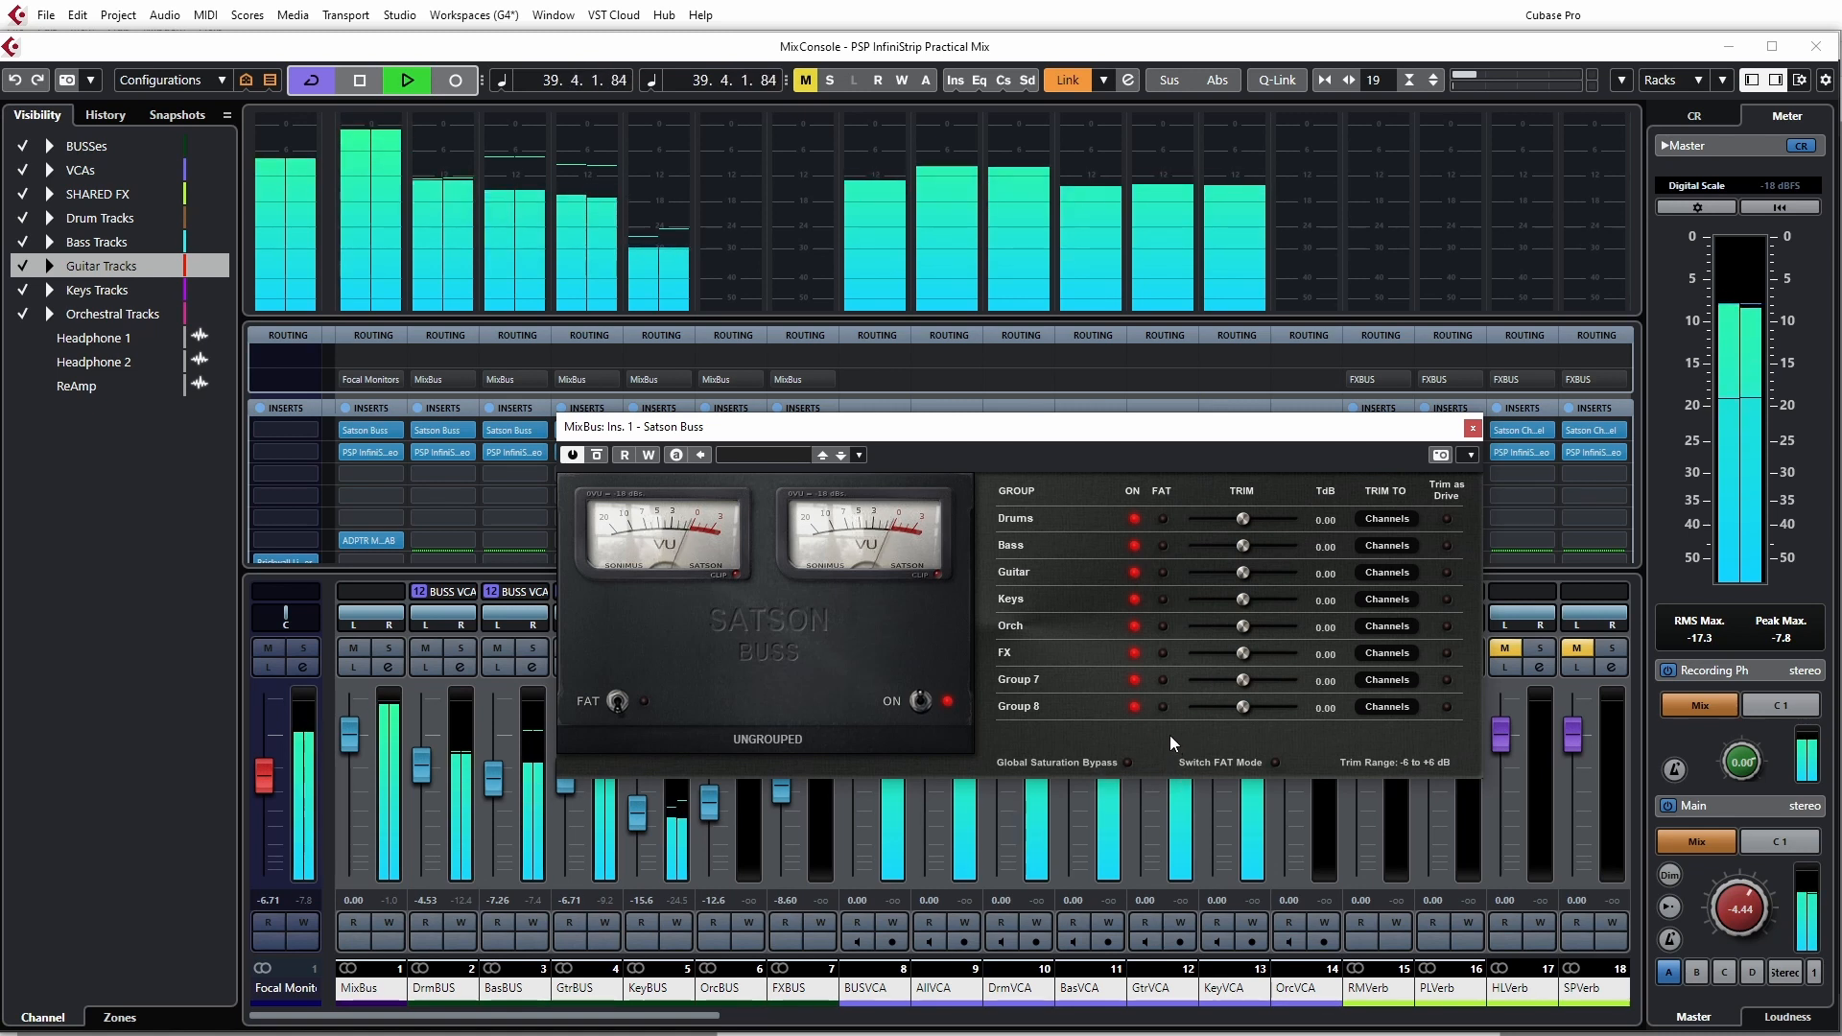
click(1129, 764)
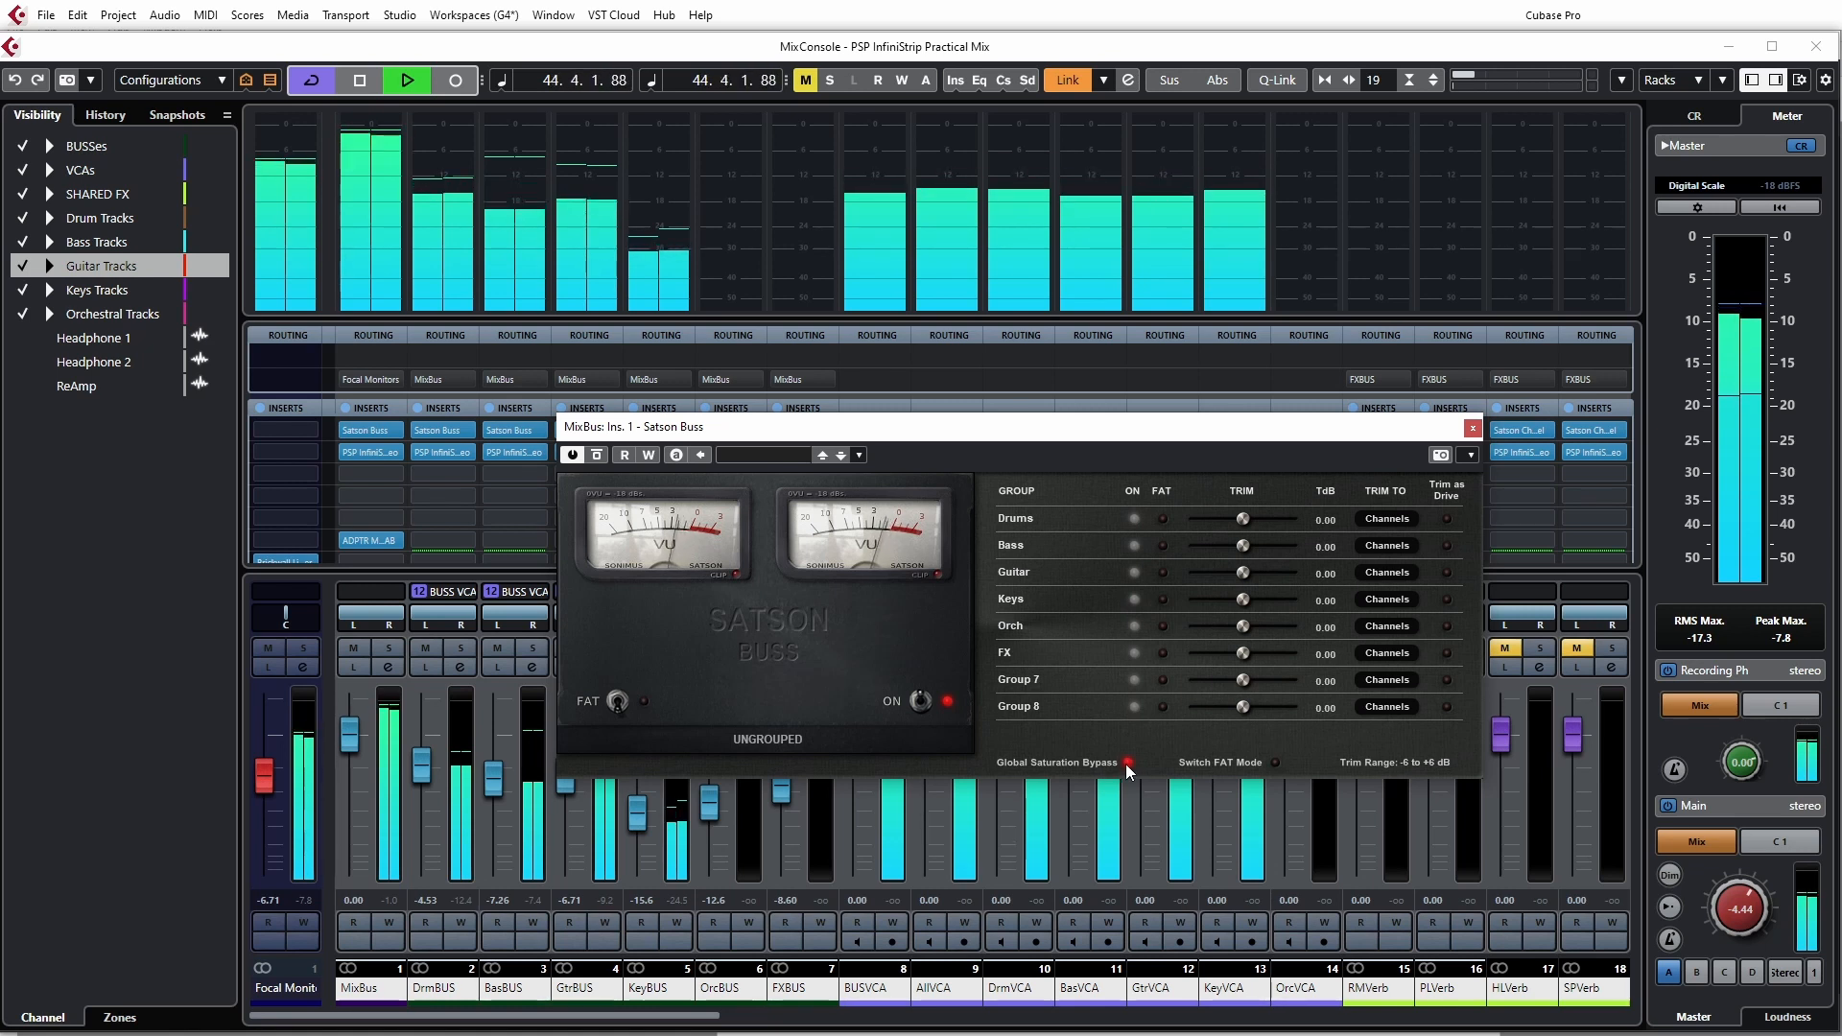
click(1127, 764)
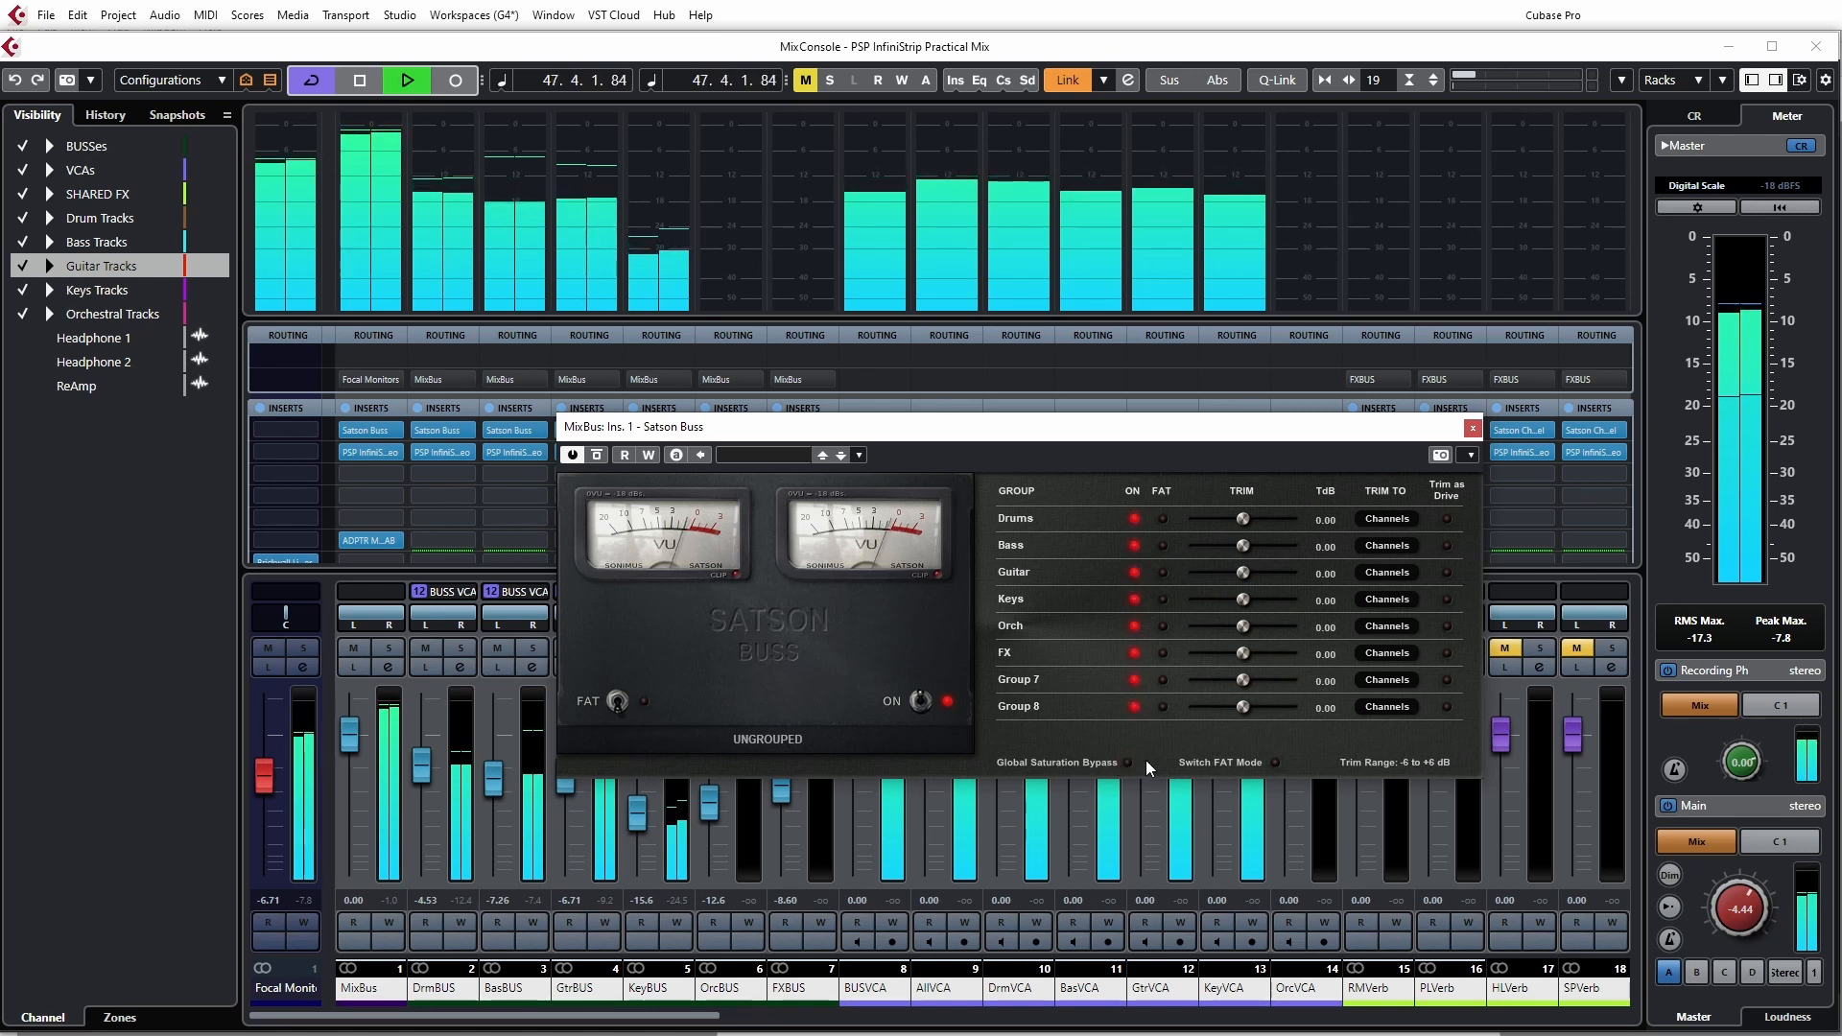
- Compare the playing mix with FAT mode on and off for all groups and the MixBus Satson Buss, leaving it off
click(1276, 762)
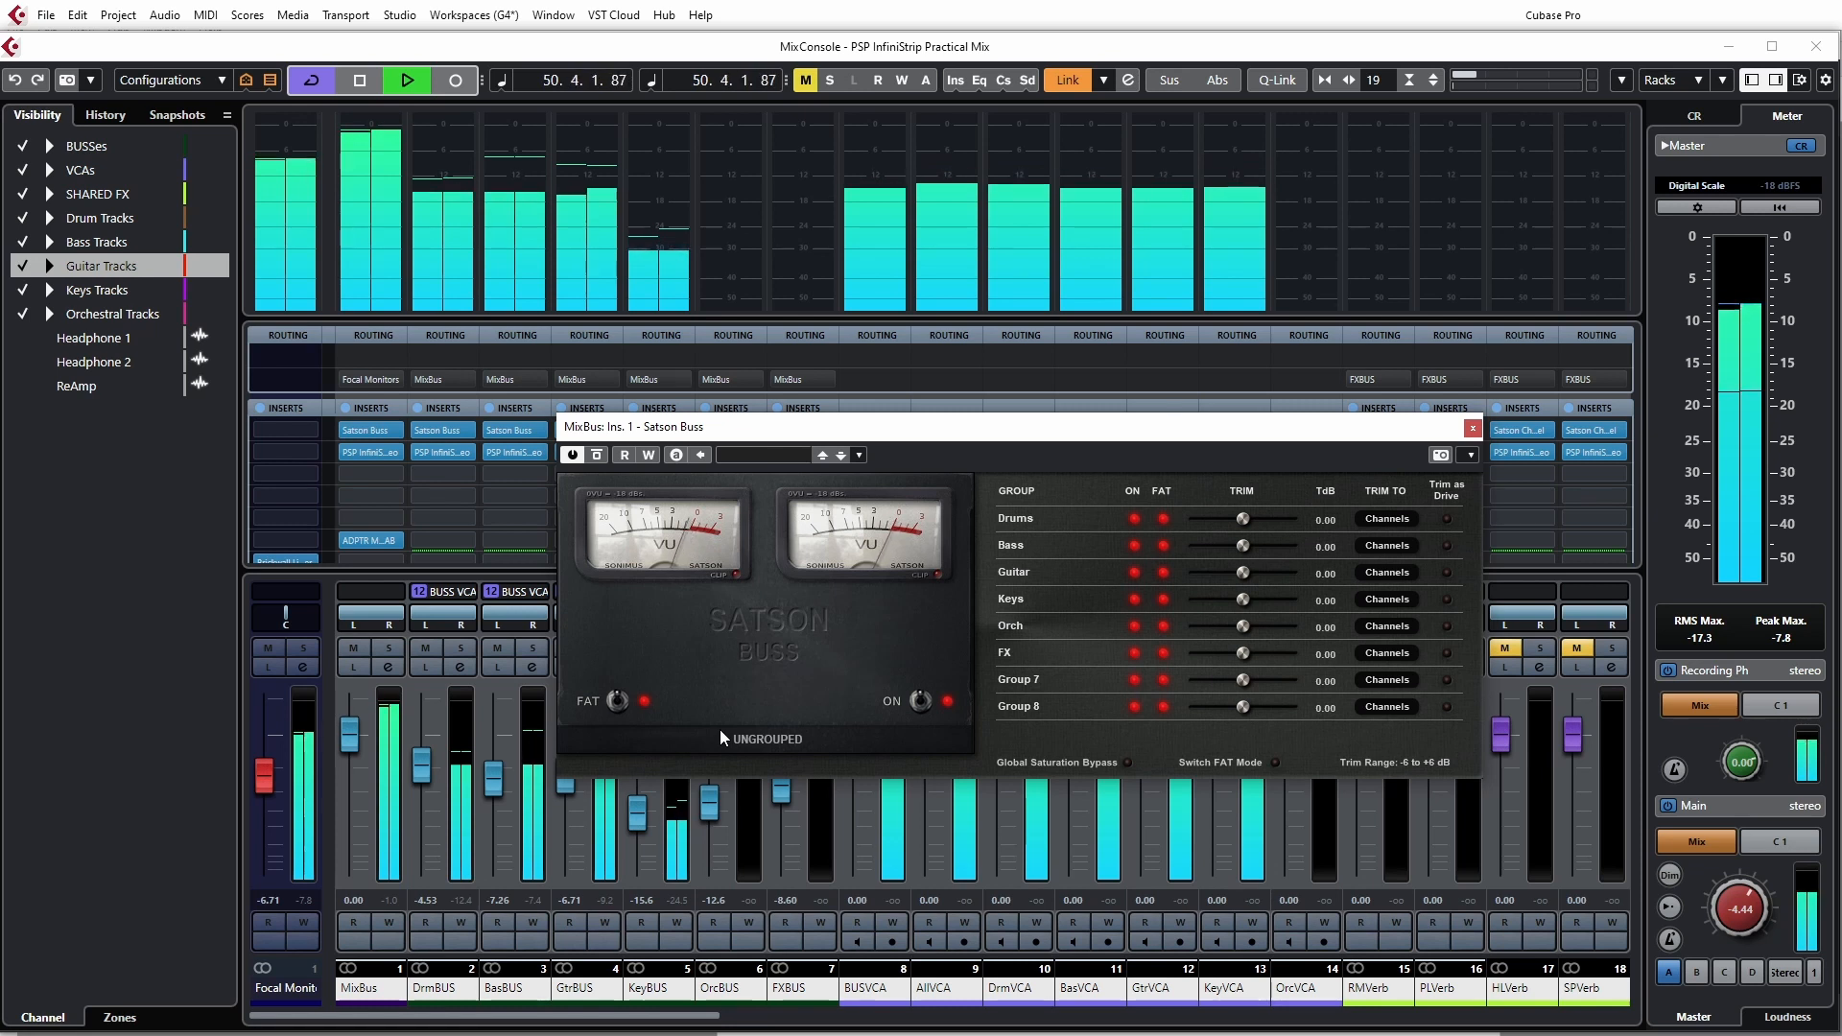
click(618, 702)
click(1273, 761)
- Compare the mix with Global Saturation Bypass on and off, leaving the bypass on, and stop playback
click(1126, 763)
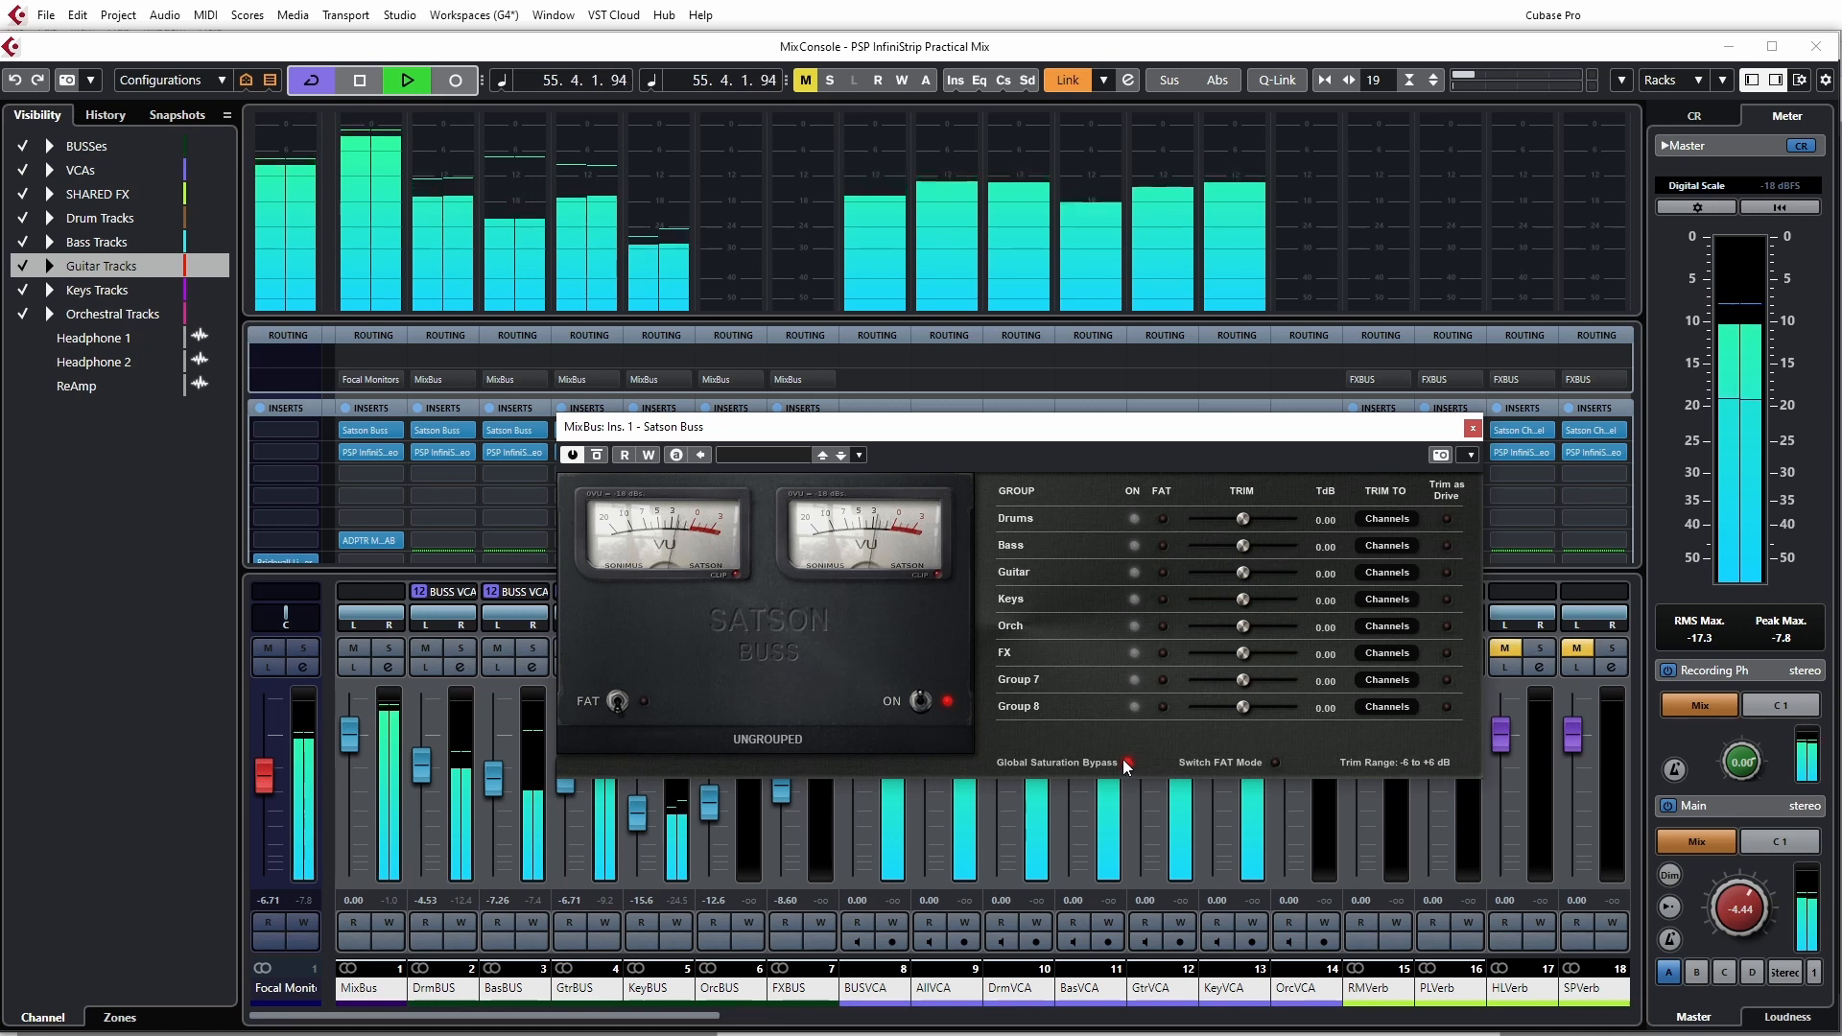
click(1127, 762)
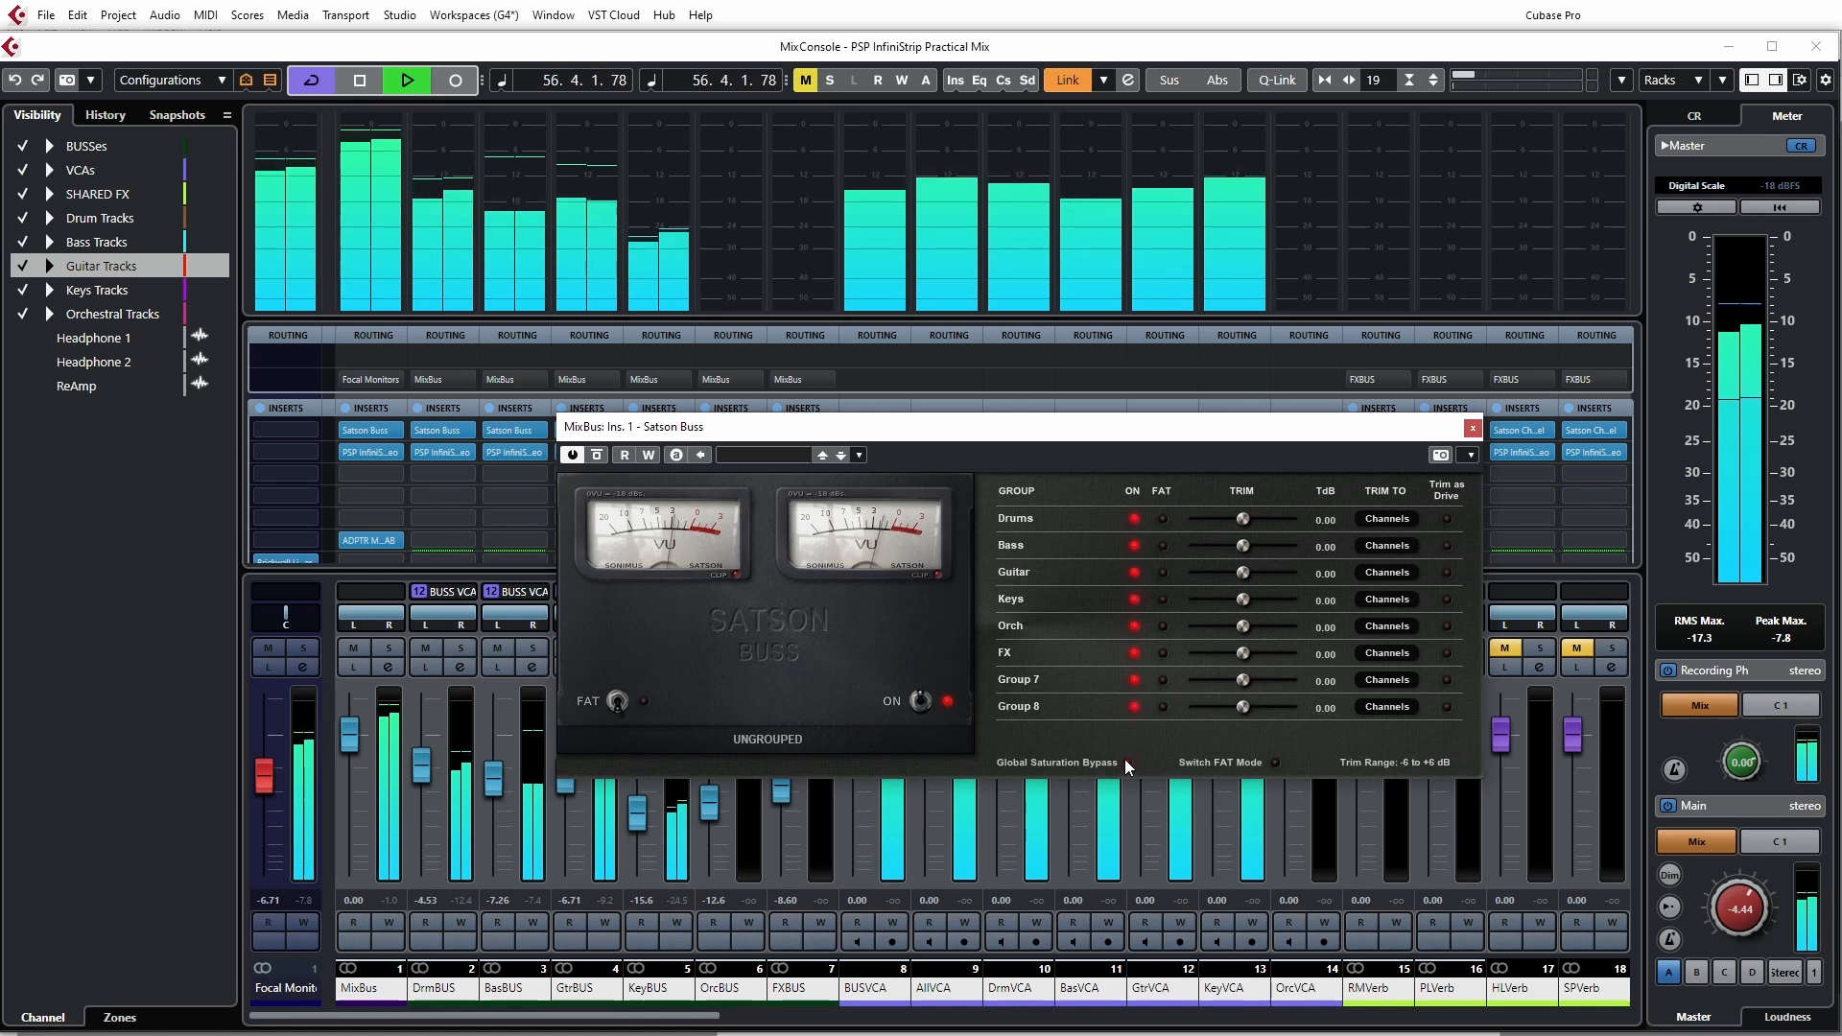
click(1127, 762)
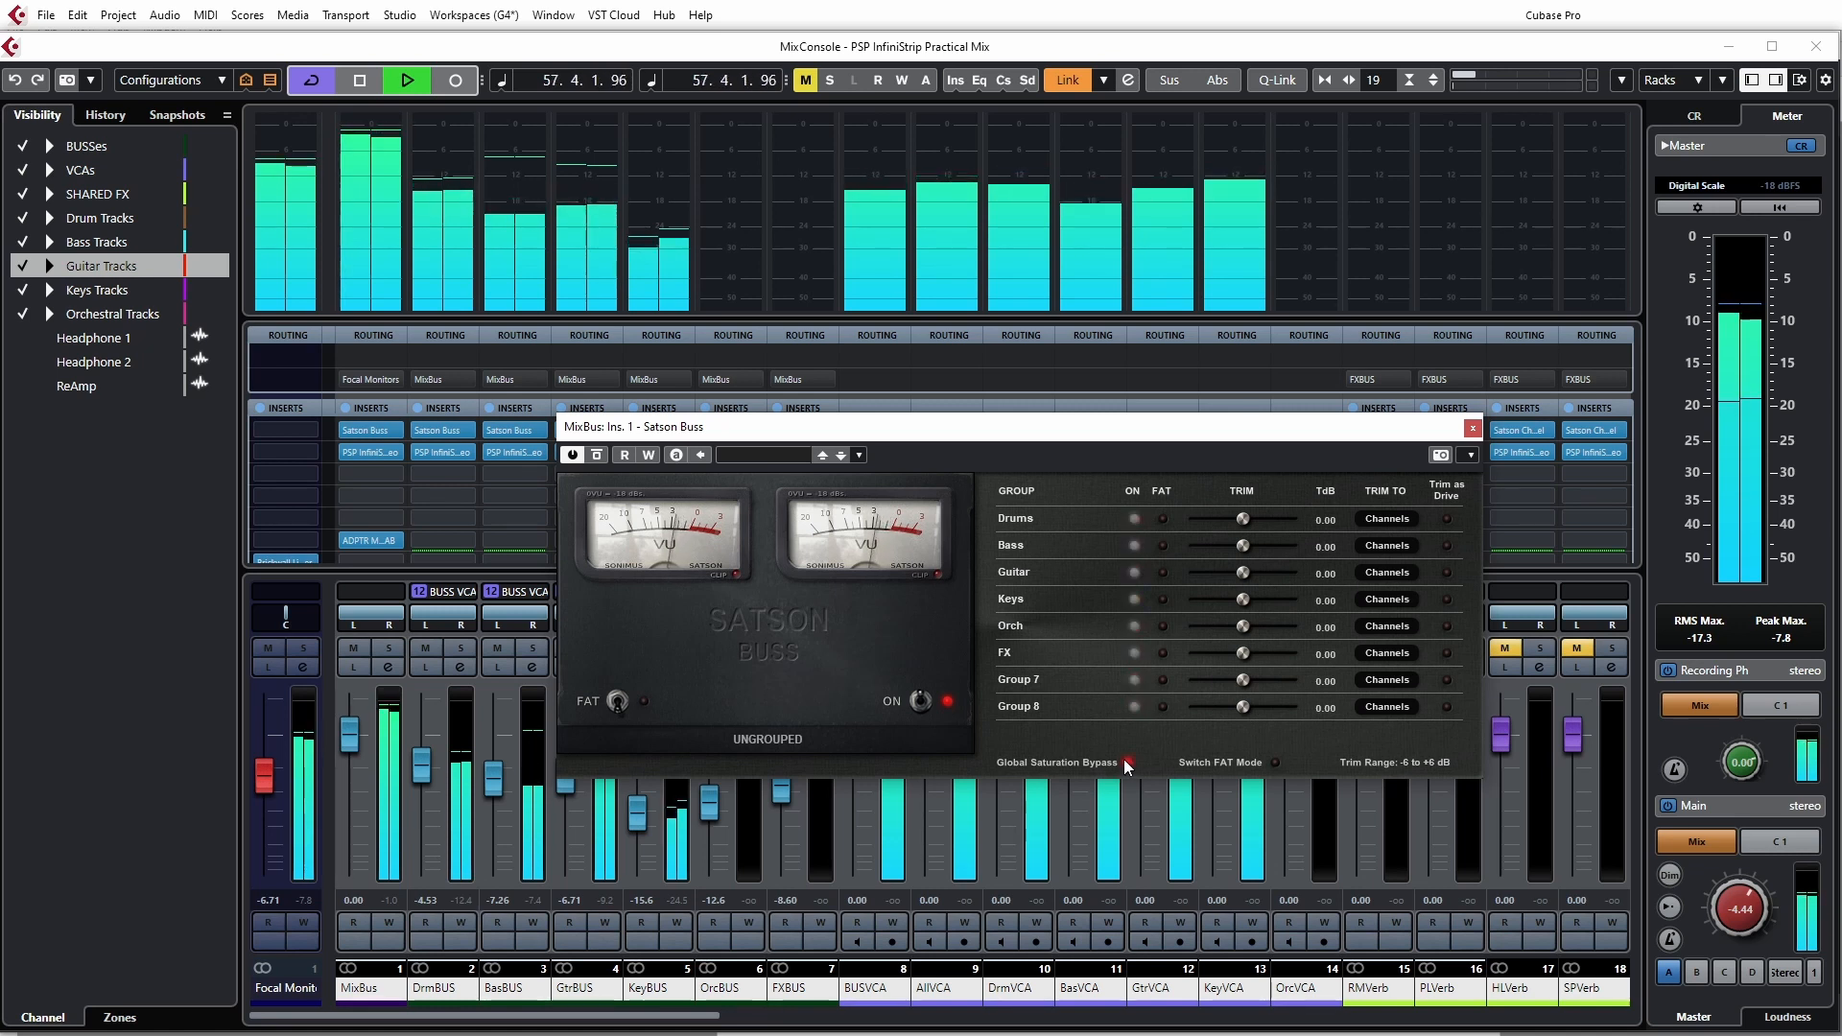
key(space)
- Show the Project window, expand the Guitar Tracks folder and zoom out the timeline to the entire song
key(F3)
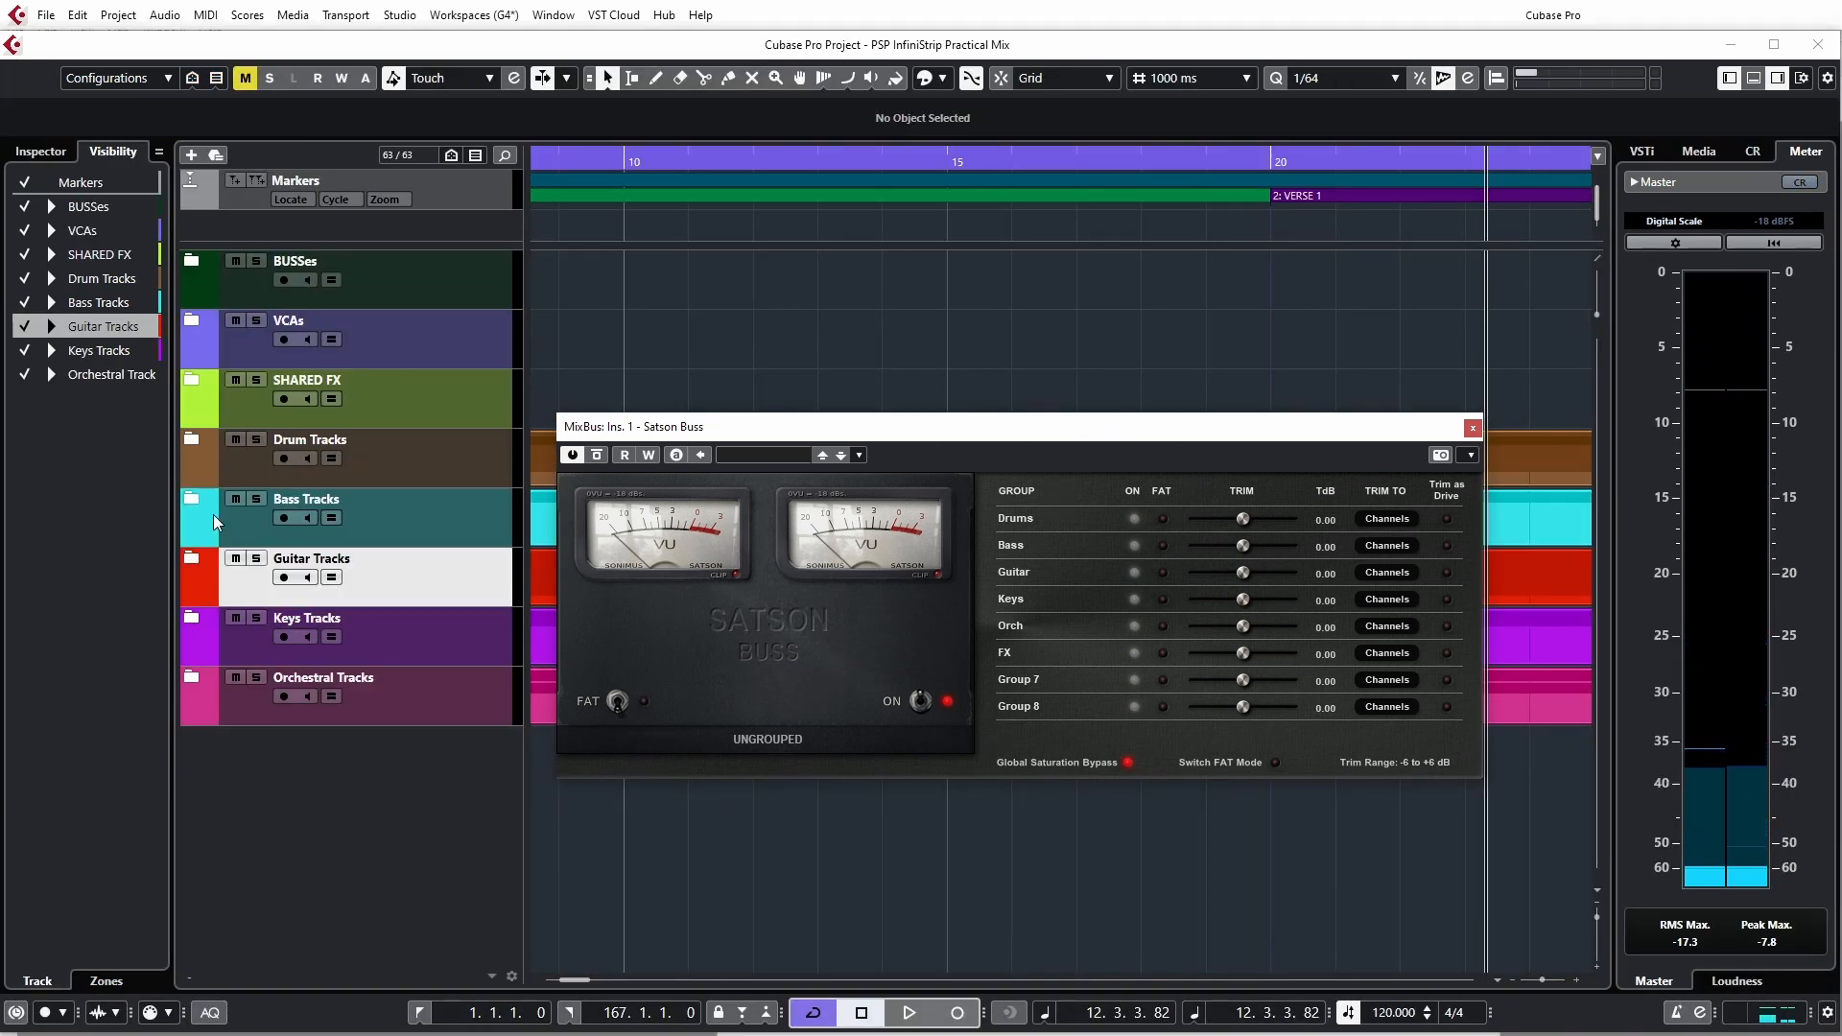
click(198, 561)
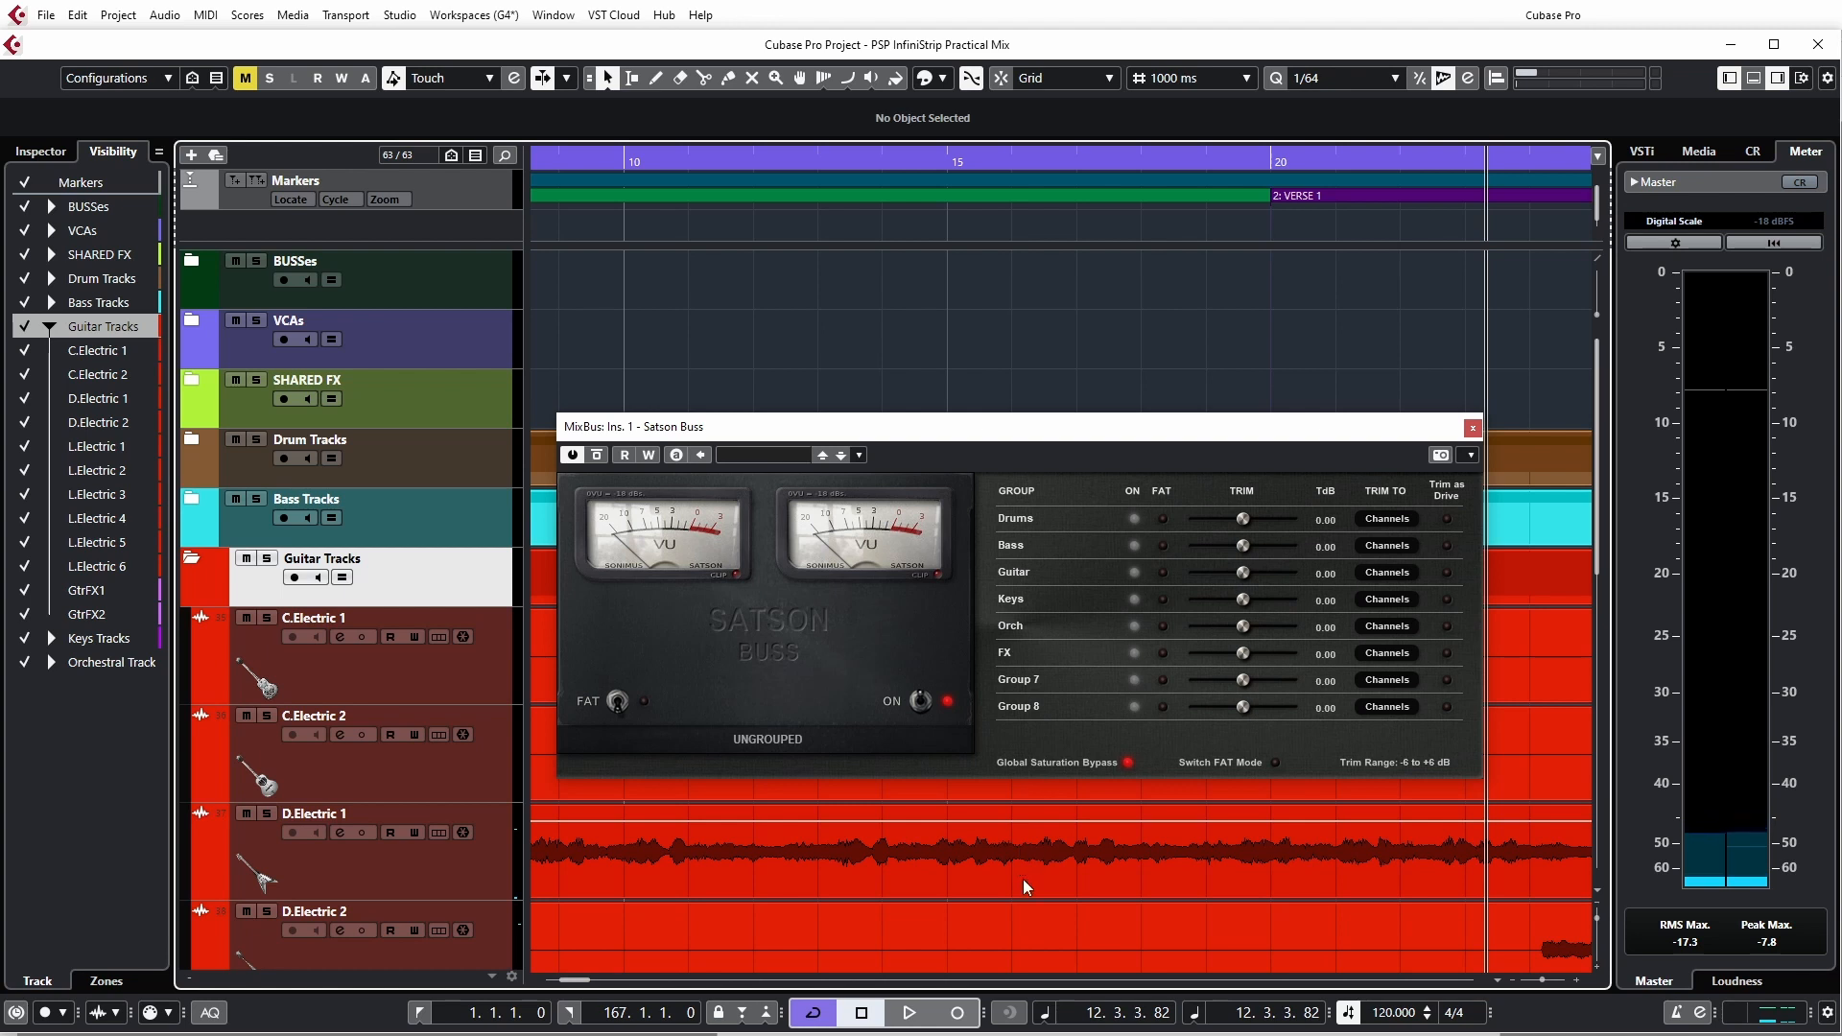
key(g)
key(g)
key(g)
key(g)
key(g)
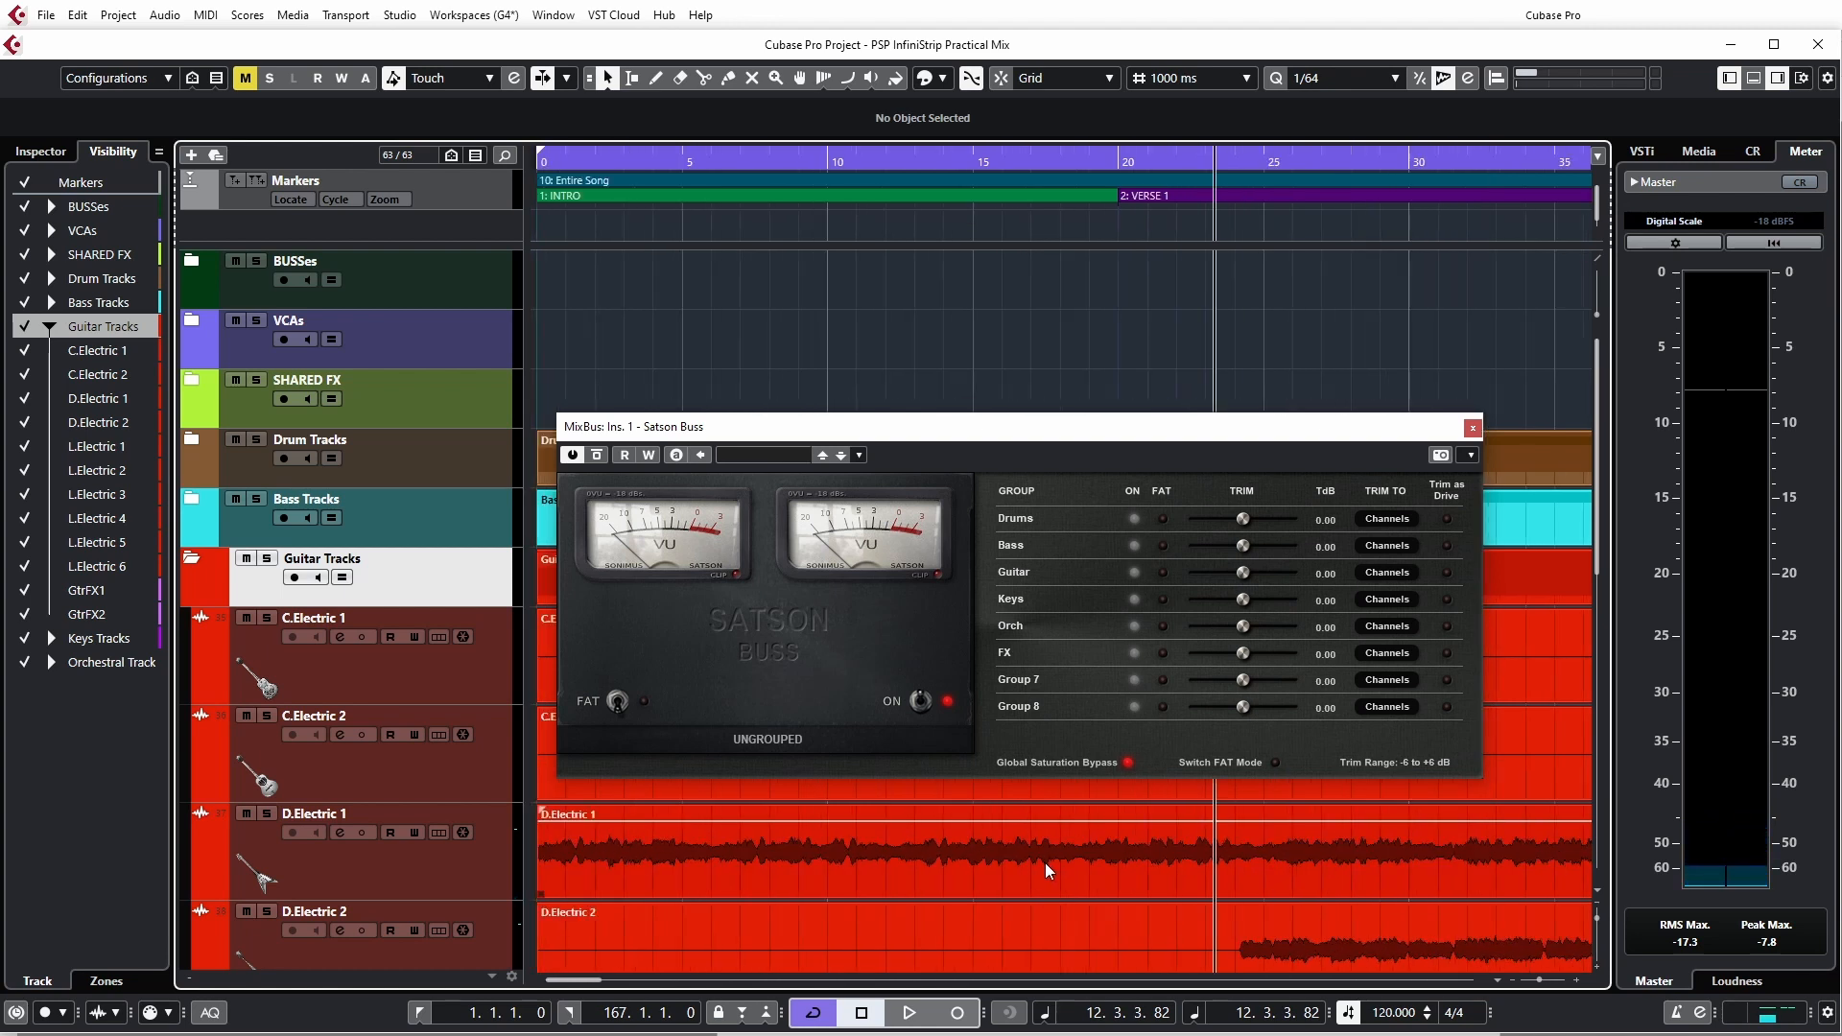
key(g)
key(g)
key(g)
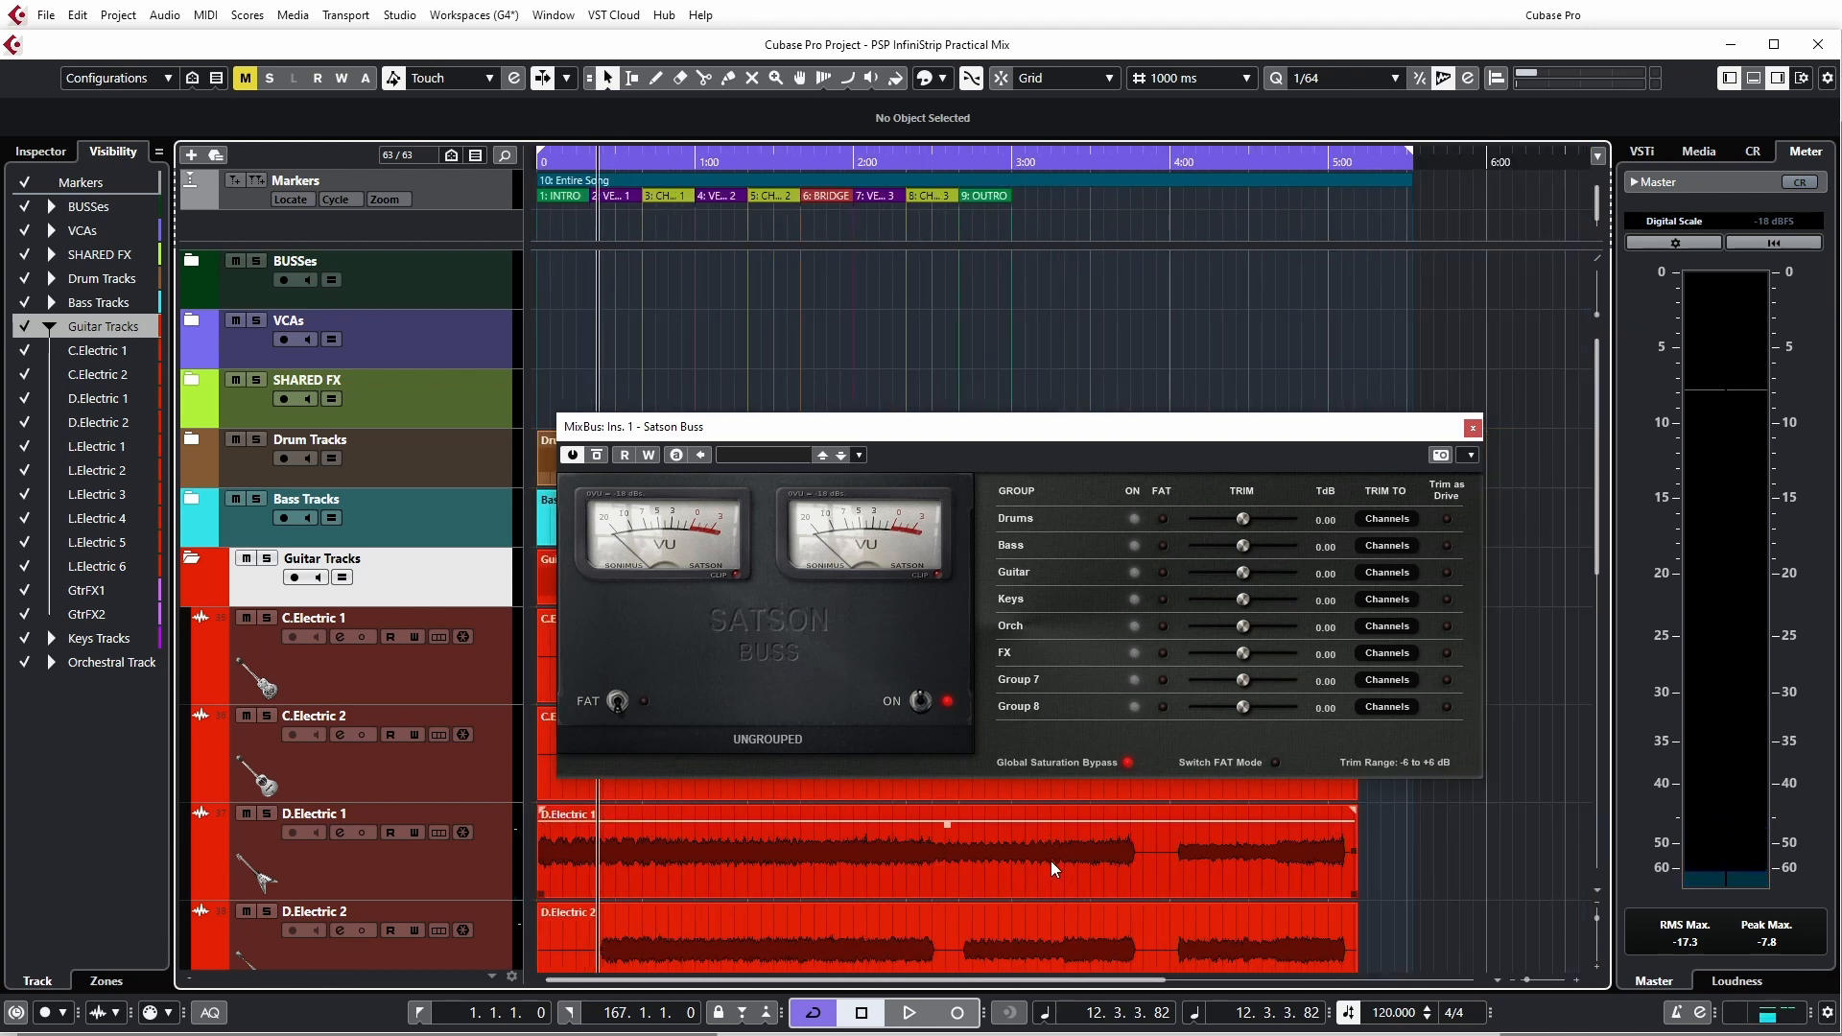
- Move the Satson Buss window aside, place the playback cursor around bar 112, and start playback with the plug-in window back mid-screen
drag(968, 434, 905, 725)
click(1148, 238)
click(1128, 242)
drag(1029, 728, 1038, 503)
key(space)
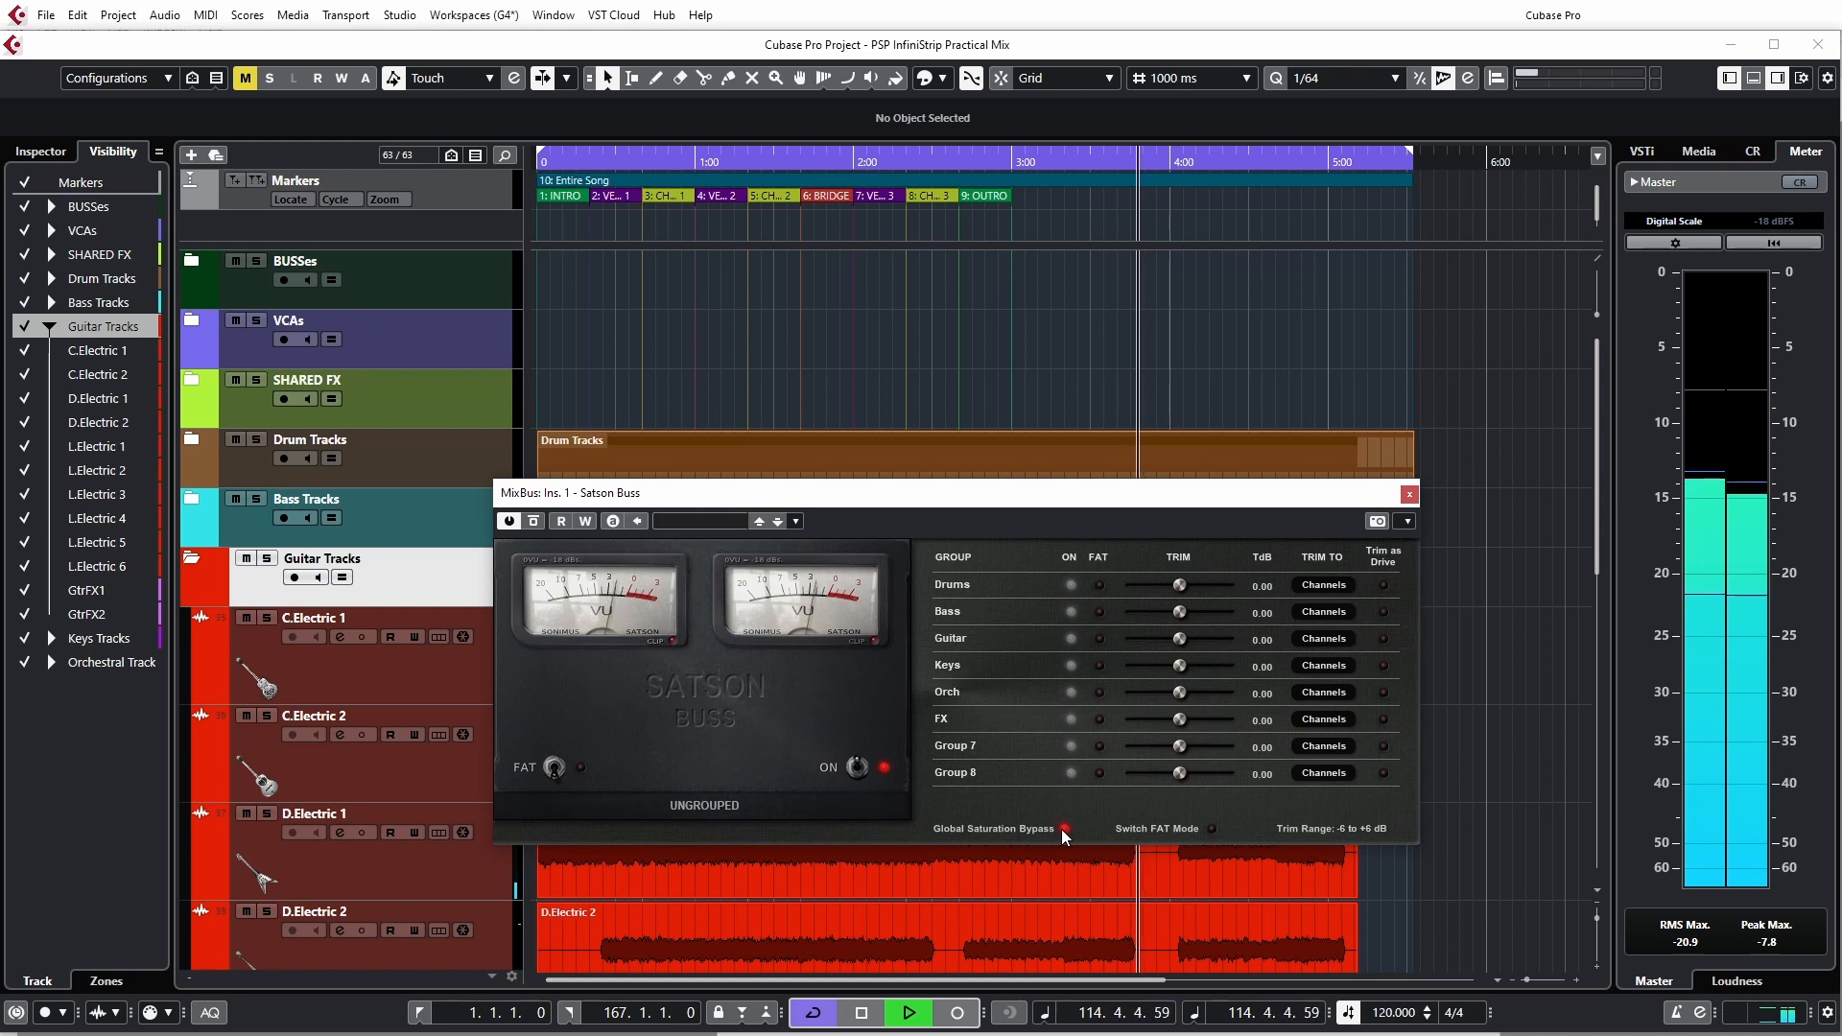
- Compare the late section of the song with Global Saturation Bypass repeatedly on and off, leaving it on, and stop playback
click(1065, 829)
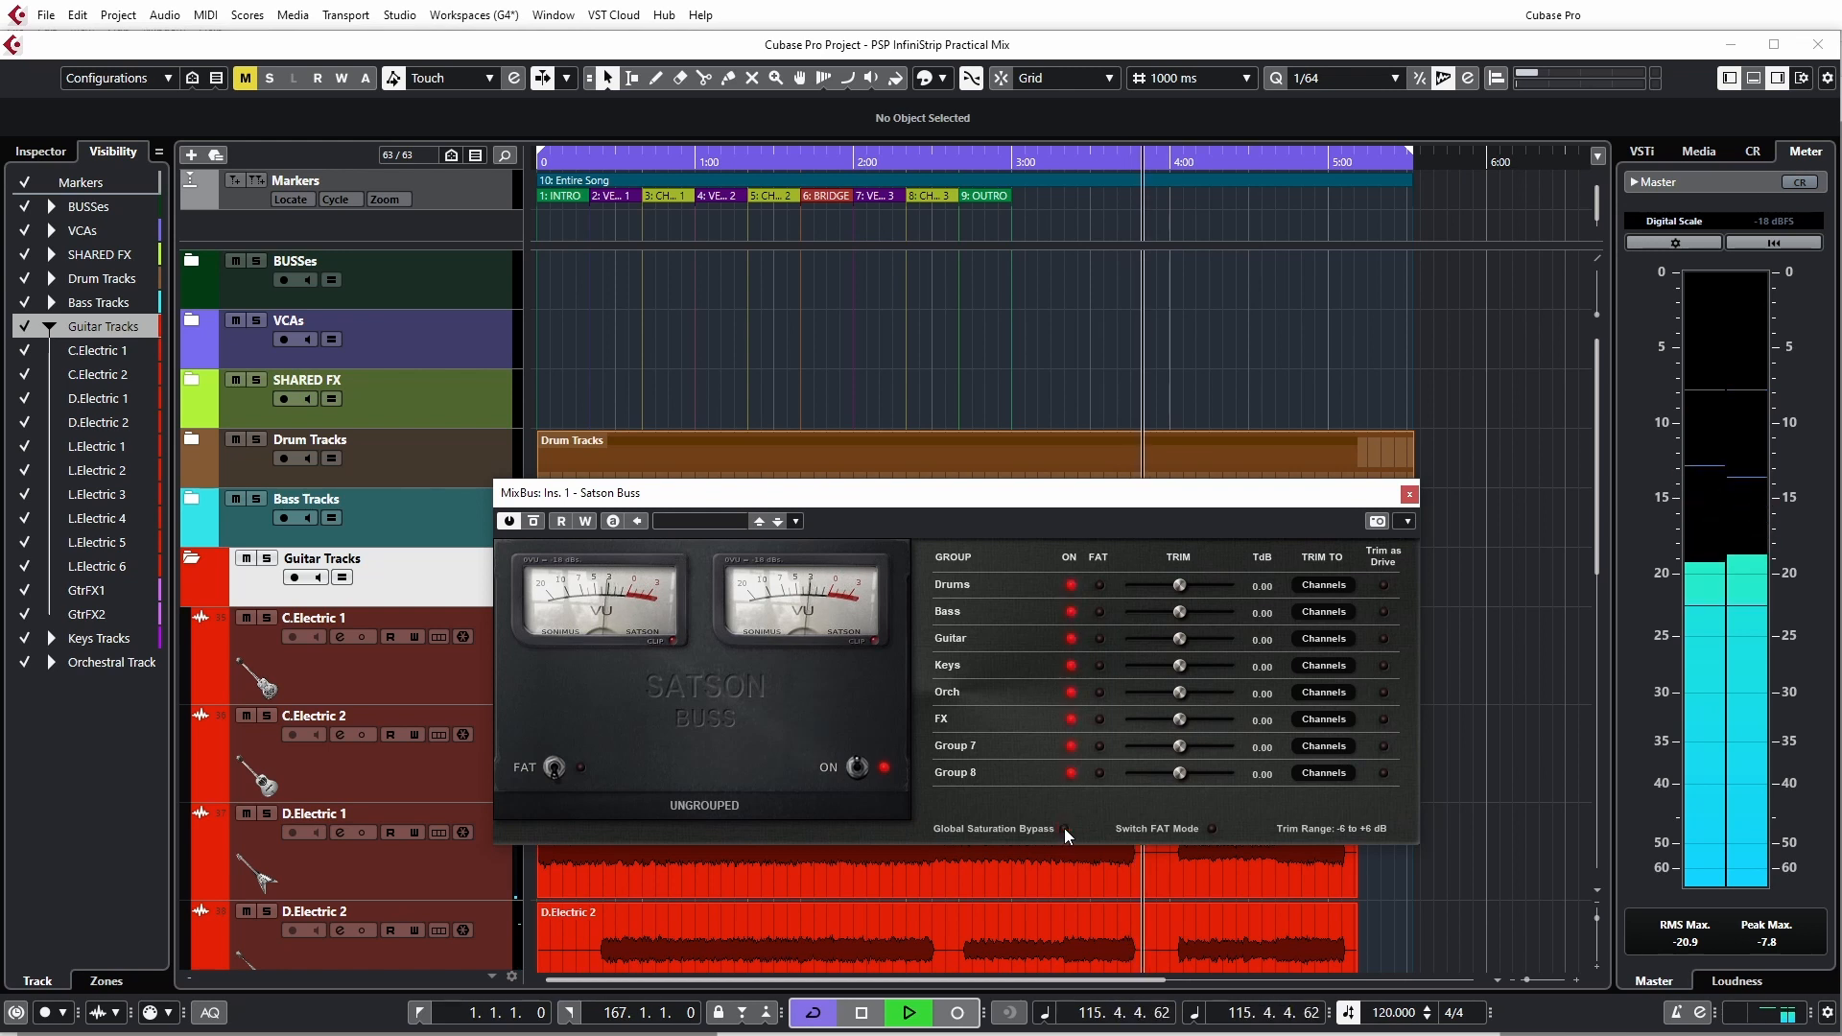
click(1065, 829)
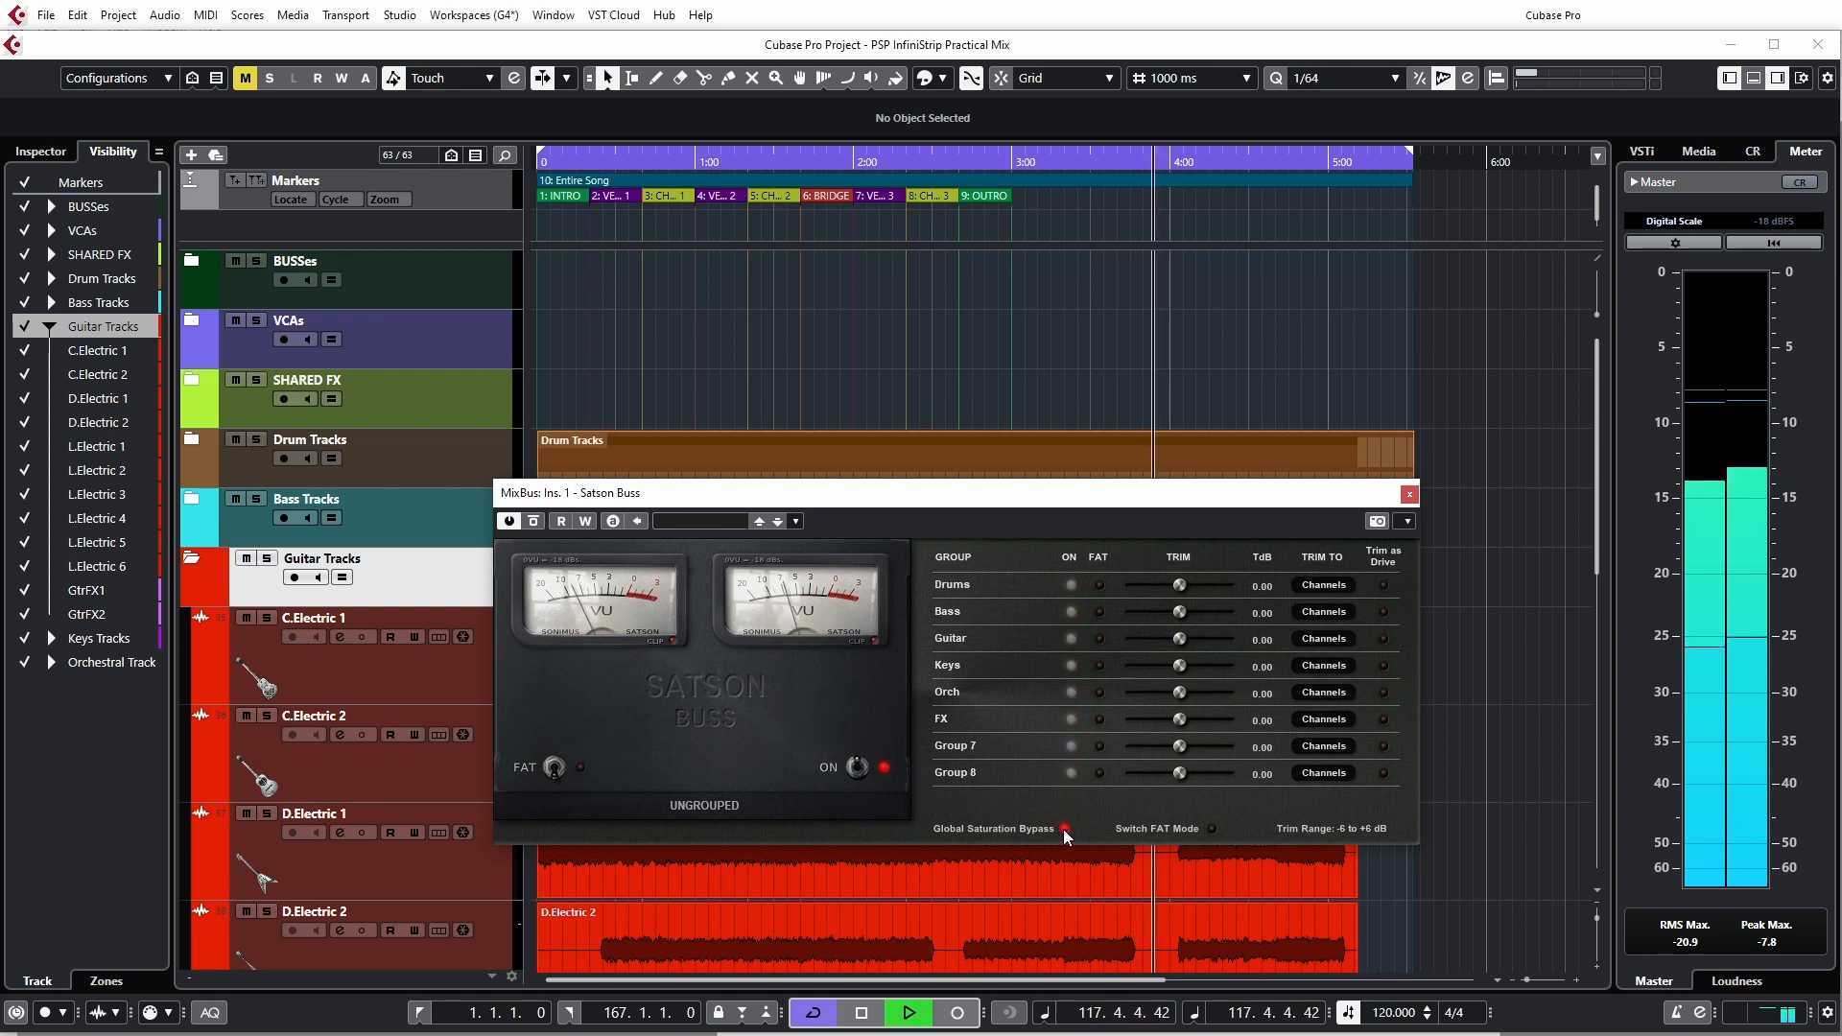
click(1065, 829)
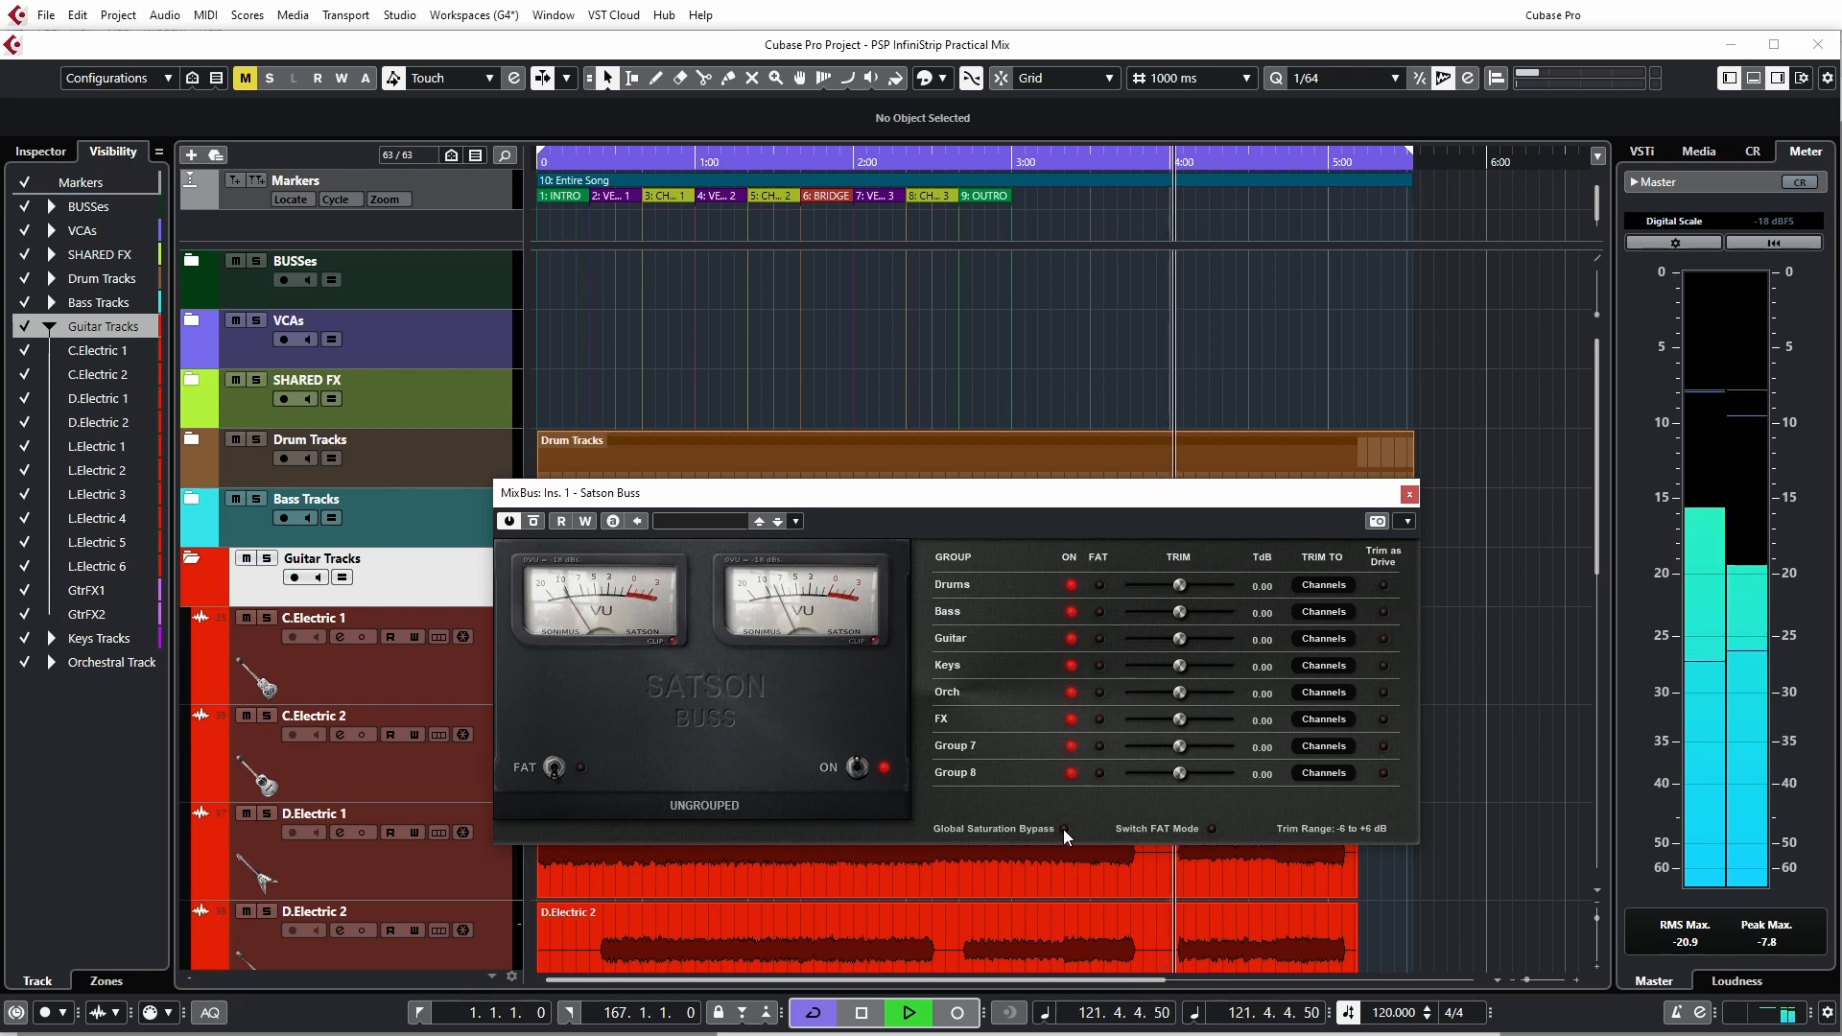
click(1065, 829)
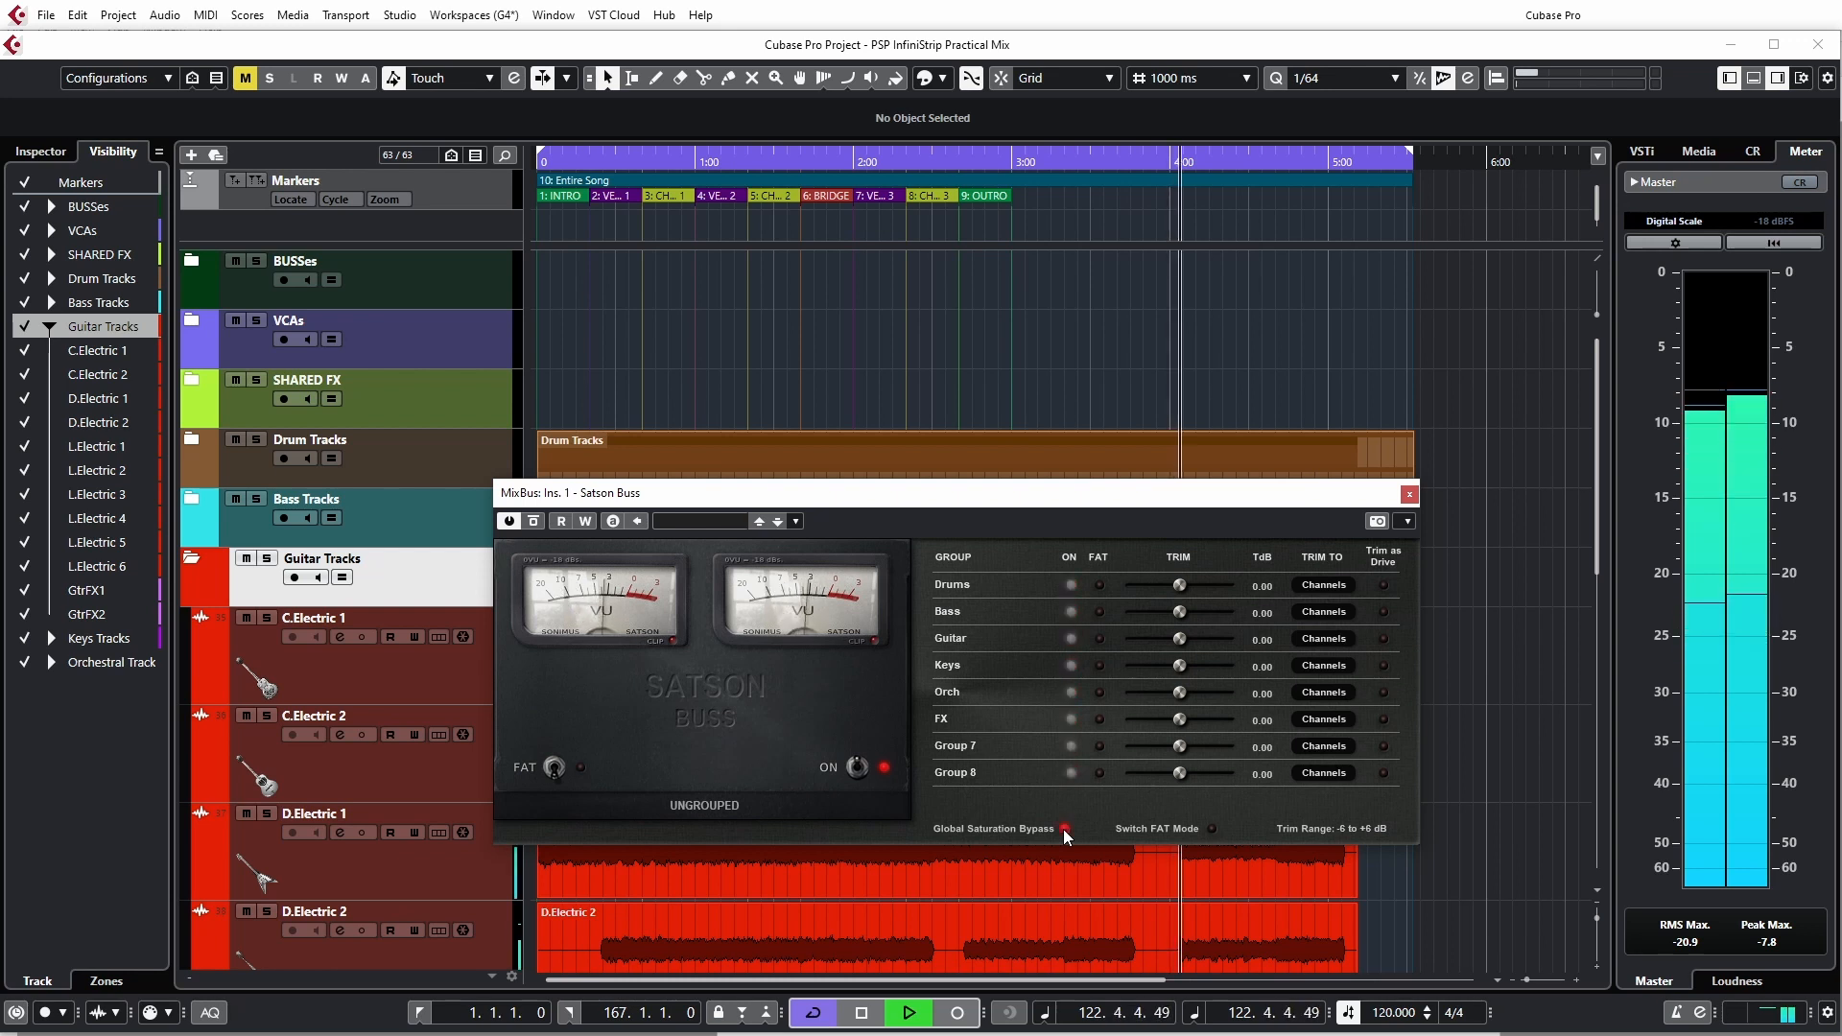
click(1065, 829)
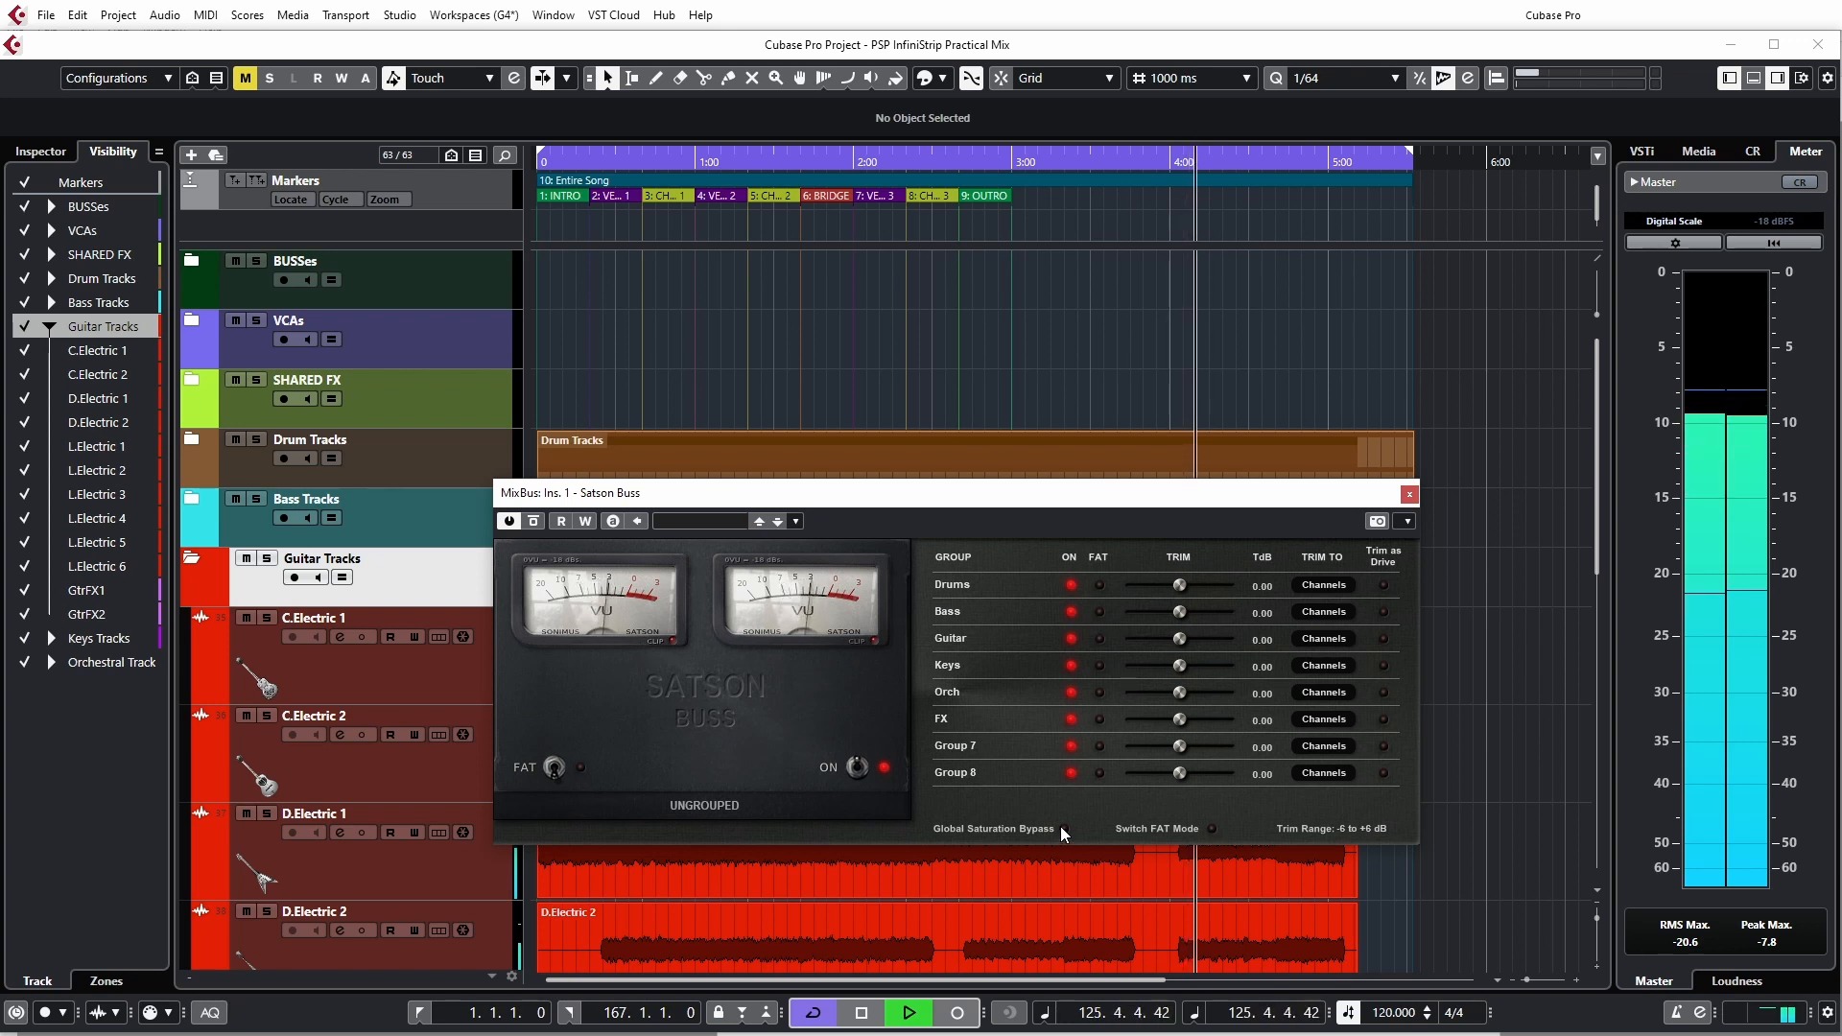
click(1065, 829)
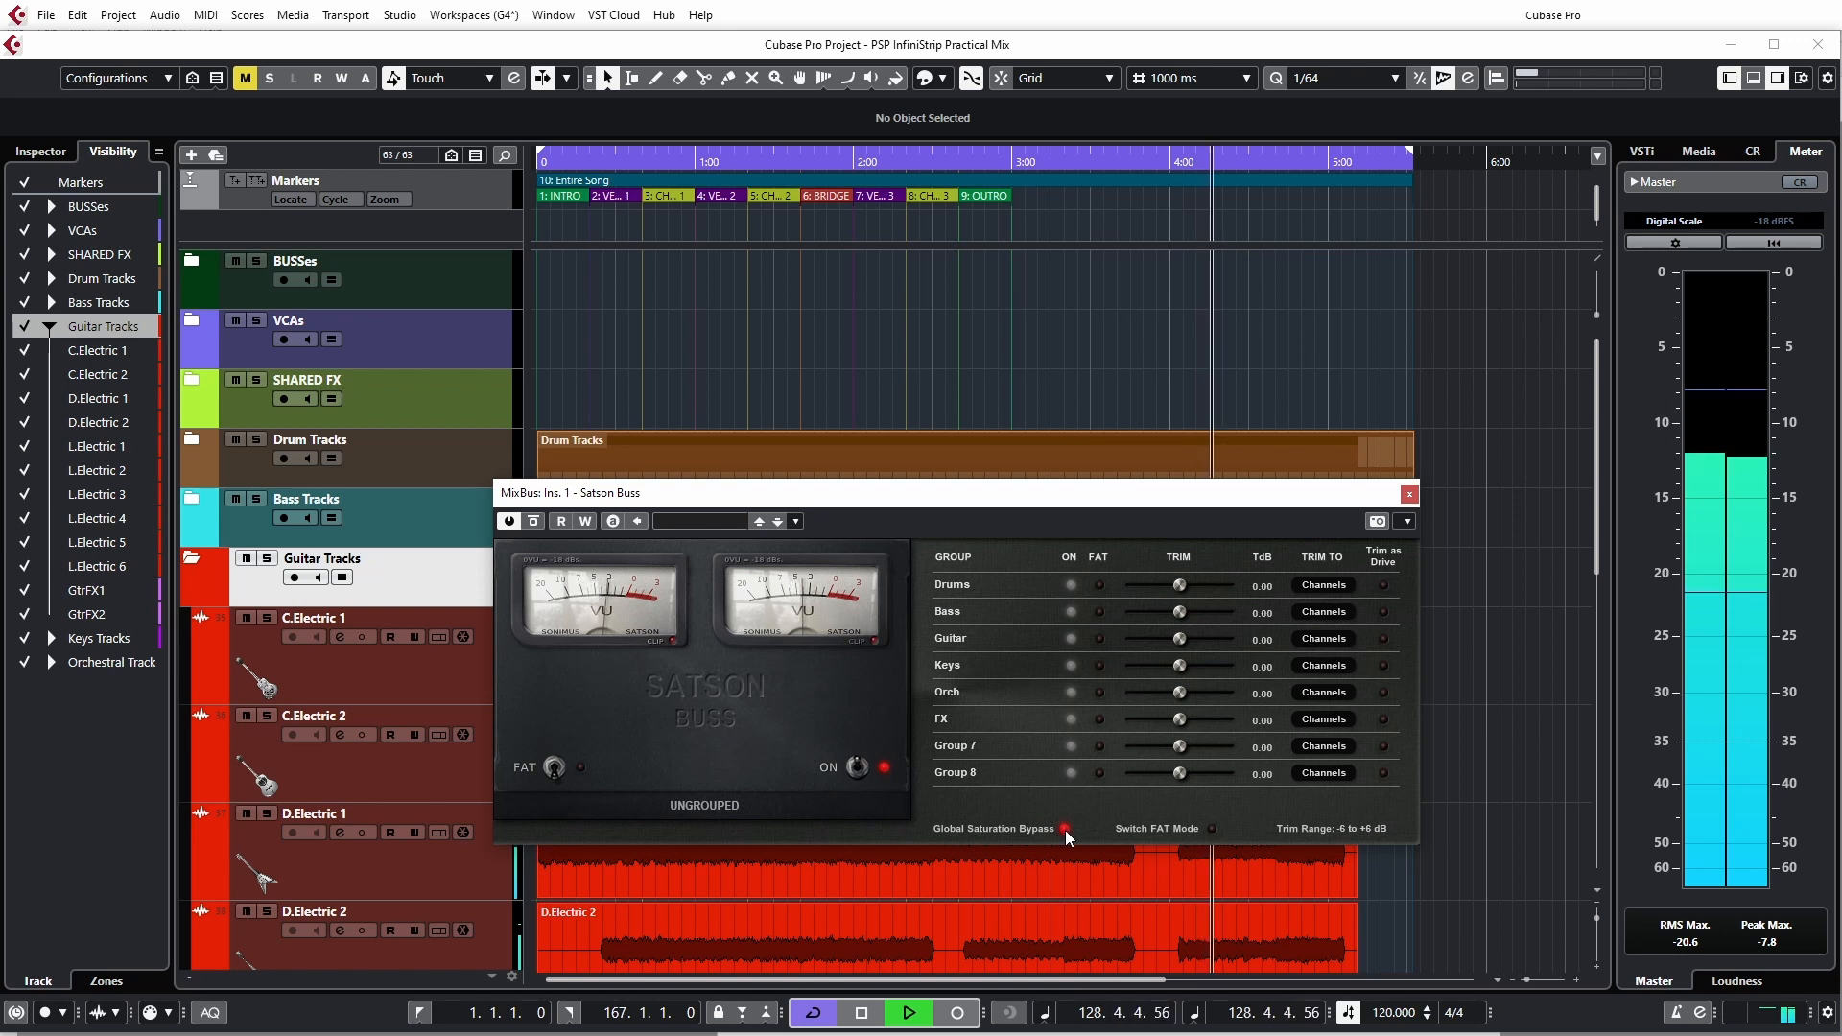
click(1065, 829)
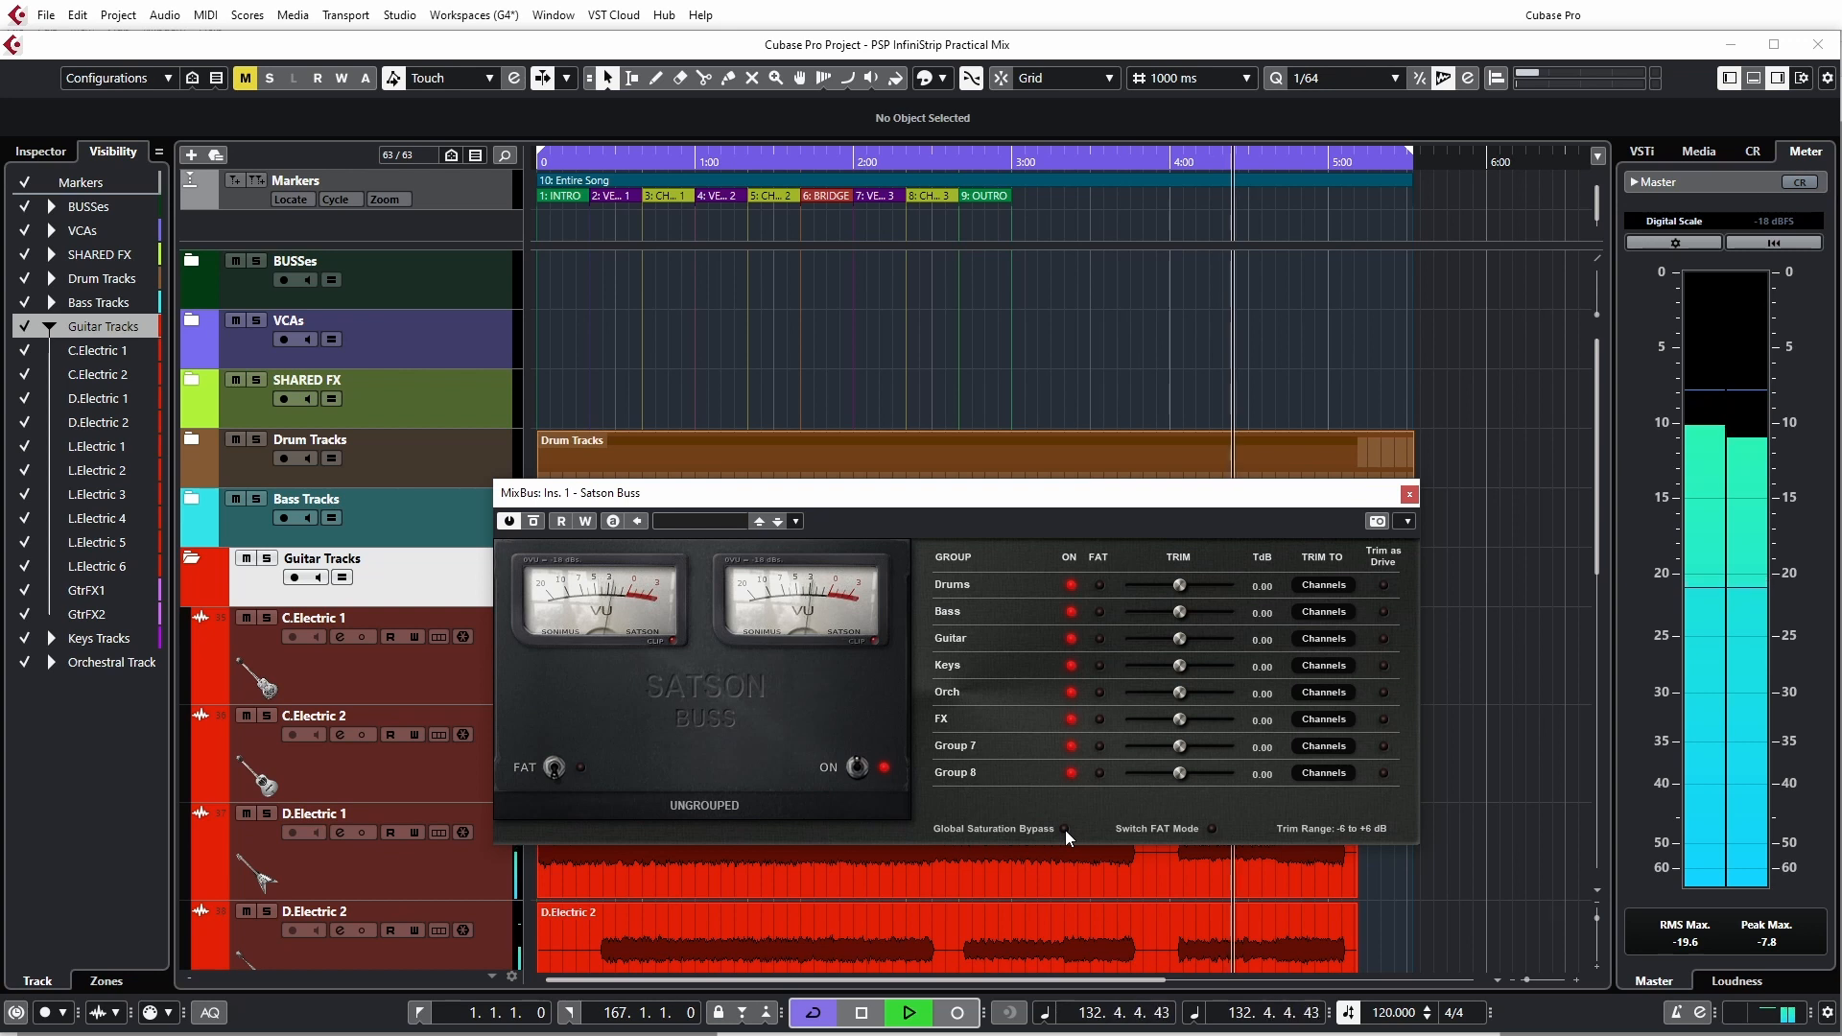
click(1063, 828)
key(space)
drag(856, 501, 918, 457)
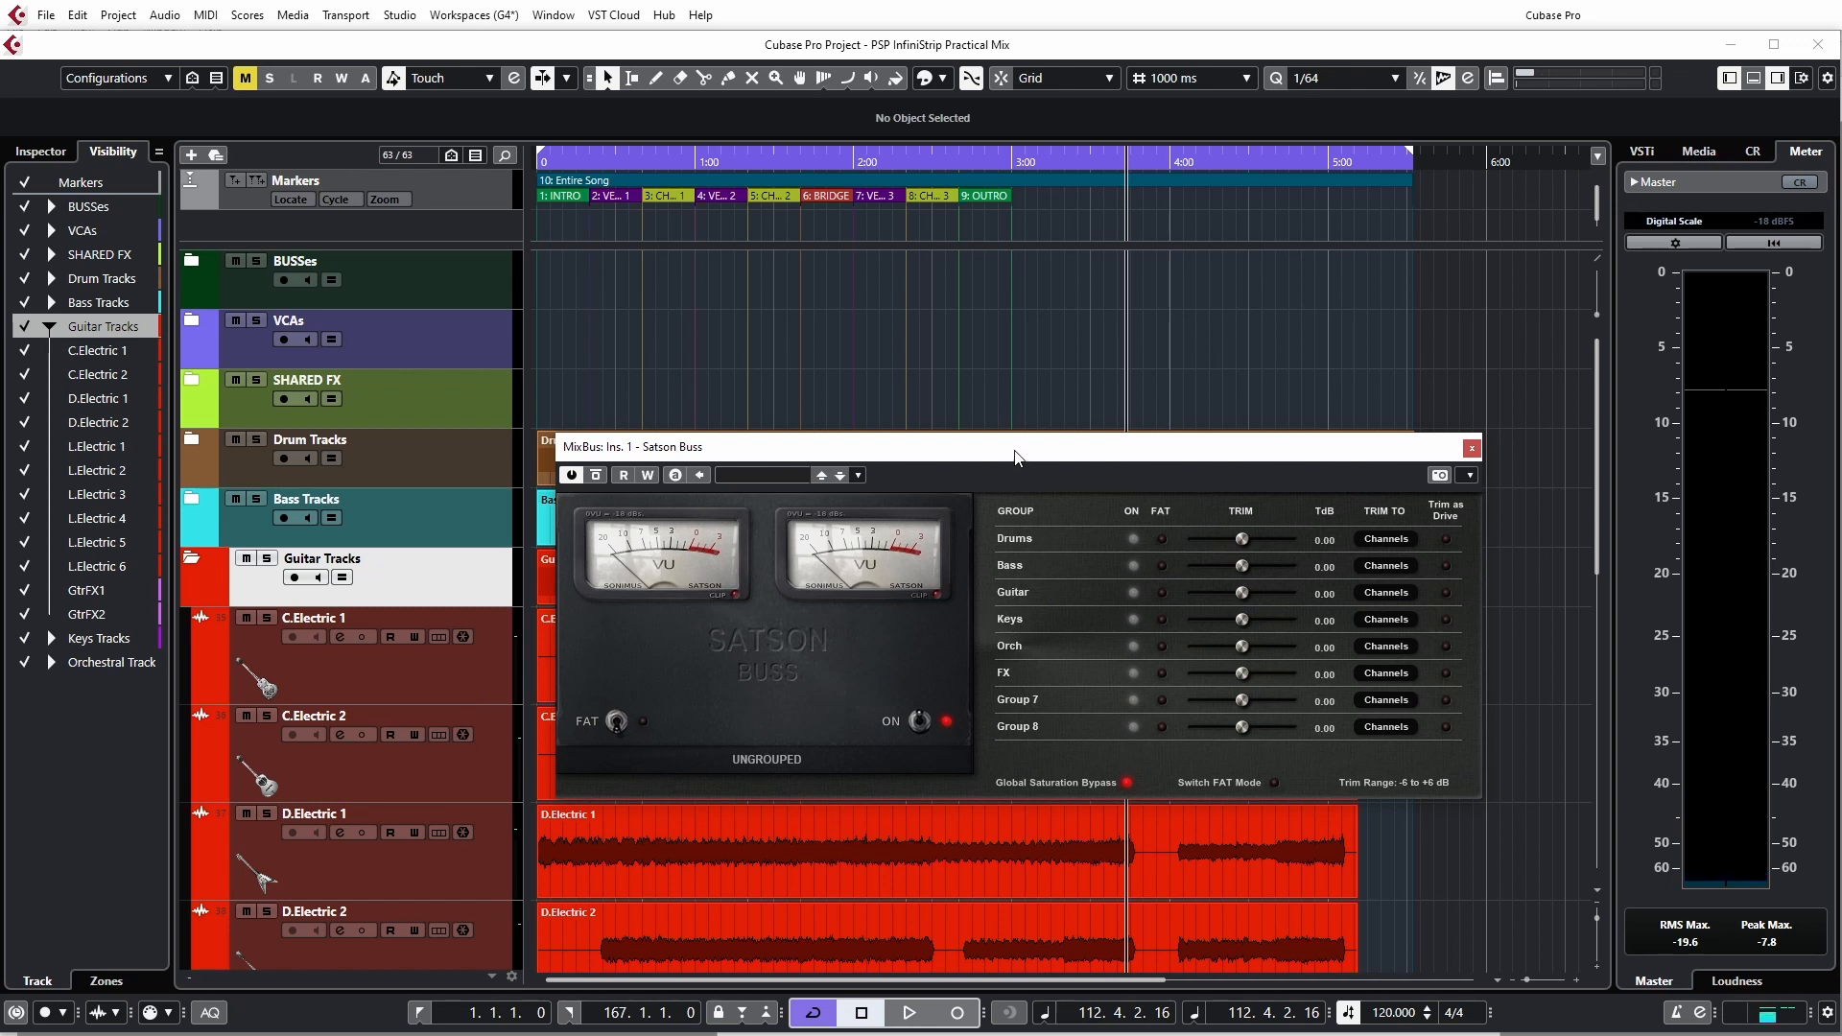
mouse_move(1016, 456)
mouse_down()
mouse_move(1016, 418)
mouse_move(1056, 407)
mouse_move(1069, 474)
mouse_move(1025, 456)
mouse_up()
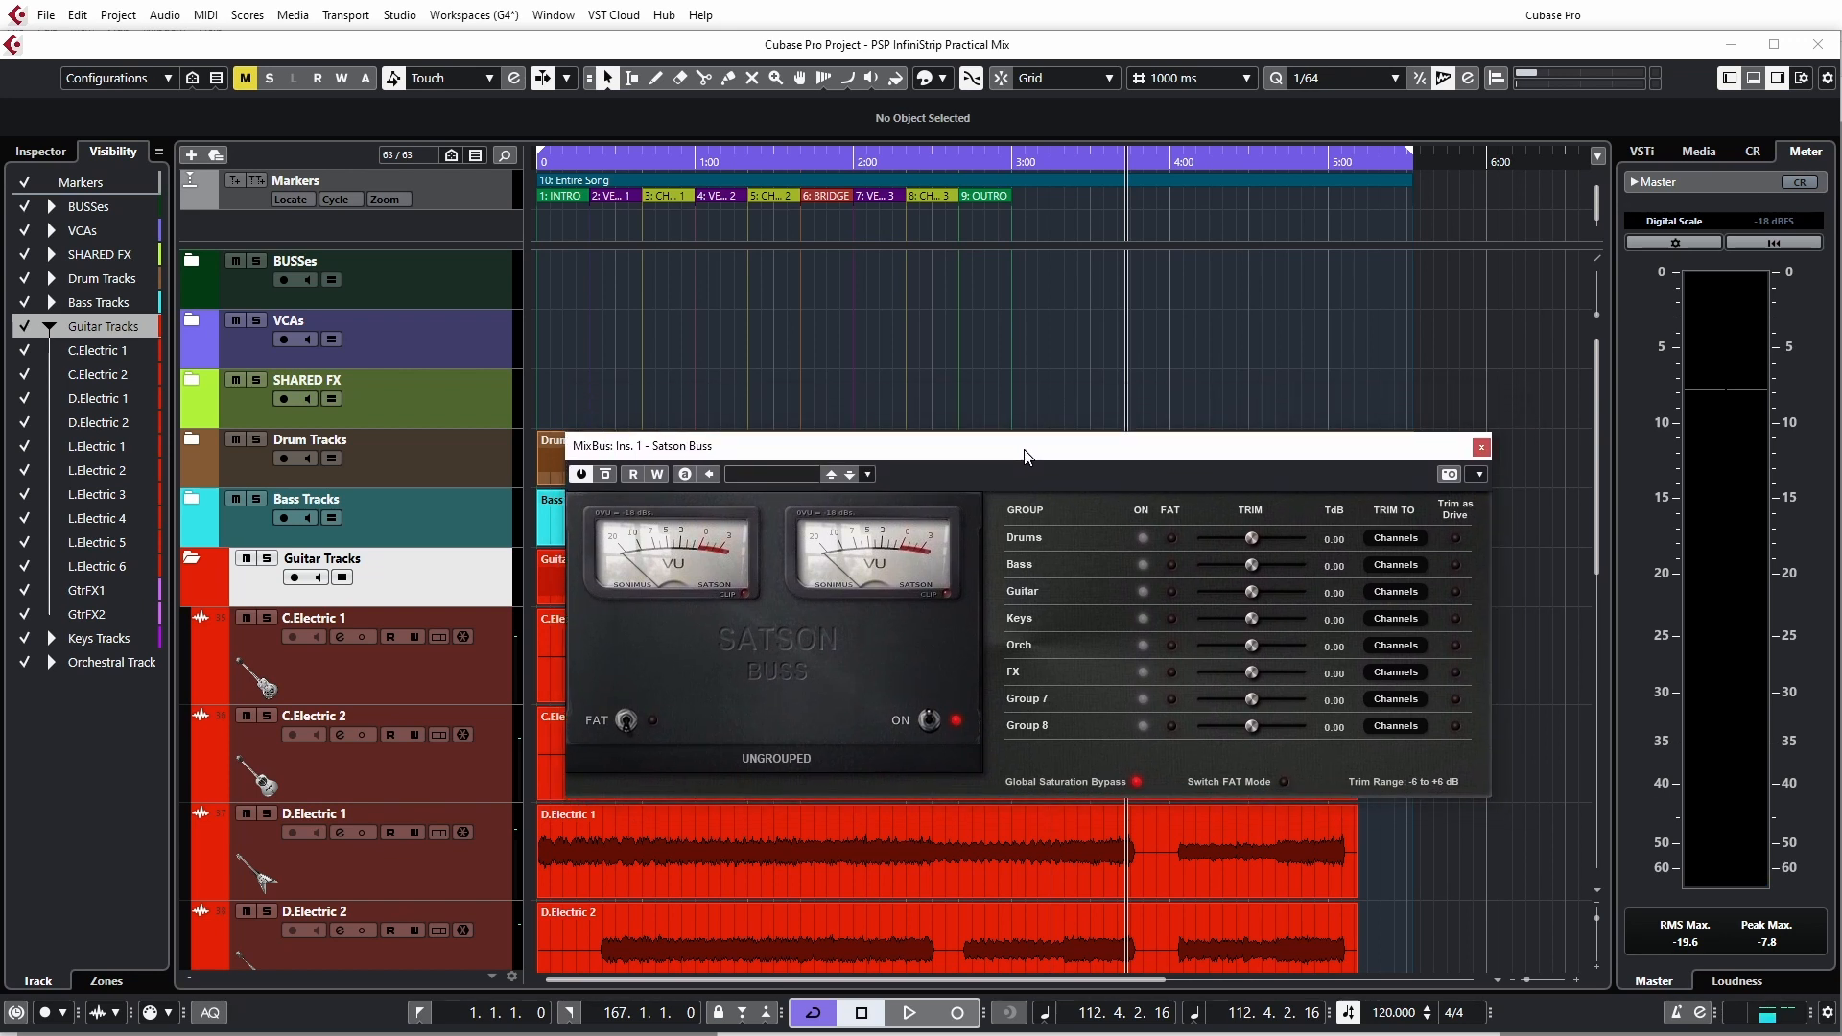